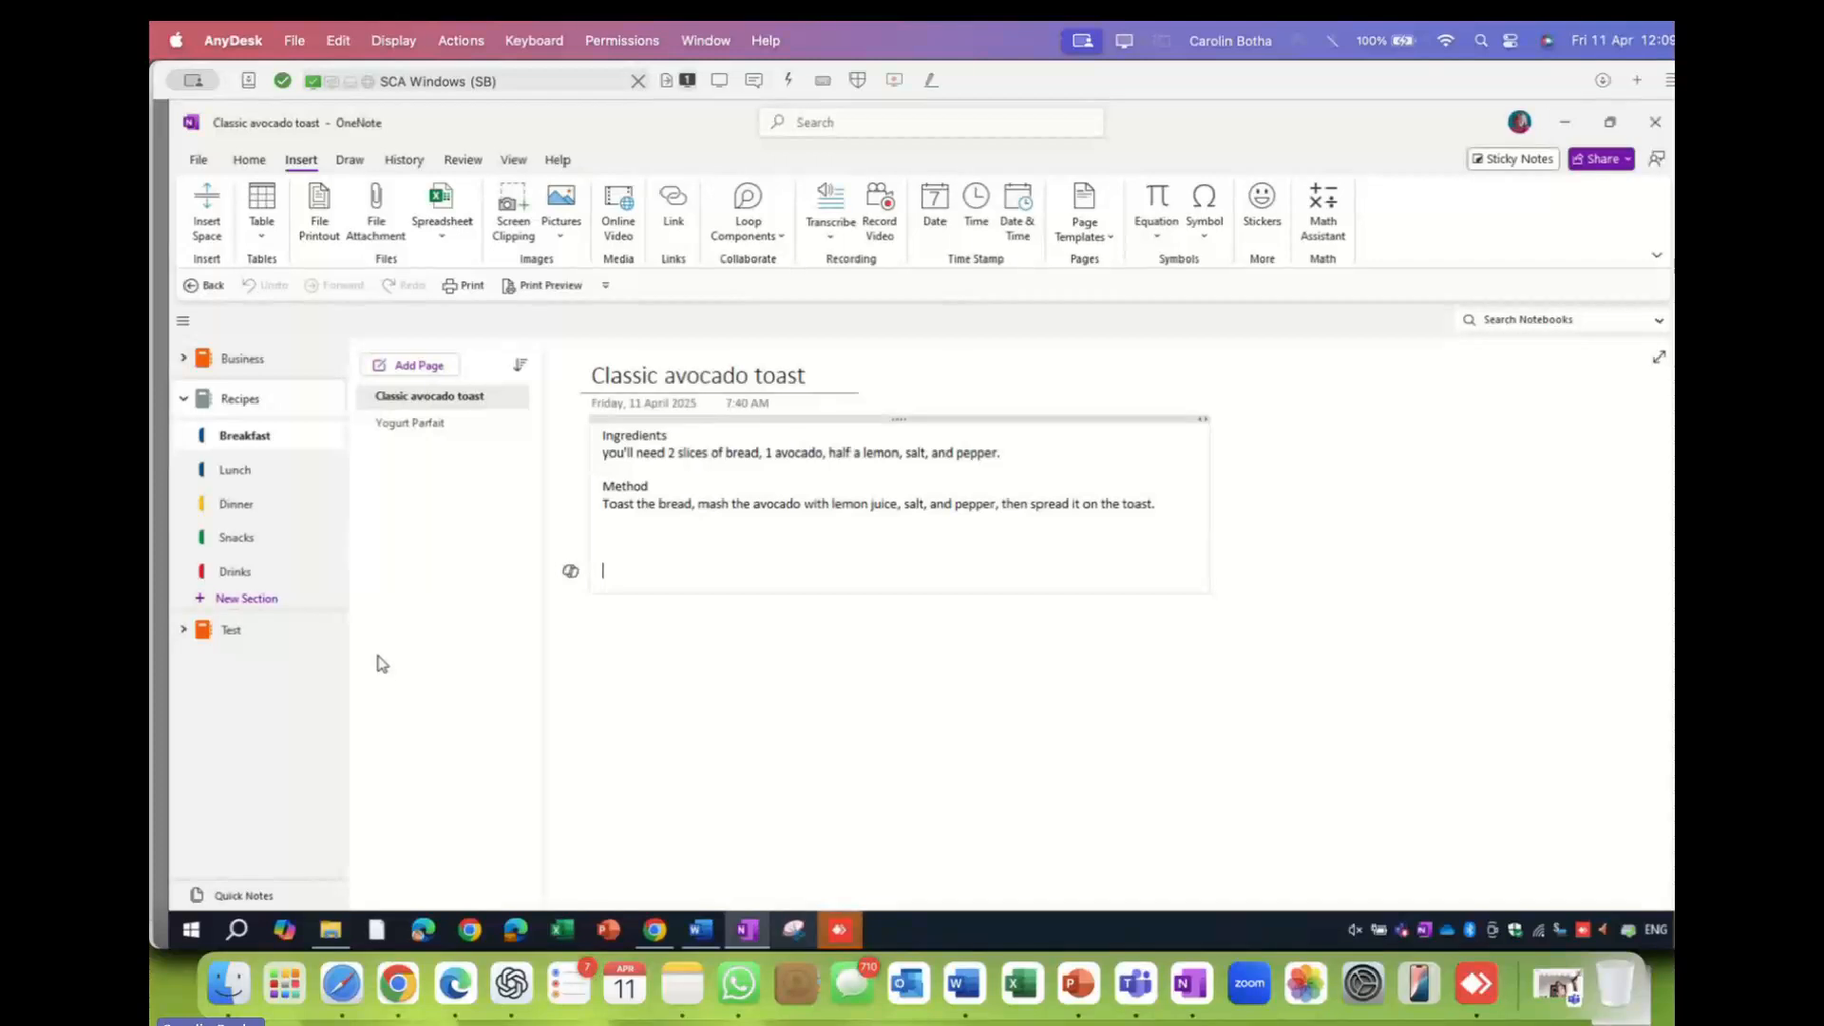
- Switch to the Recipes notebook's Lunch section to see the Grilled Salmon page
click(235, 471)
- Browse the Dinner, Snacks and Drinks recipe sections, then return to Breakfast's avocado toast page
click(238, 507)
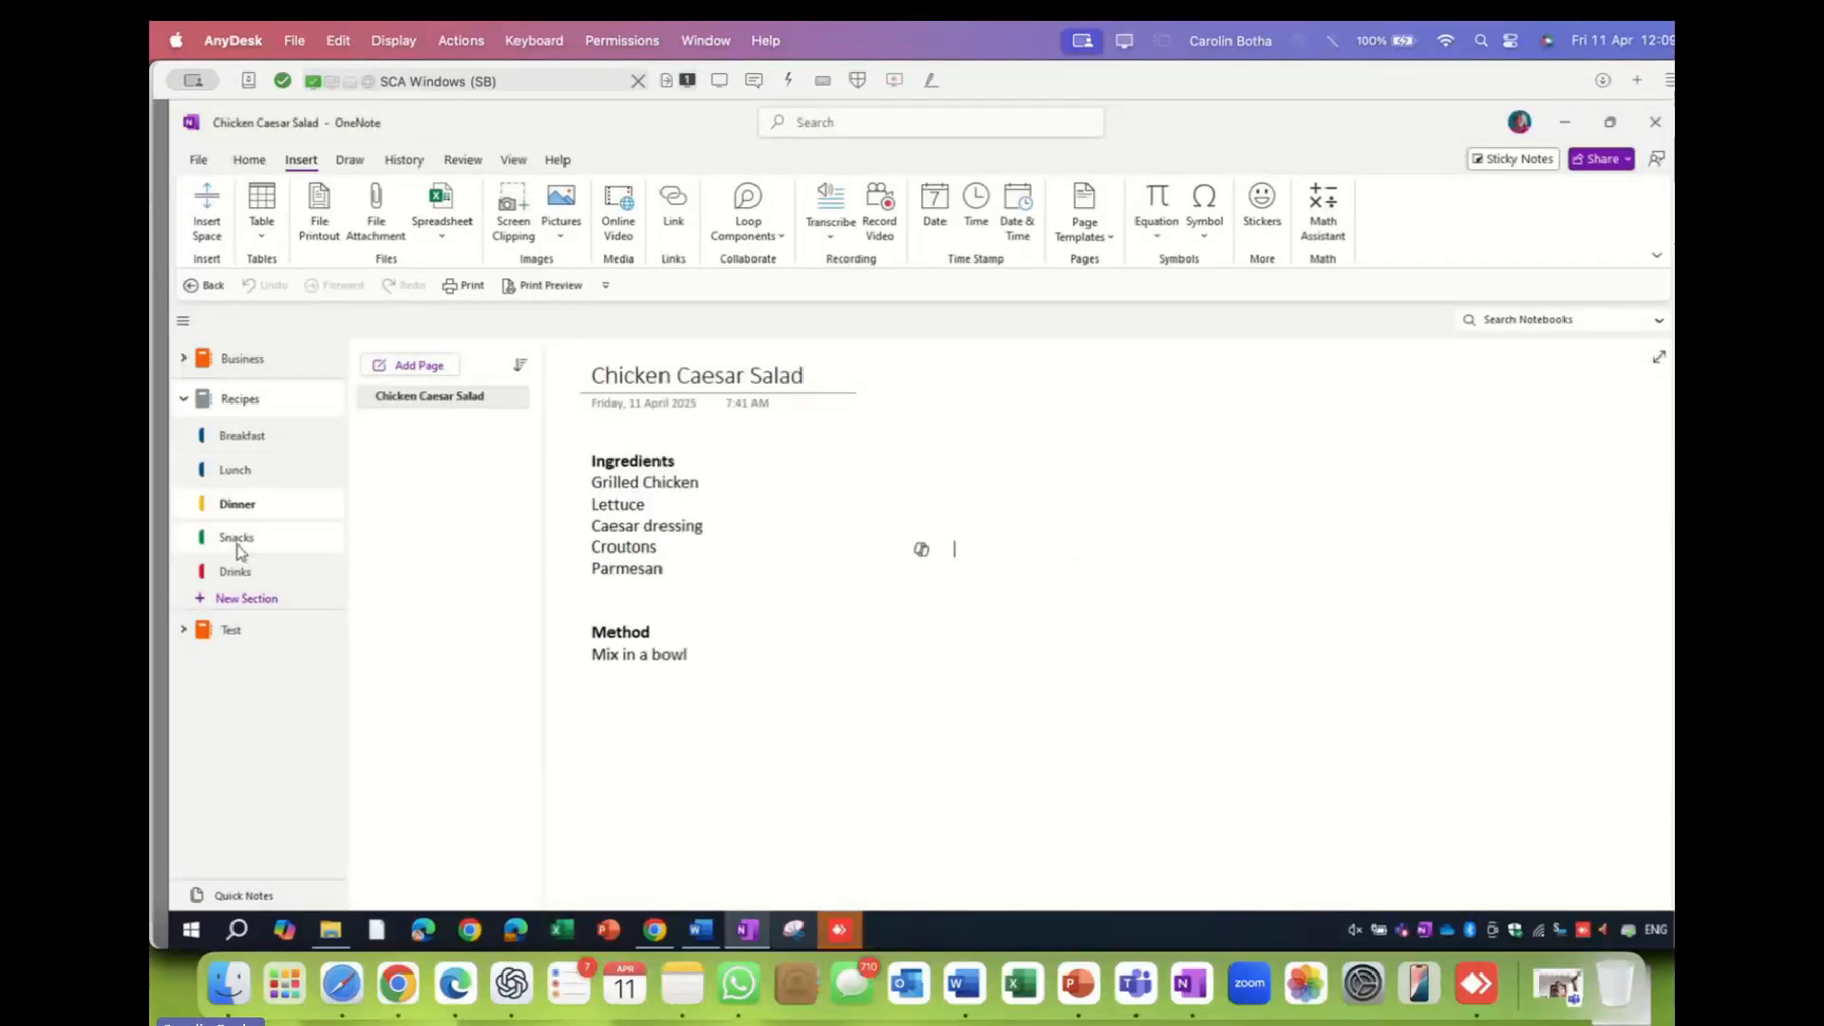
click(238, 538)
click(237, 574)
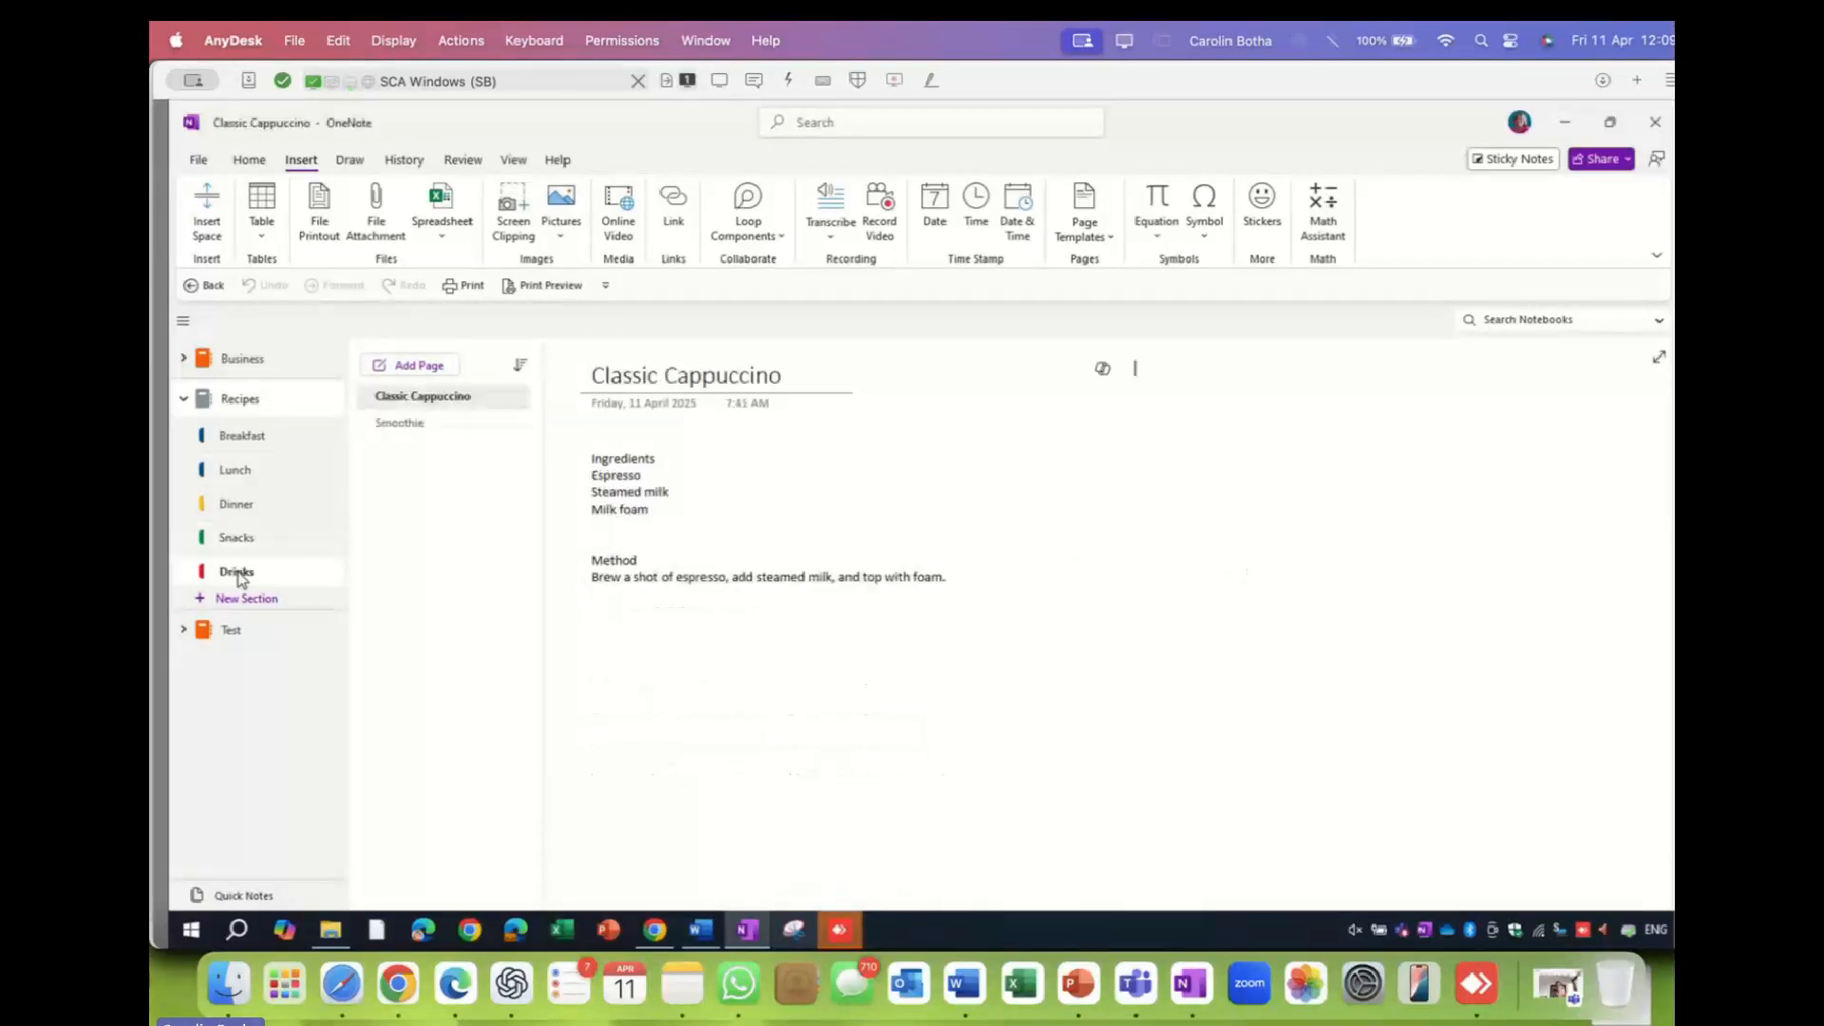
click(237, 435)
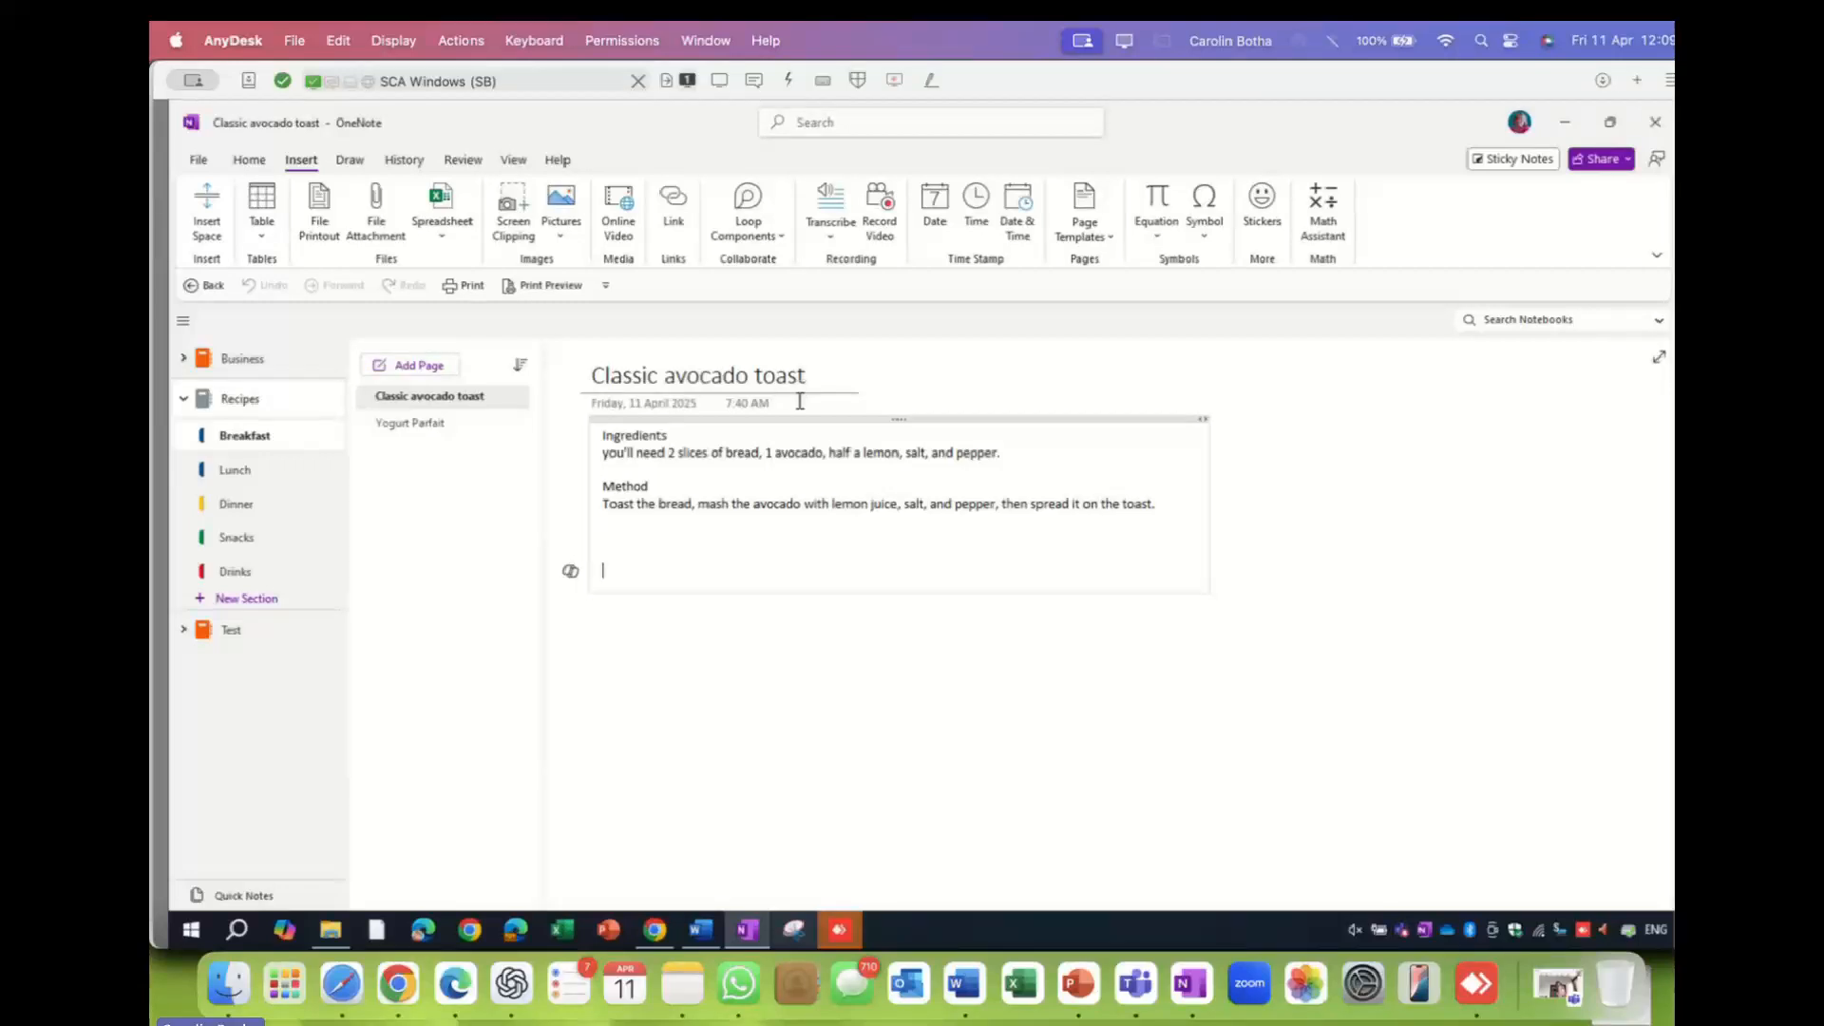
- Set the avocado toast recipe note text to font size 24
drag(656, 438, 757, 454)
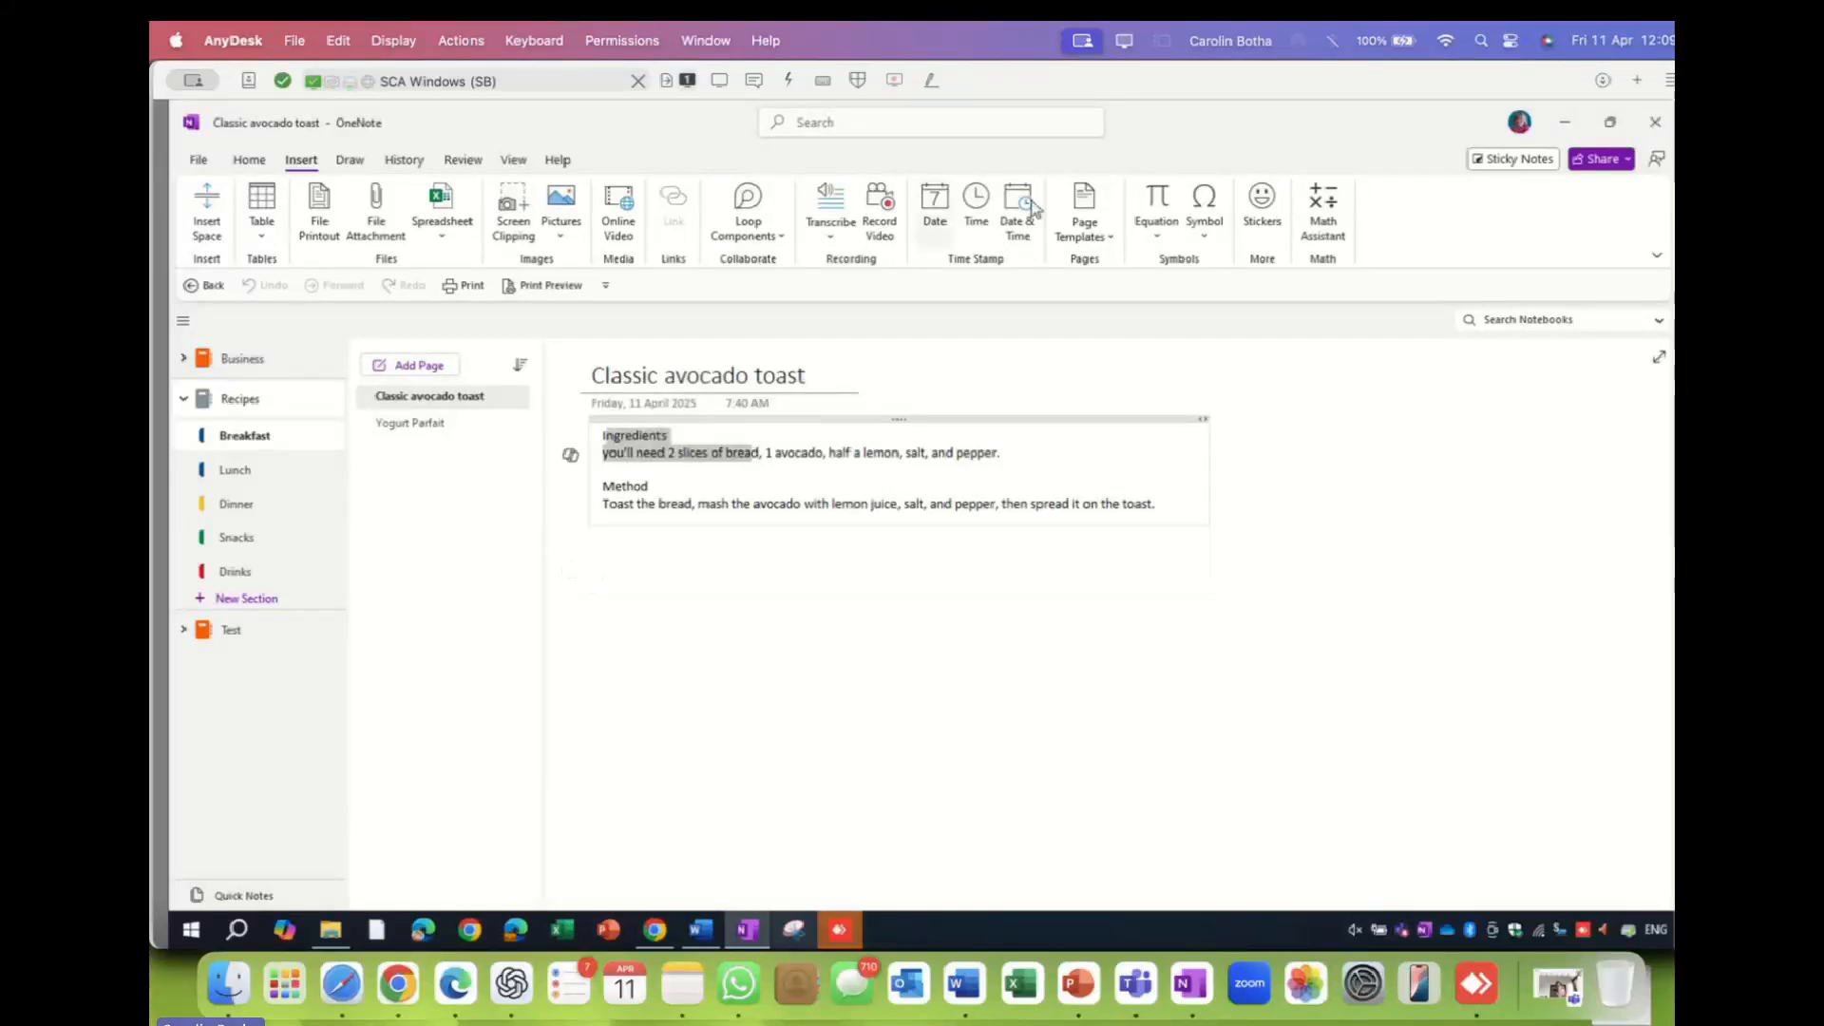
click(798, 419)
click(249, 160)
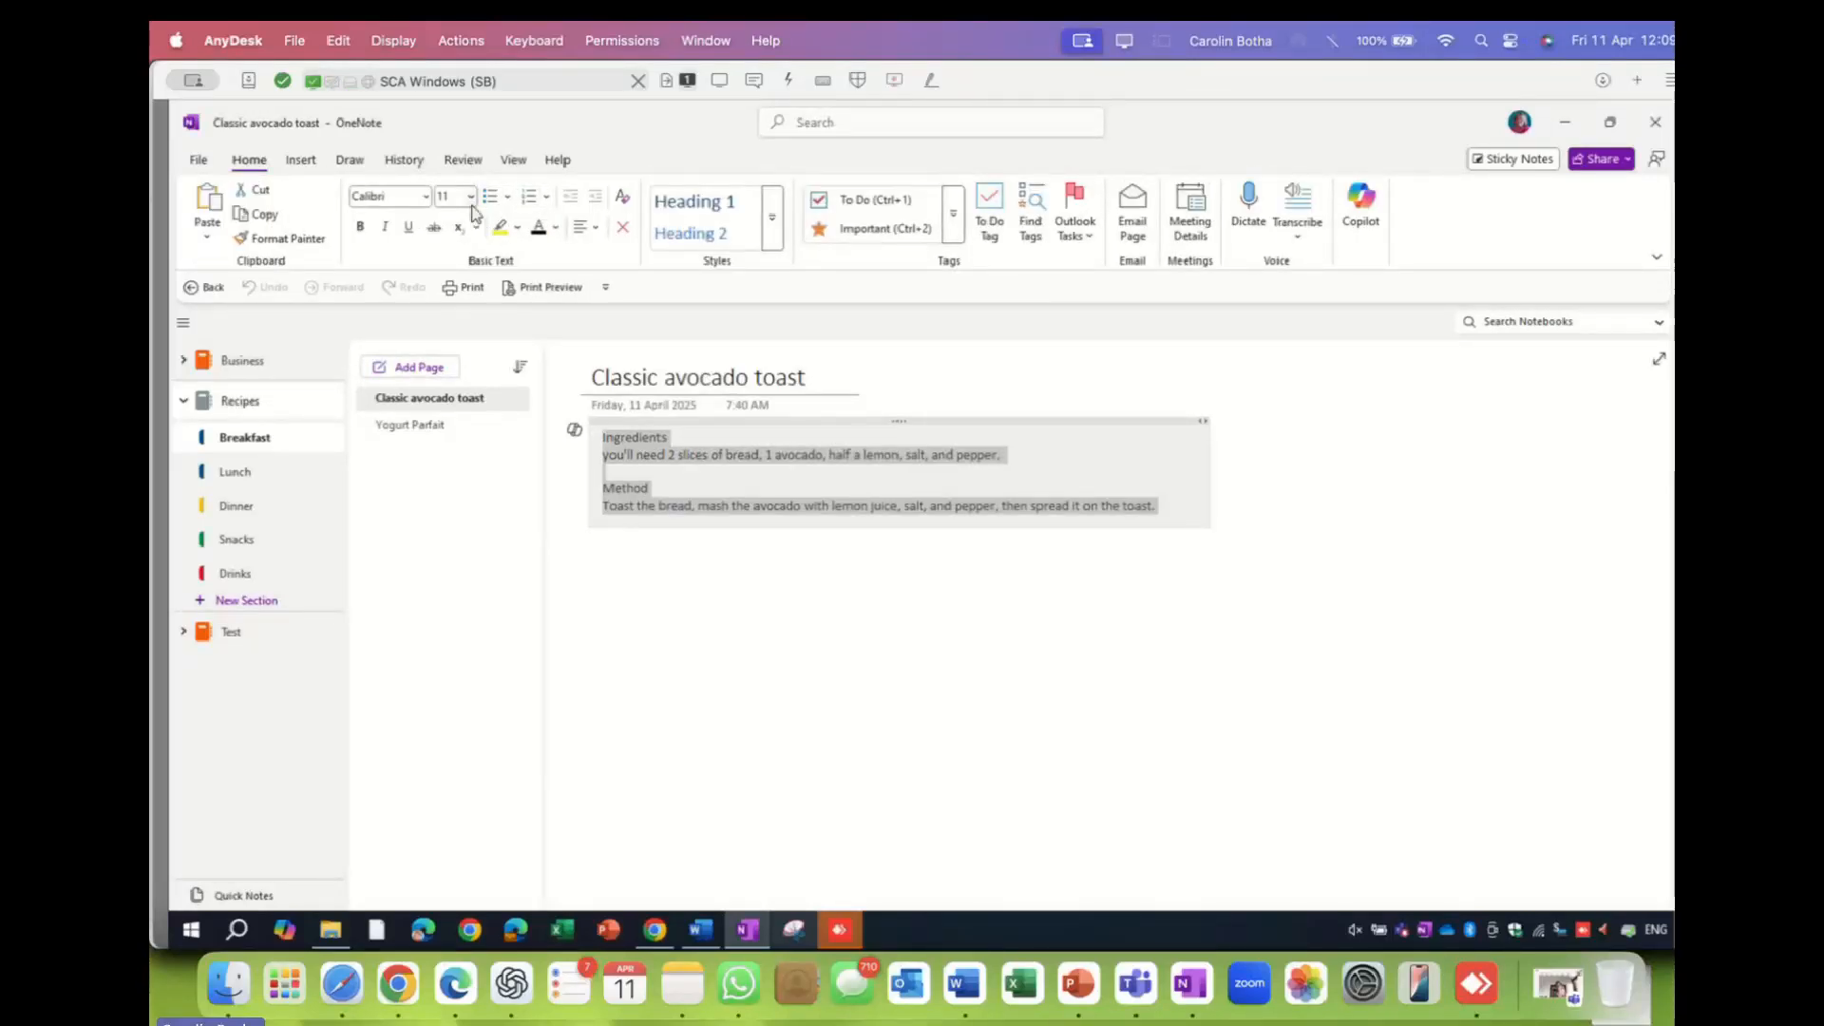
click(468, 196)
click(459, 502)
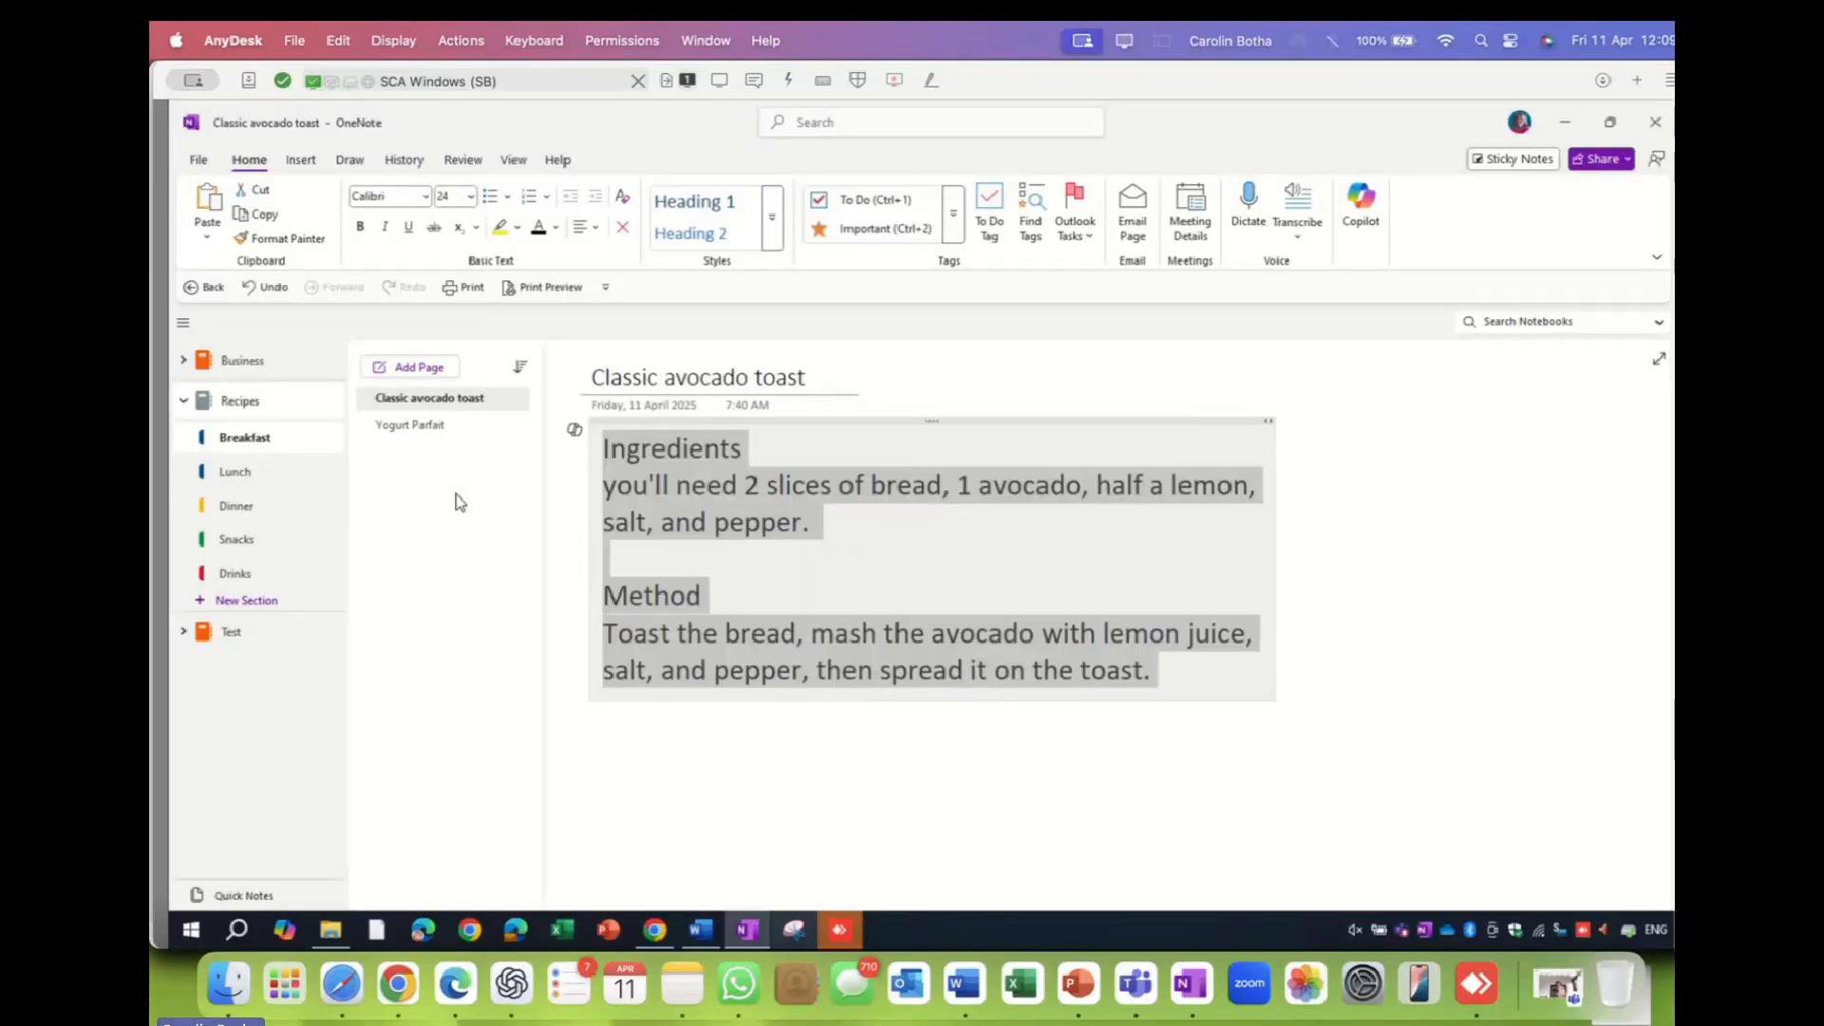
- Delete "you'll need " so ingredients start at "2 slices of bread", then view Yogurt Parfait
click(750, 491)
key(BackSpace)
key(BackSpace)
key(BackSpace)
key(BackSpace)
key(BackSpace)
key(BackSpace)
key(BackSpace)
key(BackSpace)
key(BackSpace)
key(BackSpace)
key(BackSpace)
key(BackSpace)
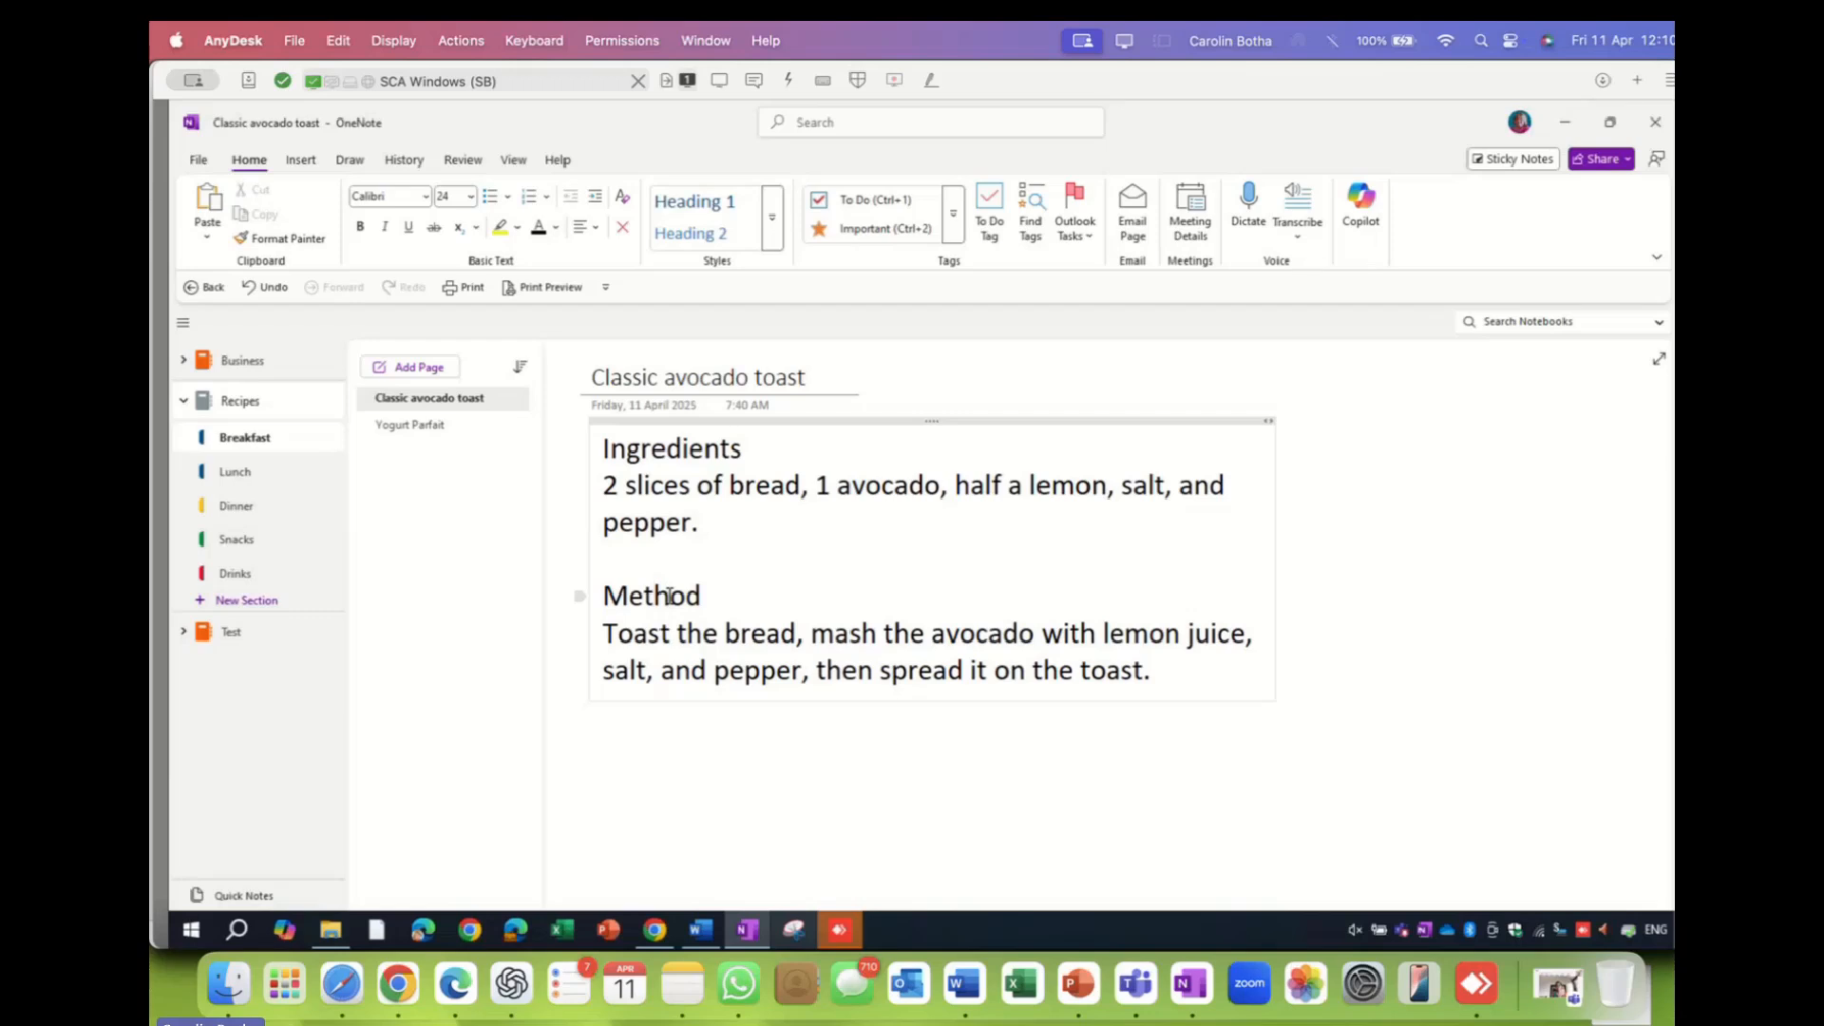
click(418, 426)
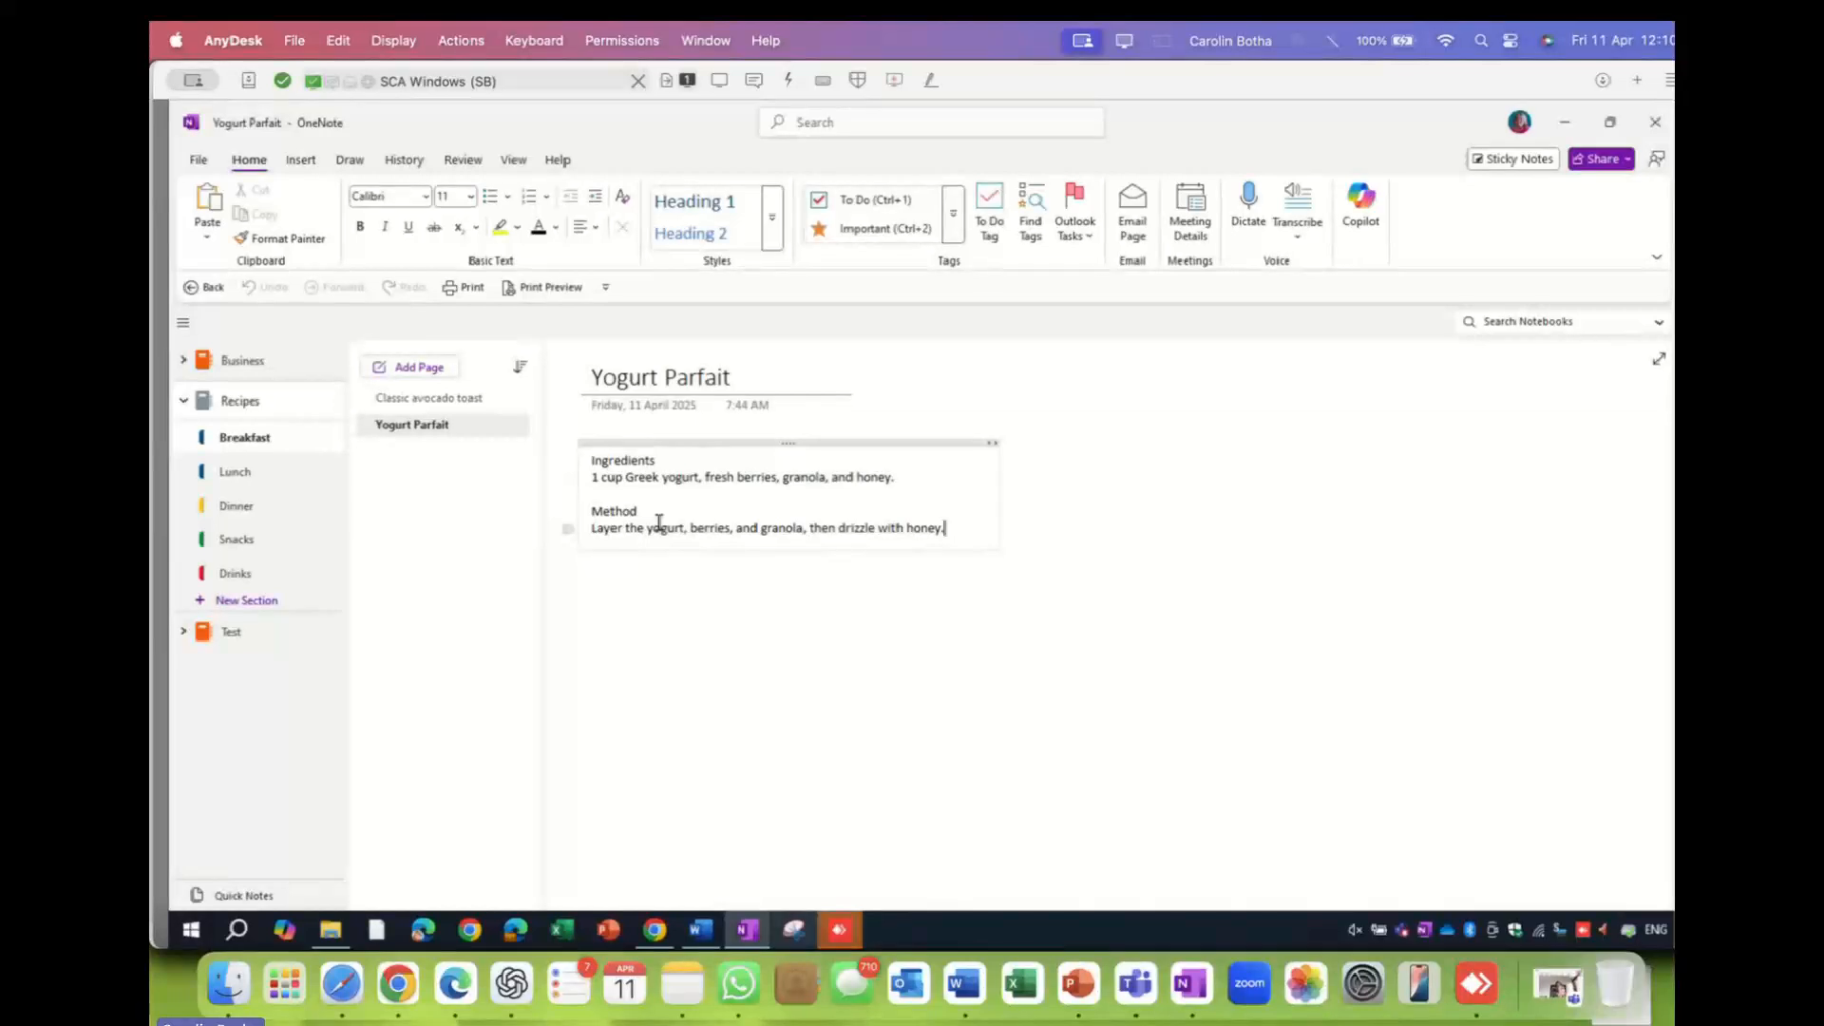
- Step through Lunch, Dinner and Snacks, viewing Energy Balls and then the Hummus page
click(237, 475)
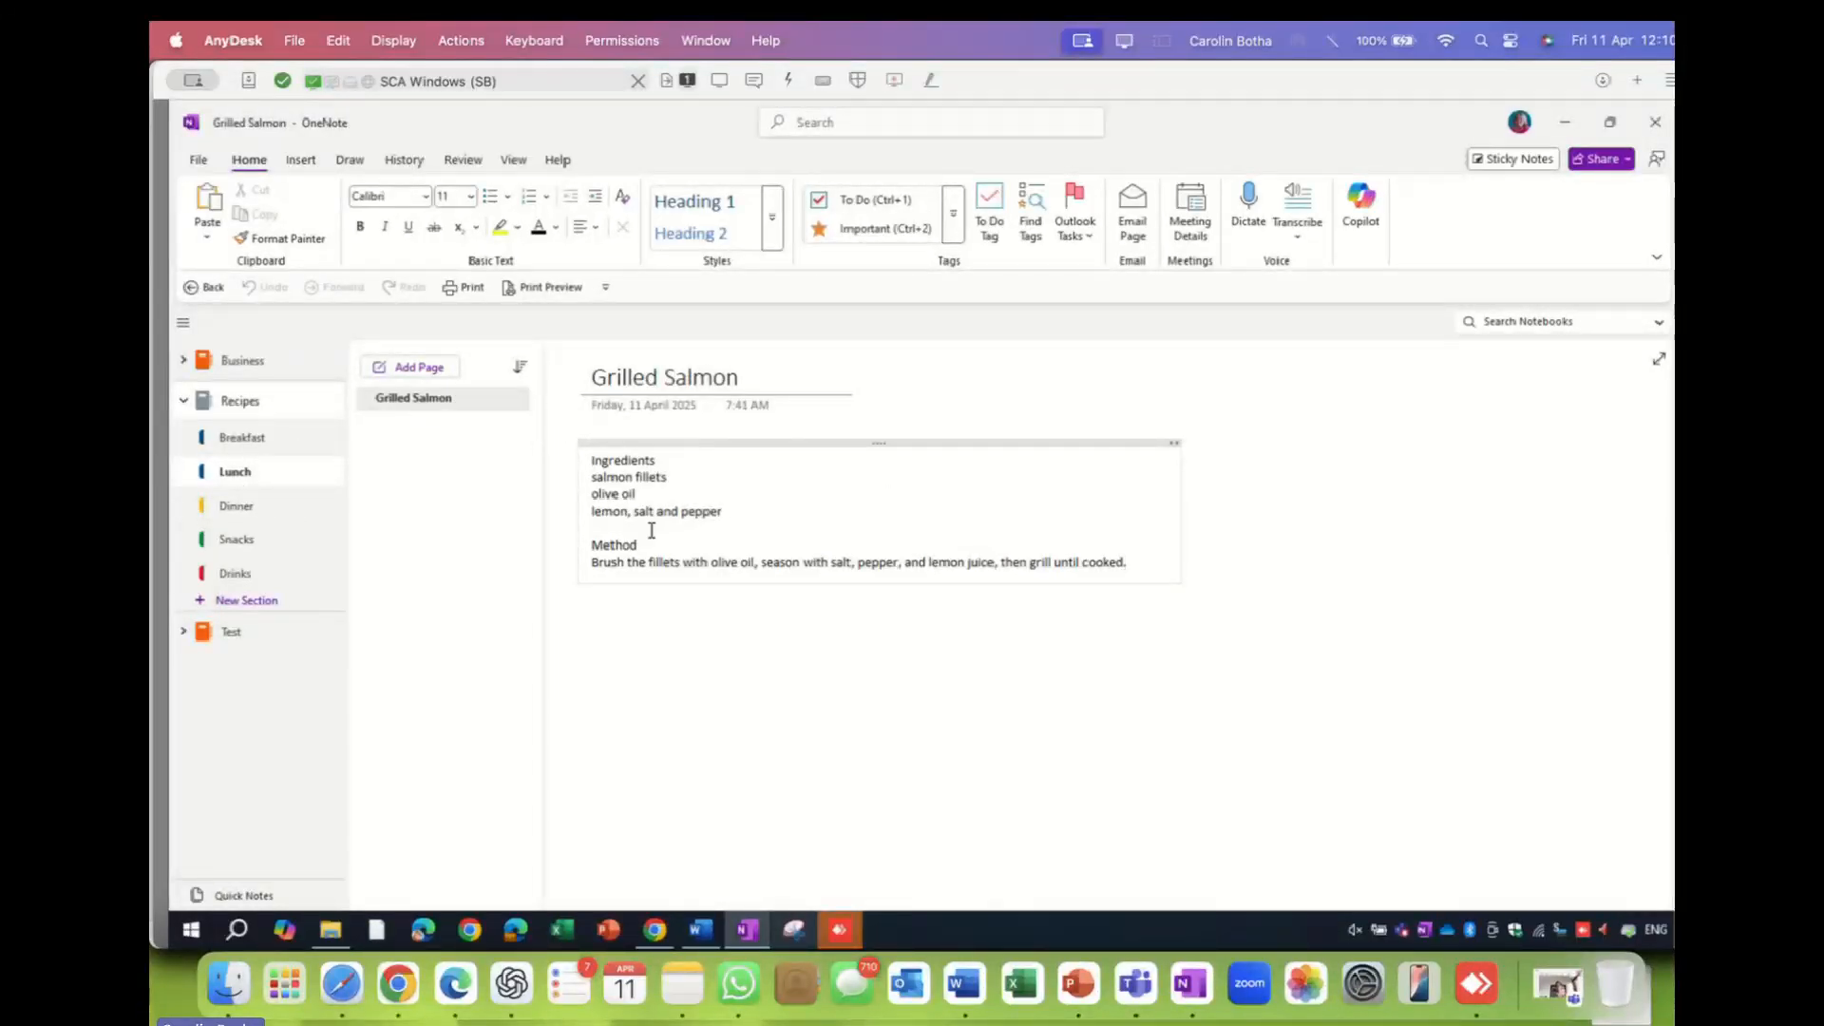
click(236, 506)
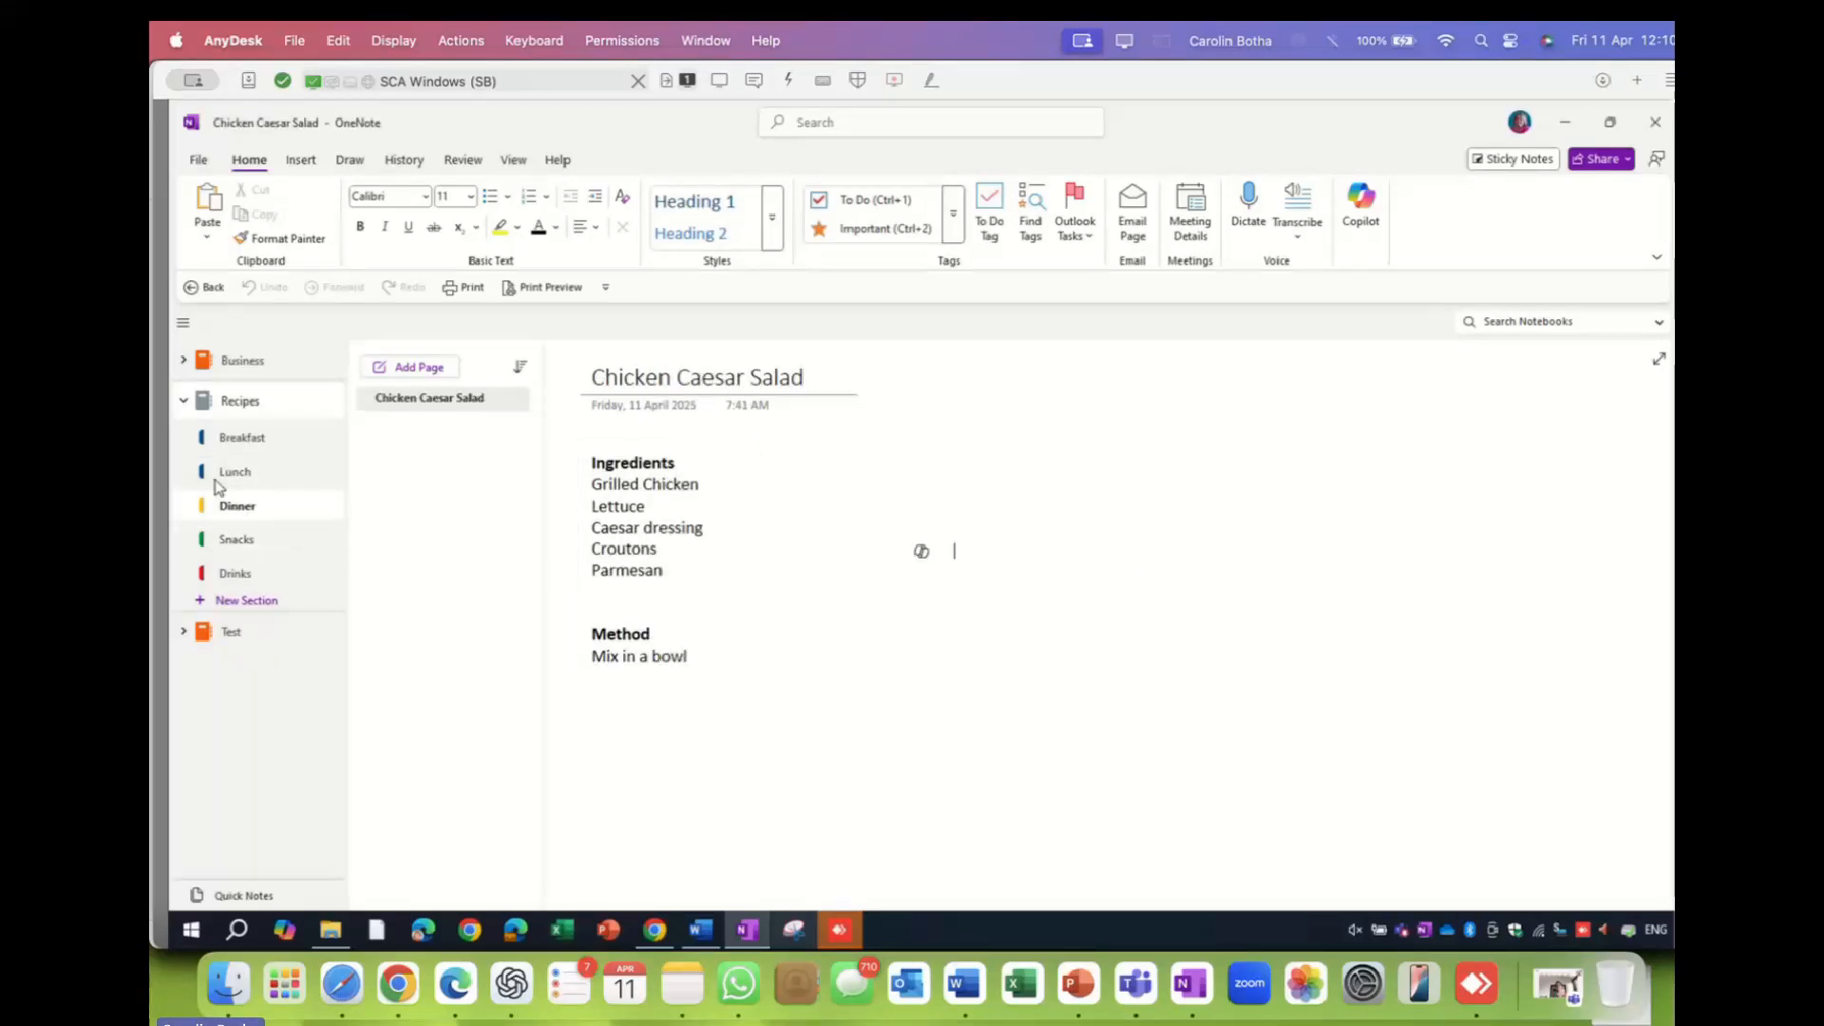
click(236, 540)
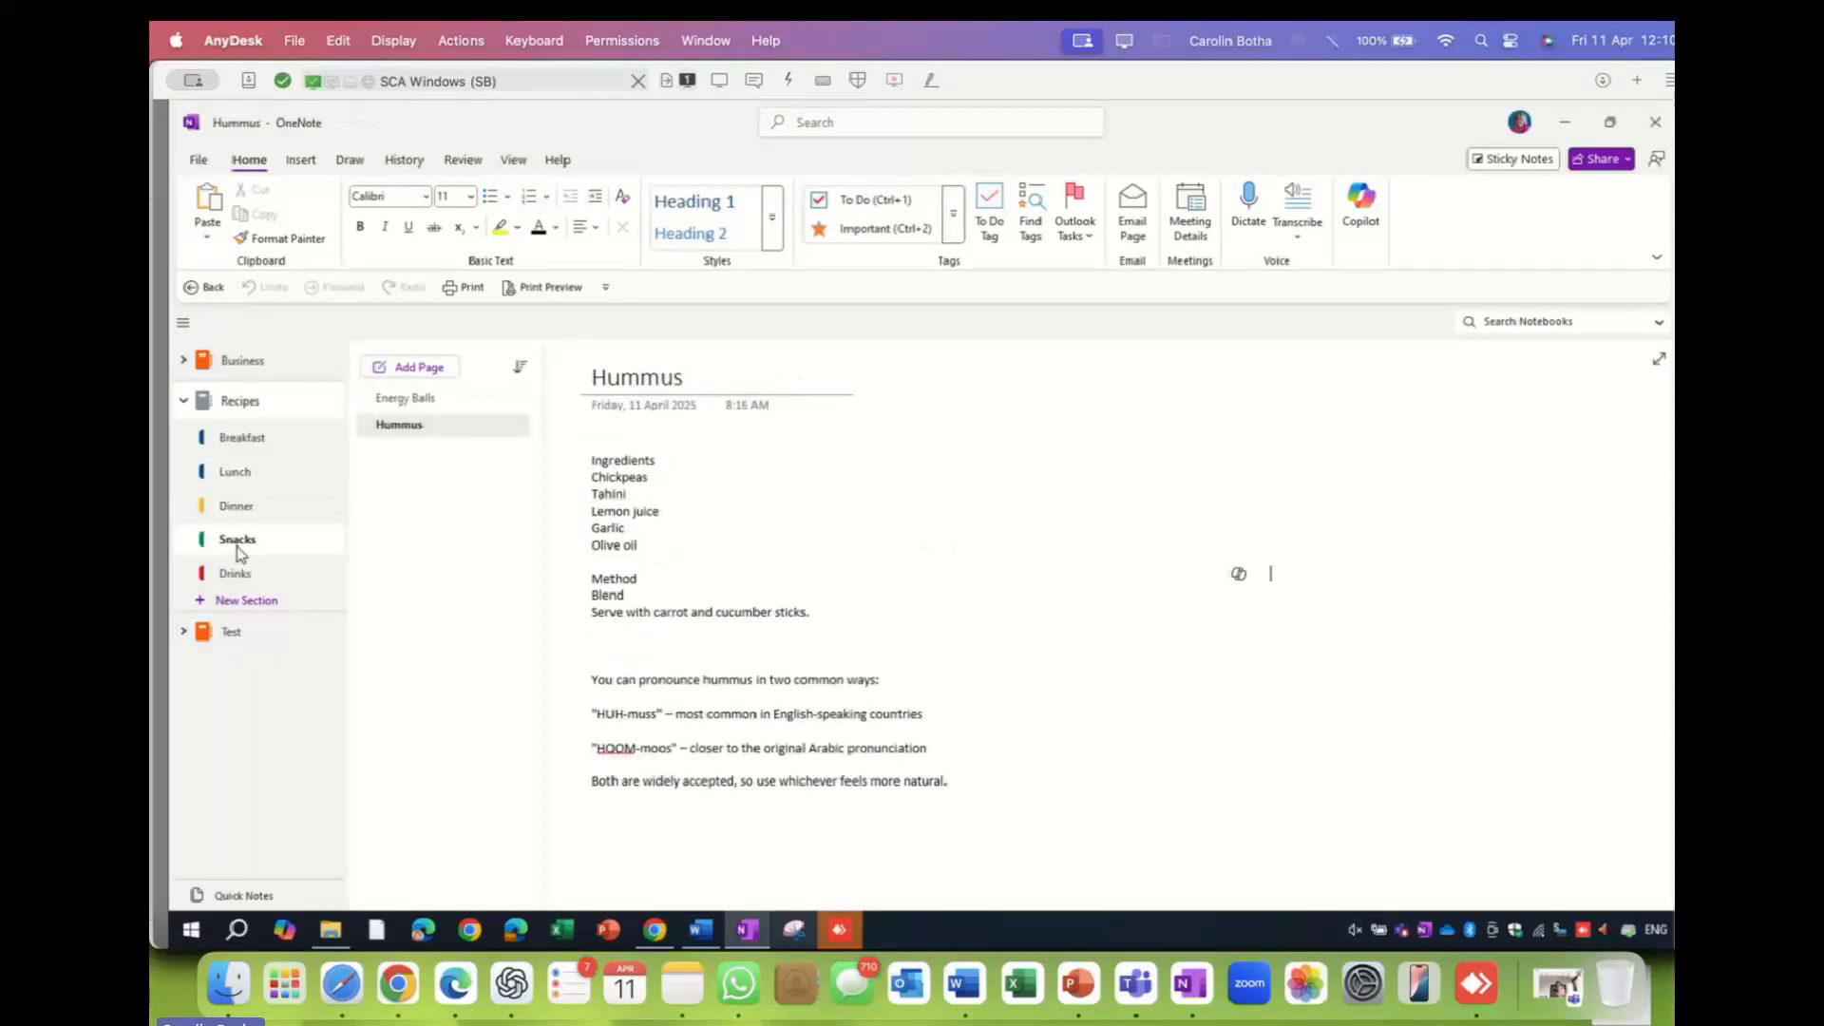
click(421, 402)
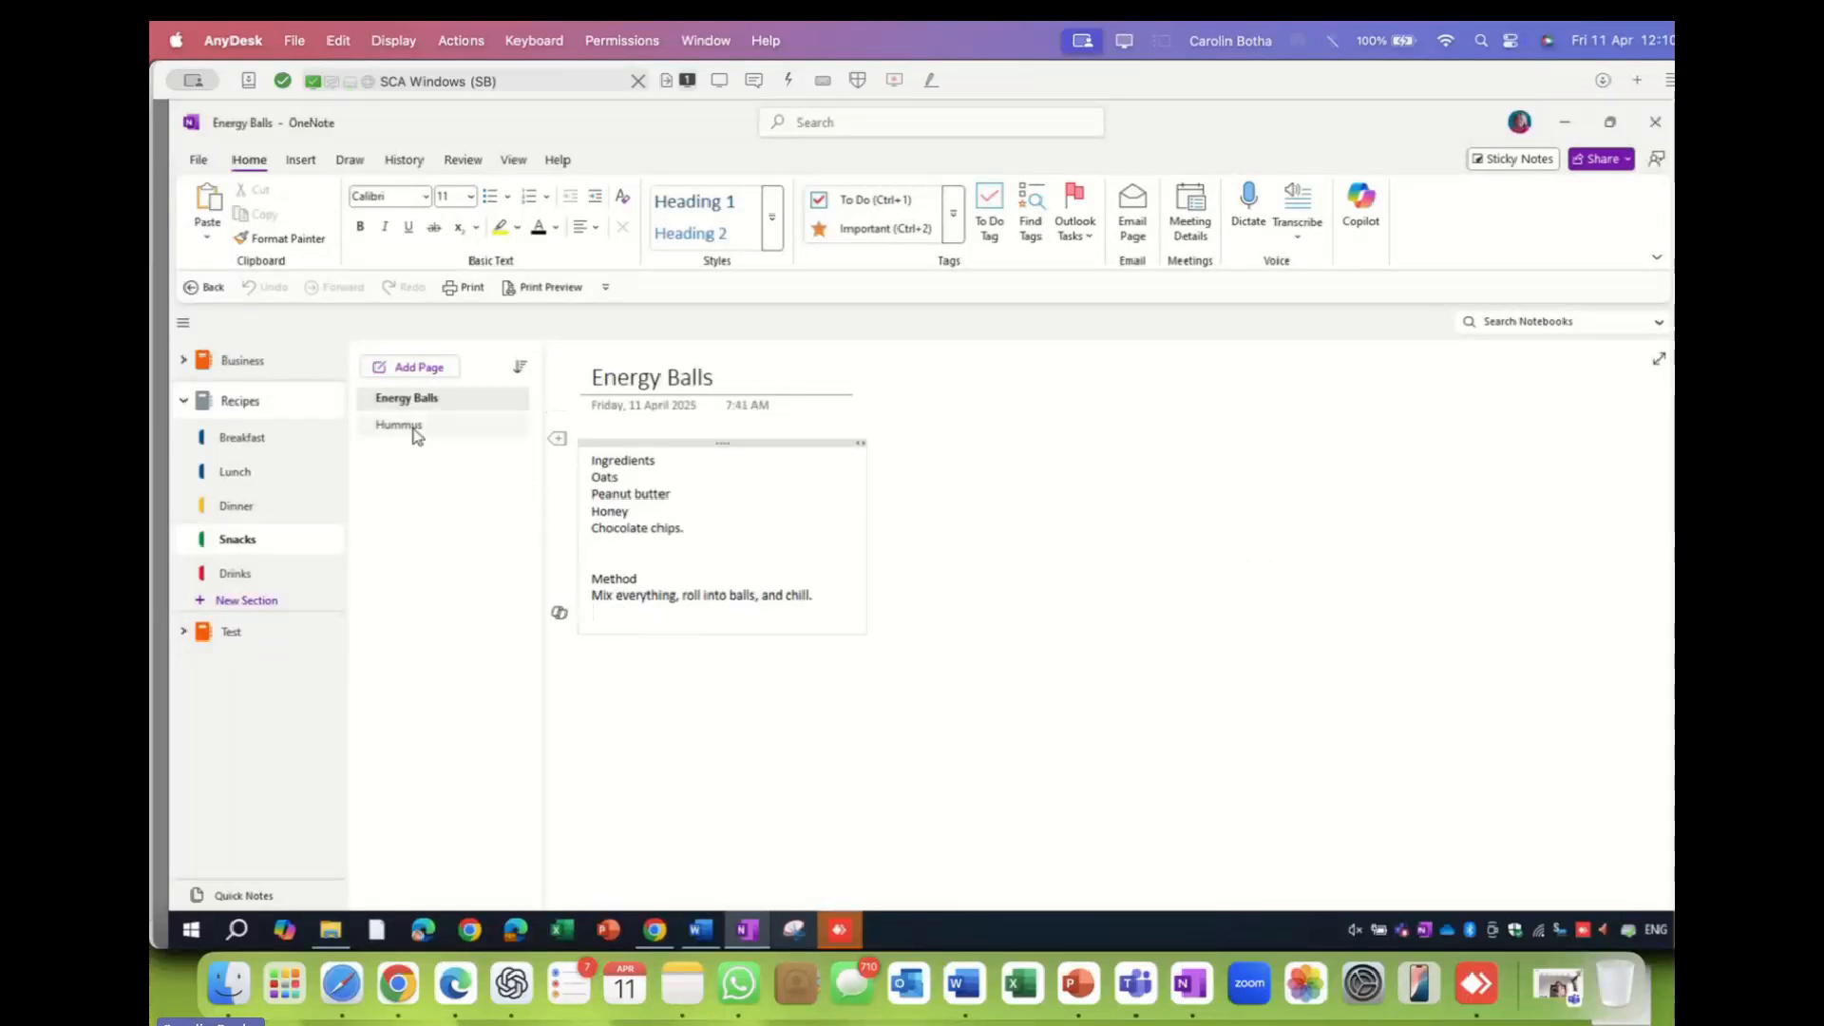
click(412, 426)
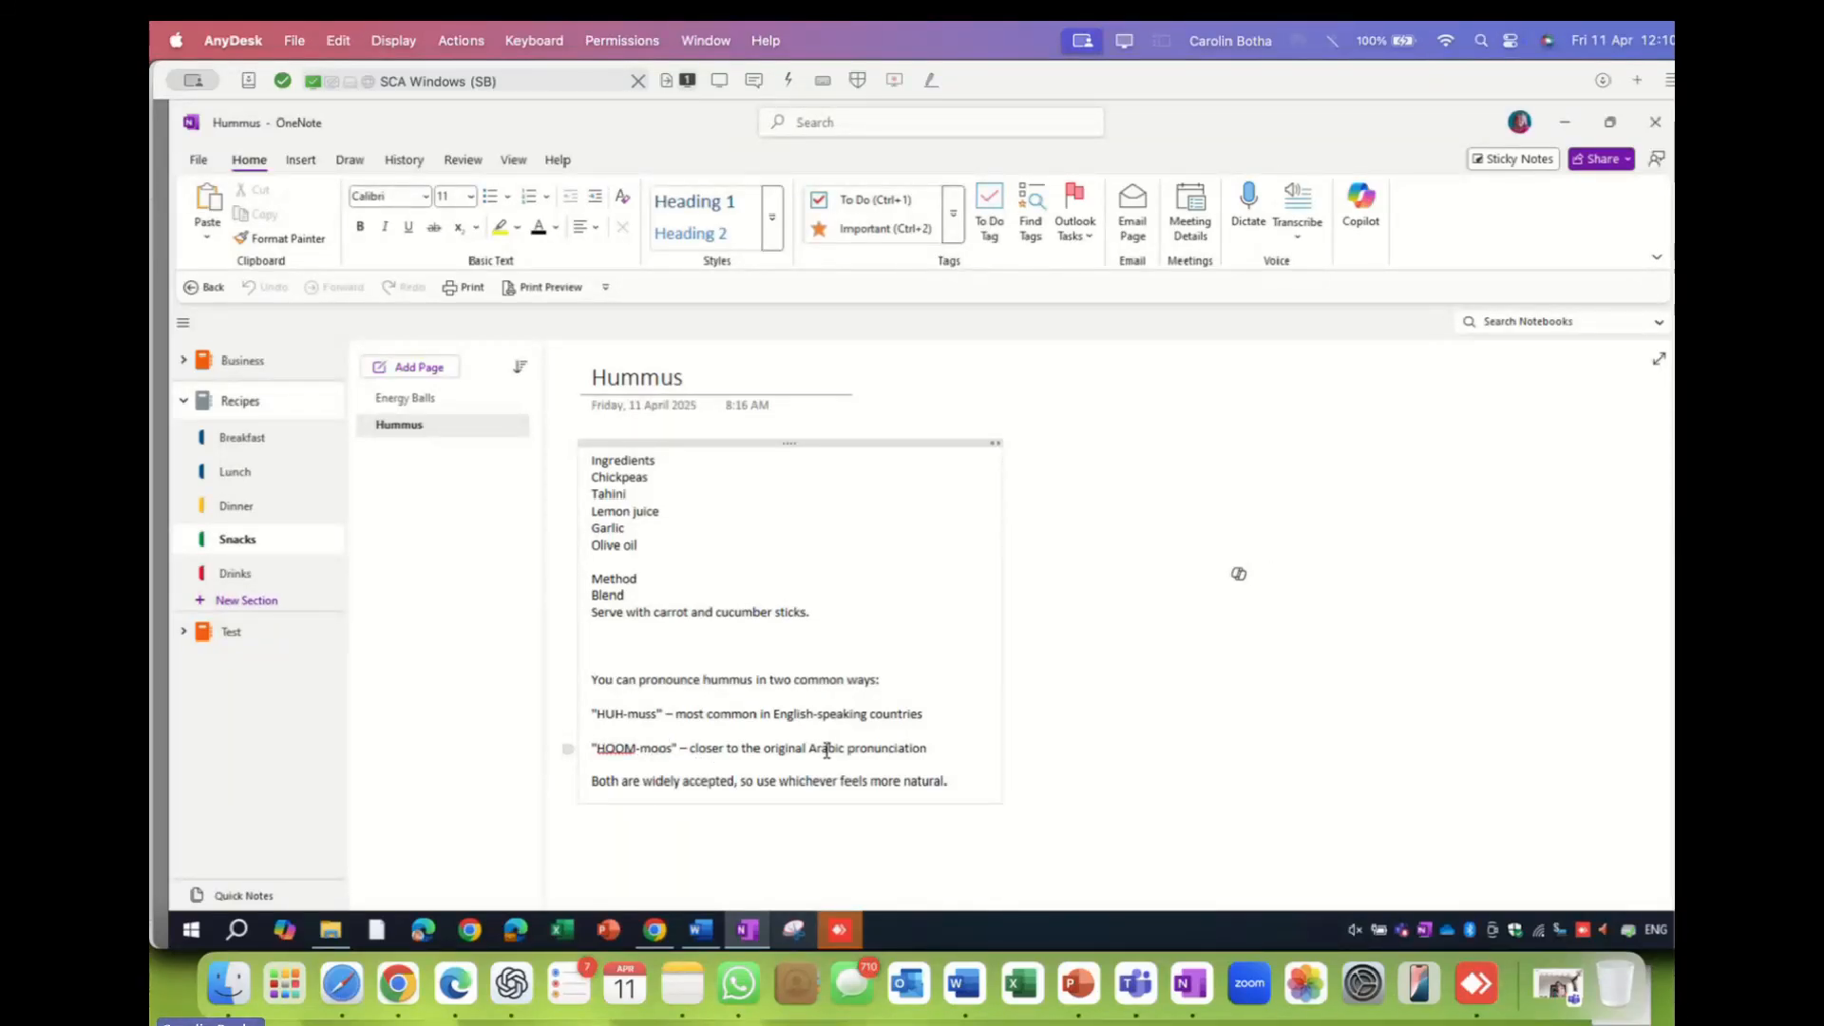
- Make the four hummus pronunciation paragraphs size 24, then go to Drinks' Classic Cappuccino page
drag(613, 680, 961, 782)
click(470, 198)
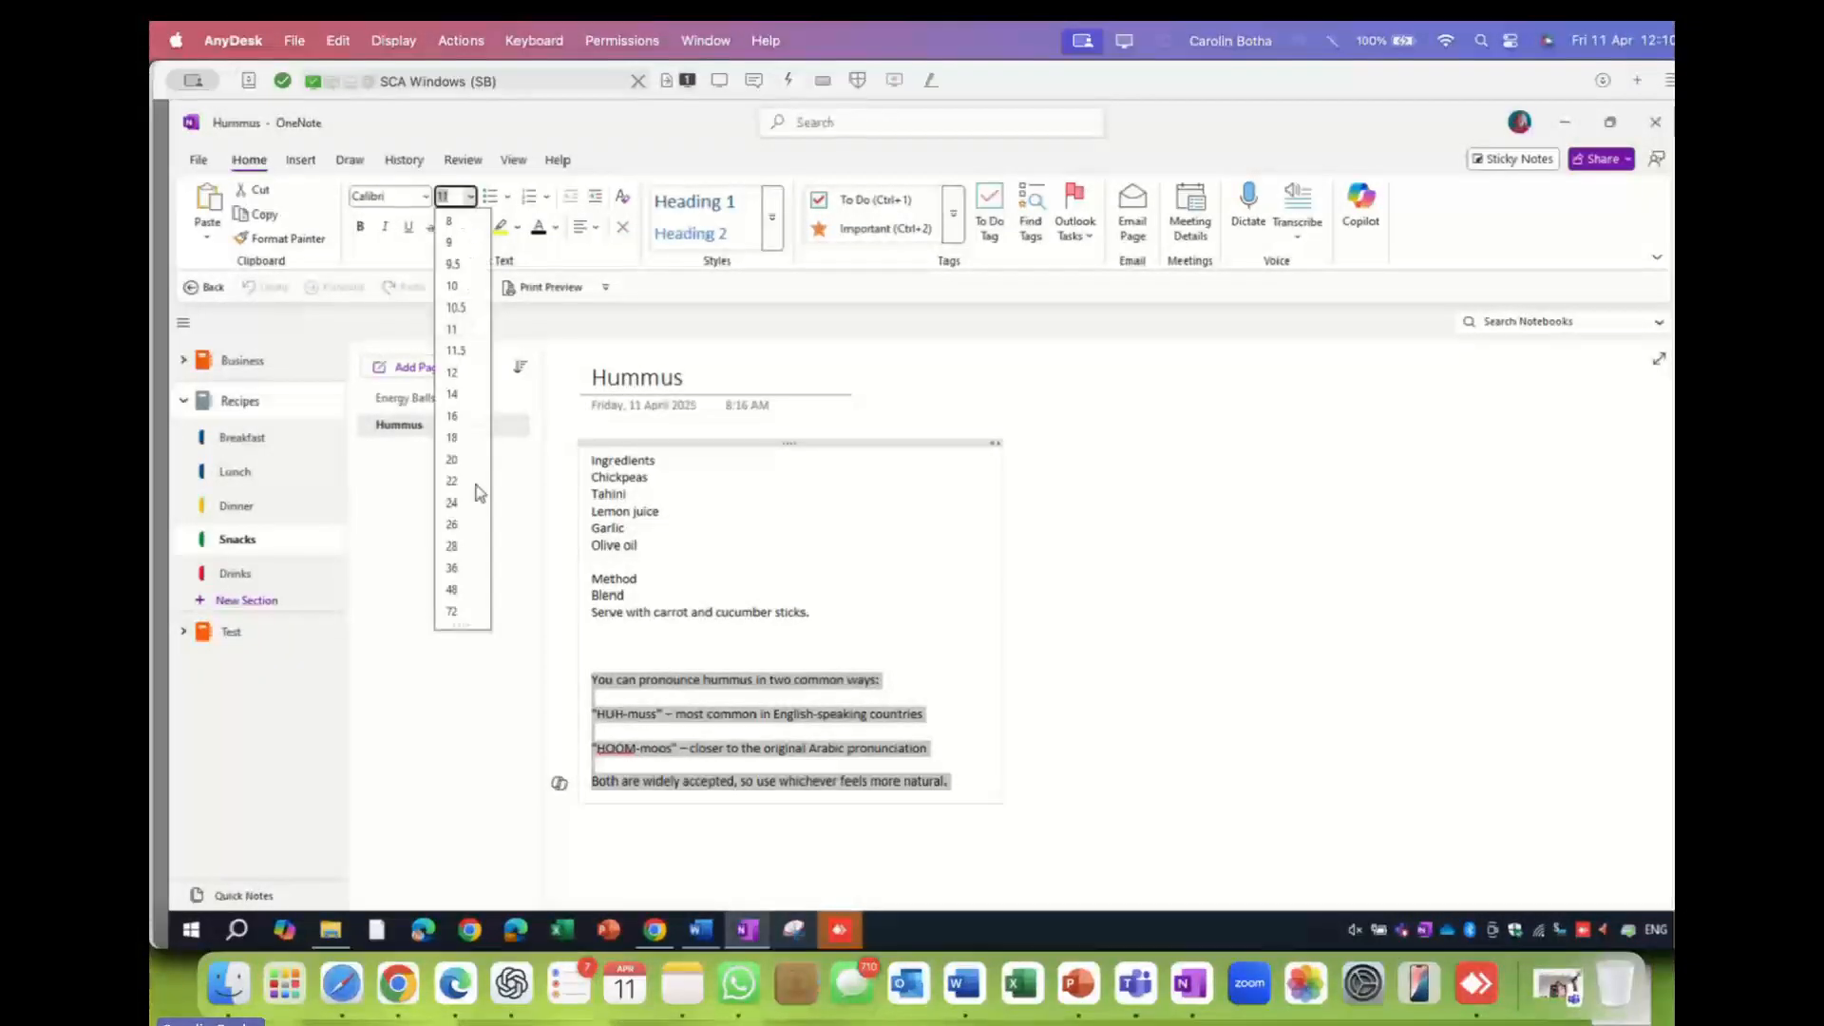
click(458, 513)
scroll(839, 619, down, 5)
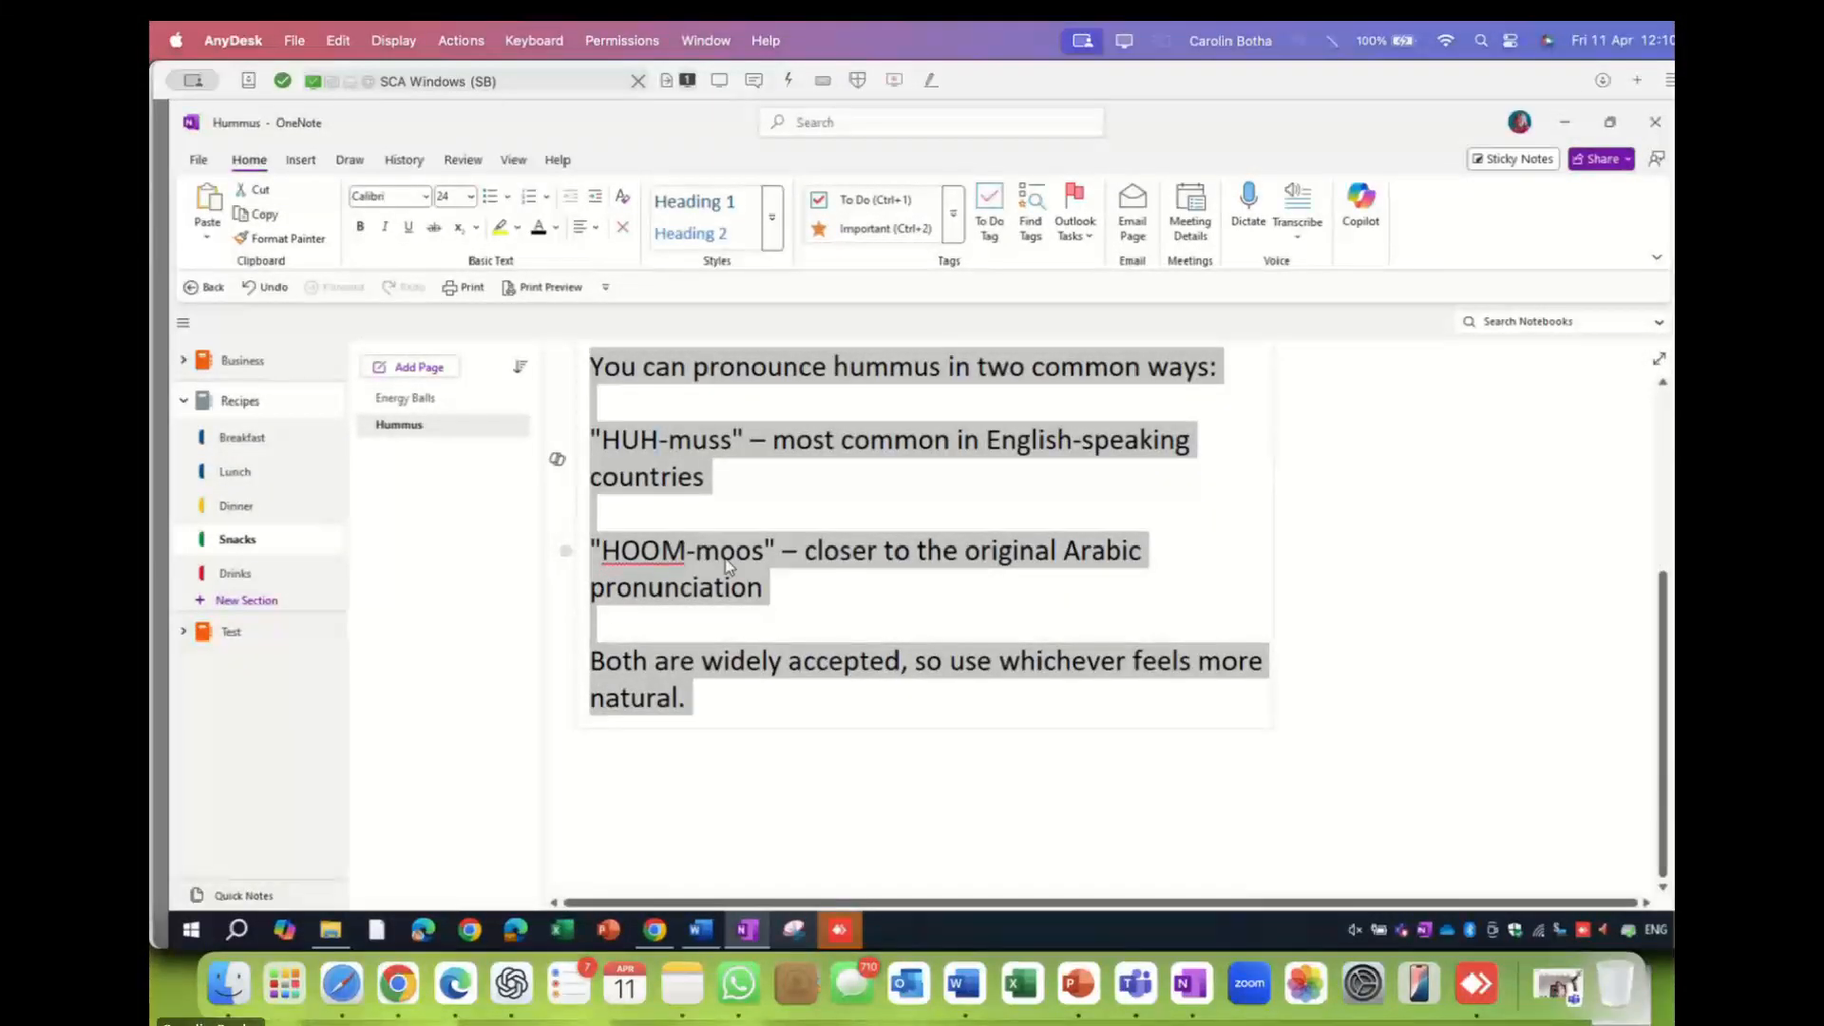
click(879, 467)
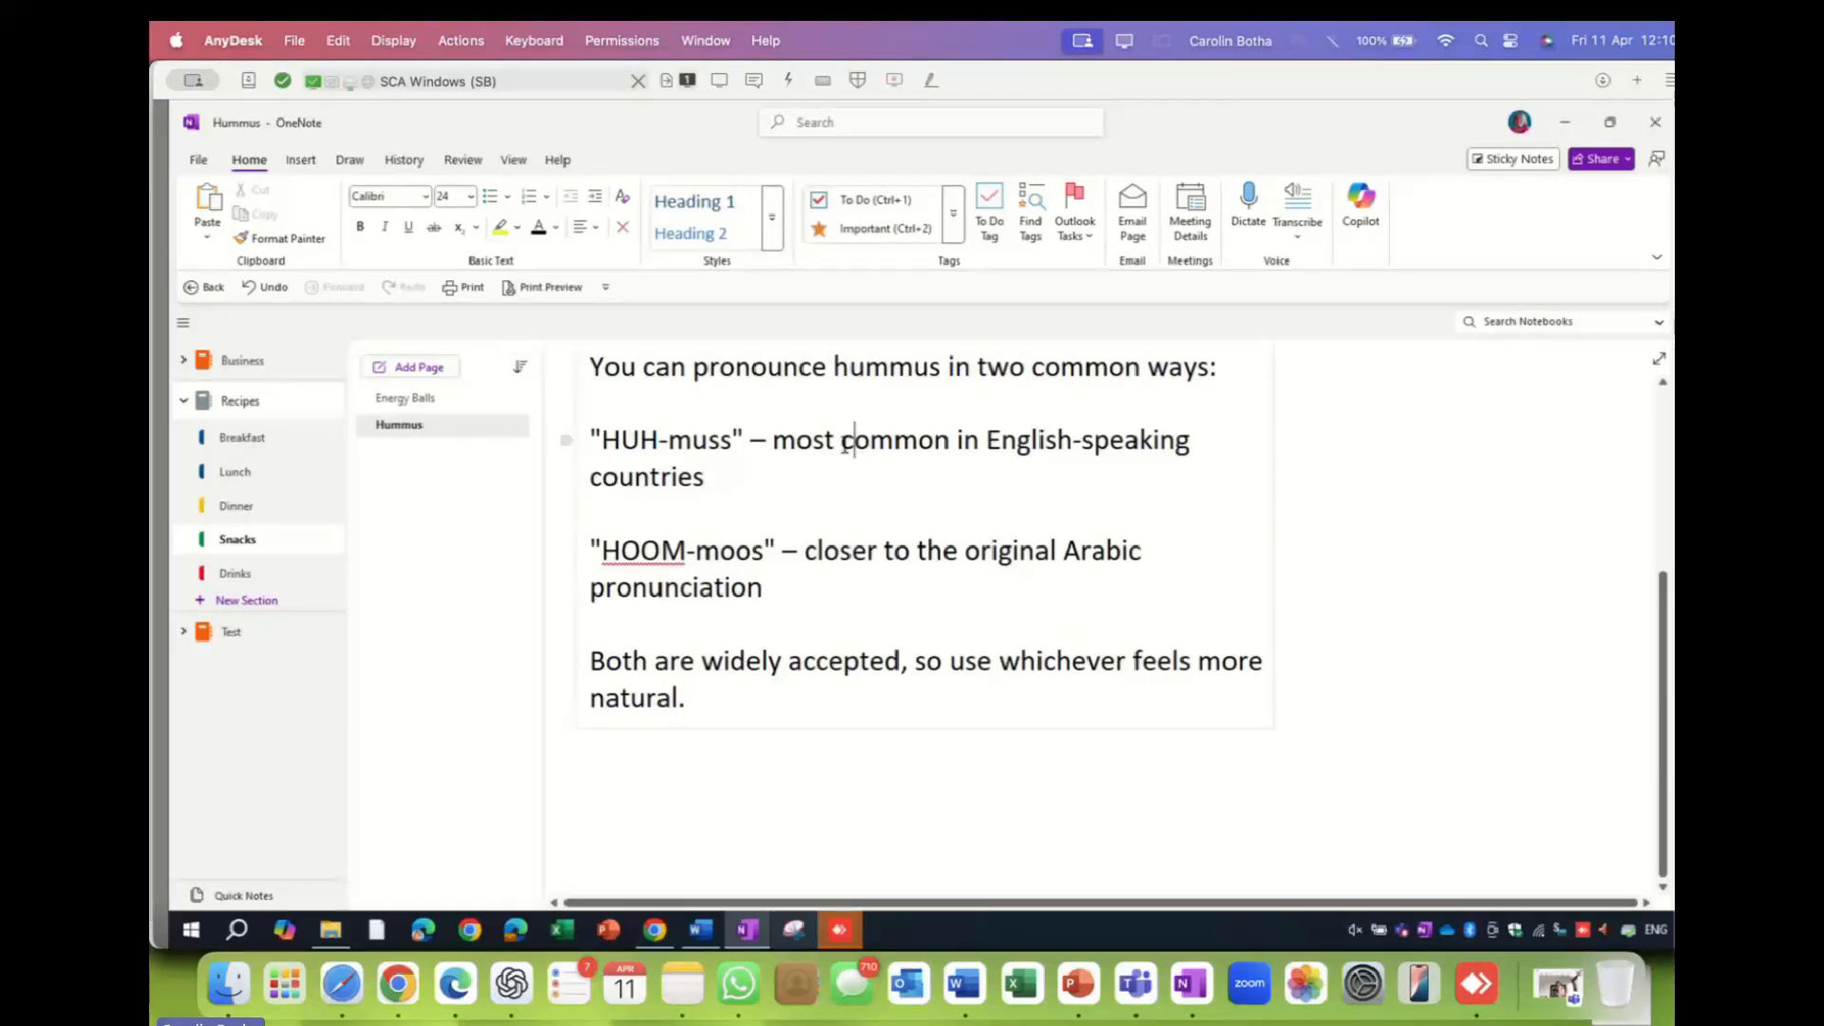
click(844, 443)
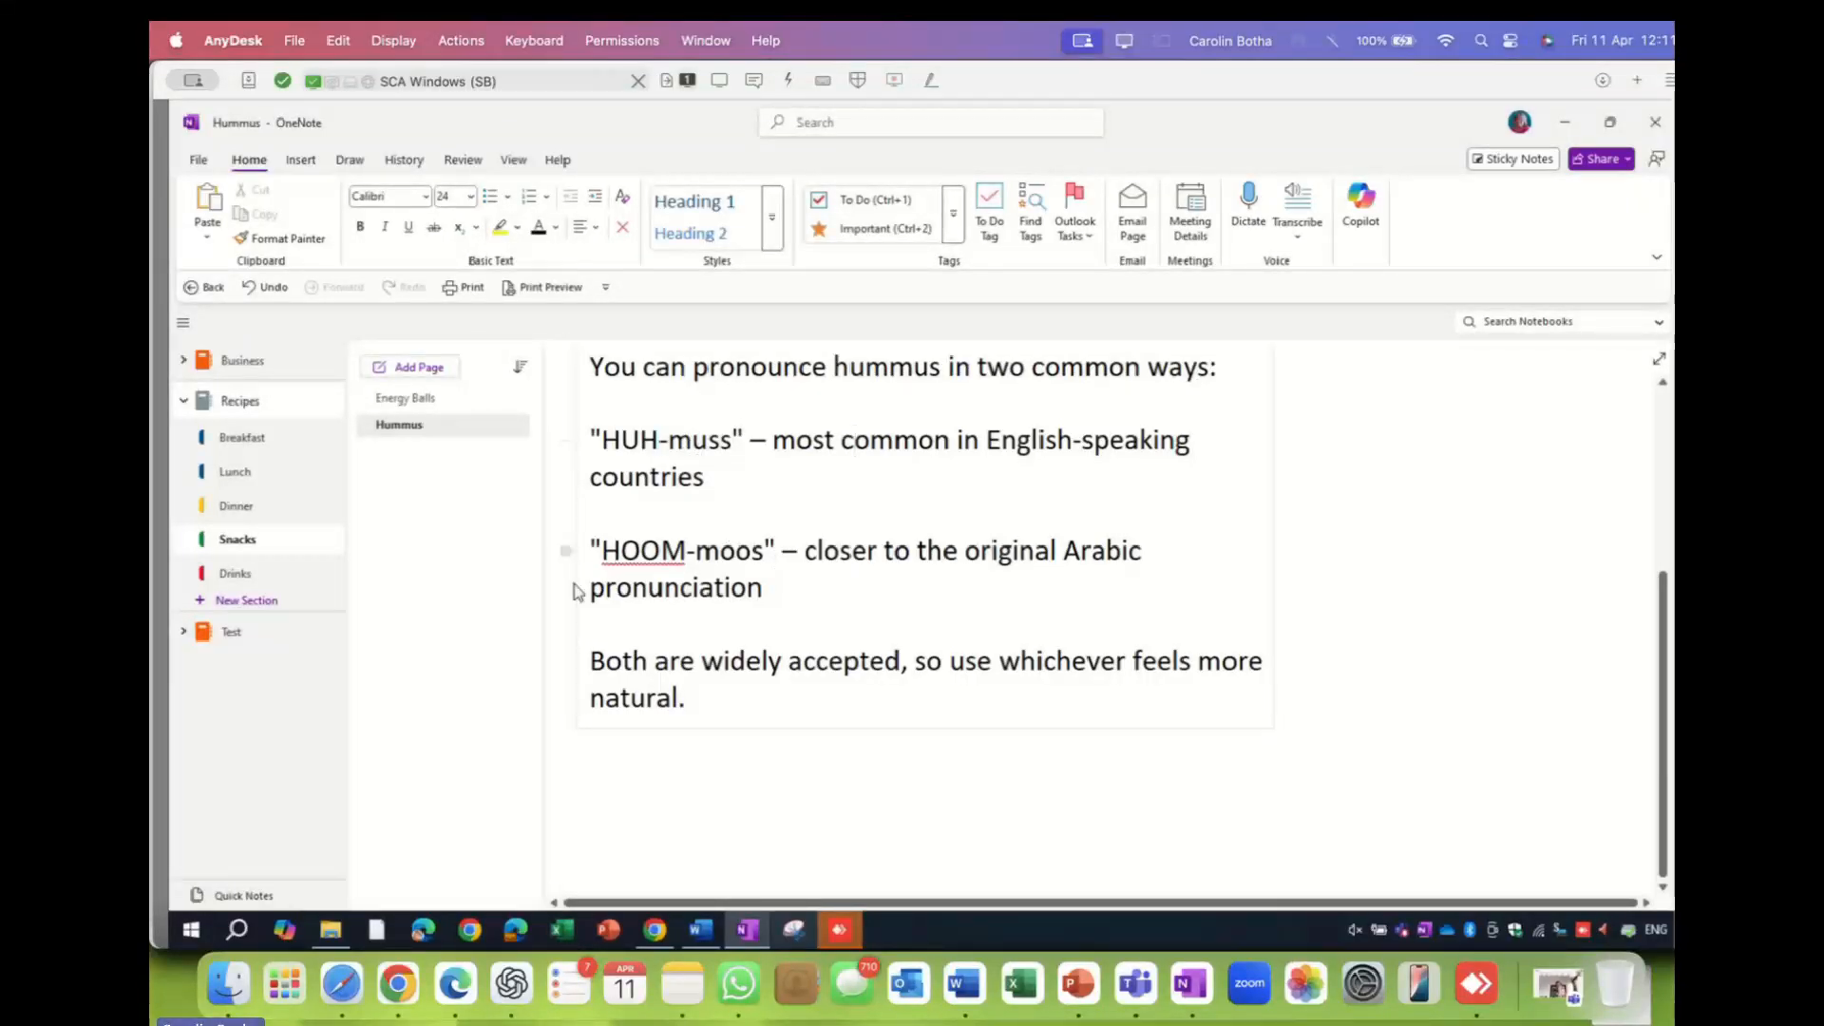
click(217, 575)
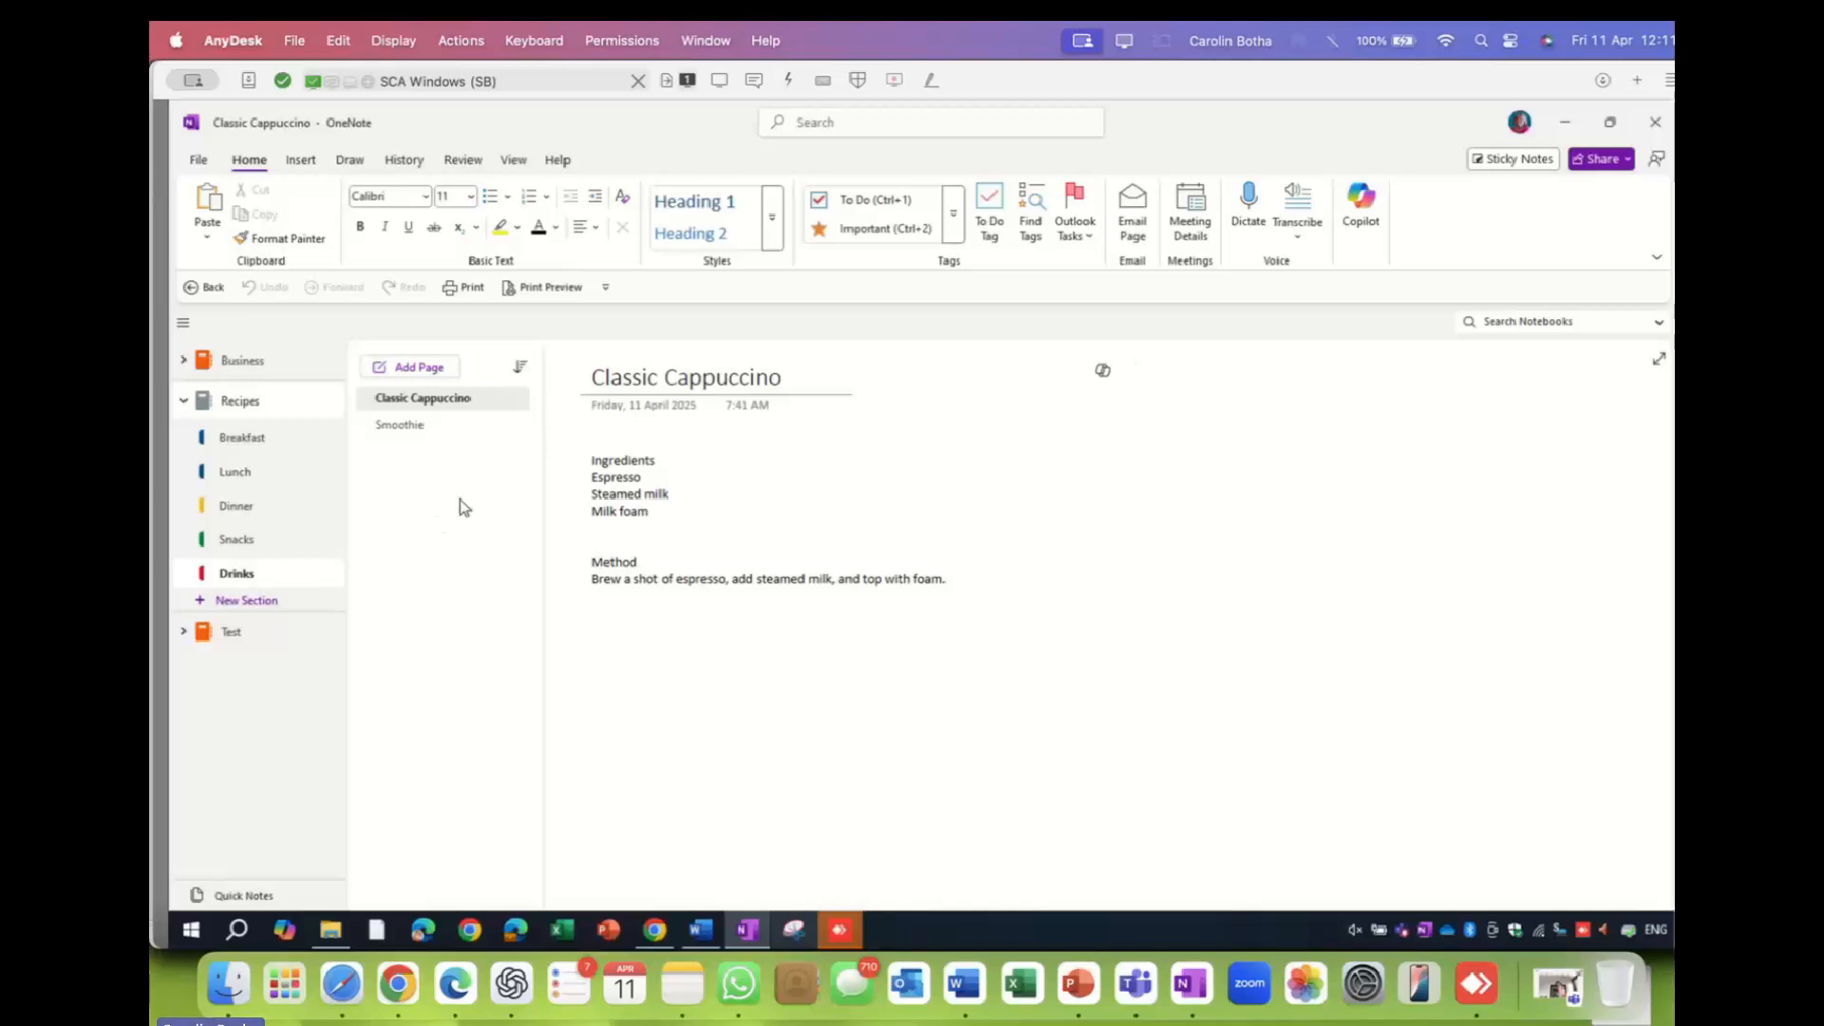
- View the Smoothie drink page and collapse the Recipes notebook's section list
click(419, 429)
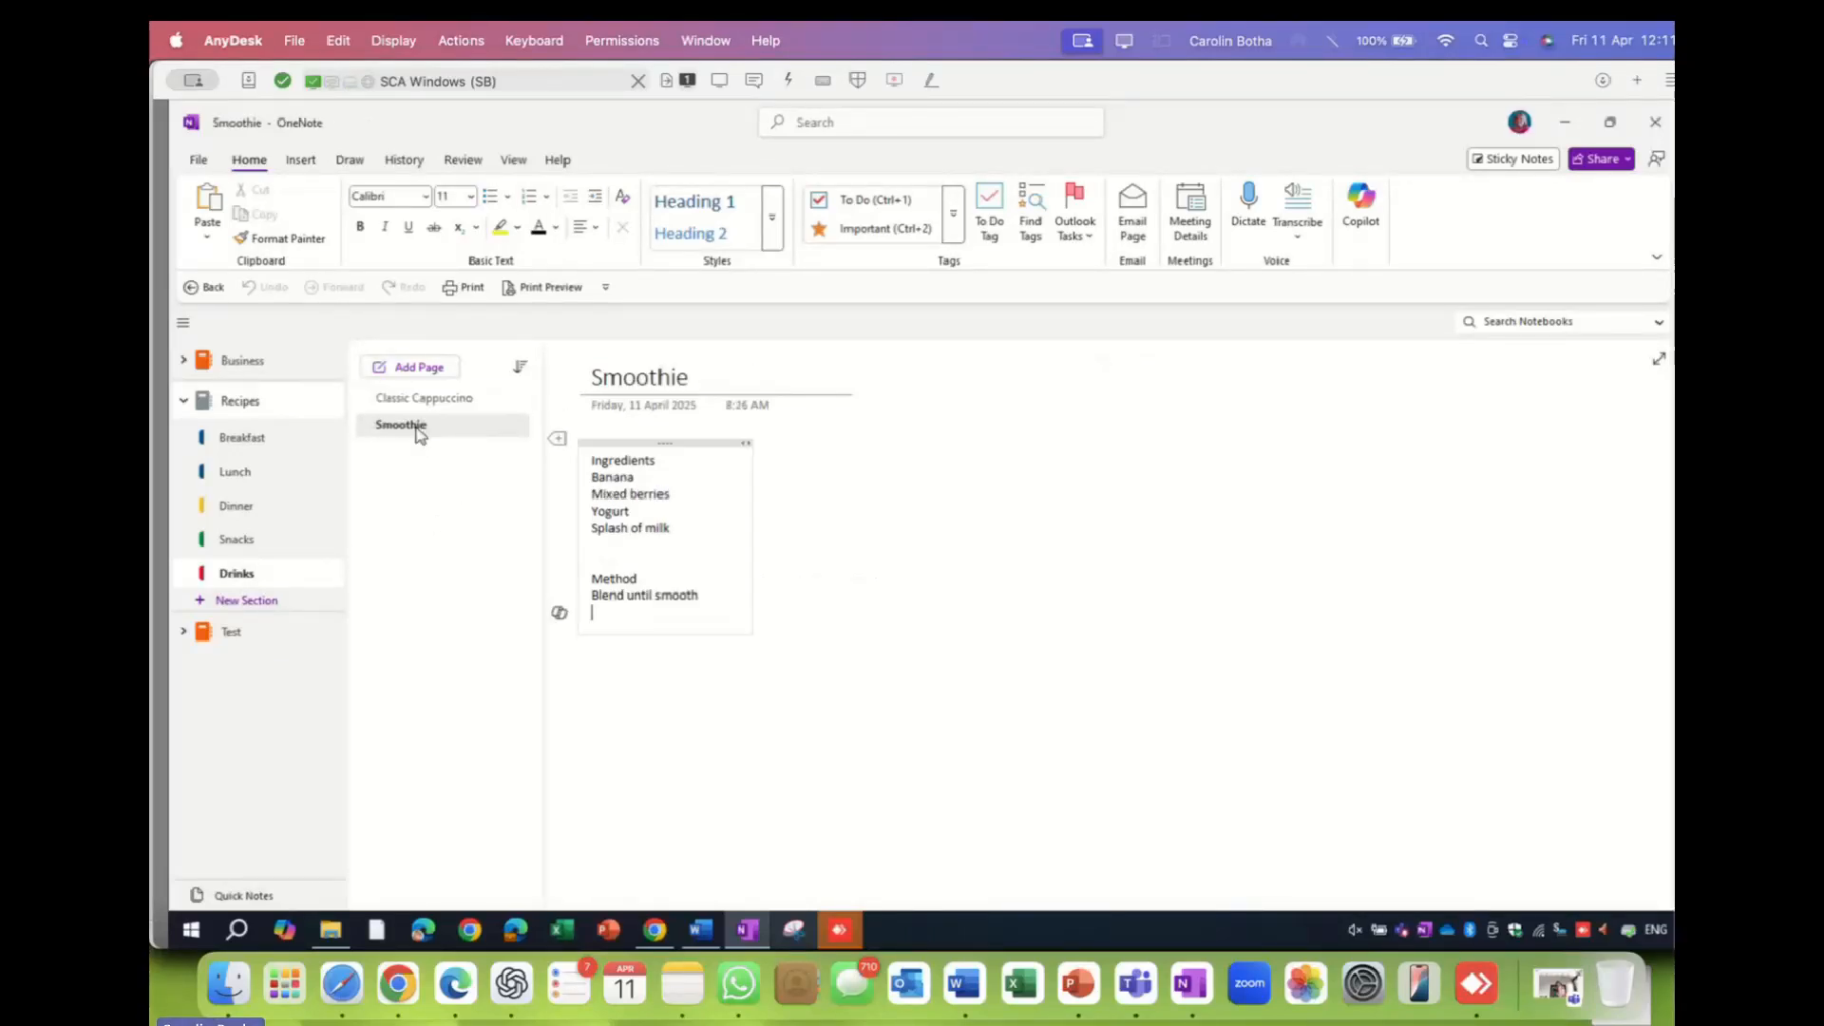
click(184, 405)
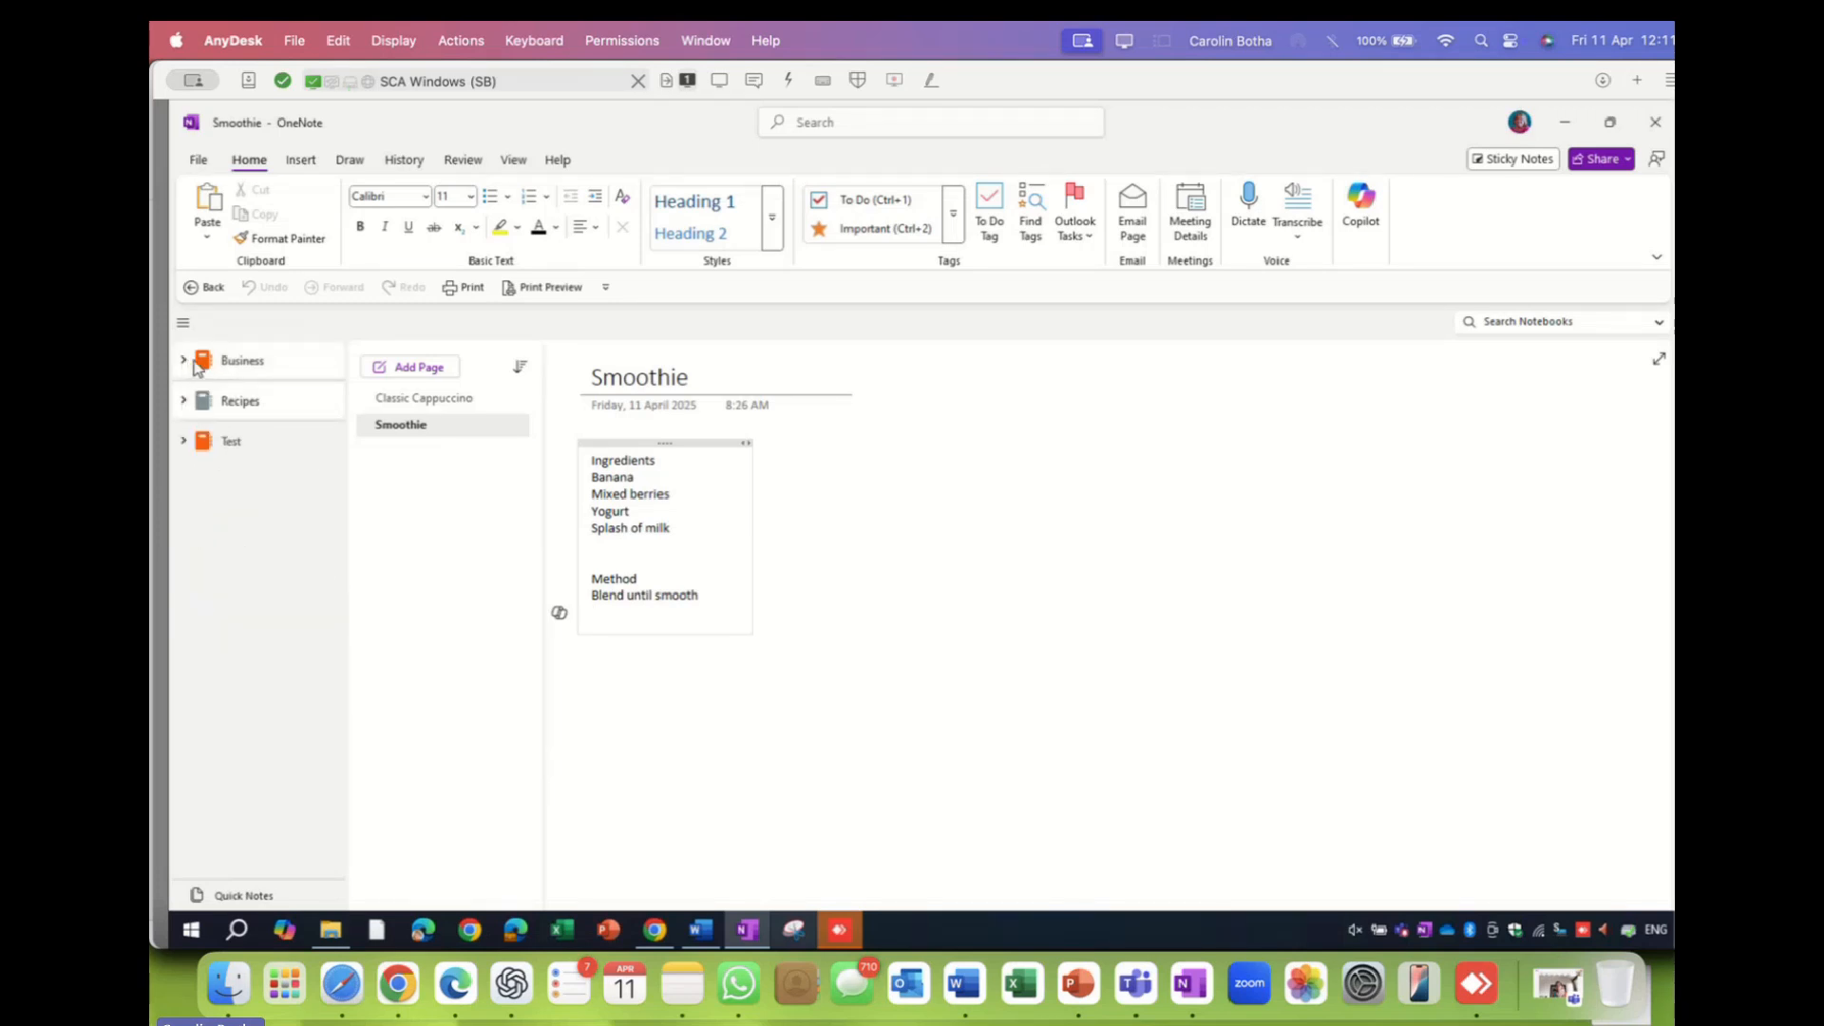
- Expand the Business notebook's Usernames section and view its Facebook, Instagram and Microsoft pages
click(193, 362)
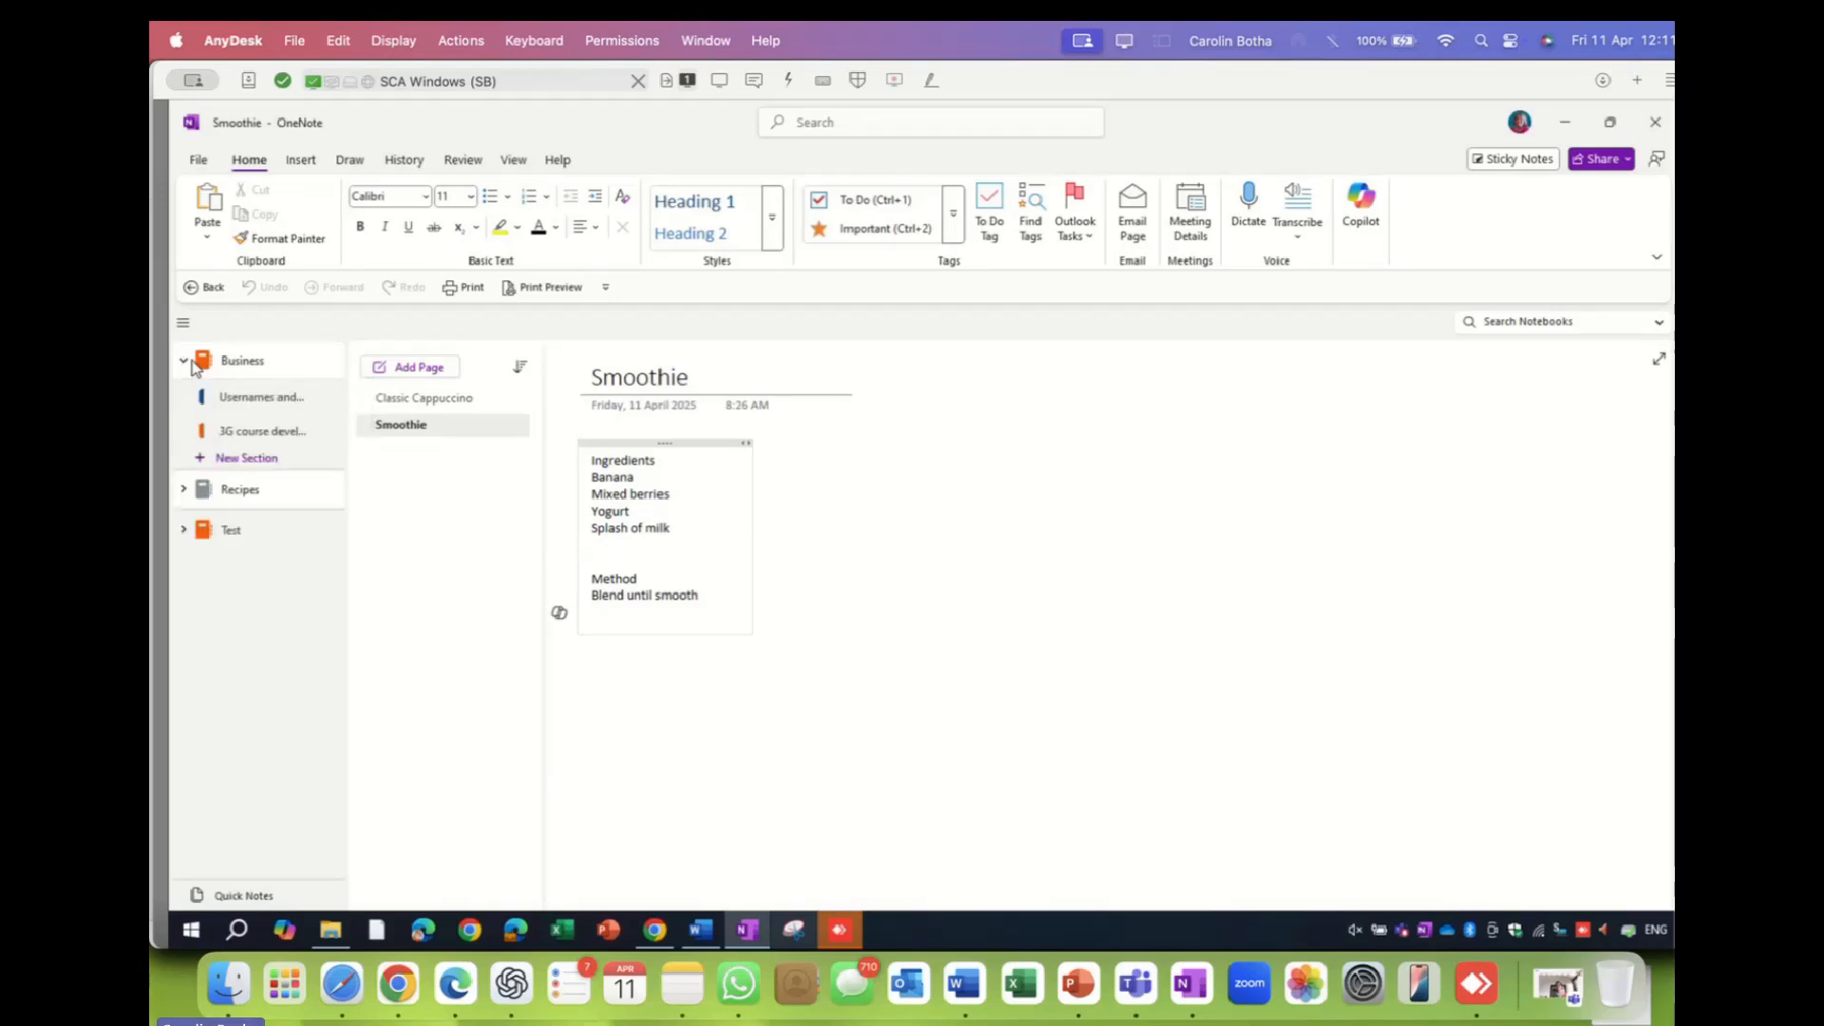
click(281, 401)
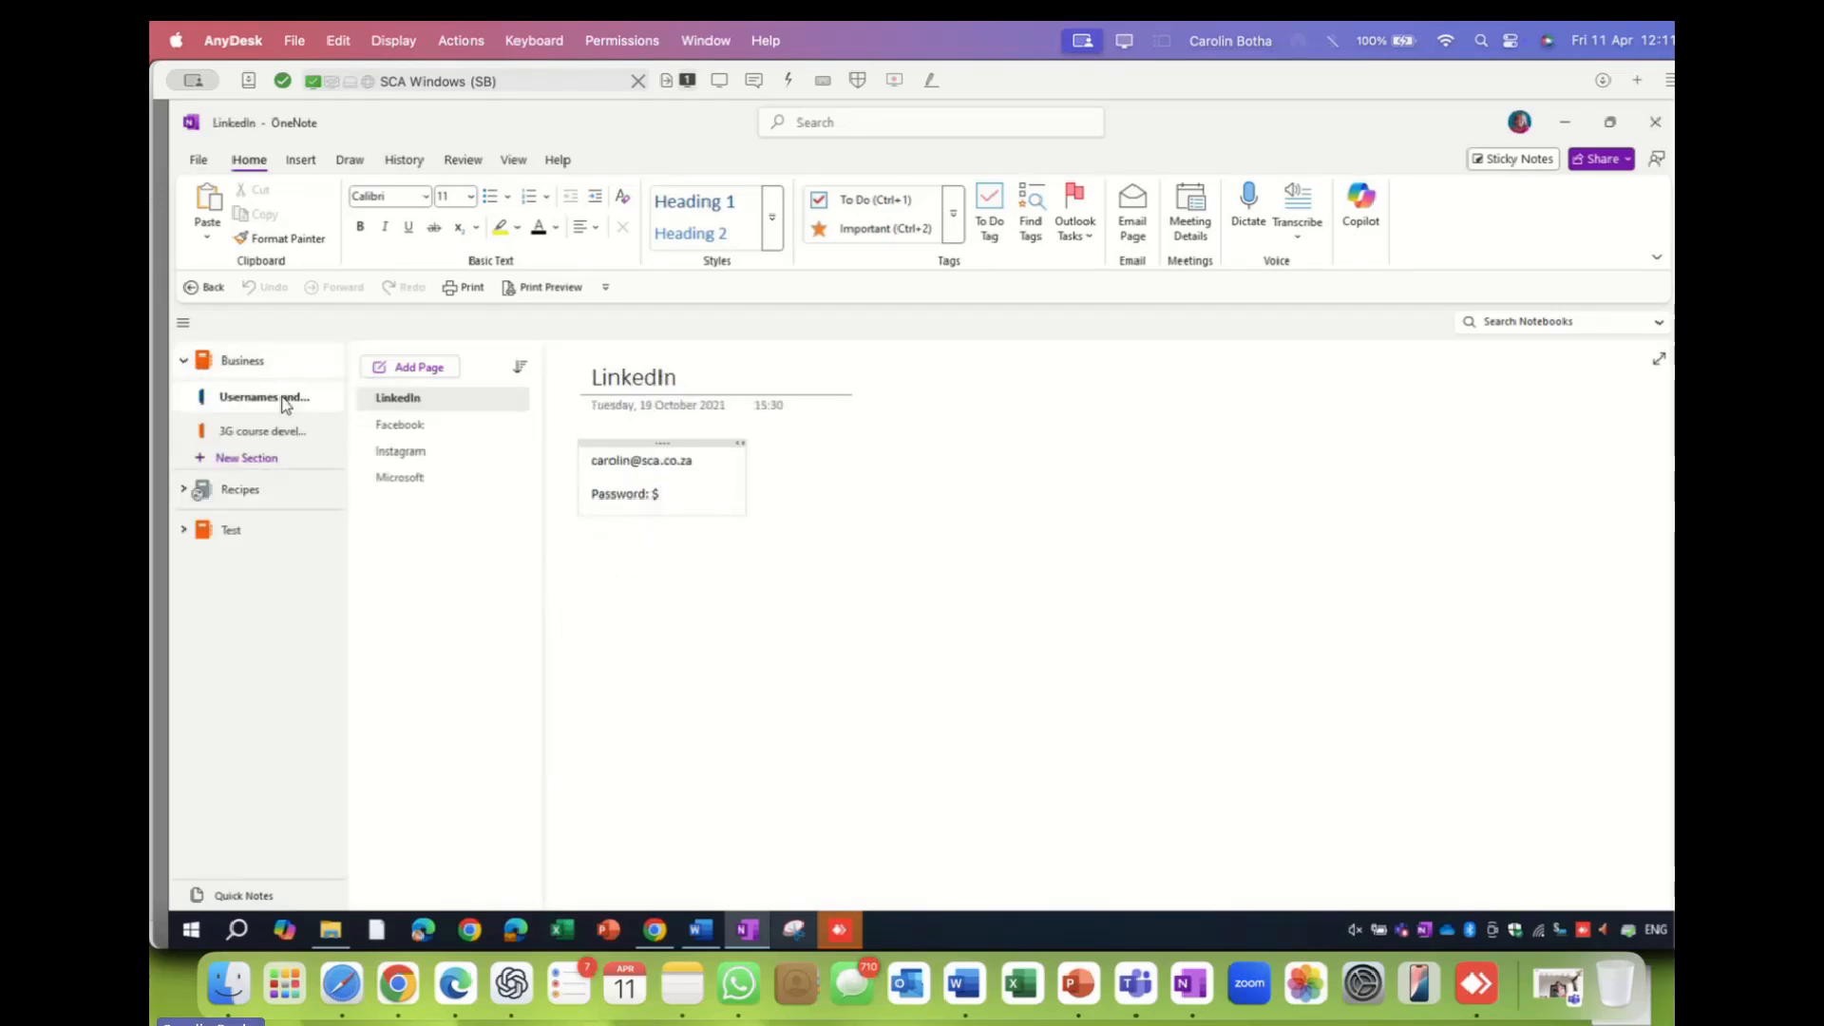
click(427, 435)
click(415, 454)
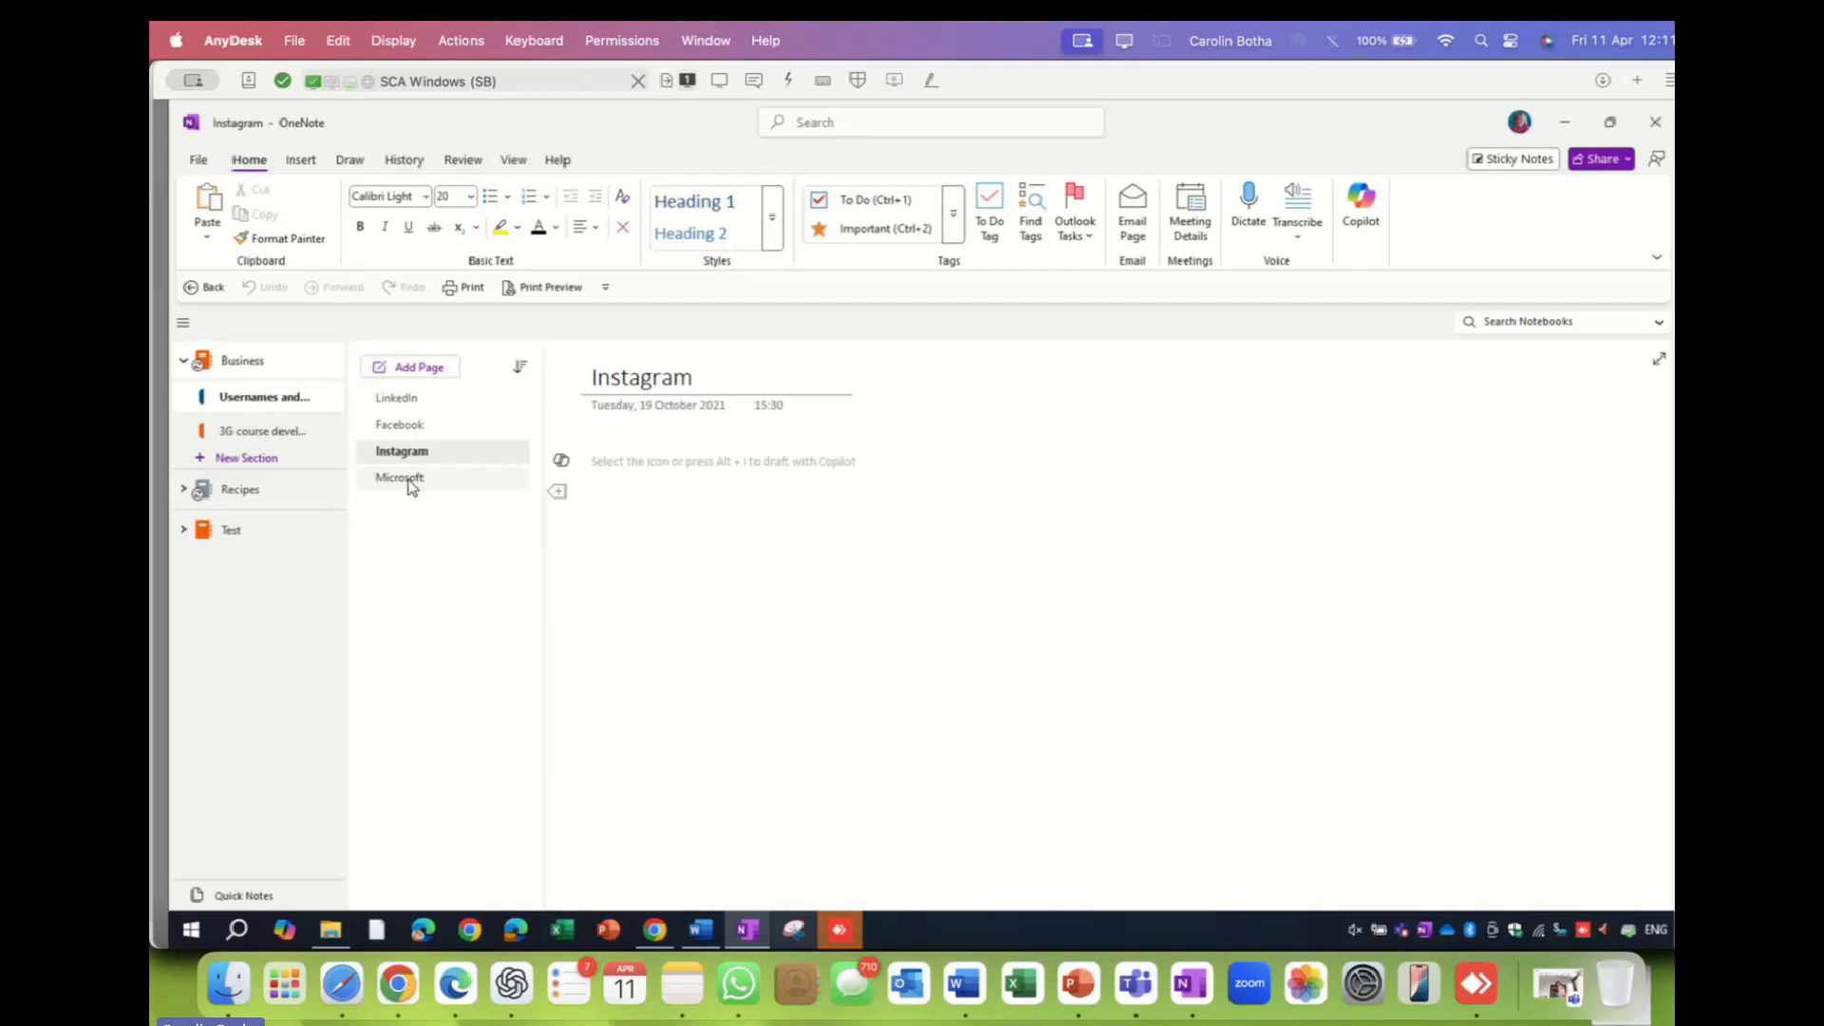
click(410, 478)
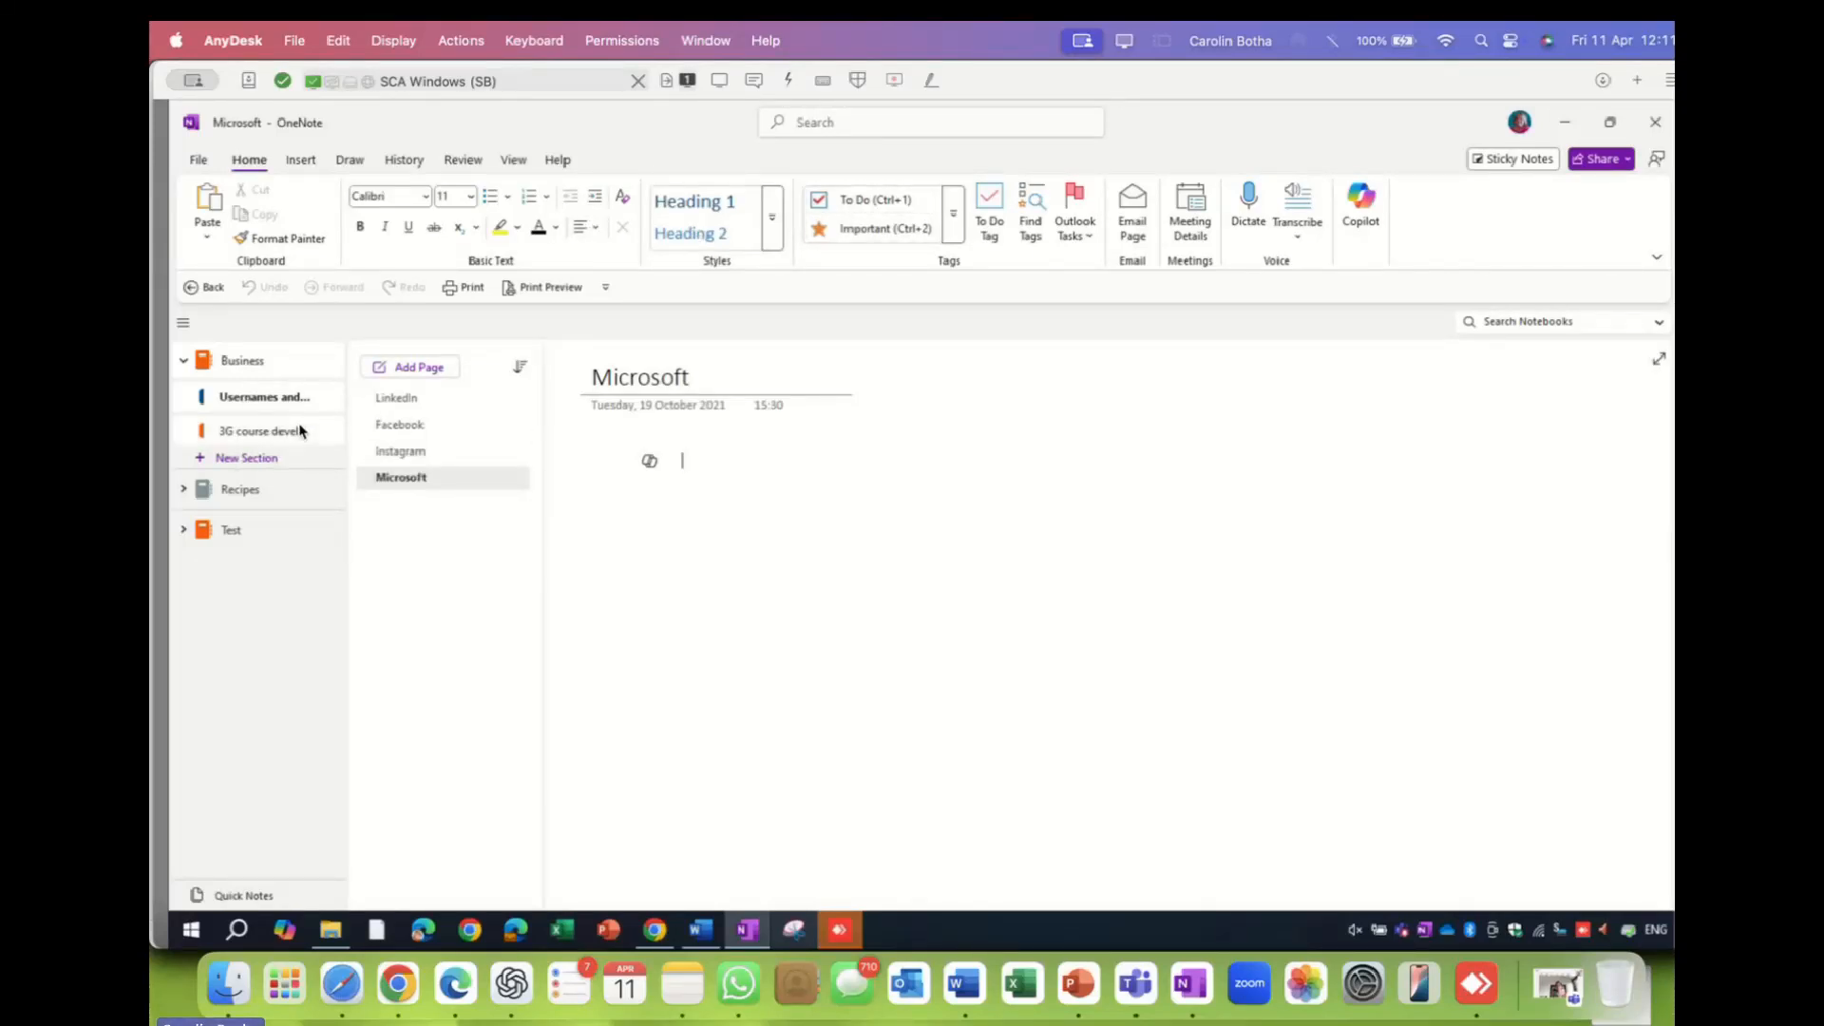
- Cycle twice through LinkedIn, Facebook, Instagram and Microsoft, then open 3G course development's Module 3 page
click(409, 407)
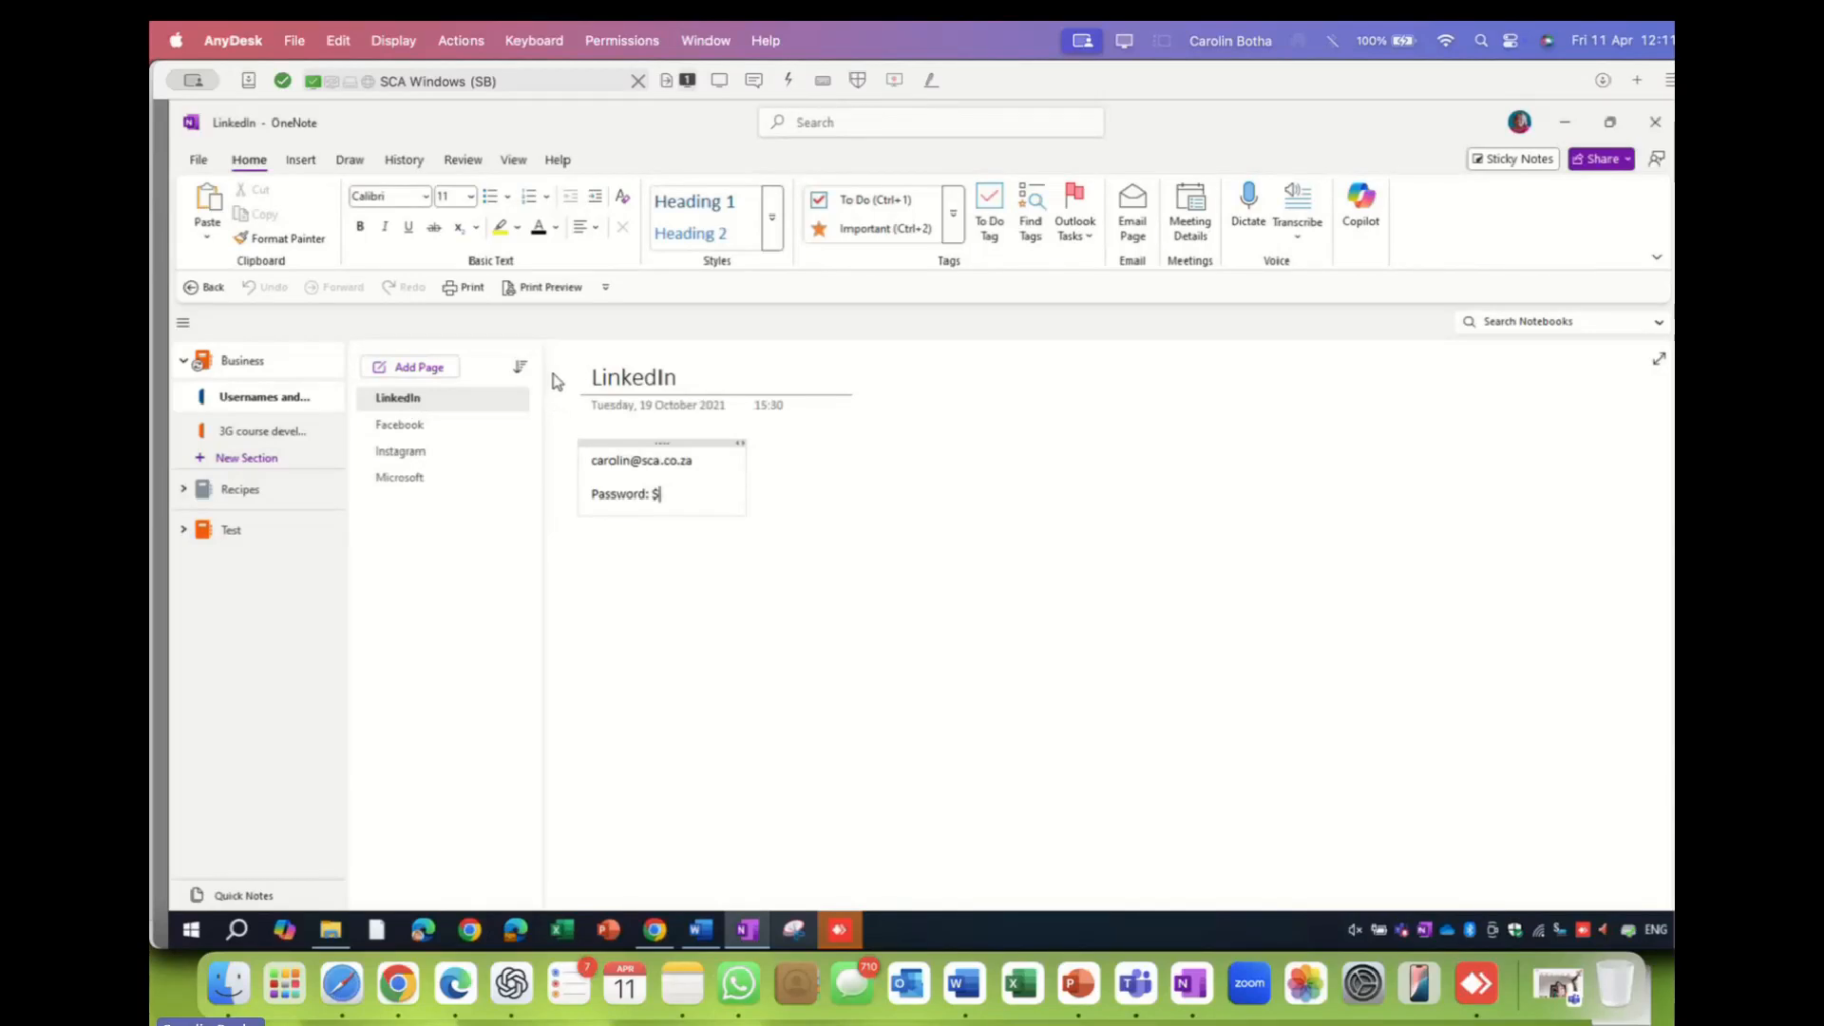
click(403, 424)
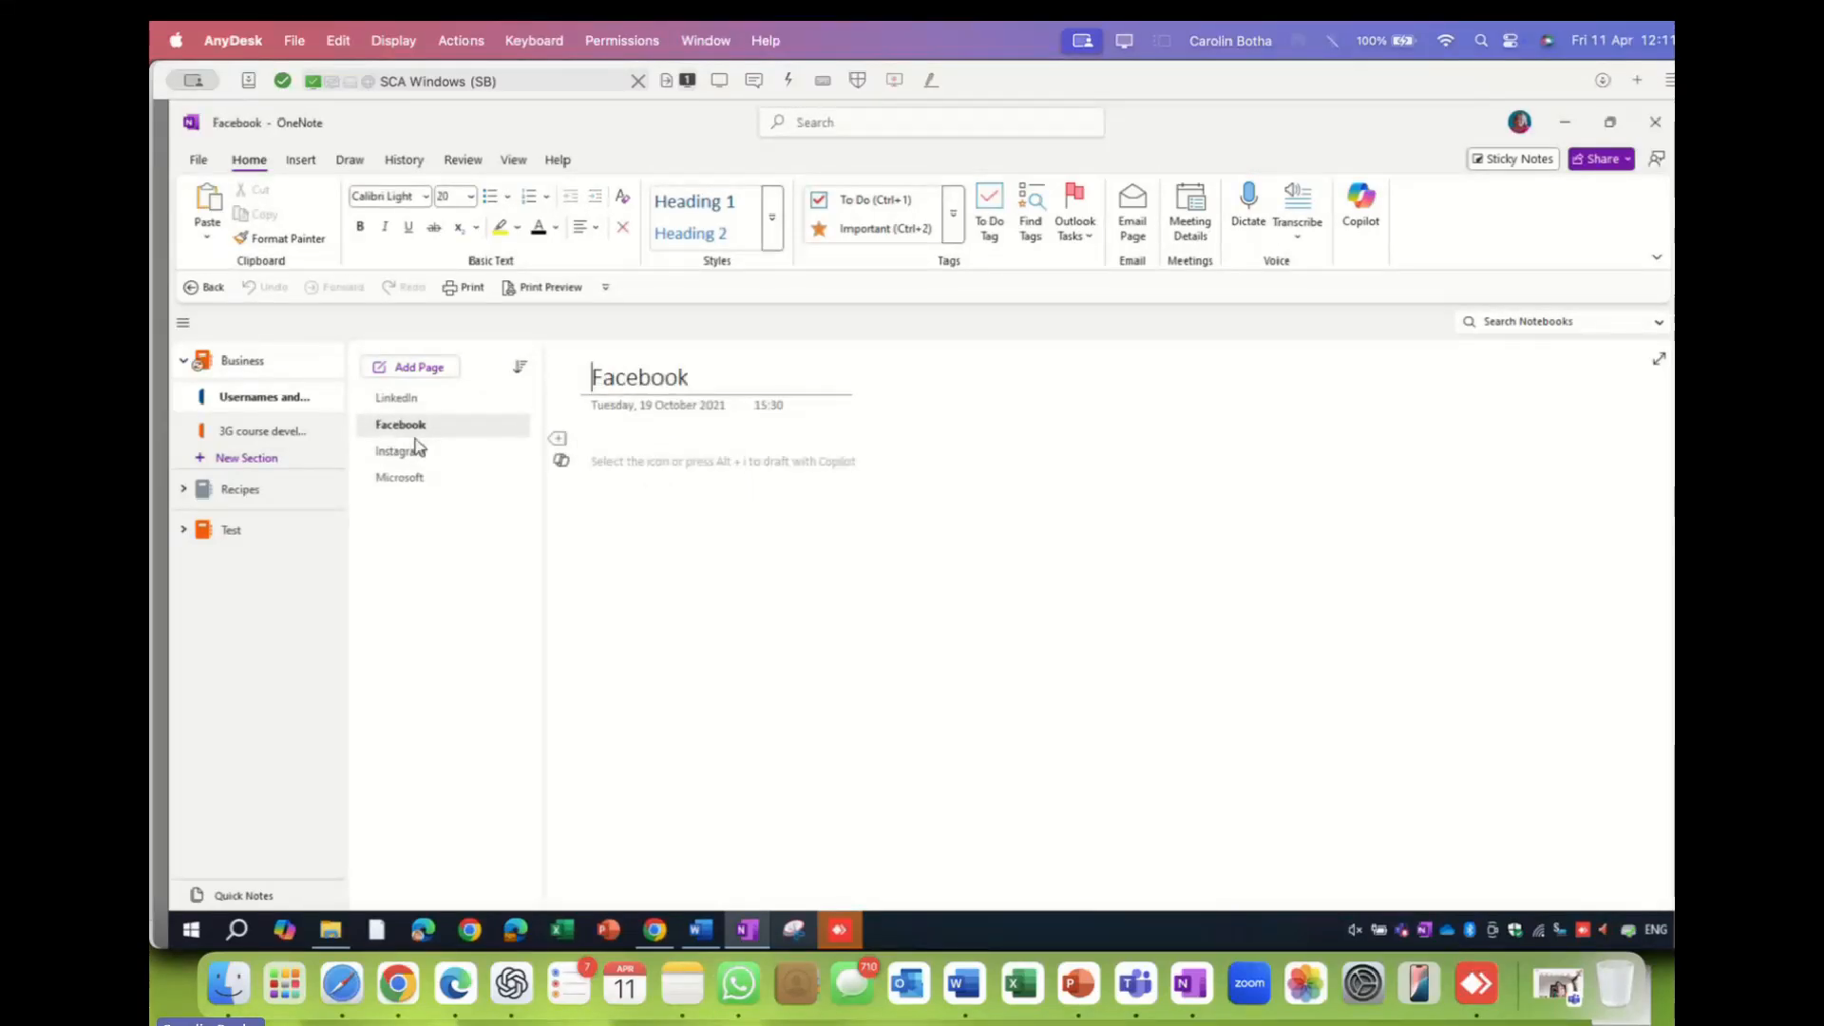
click(412, 459)
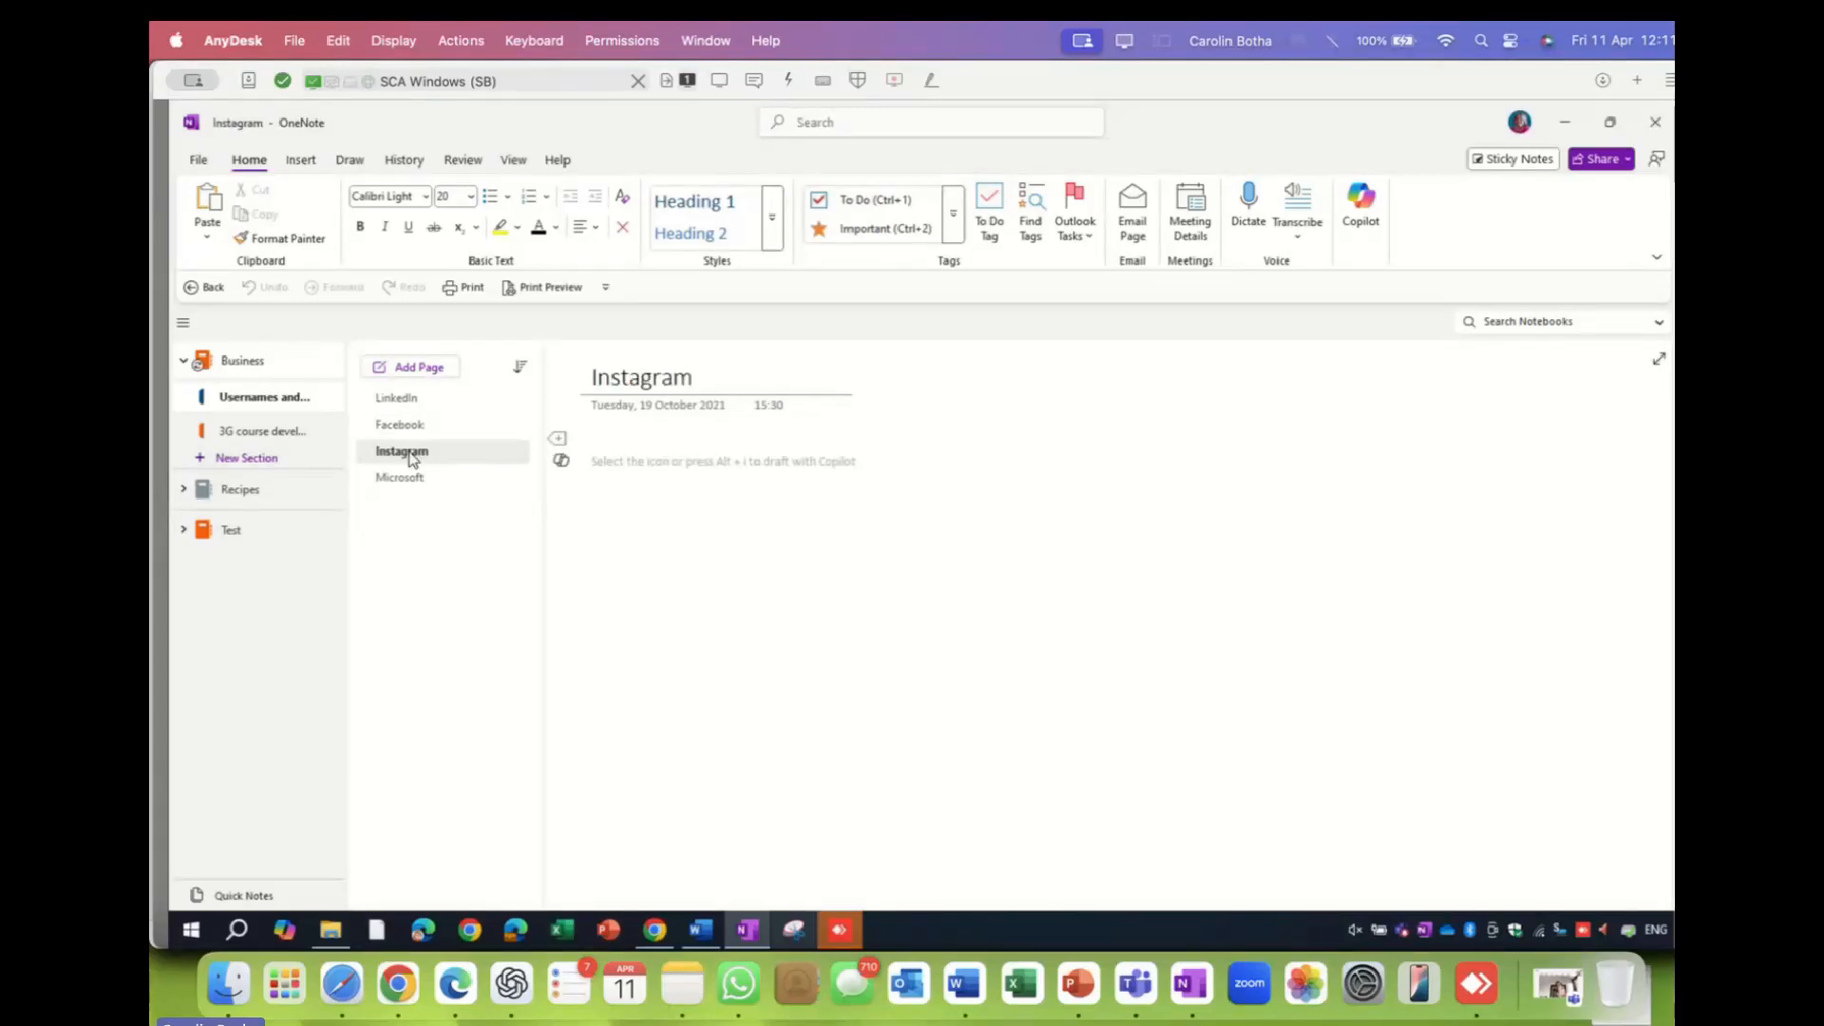
click(411, 482)
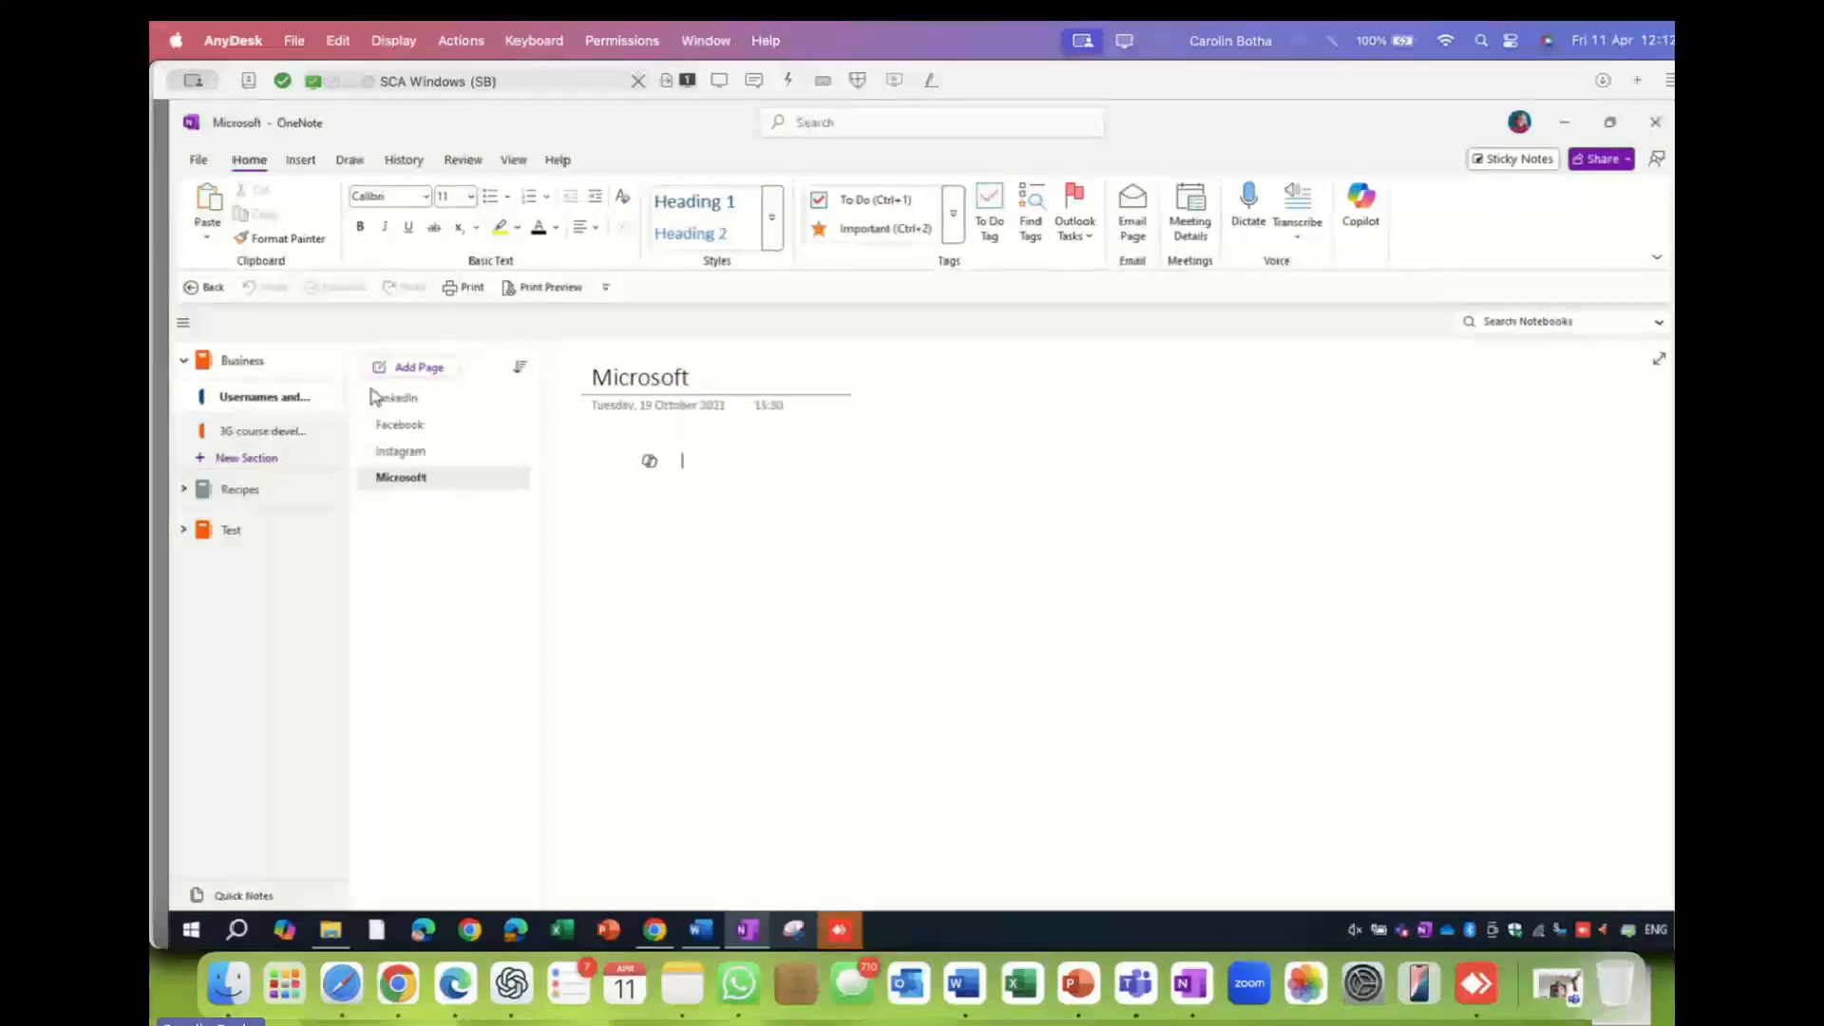
click(419, 400)
click(408, 425)
click(410, 453)
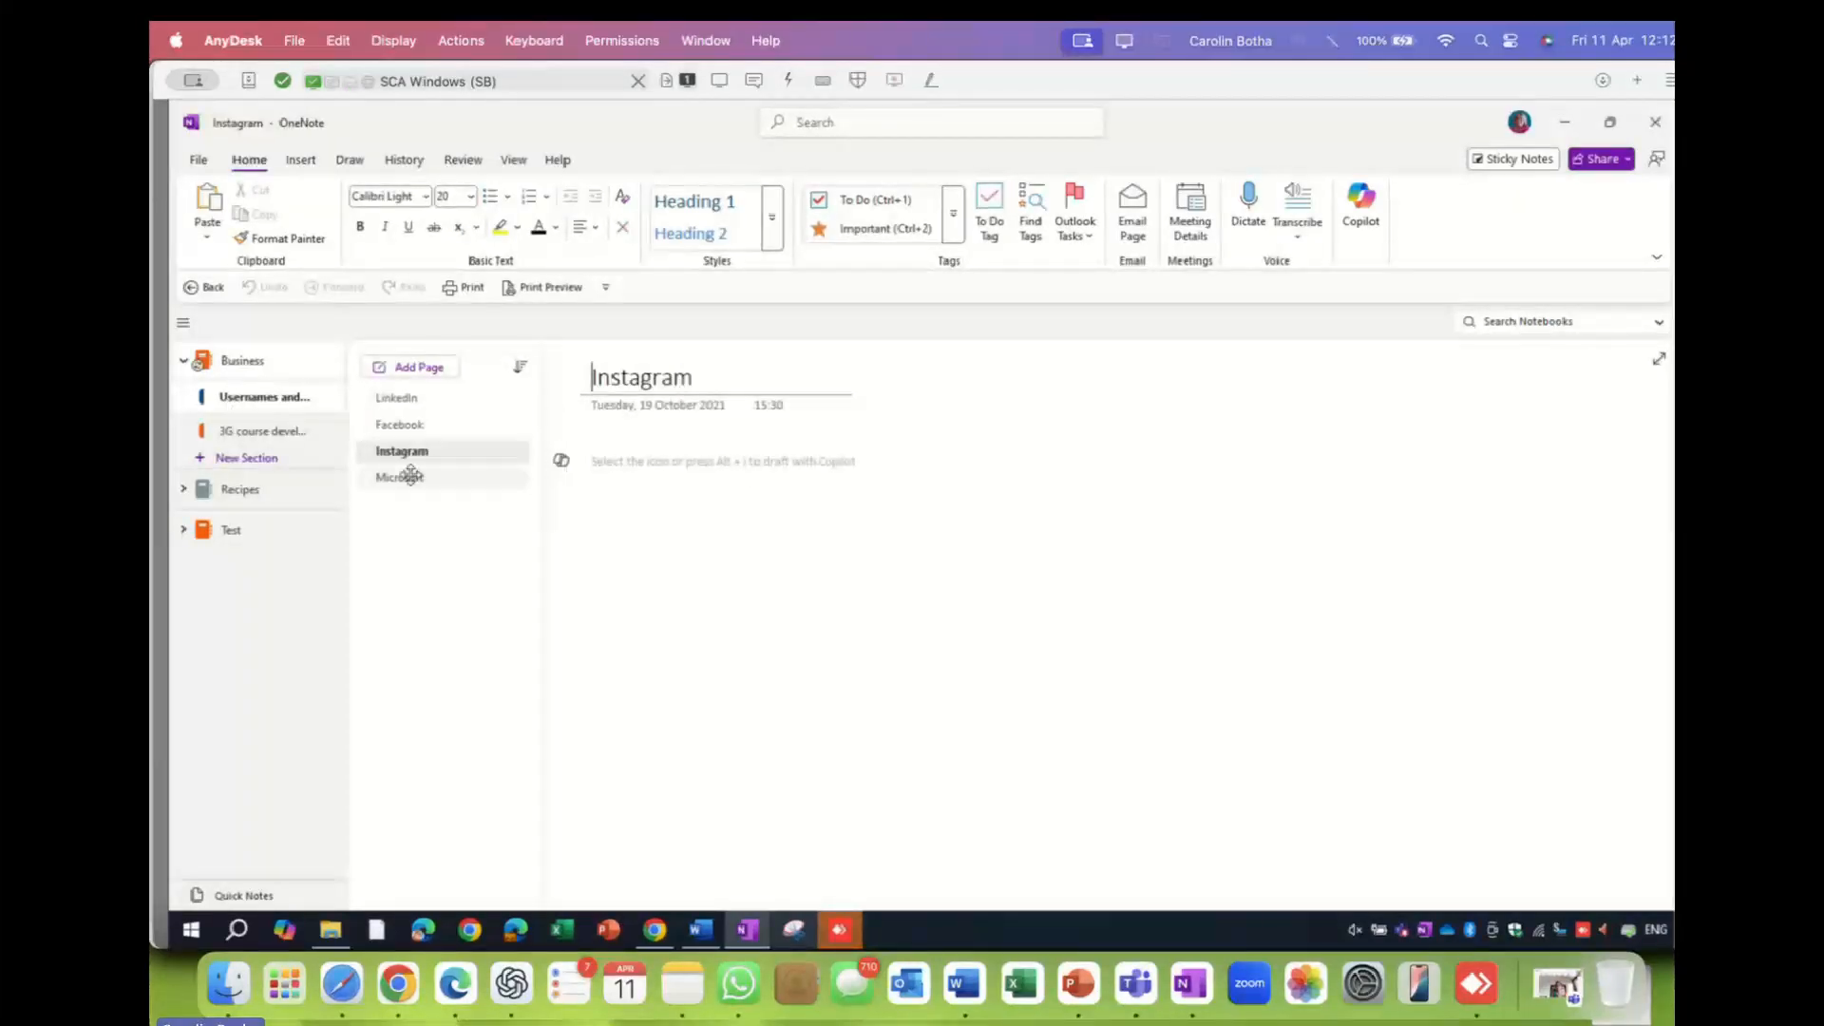
click(412, 477)
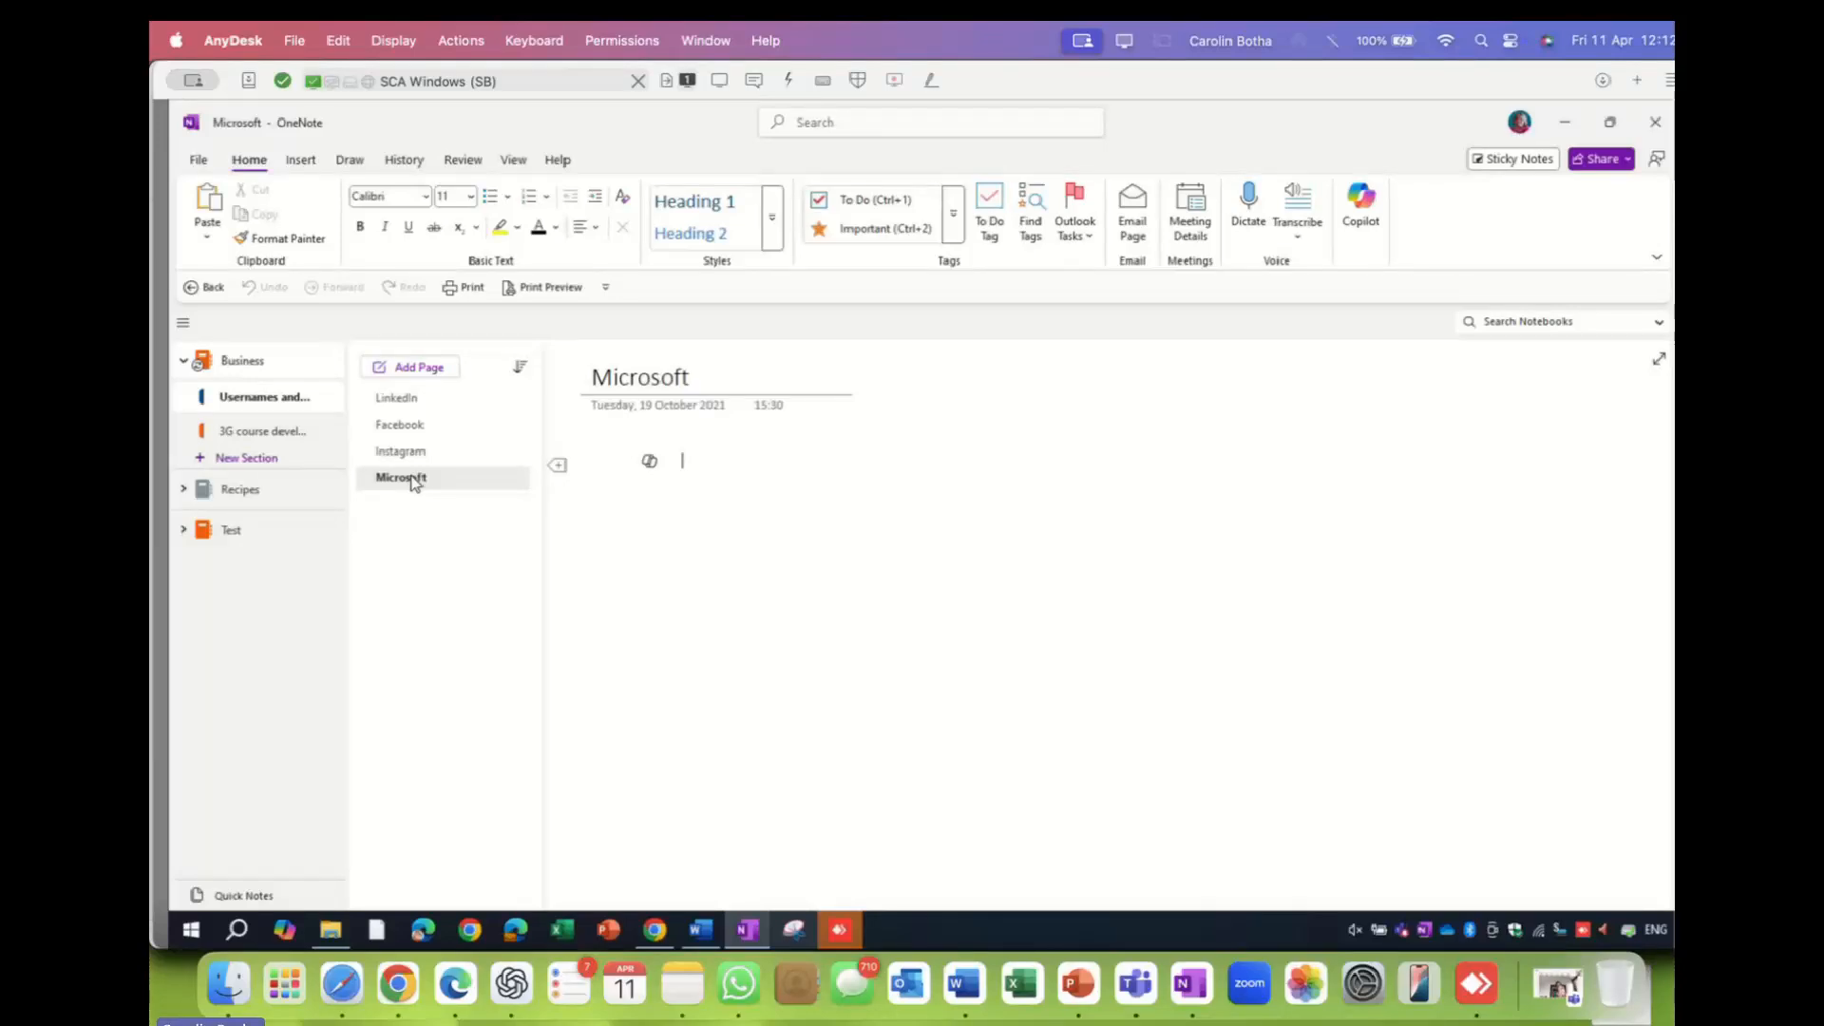
click(265, 433)
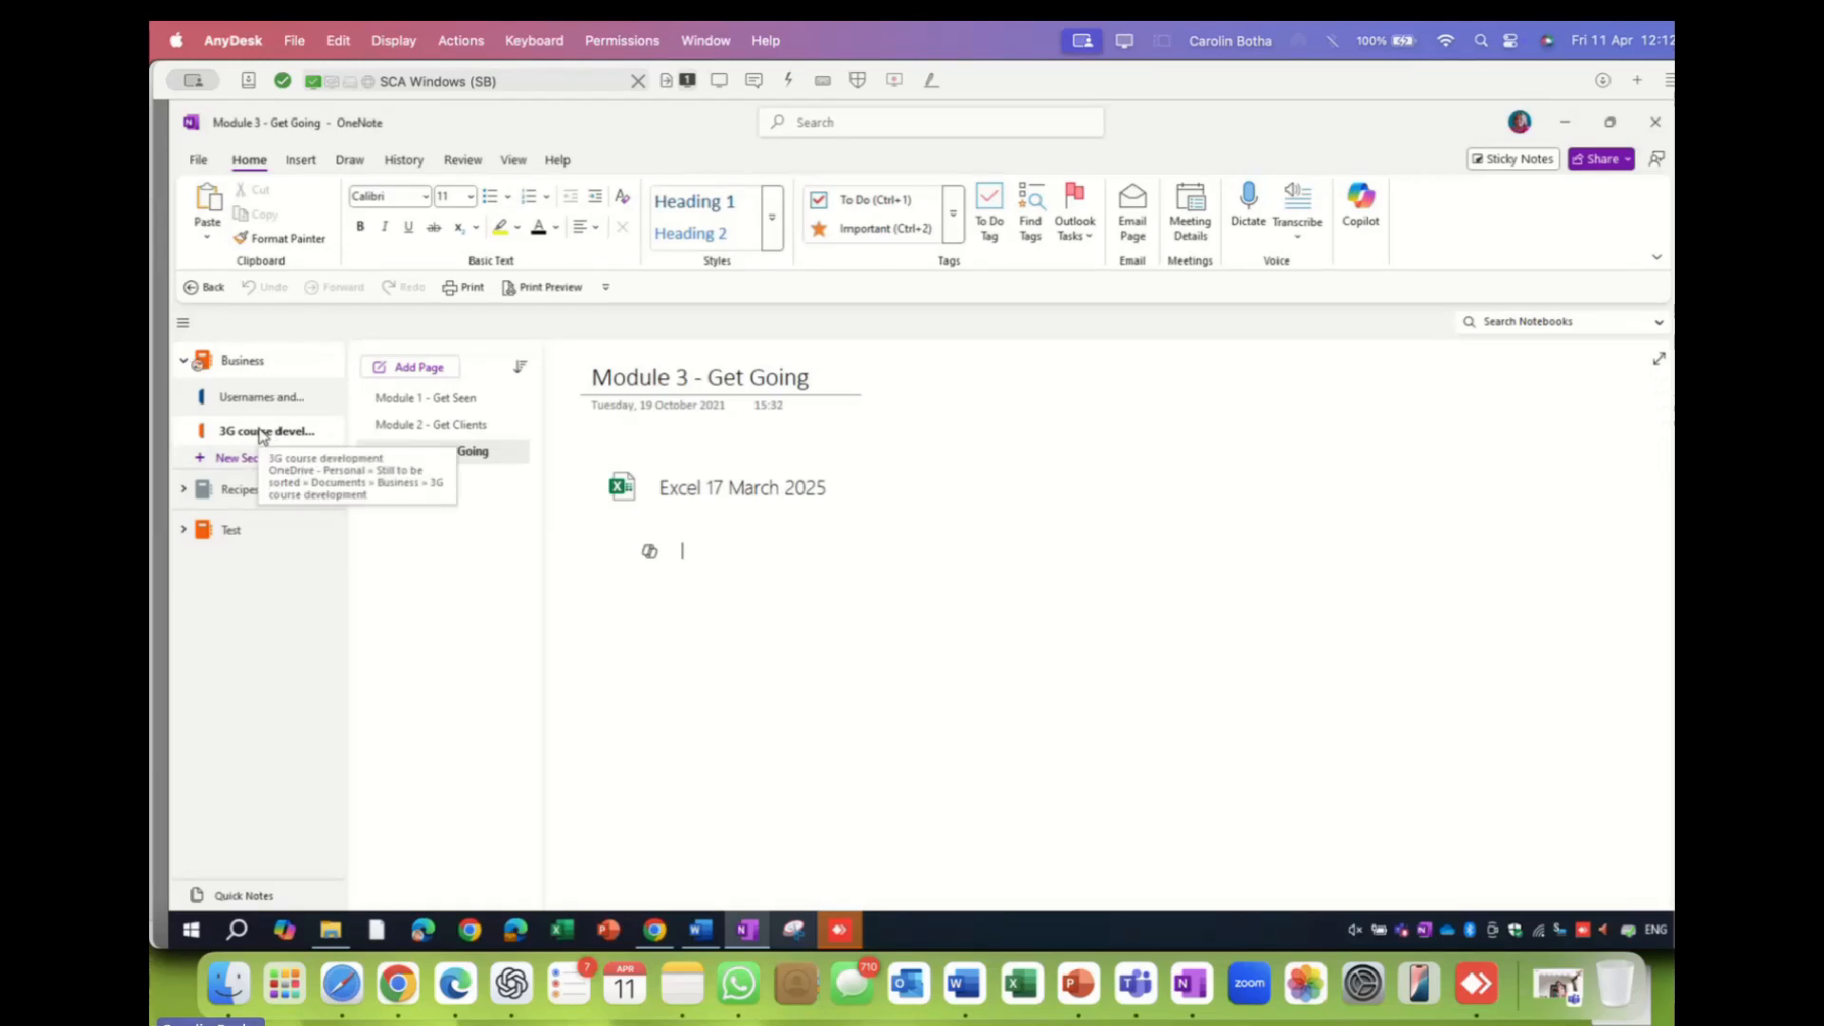
click(446, 400)
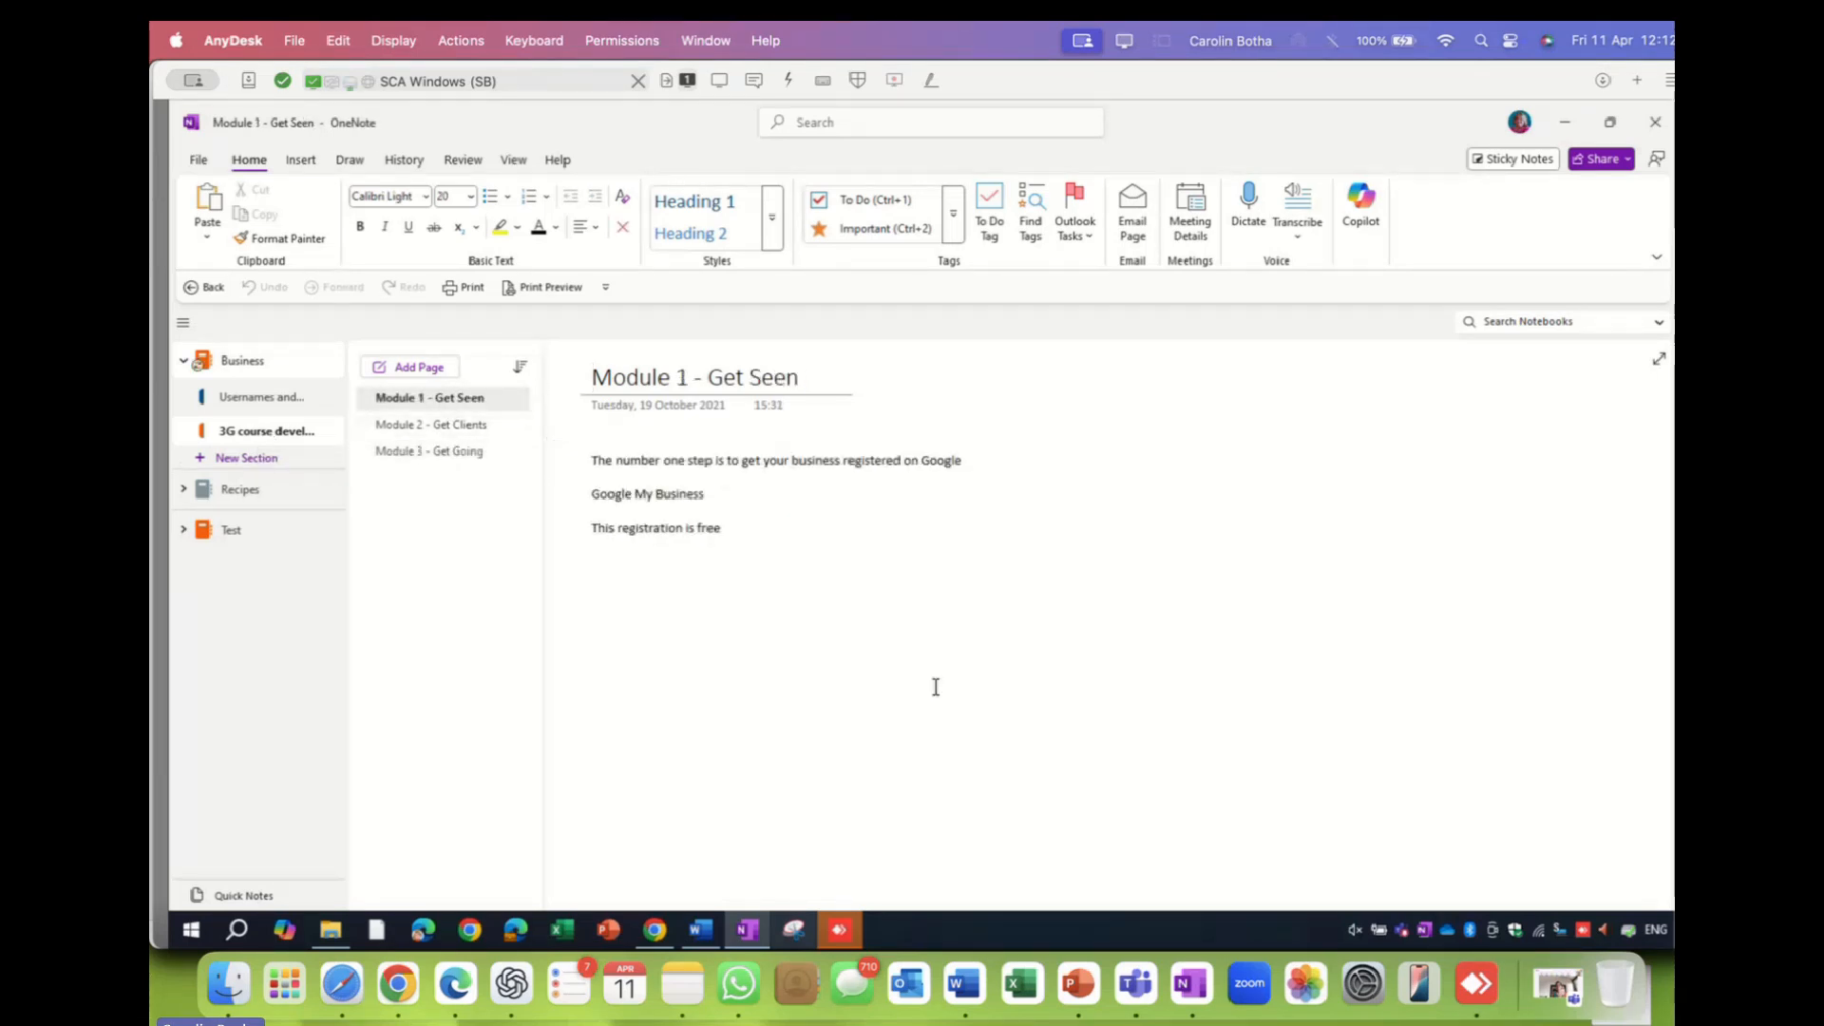
click(414, 427)
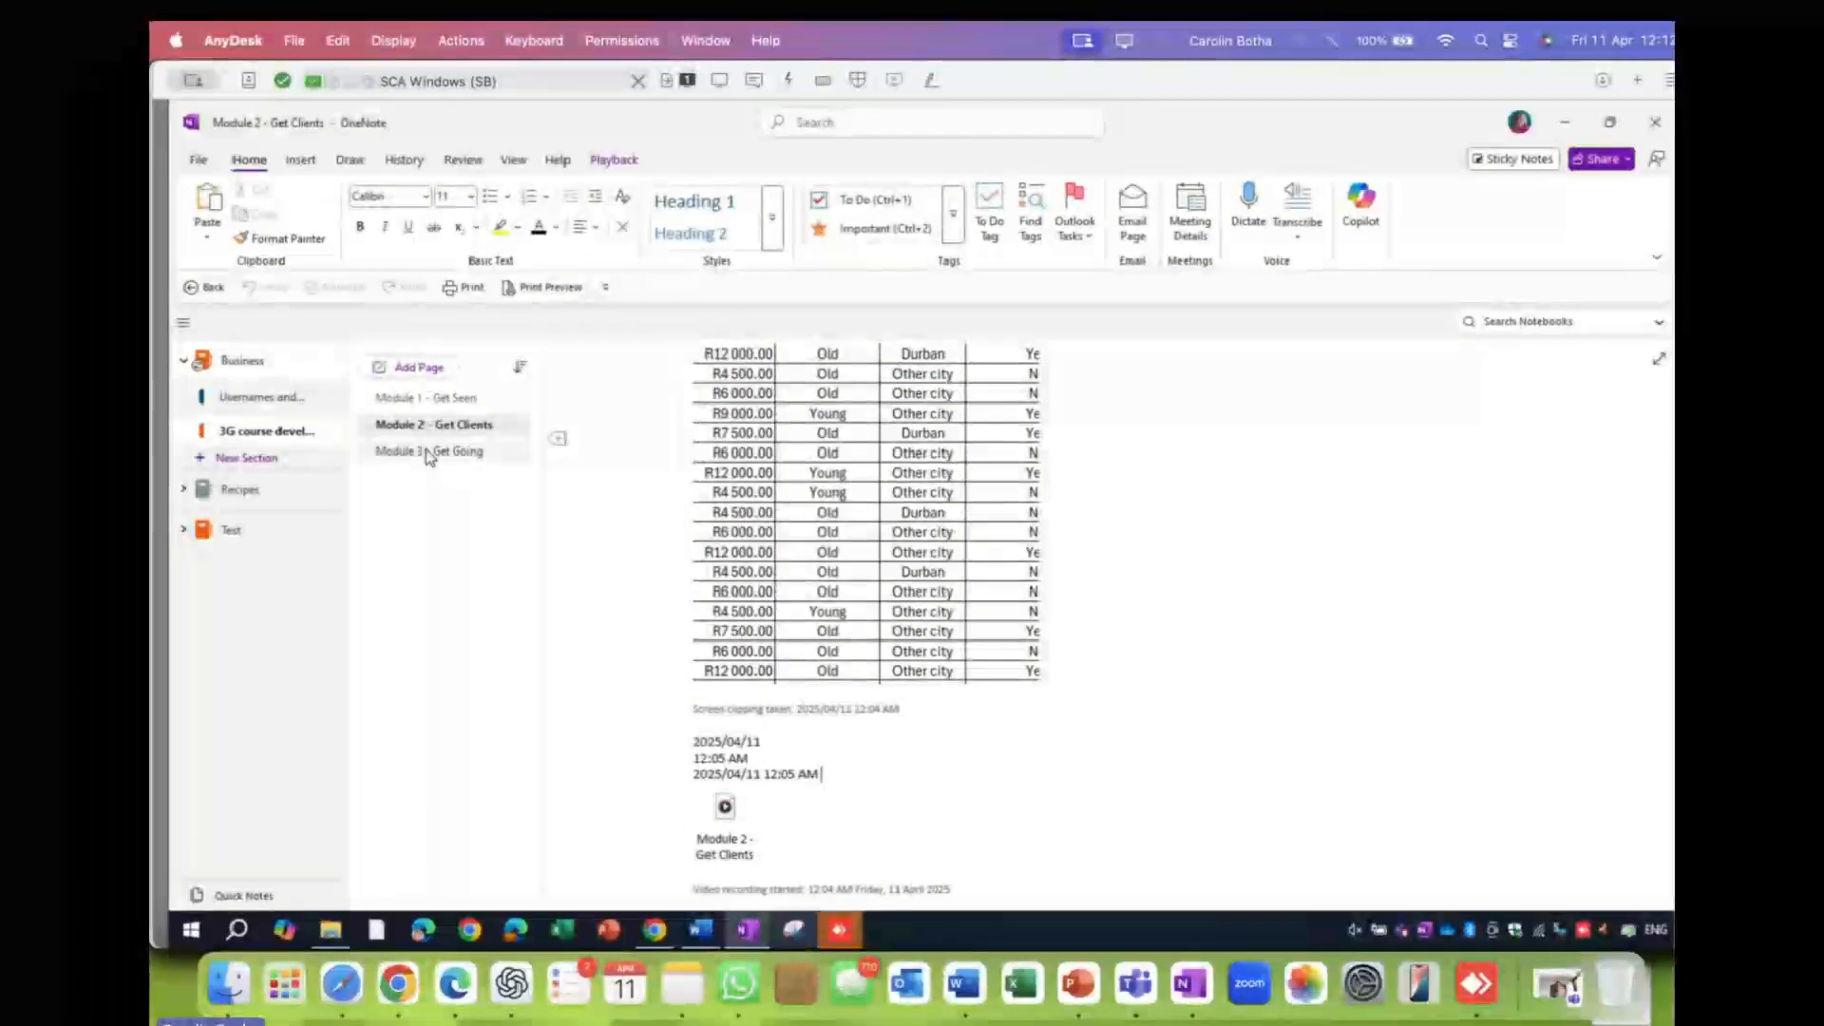
click(429, 453)
click(433, 399)
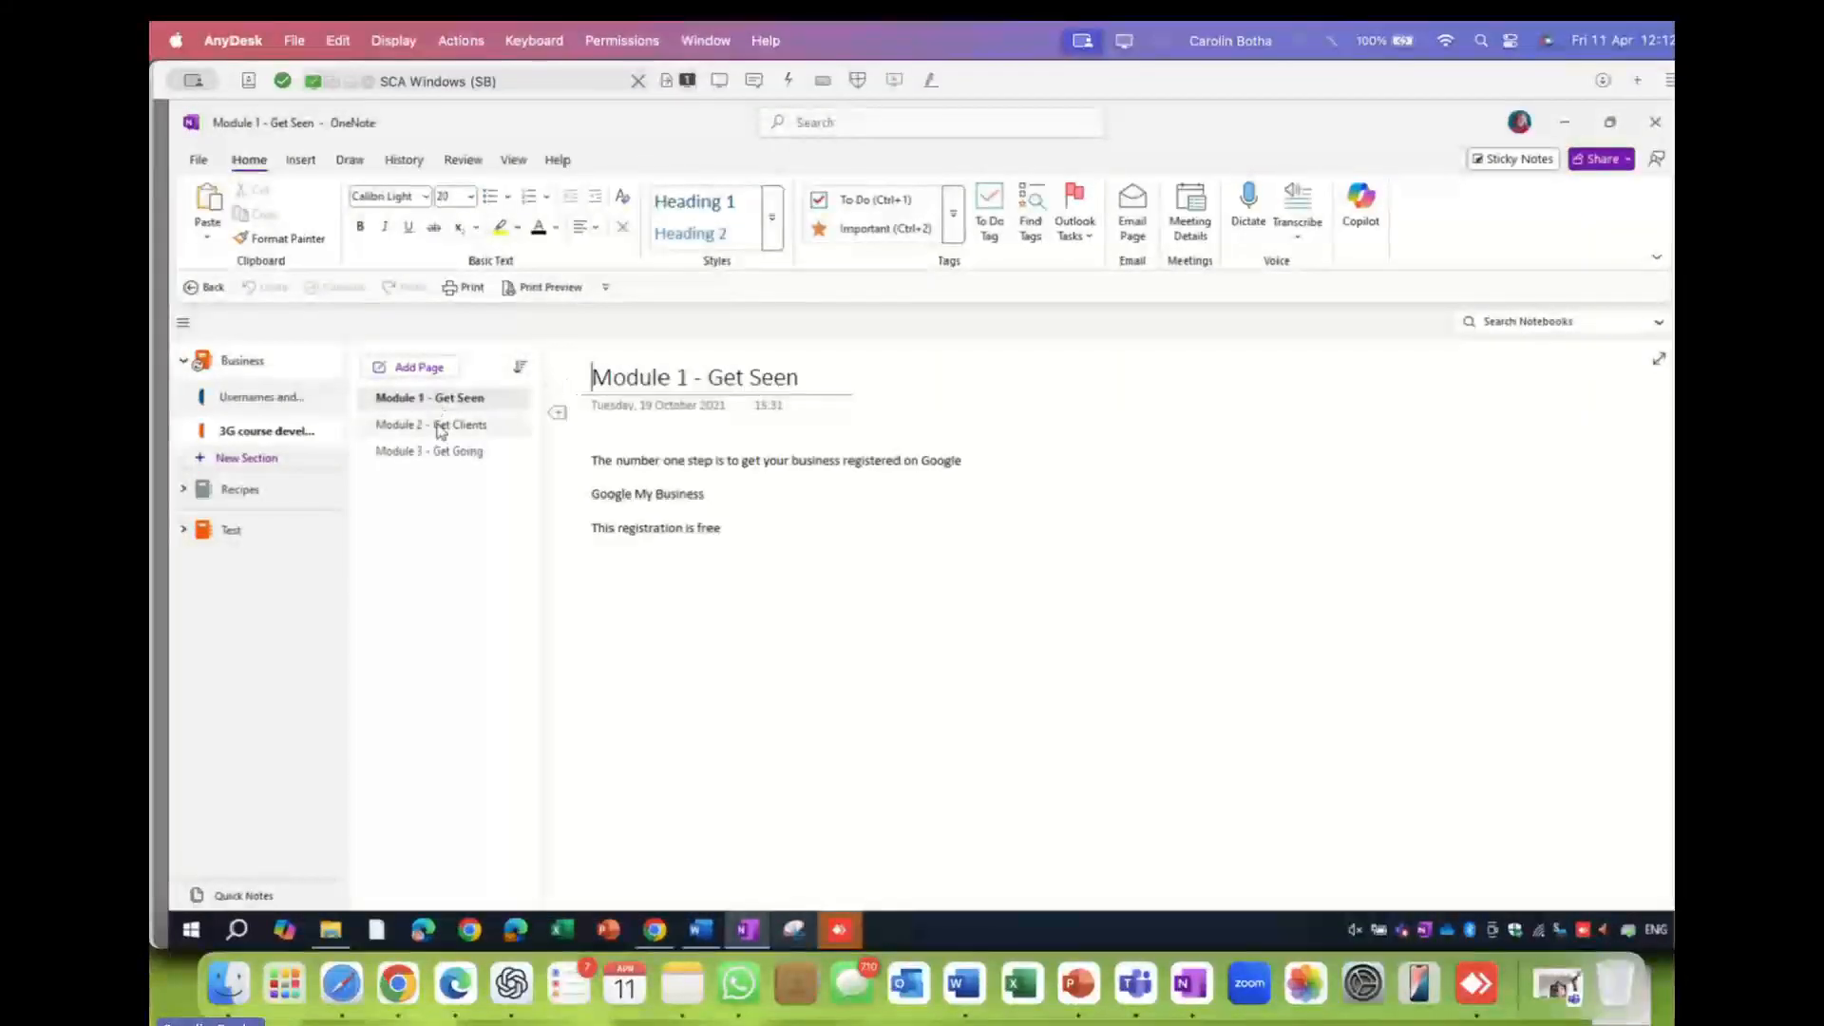
click(440, 427)
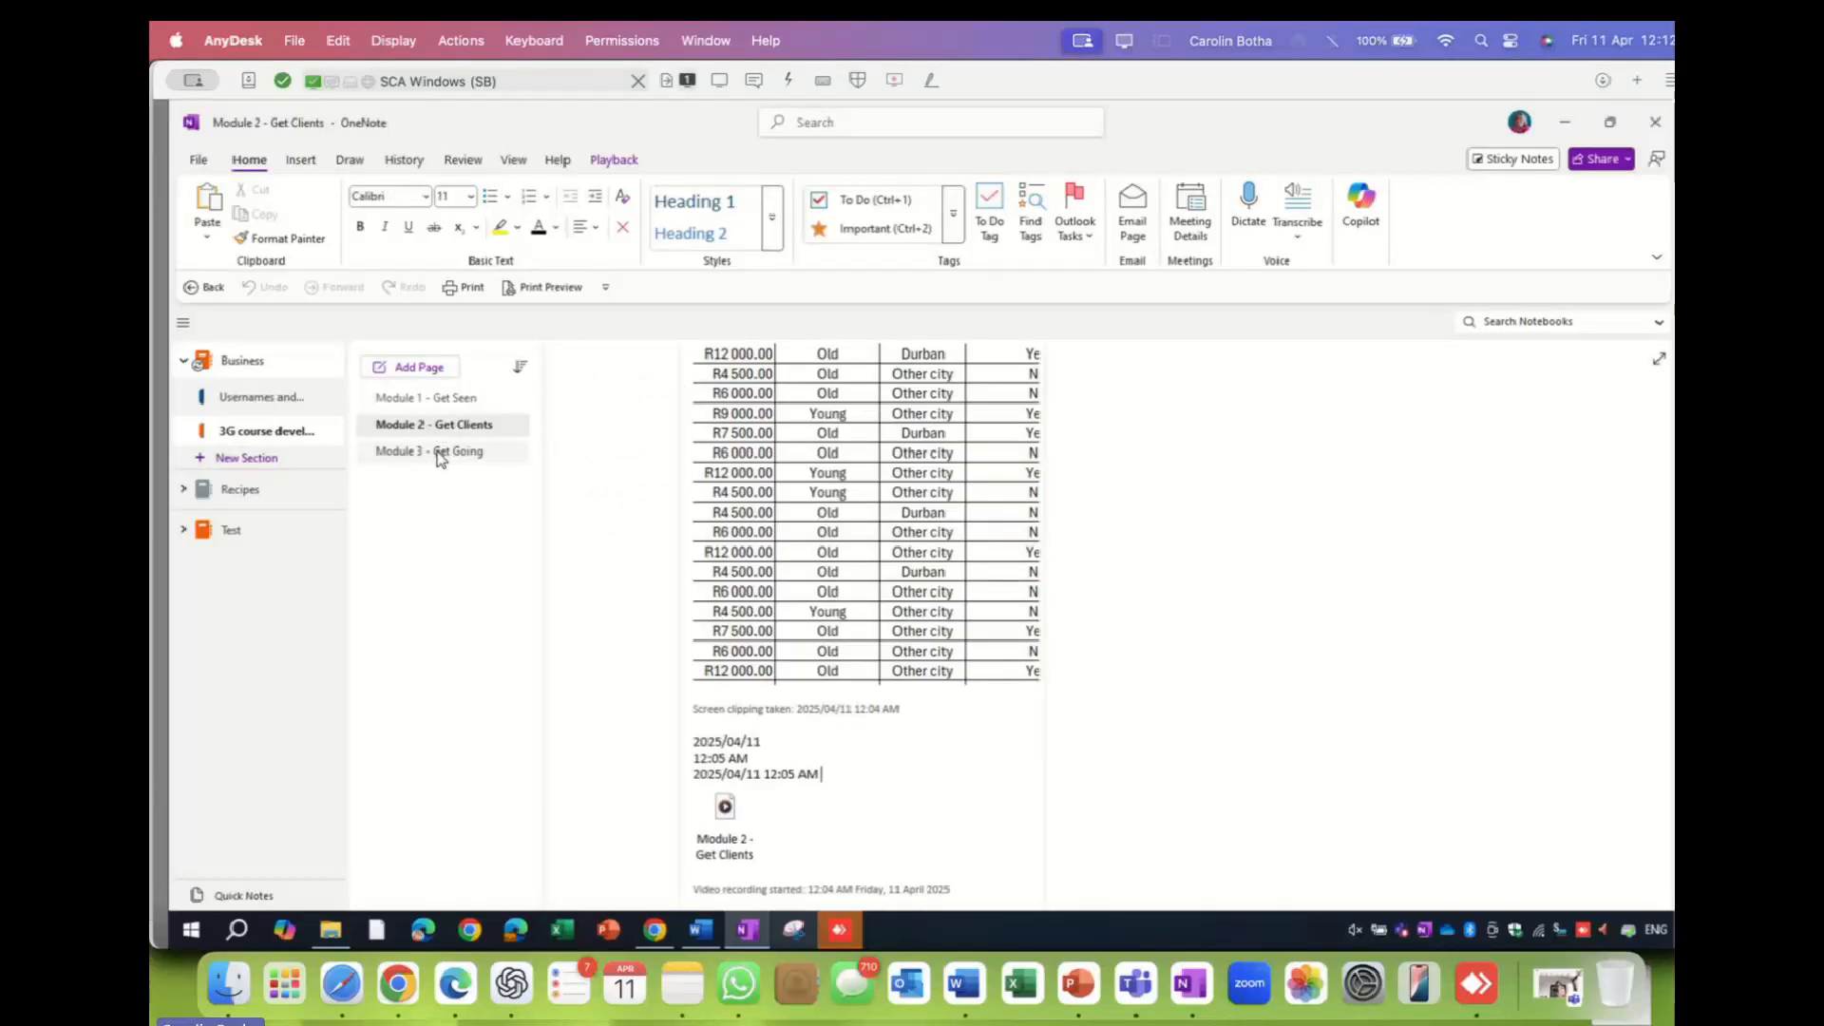
click(440, 454)
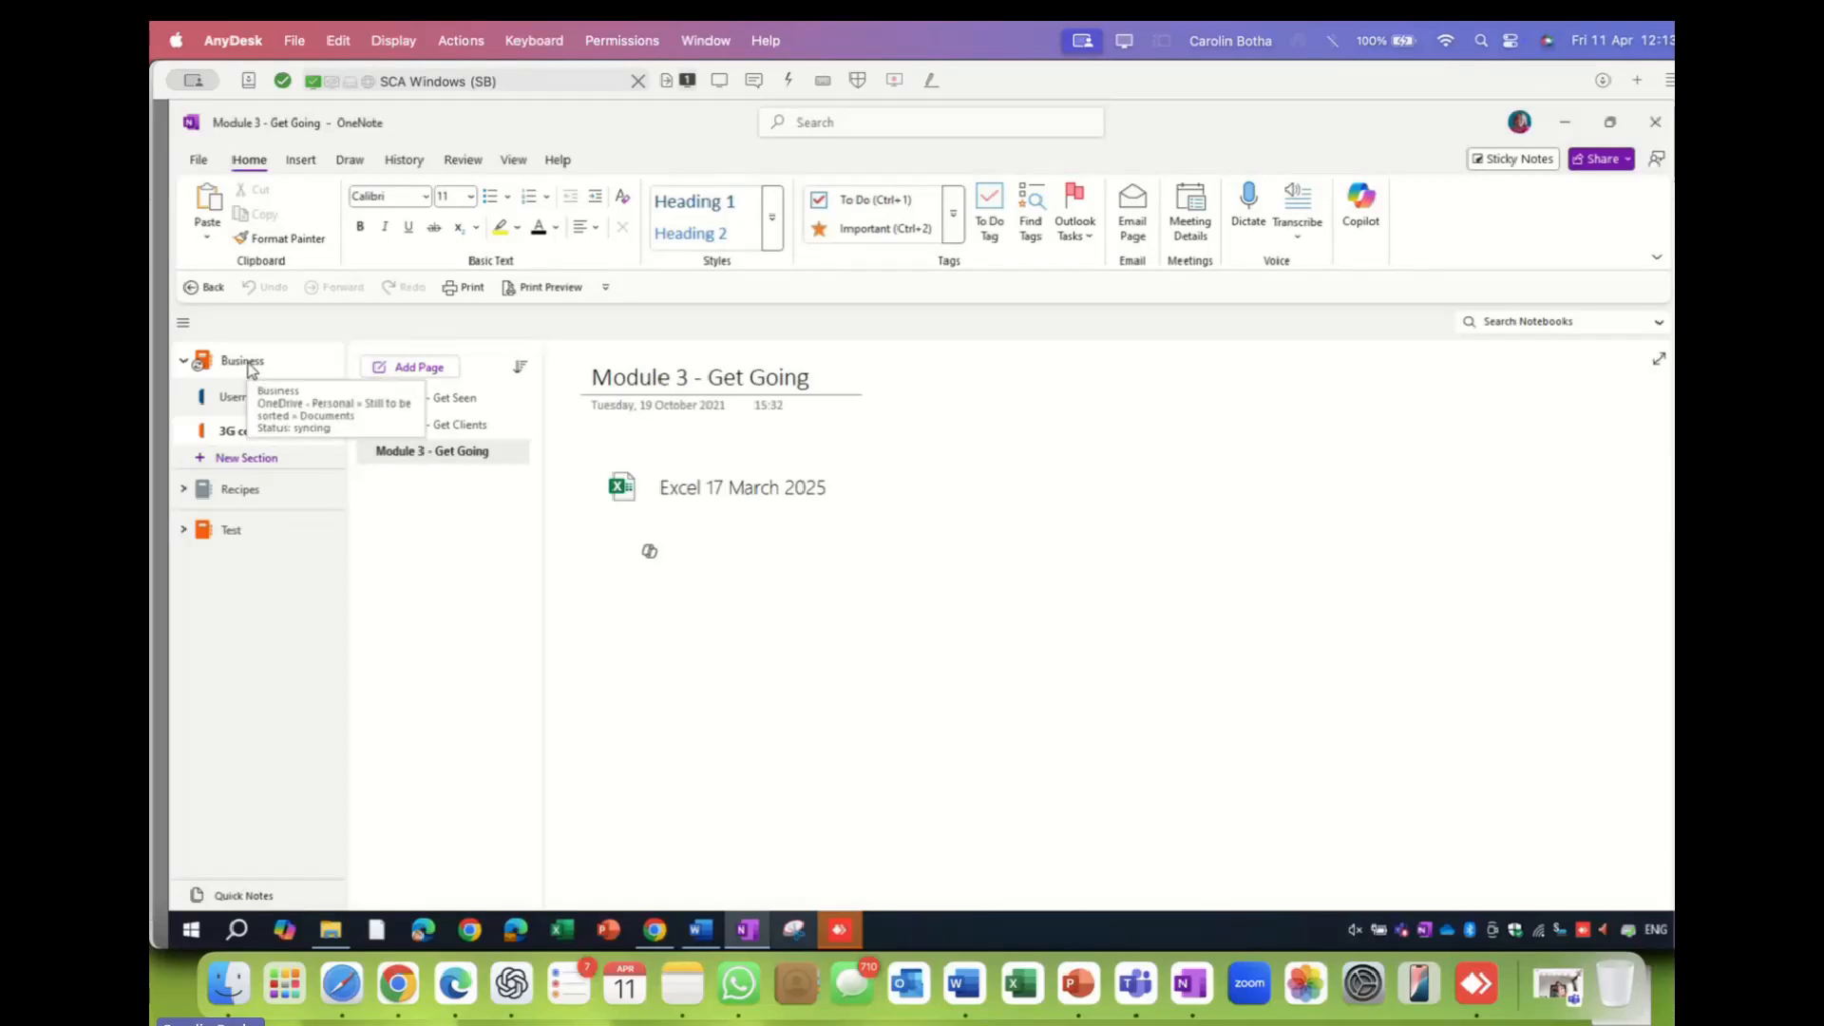
- Add a Business notebook section named 'AI Vodacom Masterclass' and collapse the notebook
click(241, 461)
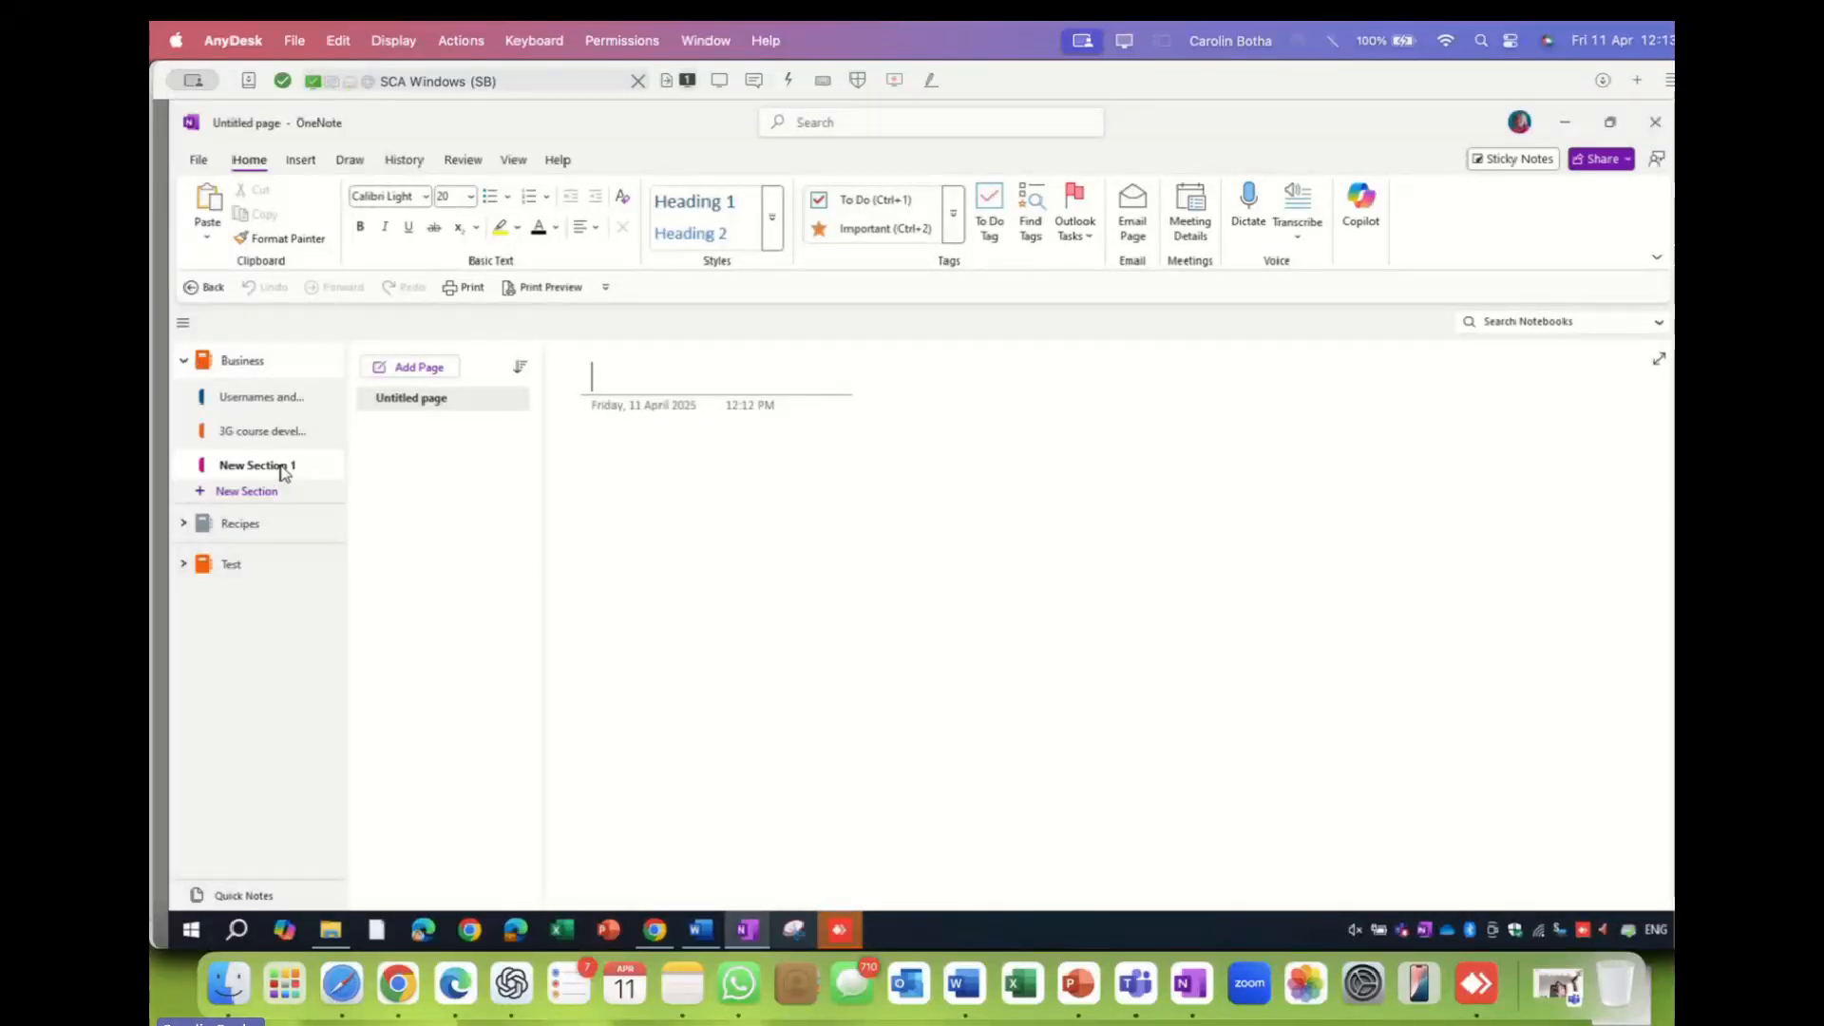
double_click(282, 466)
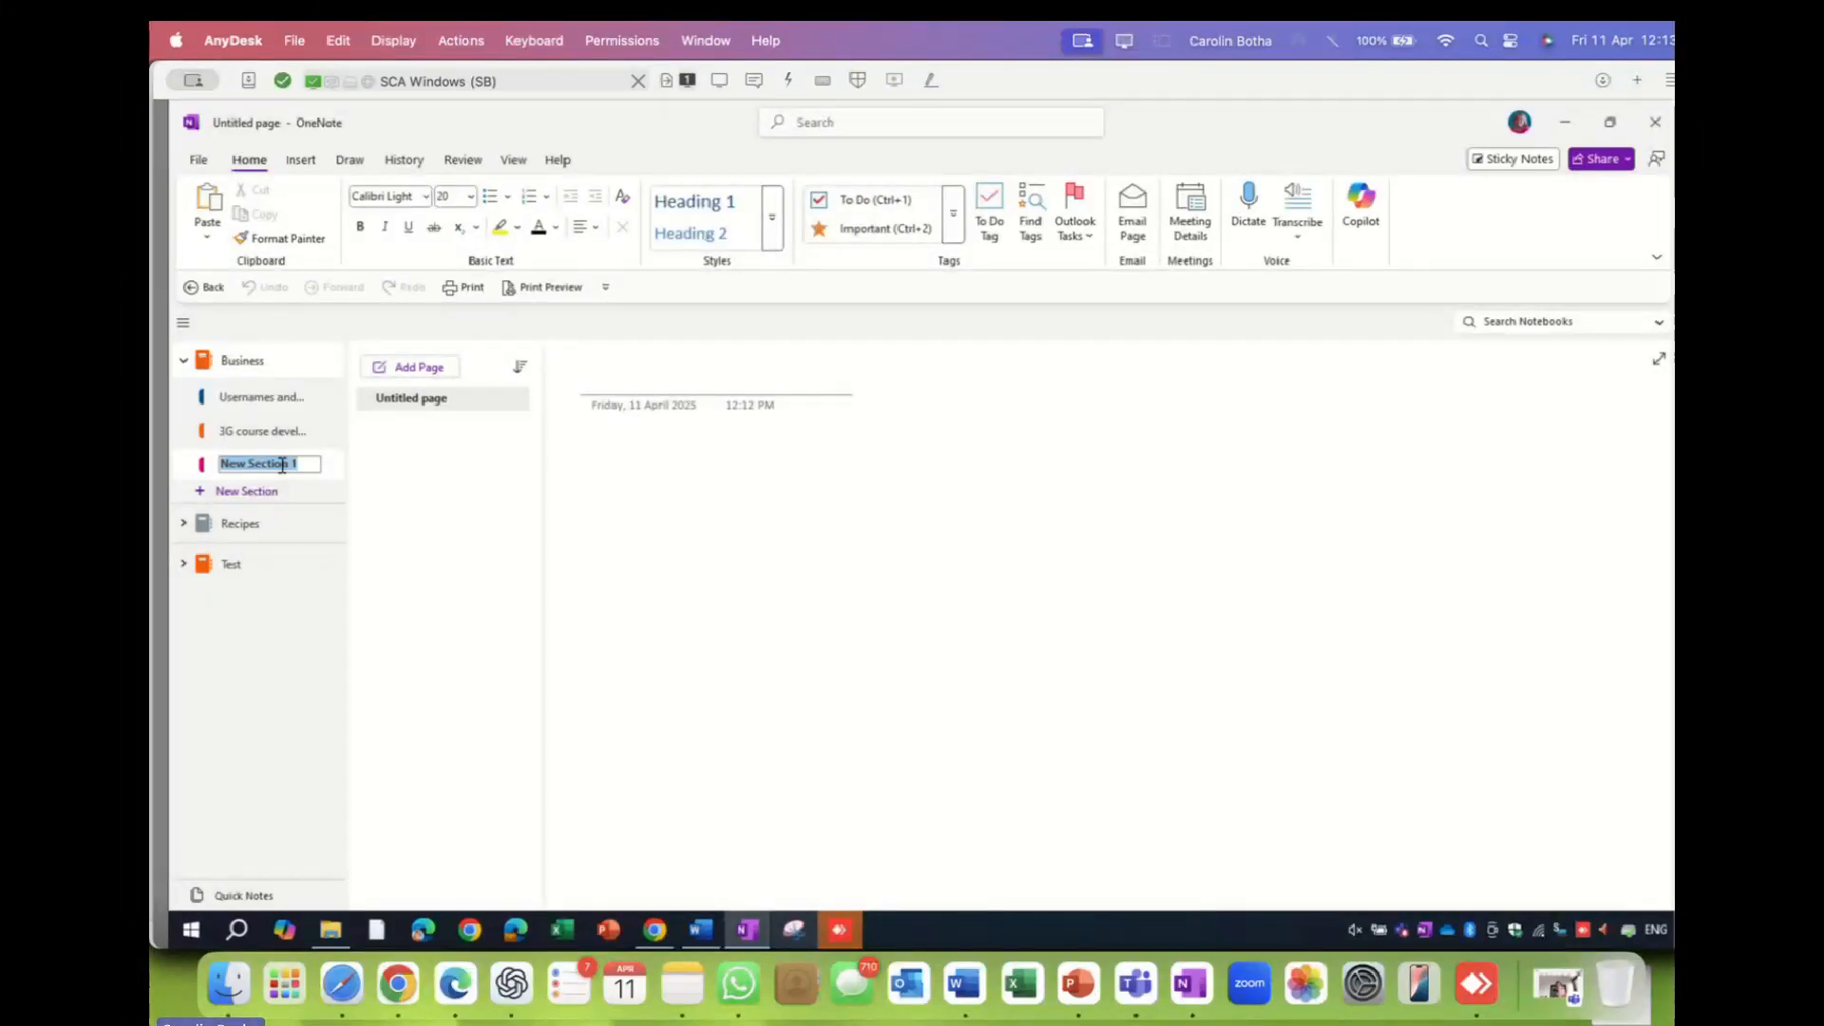
text(A)
text(I Vodacom)
text( Mastervcal)
key(BackSpace)
key(BackSpace)
key(BackSpace)
key(BackSpace)
text(class)
key(Return)
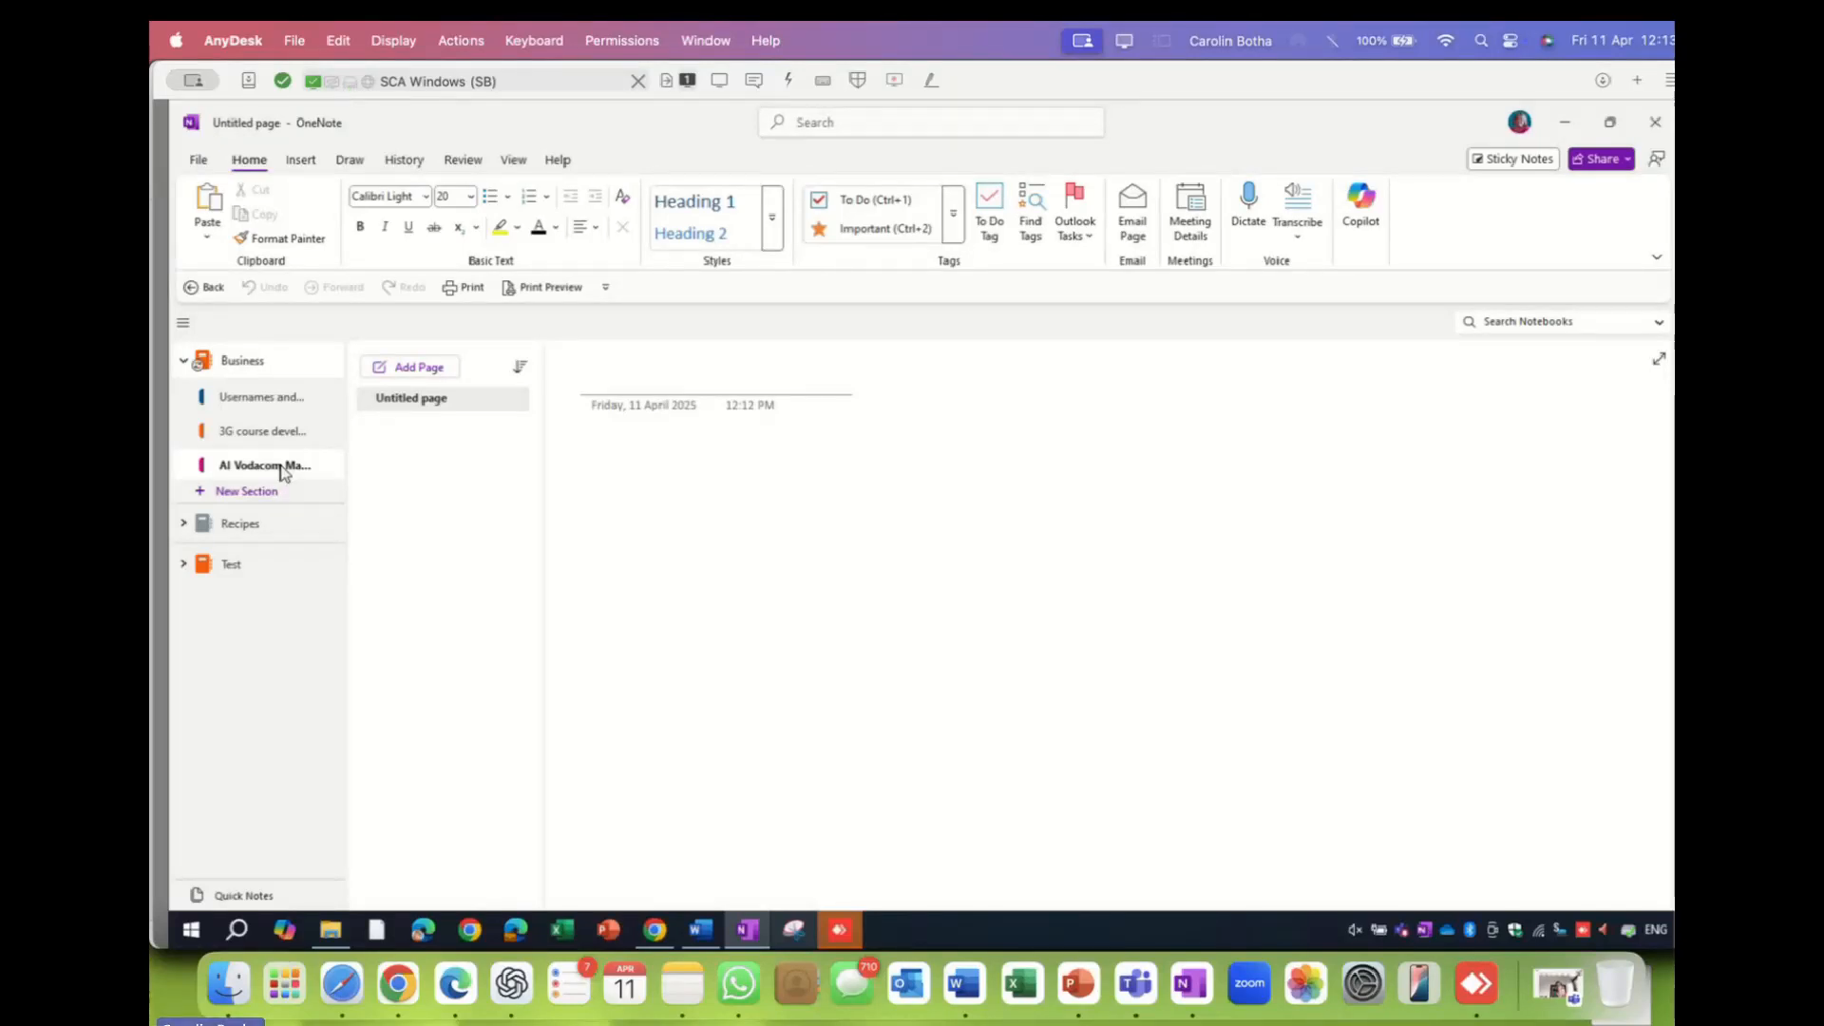
click(183, 361)
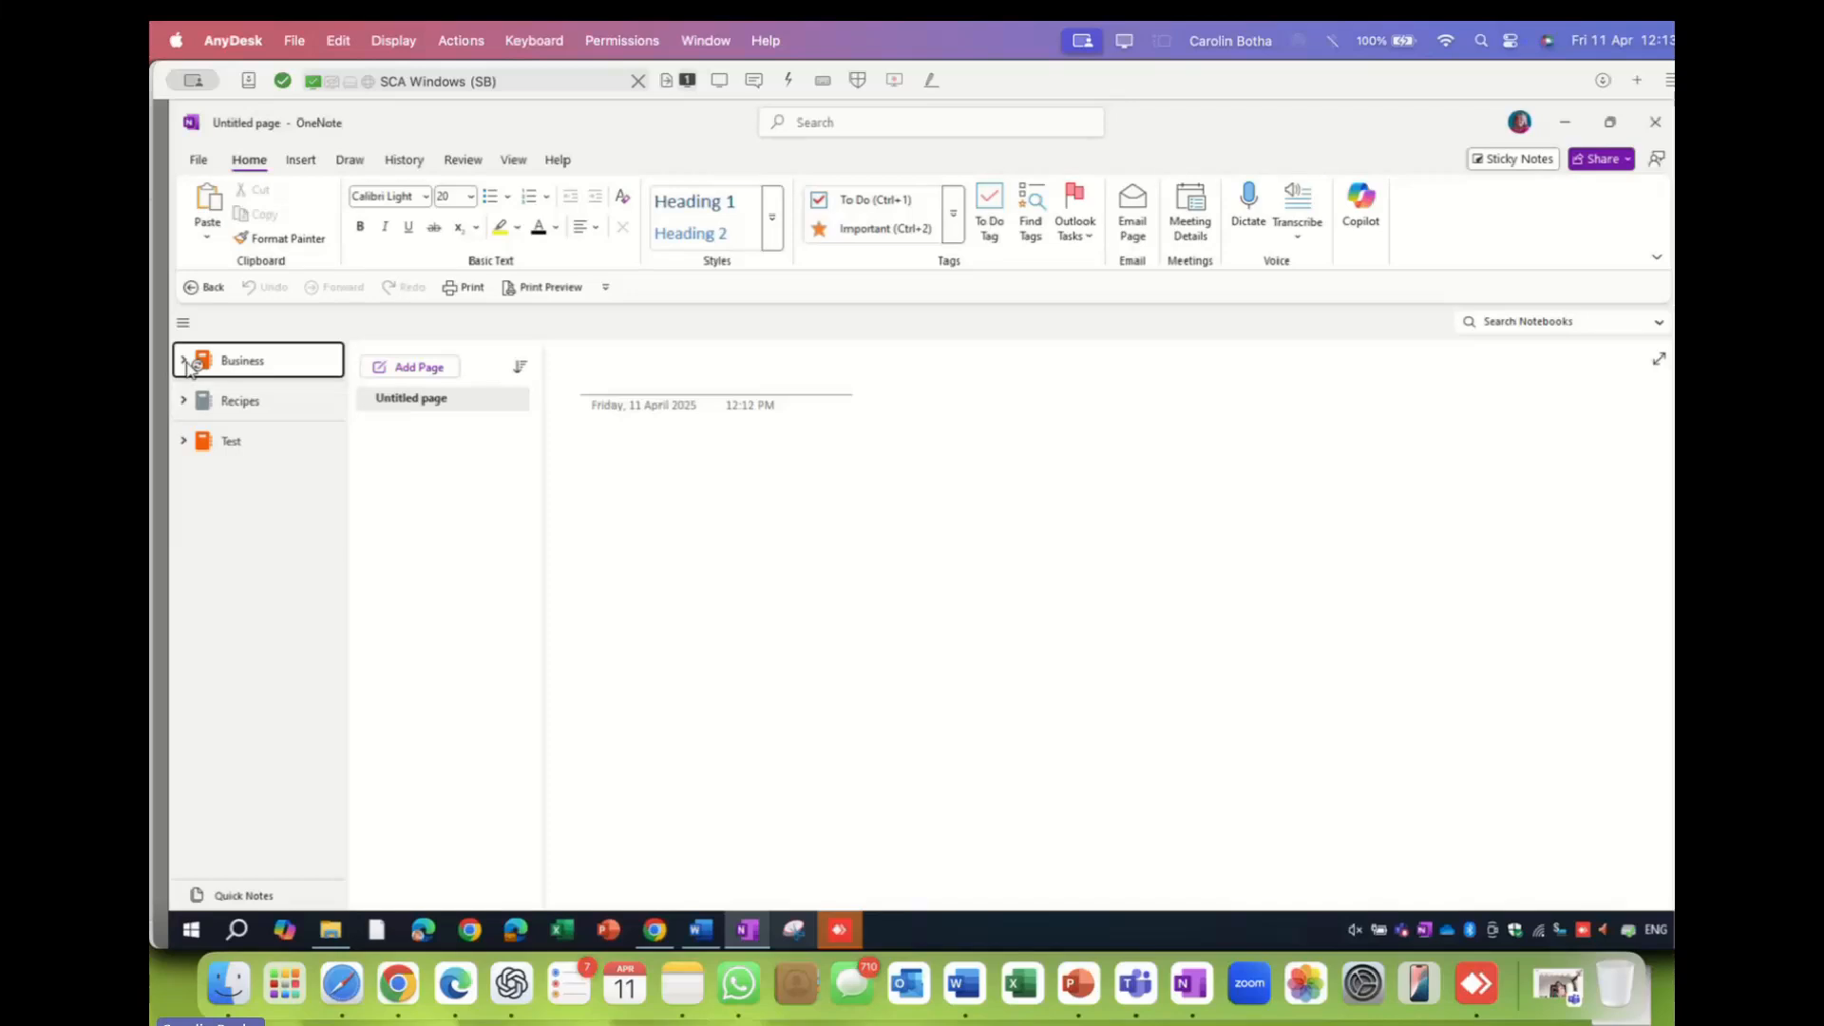
- Expand Business and move via Usernames and 3G course development to the AI Vodacom section's blank page
click(185, 362)
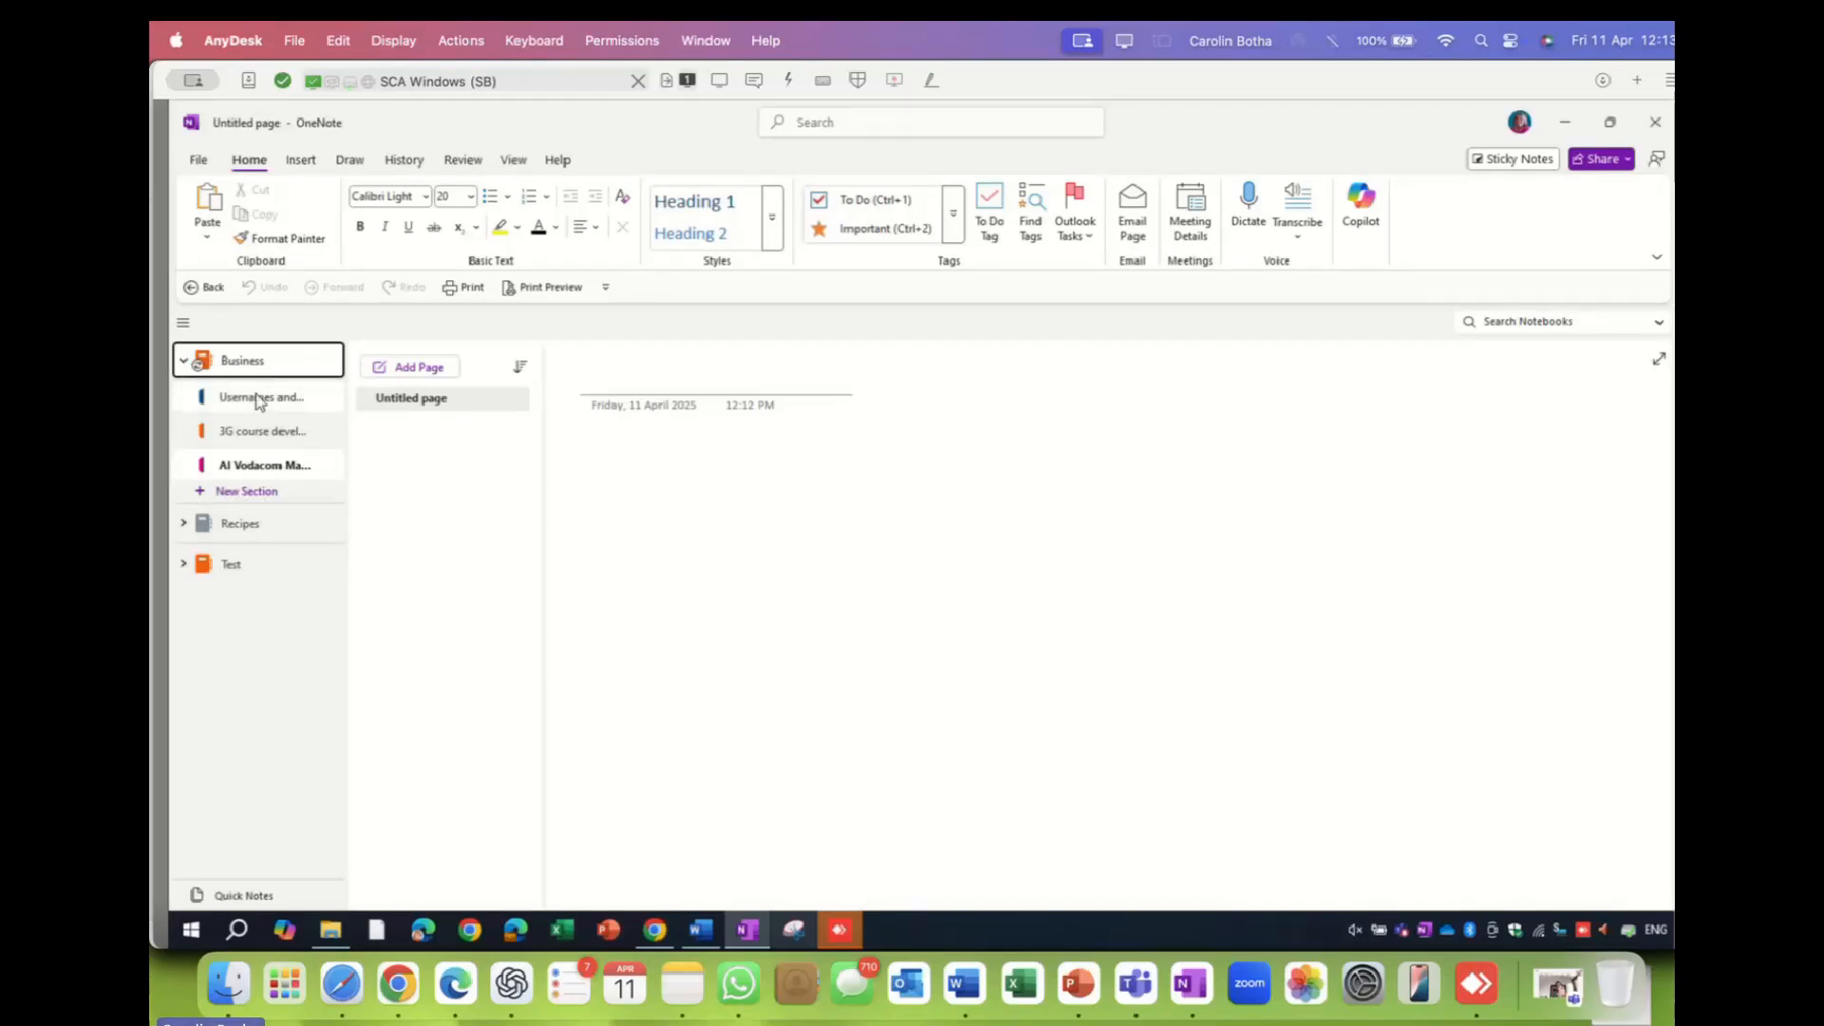
click(258, 399)
click(261, 430)
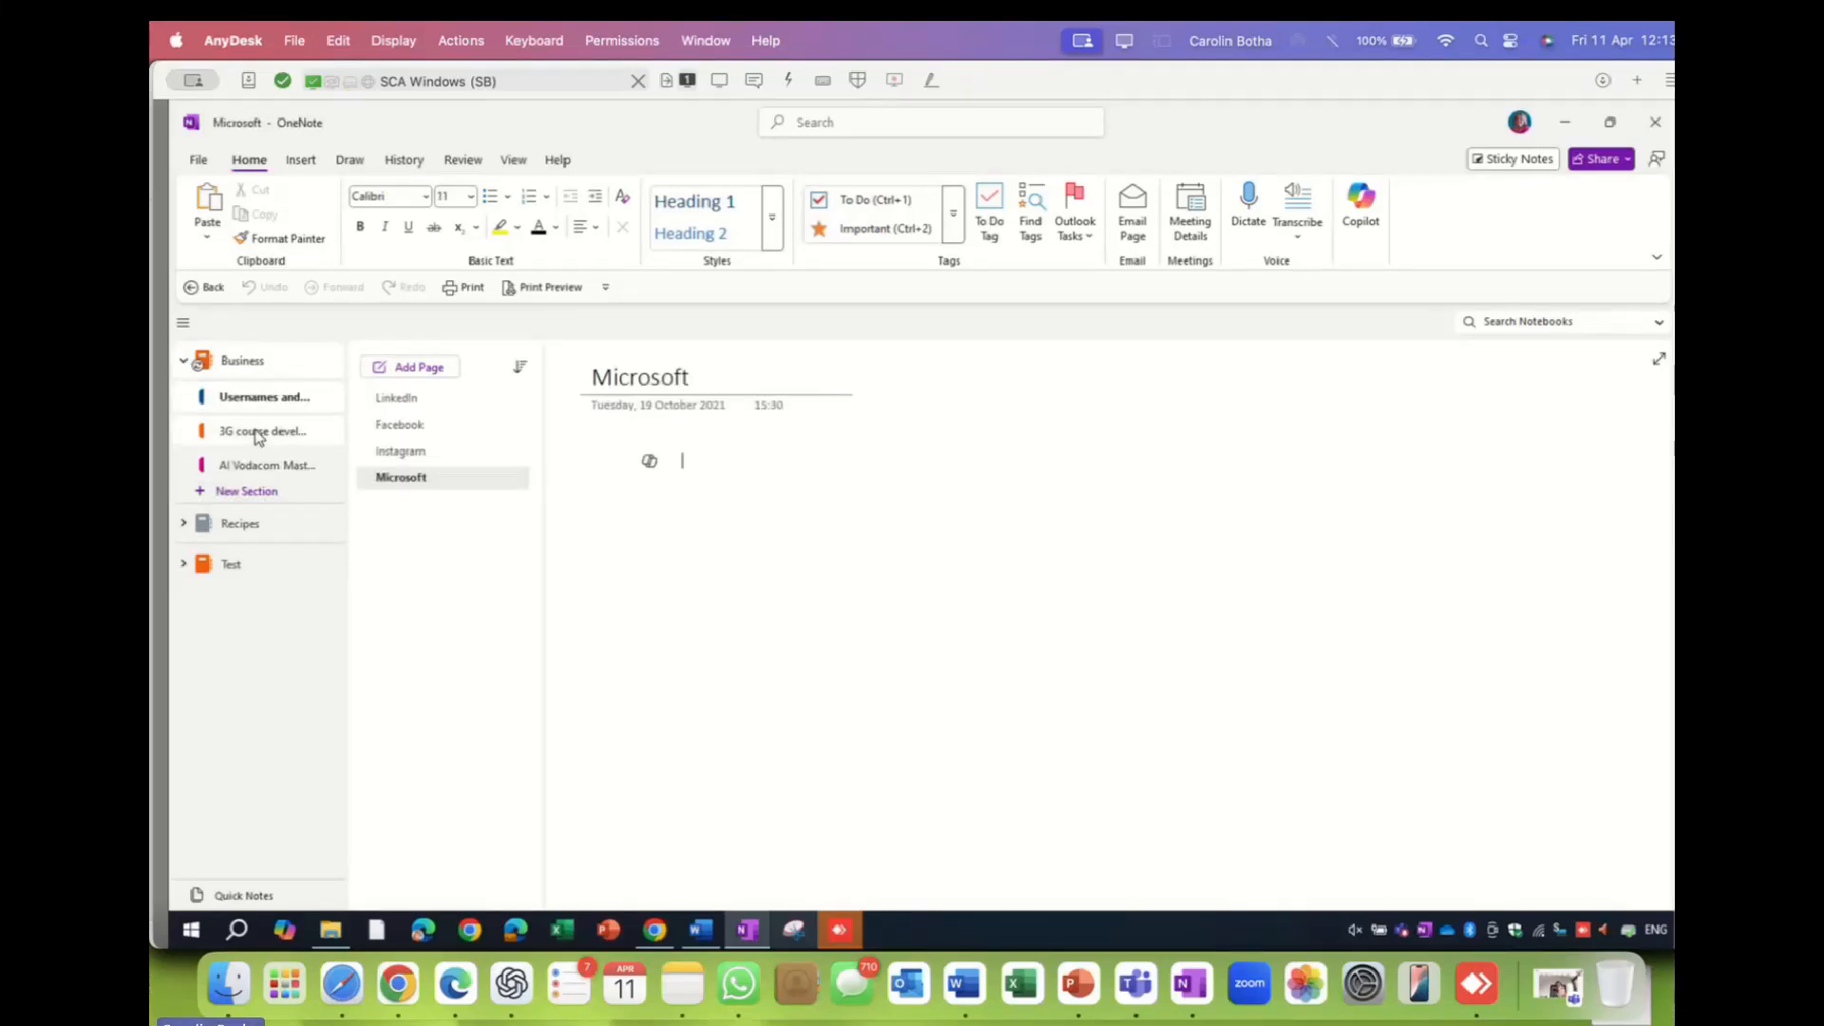
click(260, 467)
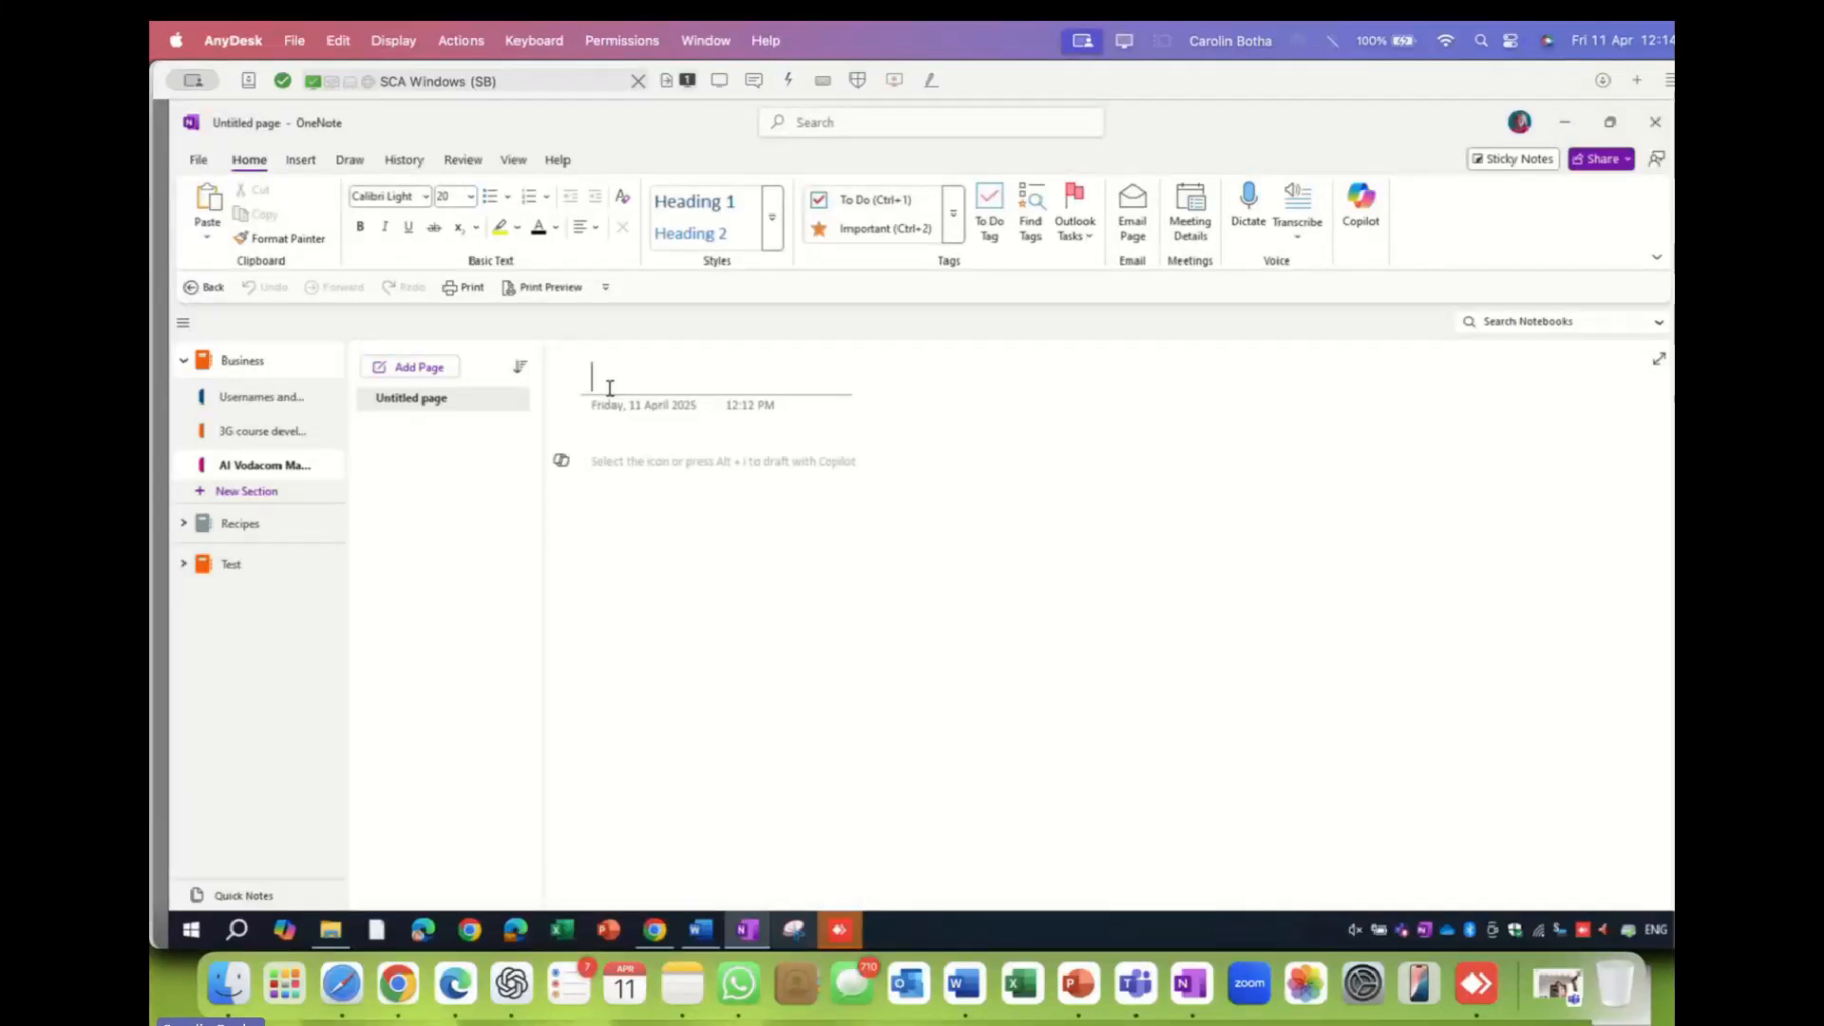
- Title the first three AI Vodacom pages MS Forms, MS Bookings and MS Word
text(MS Forms)
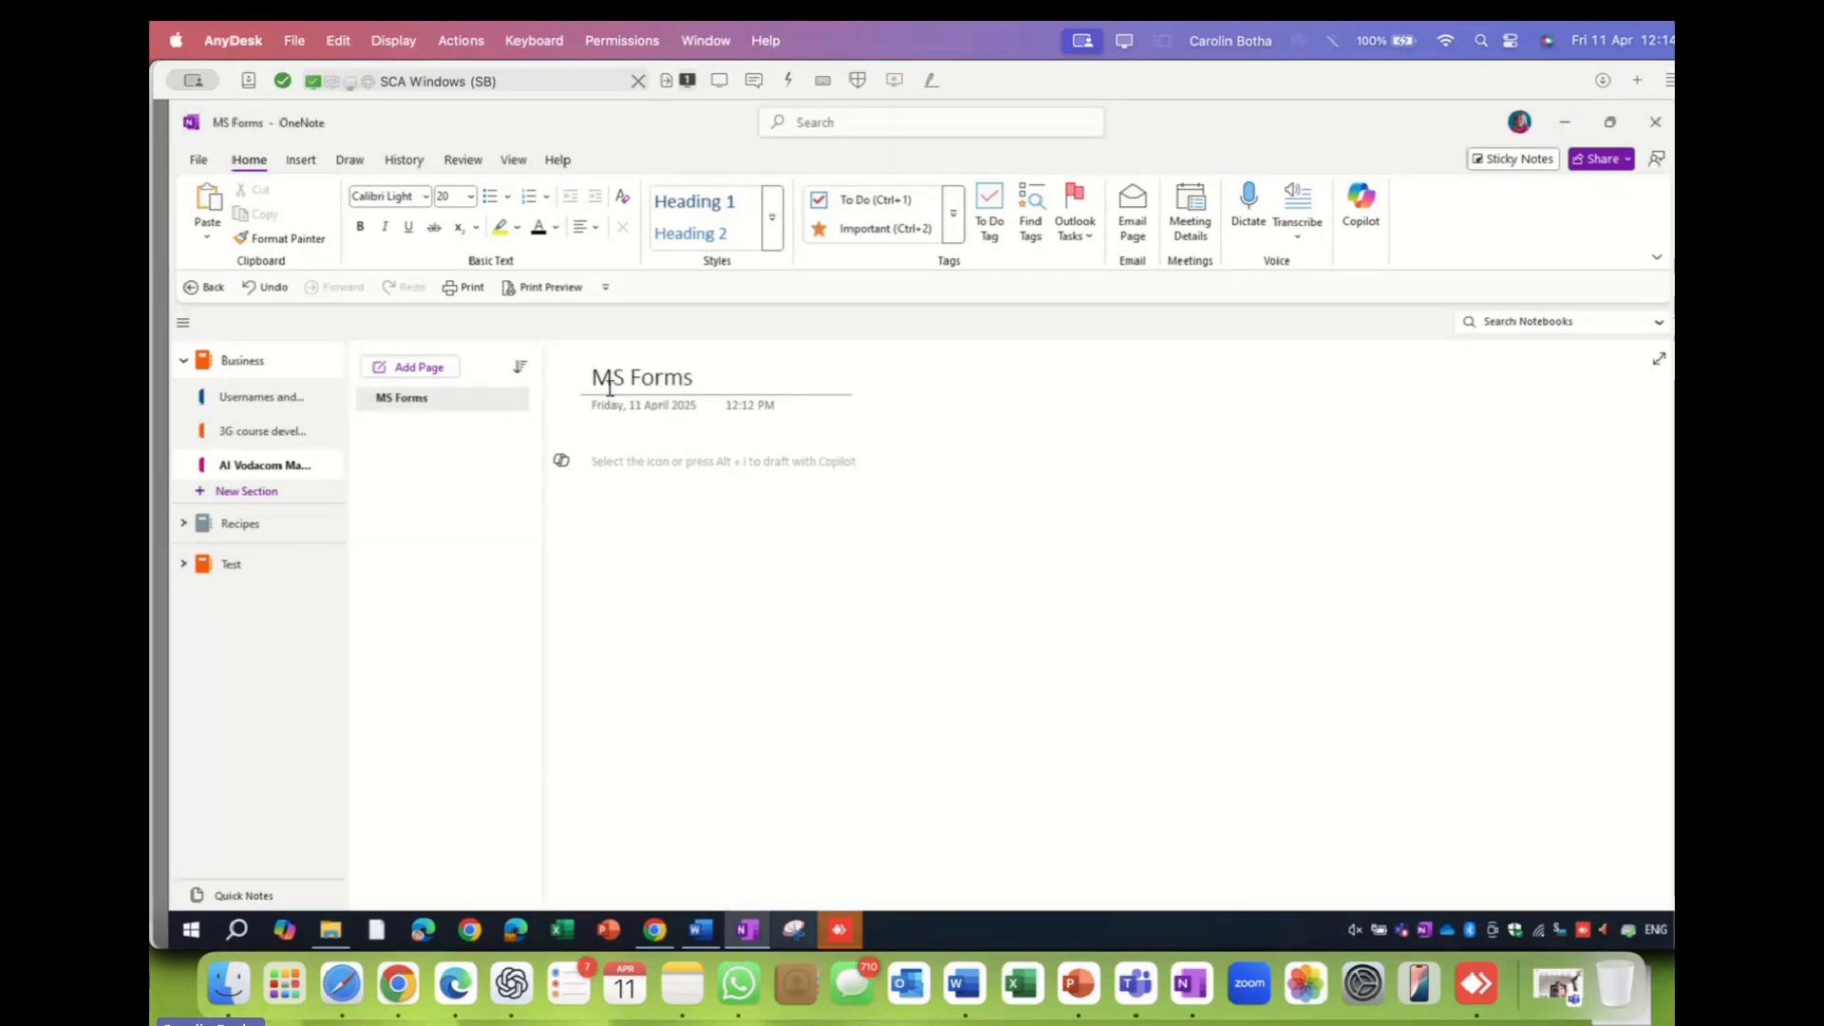
click(427, 370)
text(MS Bookings)
click(418, 368)
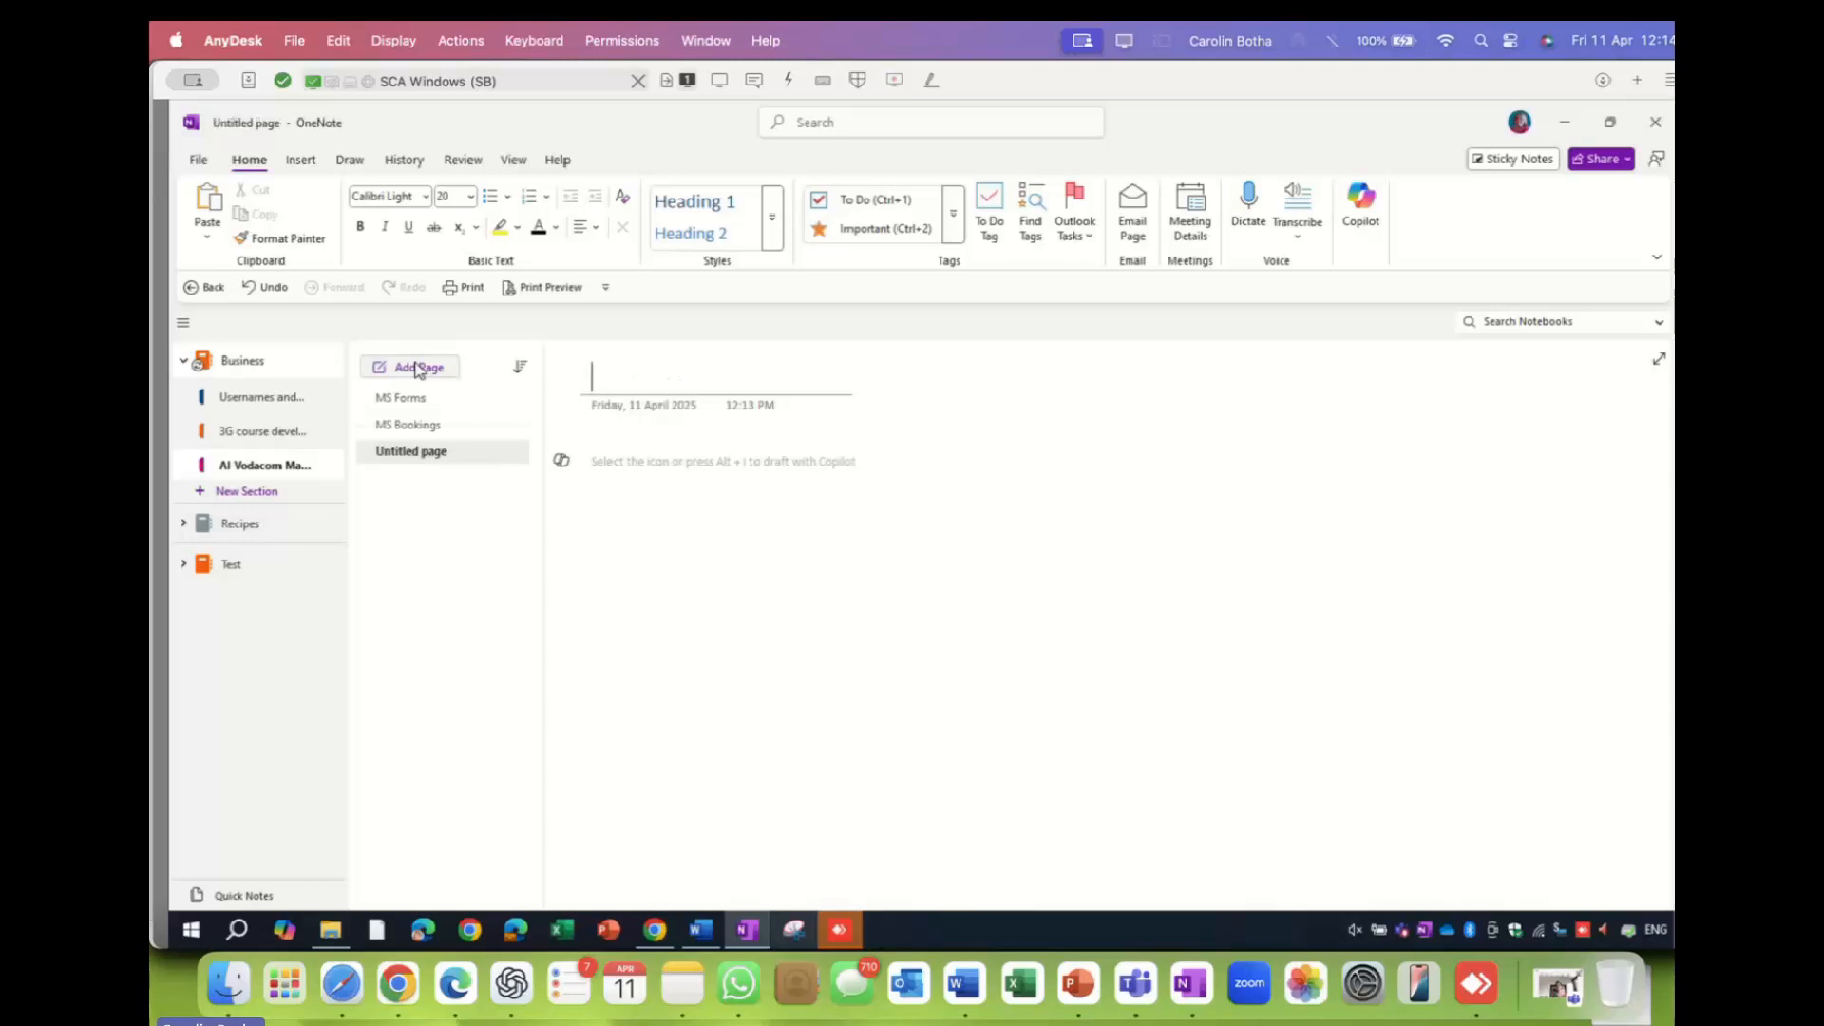
text(MS WOrd)
key(BackSpace)
key(BackSpace)
key(BackSpace)
text(ord)
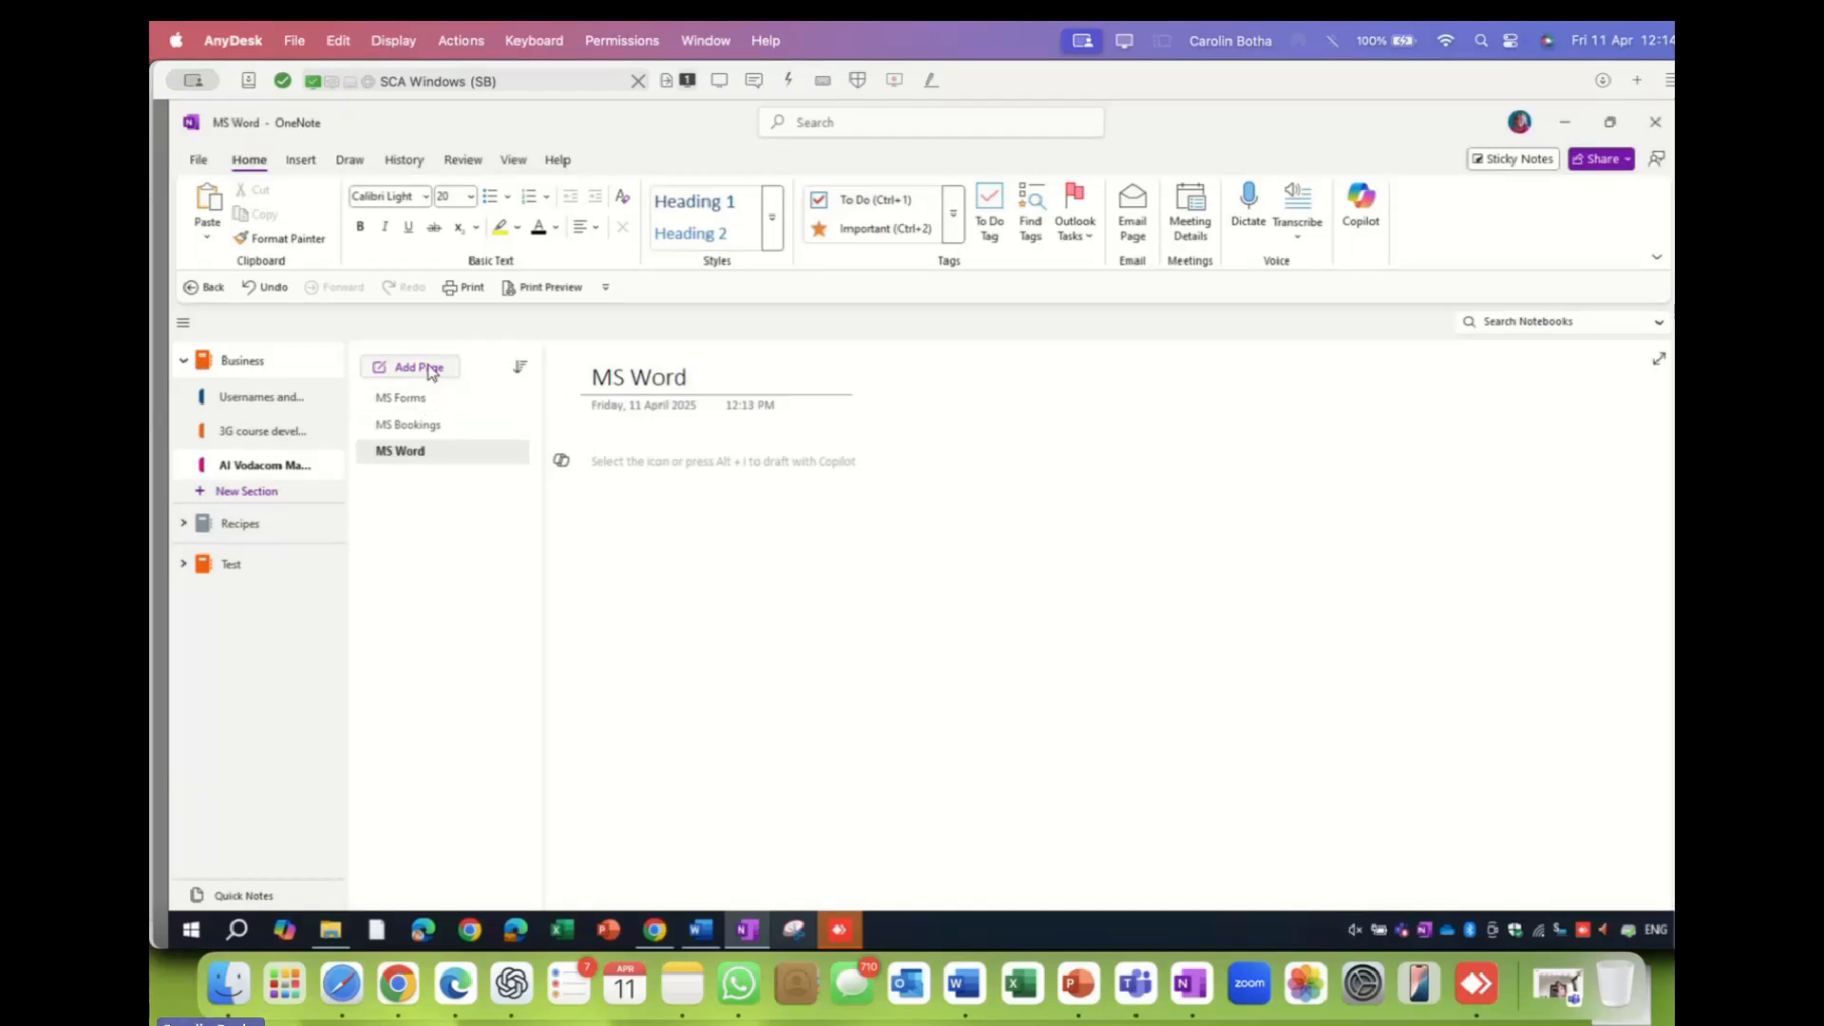
- Add two more pages titled MS Excel and MS OneNote
click(427, 368)
text(MS Excel)
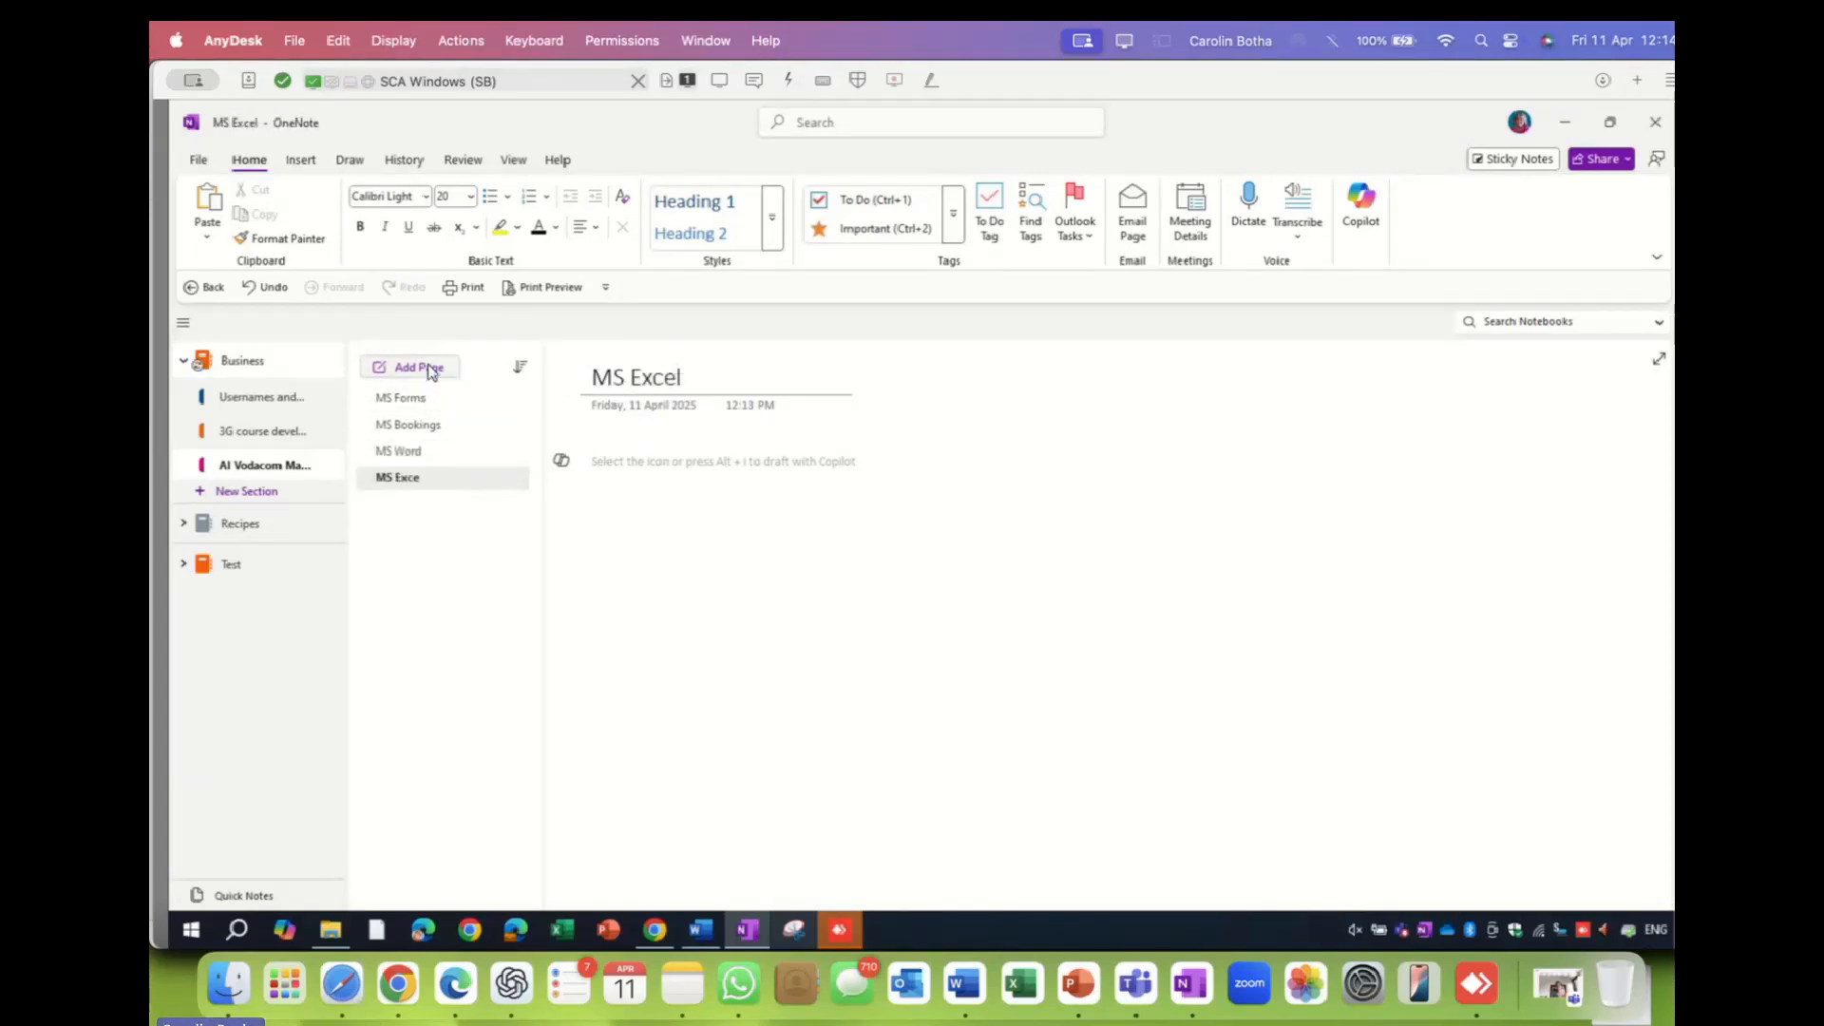
click(430, 369)
text(MS OneNo)
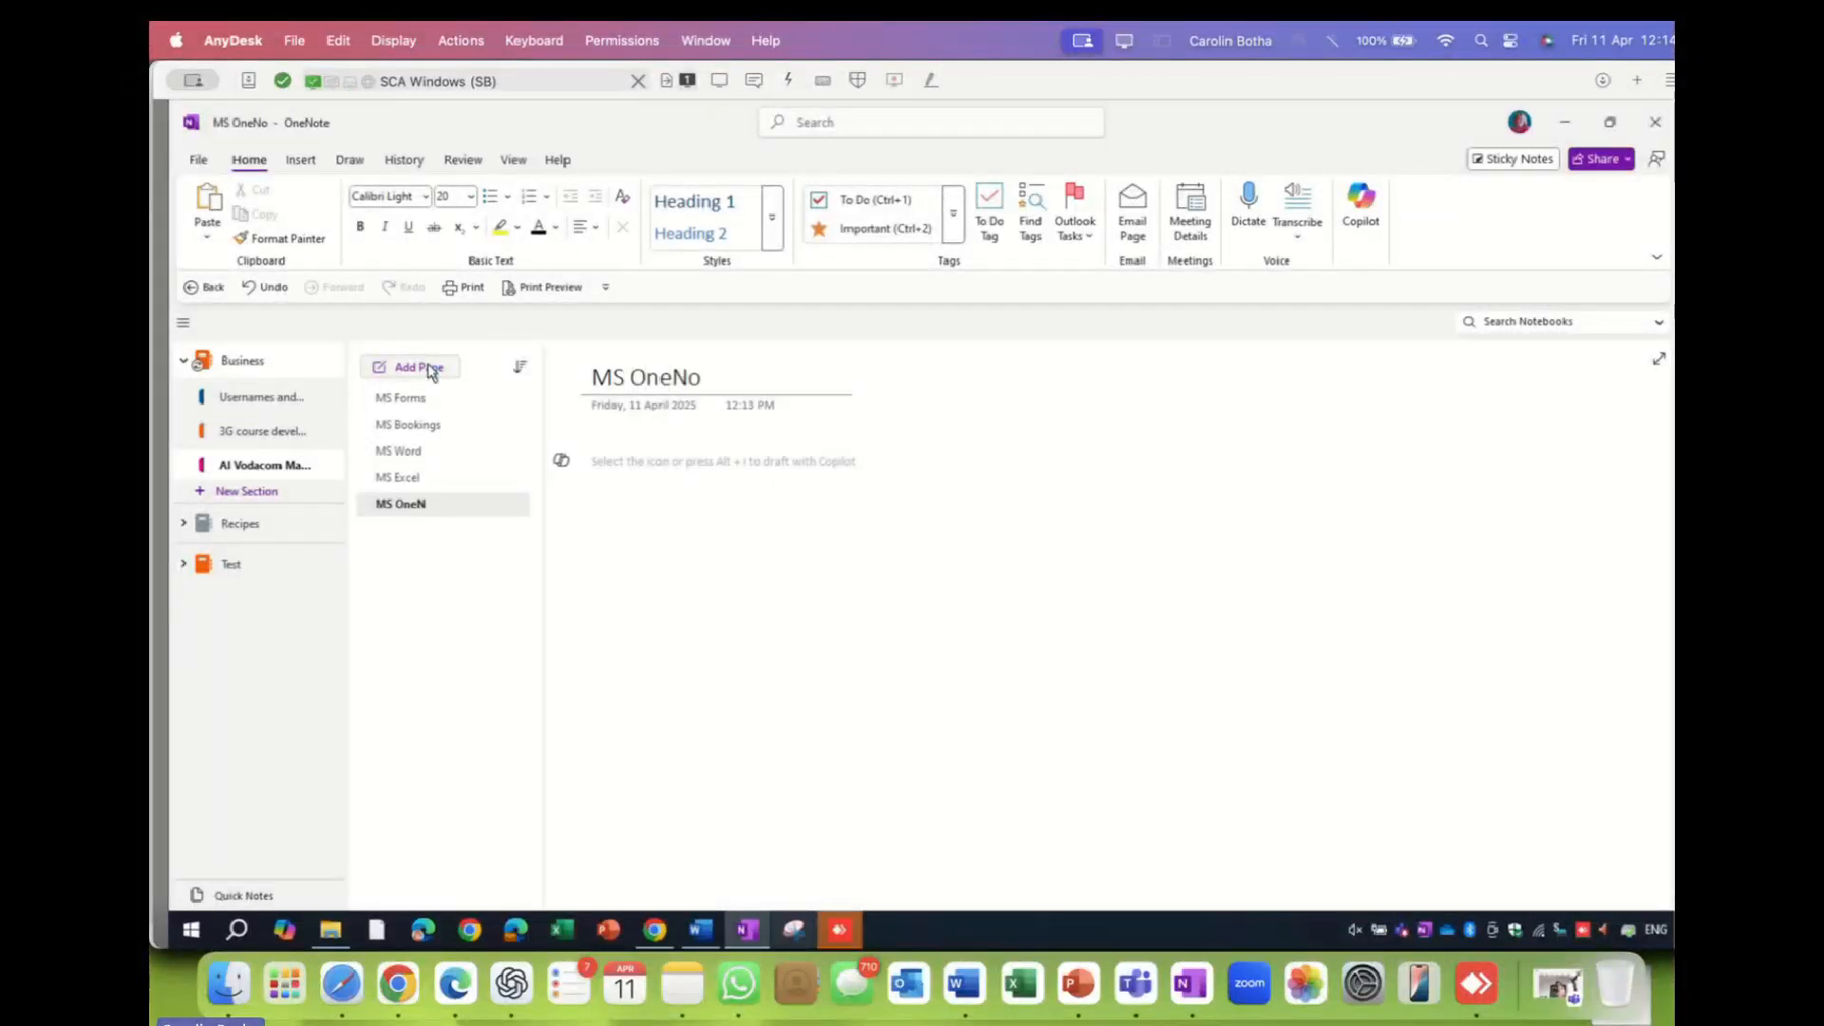
text(te)
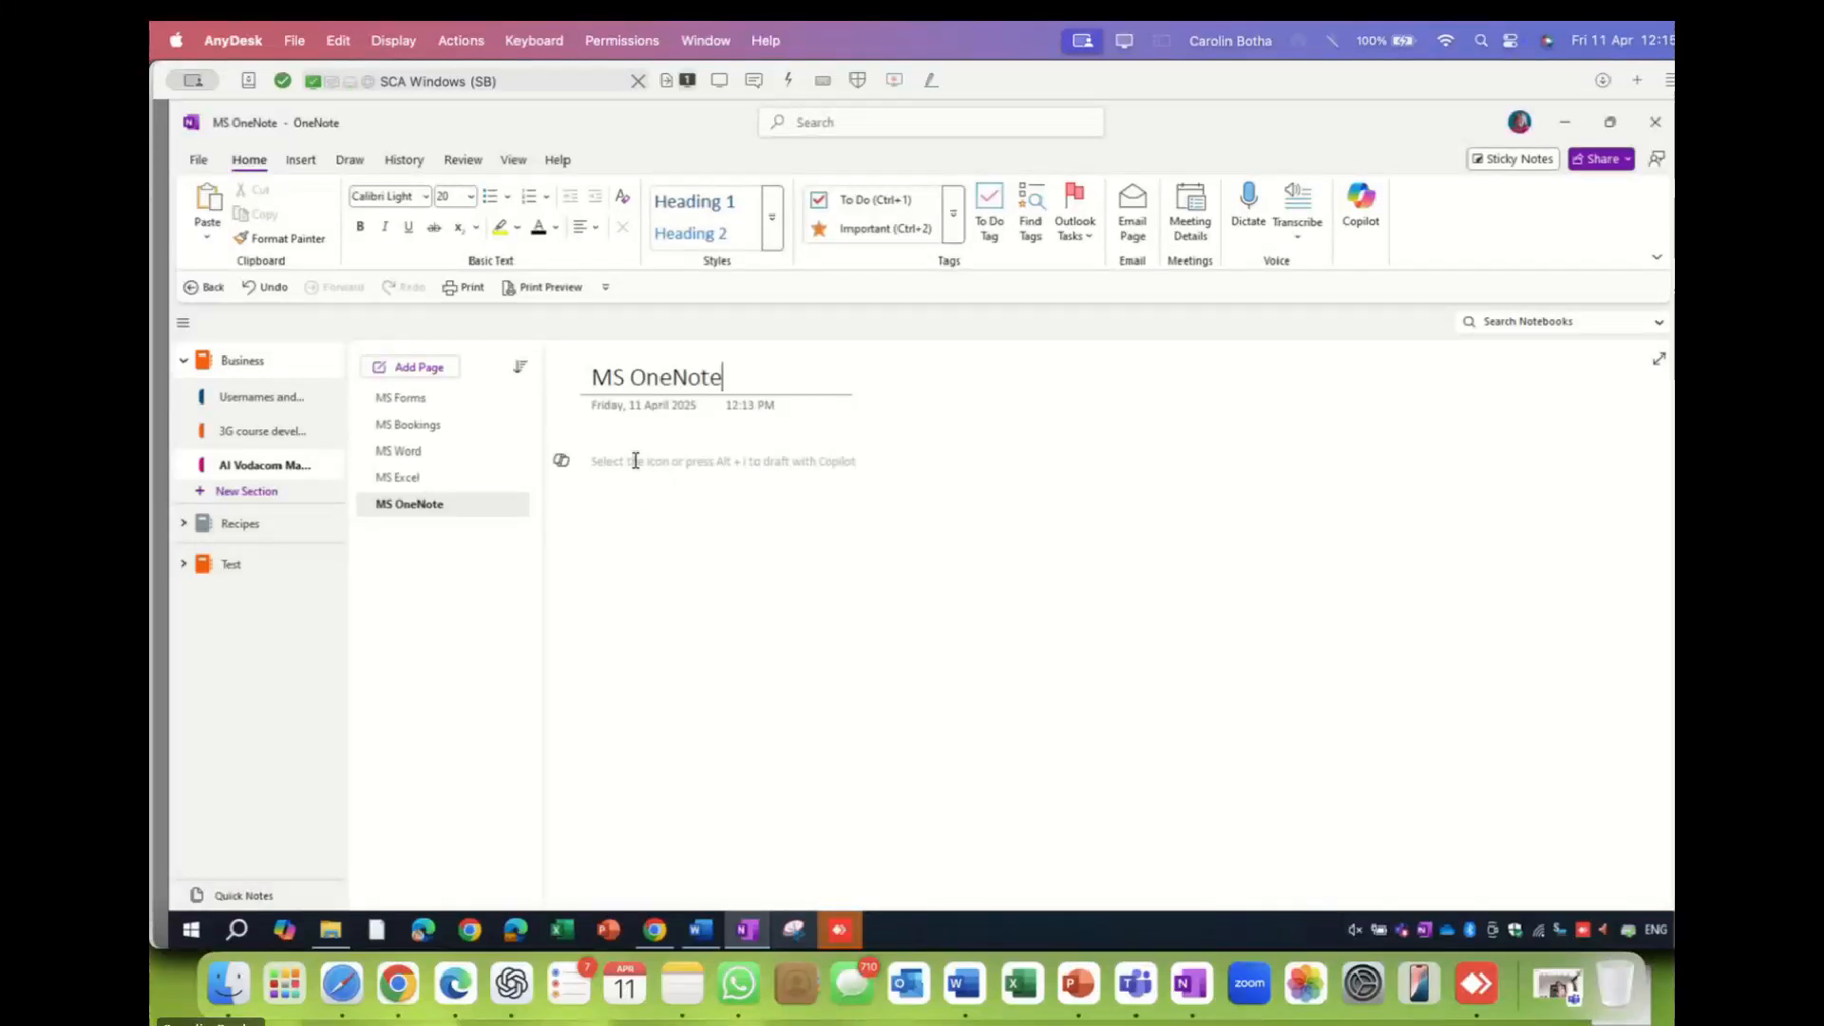
- Type 'If Times allows show AI Studio Google' in the MS OneNote page body
click(635, 461)
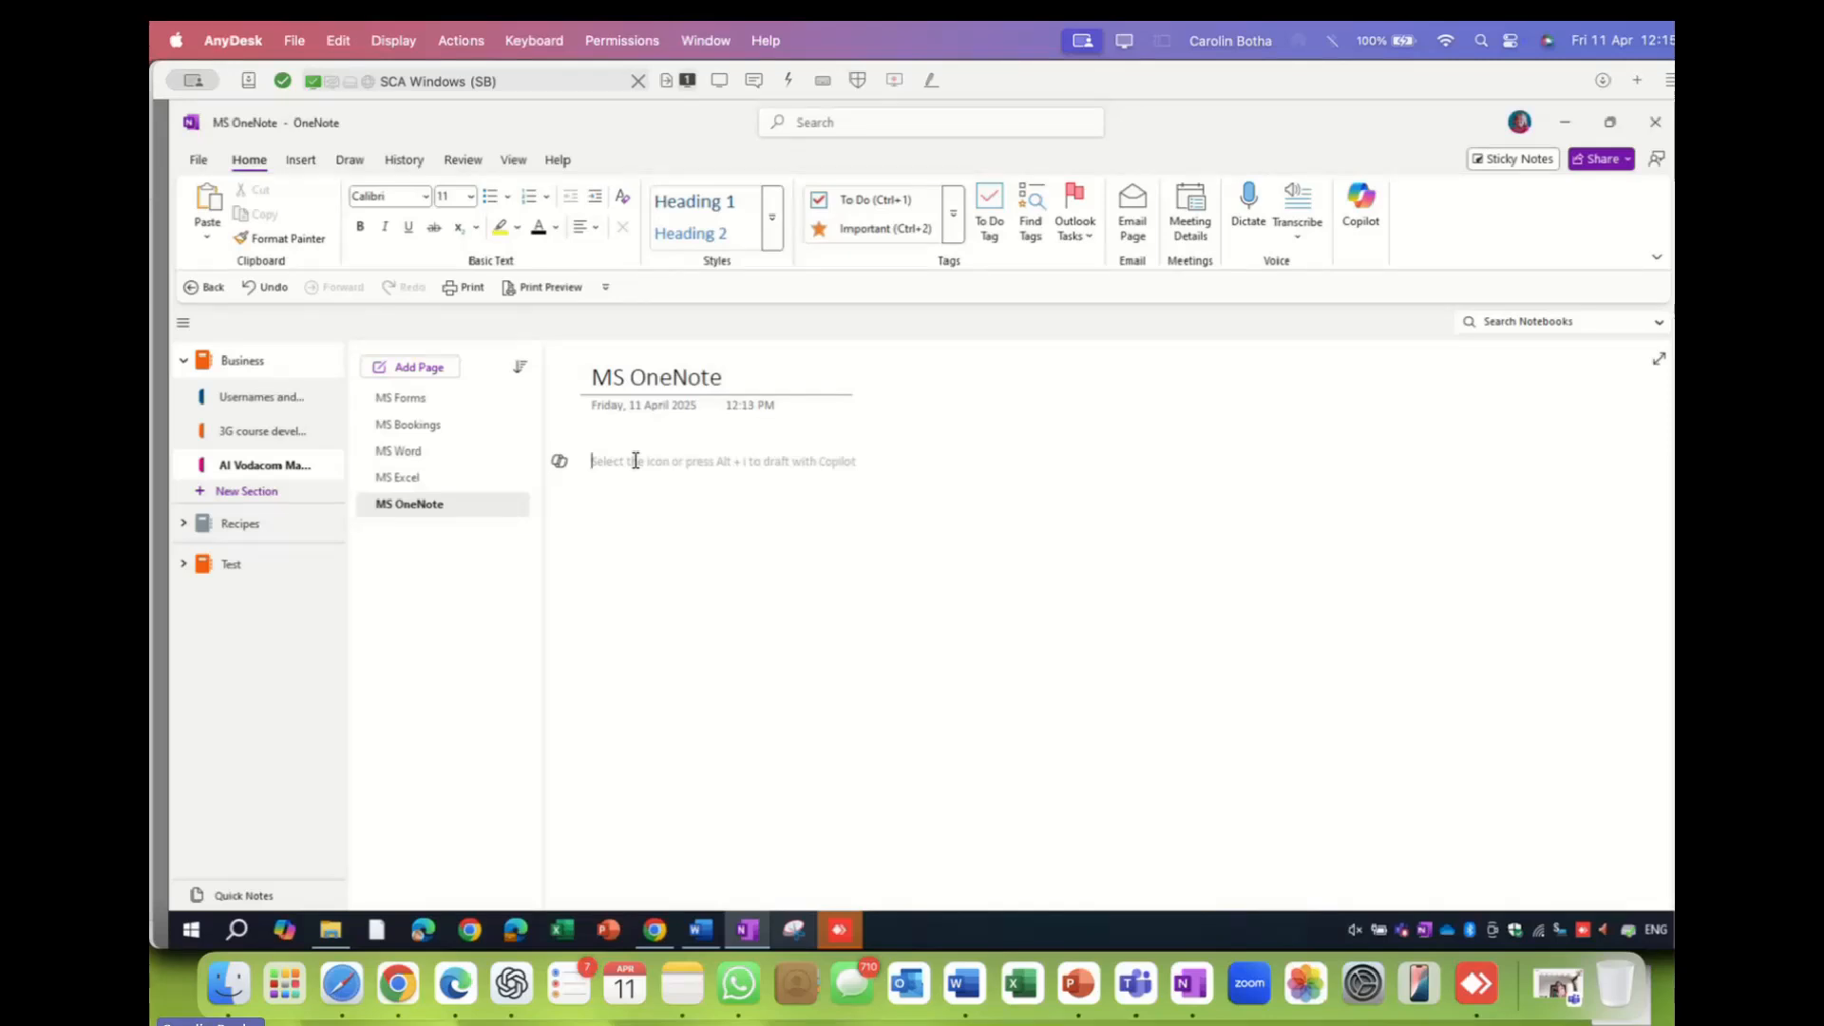
text(If)
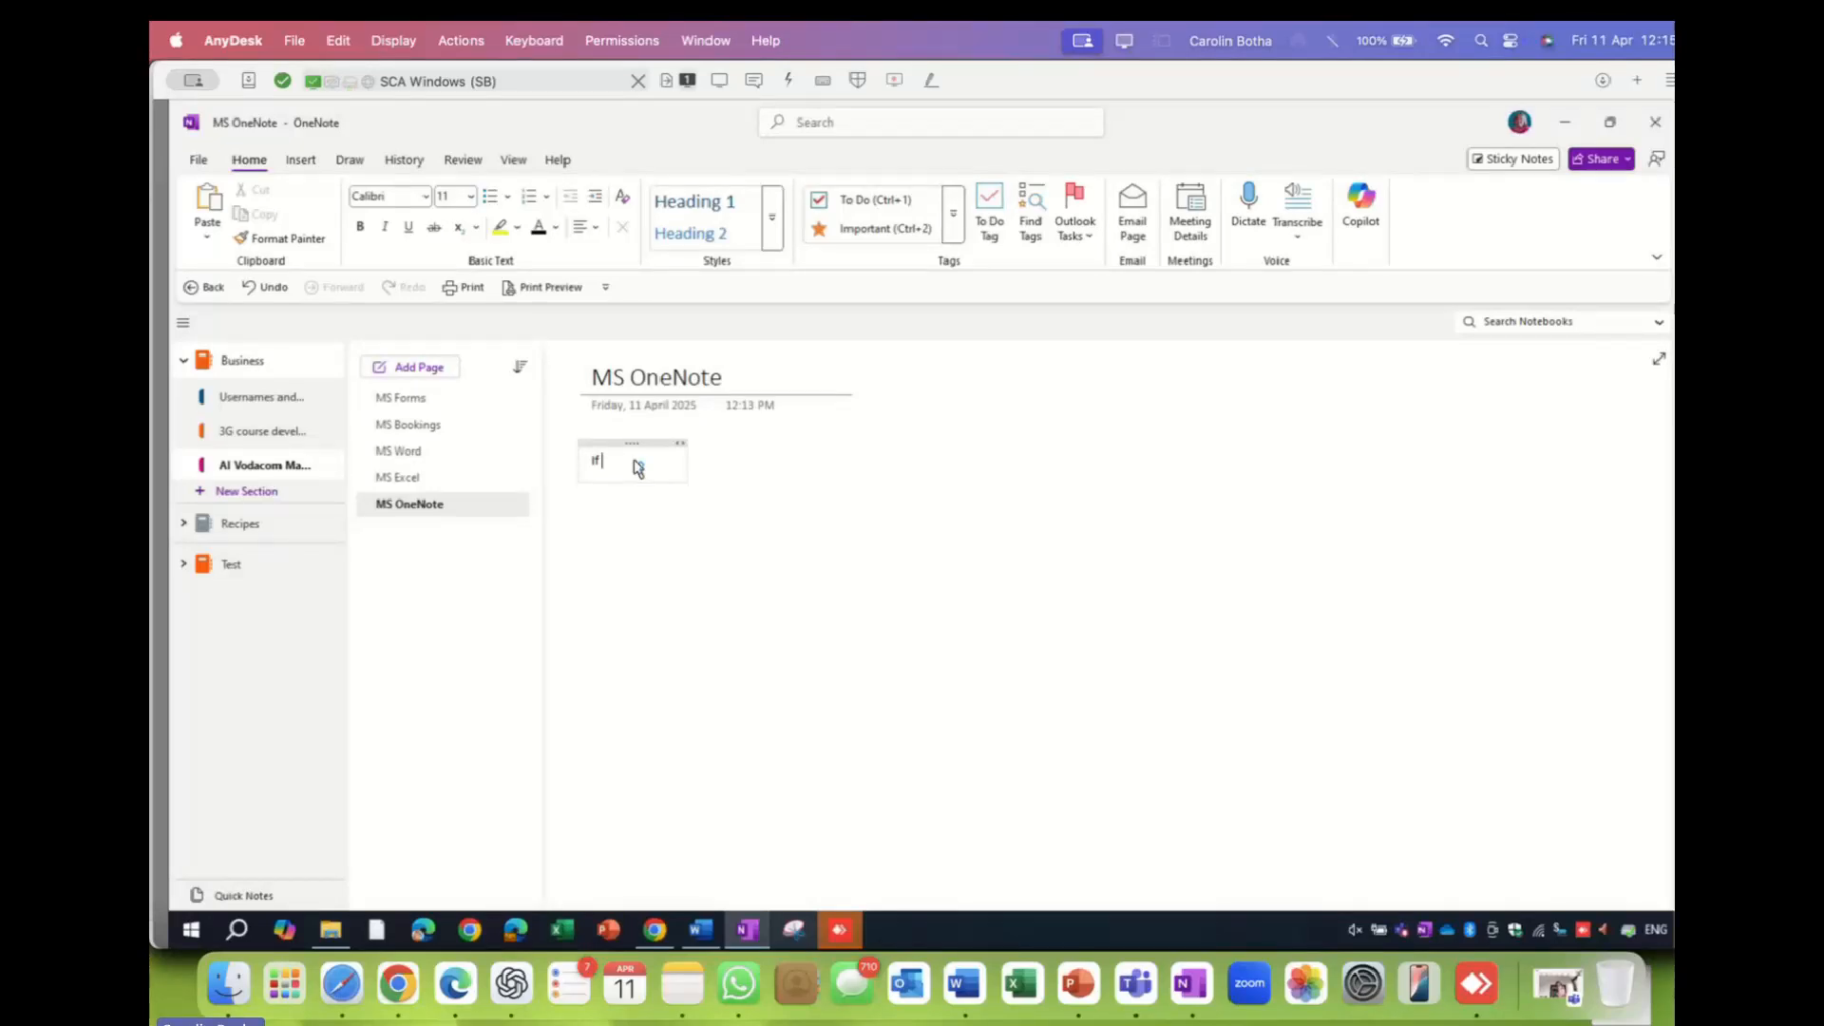
text(R)
text(imes allow)
text(s show)
text(AI)
text( Ste)
key(BackSpace)
text(udion)
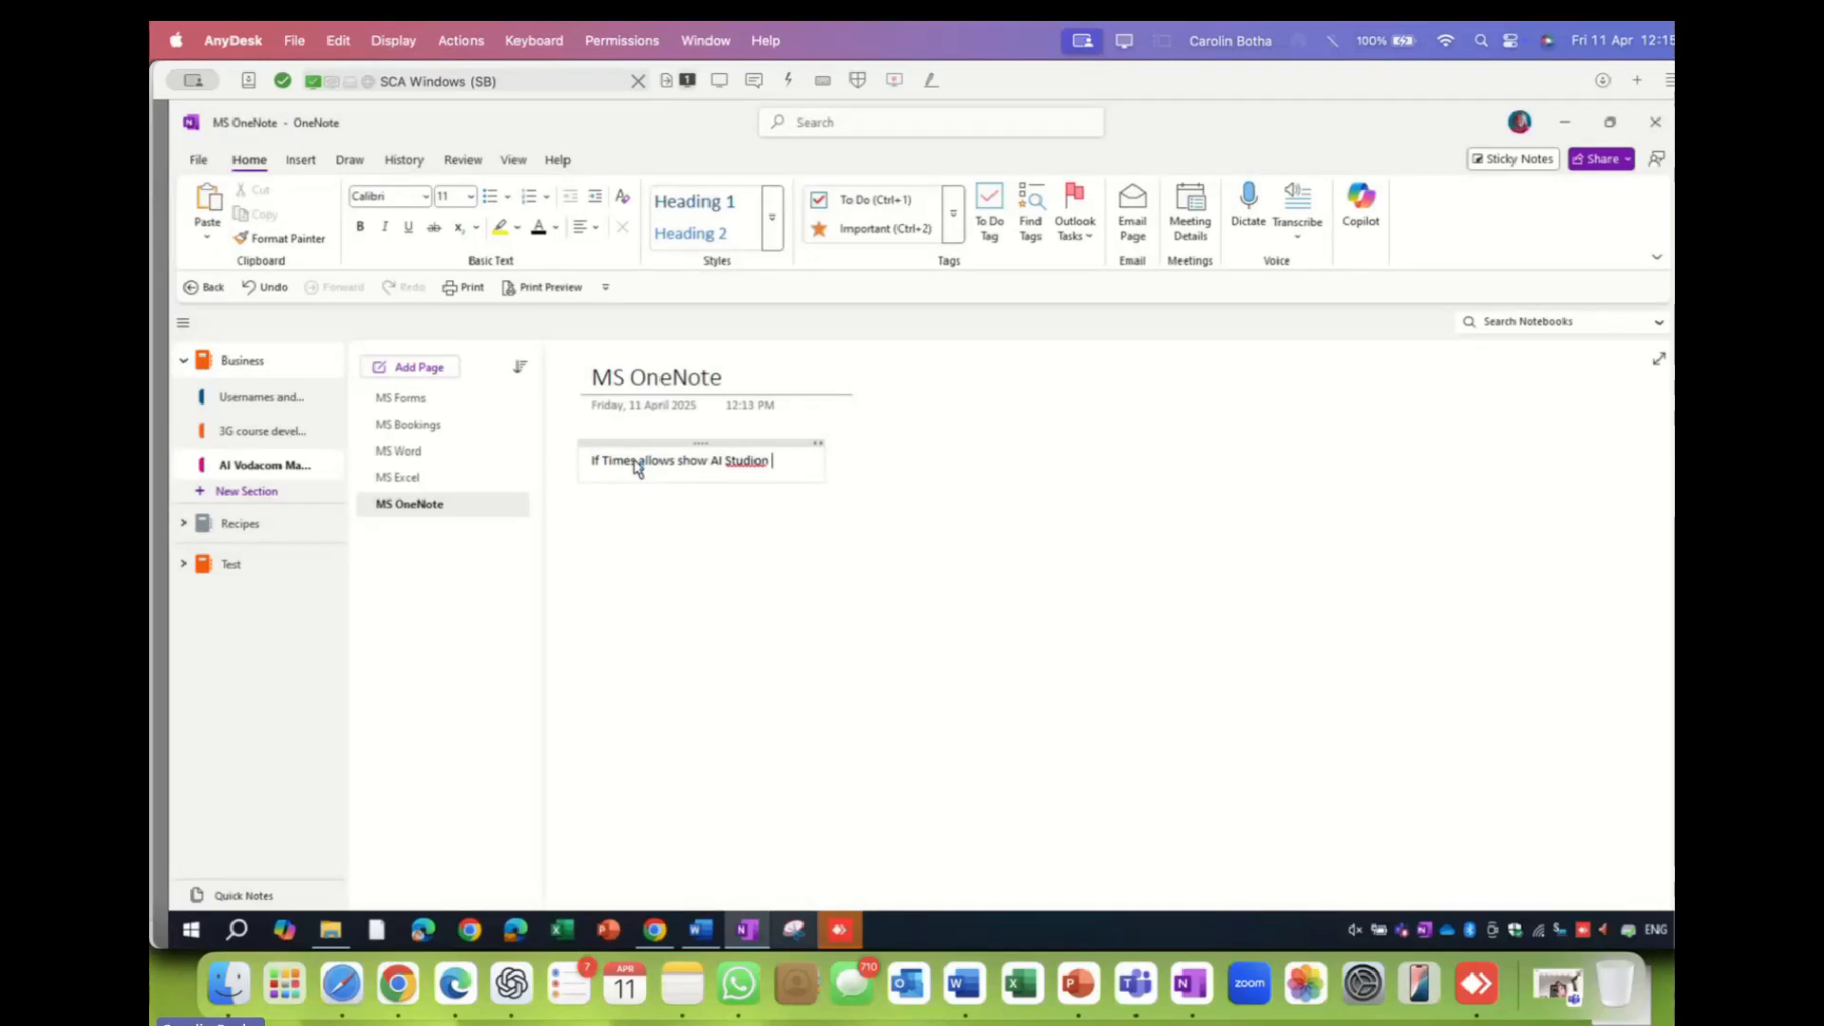
key(BackSpace)
text(Google)
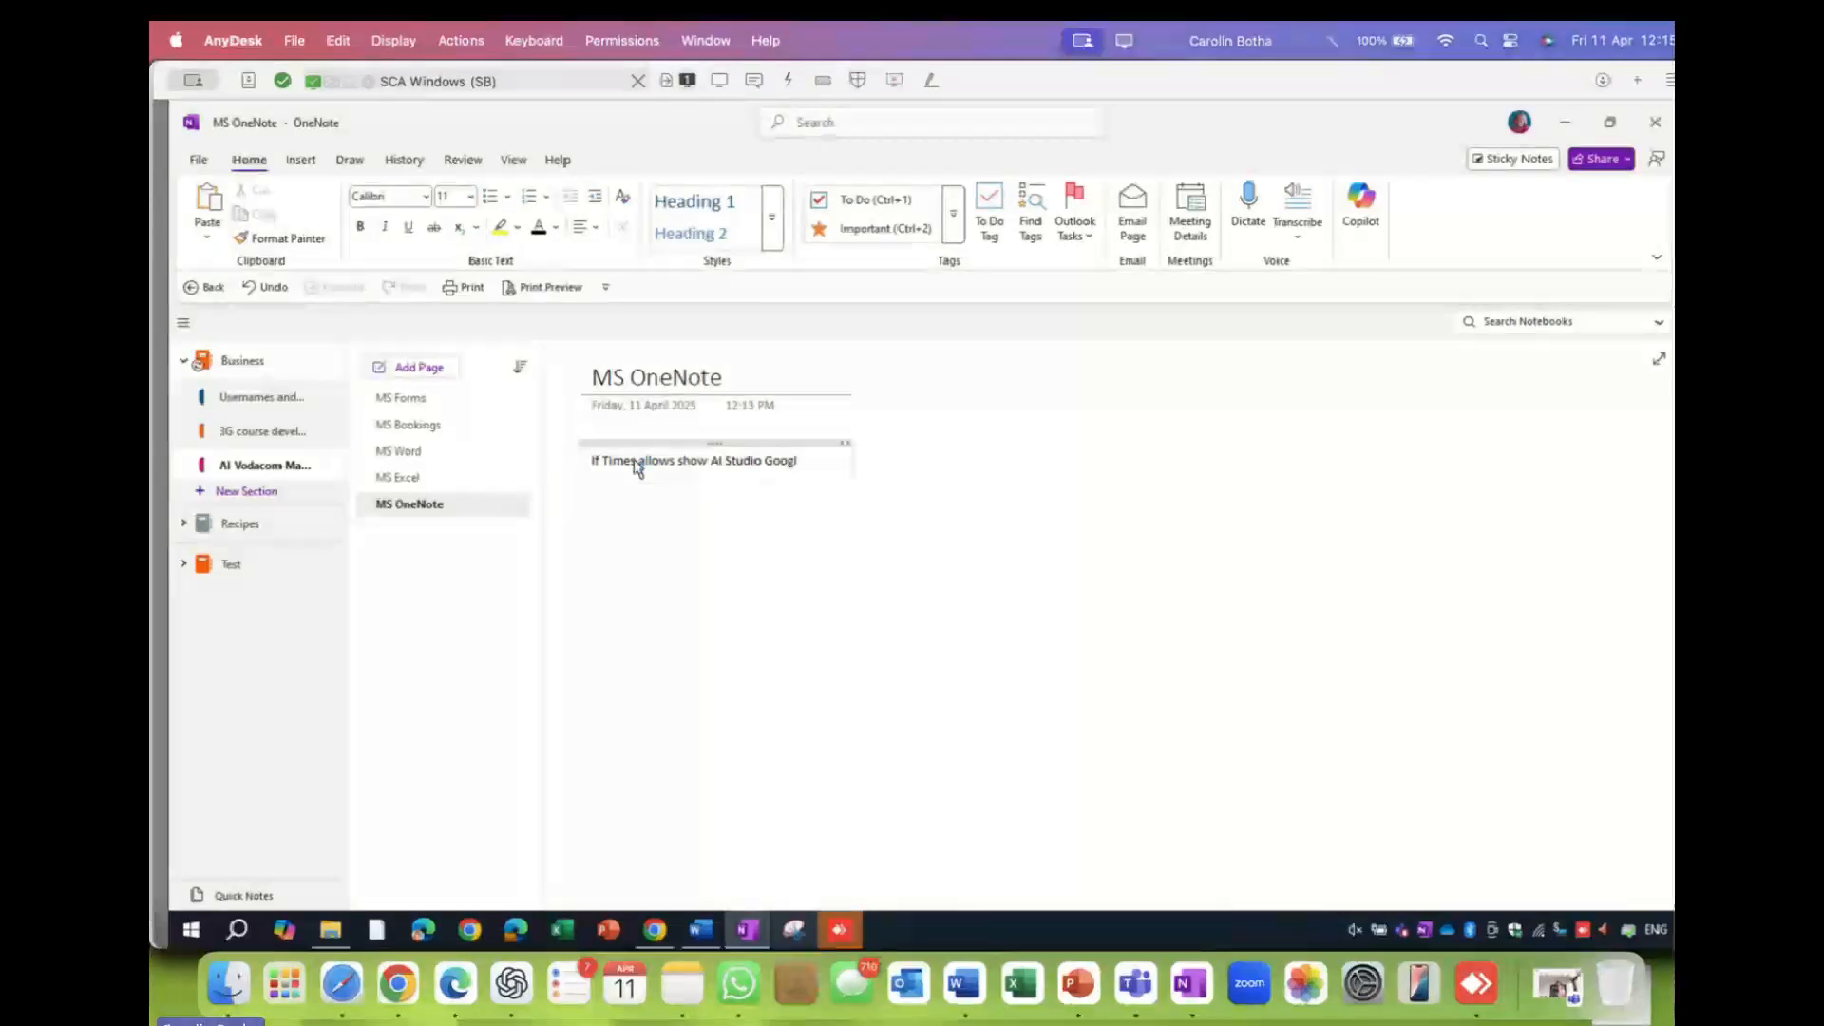
- Set the whole note's text to font size 14
click(781, 443)
click(471, 196)
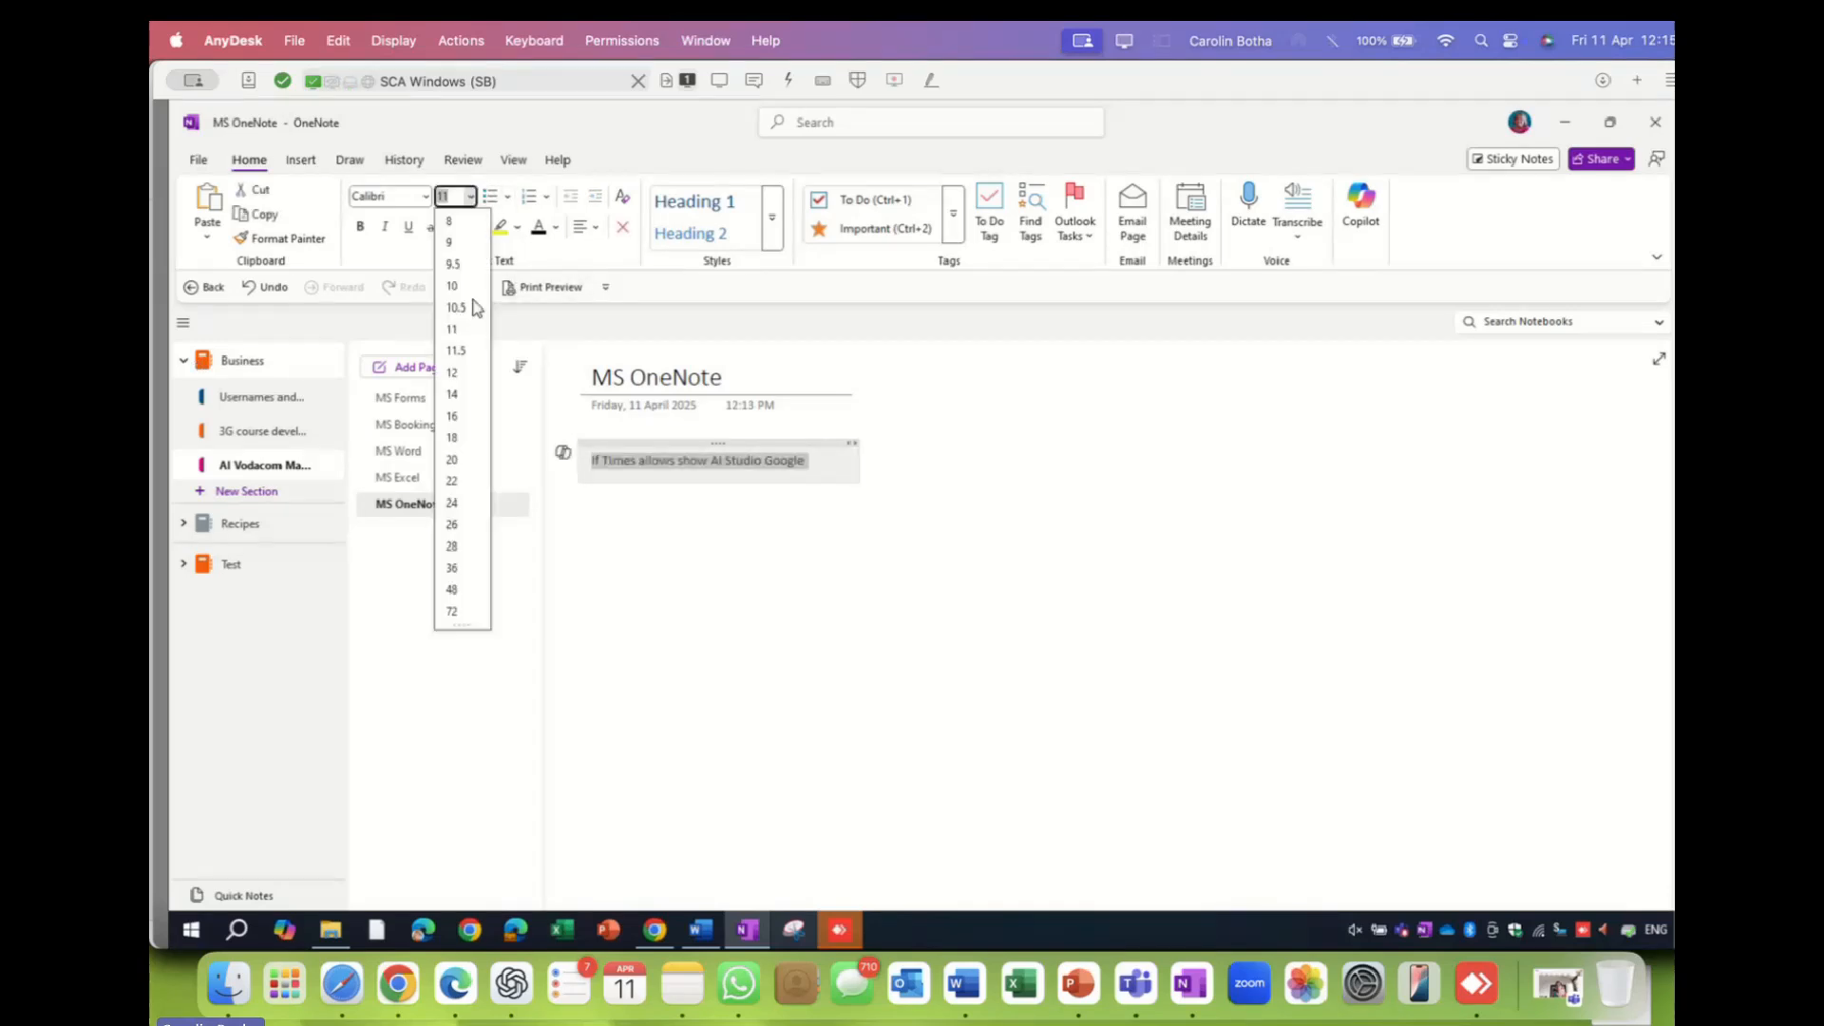
click(455, 395)
click(810, 671)
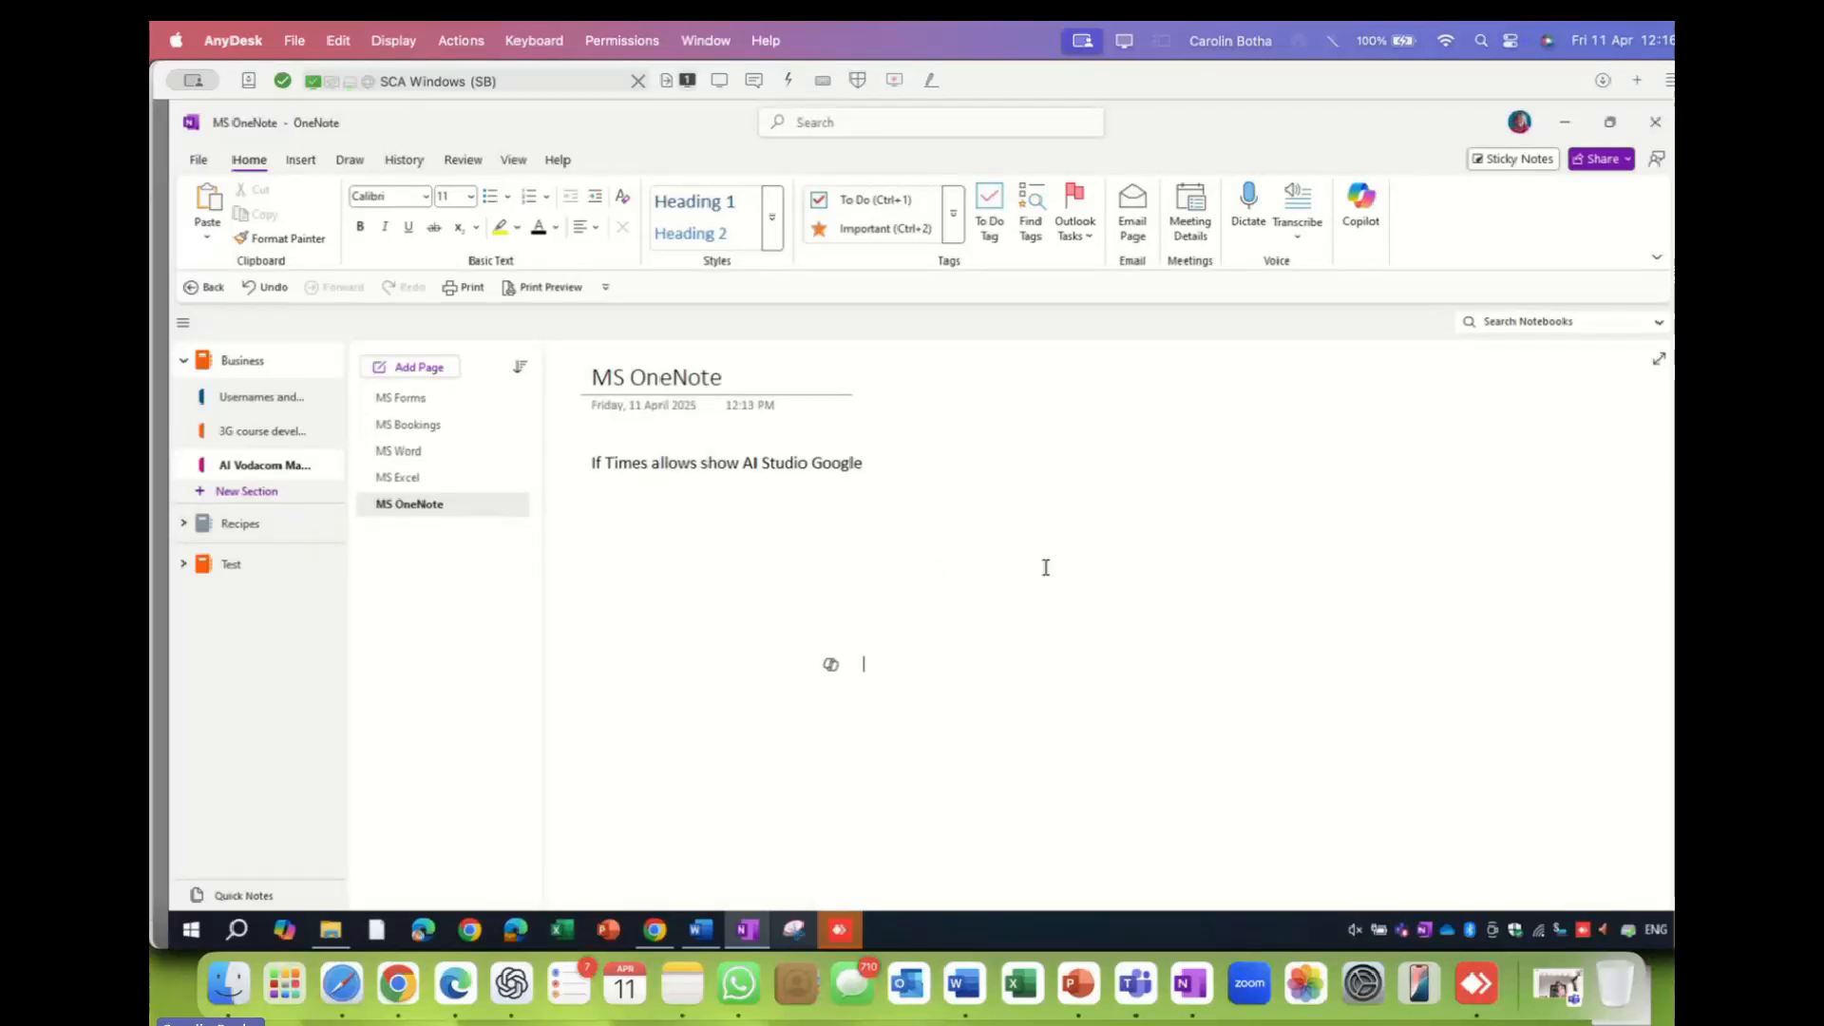
- Add a 'Start typing' note and drag it beside the AI Studio Google line
click(1111, 478)
text(STart )
text(tup)
key(BackSpace)
key(BackSpace)
text(yping)
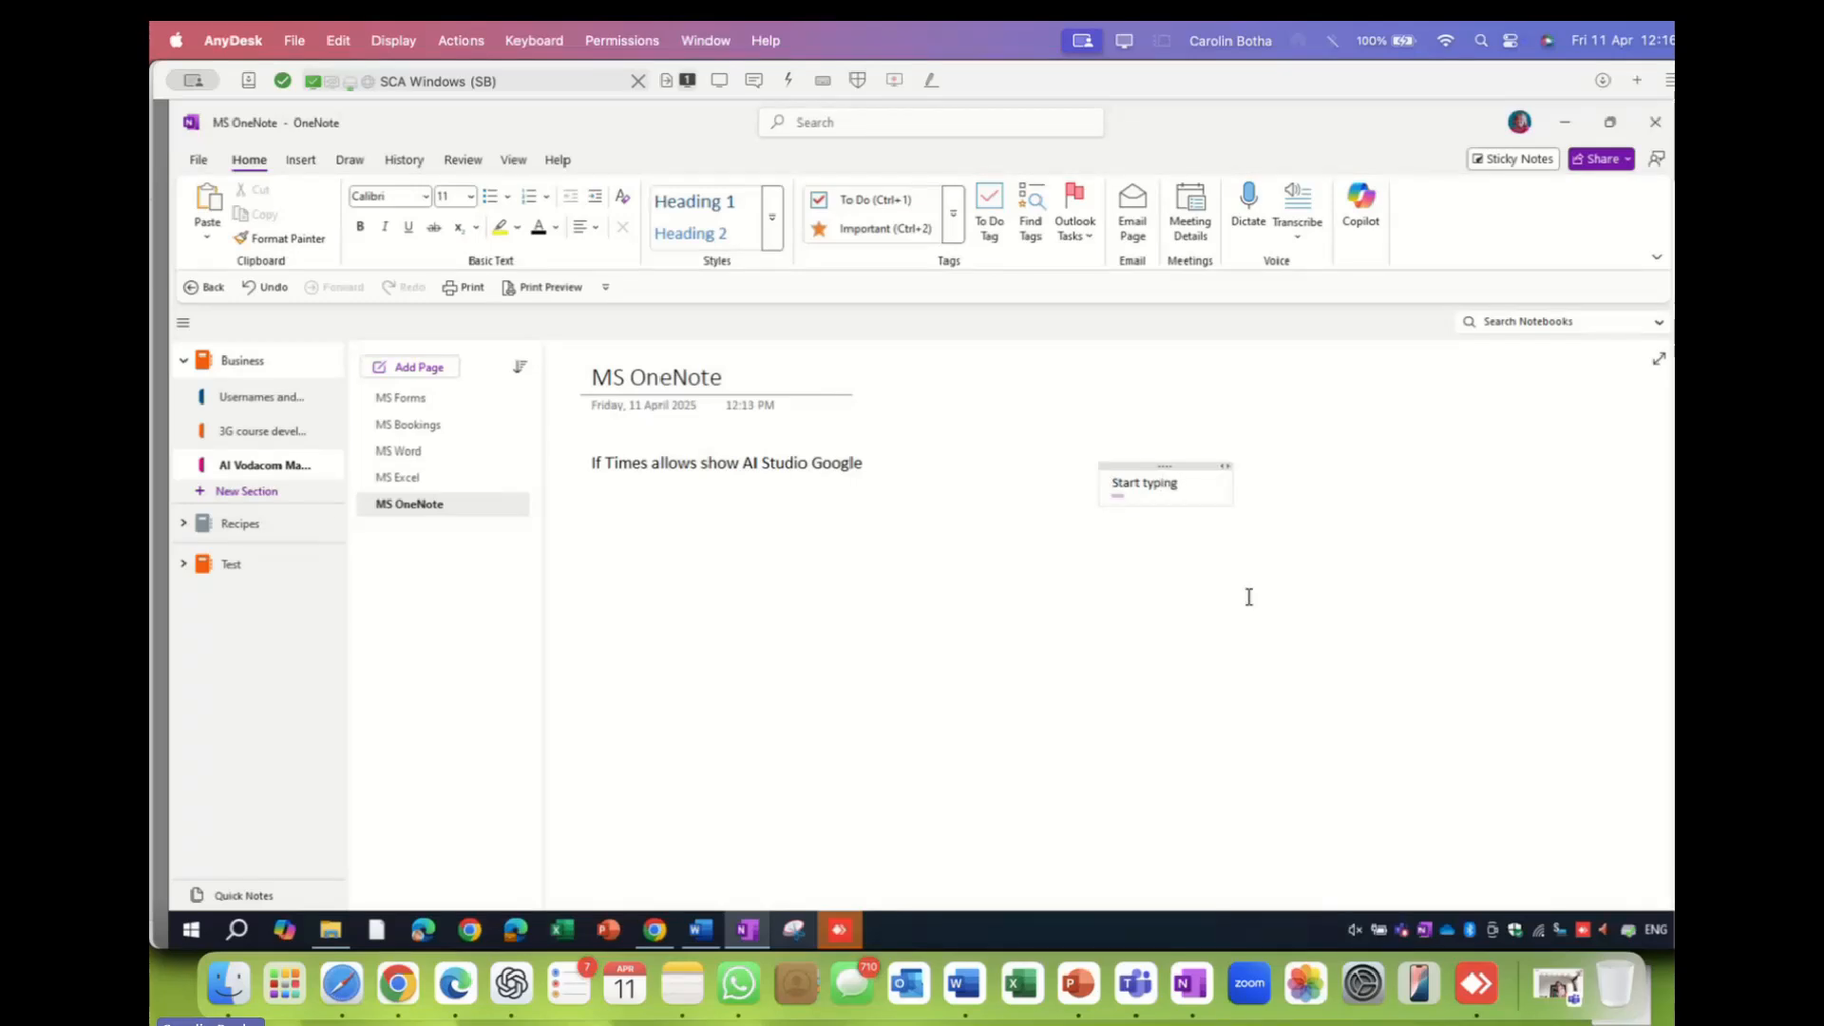
click(1246, 595)
drag(1145, 466, 946, 449)
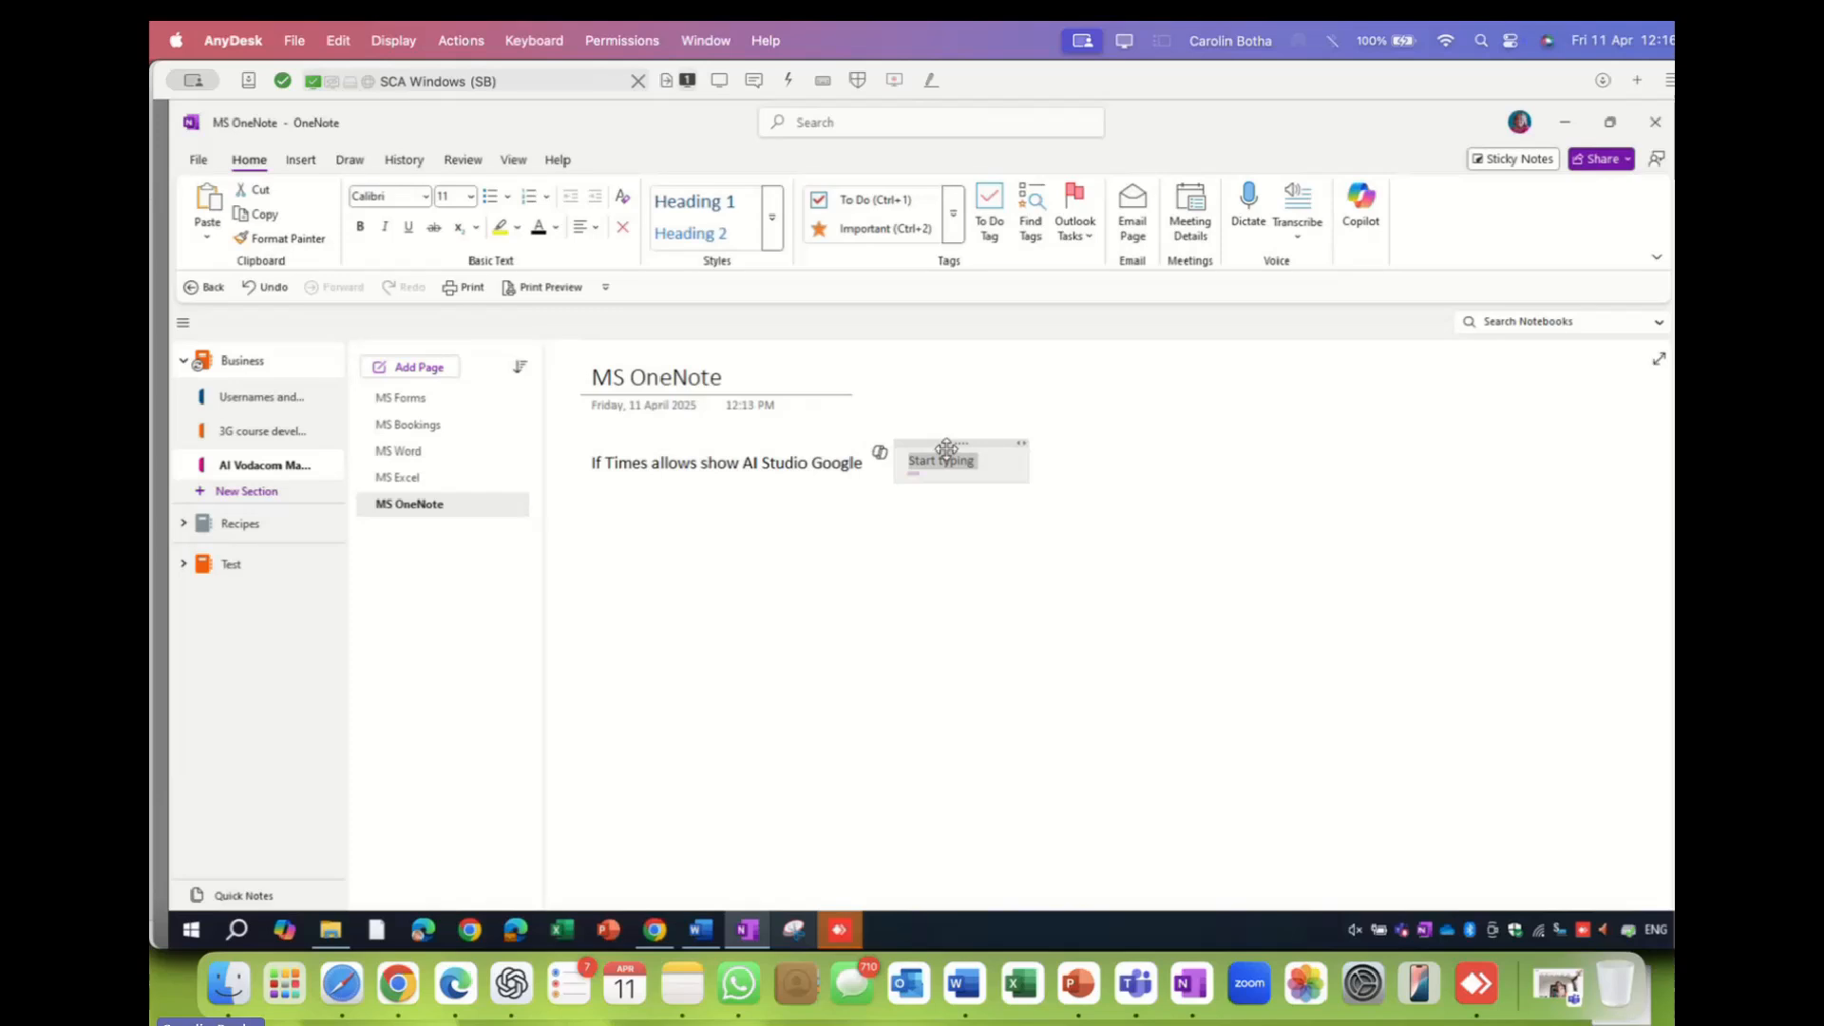
click(1069, 507)
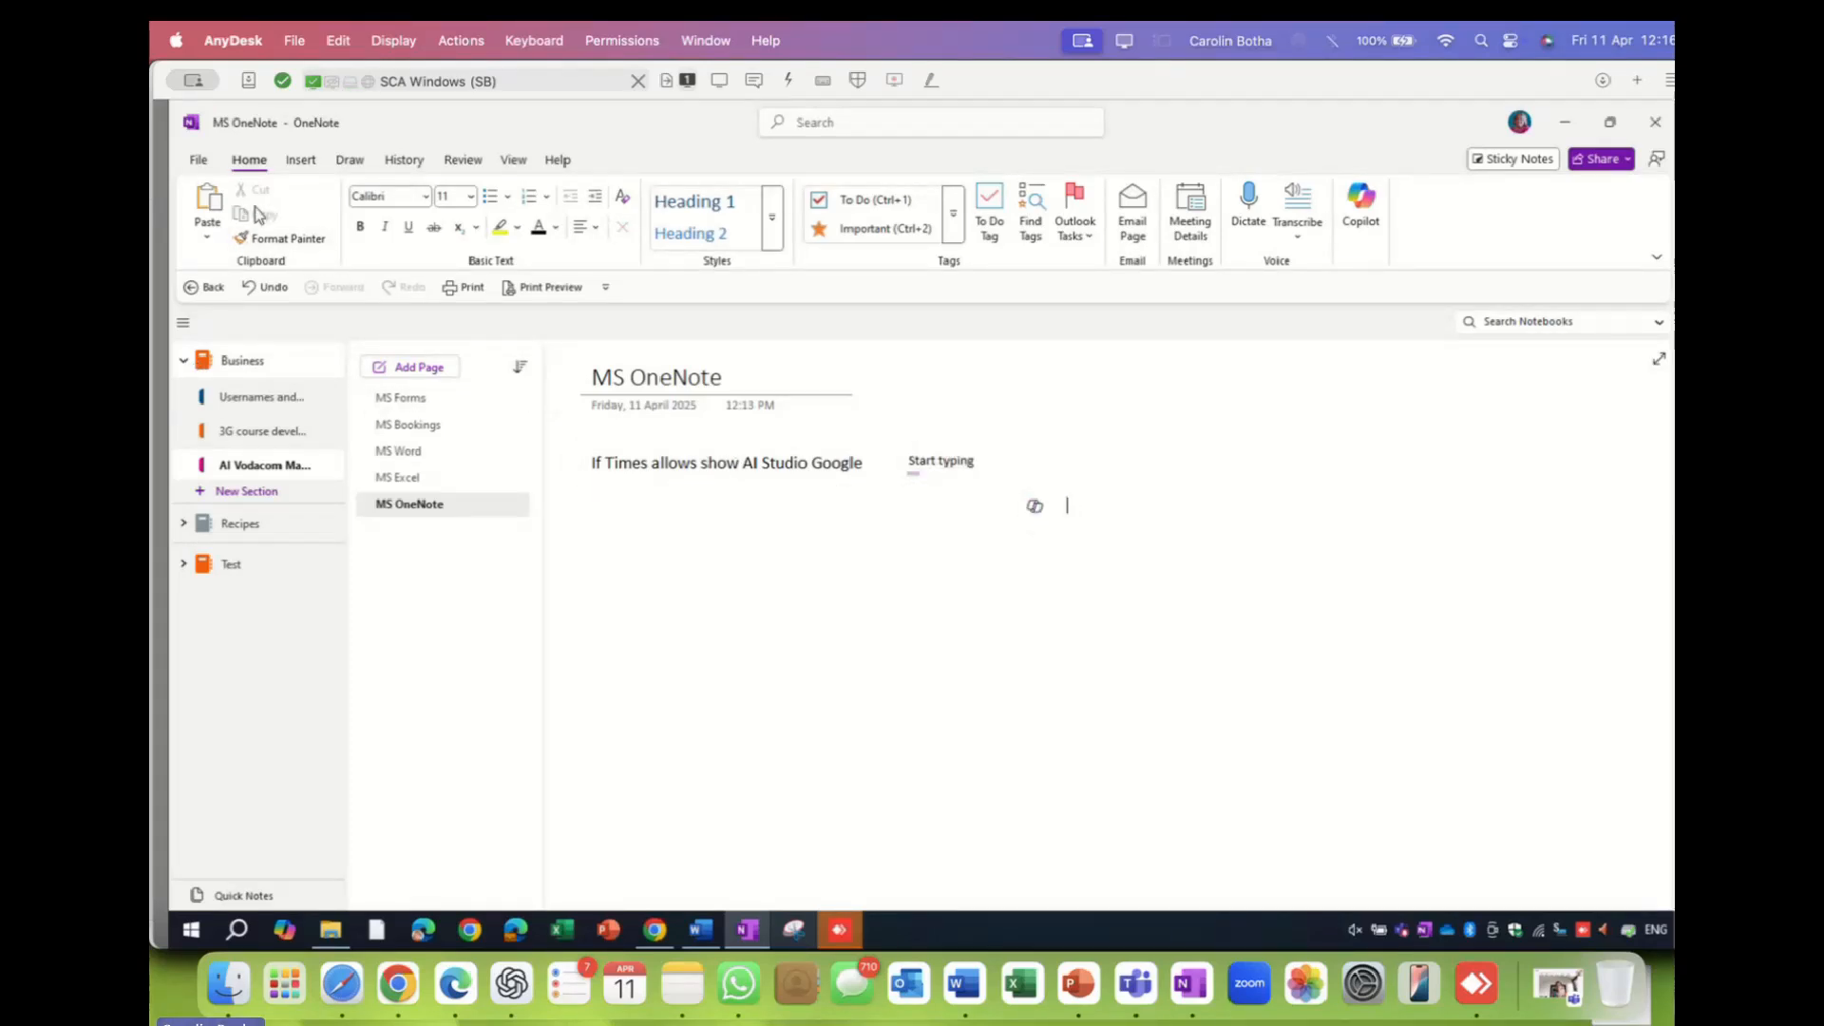
- Look over the Insert tab's Transcribe and Copilot options without using them
click(309, 163)
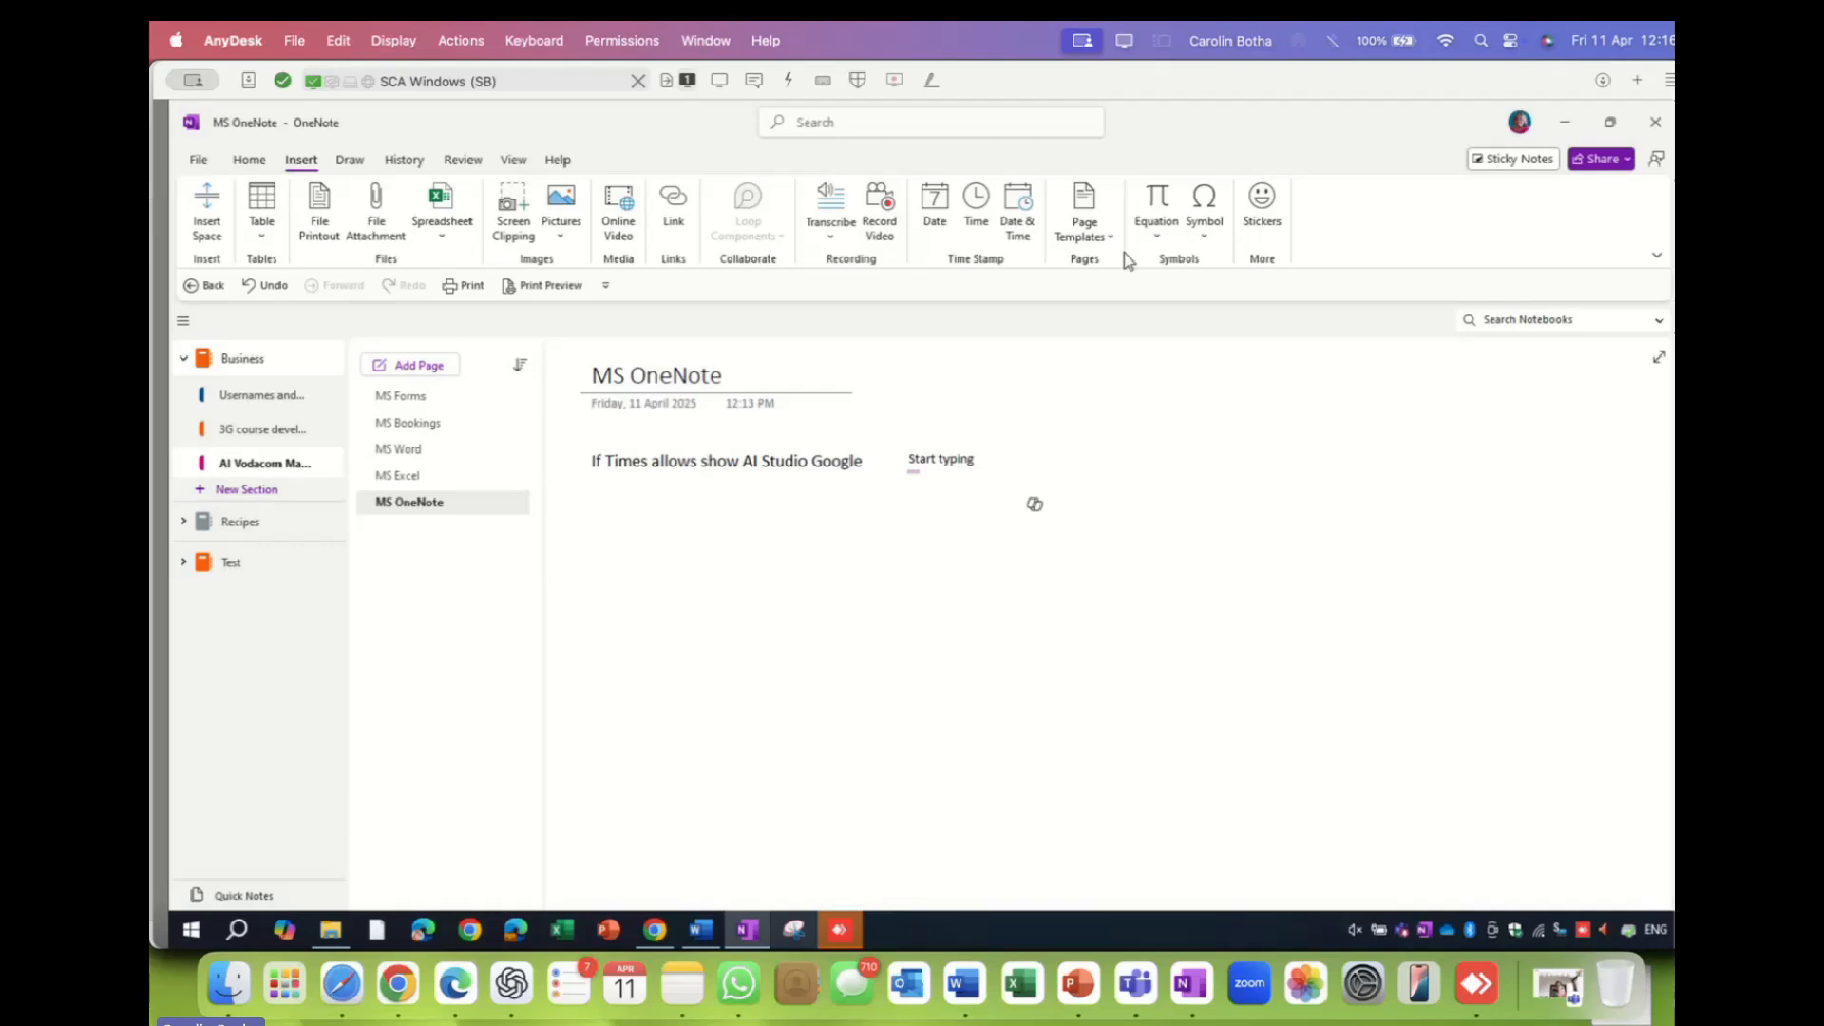
click(848, 236)
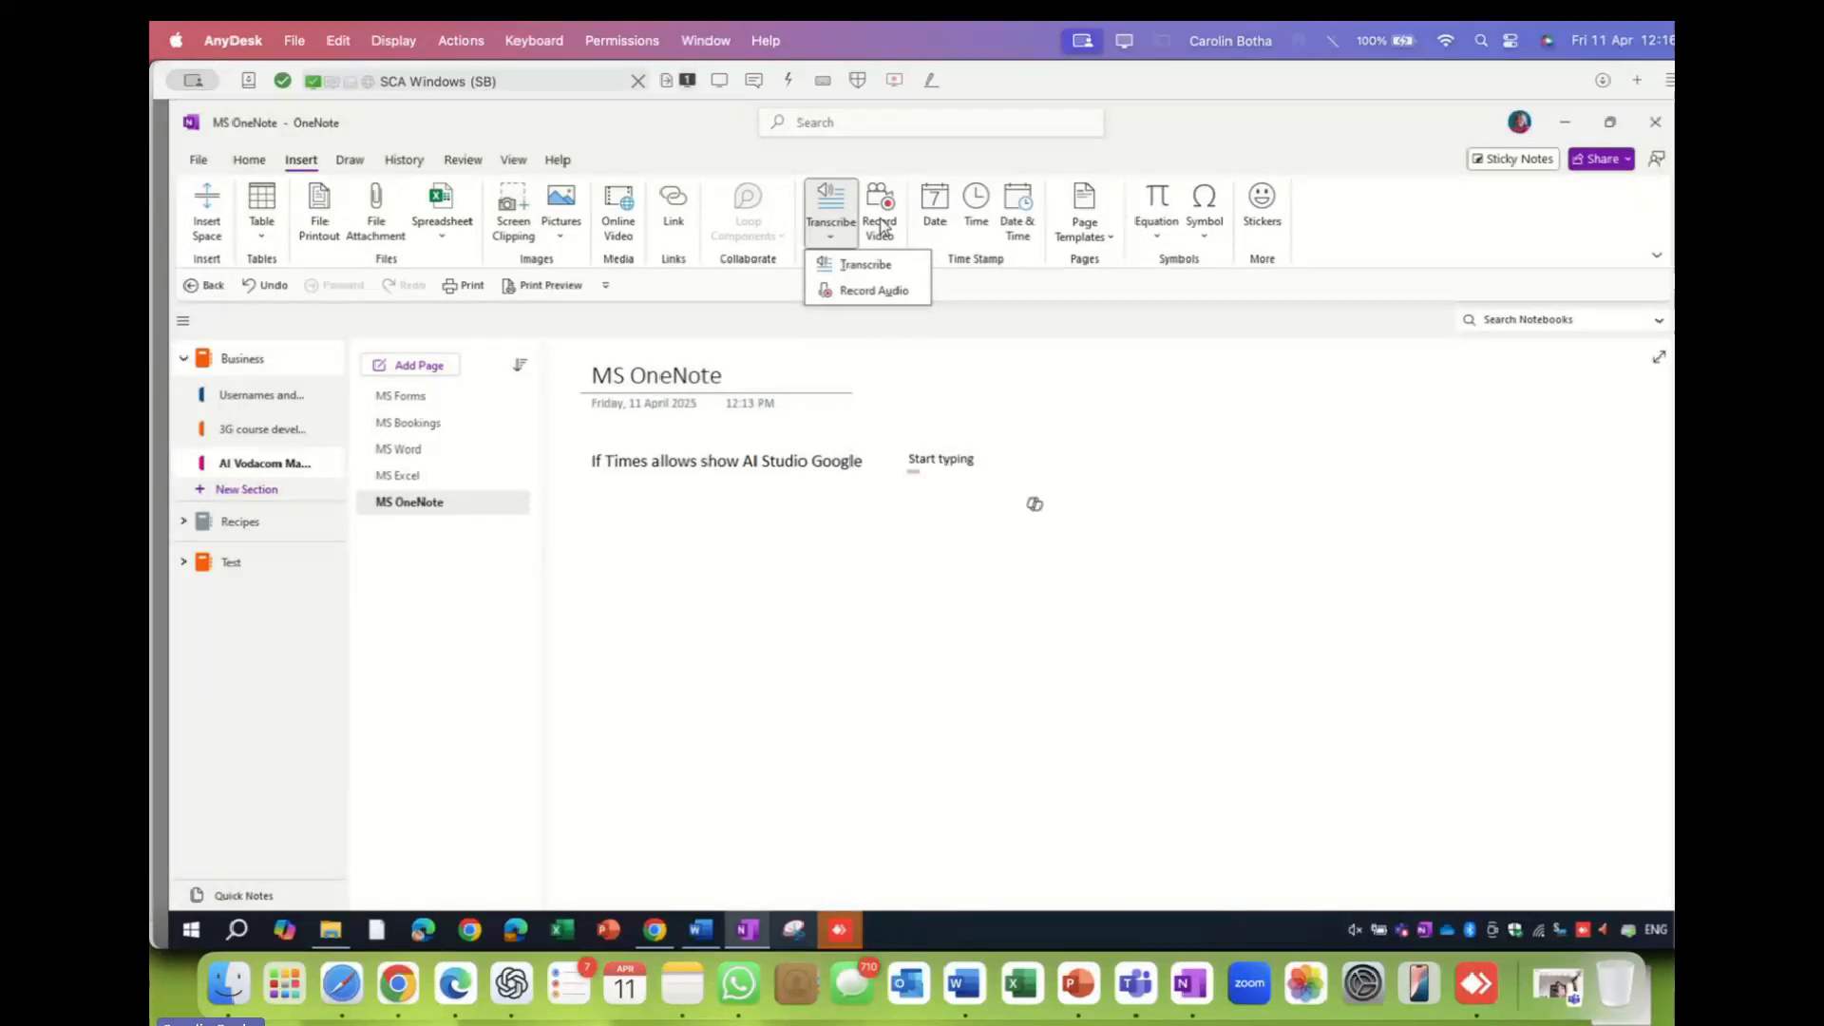
click(1049, 353)
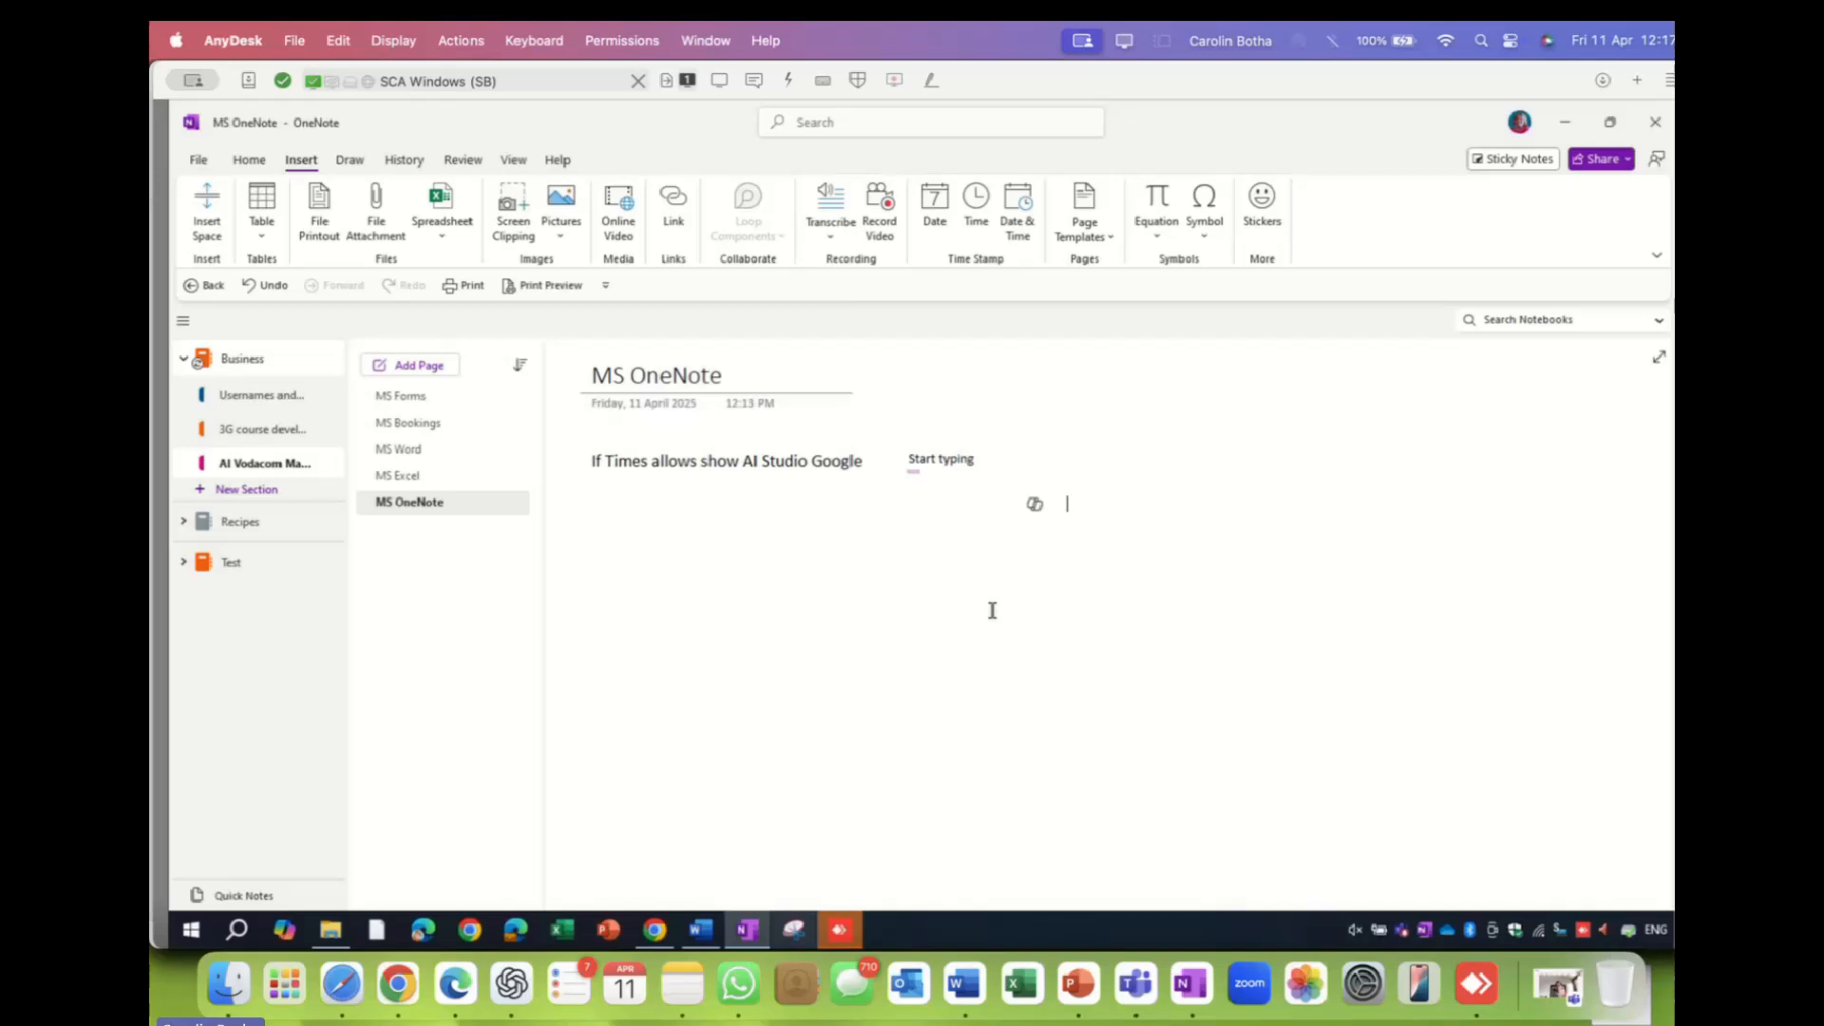
click(1079, 489)
click(1060, 504)
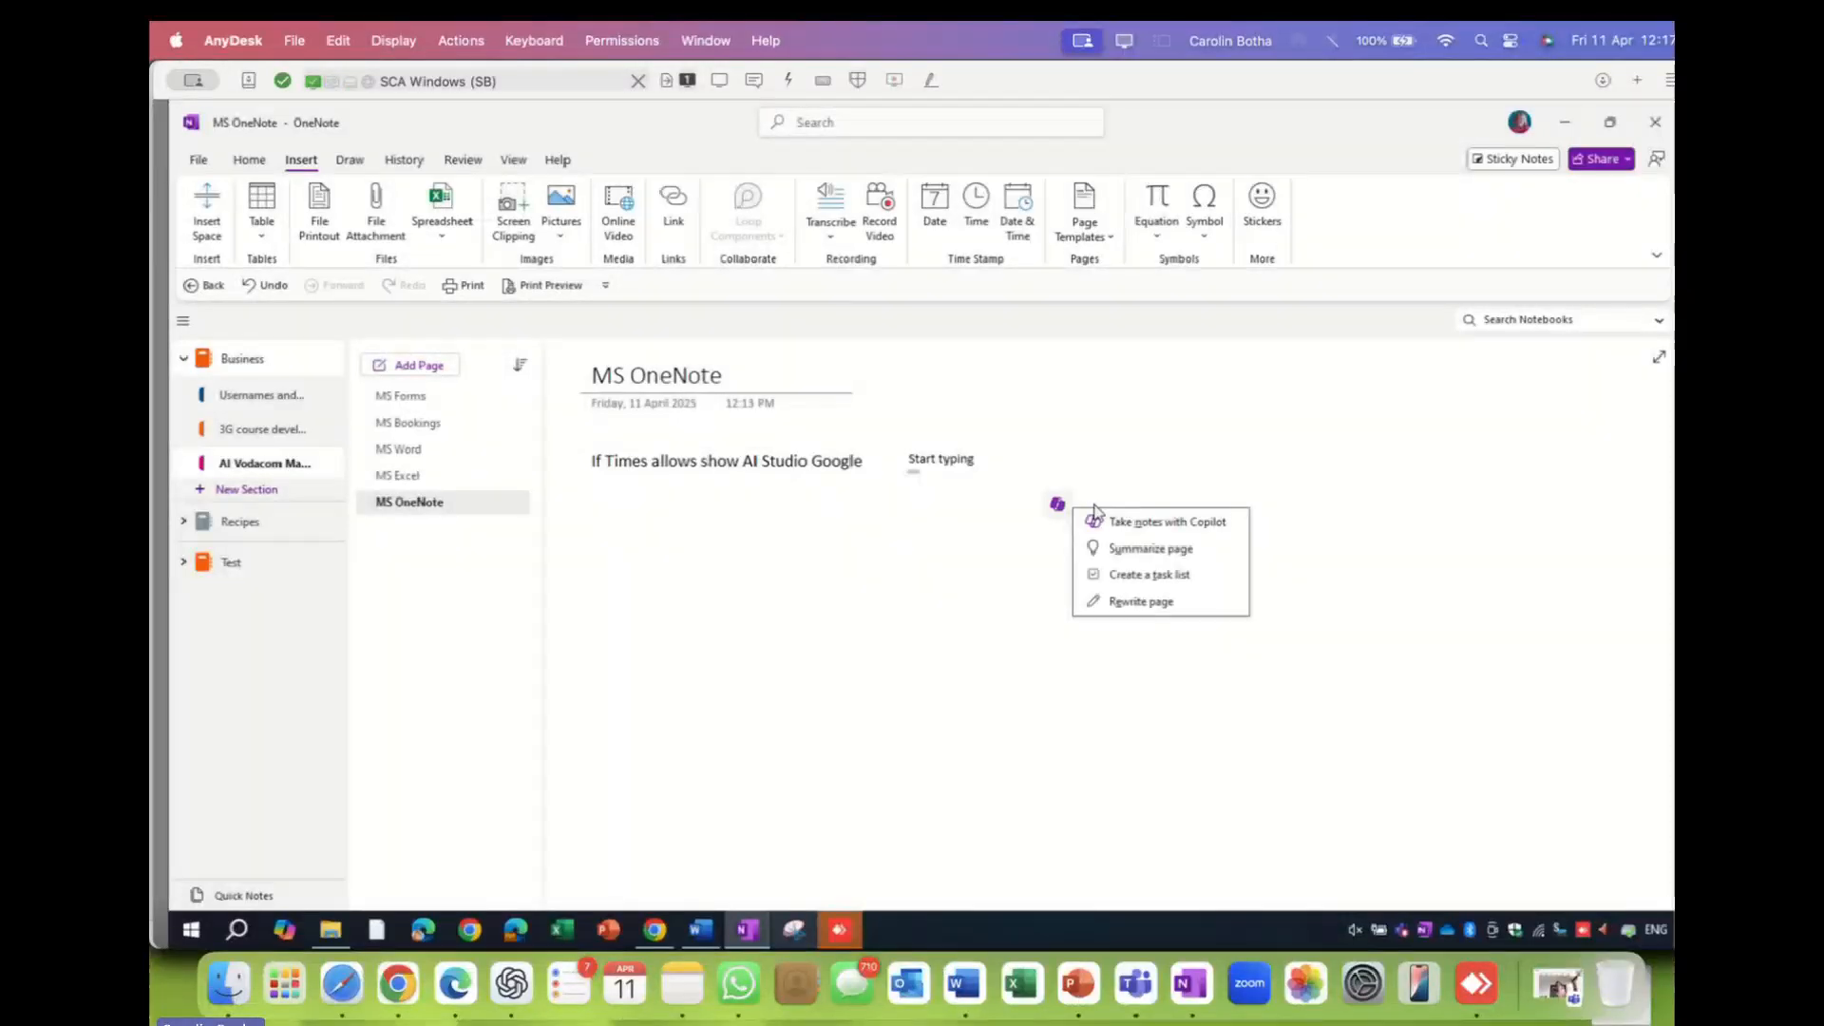
click(1113, 484)
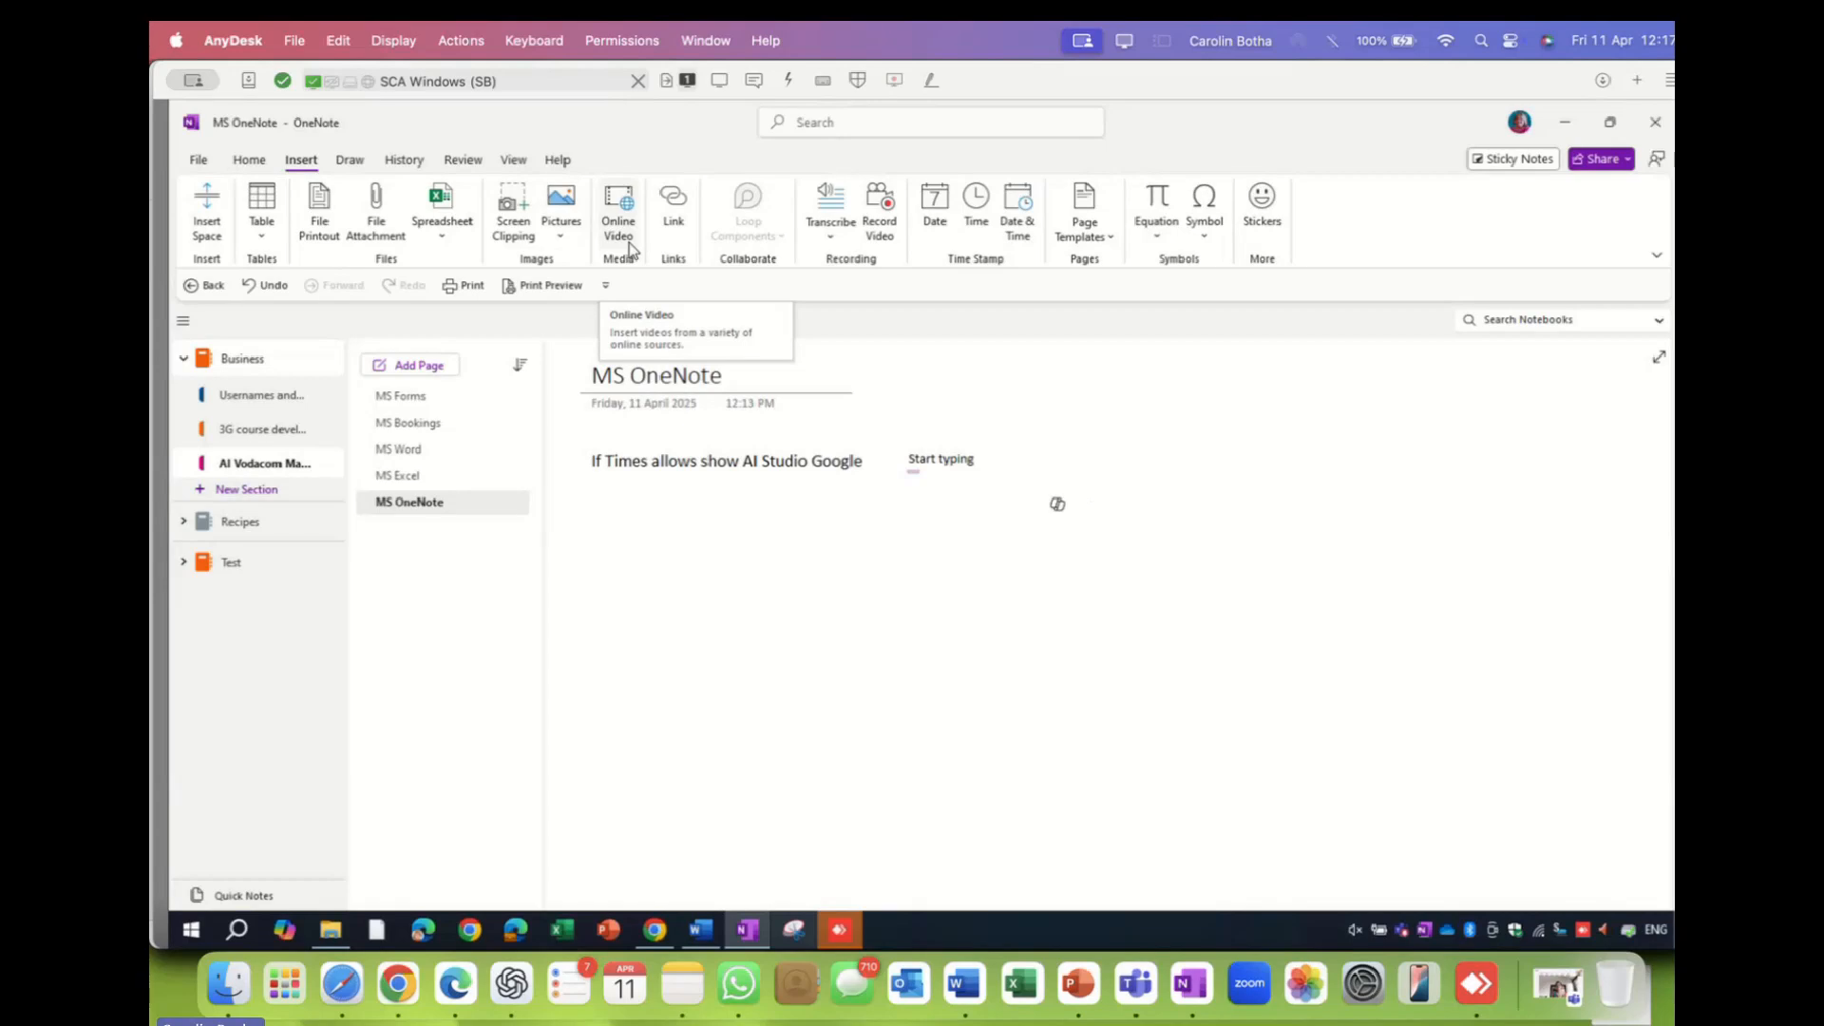
- Browse the Pictures options without inserting, then expand the Recipes notebook
click(562, 243)
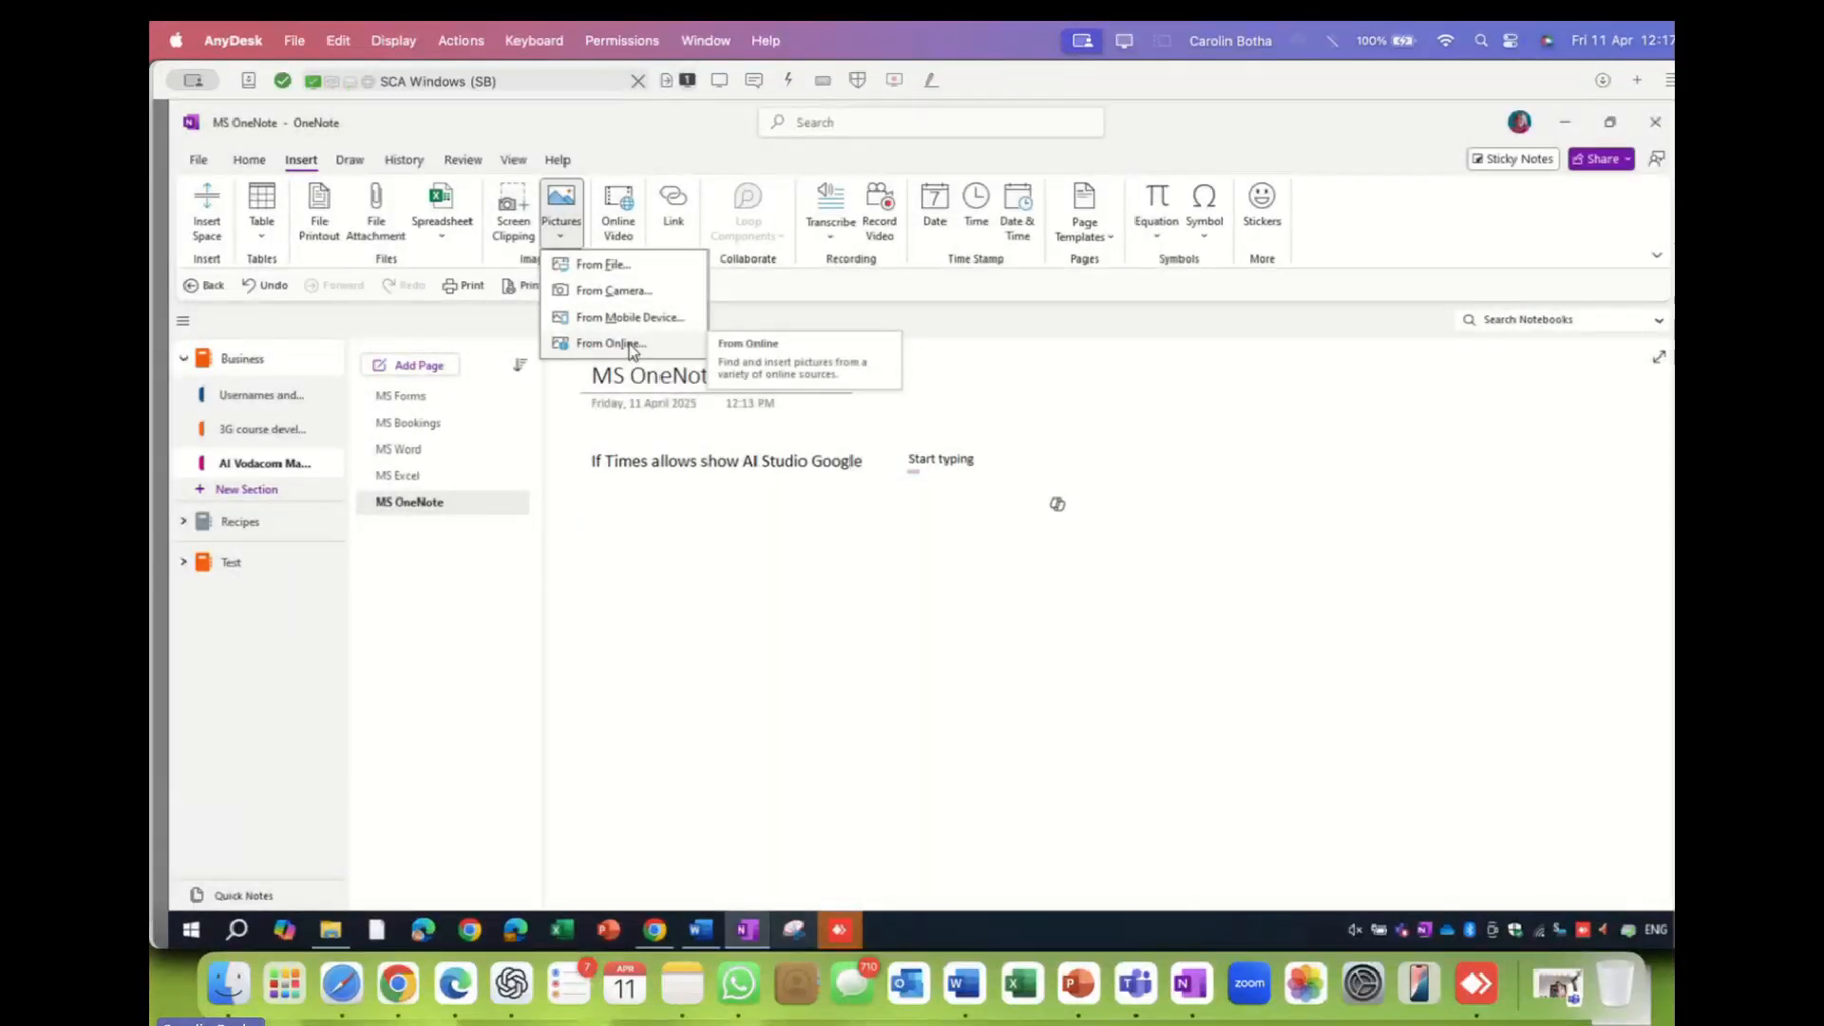
click(673, 590)
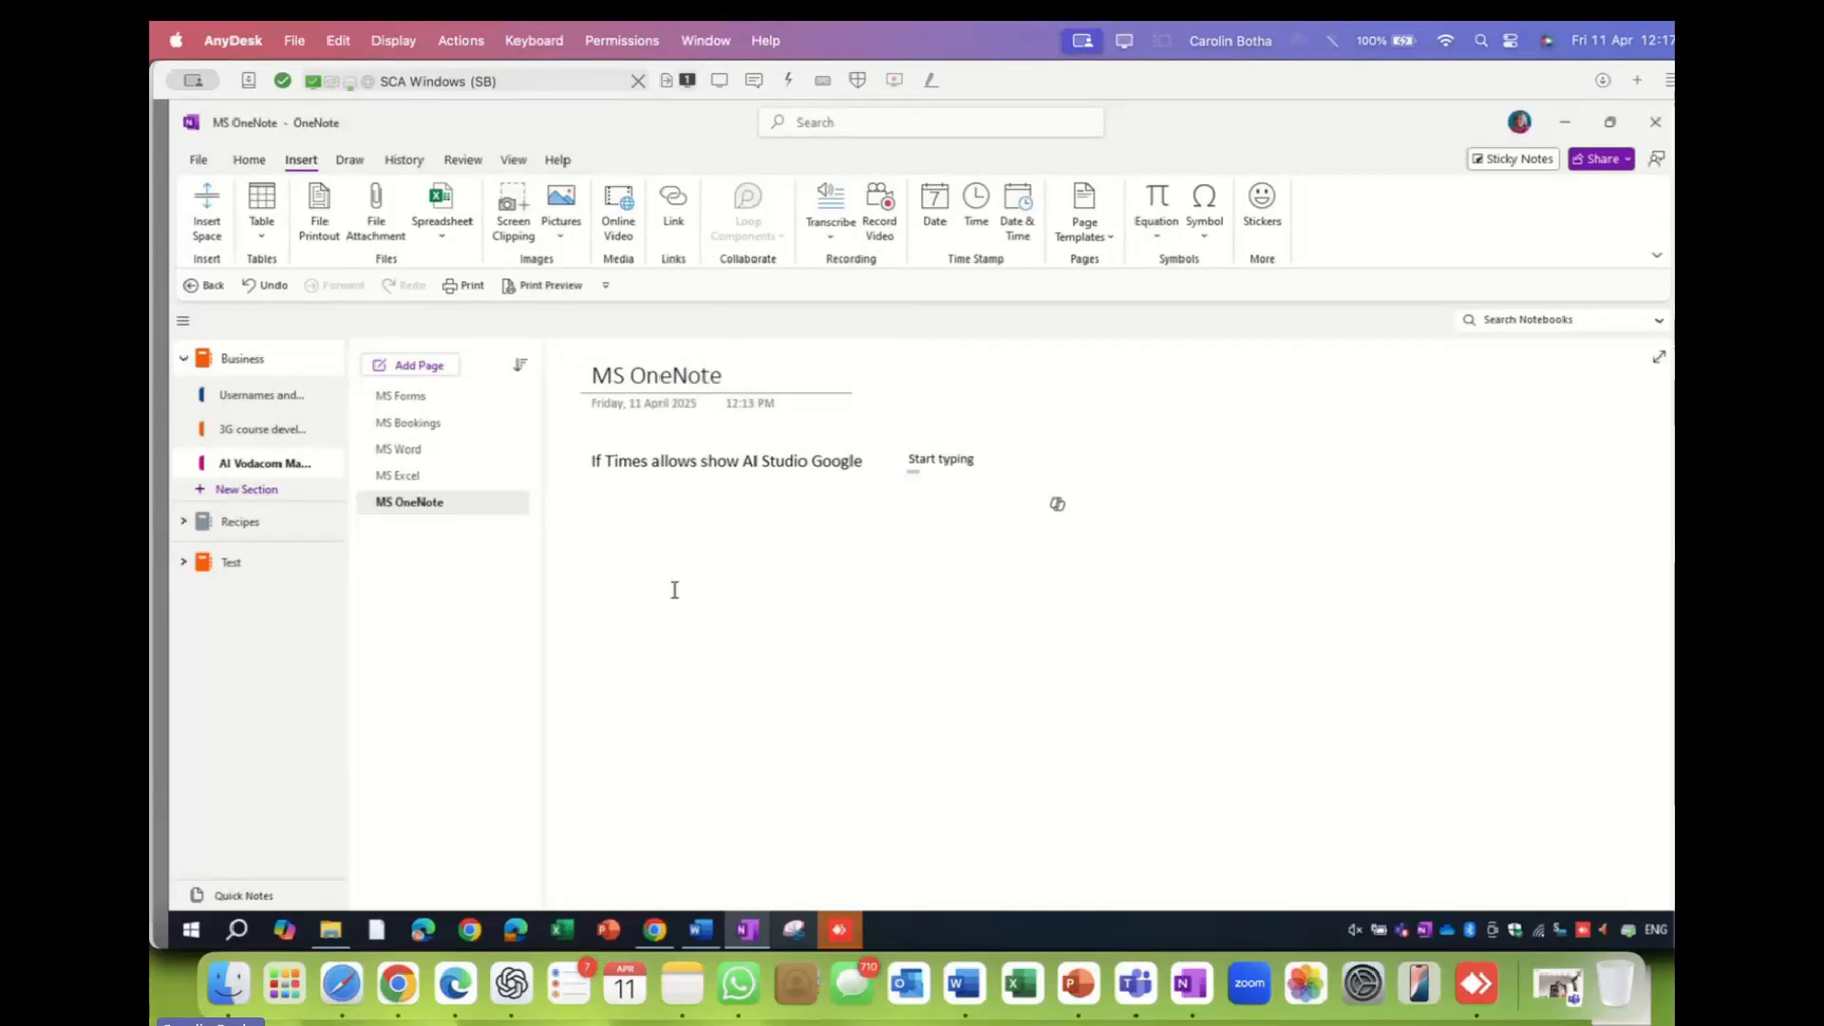
click(199, 523)
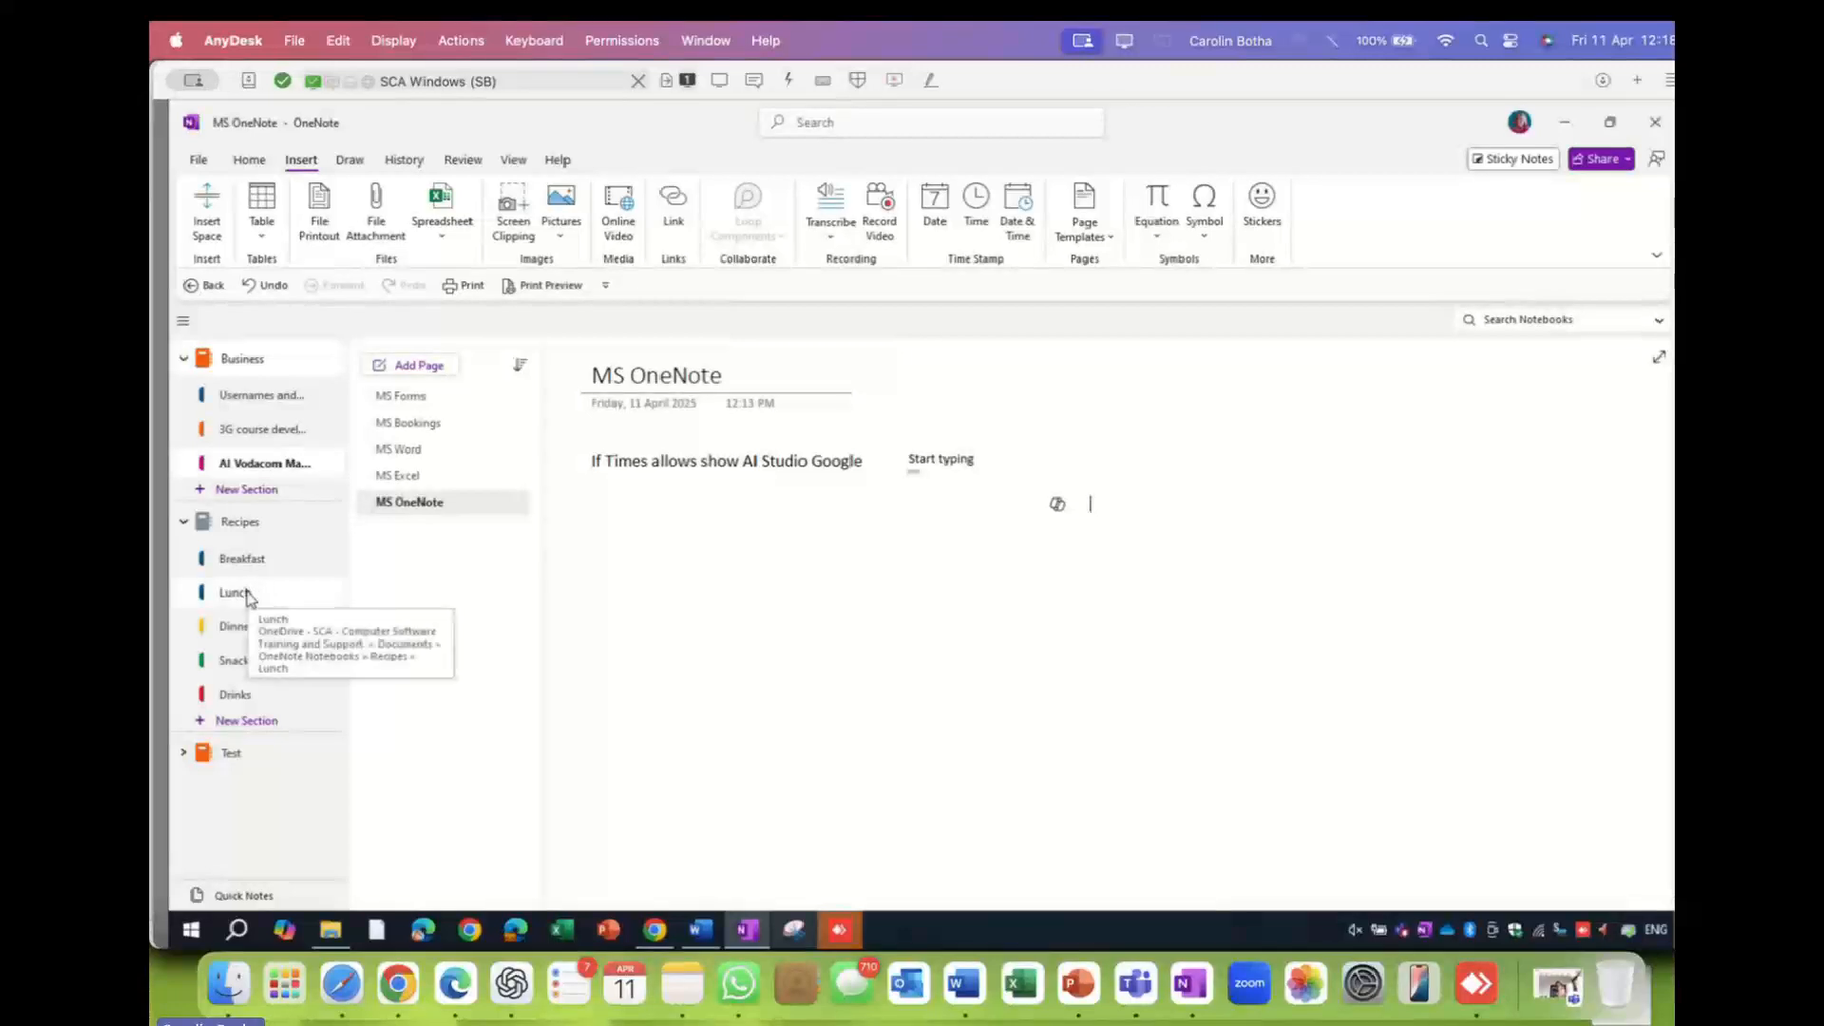
- Open the Drinks section's Smoothie page and place the cursor beside the recipe
click(244, 669)
click(240, 701)
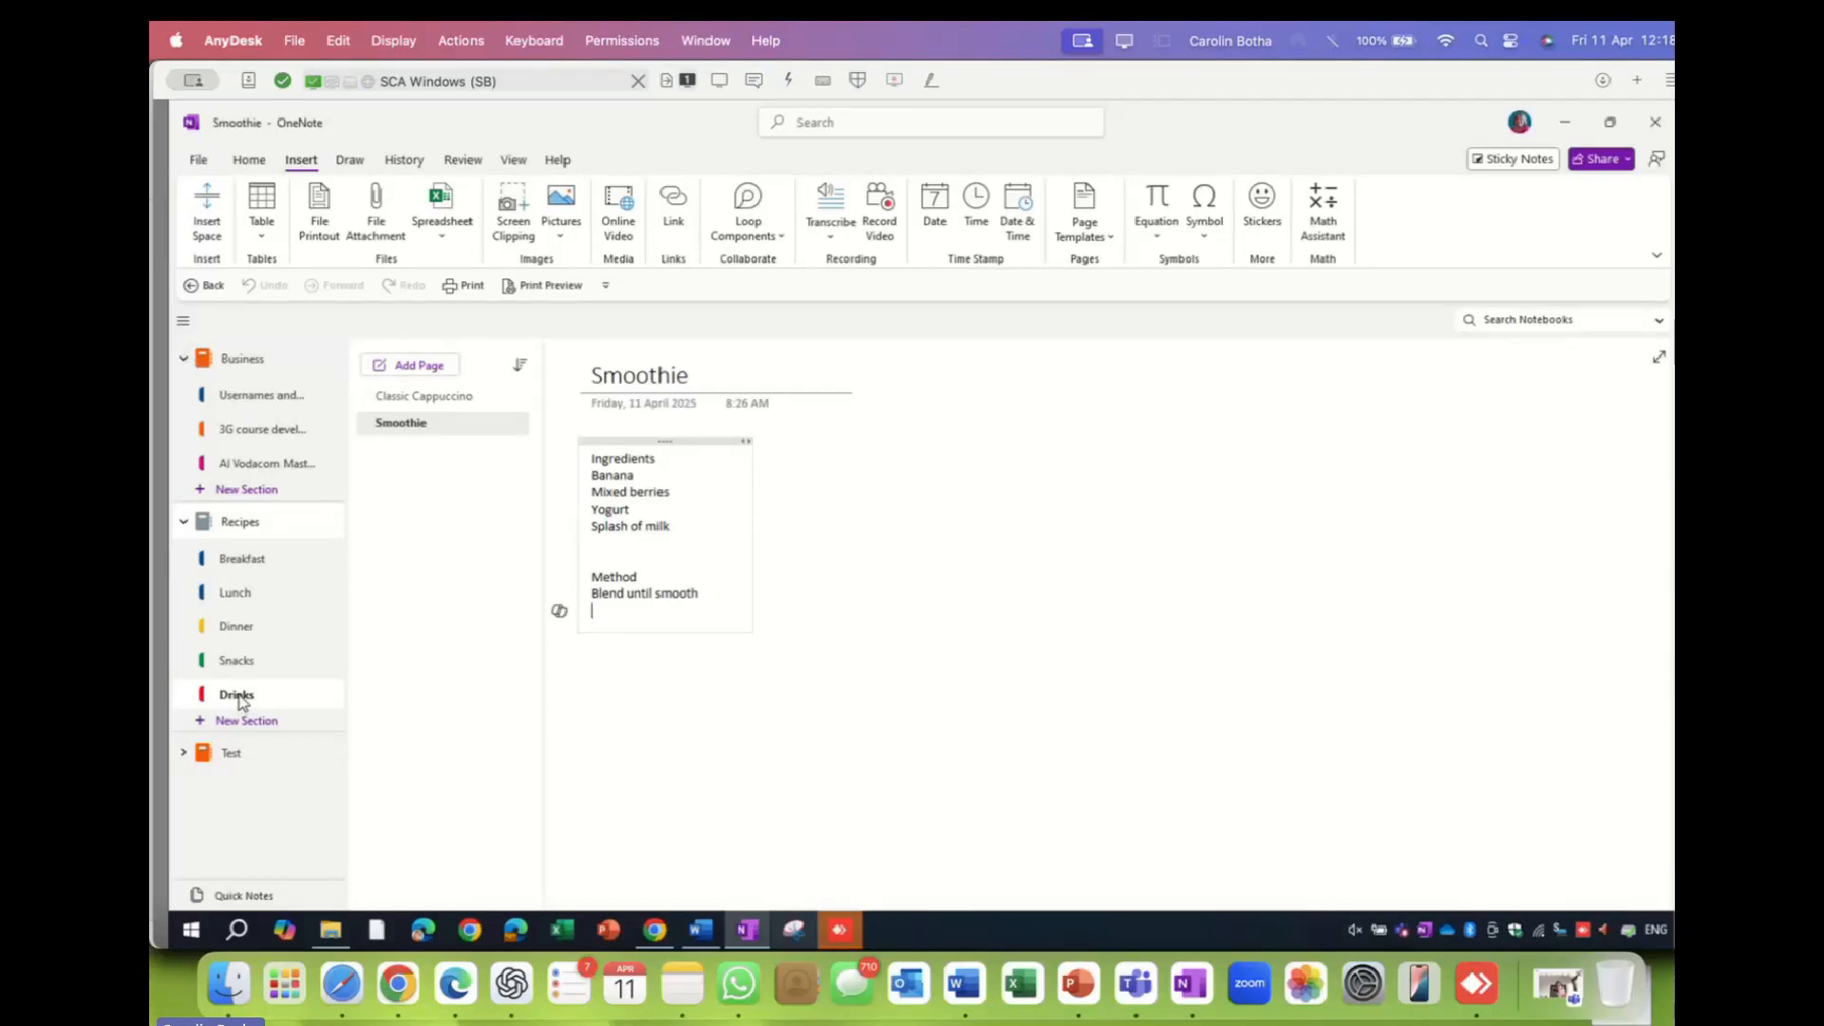
click(855, 452)
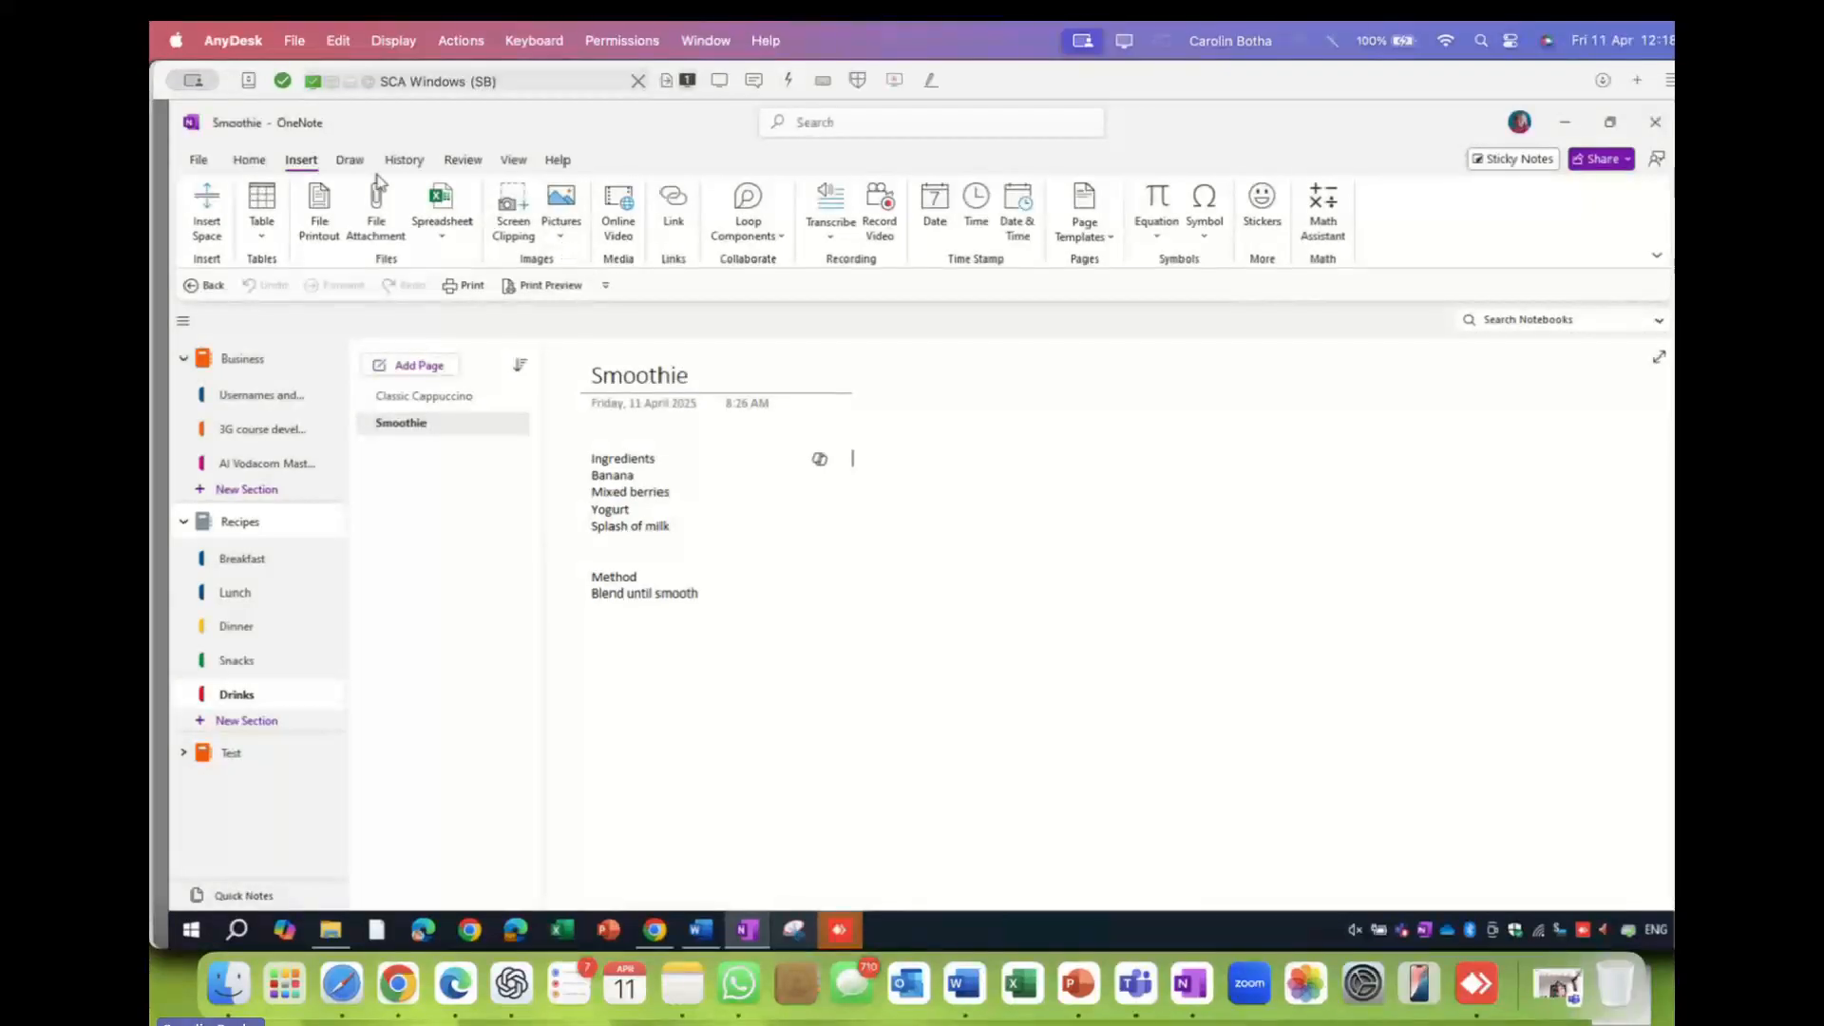
- Search online pictures on Bing for 'smoothie' via Insert > Pictures > From Online
click(945, 484)
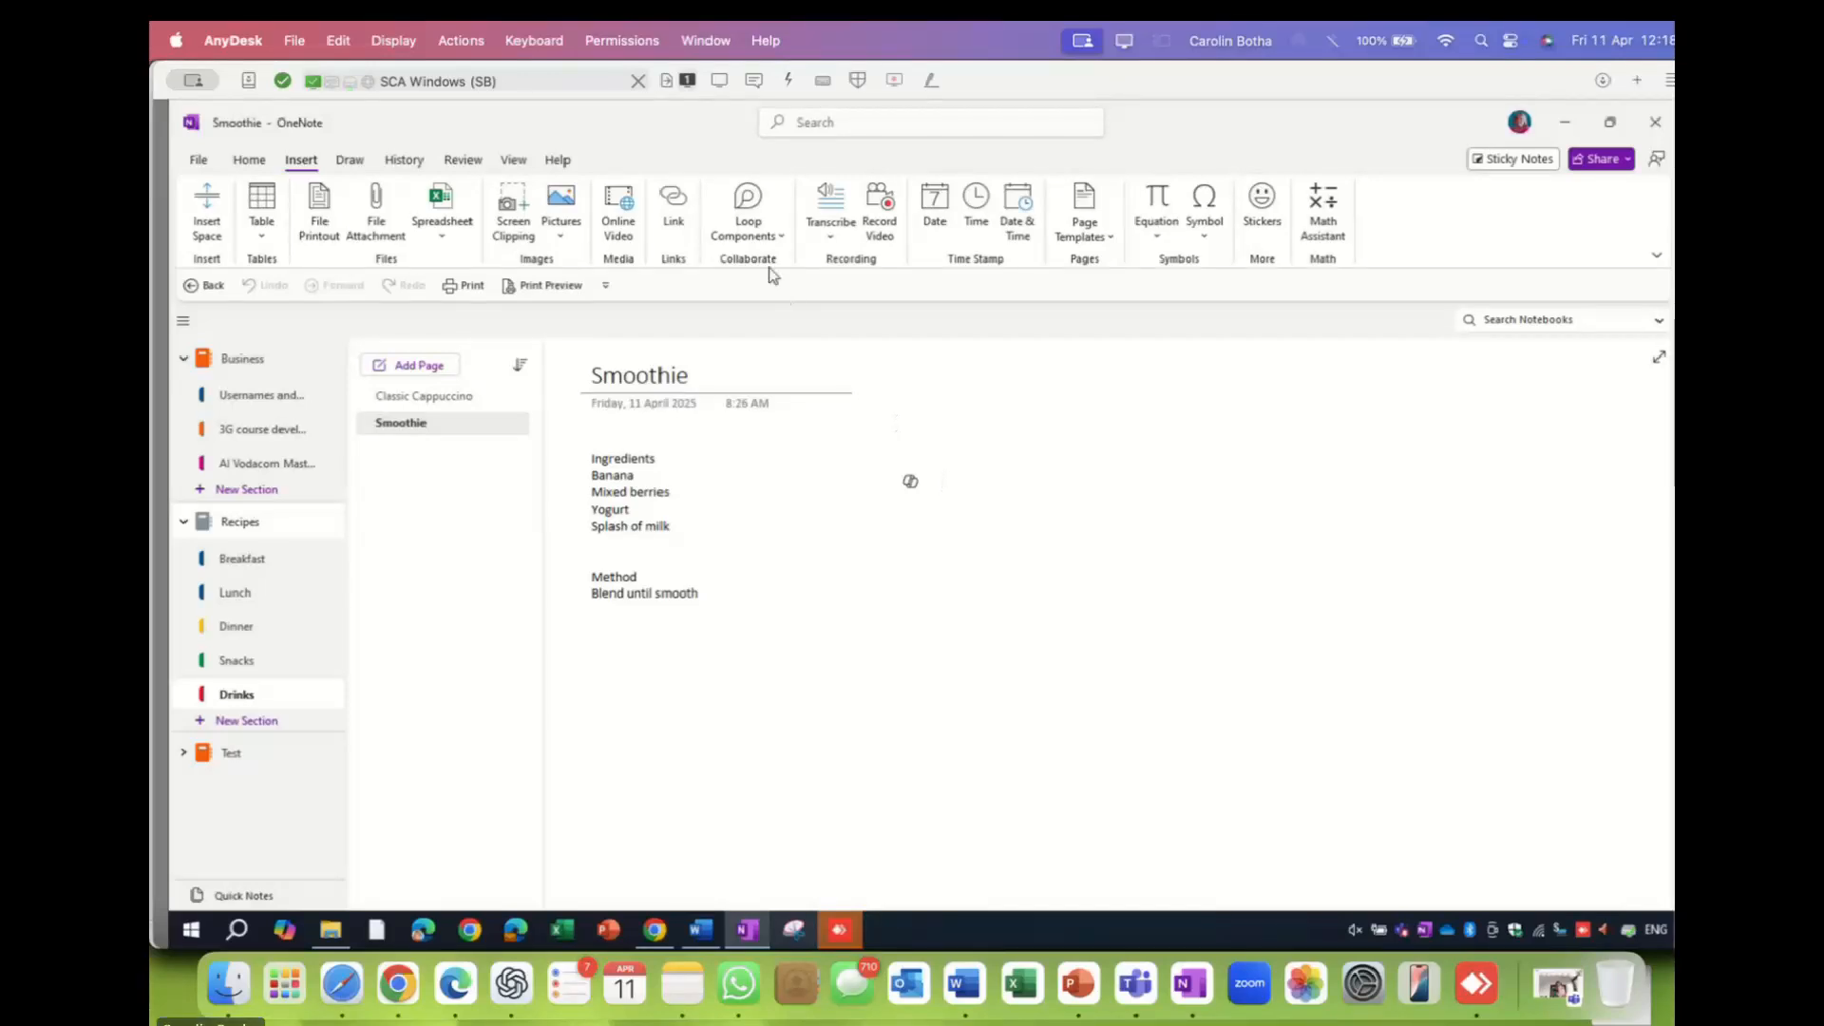
click(563, 240)
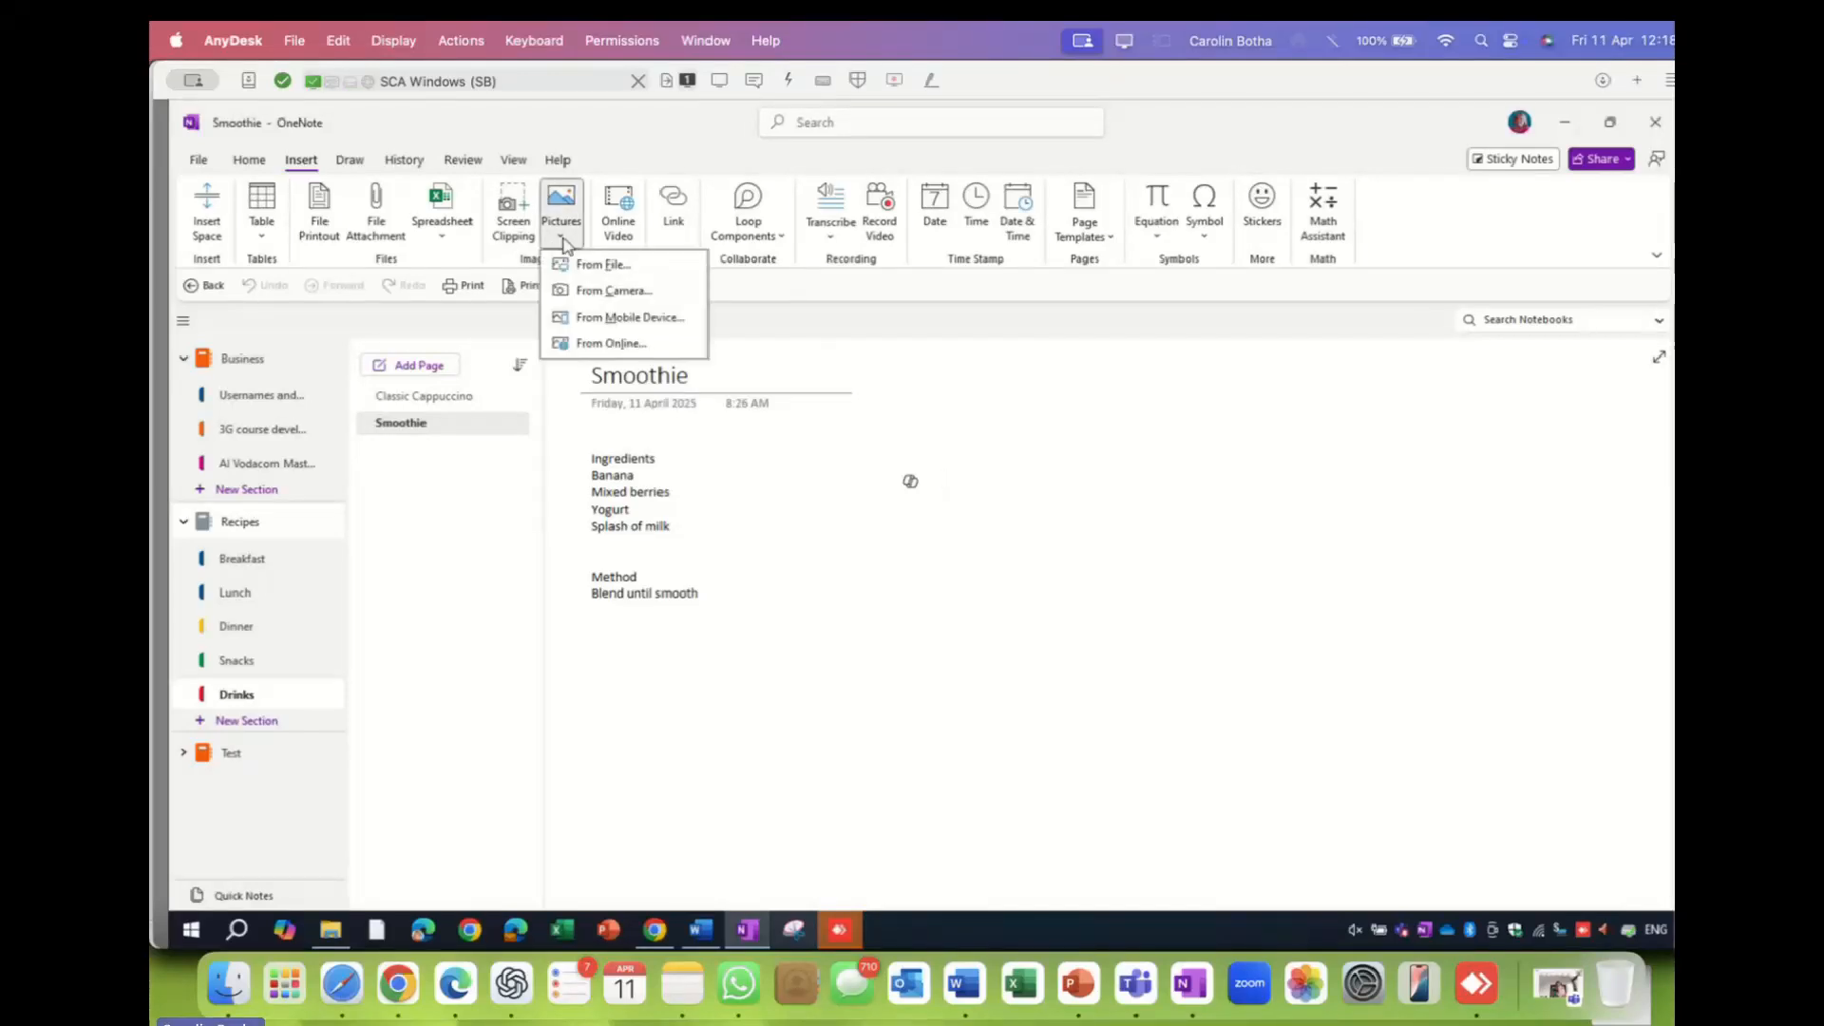
click(600, 344)
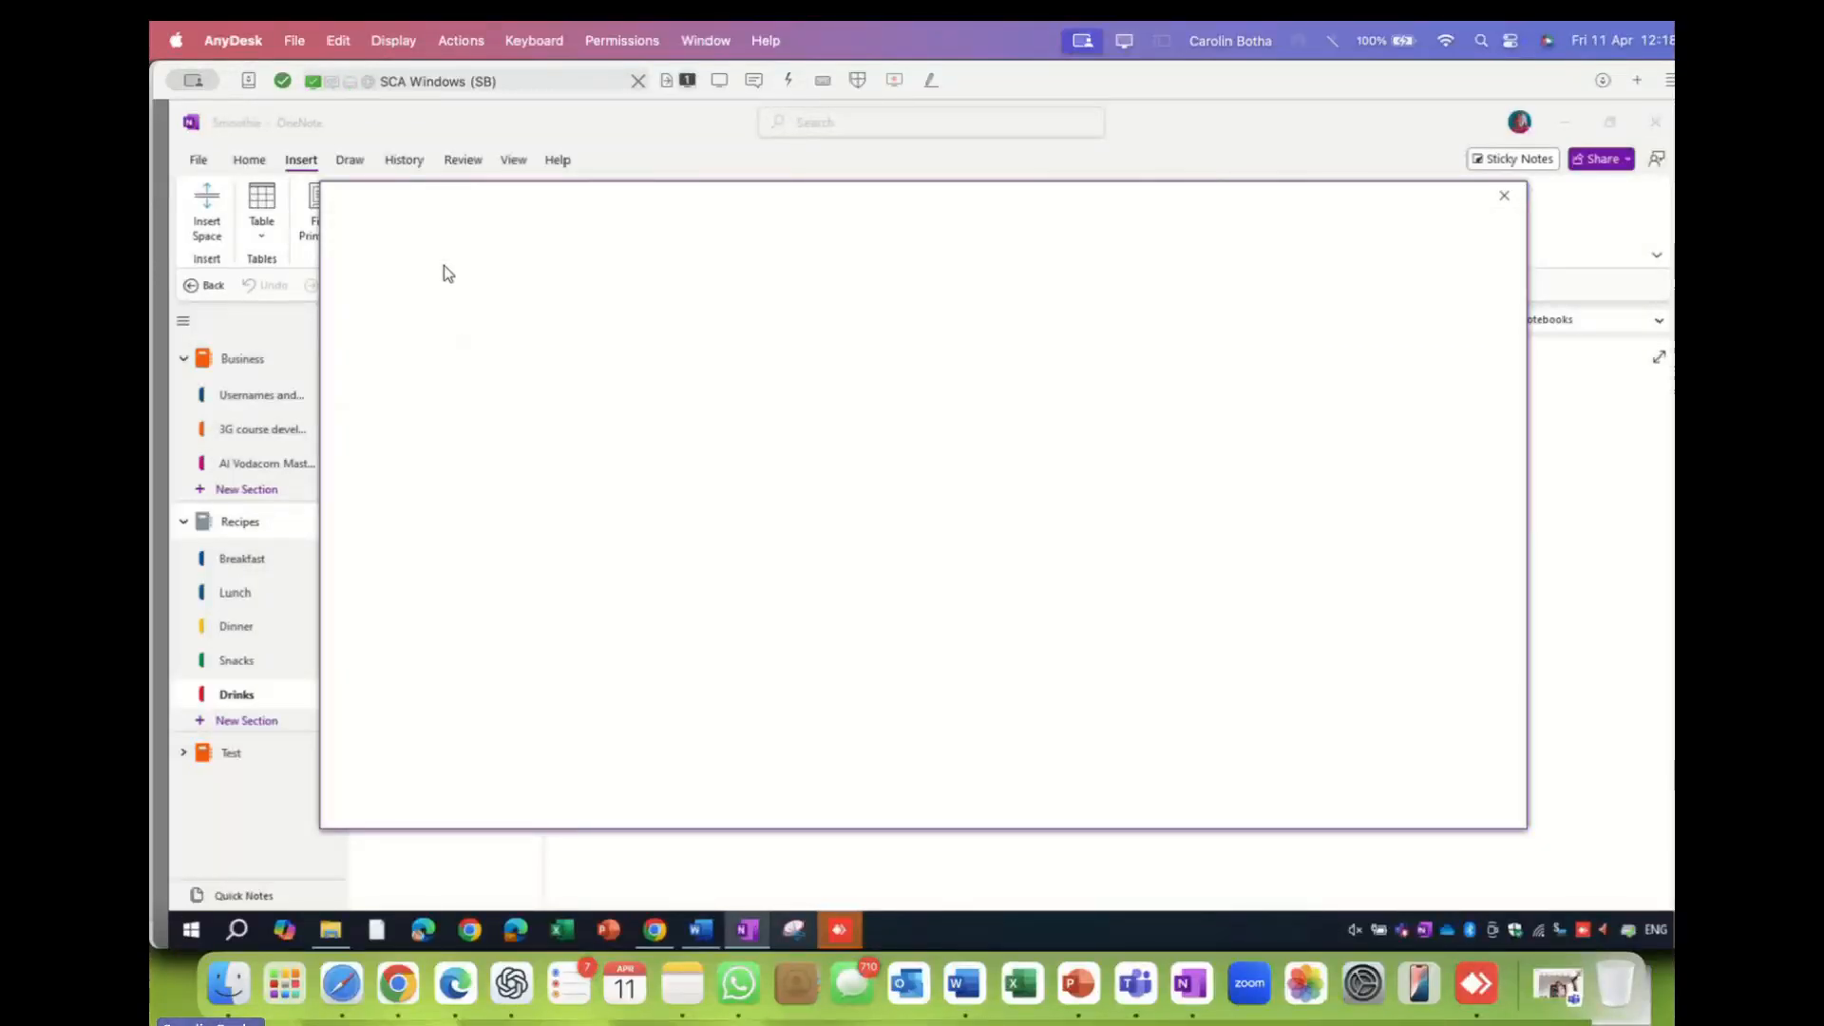
click(428, 285)
text(smo)
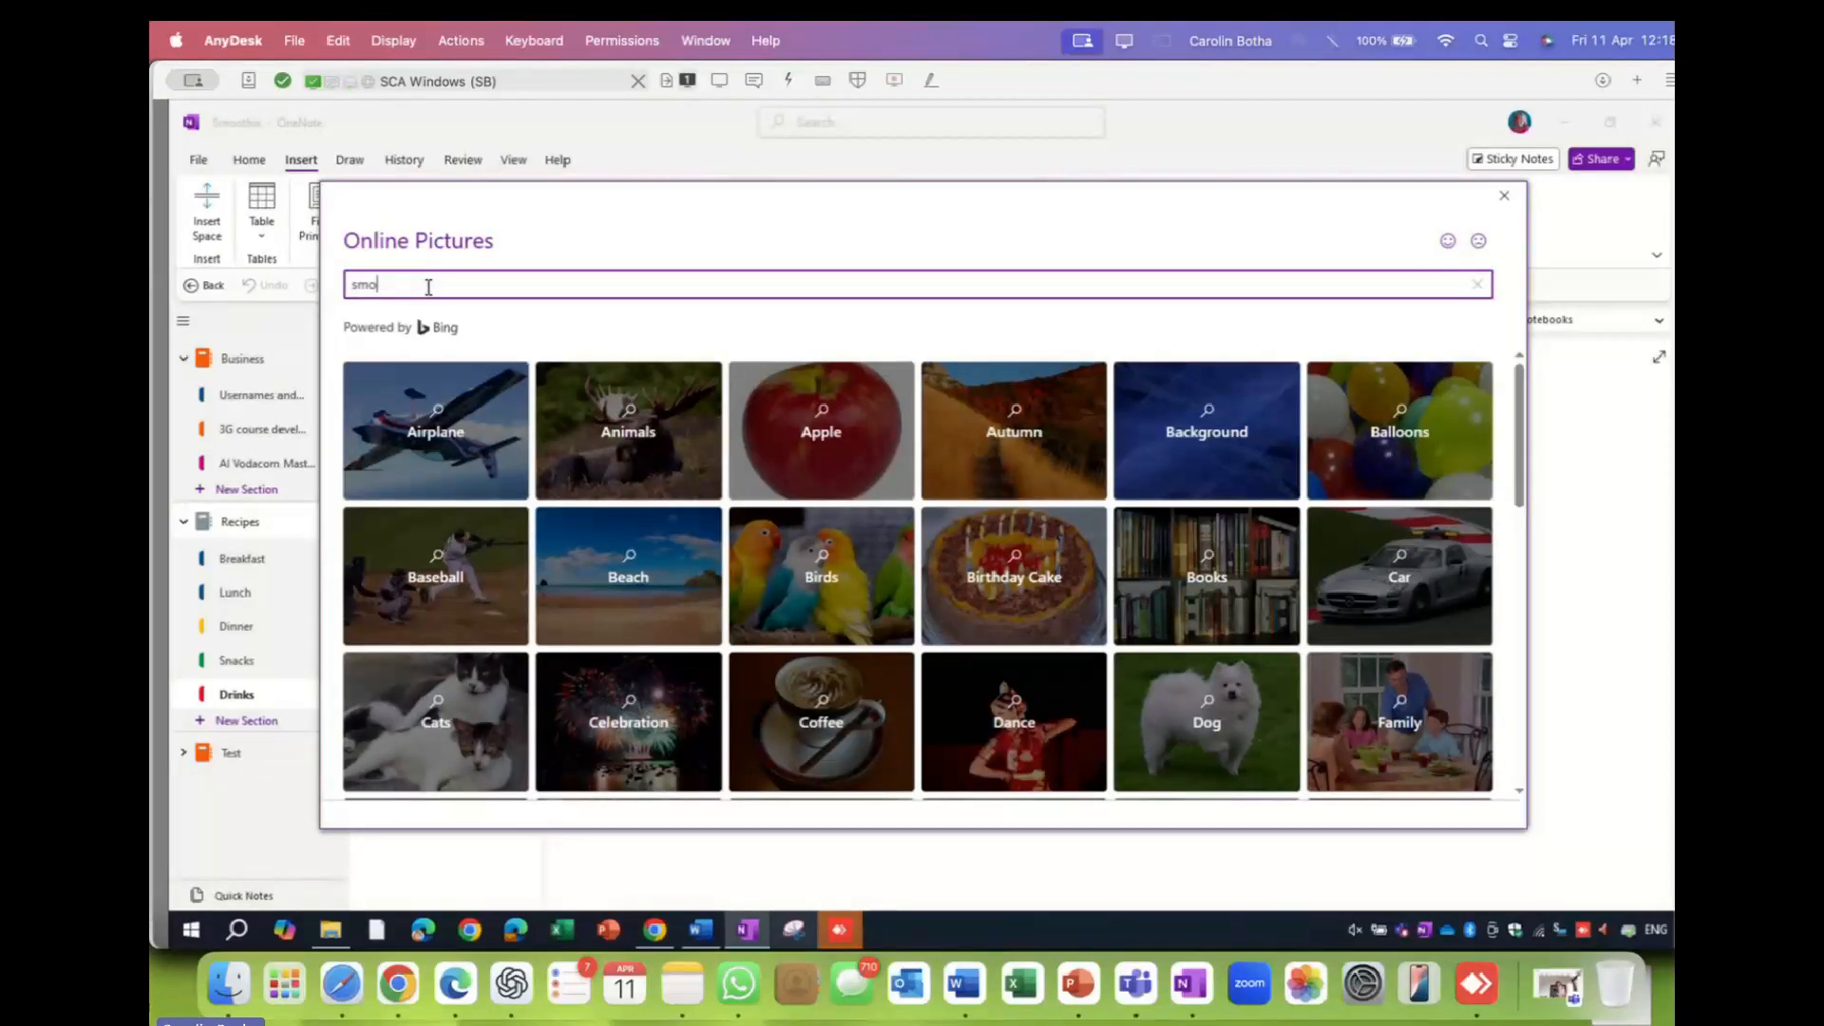
text(othie)
key(Return)
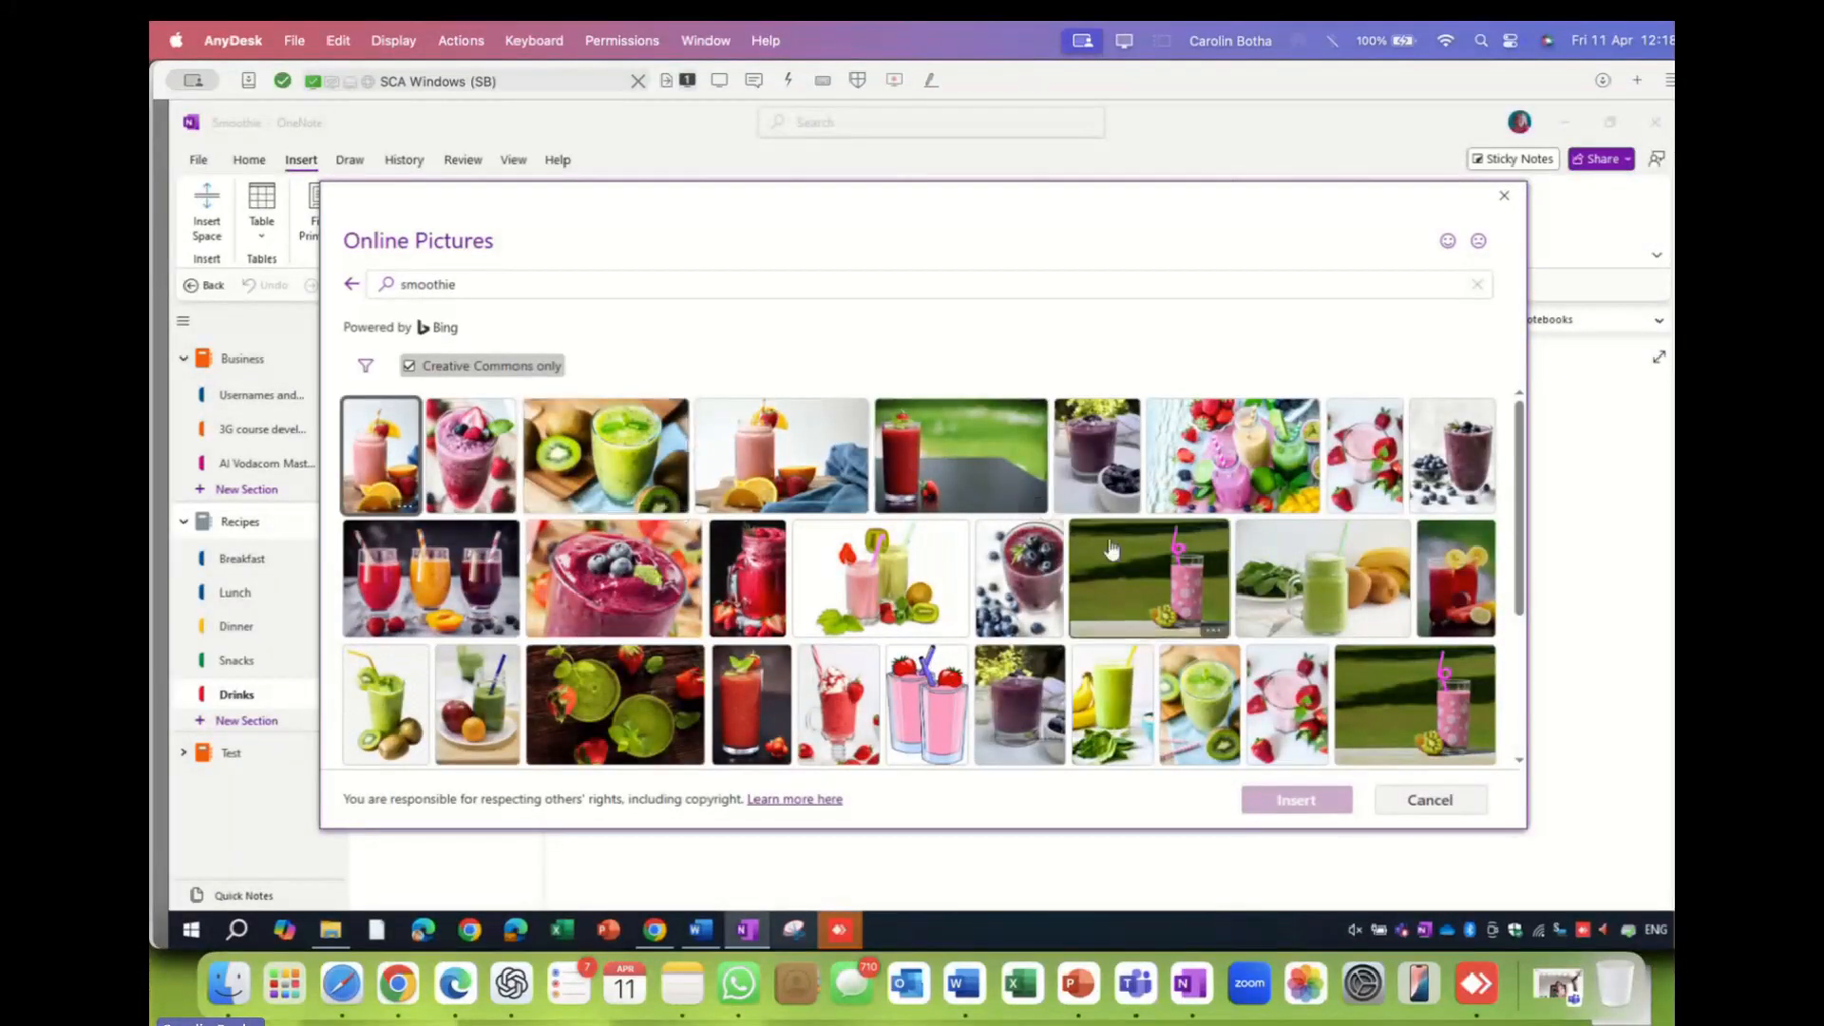
- Pick the fourth smoothie photo, try inserting it, then close the Online Pictures dialog
click(783, 465)
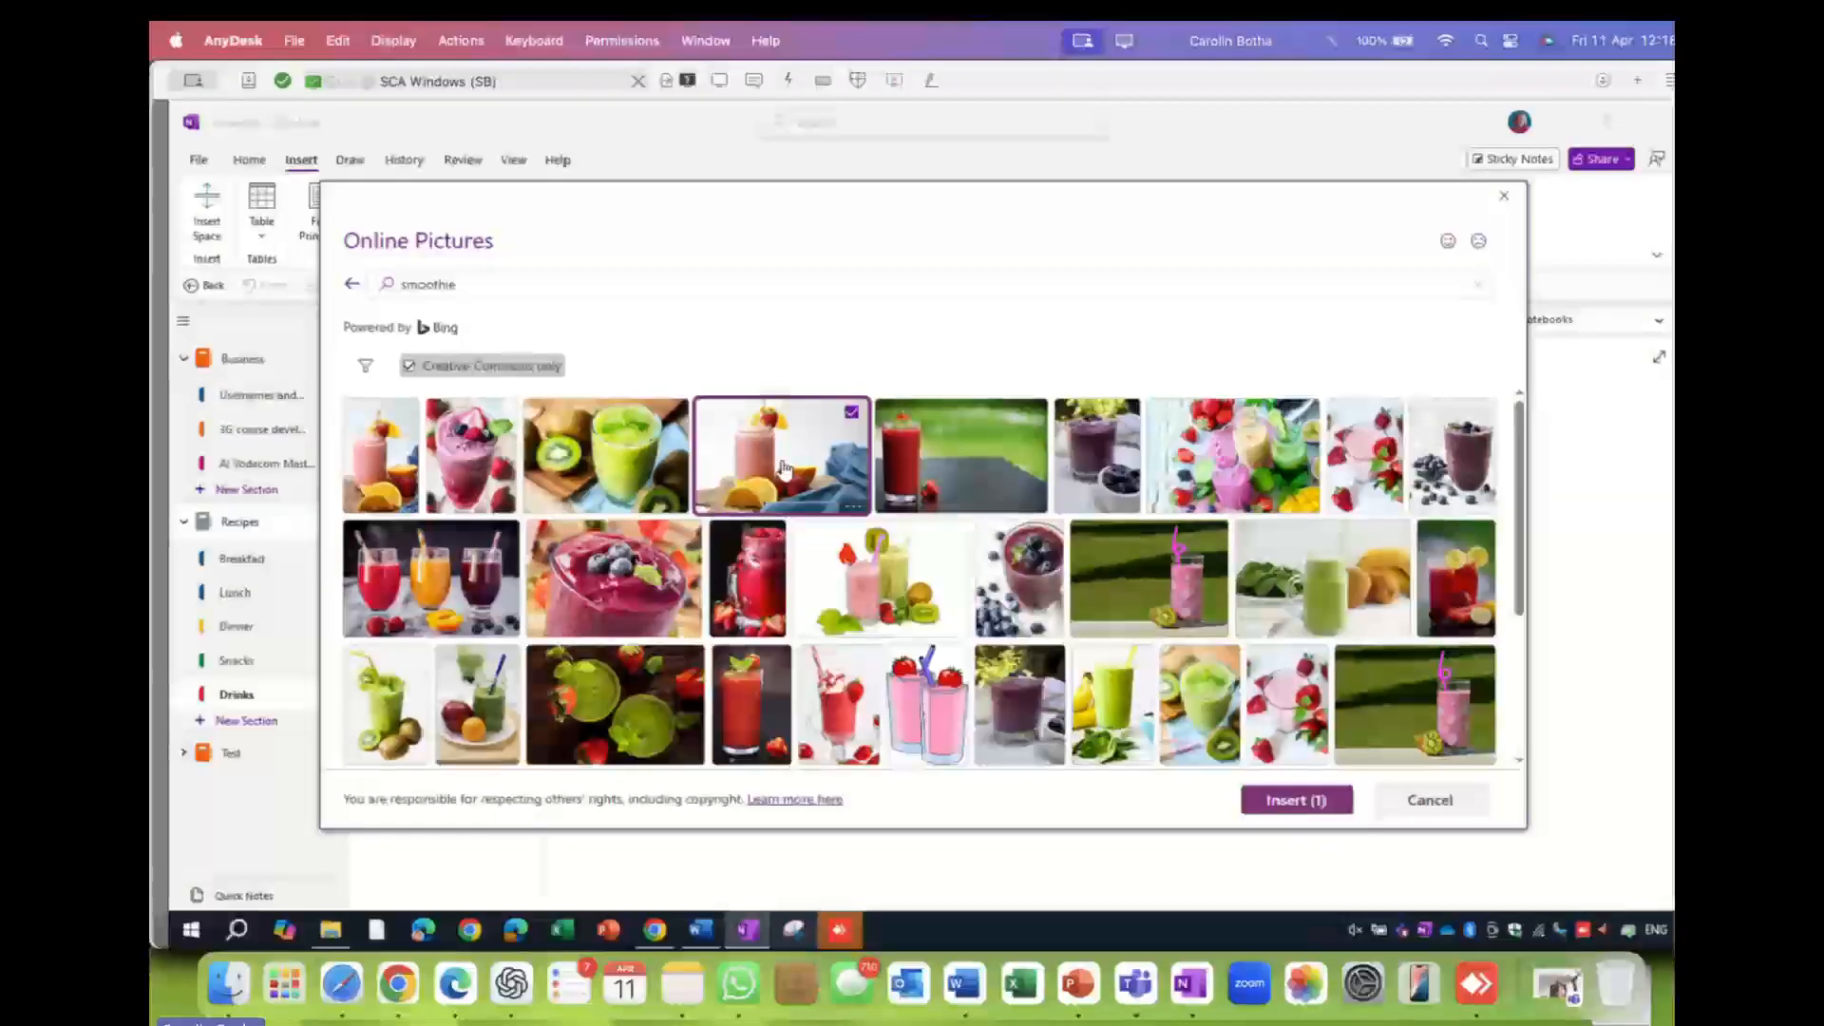
click(1310, 806)
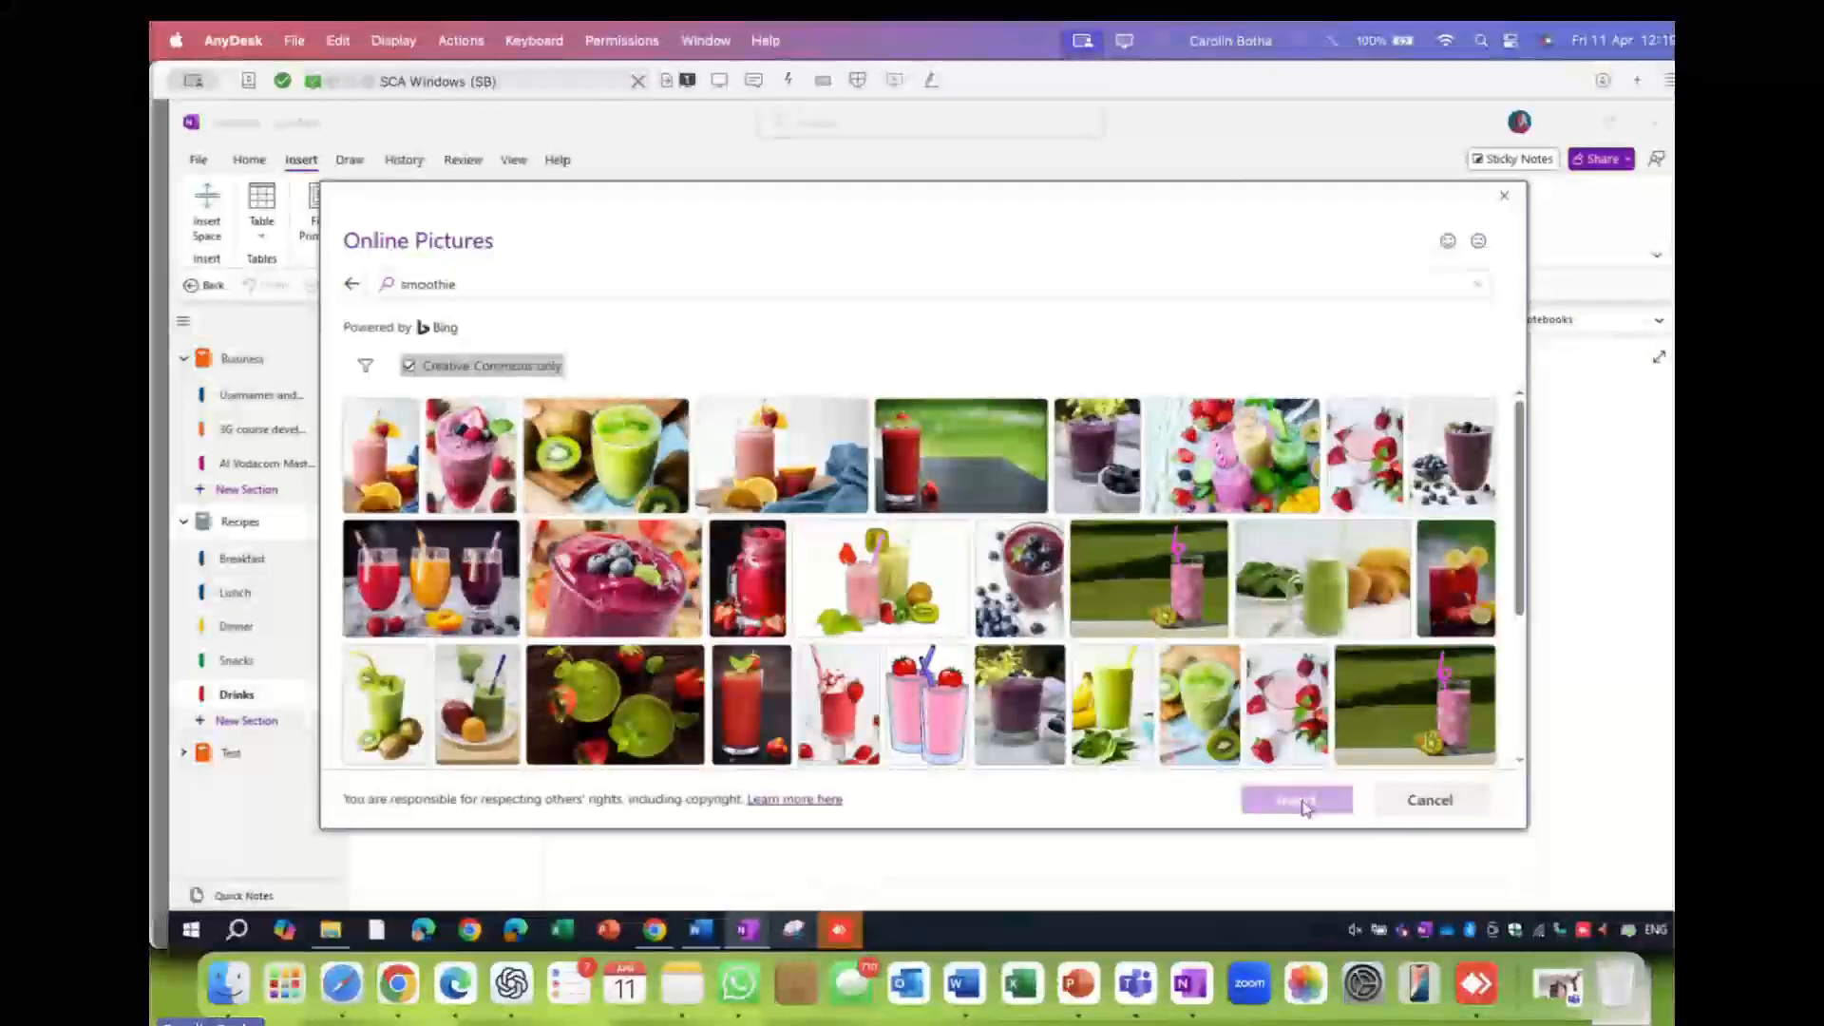
click(866, 453)
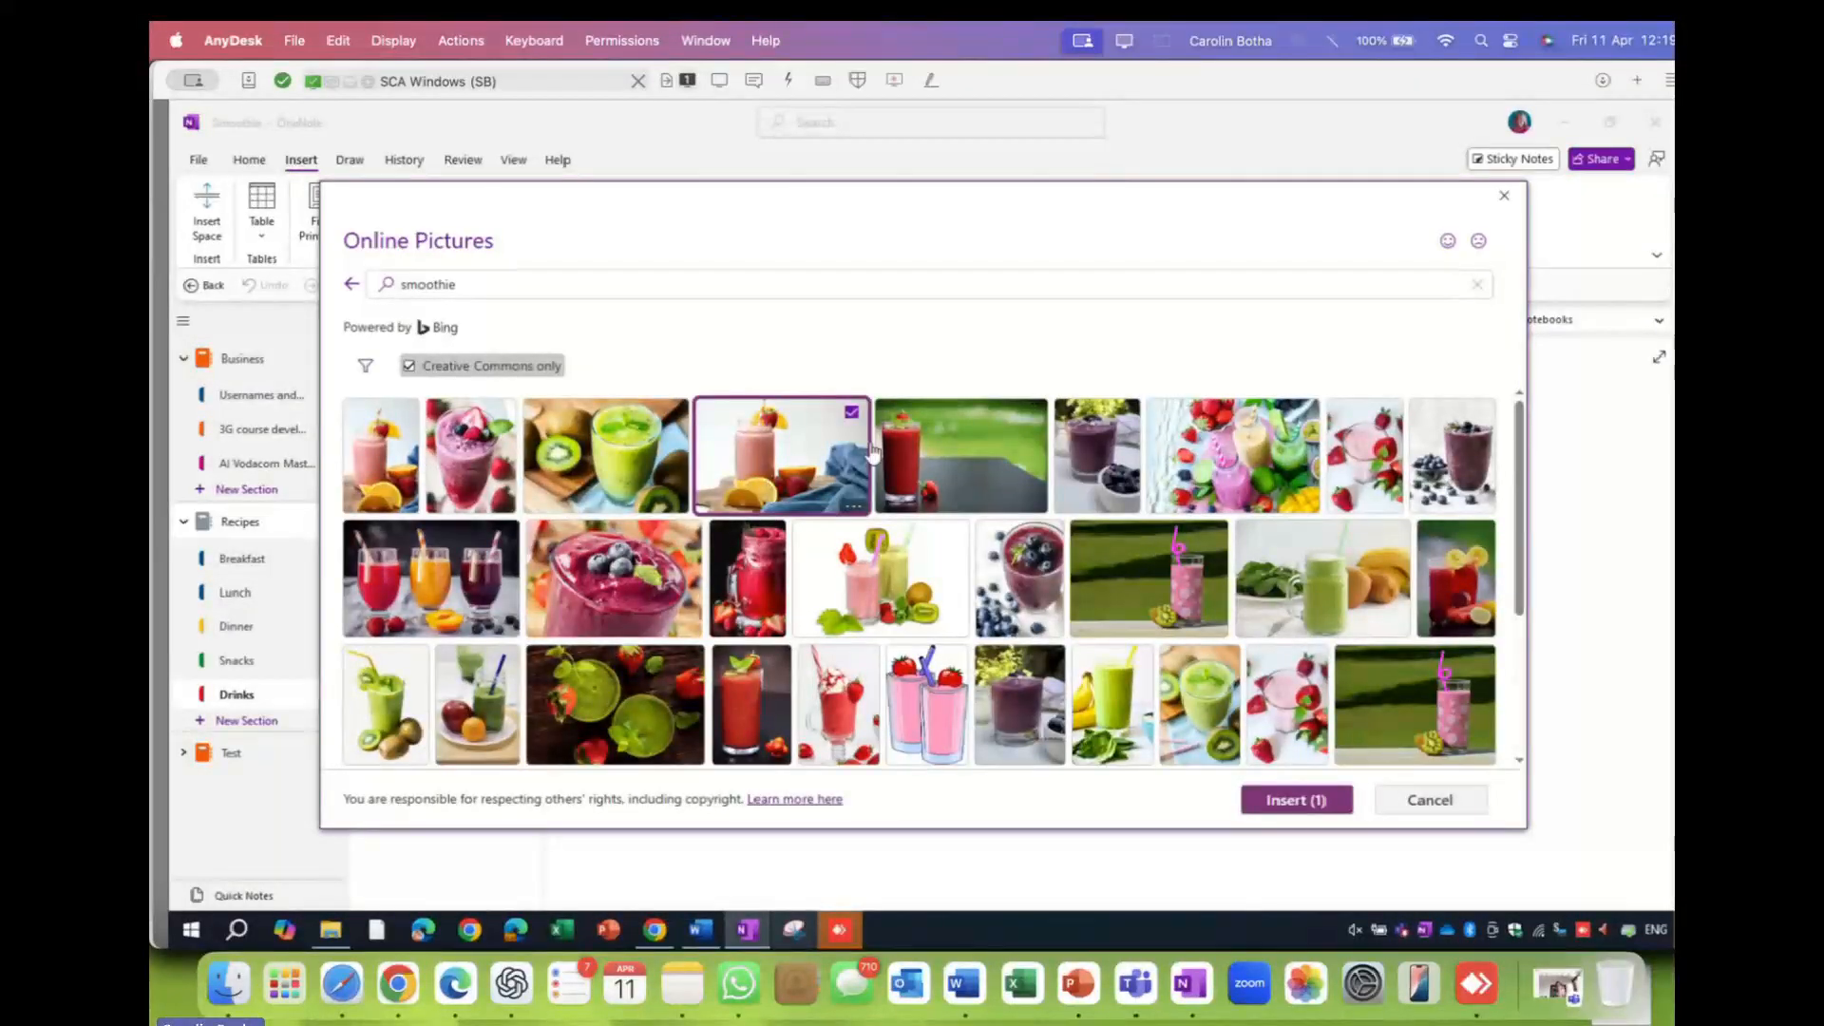
click(1294, 798)
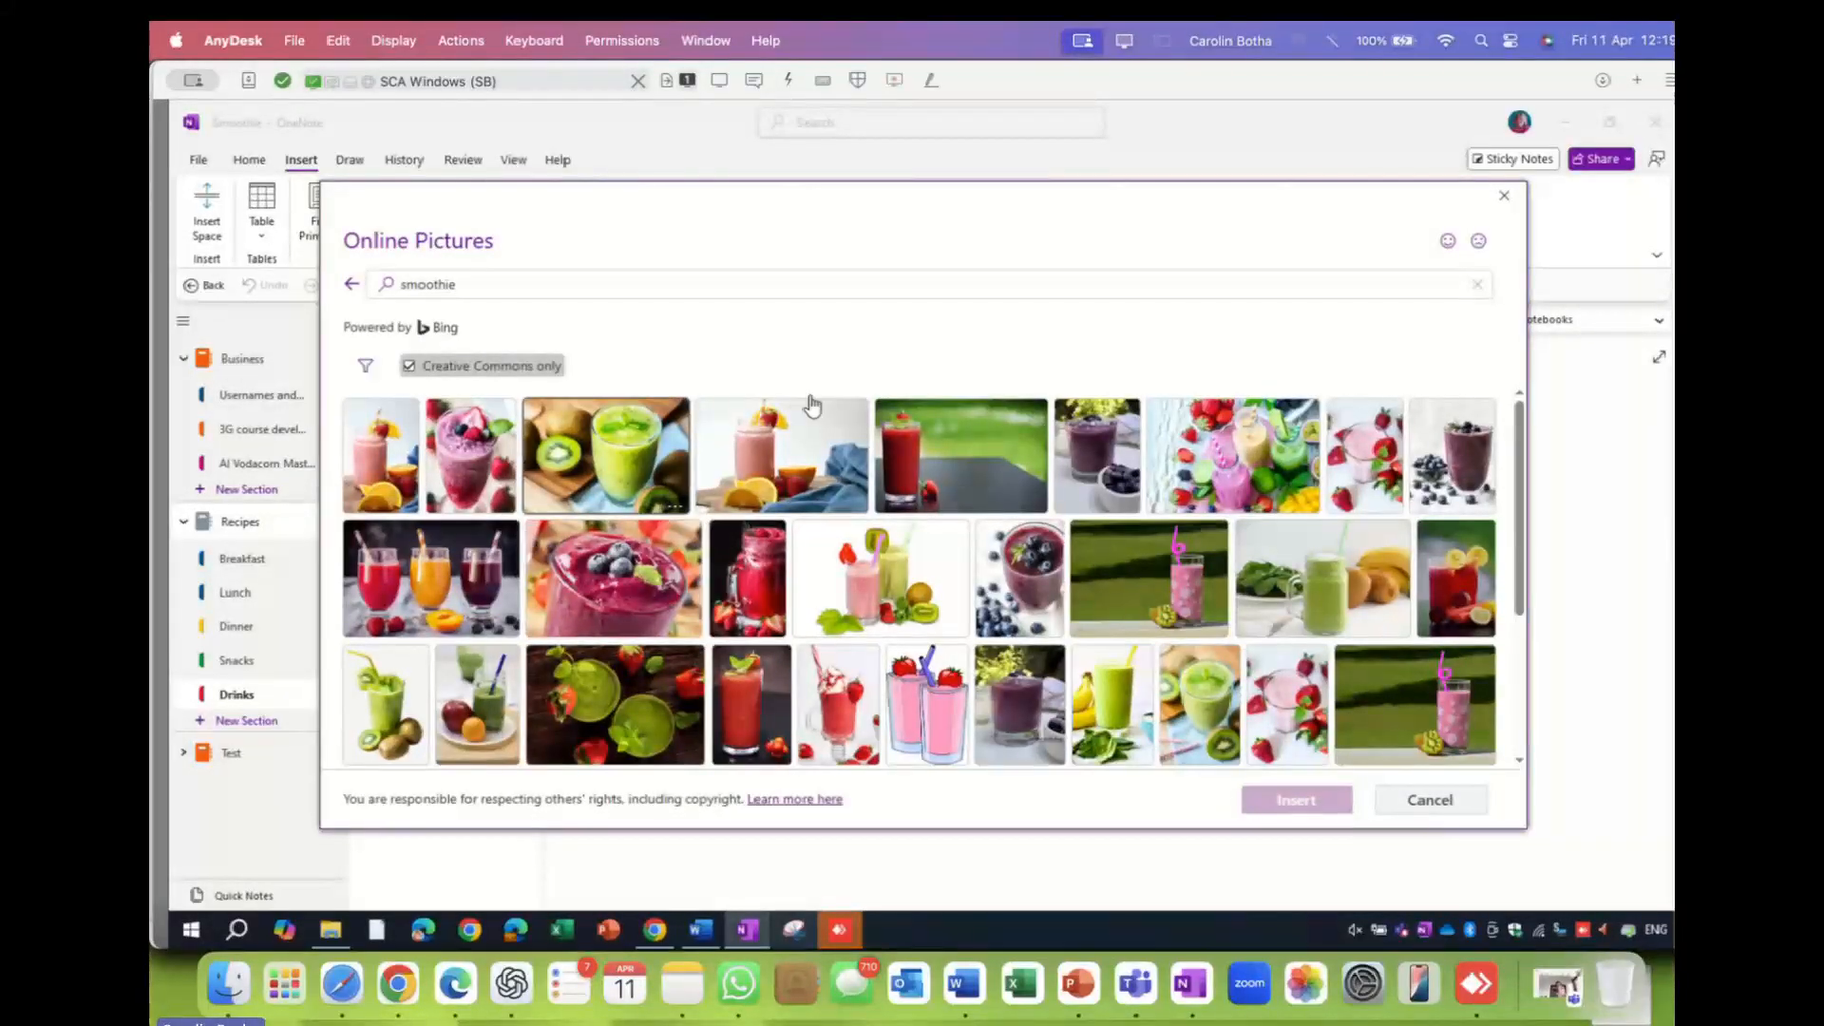
click(1504, 195)
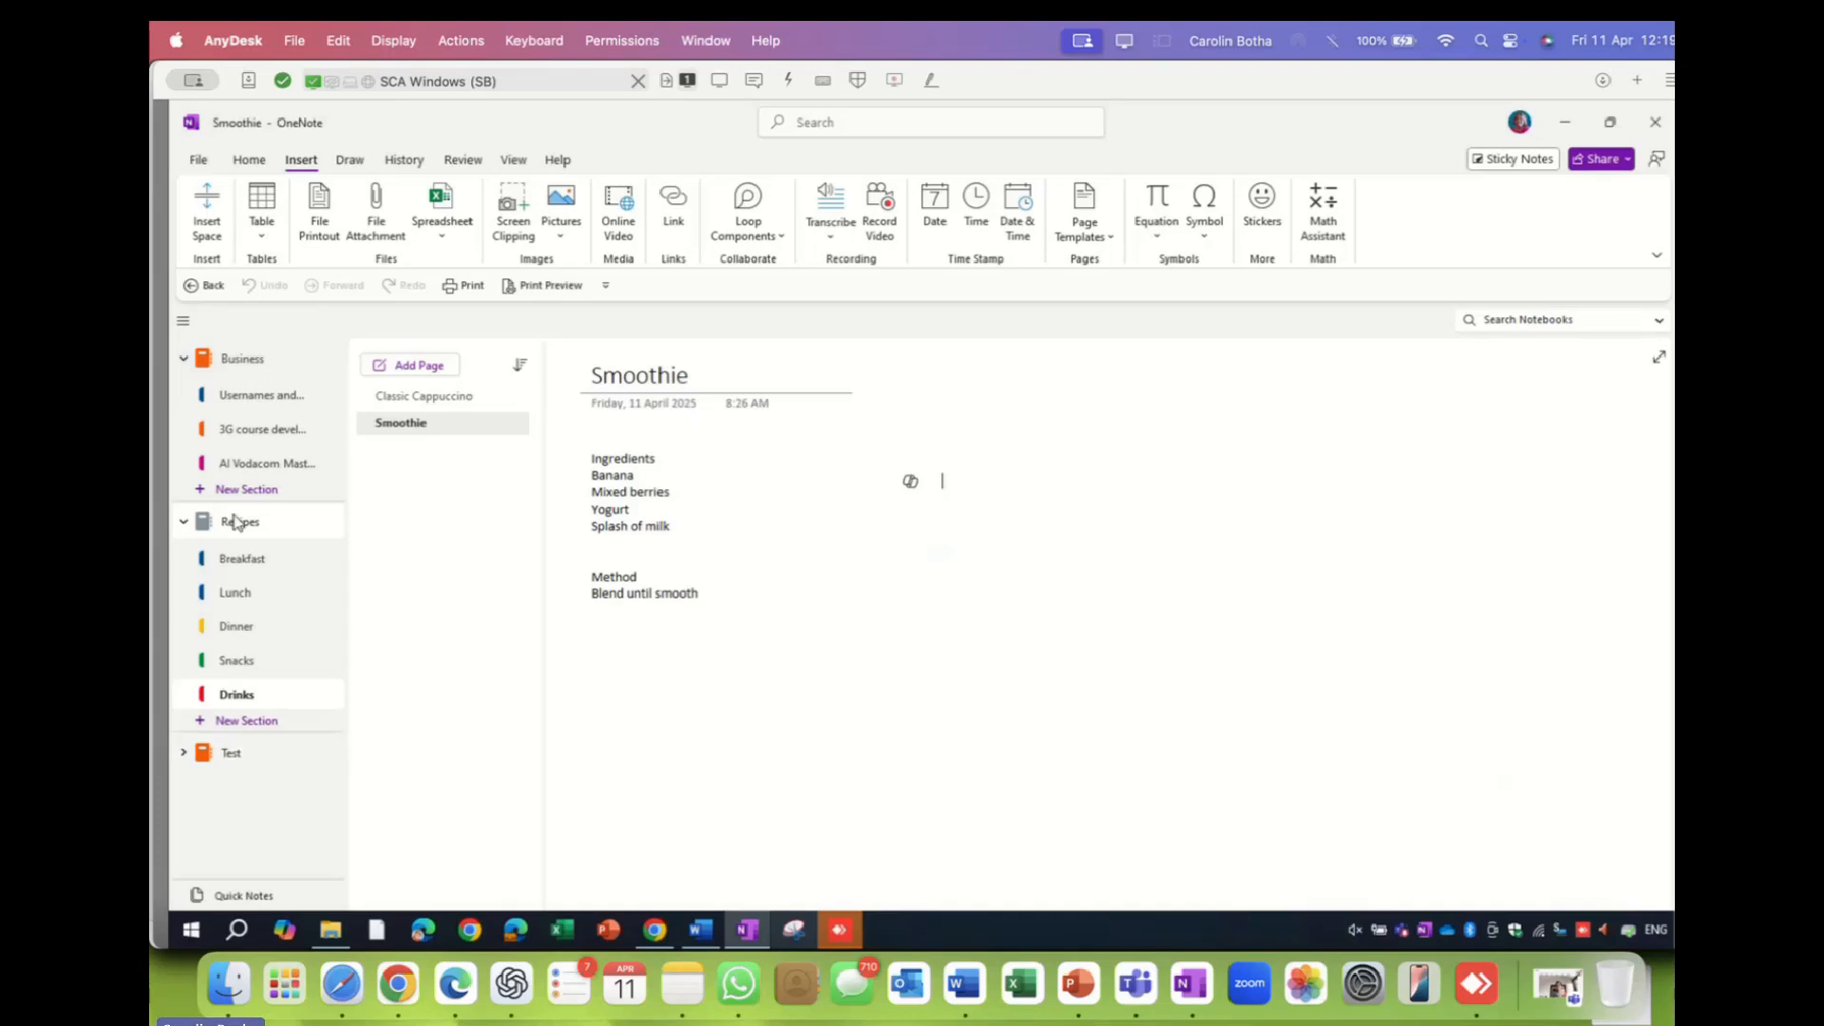
- Go to the AI Vodacom section's MS Excel page and start, then cancel, a File Printout
click(255, 467)
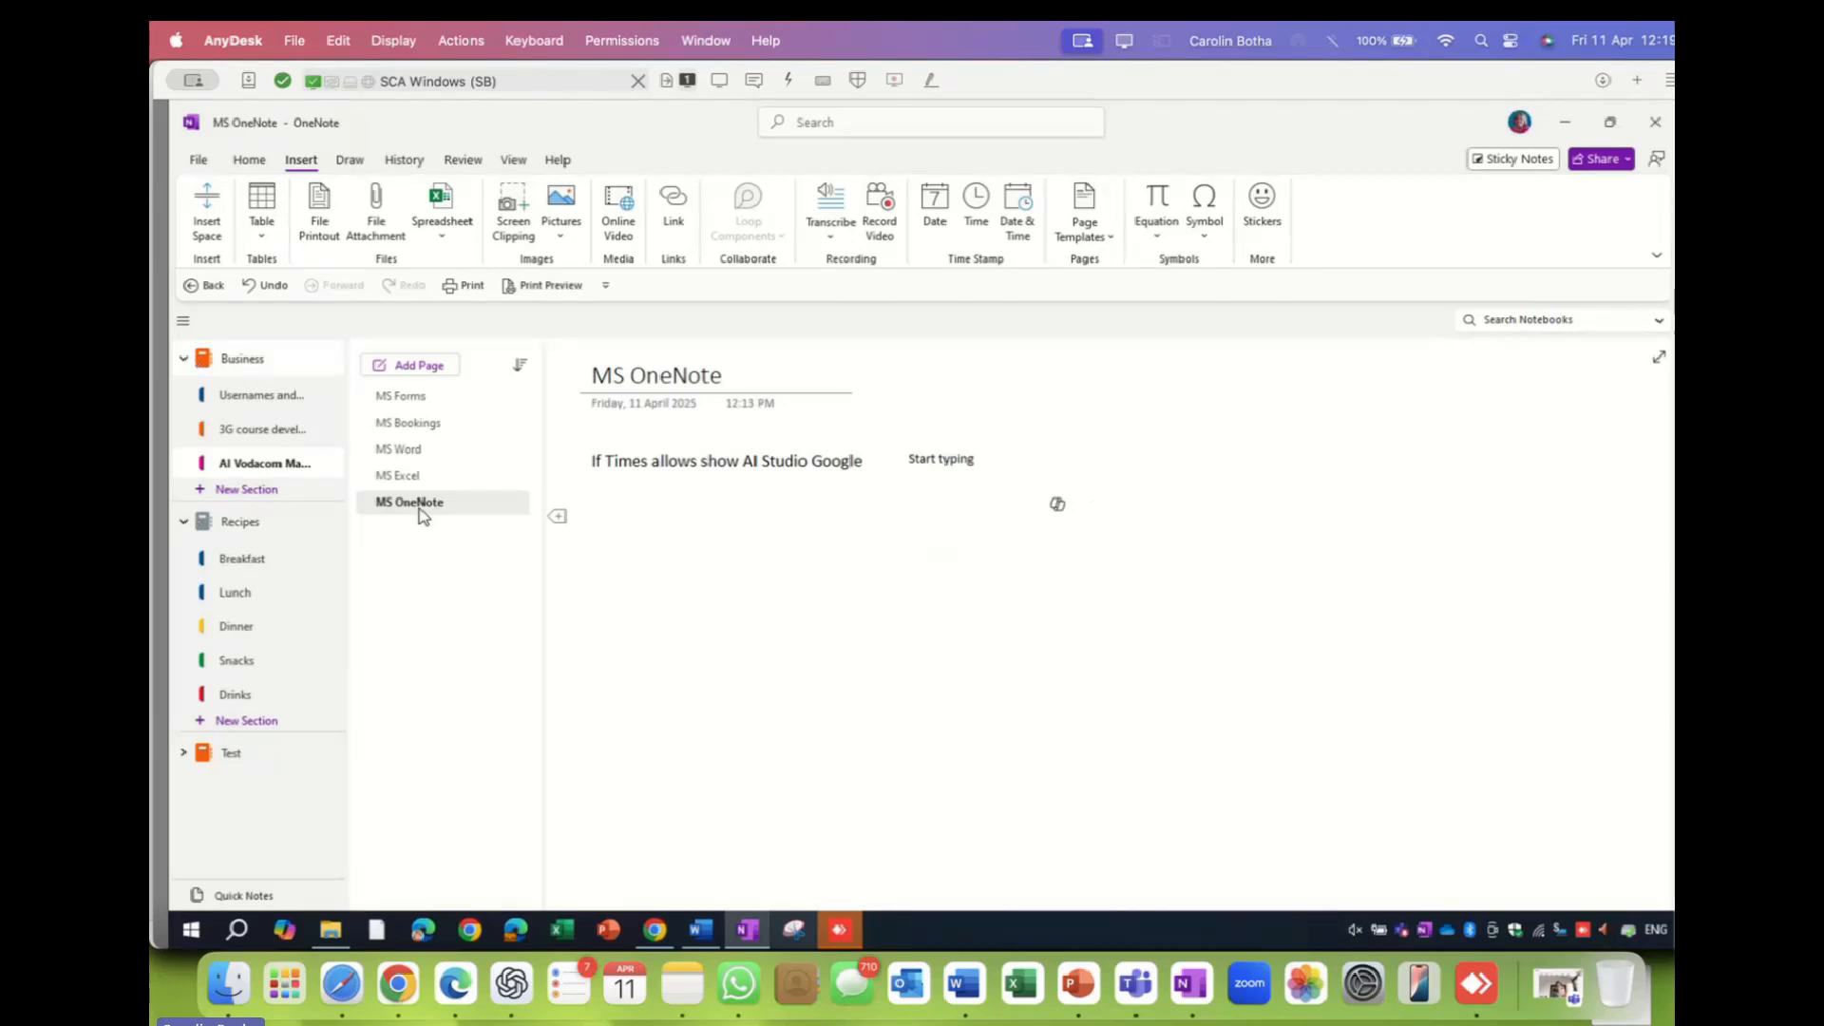
click(417, 478)
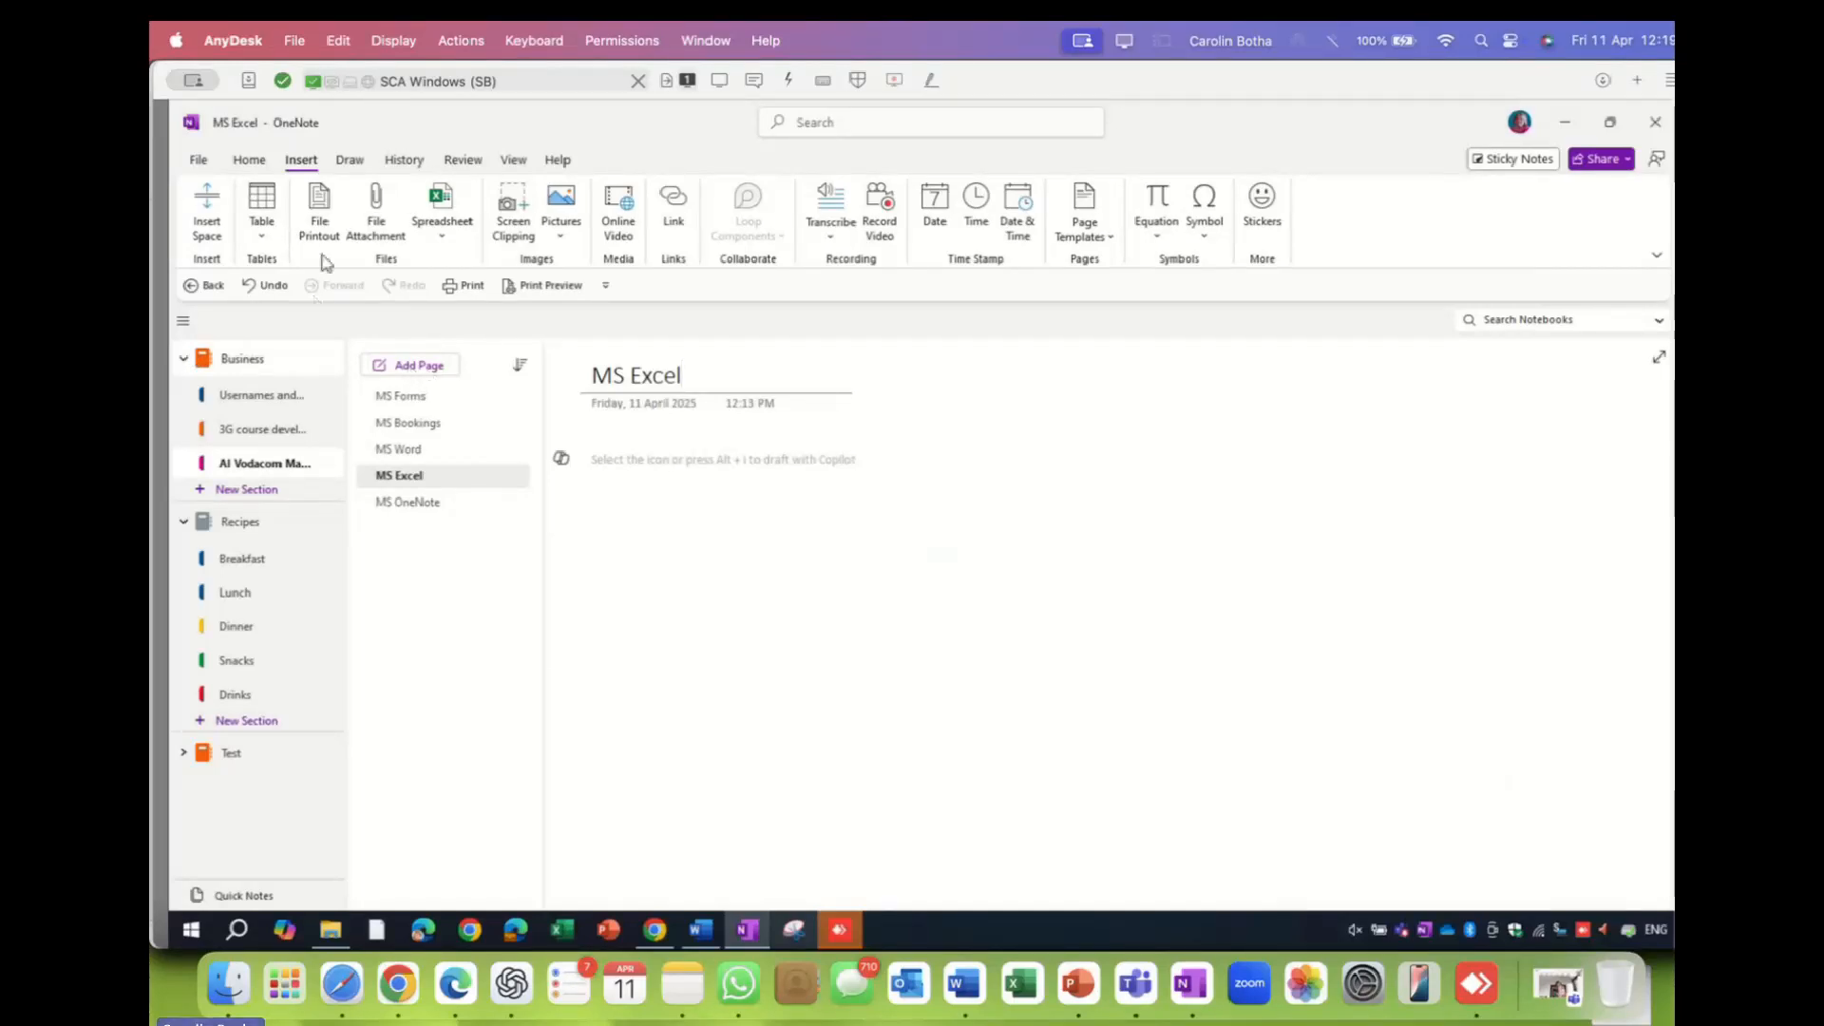
click(321, 224)
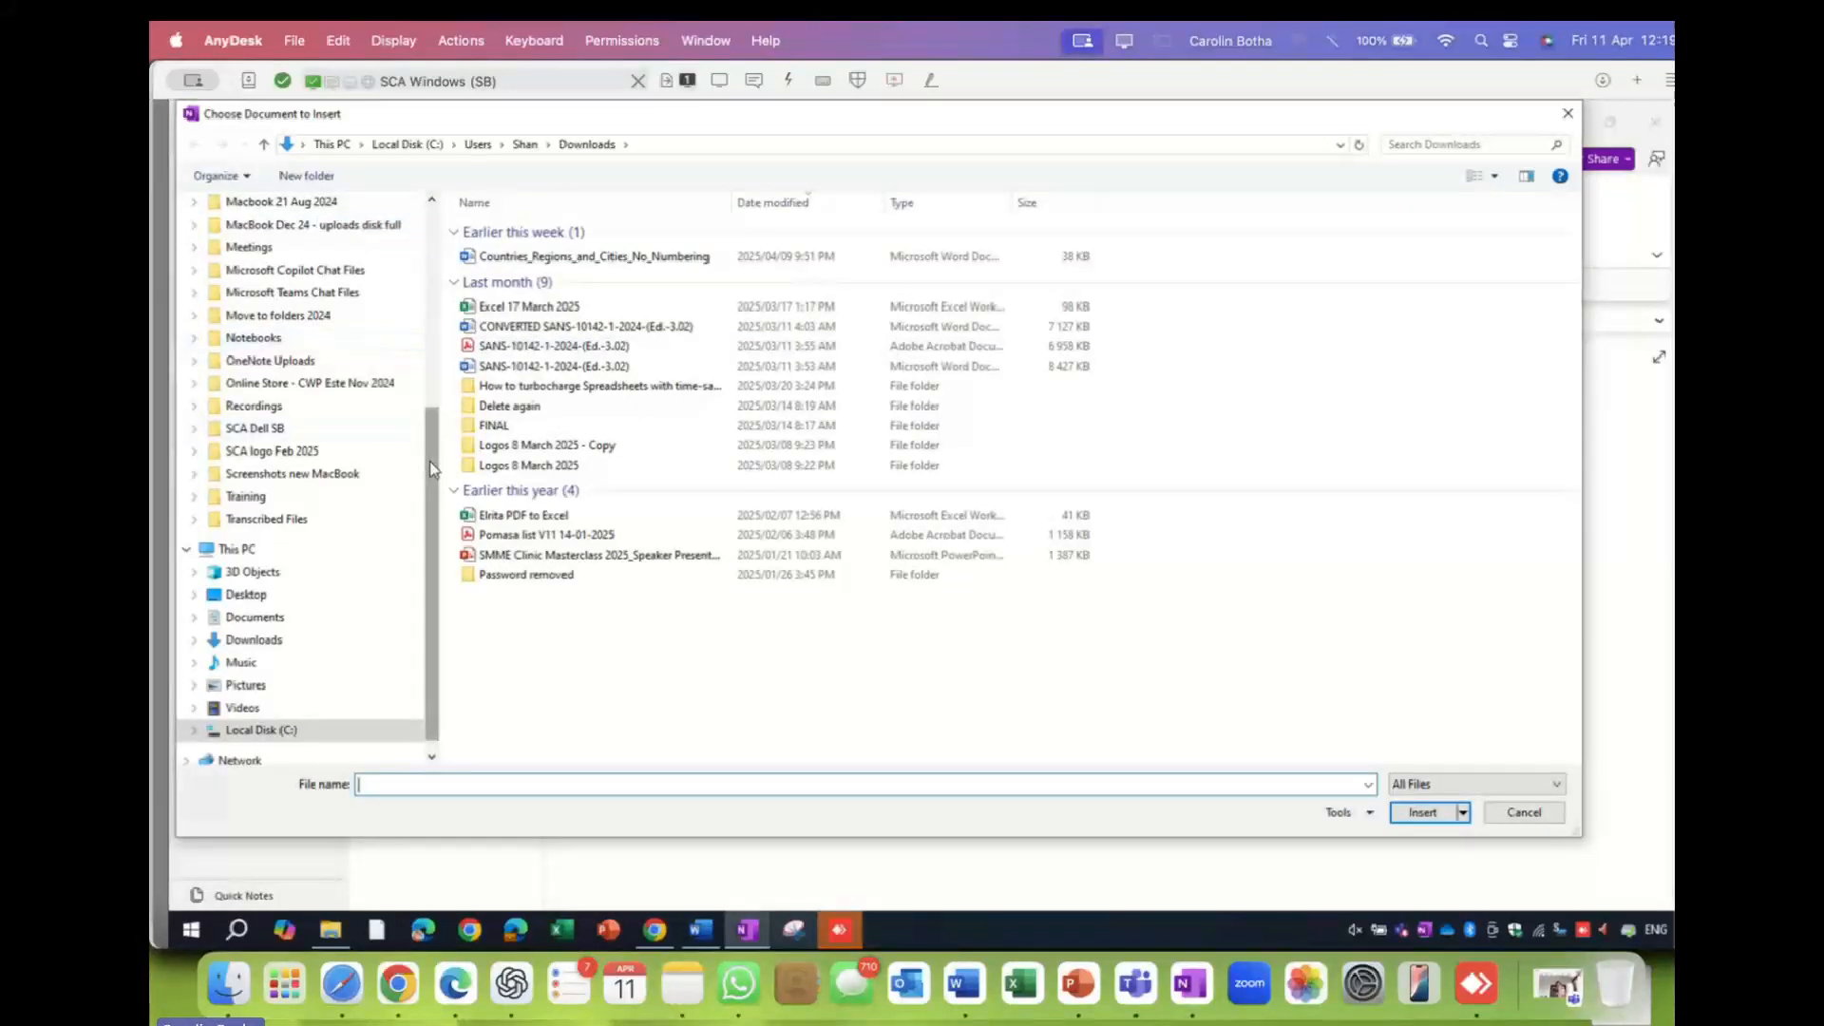
scroll(429, 459, up, 5)
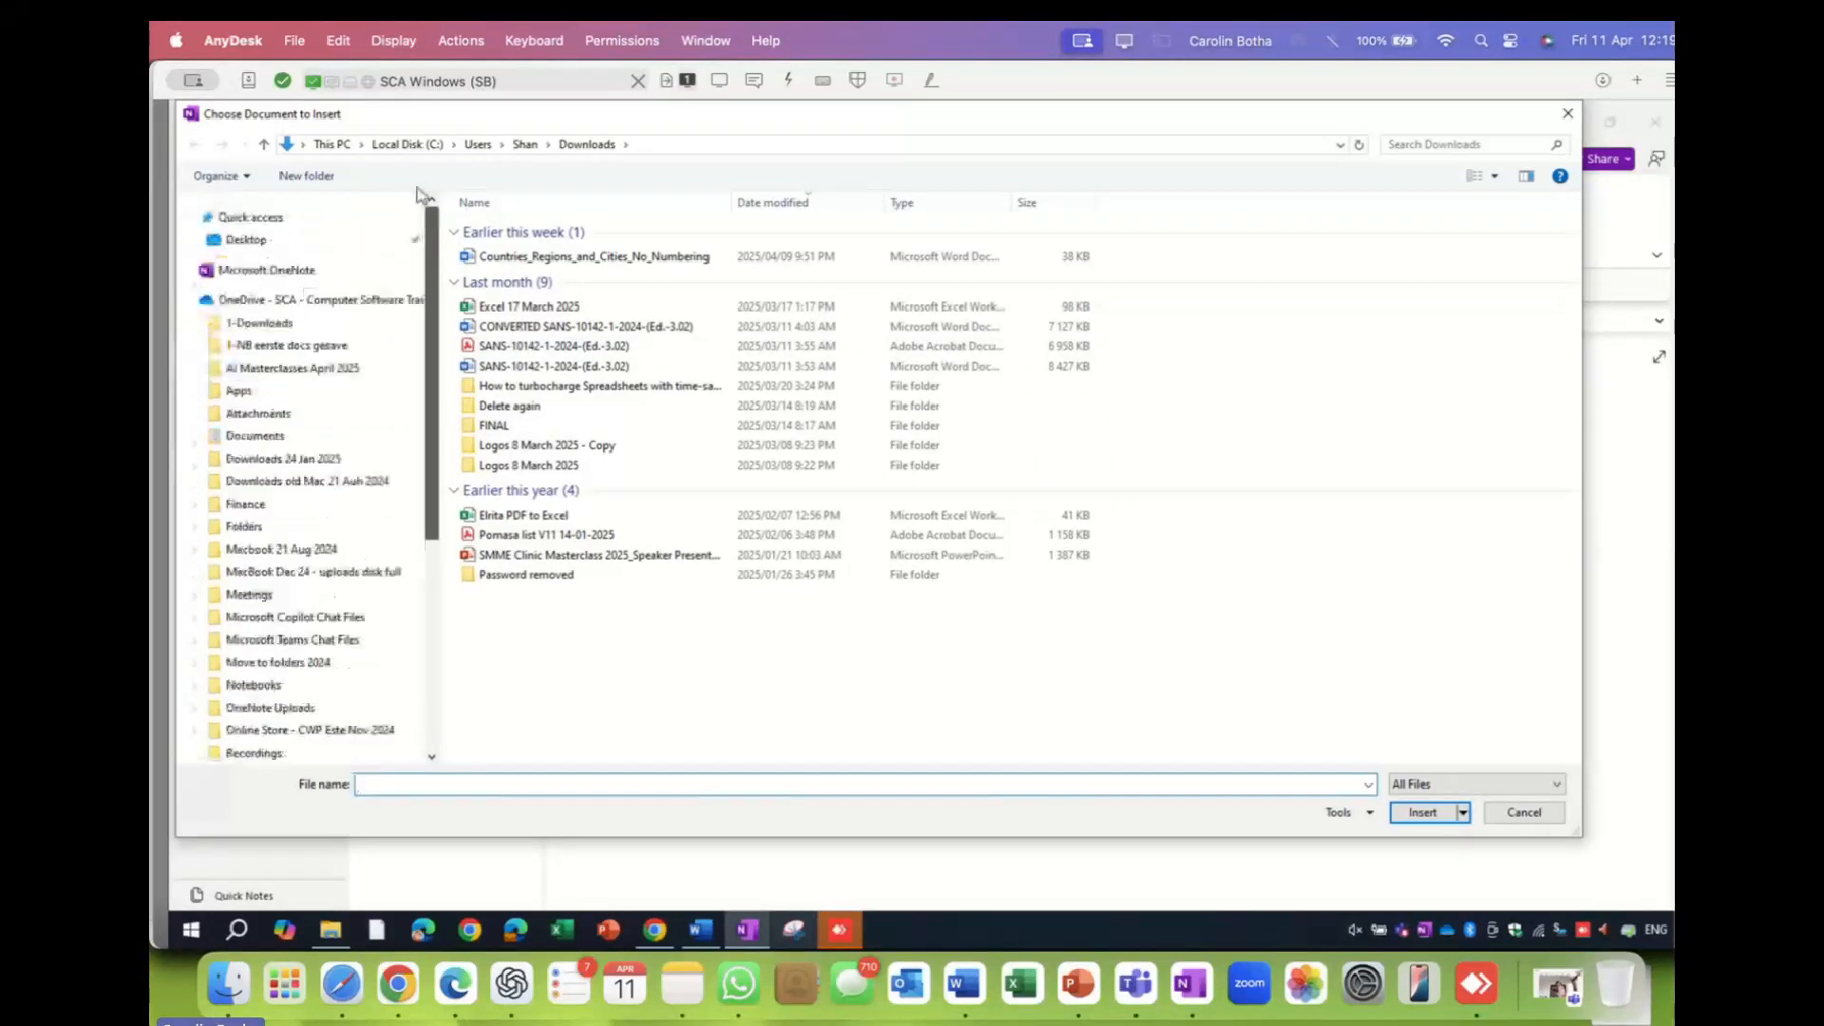
click(1521, 813)
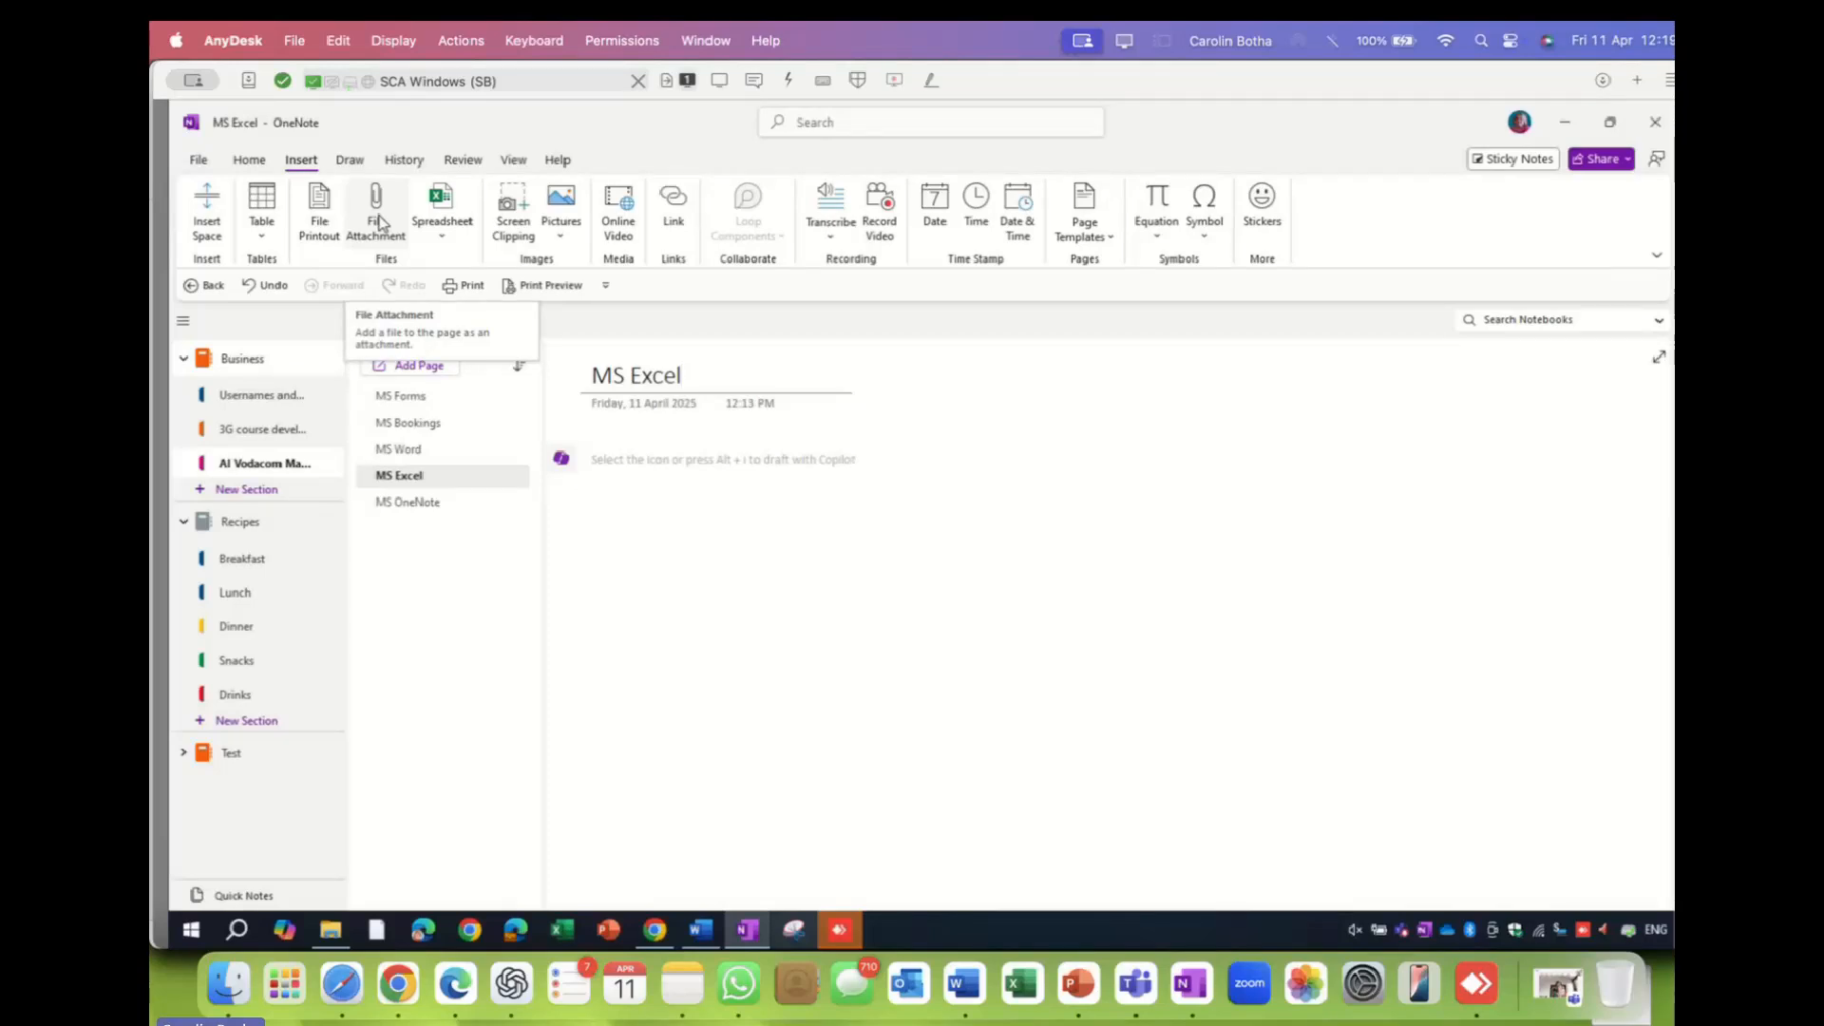
- Insert 'MS 365 Excel' from AI Masterclasses April 2025 > MS Excel as a File Printout
click(321, 207)
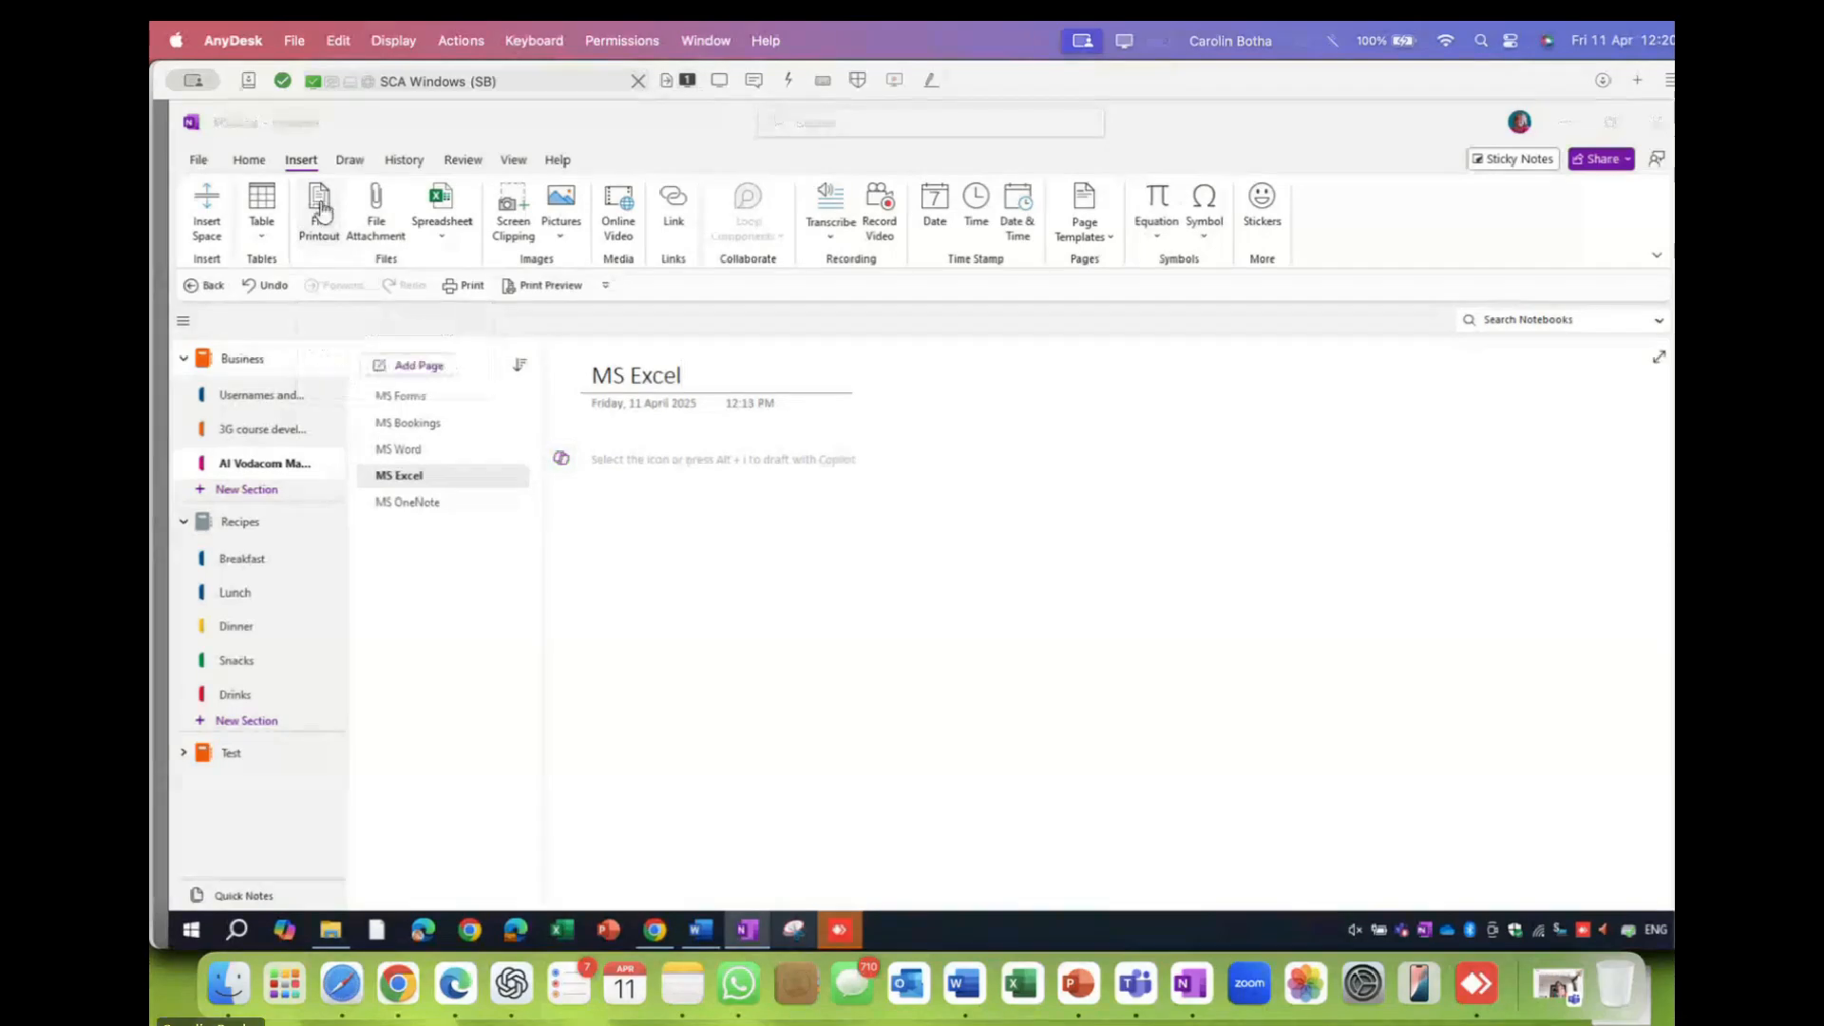
scroll(432, 465, up, 5)
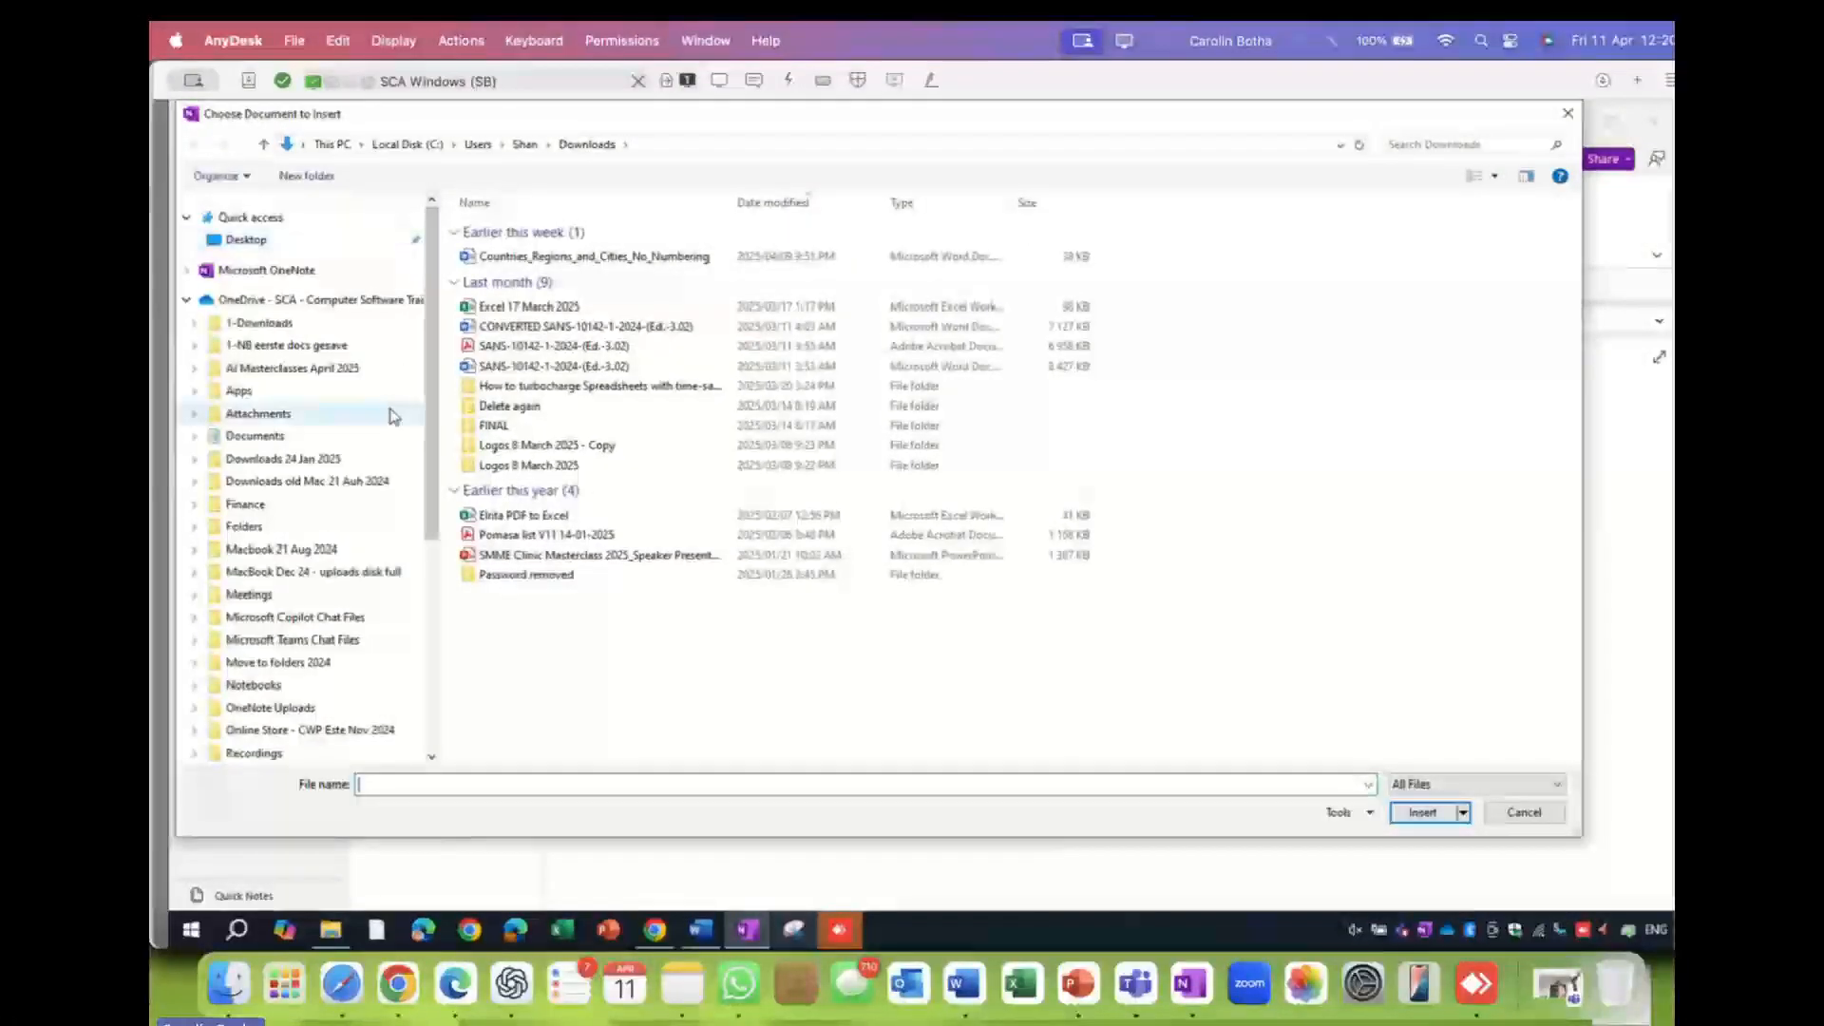
click(276, 368)
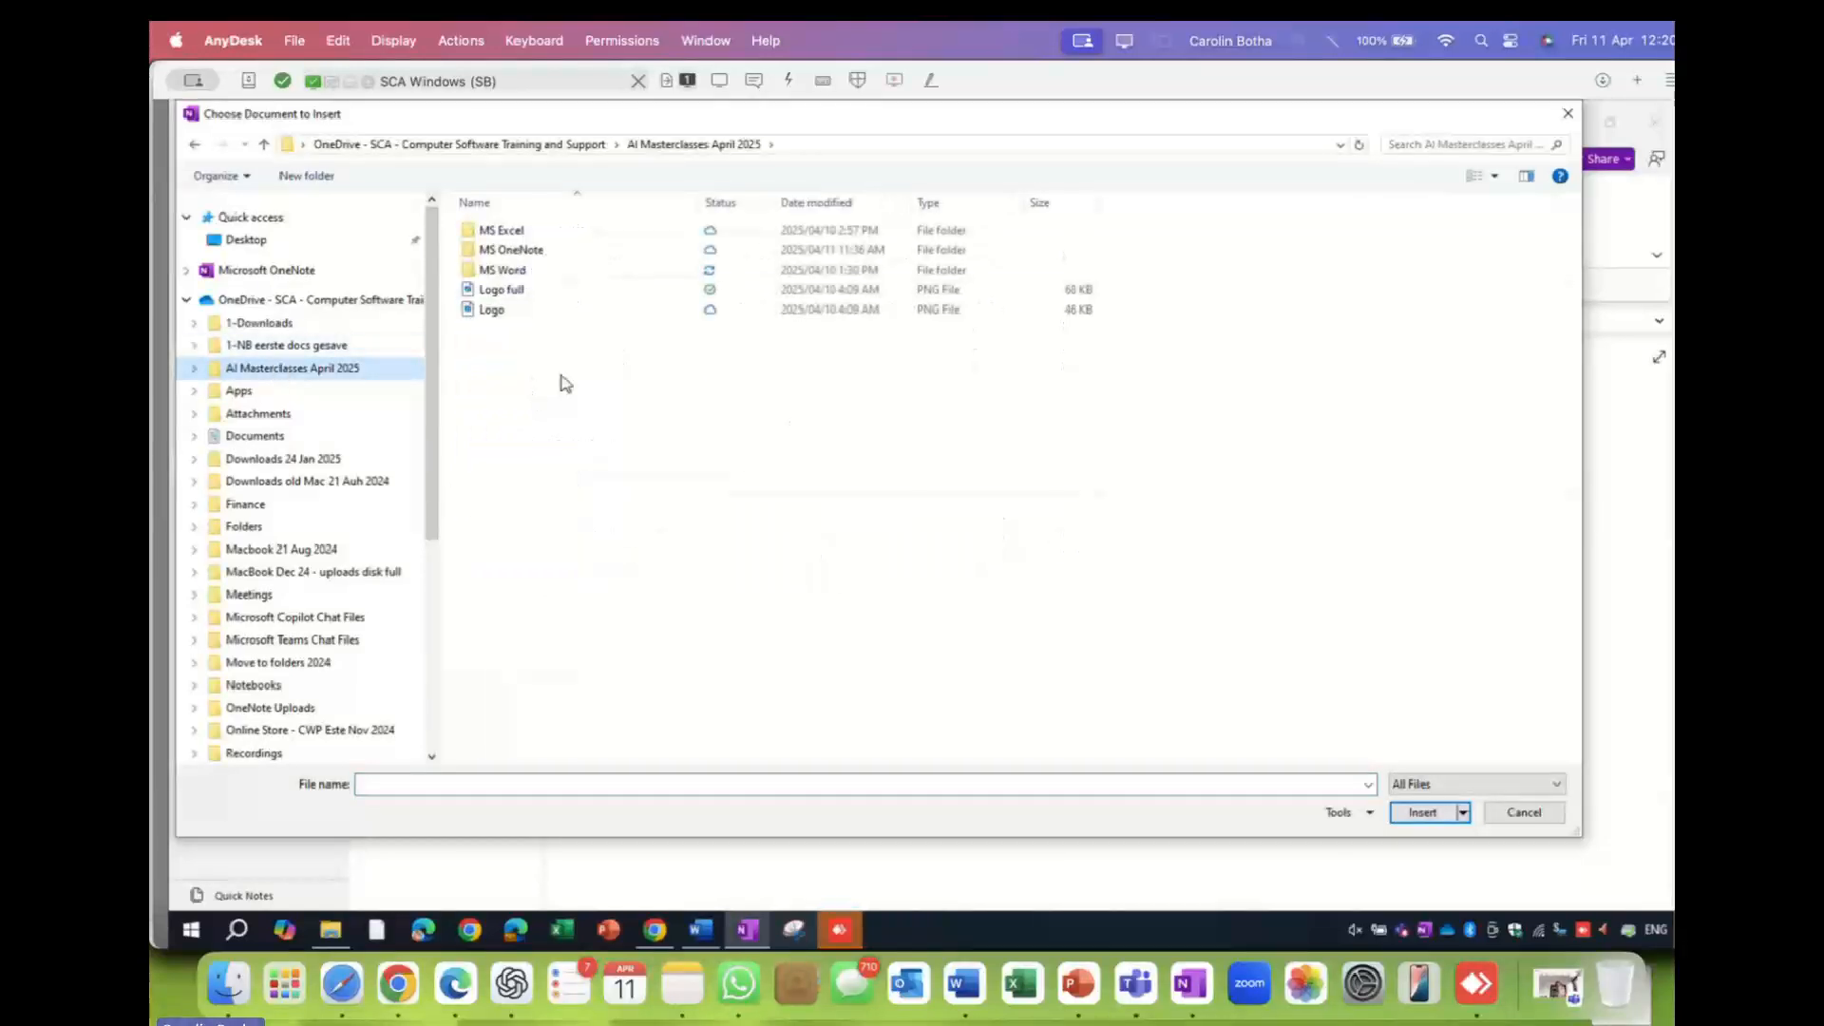
double_click(488, 233)
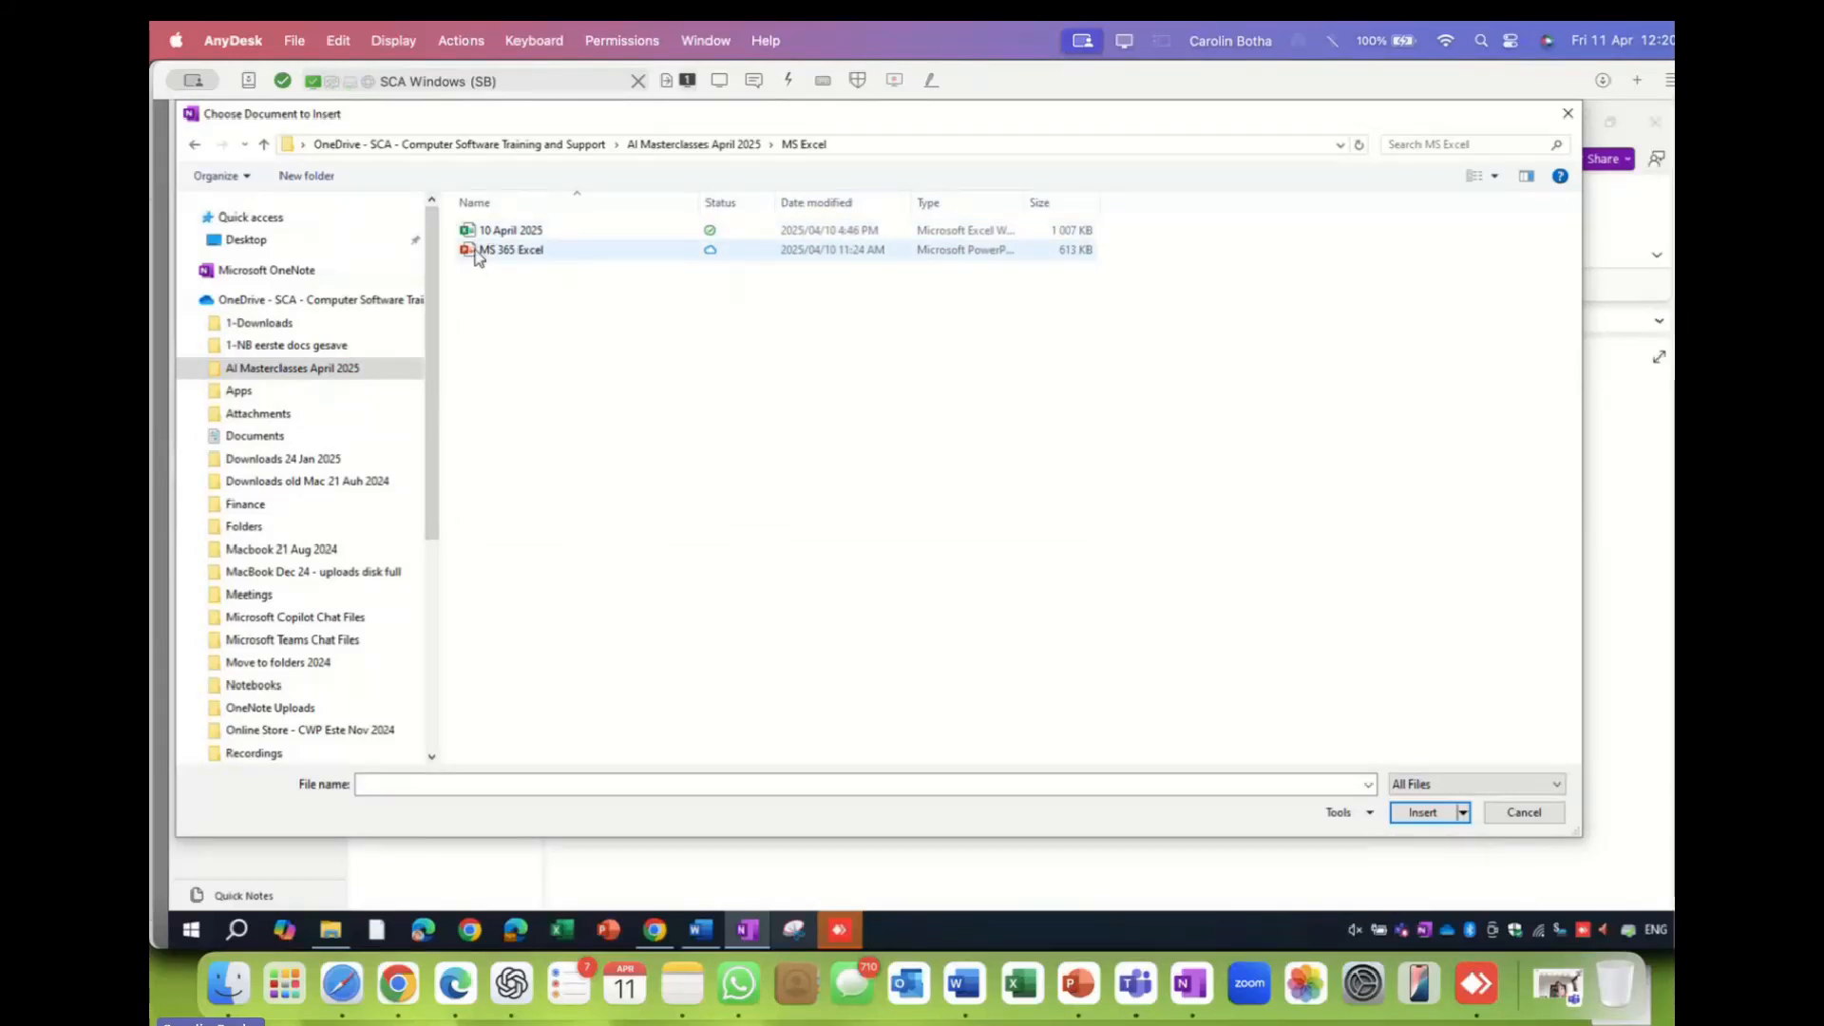
double_click(504, 250)
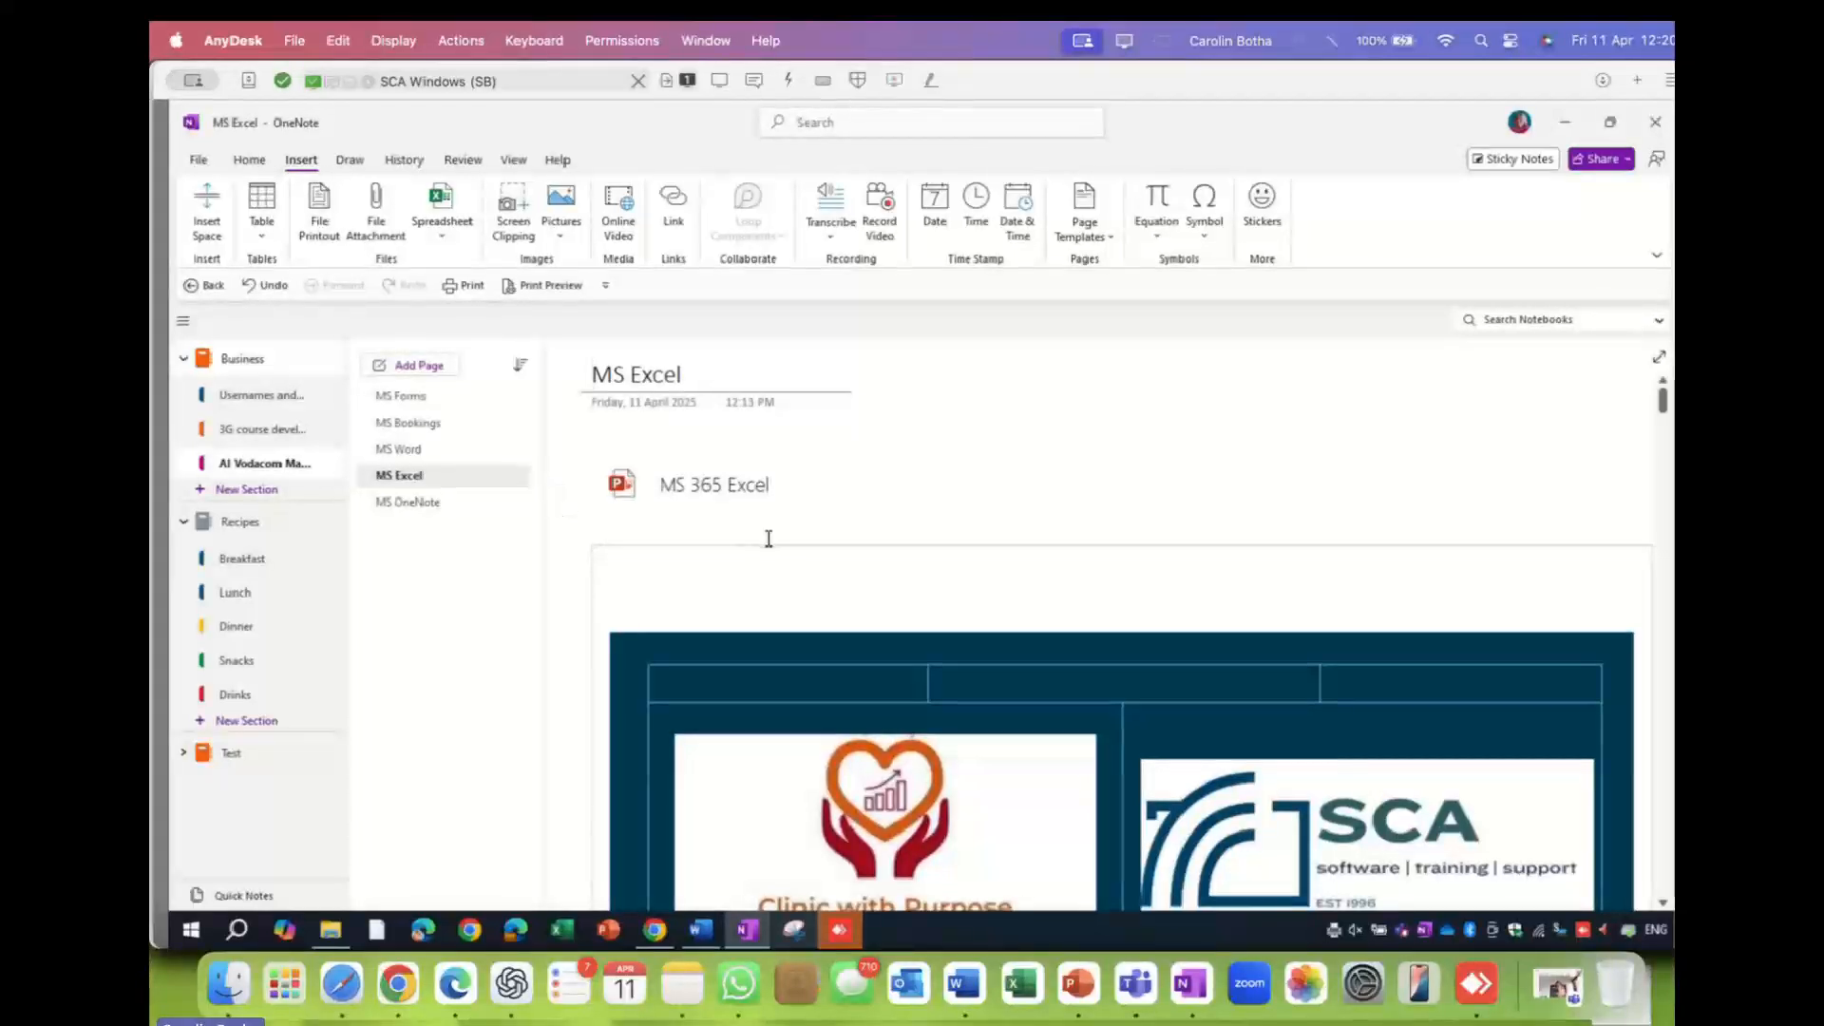
- Scroll through the printout slides down to slide 13 'Tools', then show the Draw tools
scroll(768, 538, down, 8)
scroll(768, 539, down, 10)
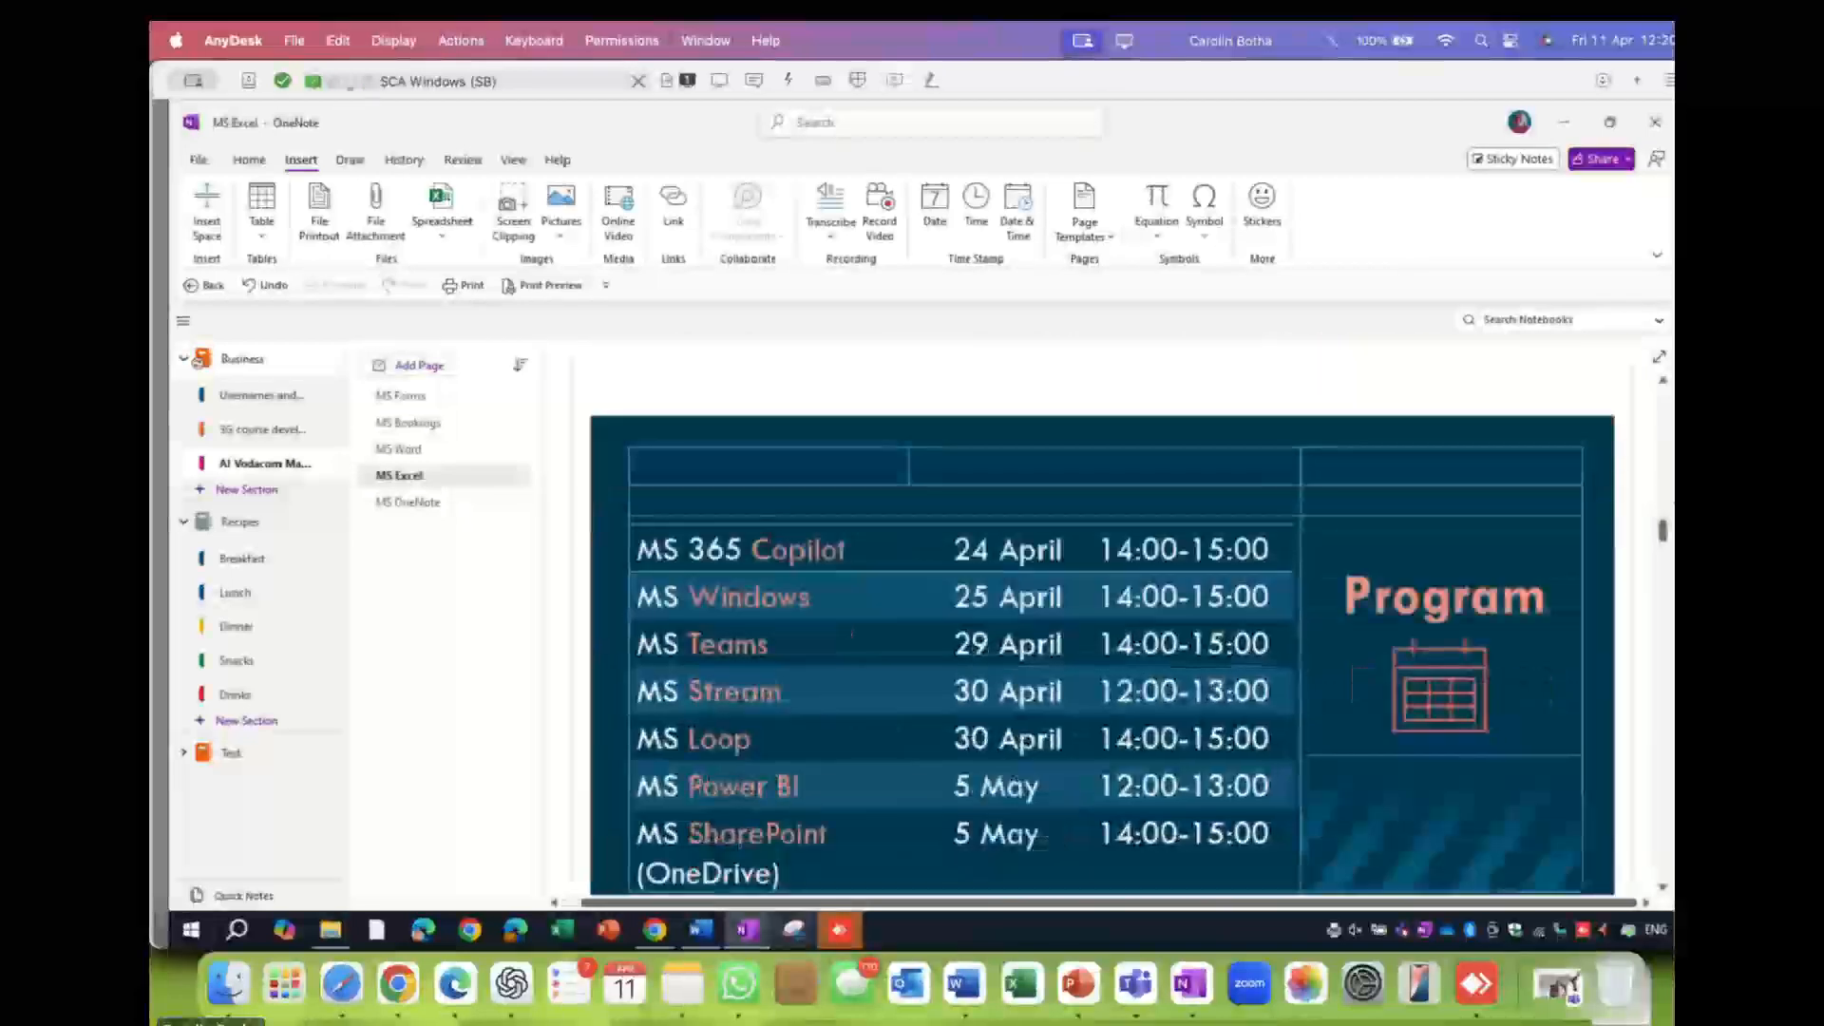
scroll(768, 538, down, 10)
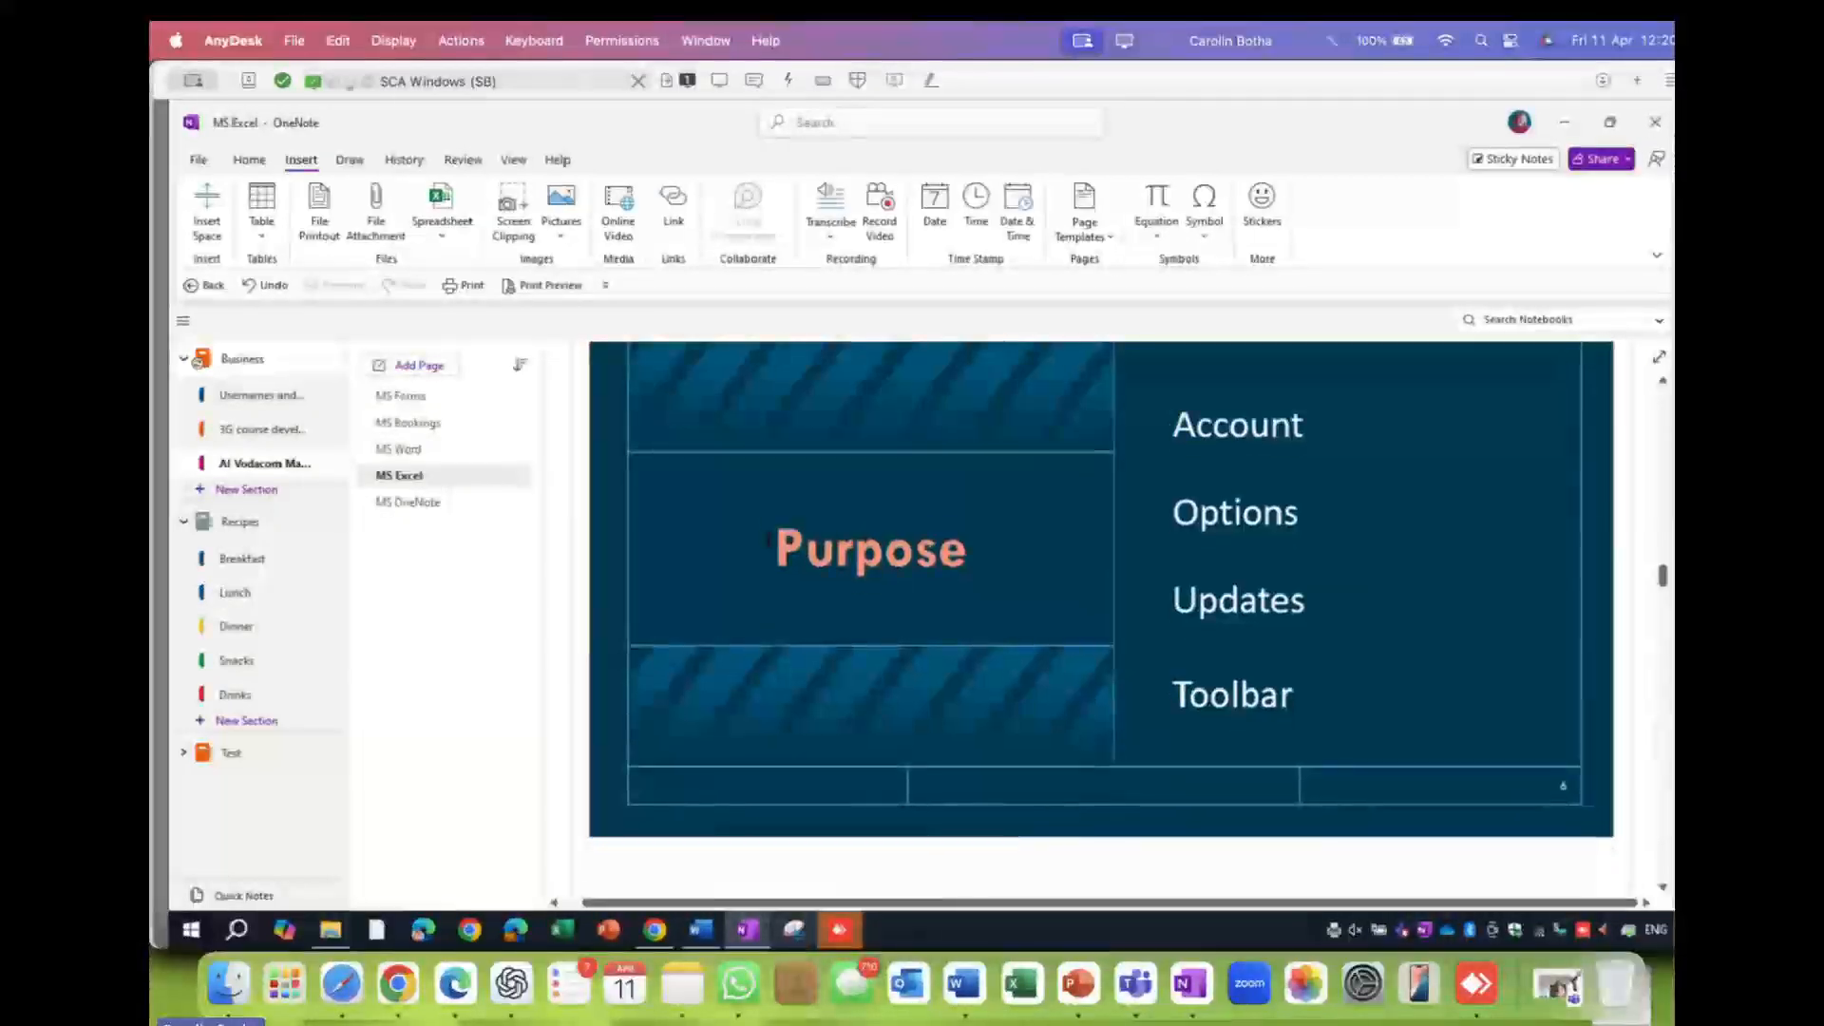
scroll(768, 538, down, 10)
scroll(768, 538, down, 8)
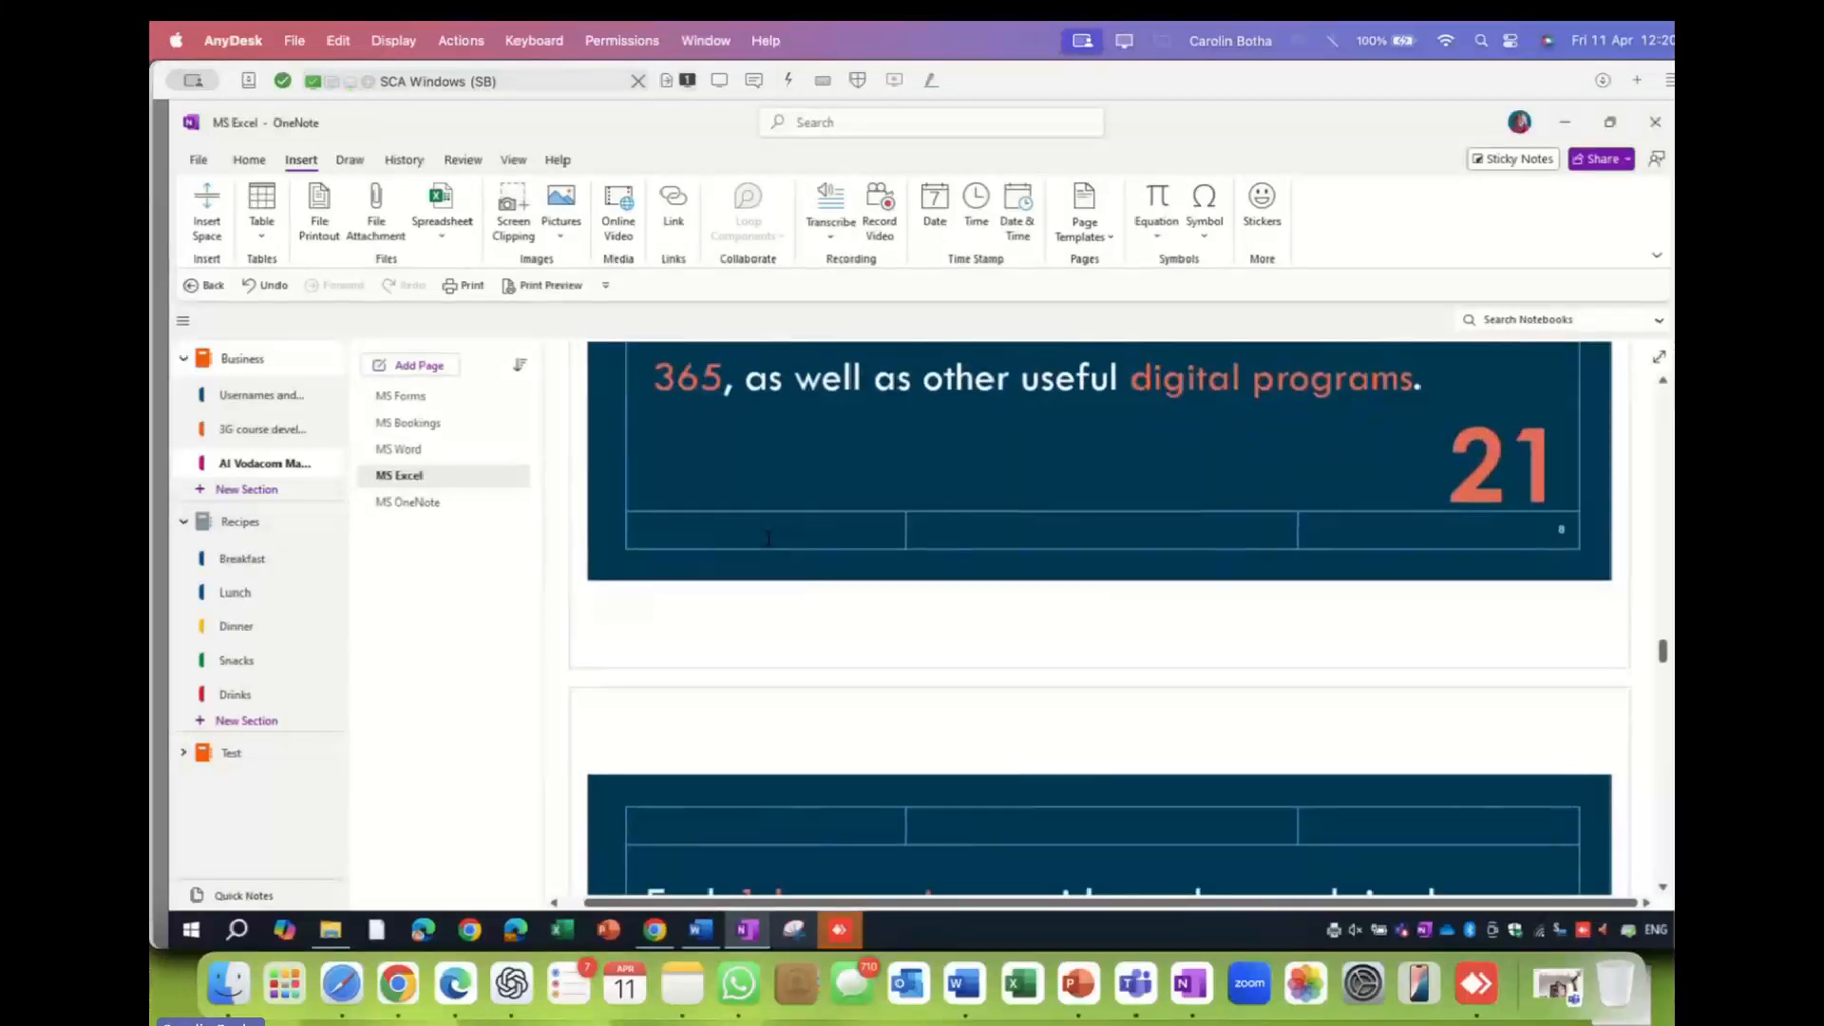
scroll(769, 538, down, 8)
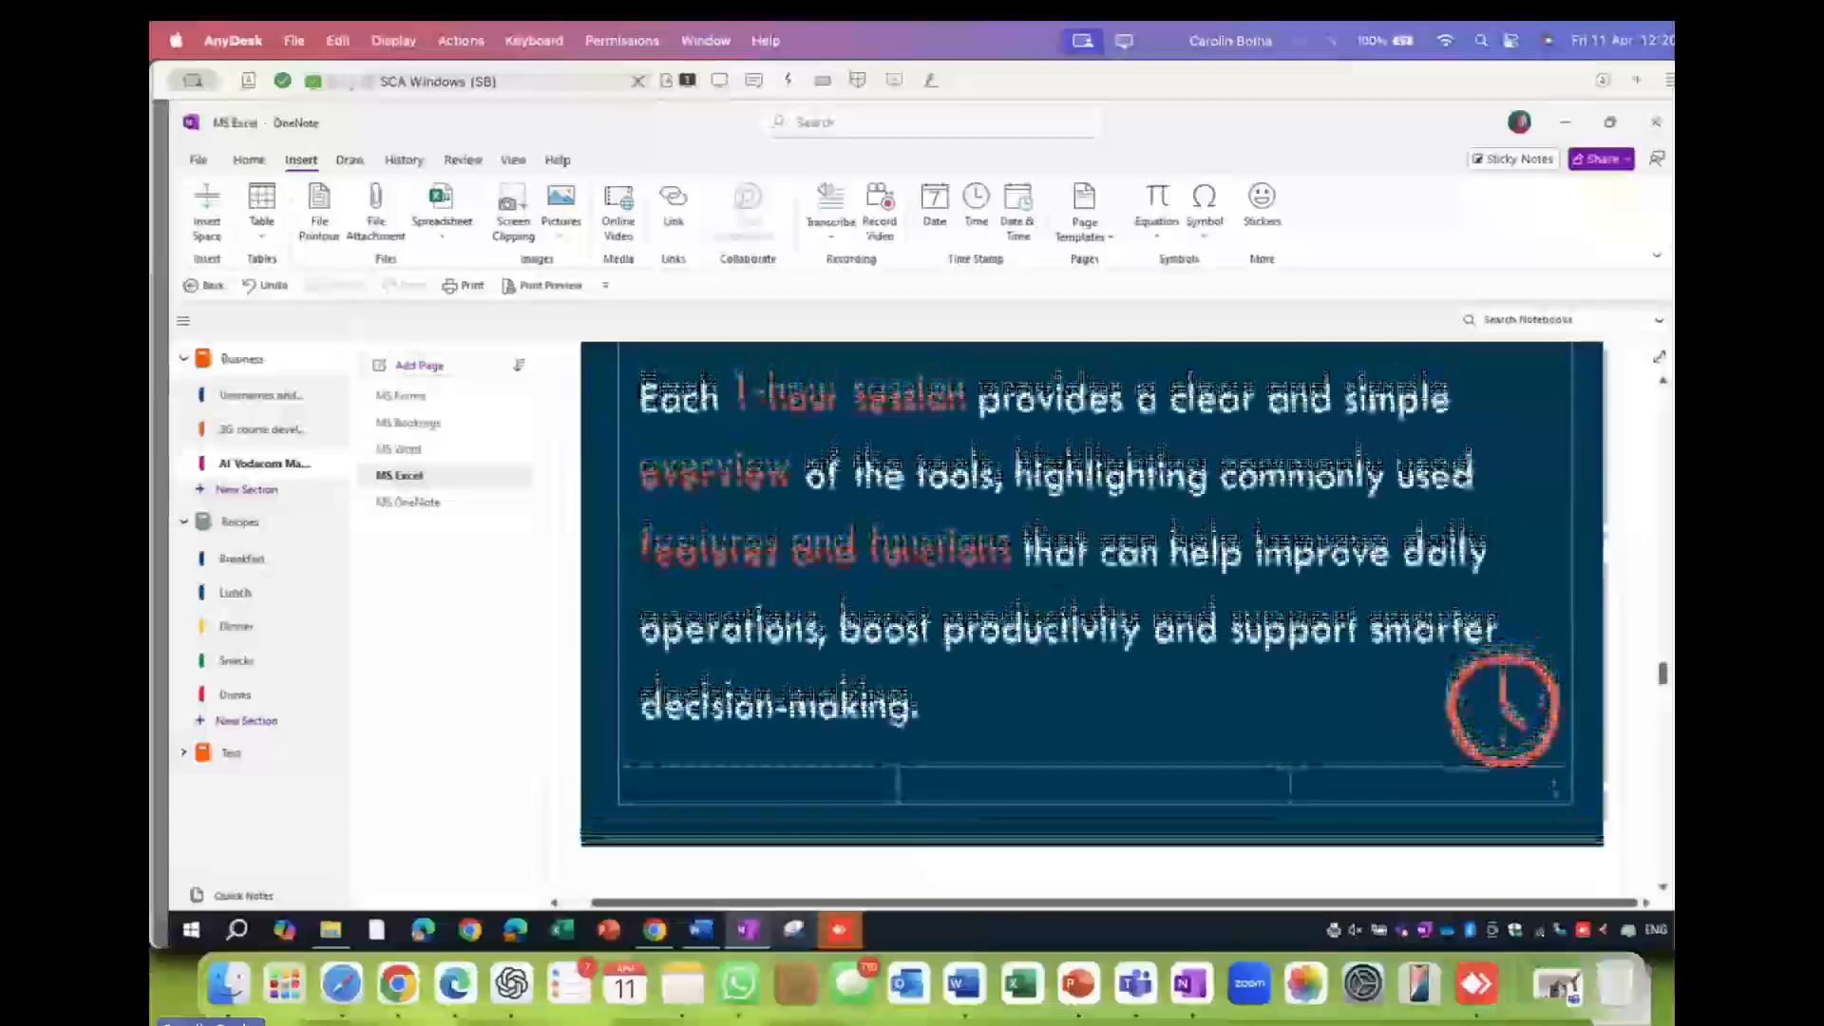
scroll(888, 586, up, 3)
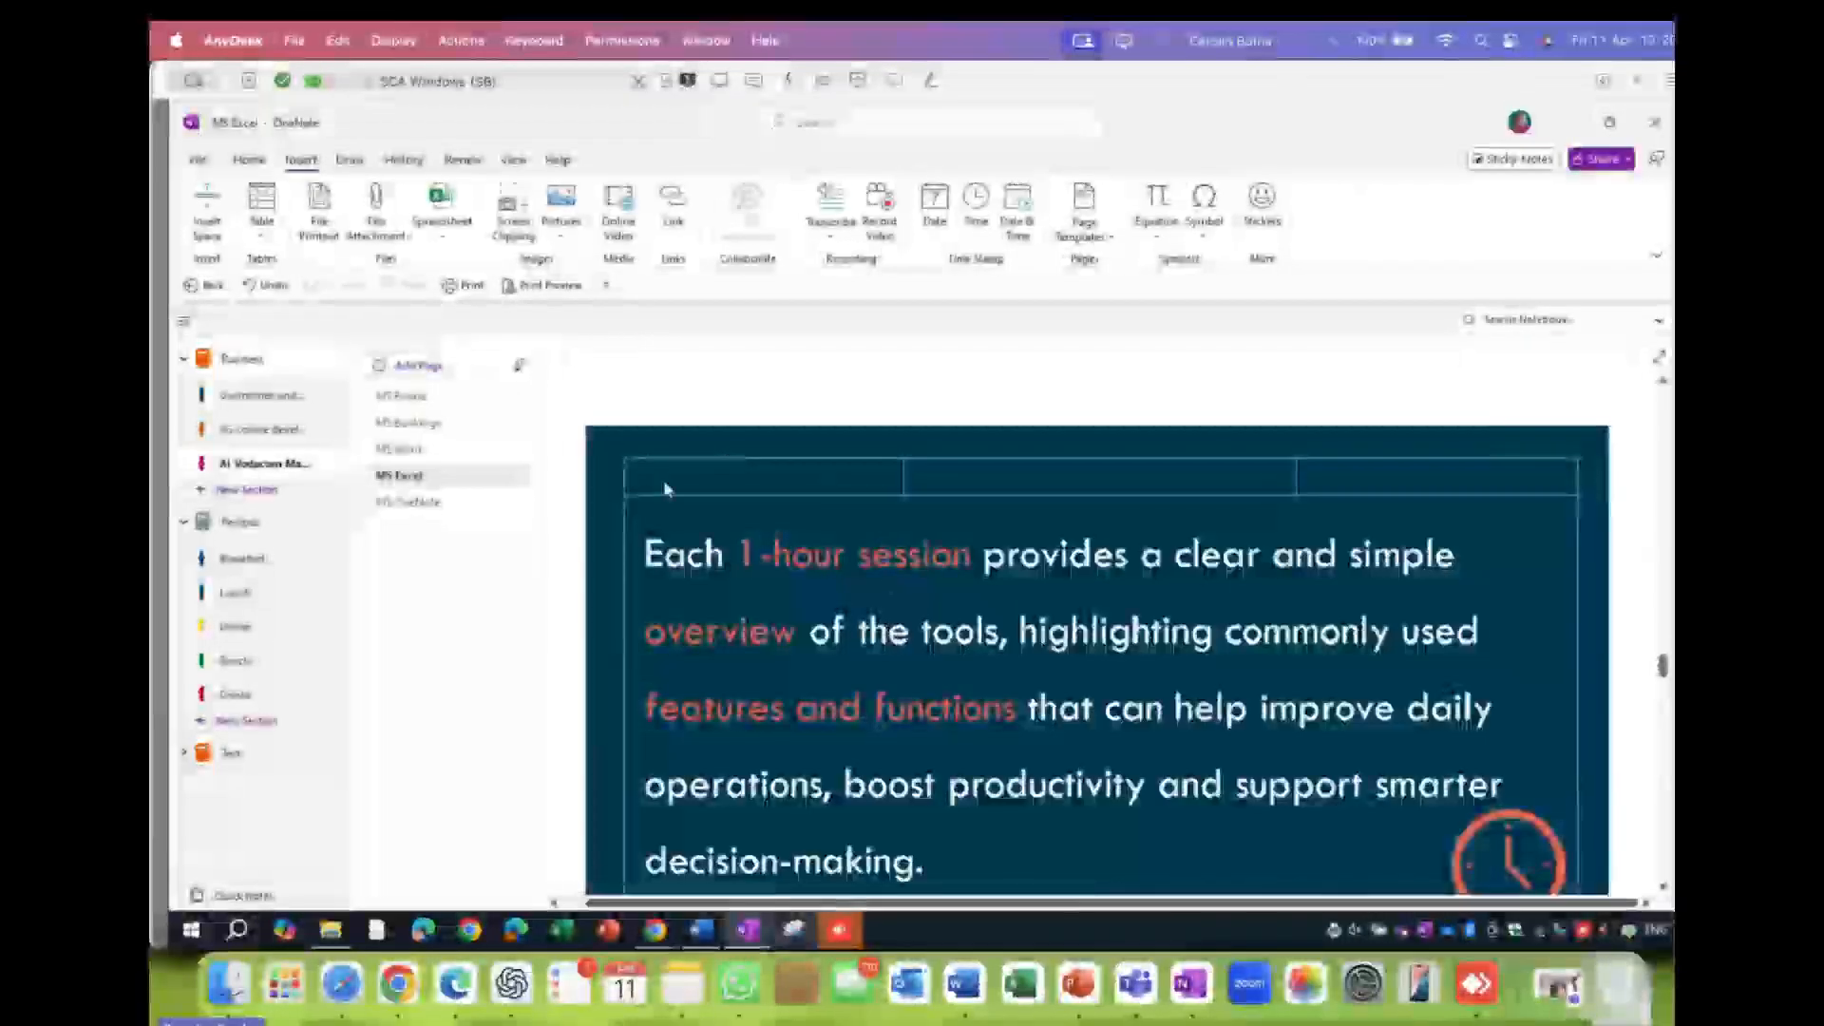
scroll(966, 643, down, 1)
scroll(965, 636, down, 10)
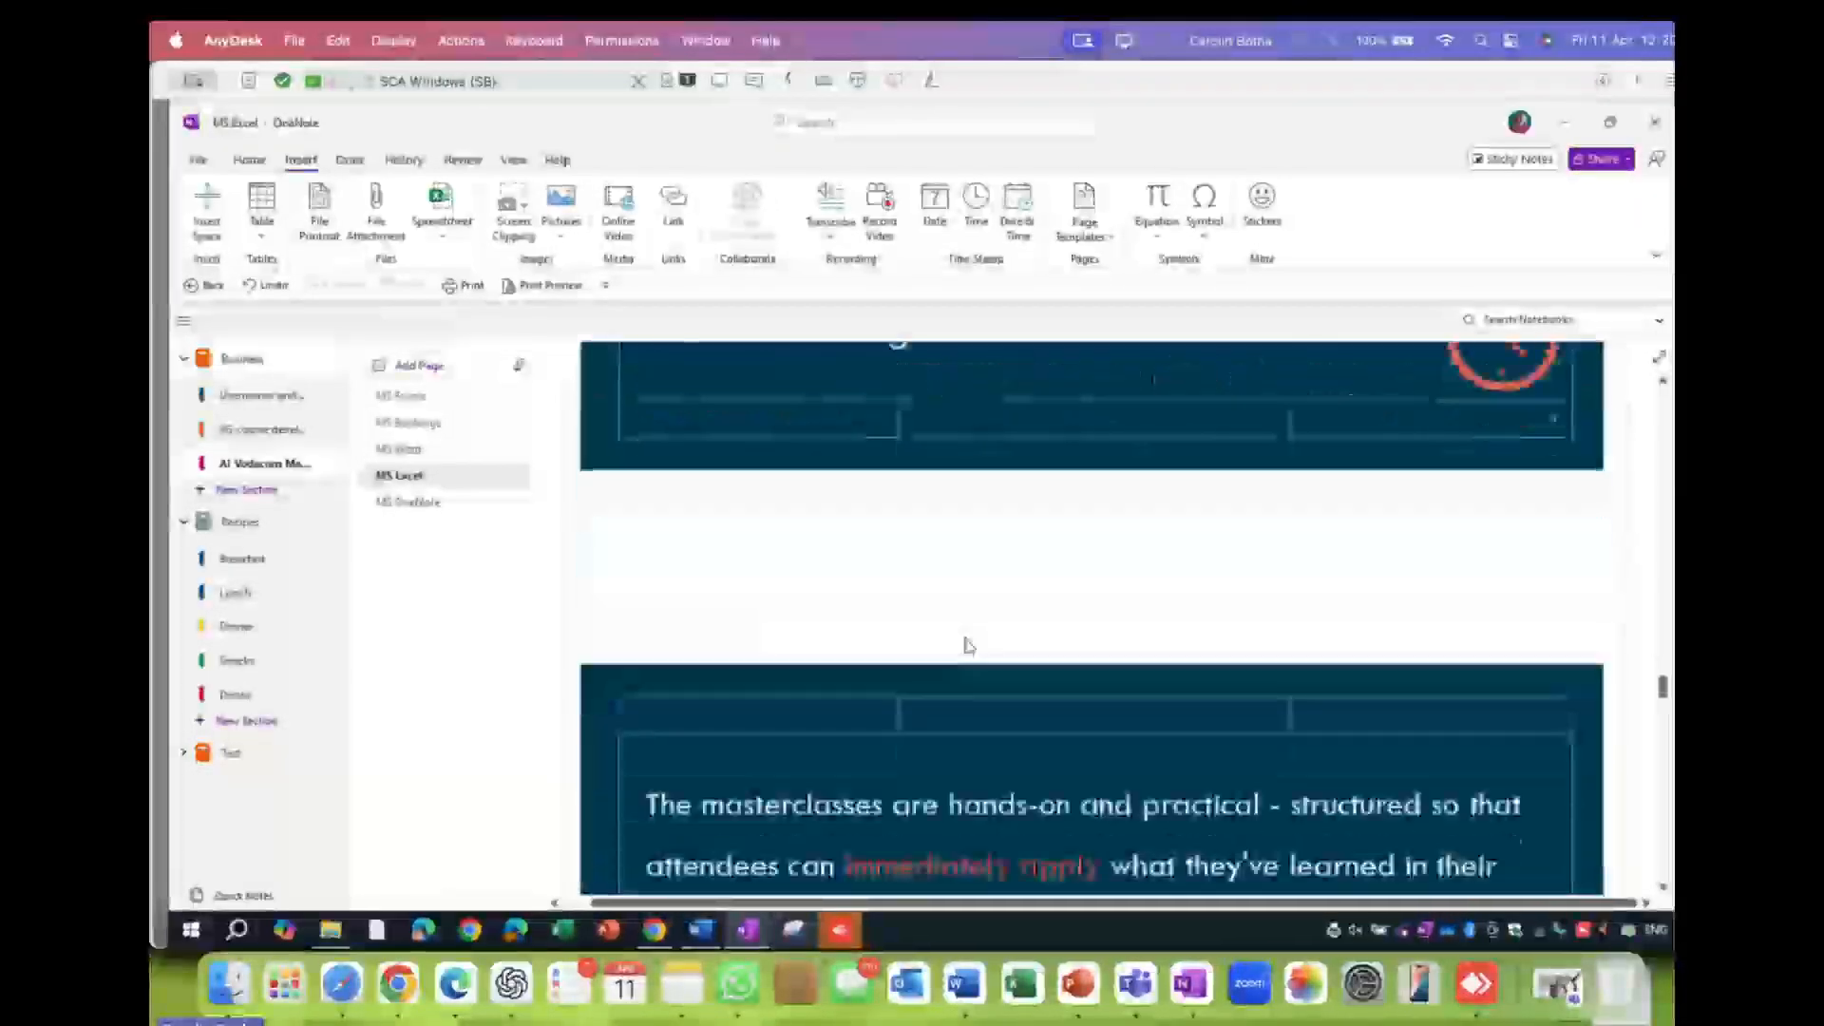
scroll(967, 646, down, 12)
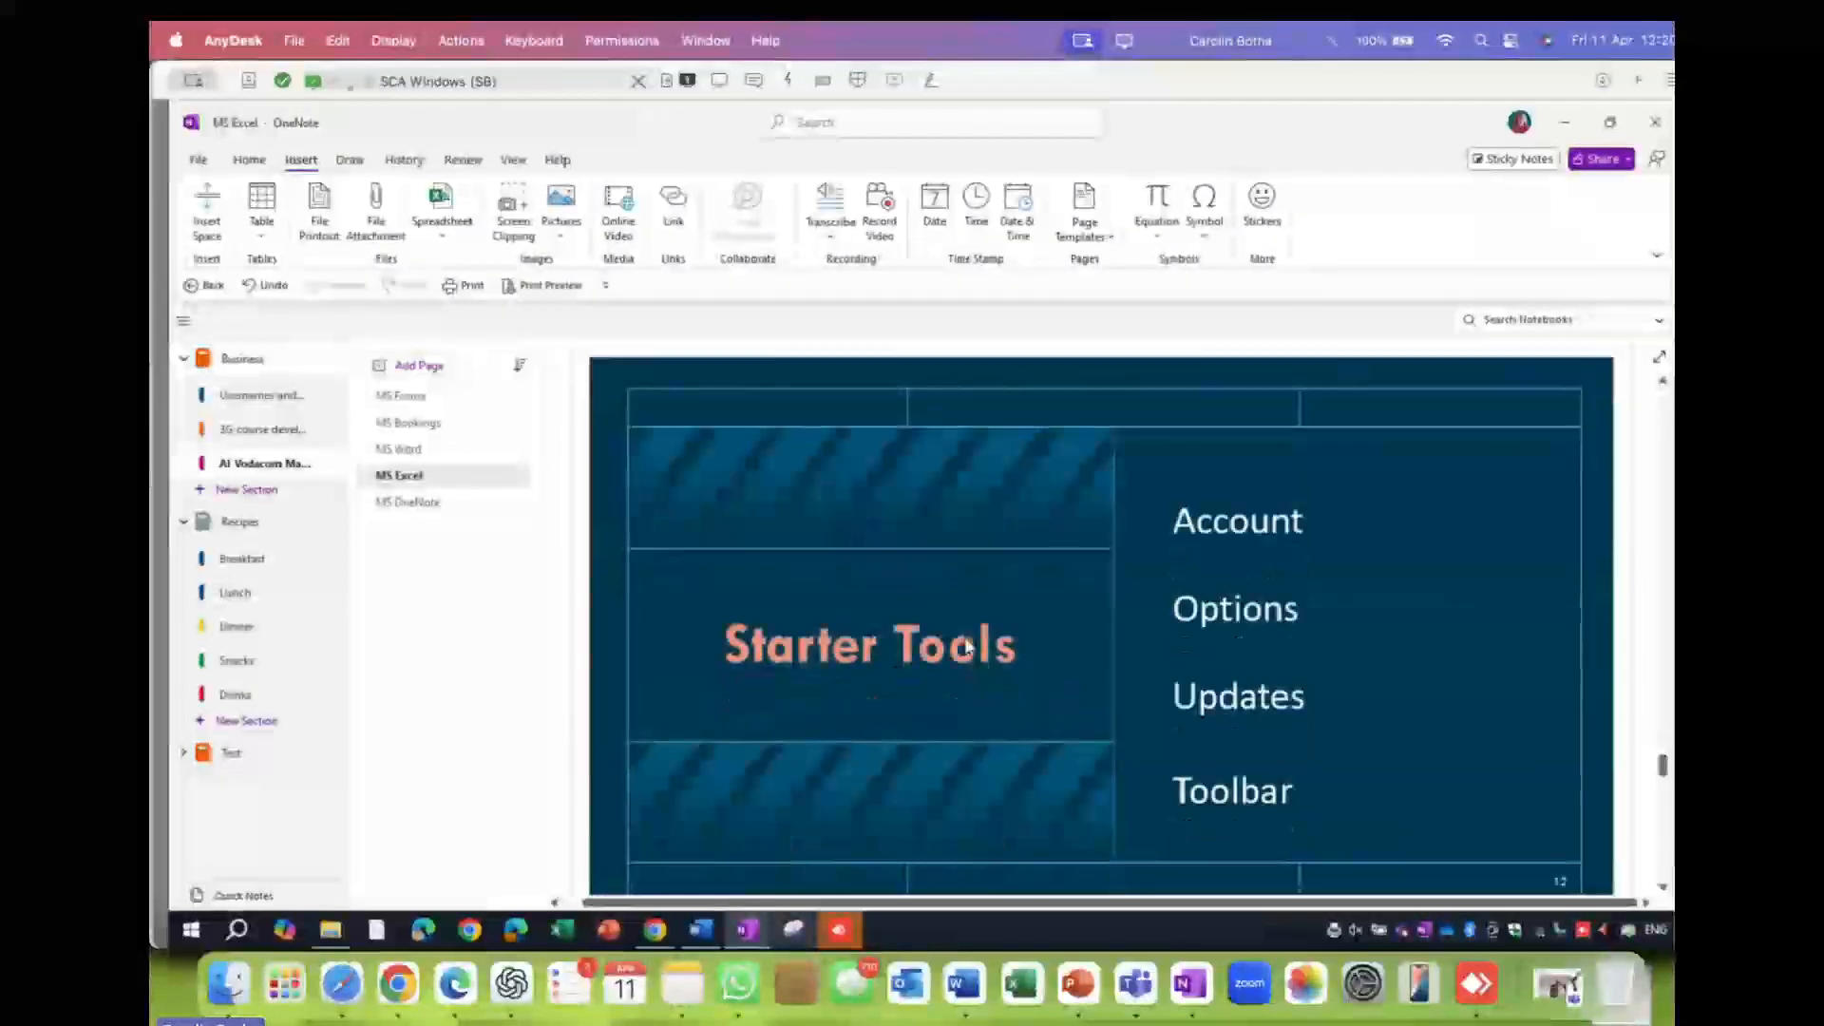
scroll(965, 641, up, 5)
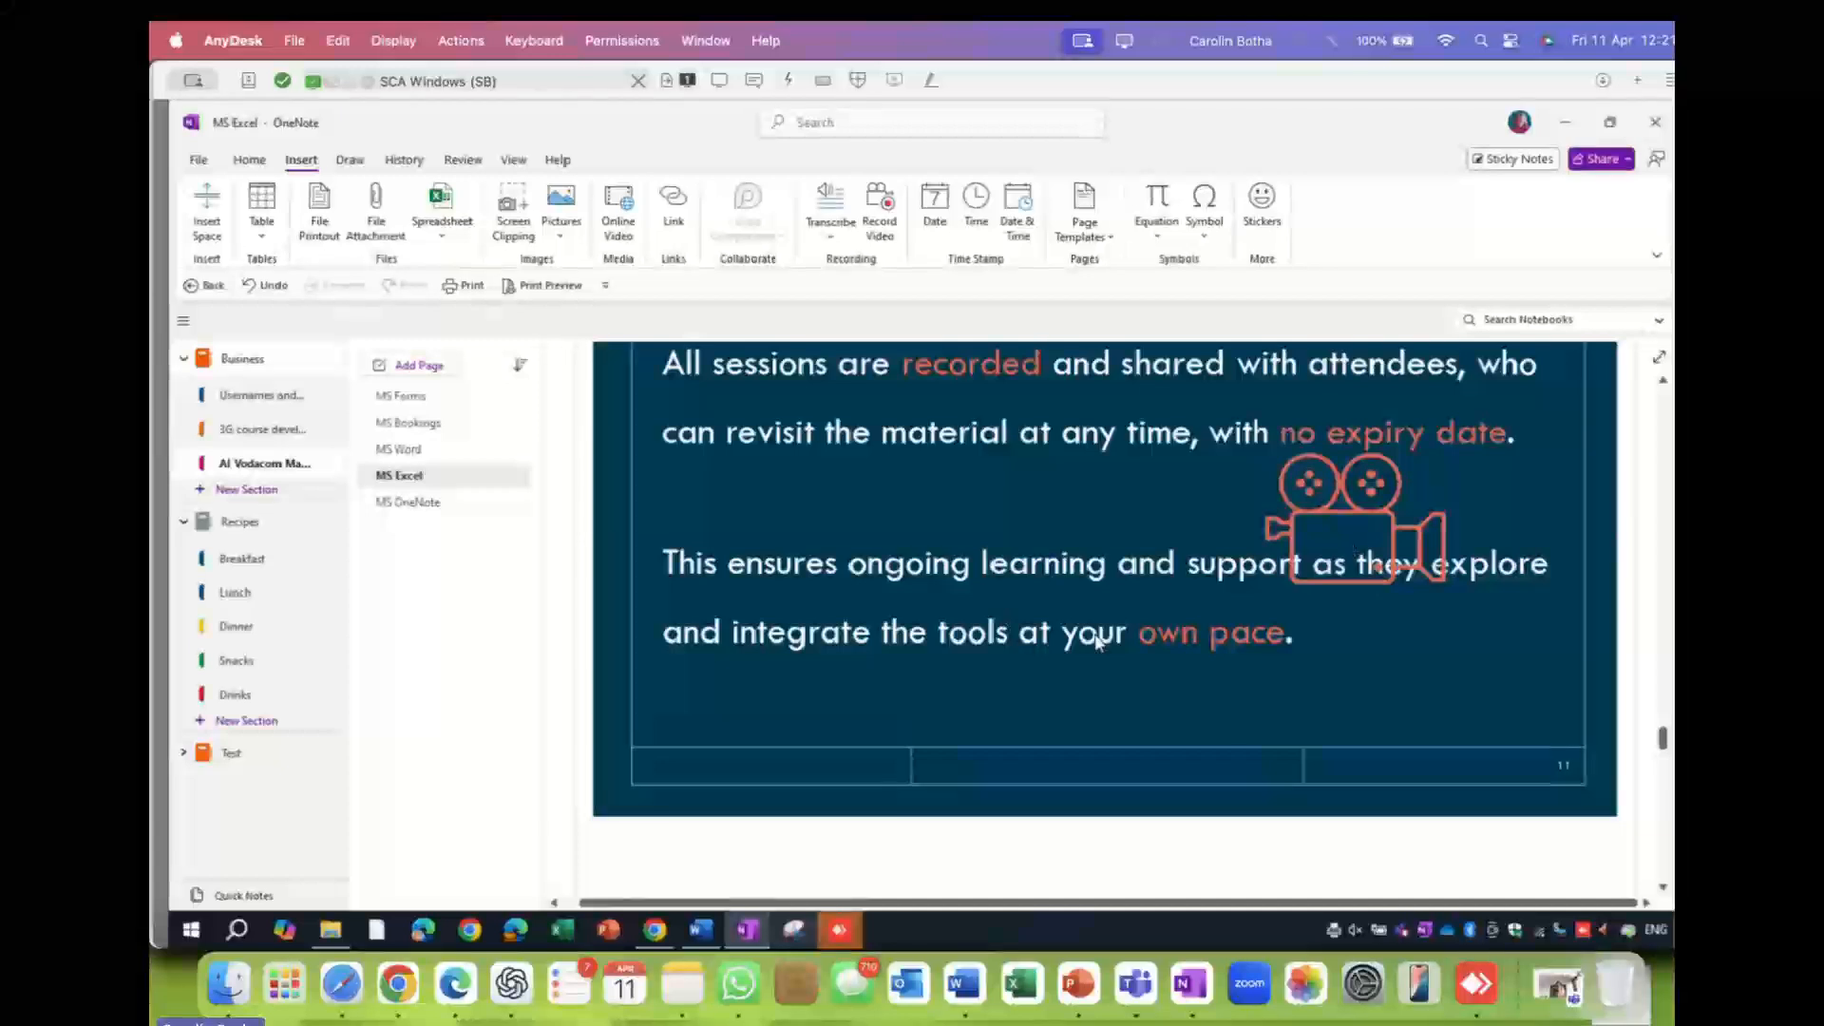
scroll(1106, 711, down, 6)
scroll(1107, 711, down, 8)
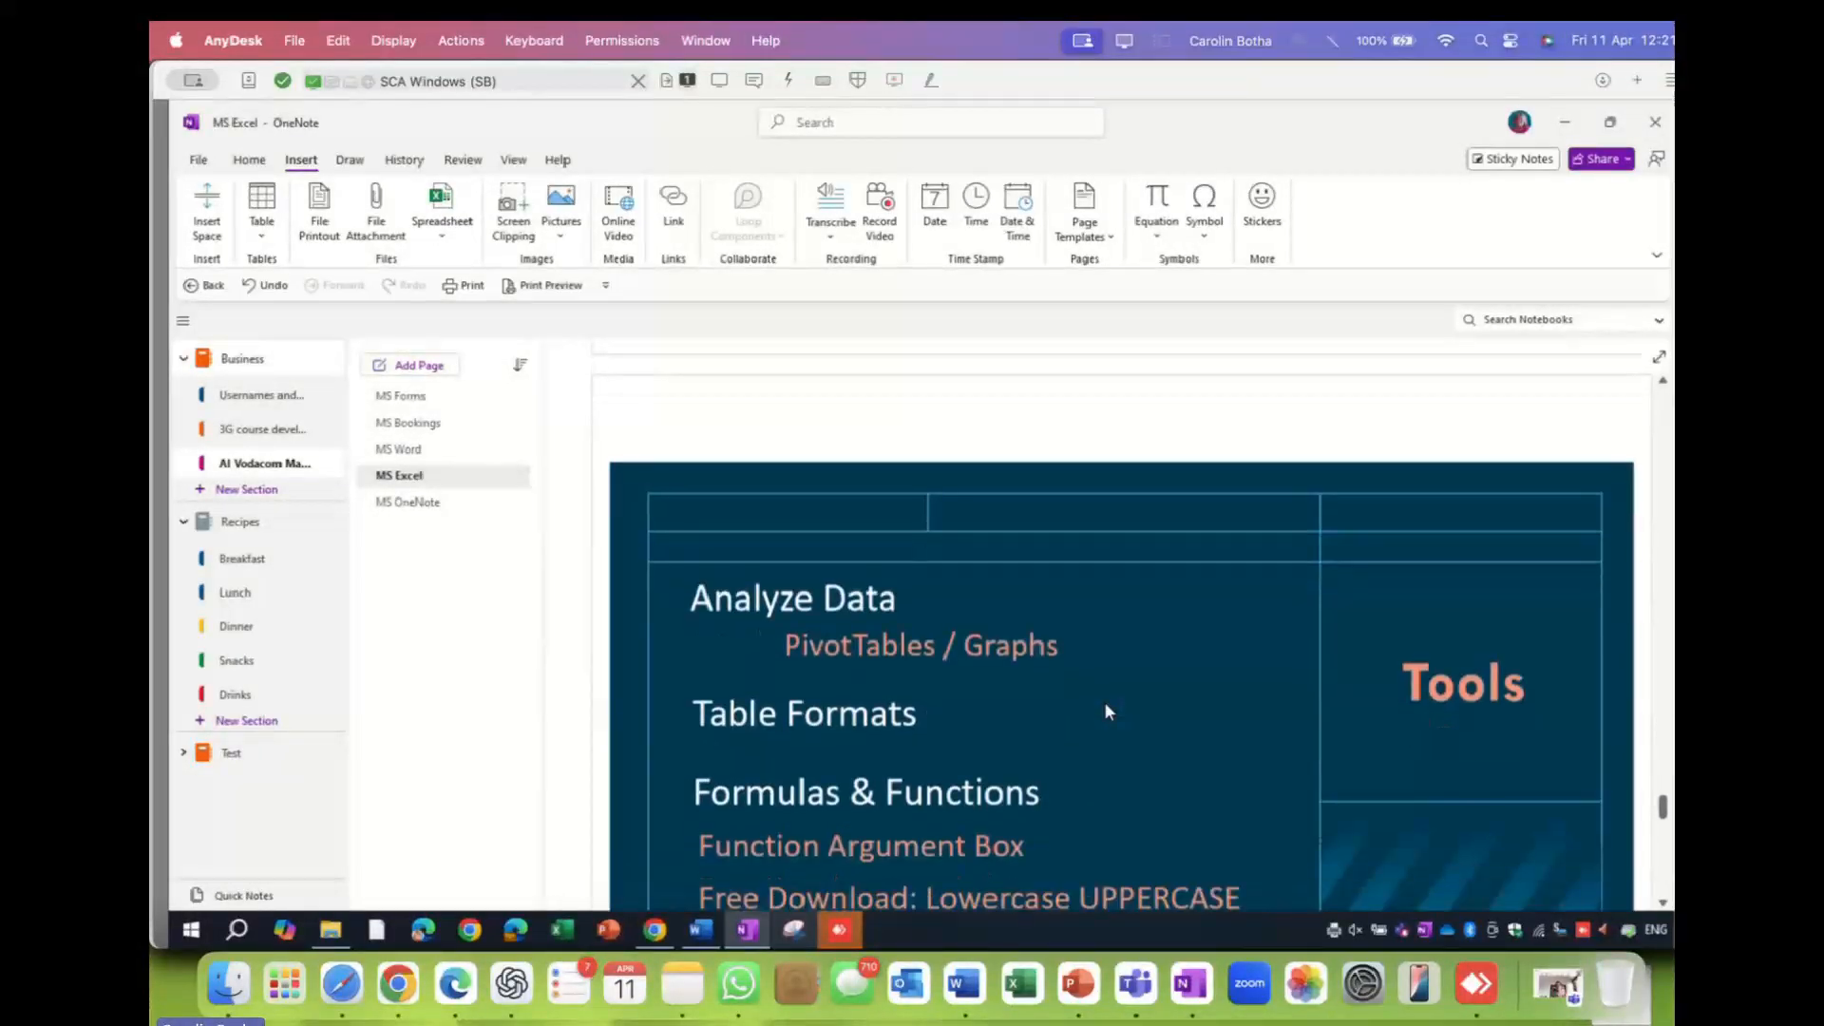
scroll(1105, 708, down, 3)
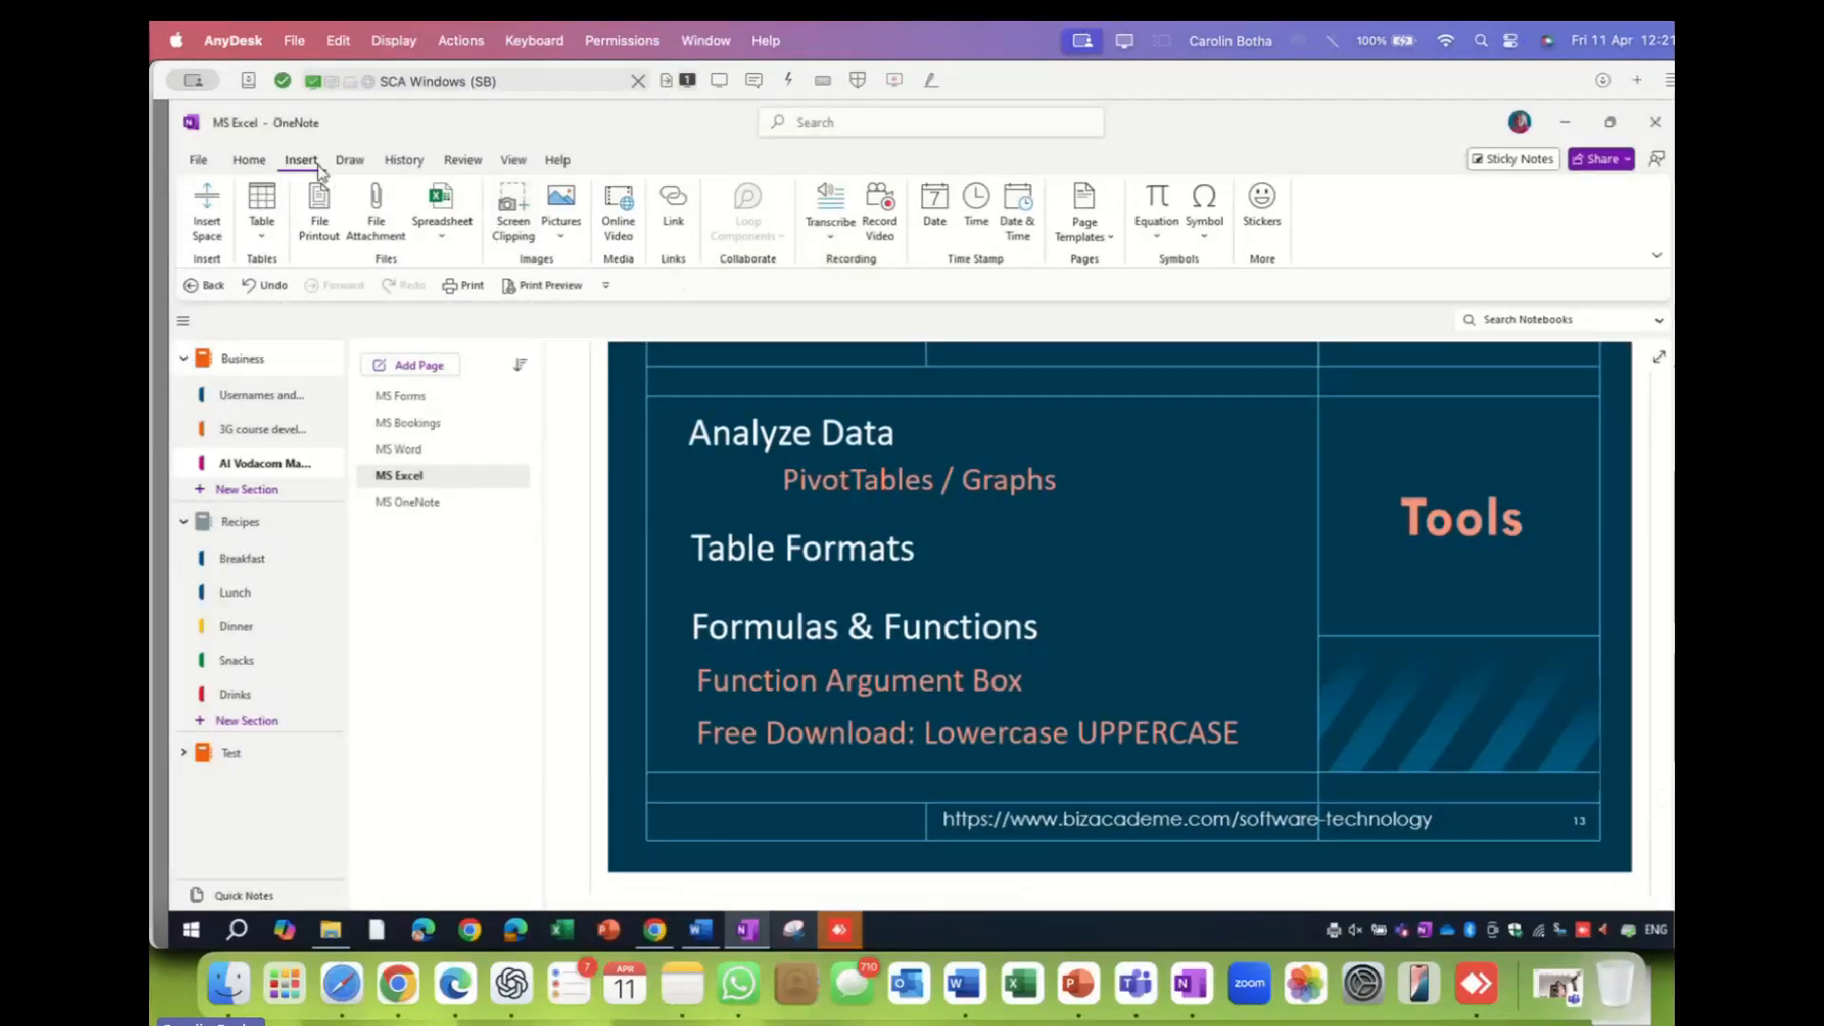
click(351, 163)
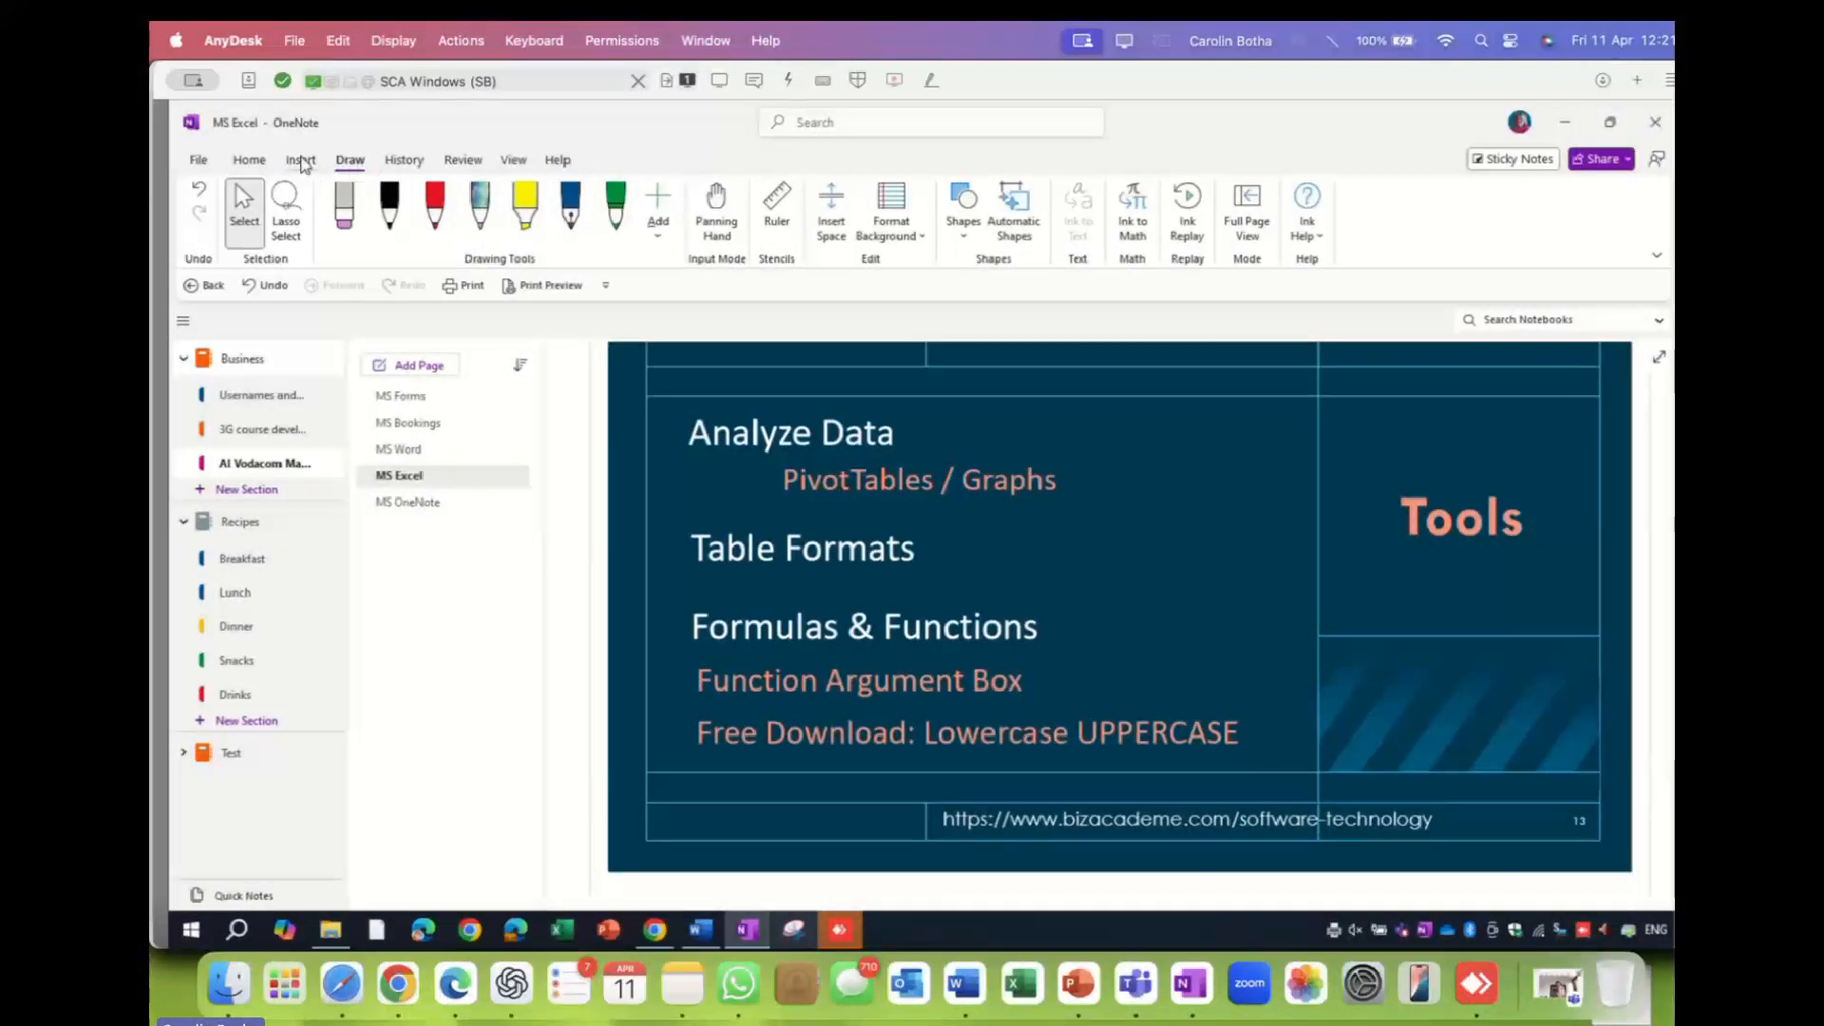
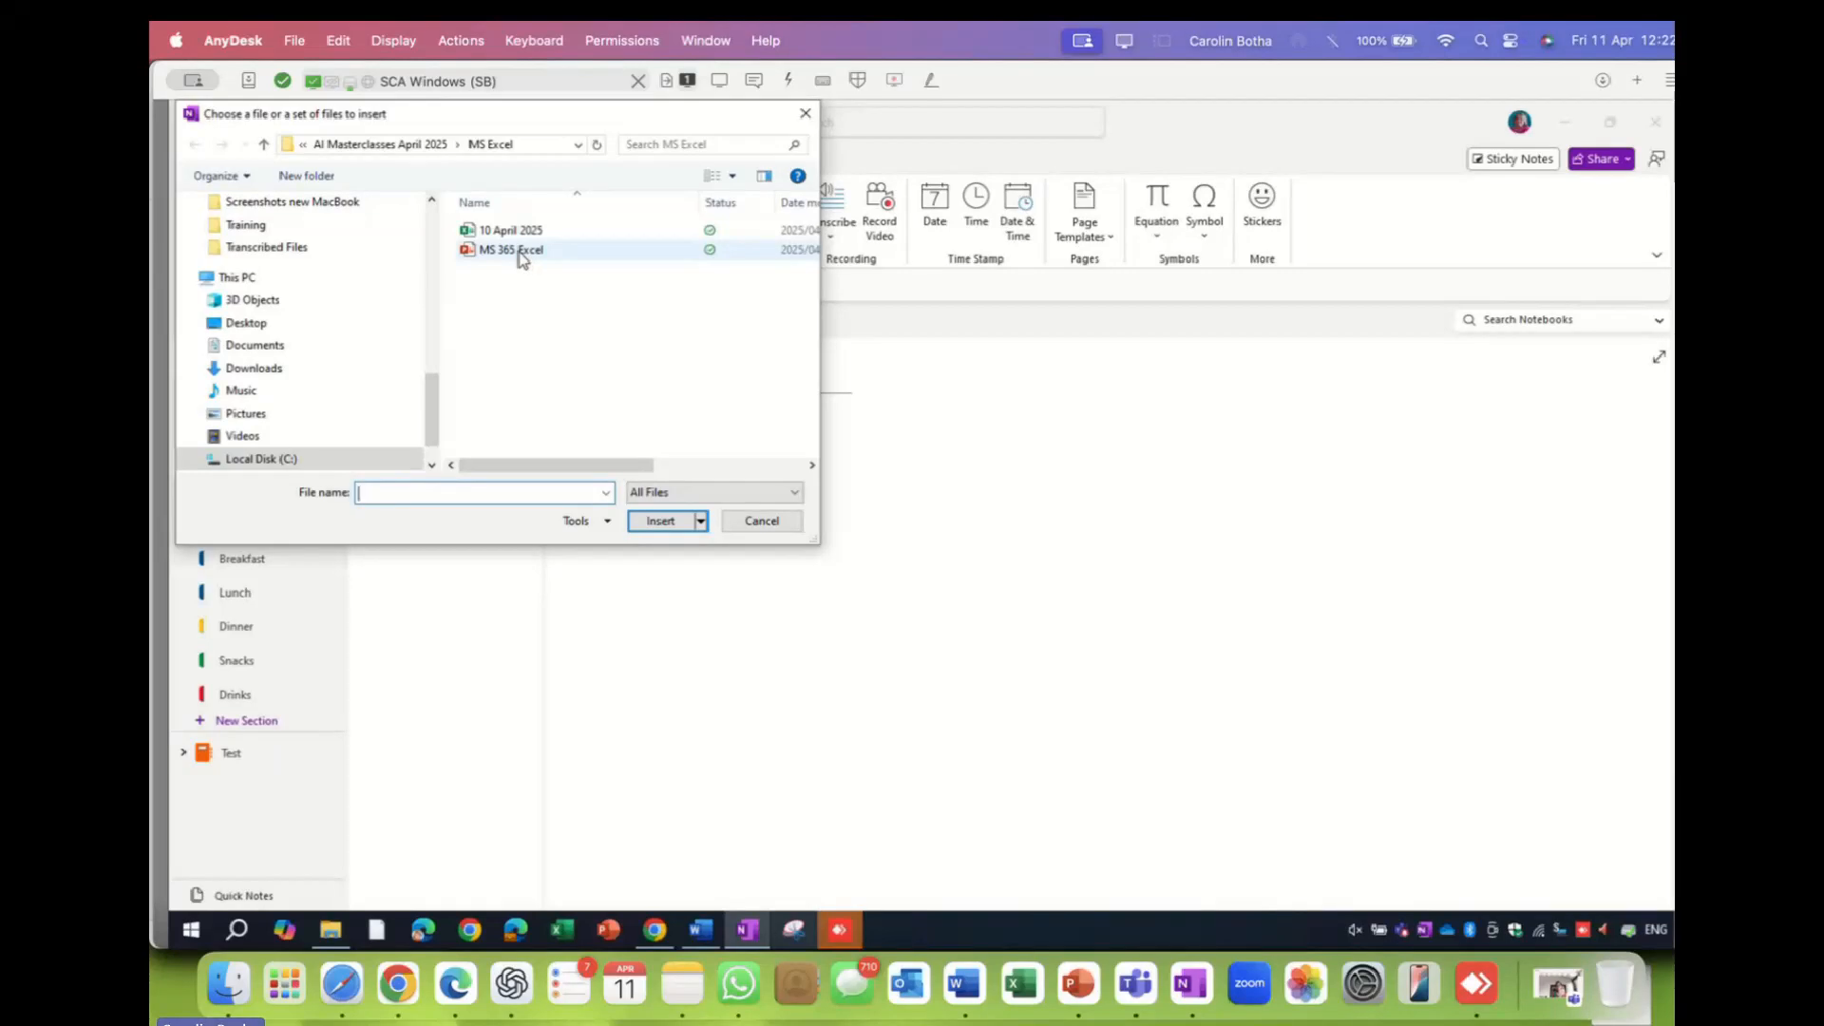
- Choose MS 365 Excel and attach it to the MS Bookings page as a file icon
double_click(521, 253)
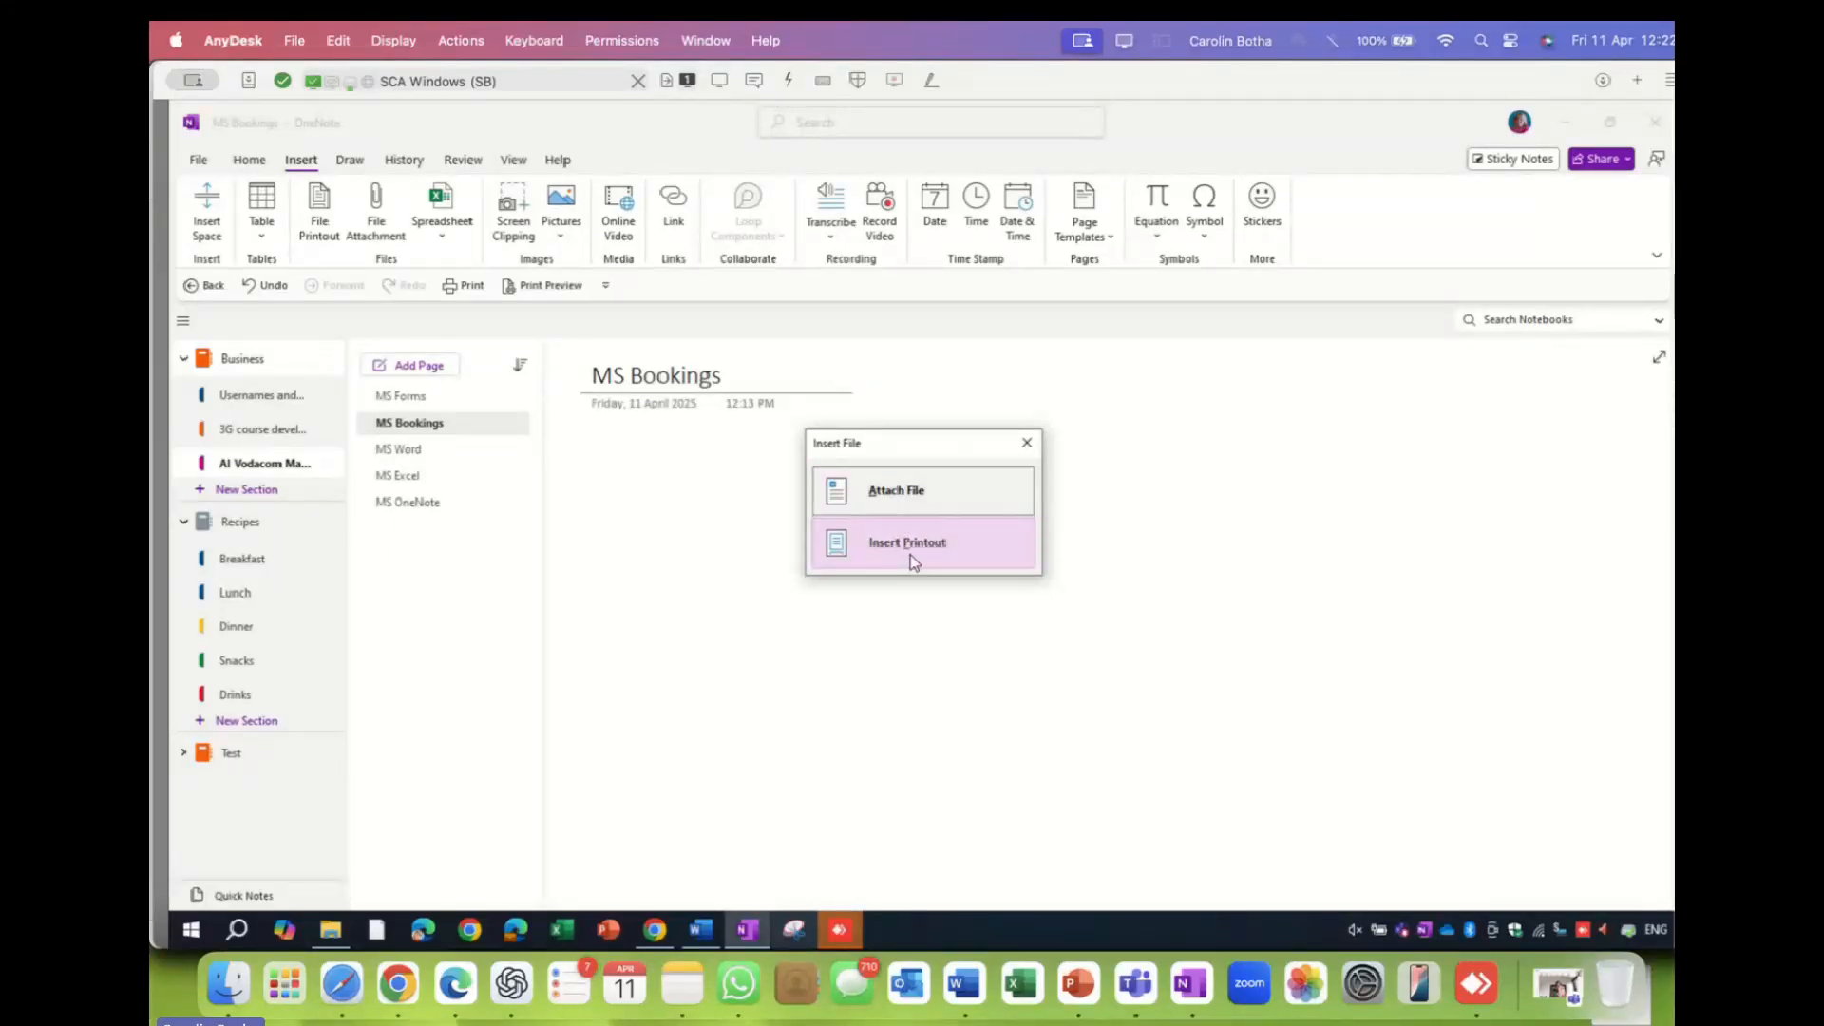
click(914, 499)
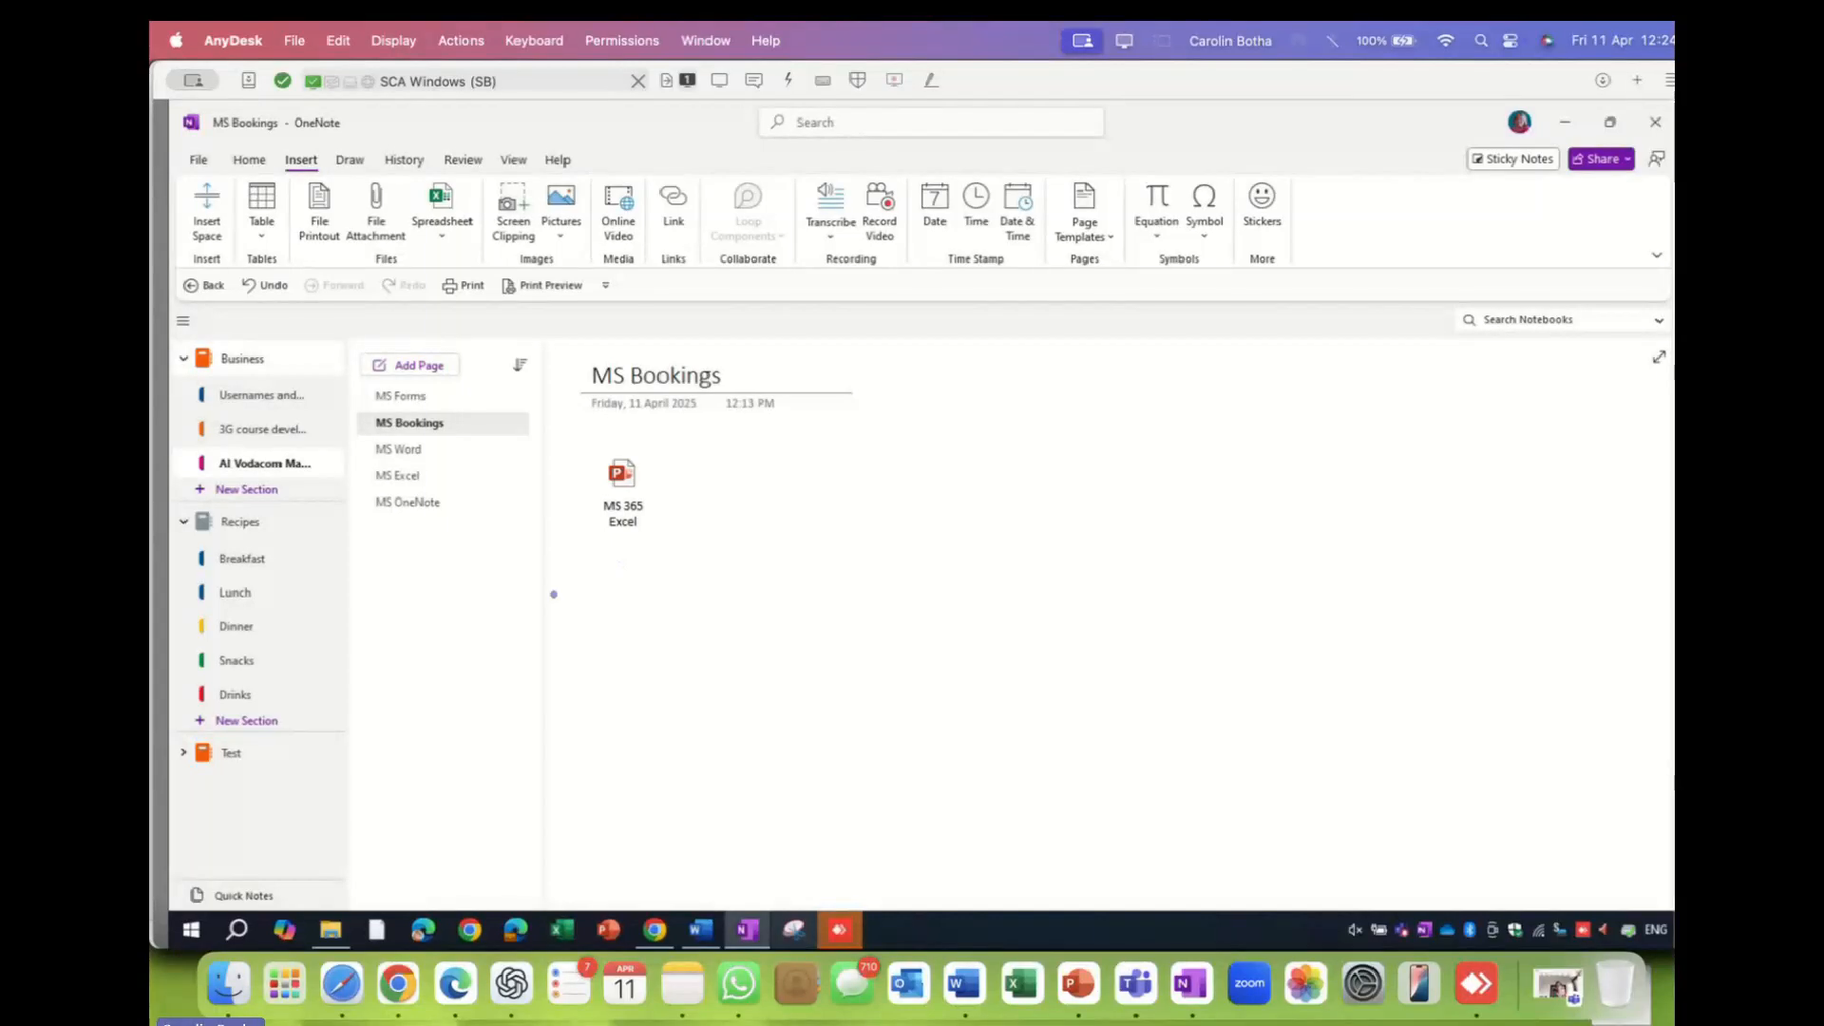
- On the MS Word page, insert the existing '10 April 2025' workbook as an embedded spreadsheet
click(410, 455)
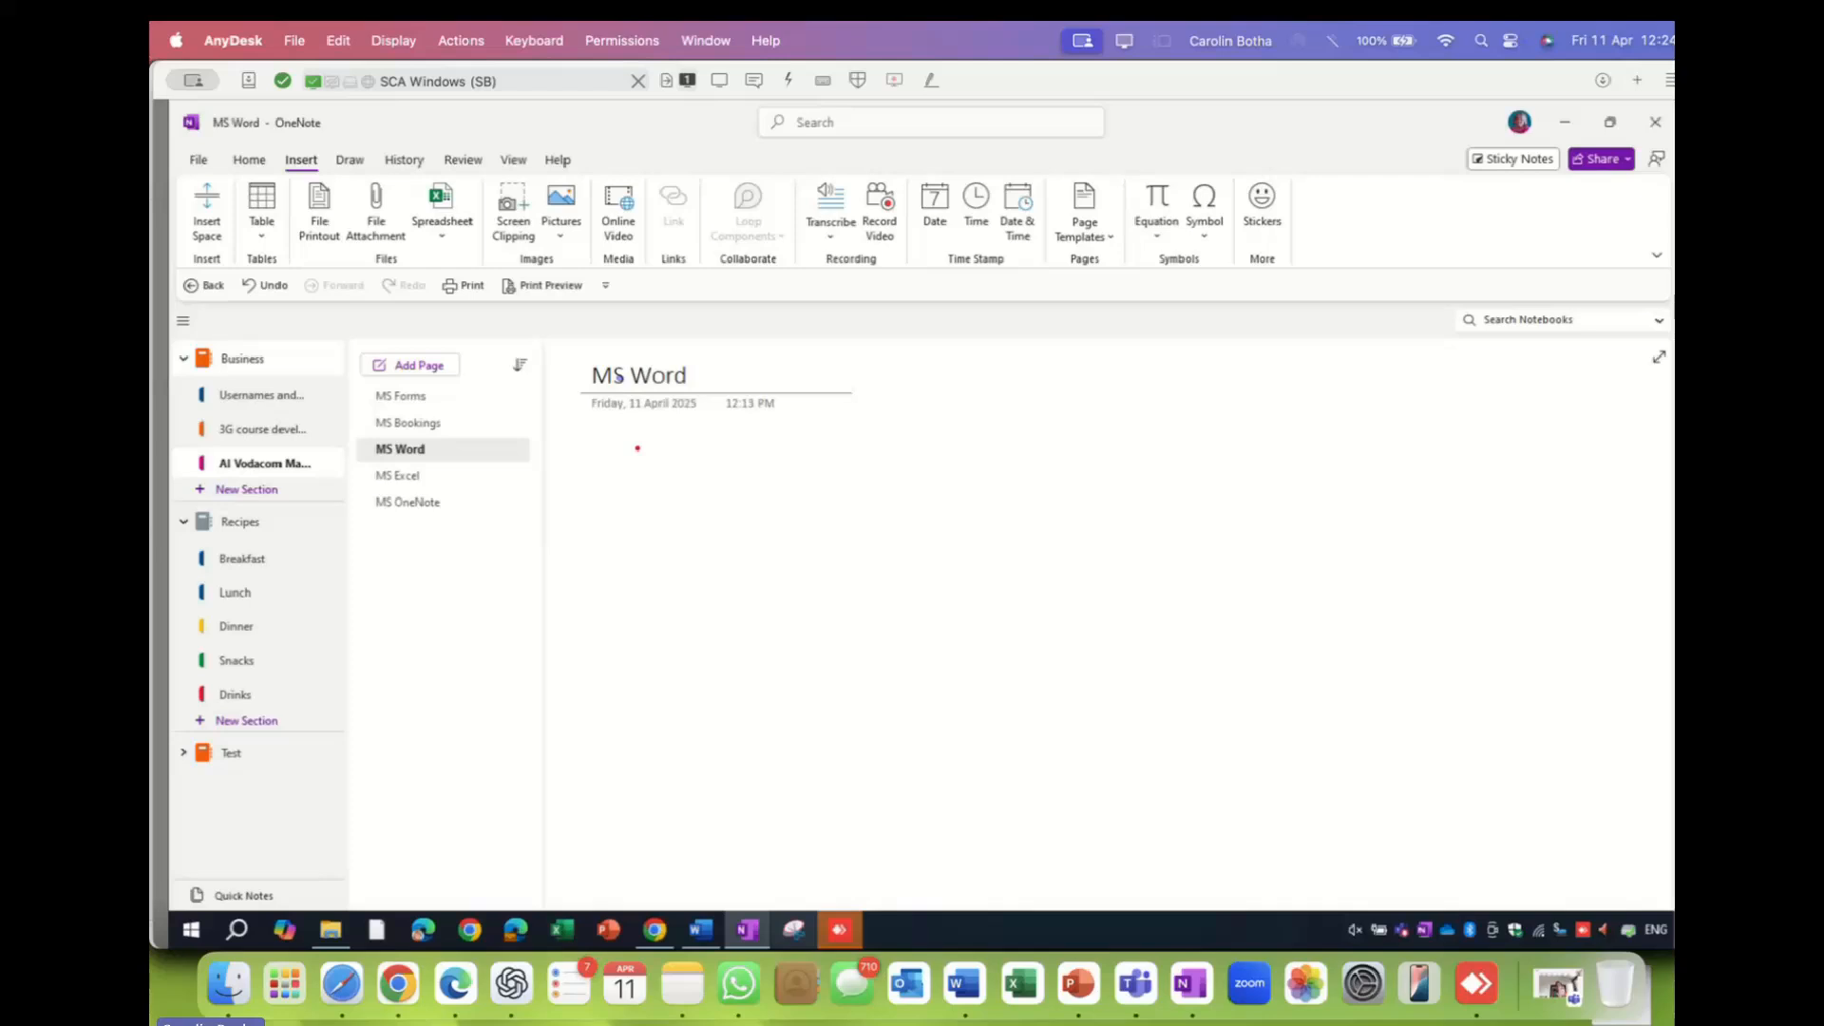
click(441, 243)
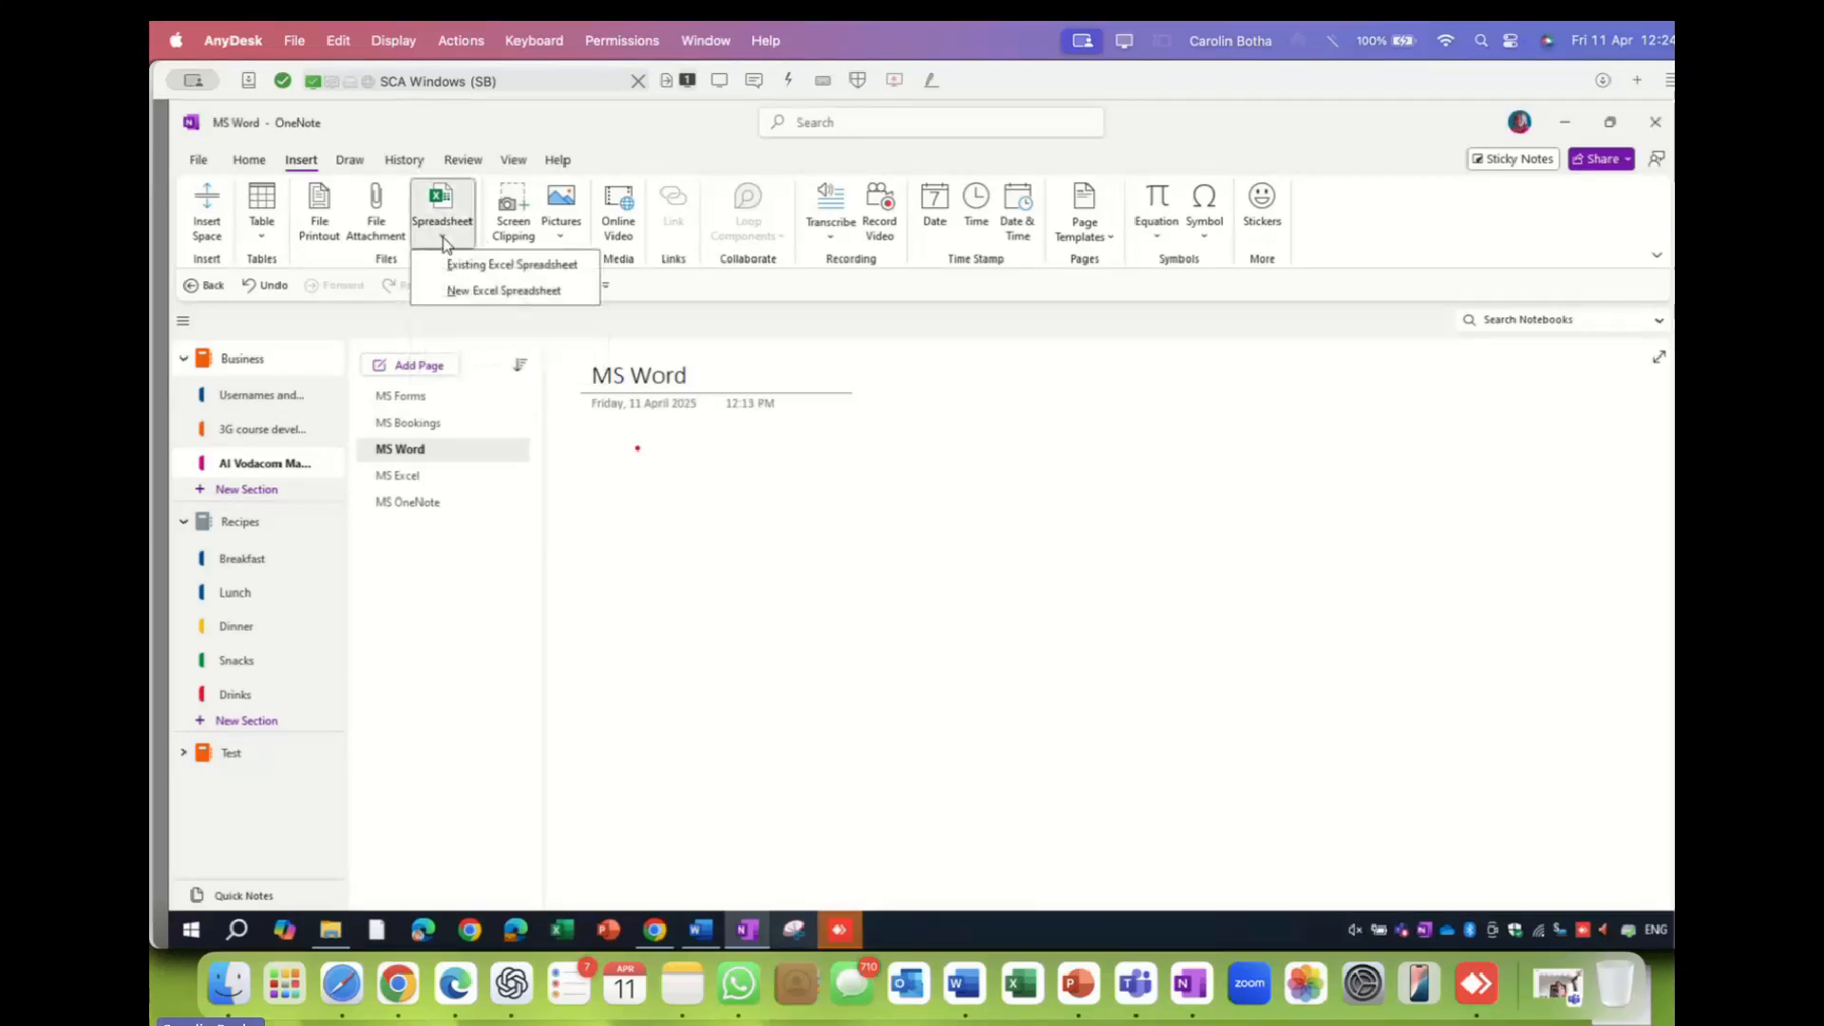
click(492, 271)
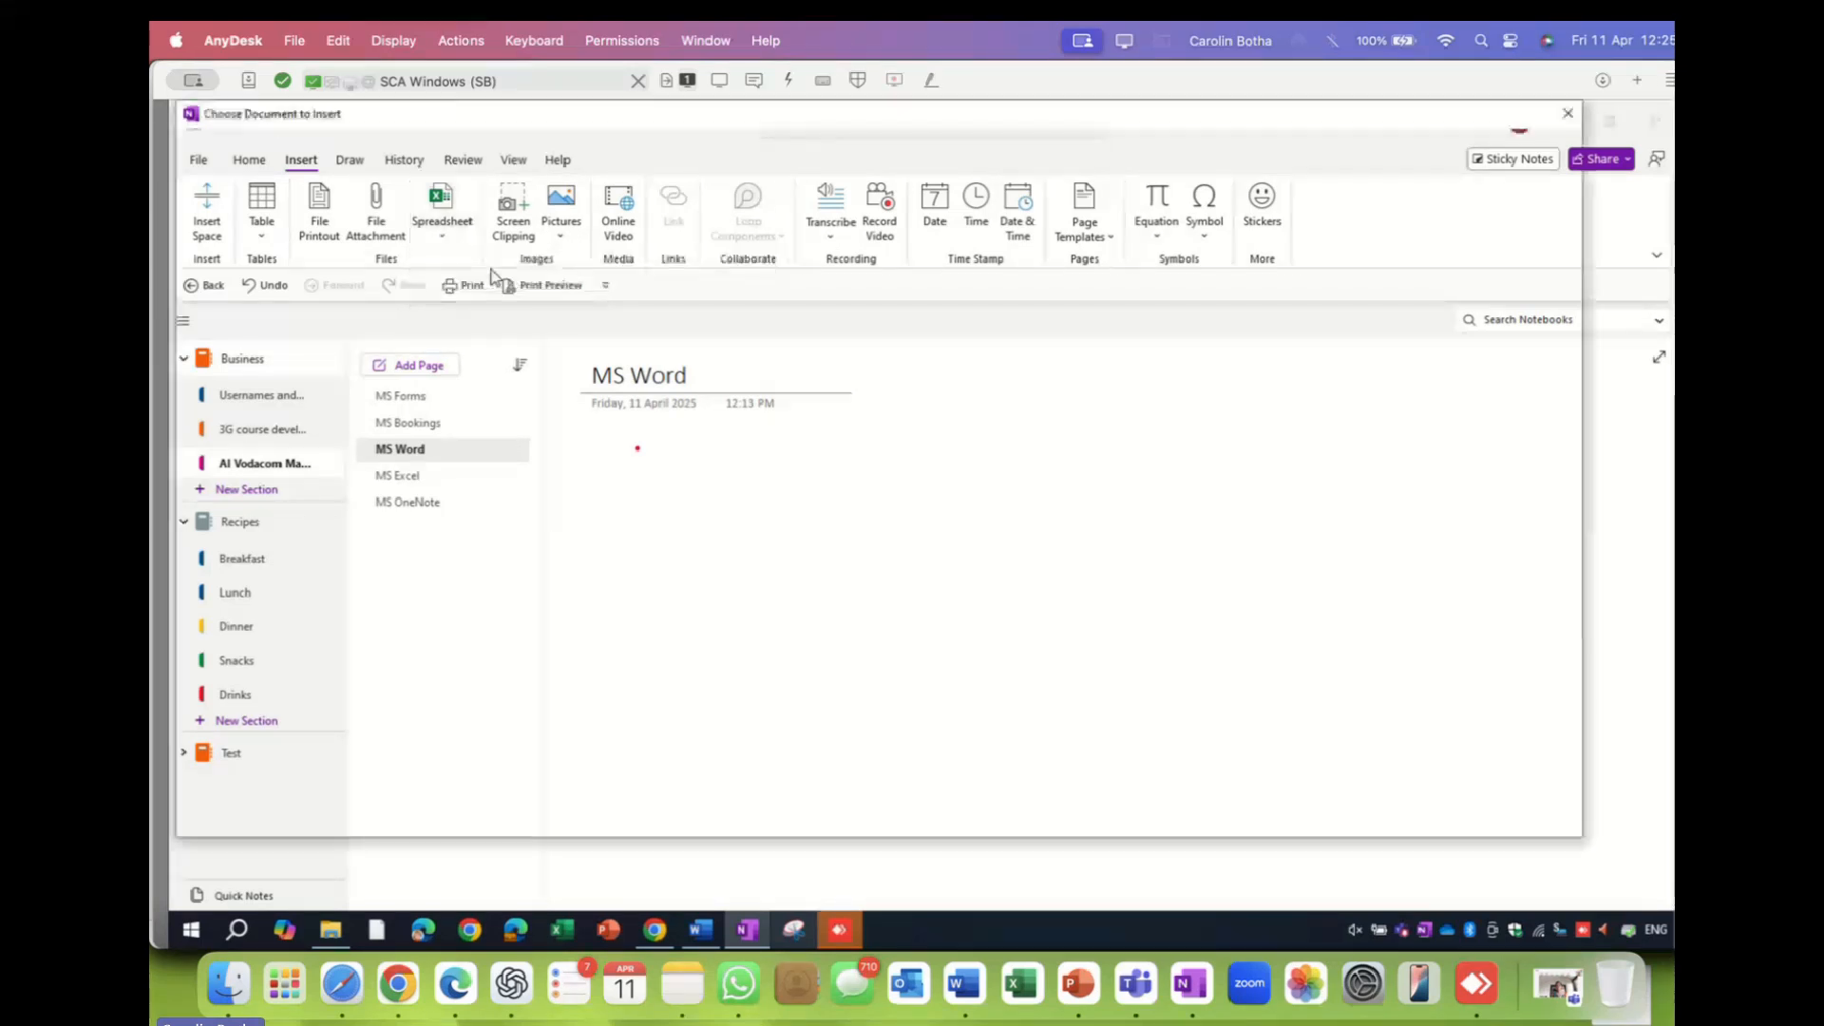
click(508, 235)
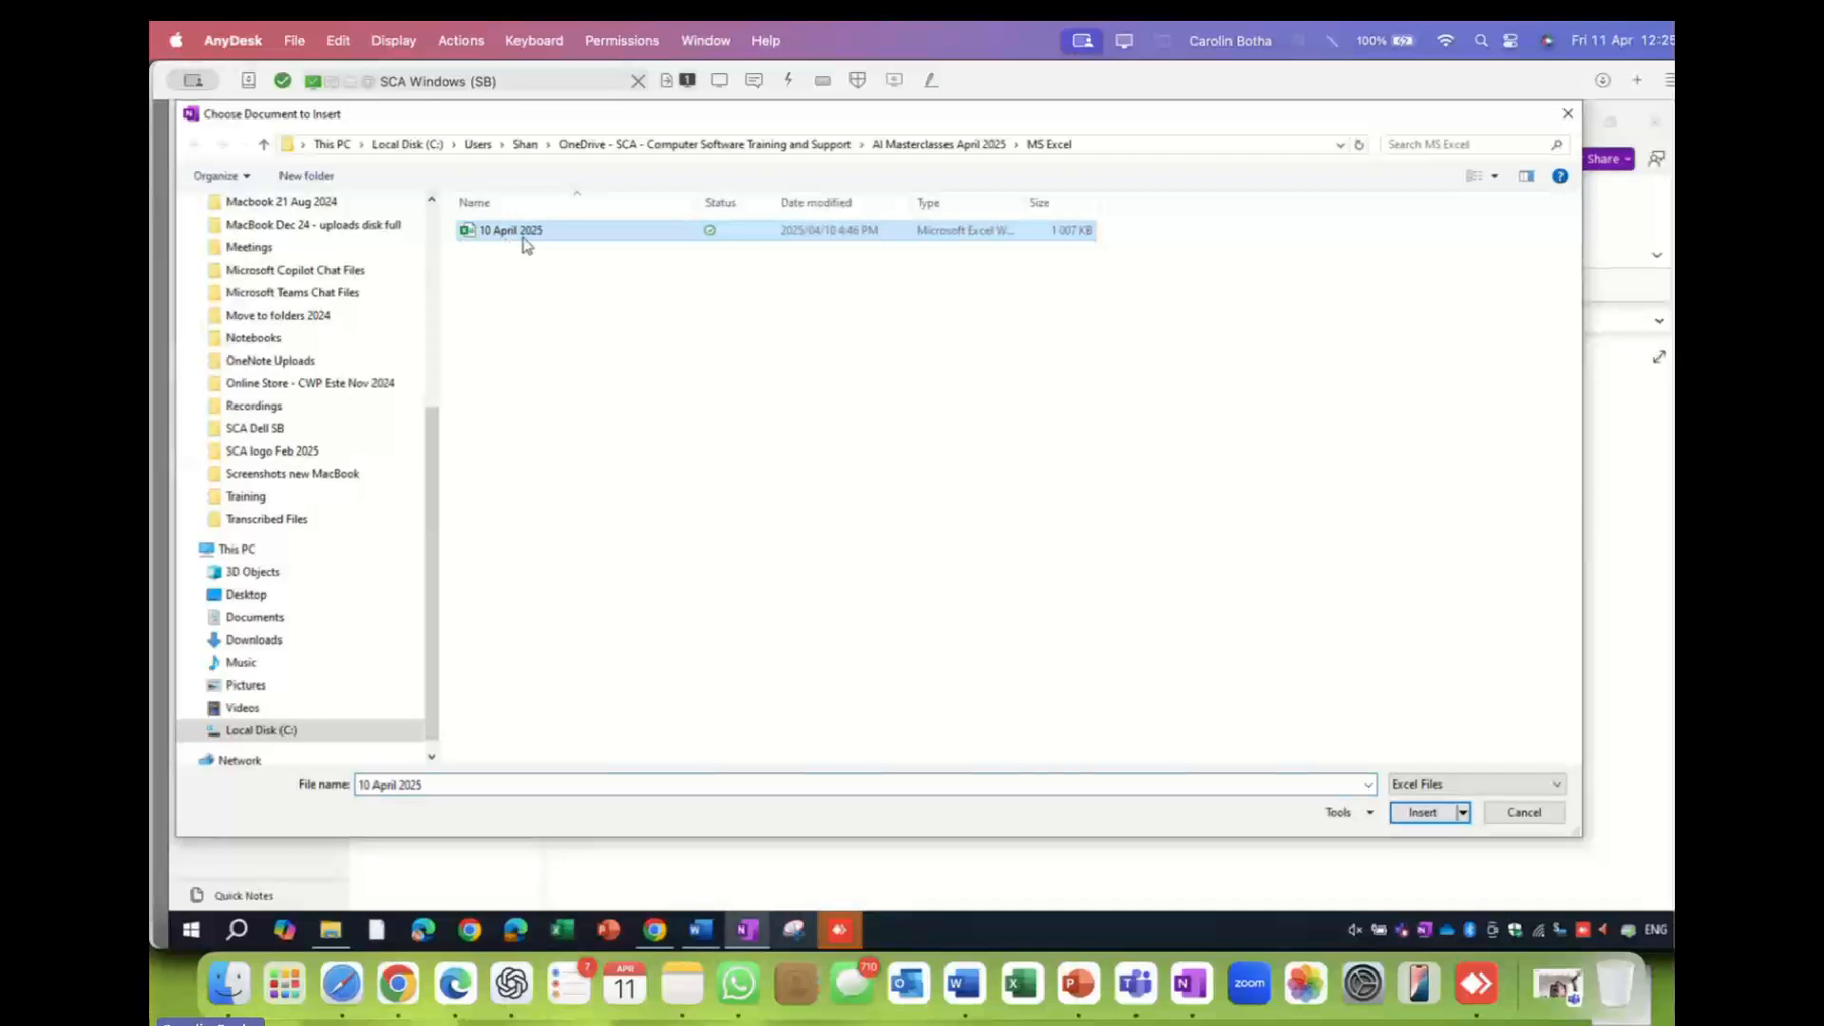
click(1415, 812)
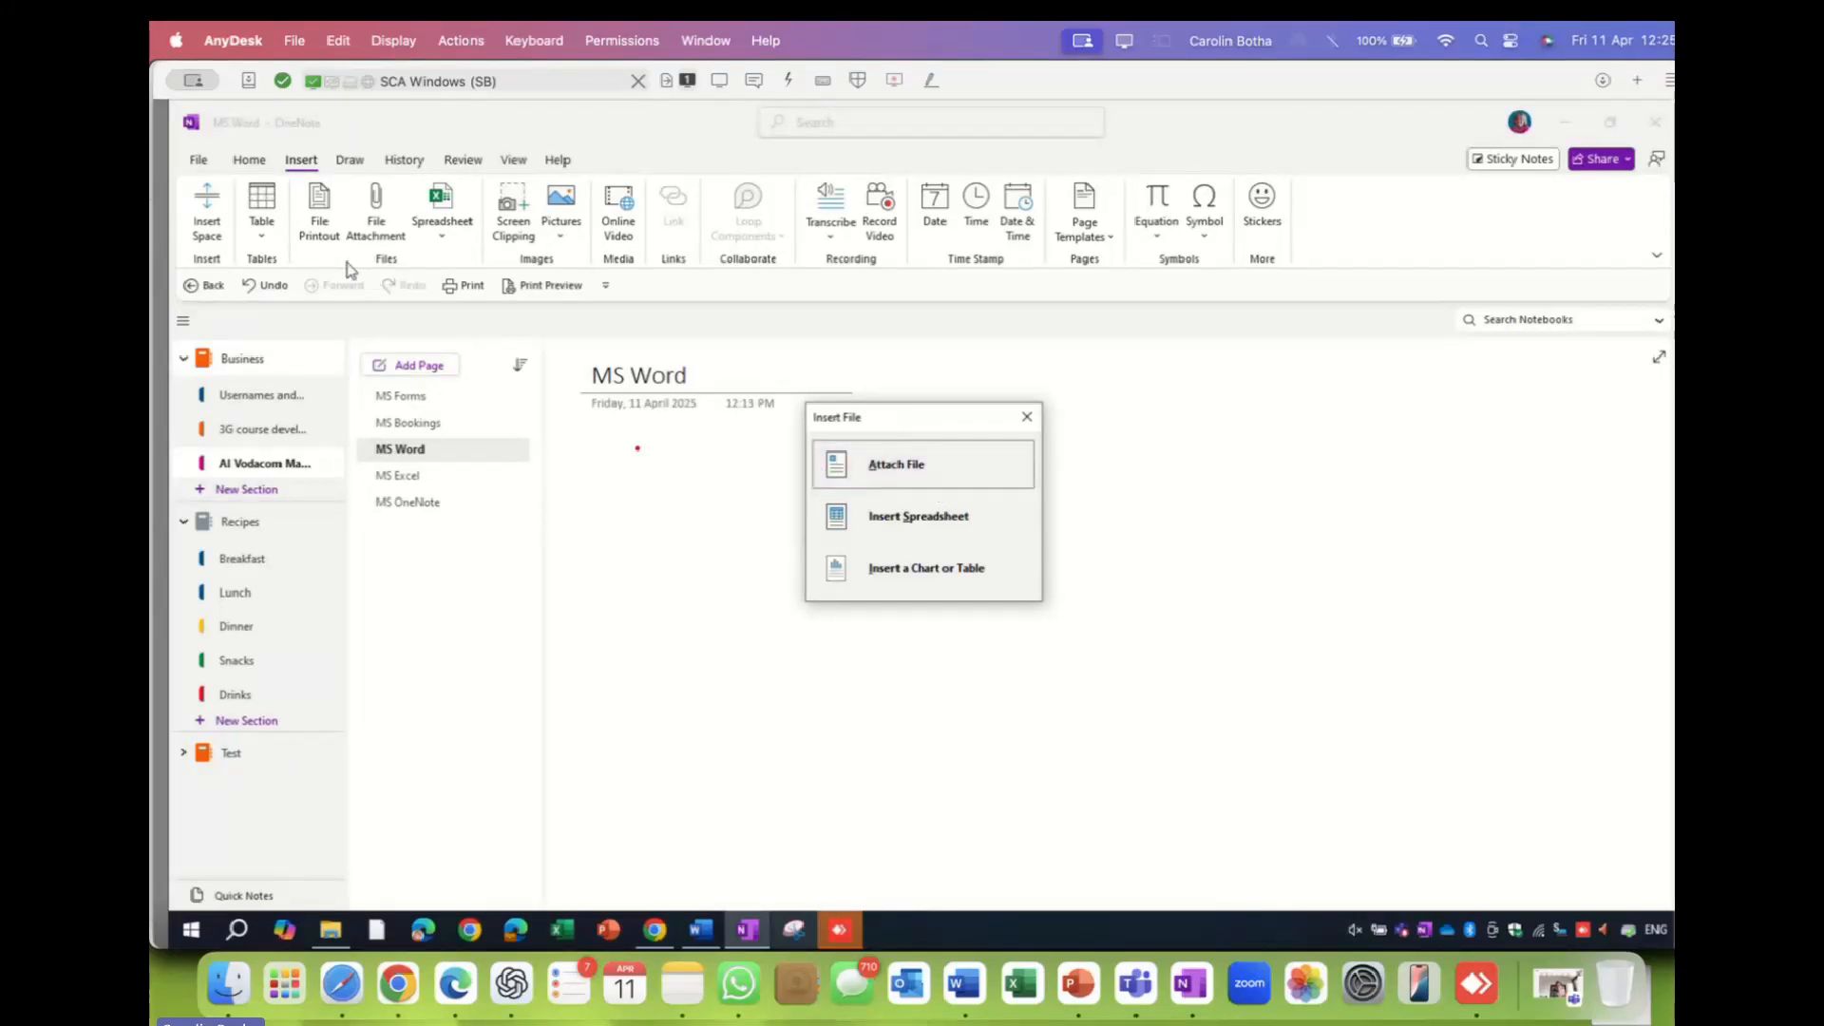
click(902, 518)
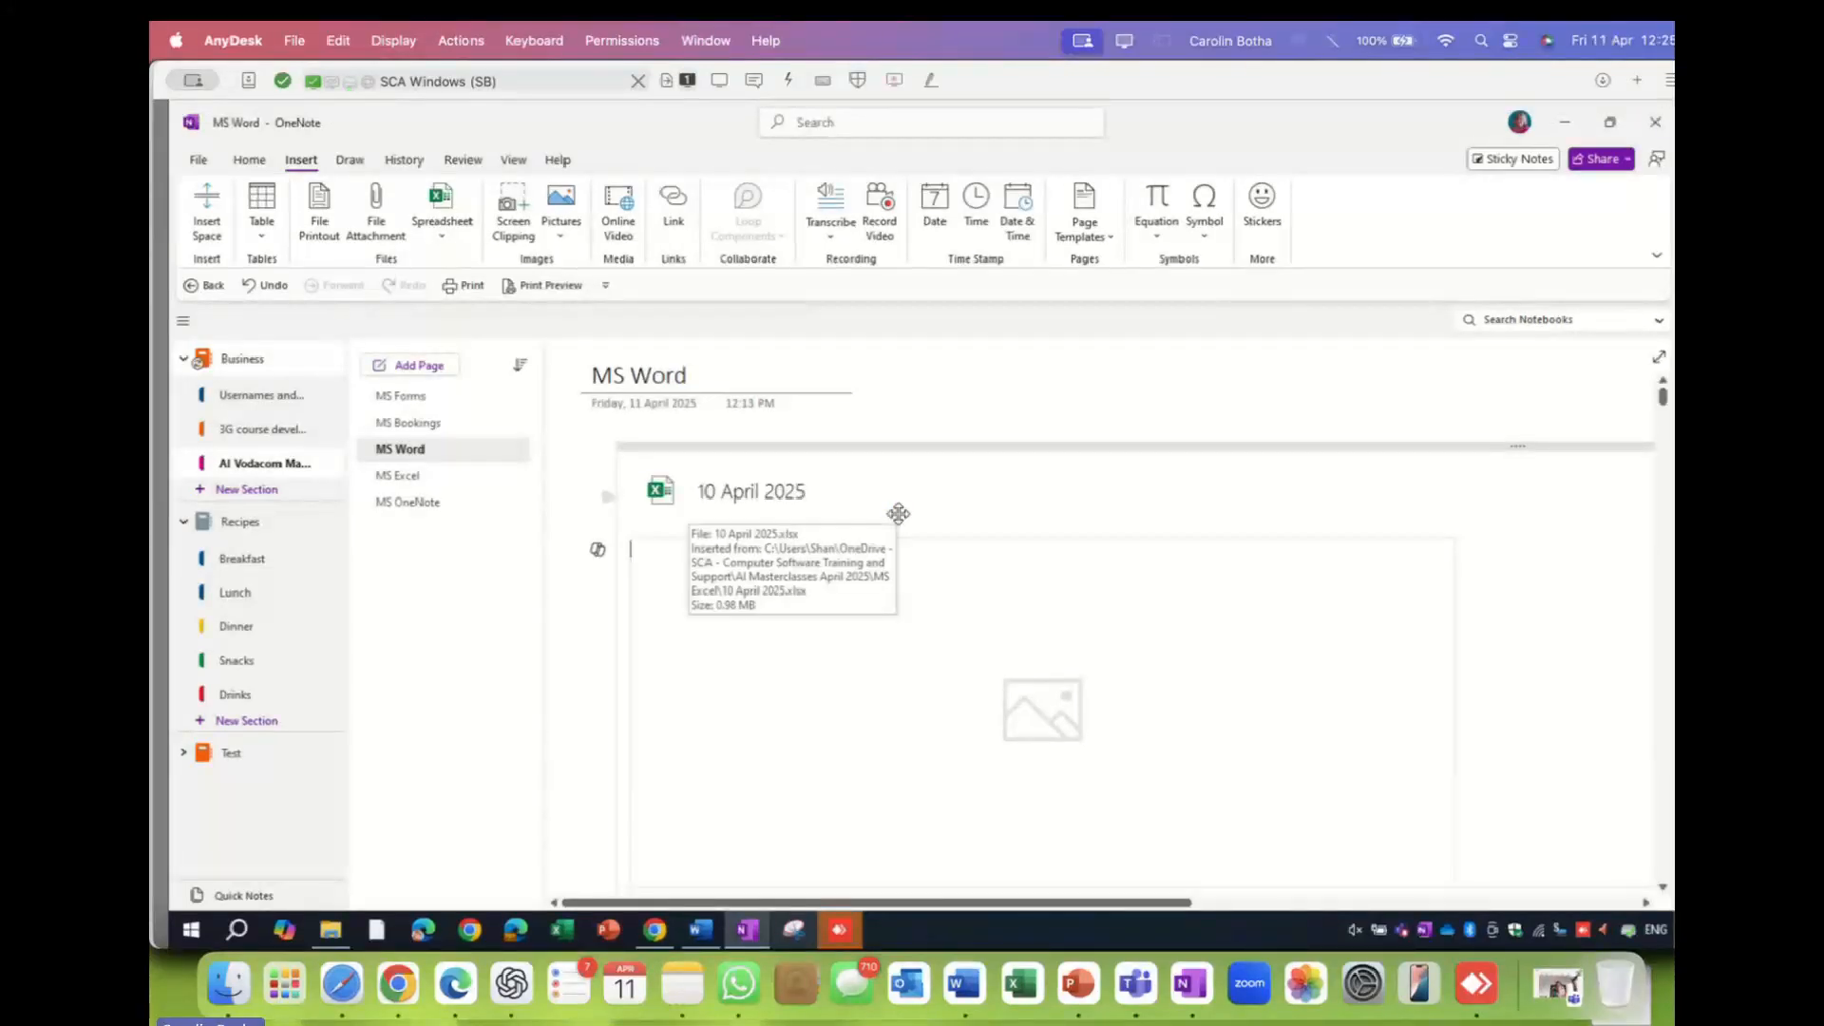
scroll(918, 517, down, 10)
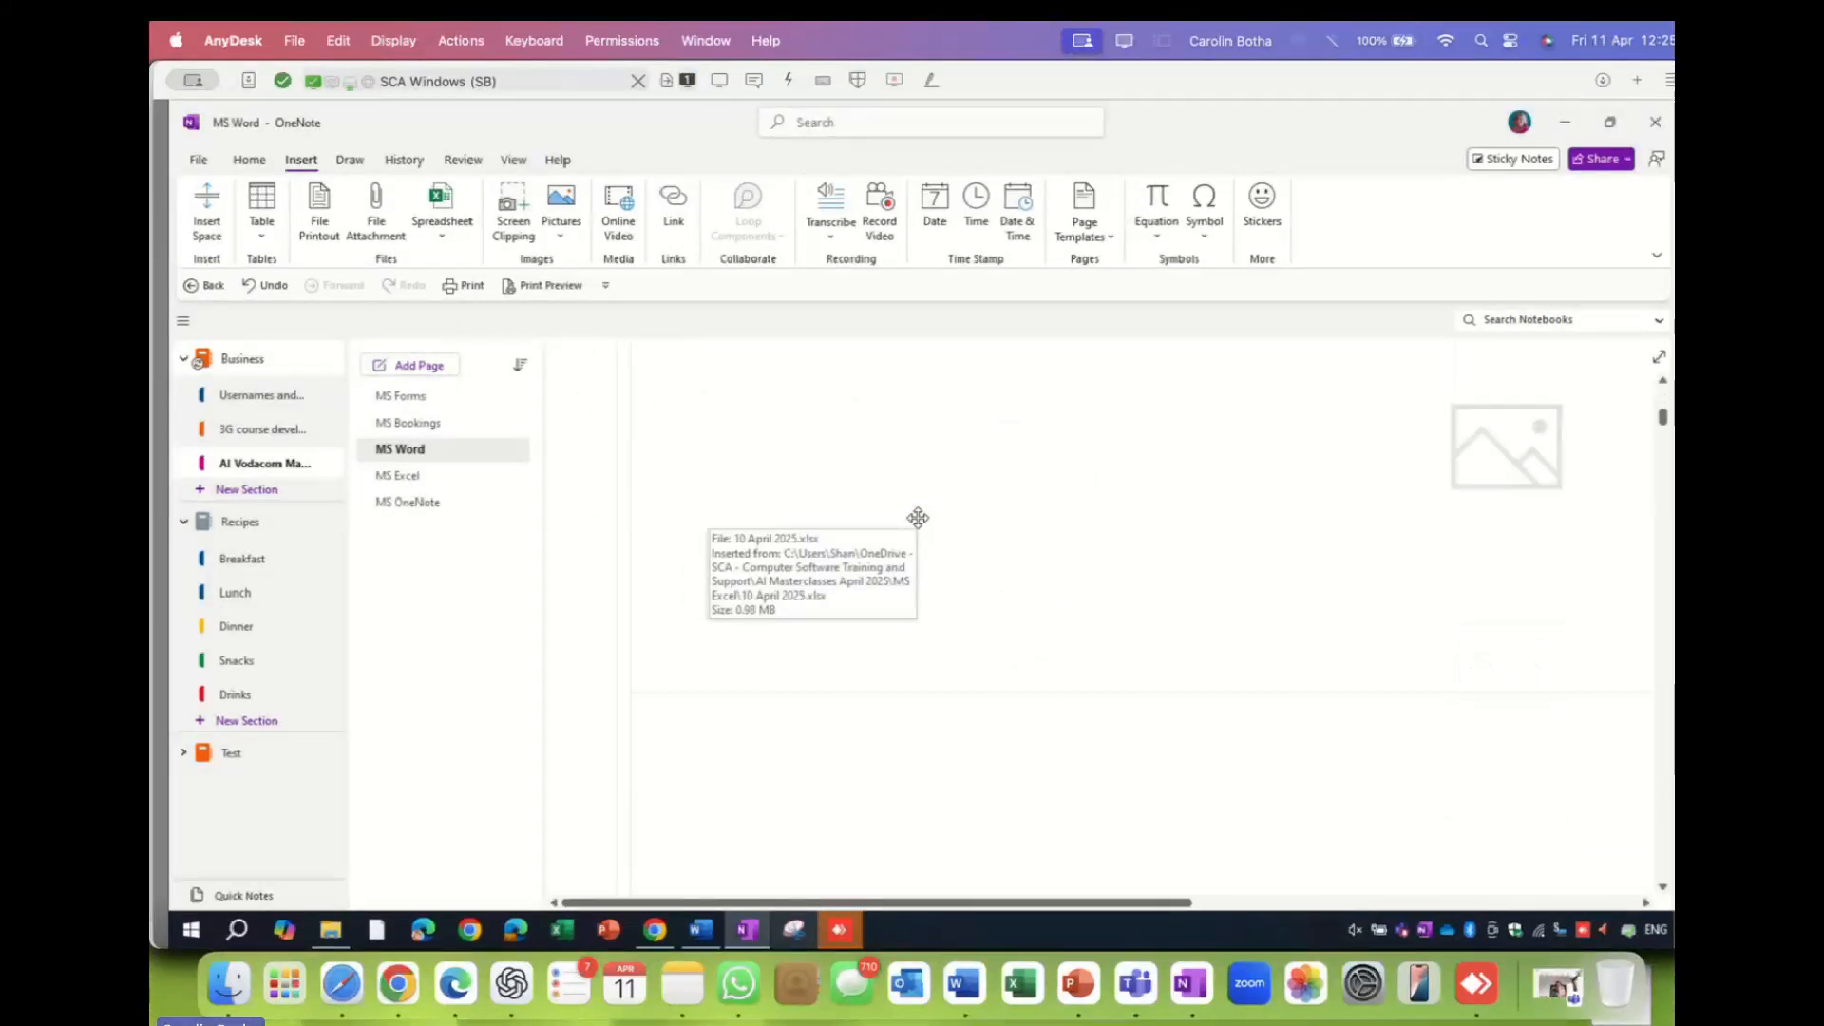
scroll(917, 517, down, 3)
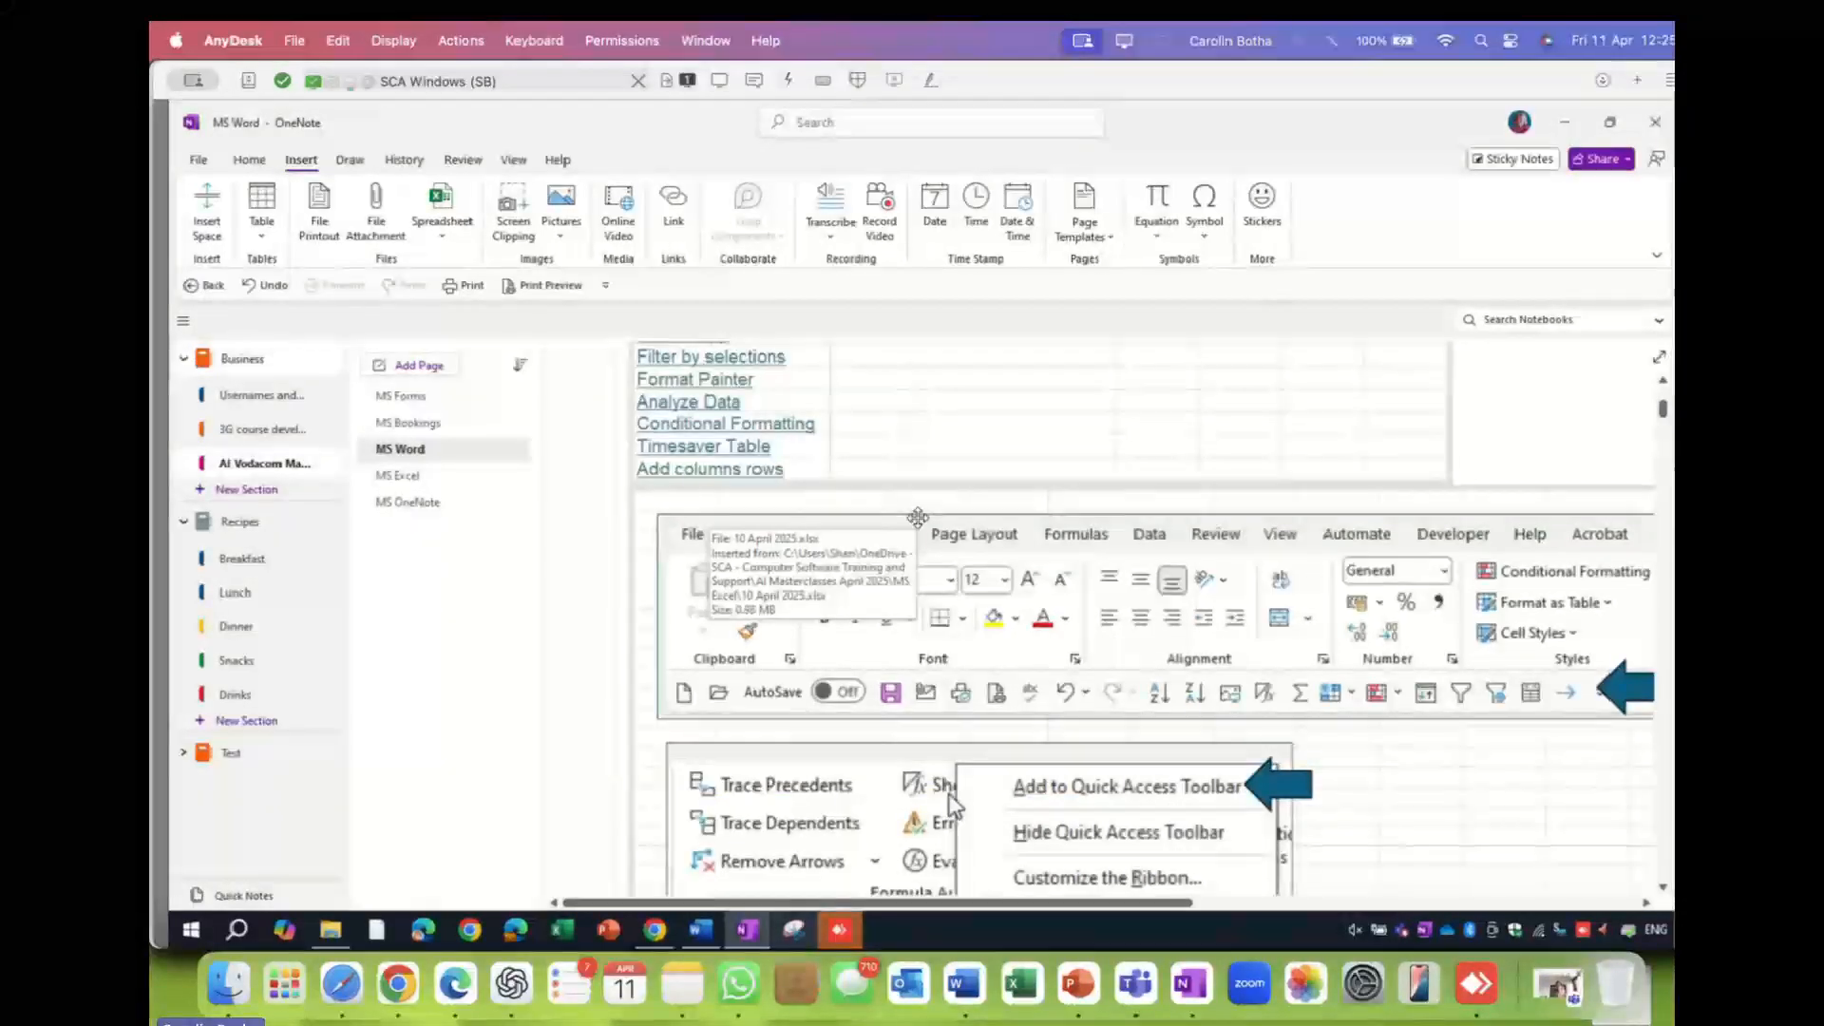
scroll(917, 516, down, 3)
scroll(918, 517, down, 6)
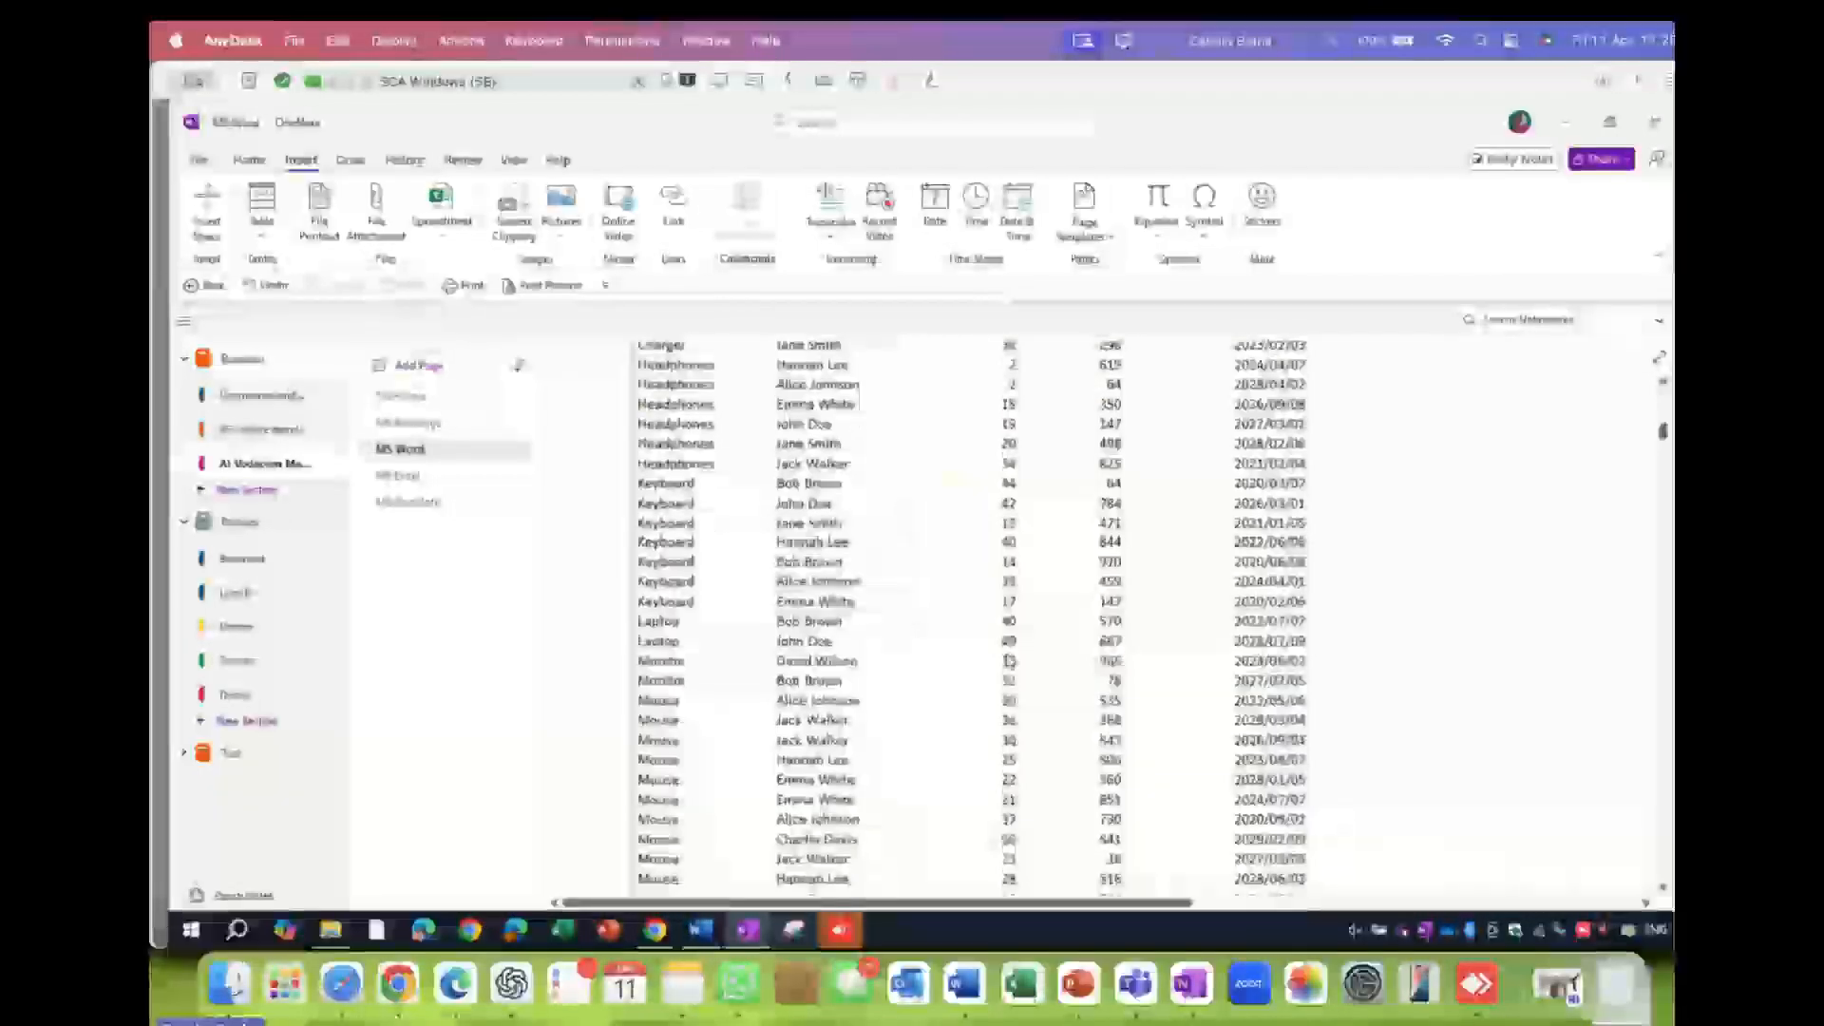
scroll(1052, 555, up, 2)
scroll(1052, 556, up, 2)
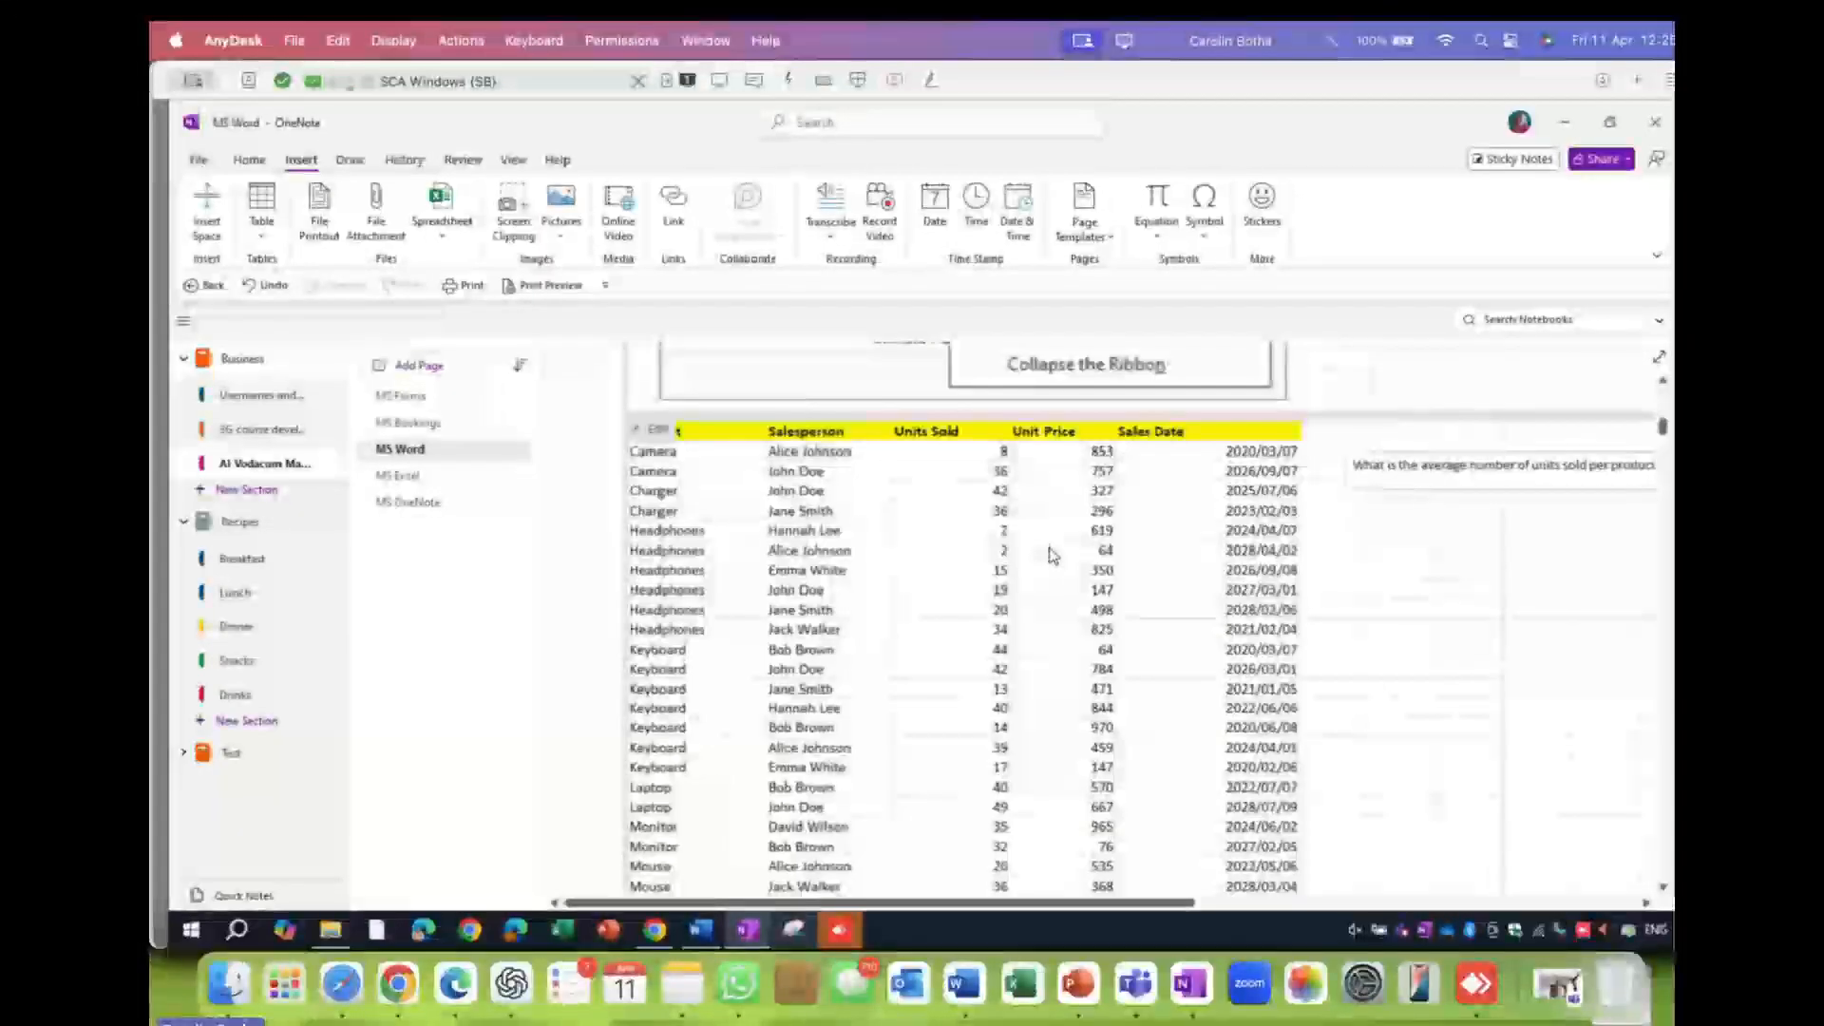
scroll(1051, 555, up, 1)
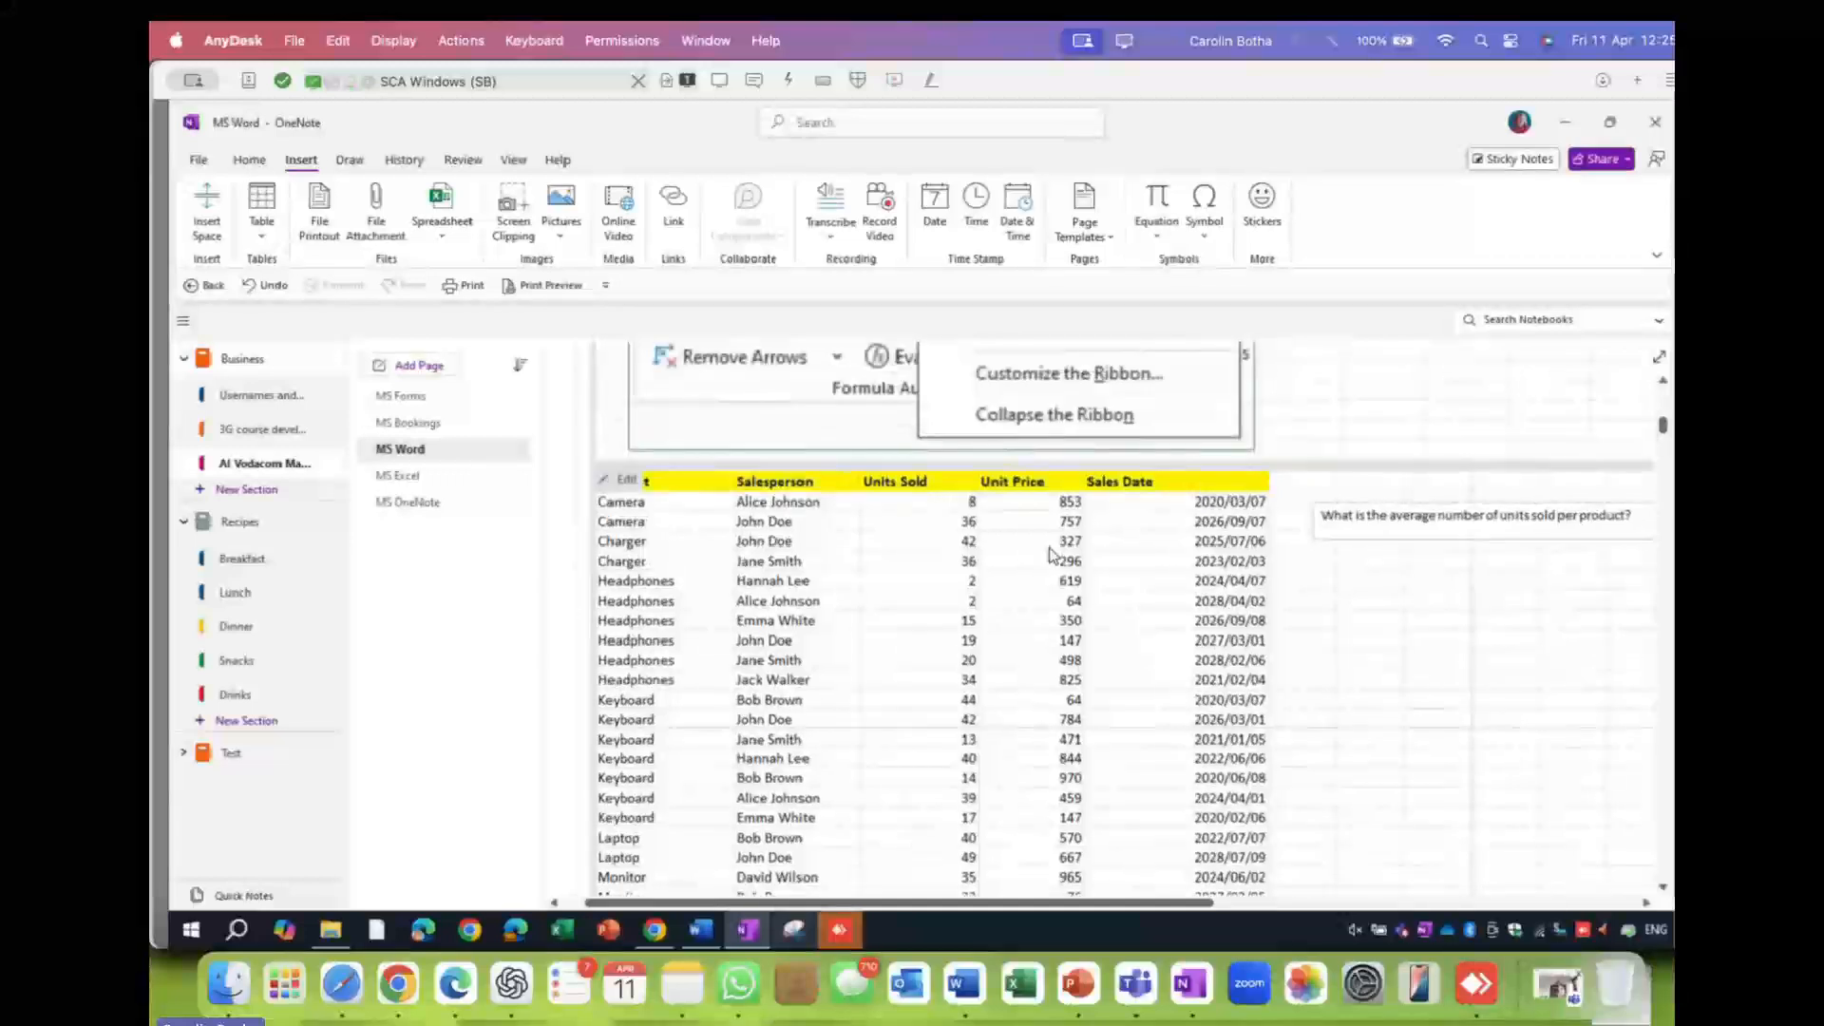
scroll(1052, 556, down, 1)
scroll(1052, 555, right, 1)
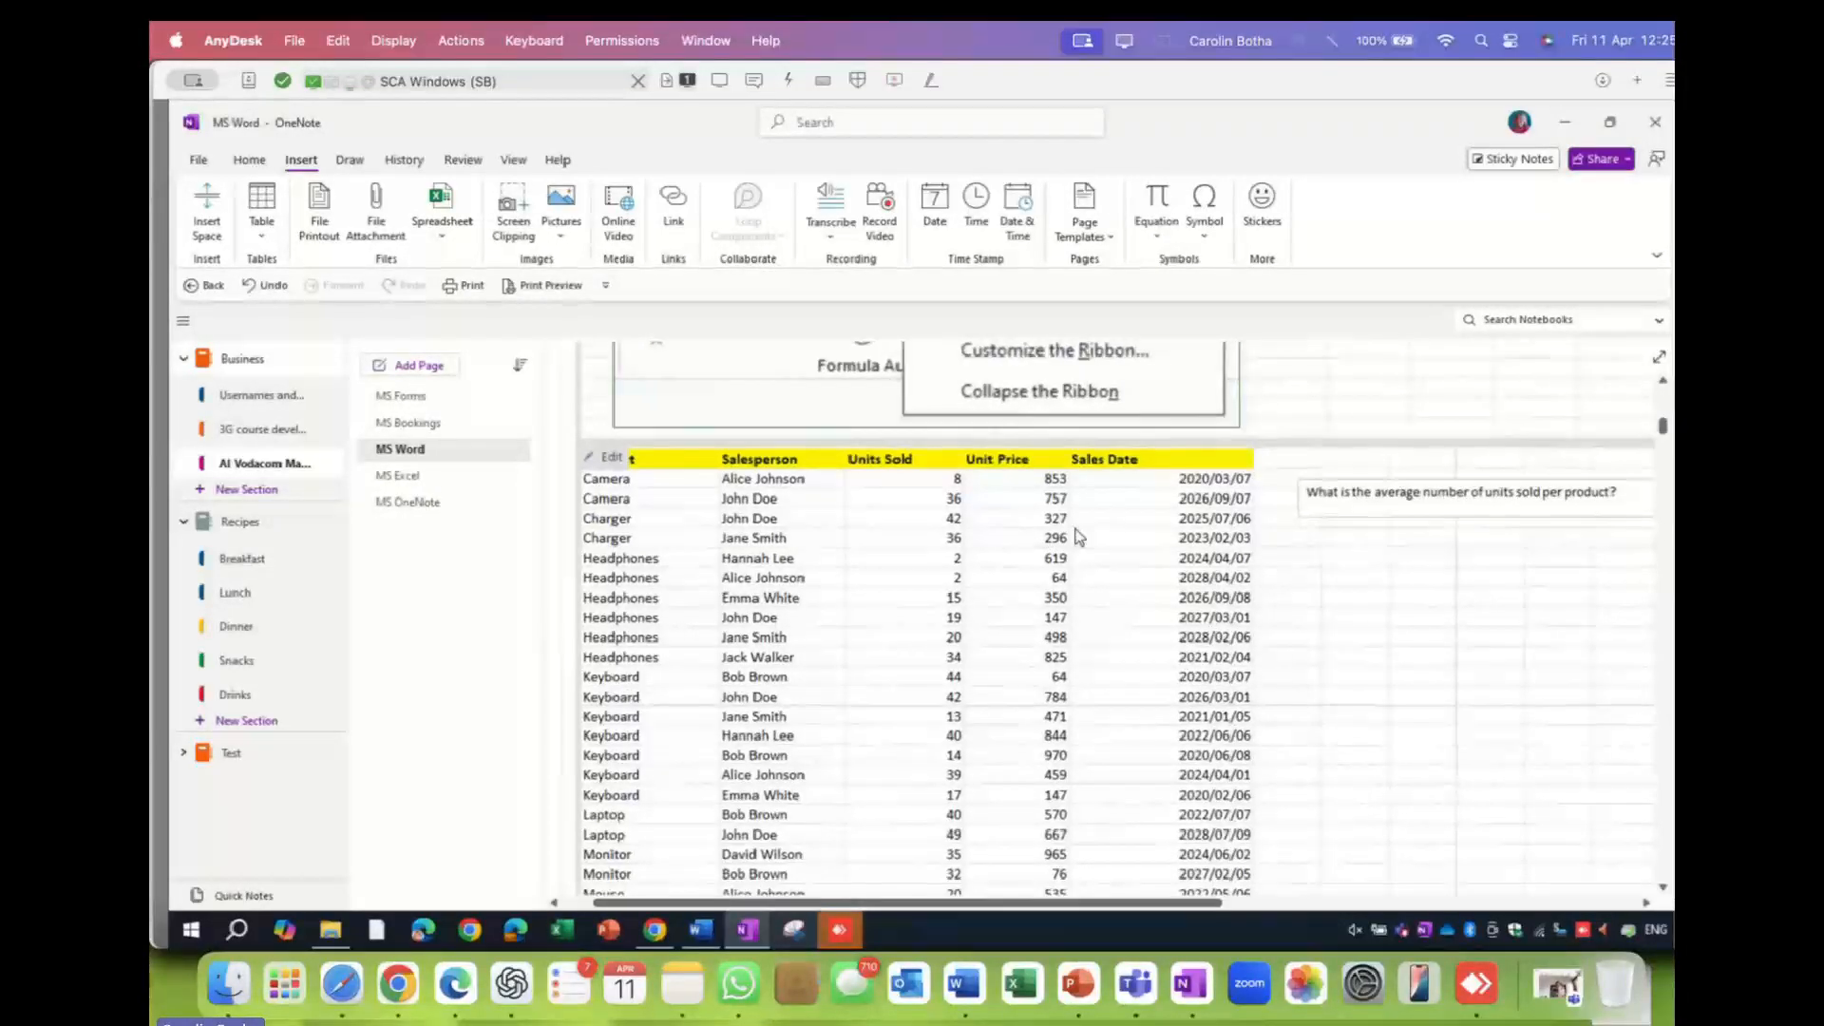
- Draw a red arrow shape across the sales table, from 147 up to a salesperson
click(351, 160)
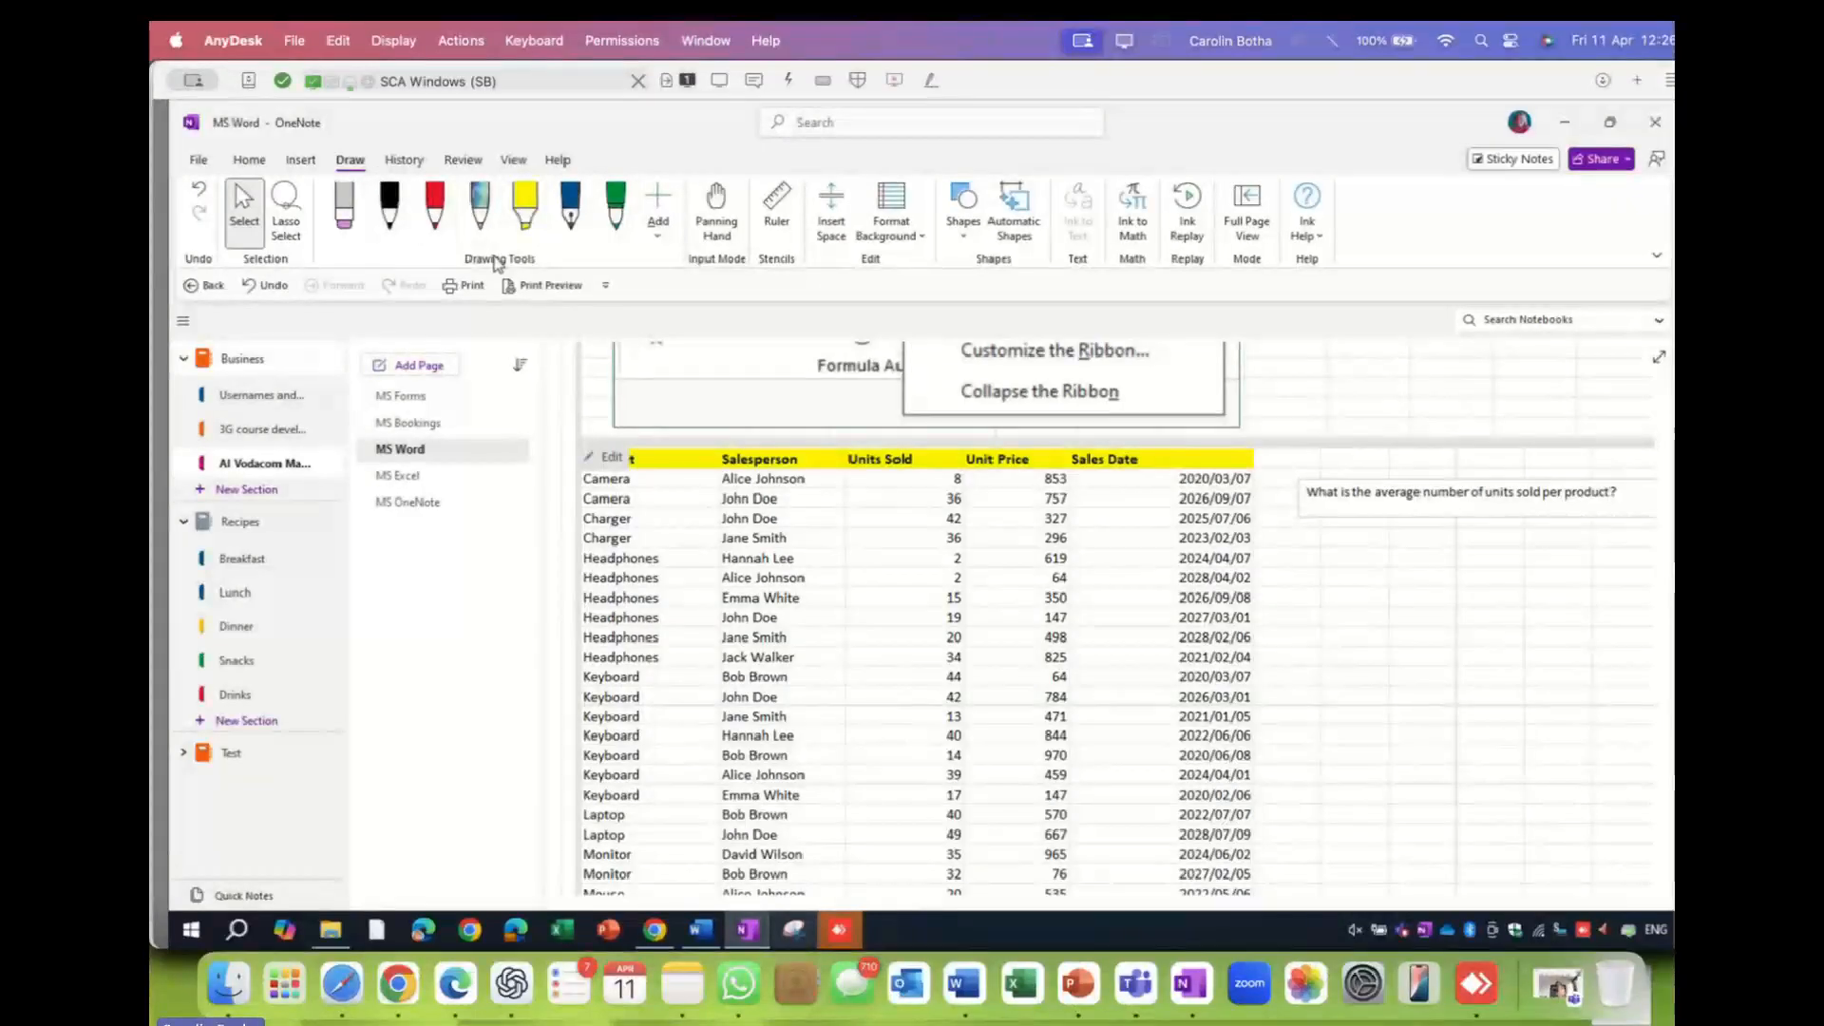
click(964, 238)
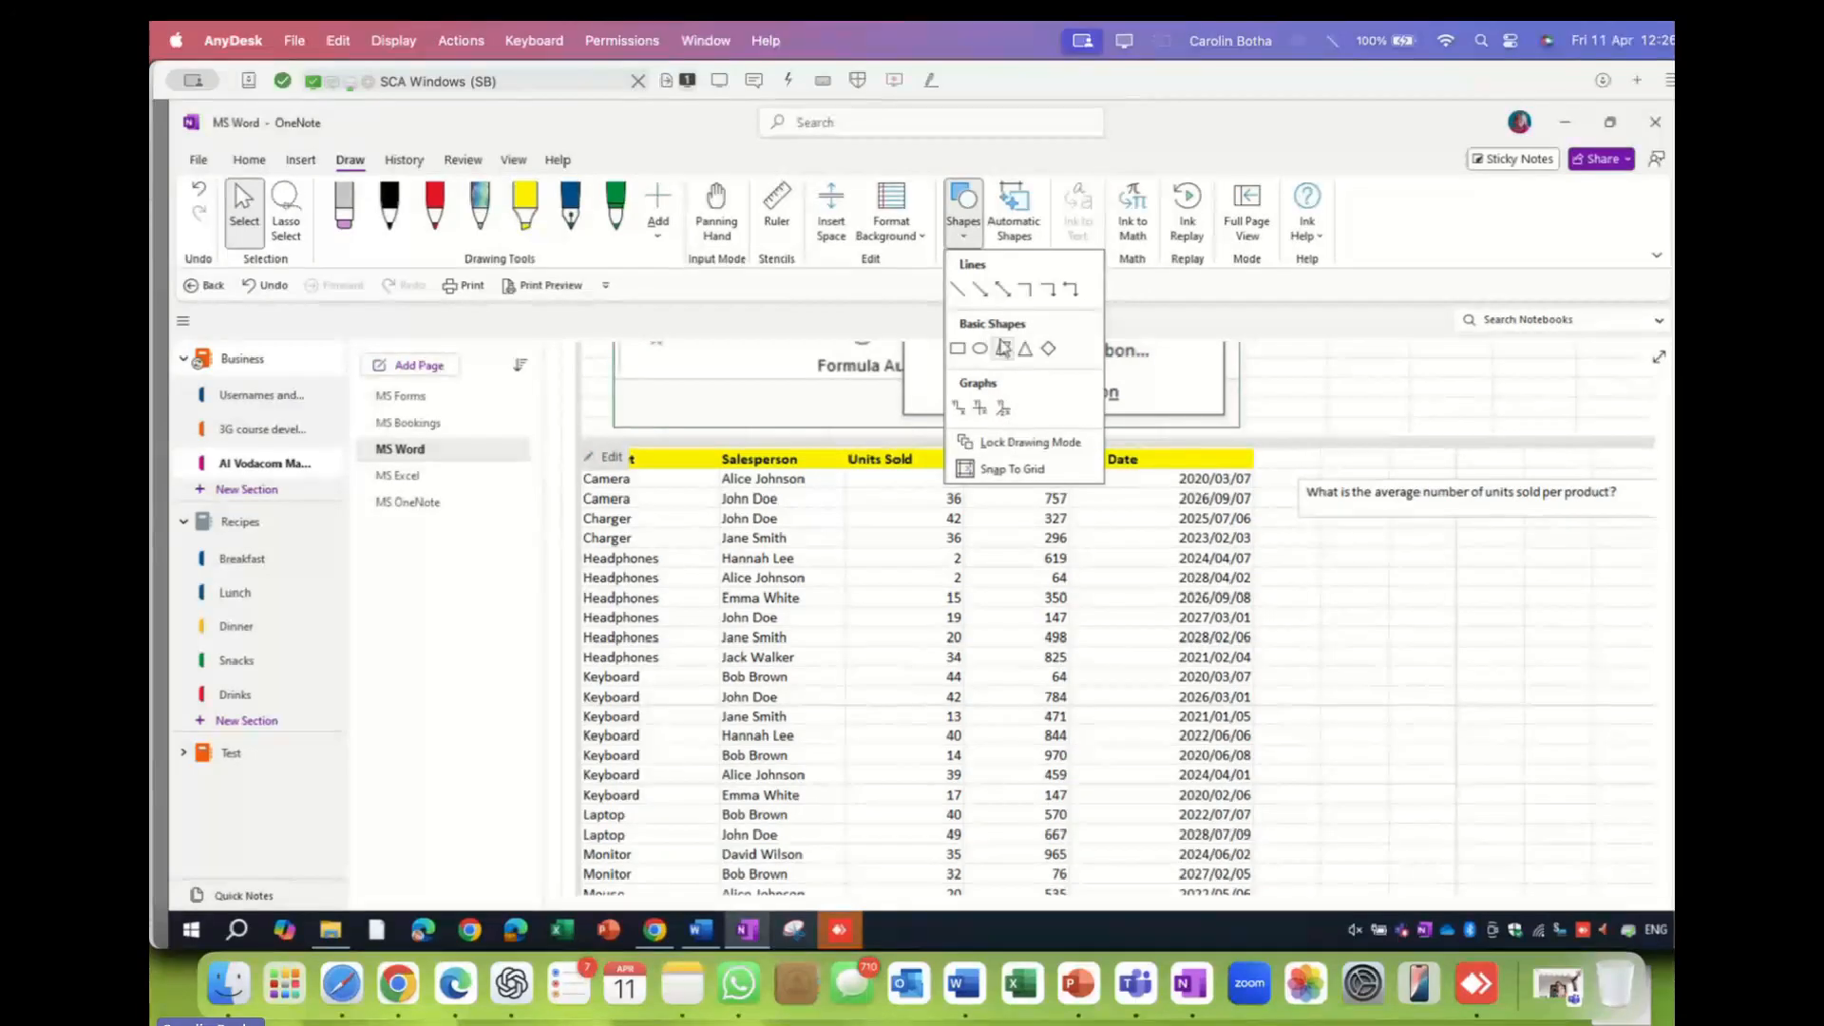
click(999, 291)
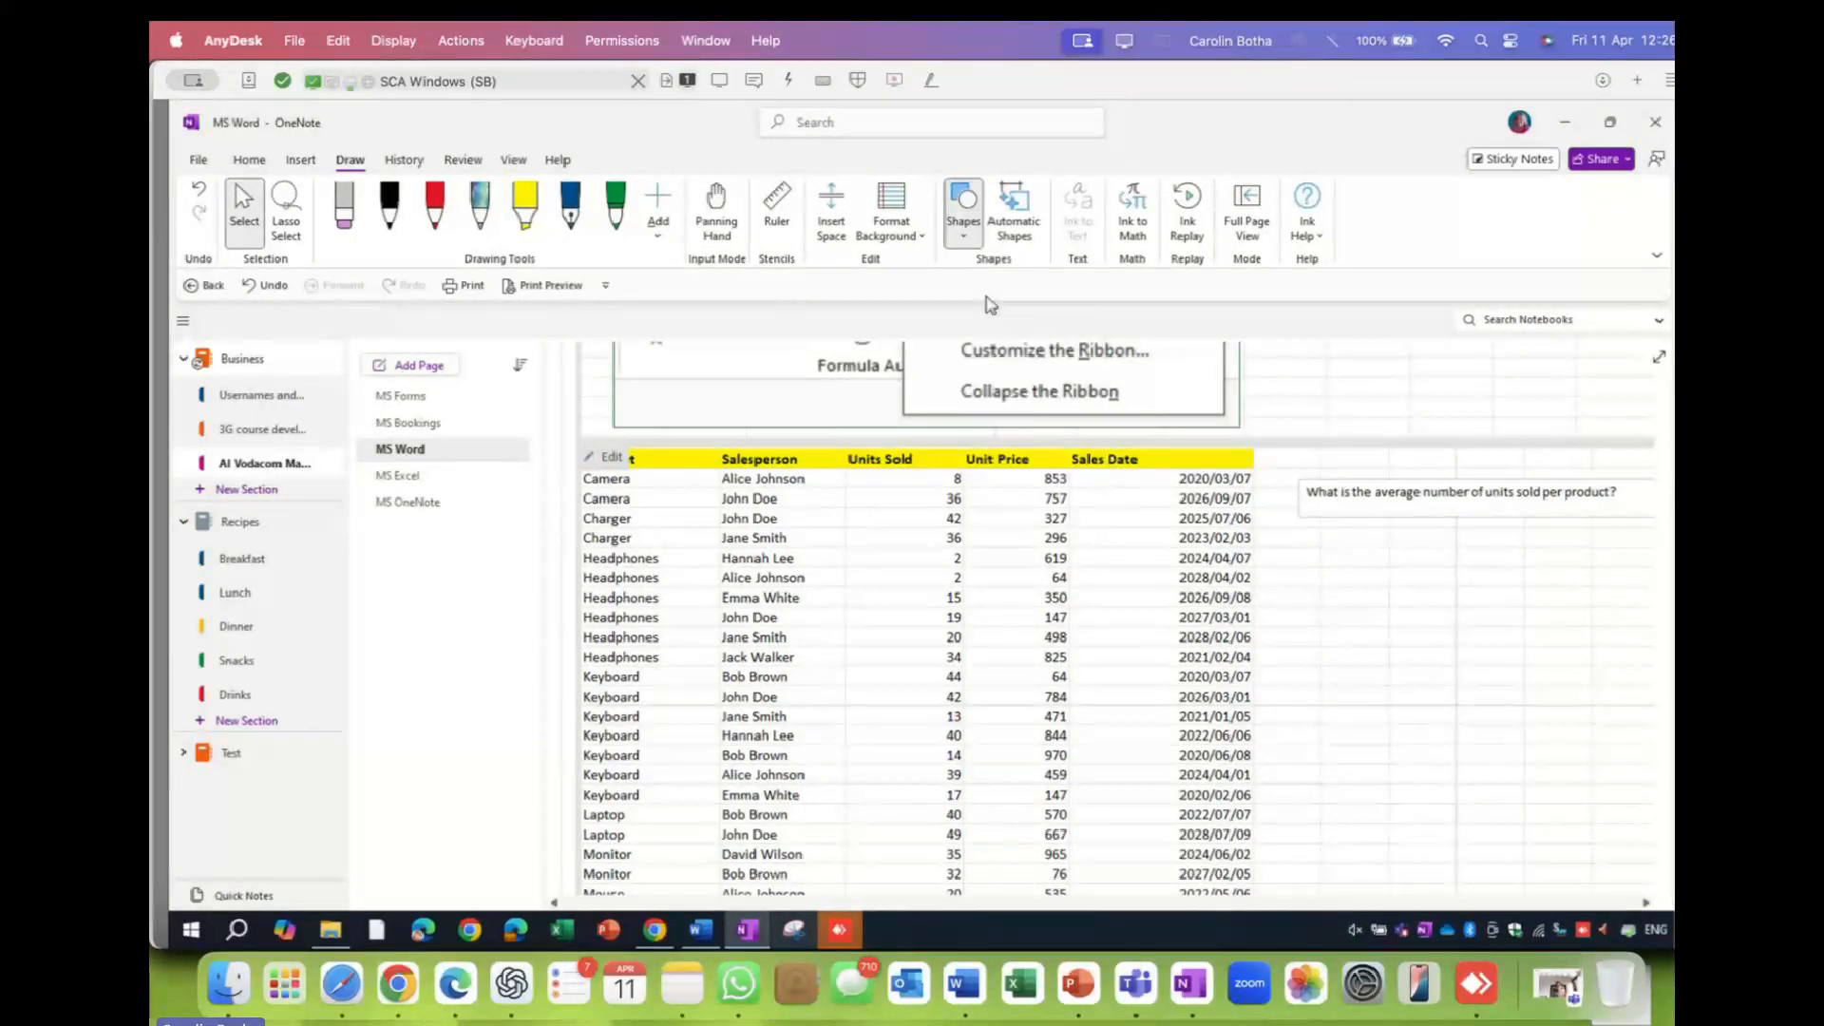
drag(1063, 631, 781, 496)
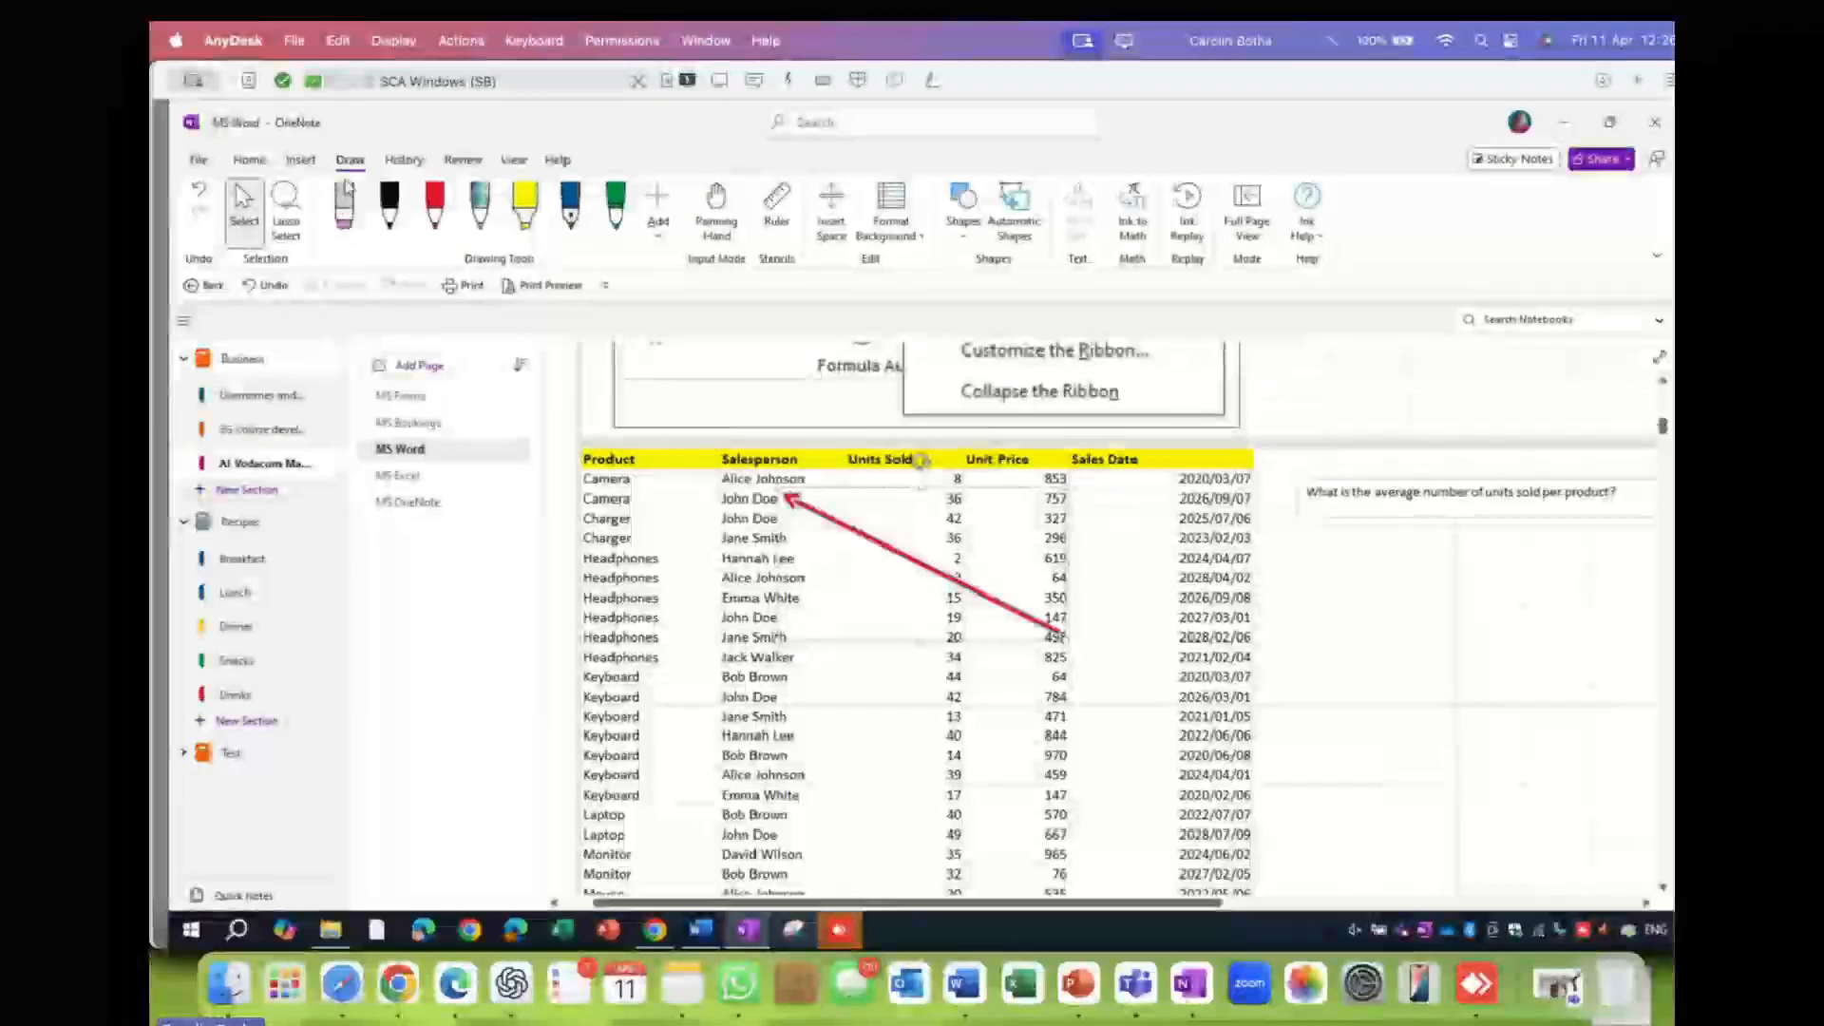
- Check the Shapes and page background menus without changes and move to the MS Forms page
click(963, 238)
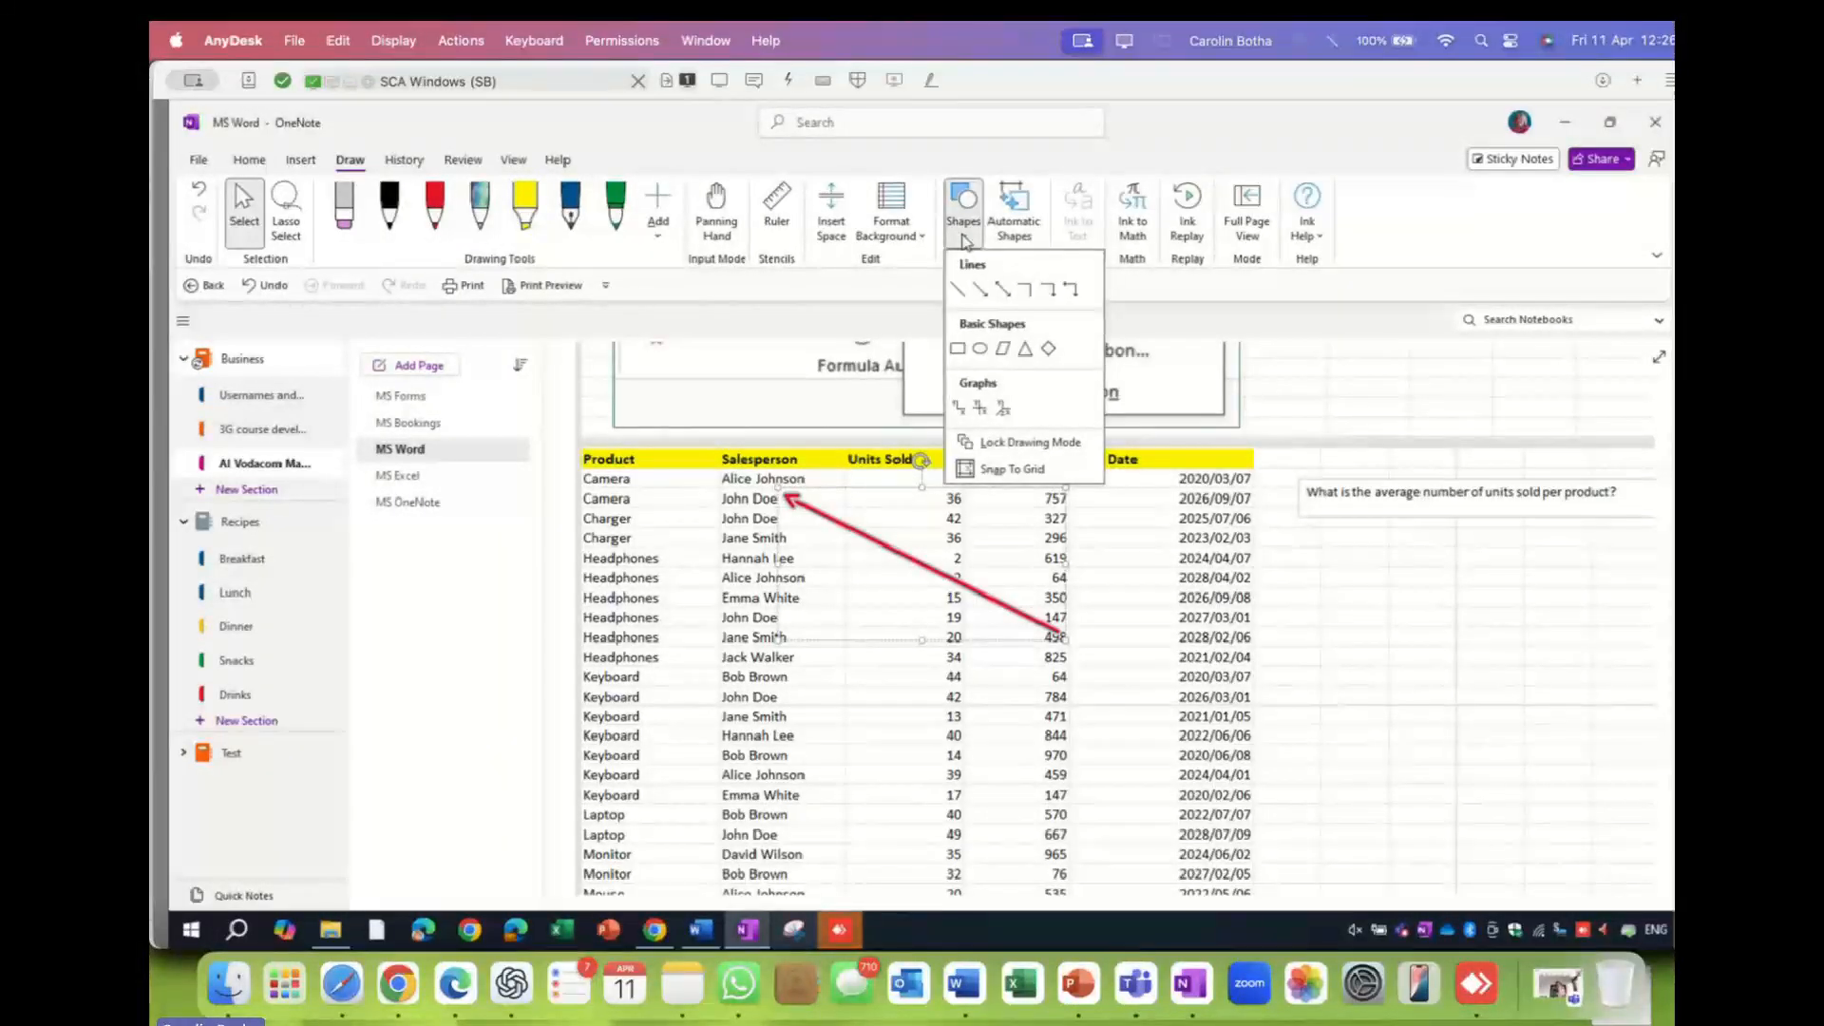
click(965, 239)
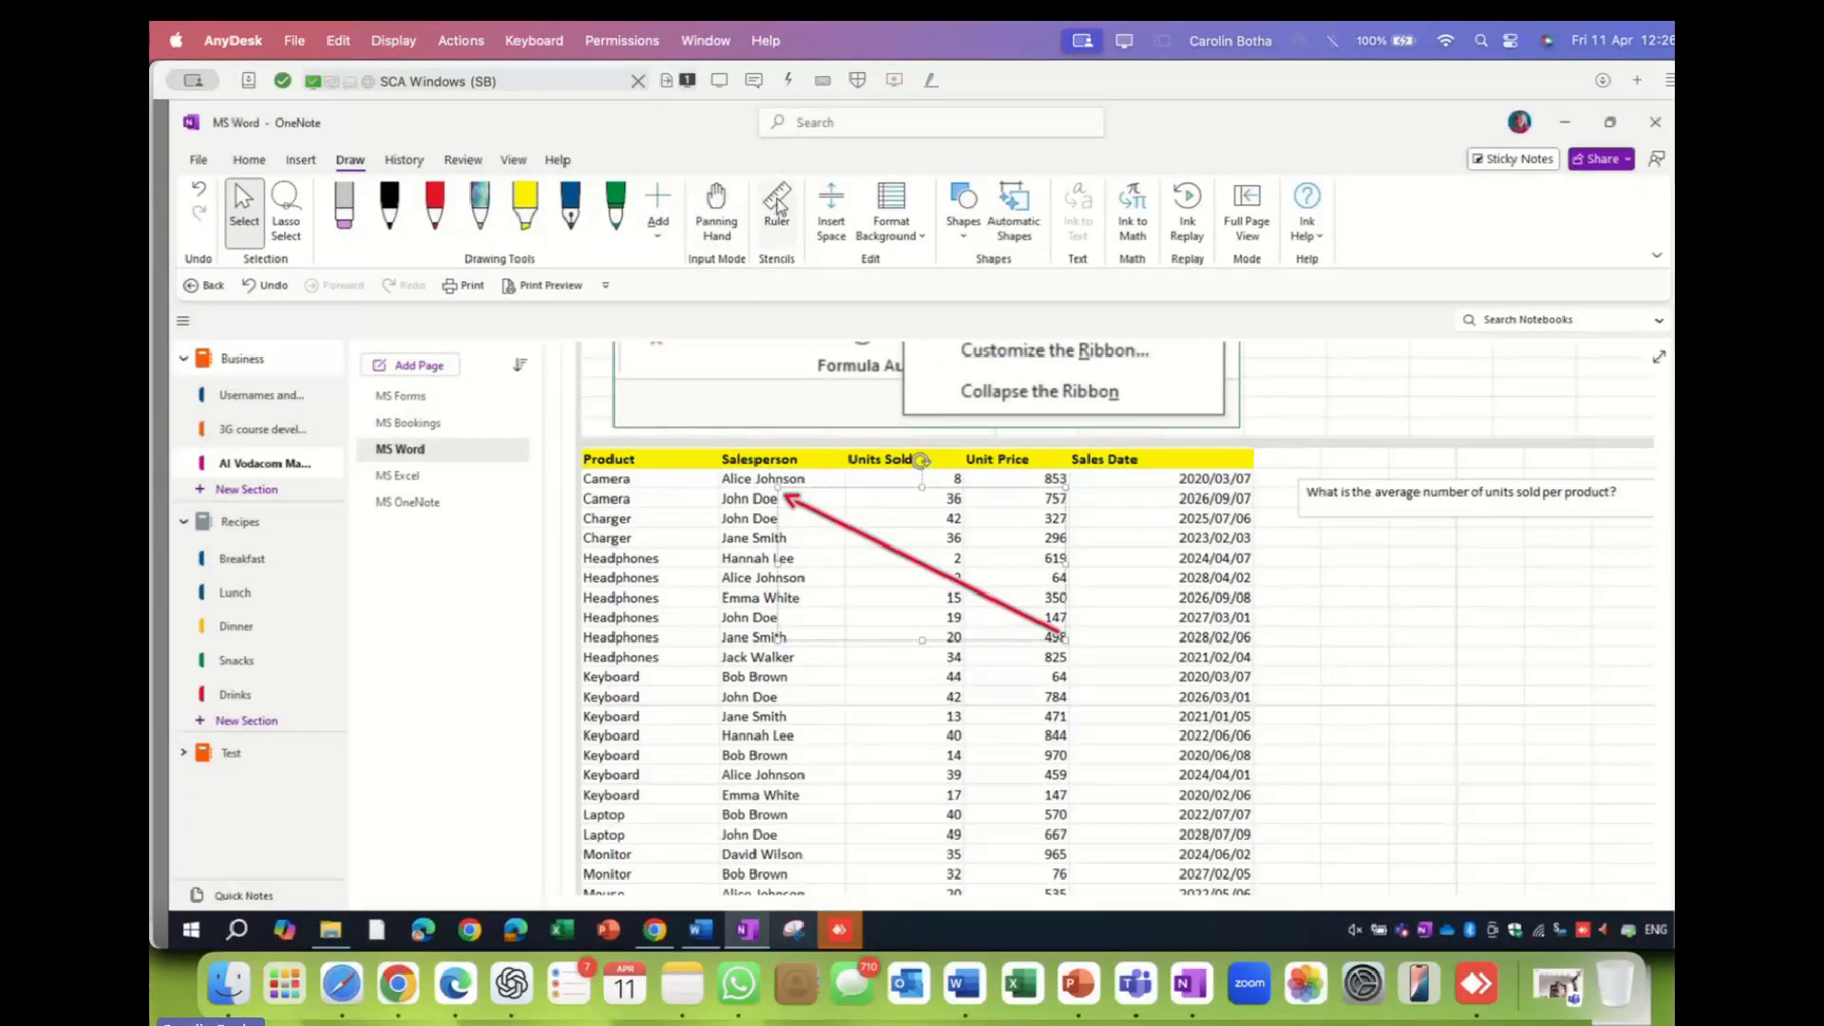
click(921, 241)
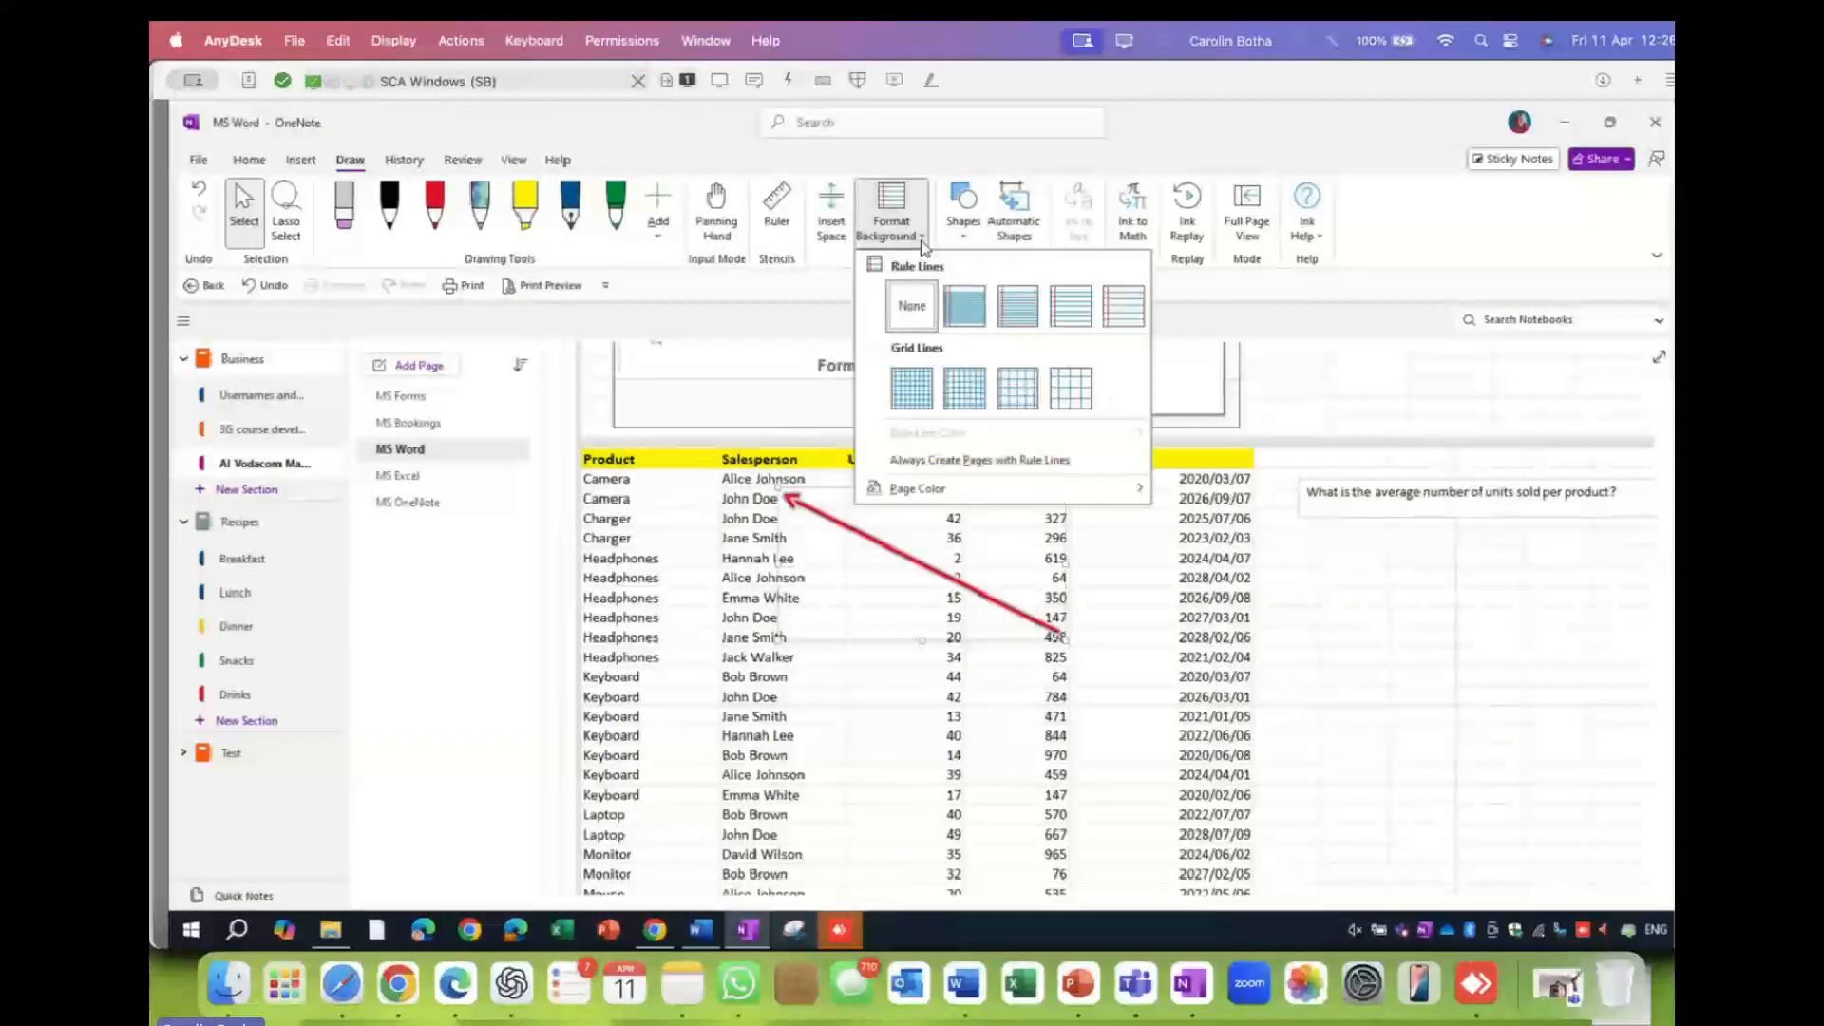
click(919, 239)
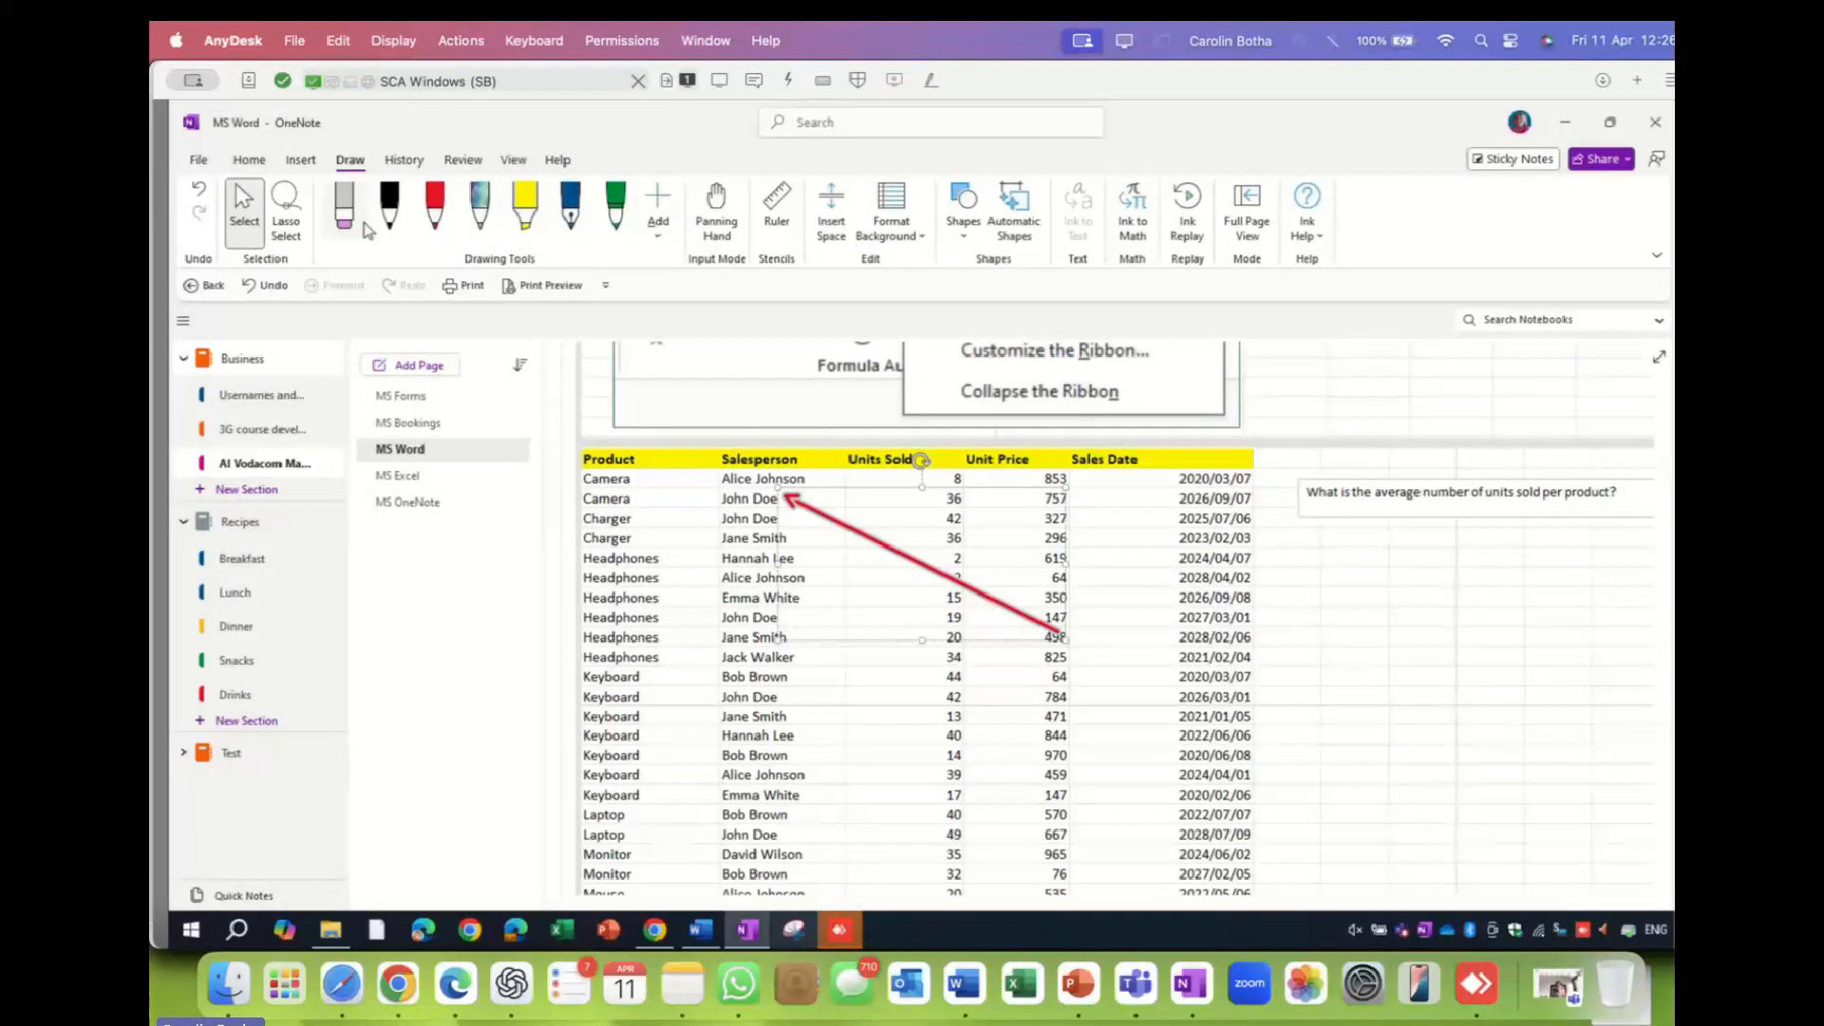
click(420, 398)
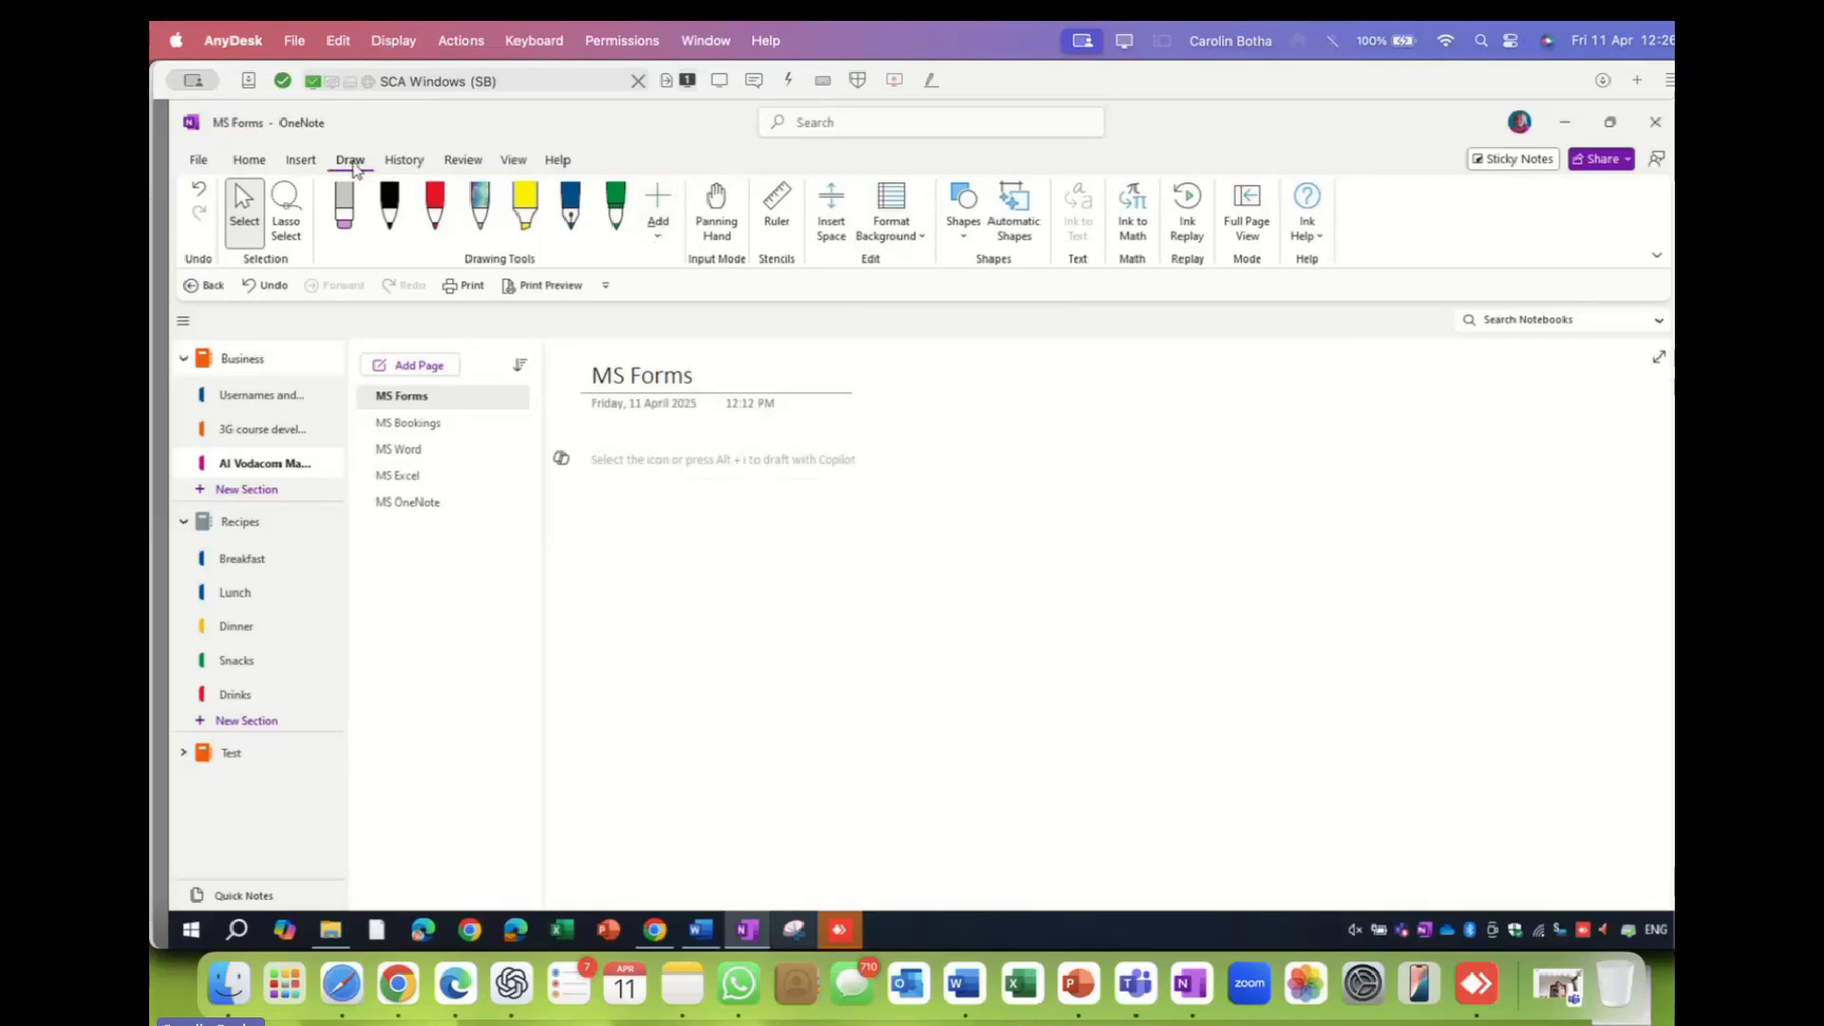
- Give the page Standard Ruled lines, type a two-line note (jdkjflj, dkjks) and move it right
click(923, 239)
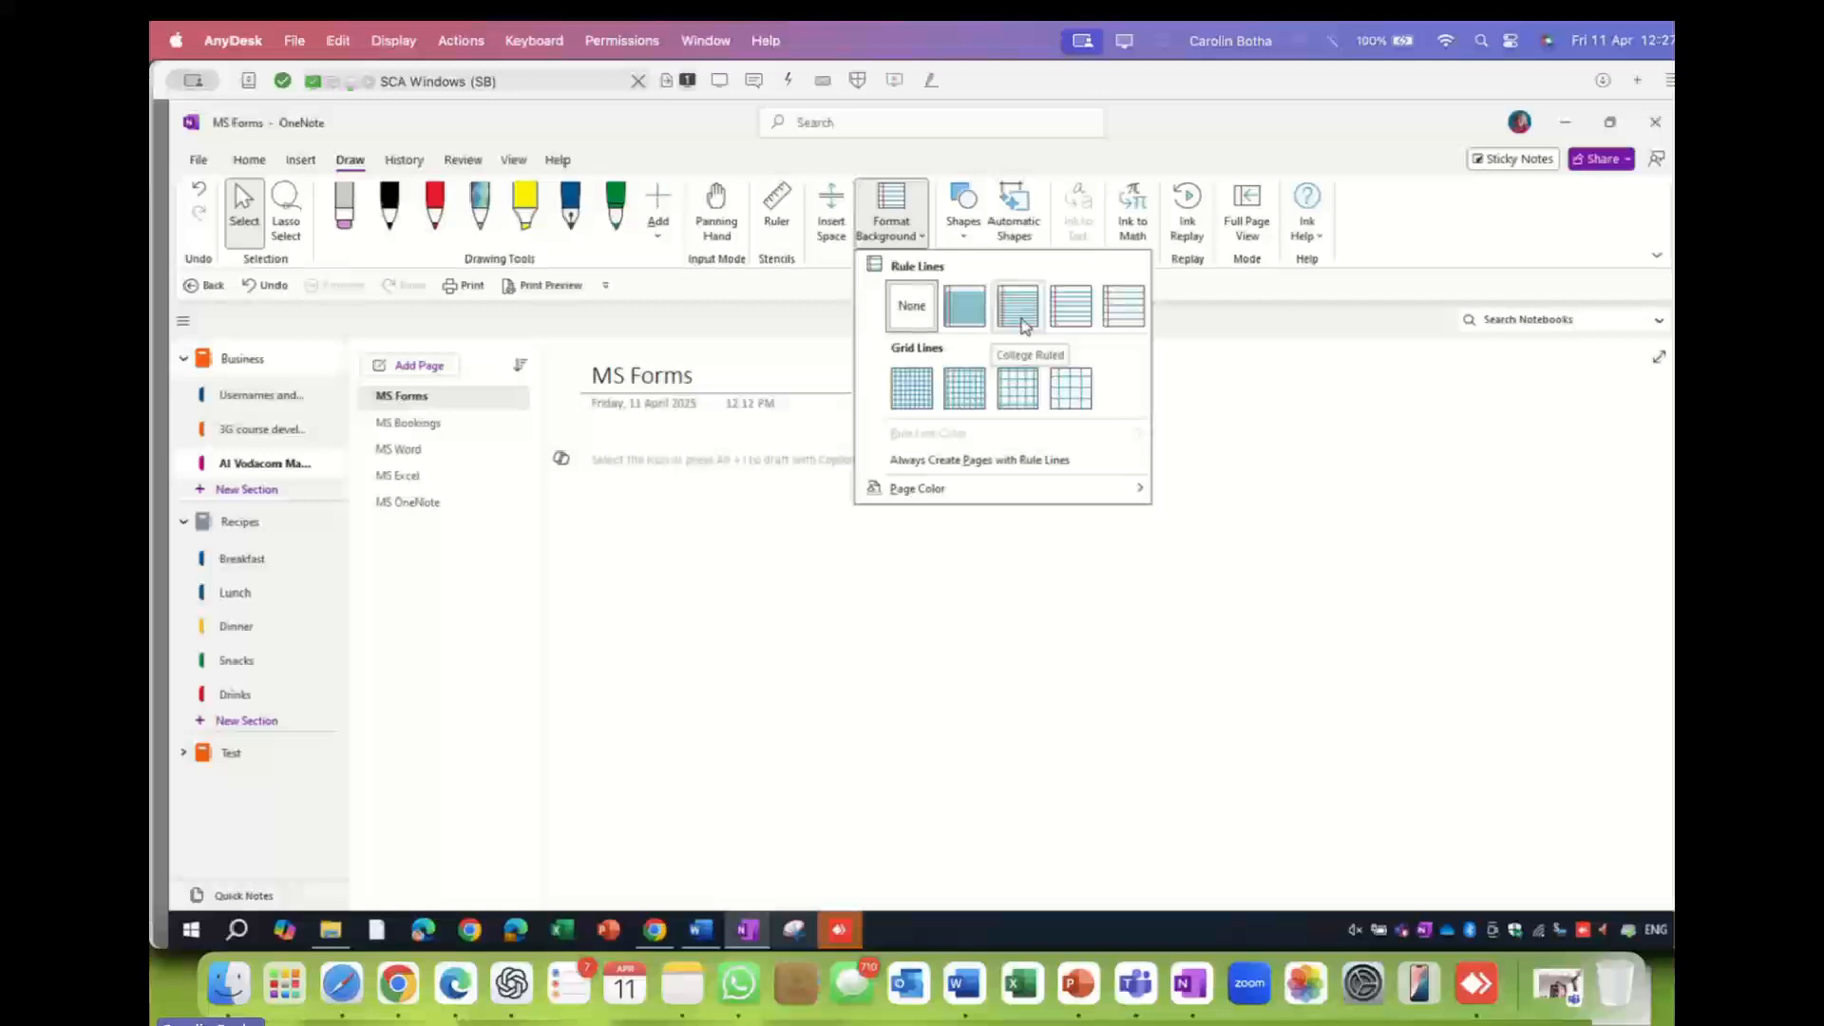
click(1078, 324)
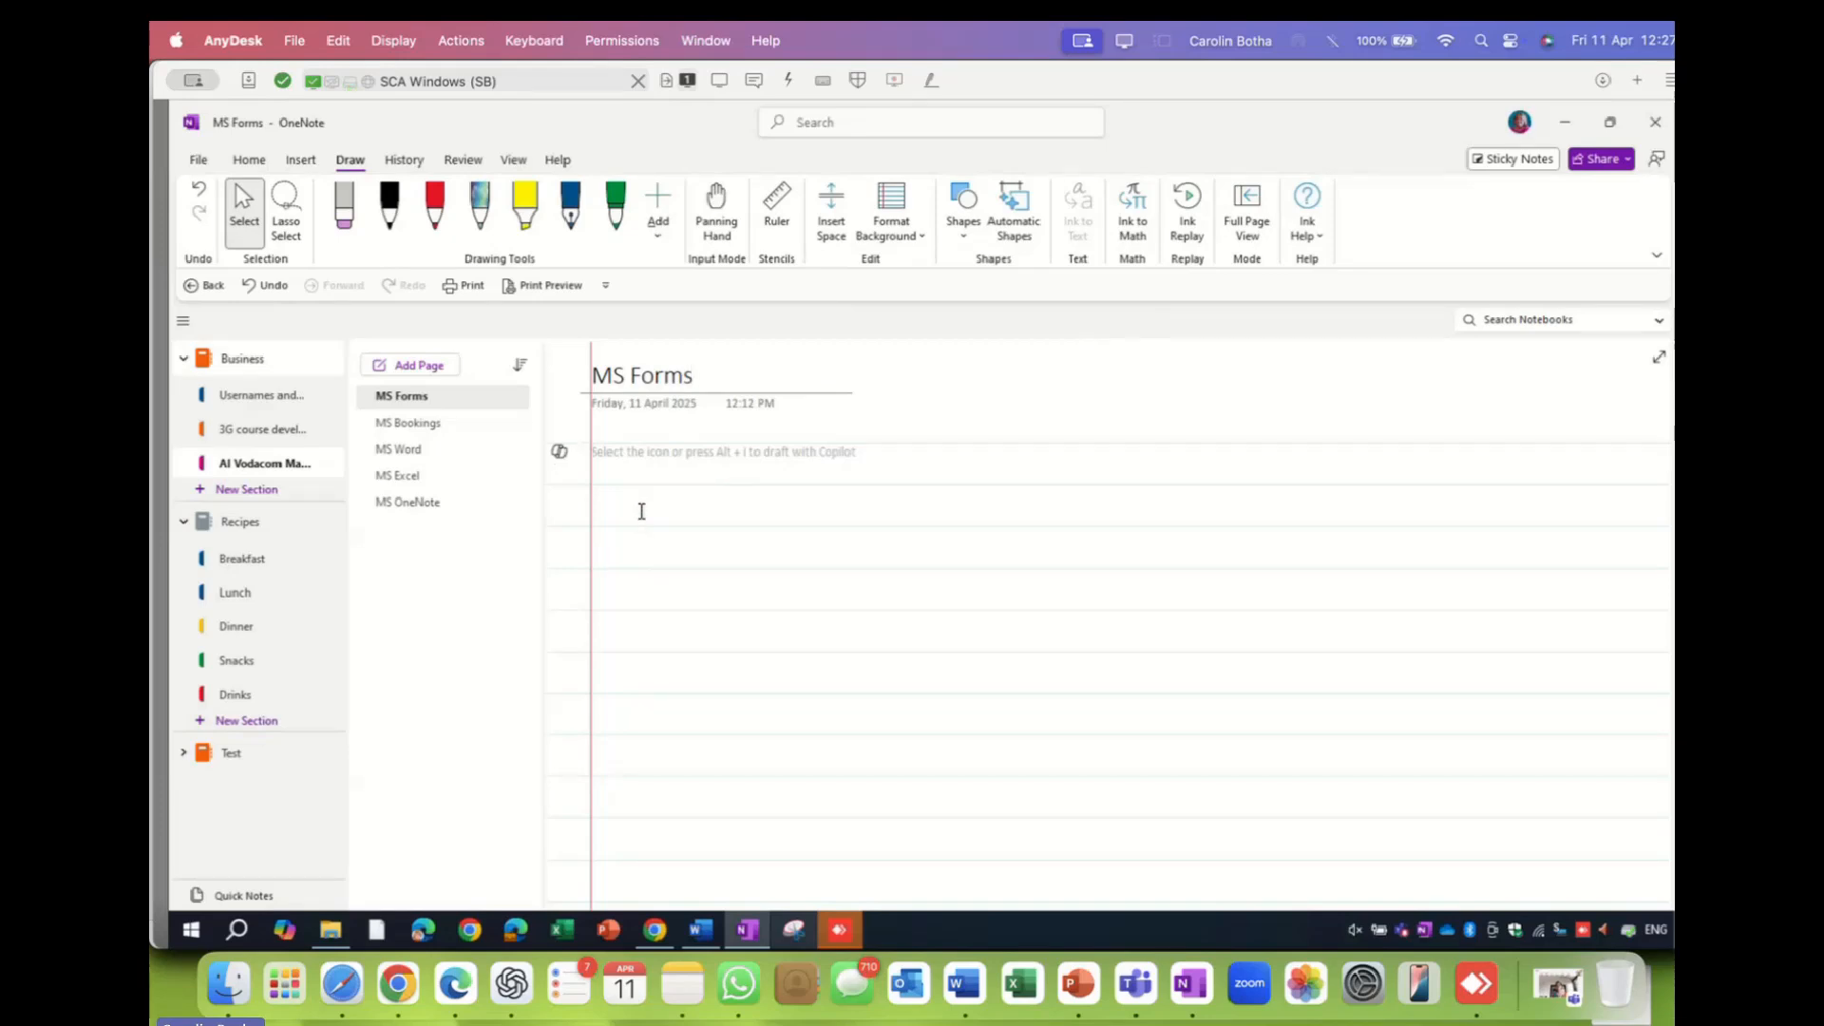
text(jdkjflj)
key(Return)
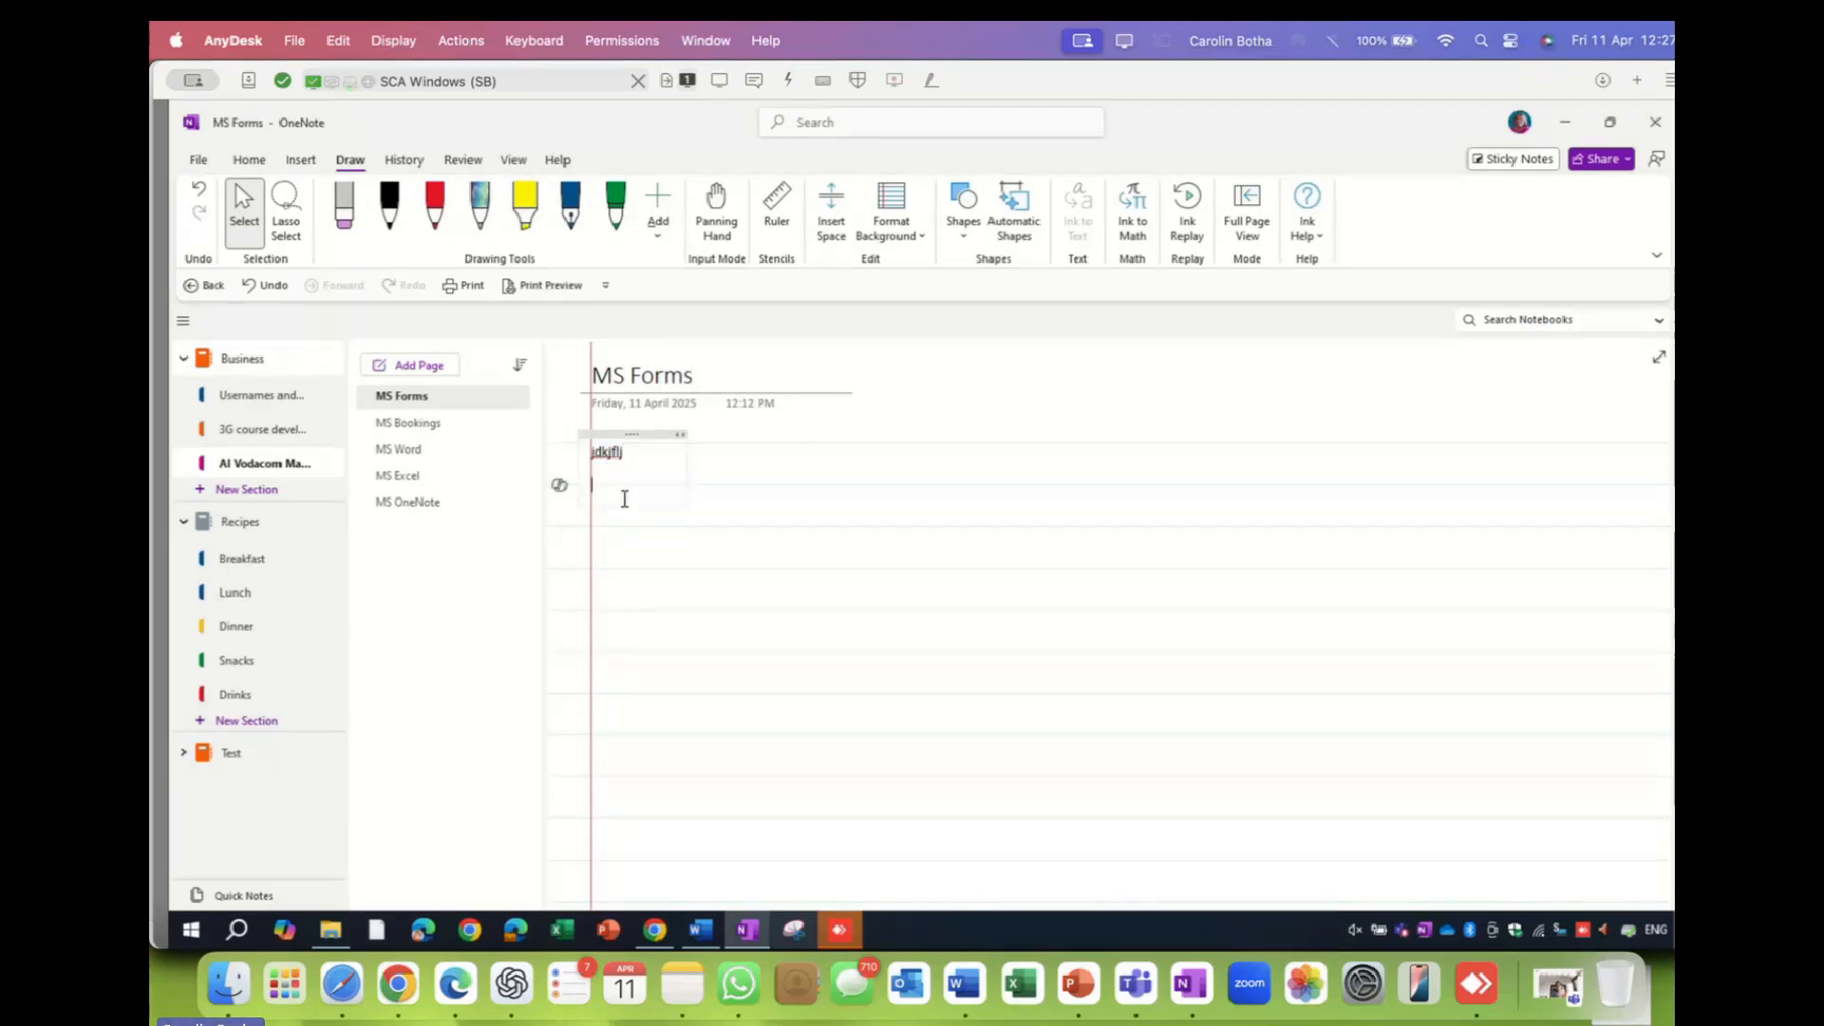
text(dkjks)
drag(656, 432, 927, 431)
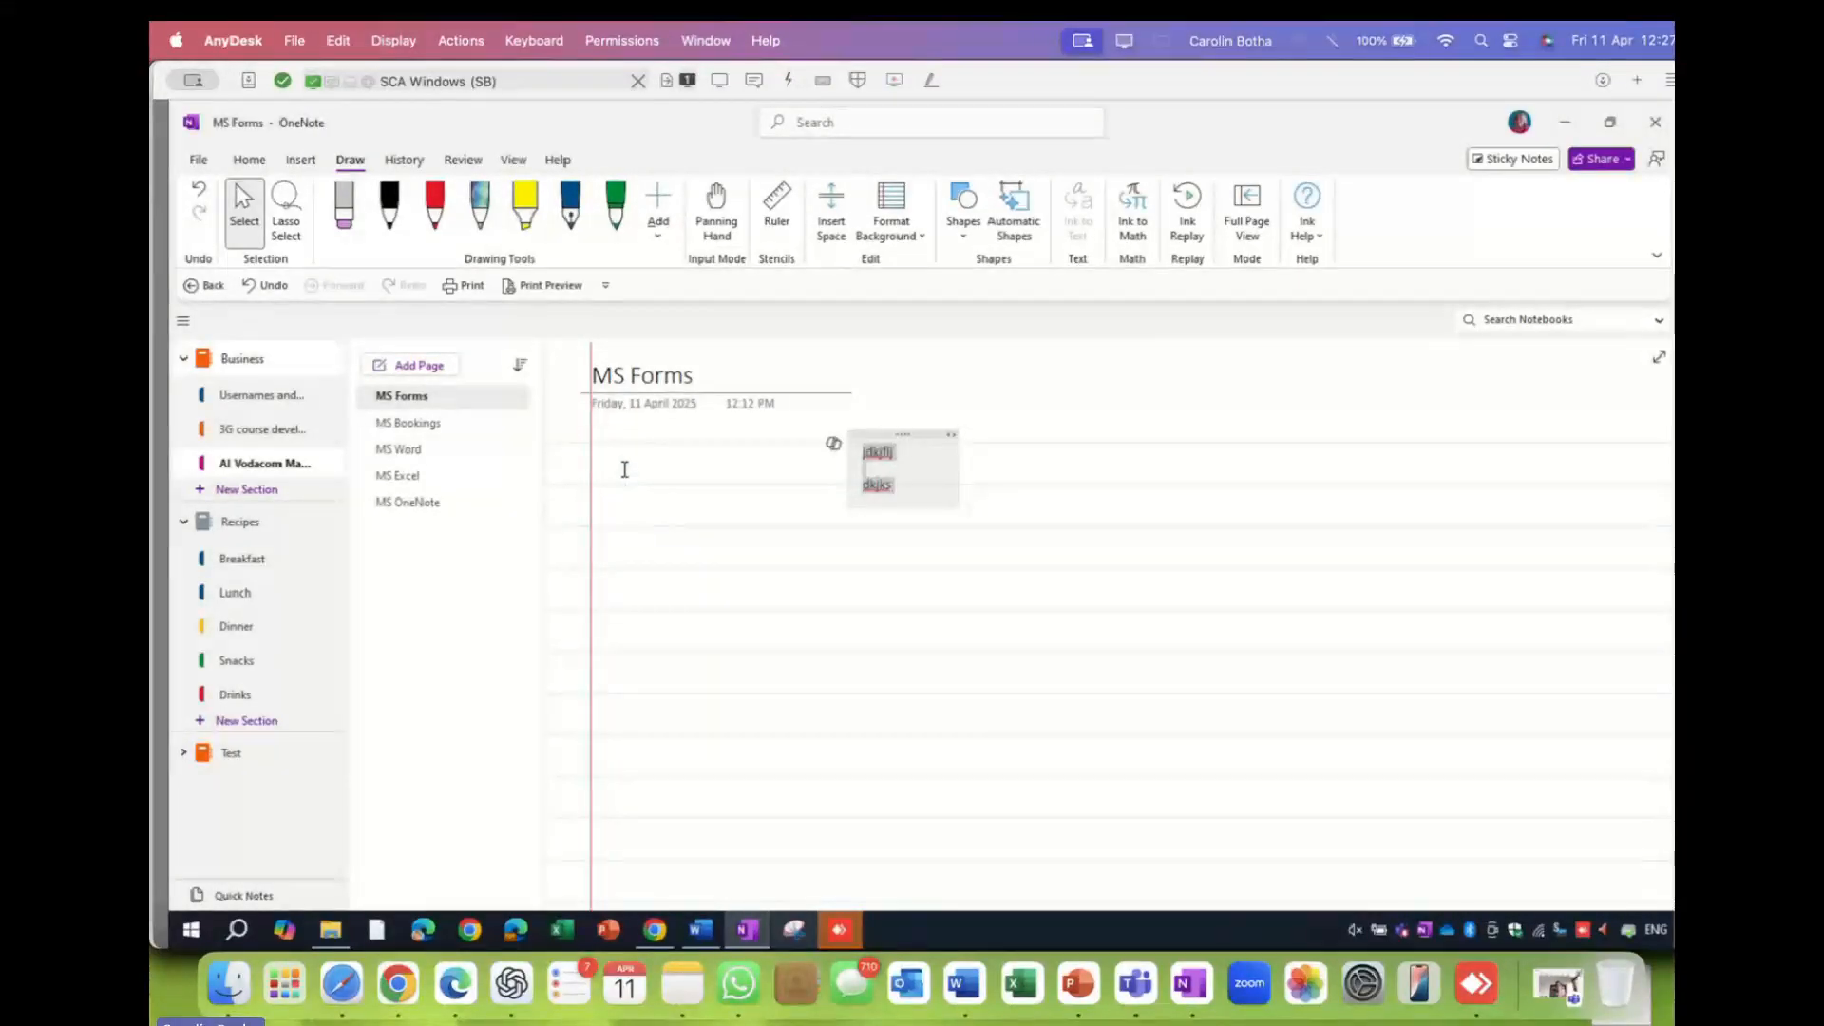
- Add a short 'djfl' note on the left and set the rule lines back to None
click(633, 462)
text(djfl)
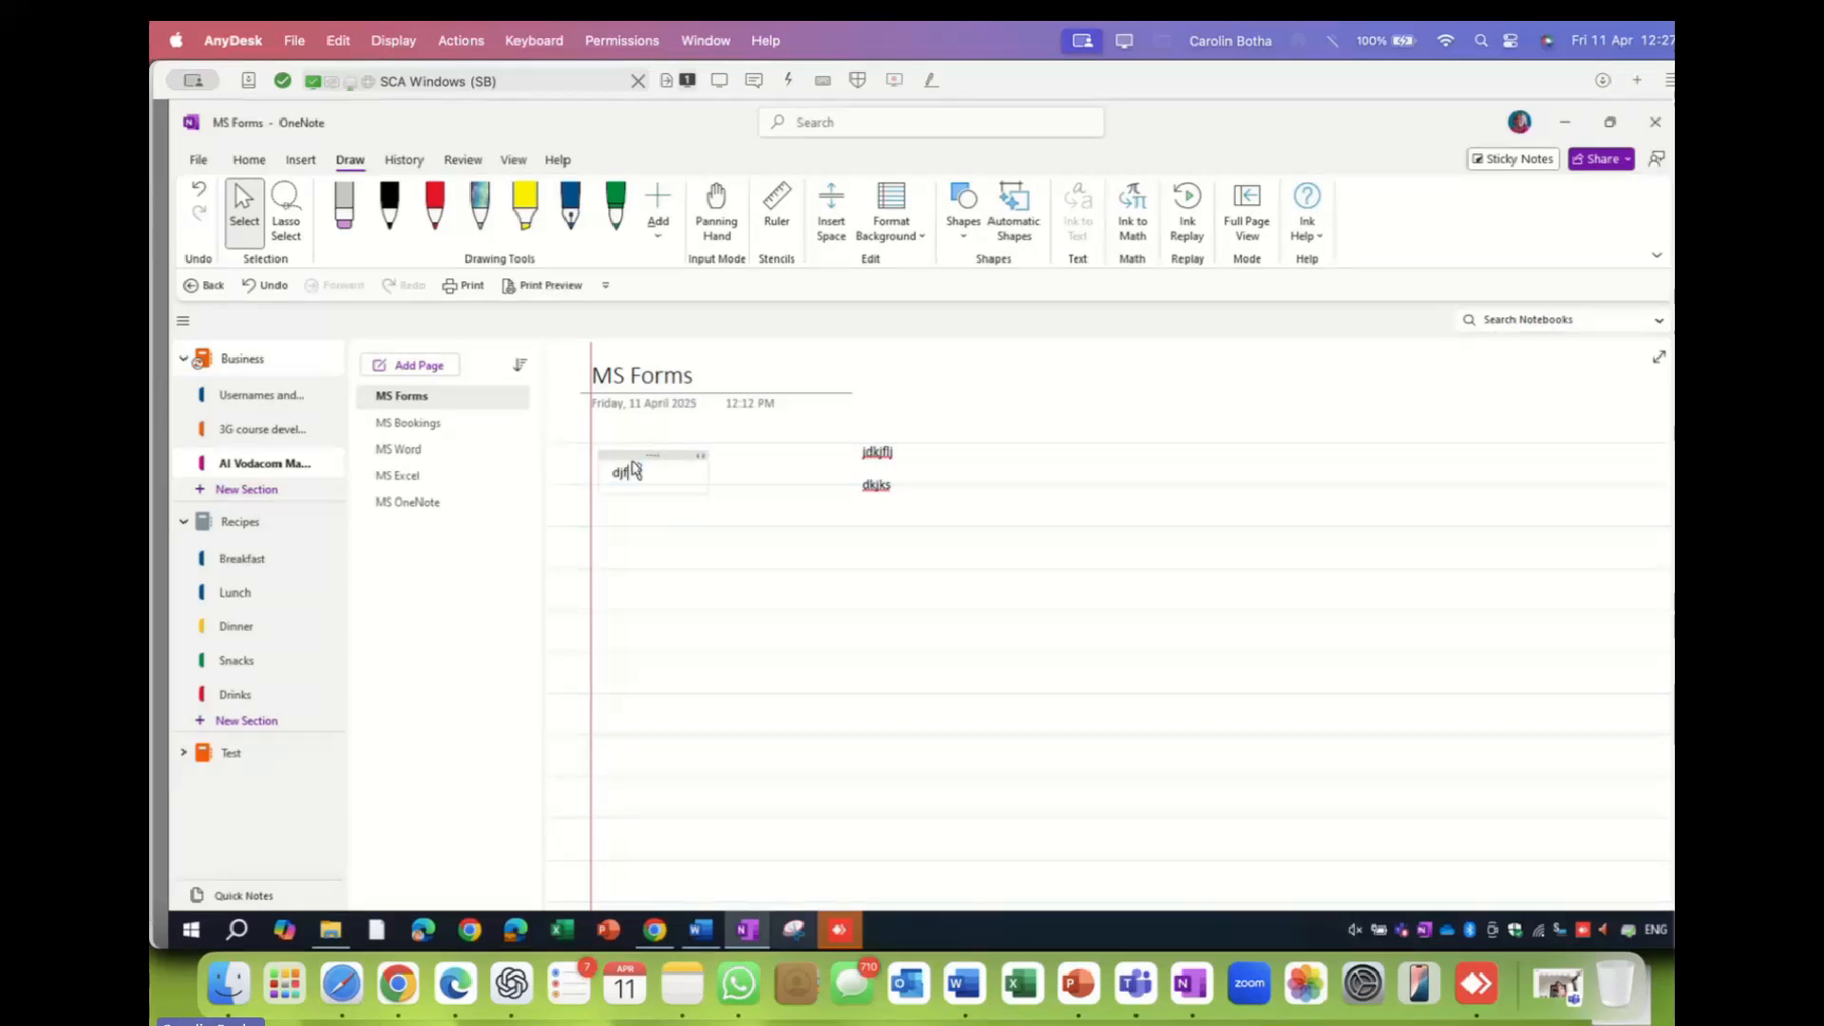
click(823, 513)
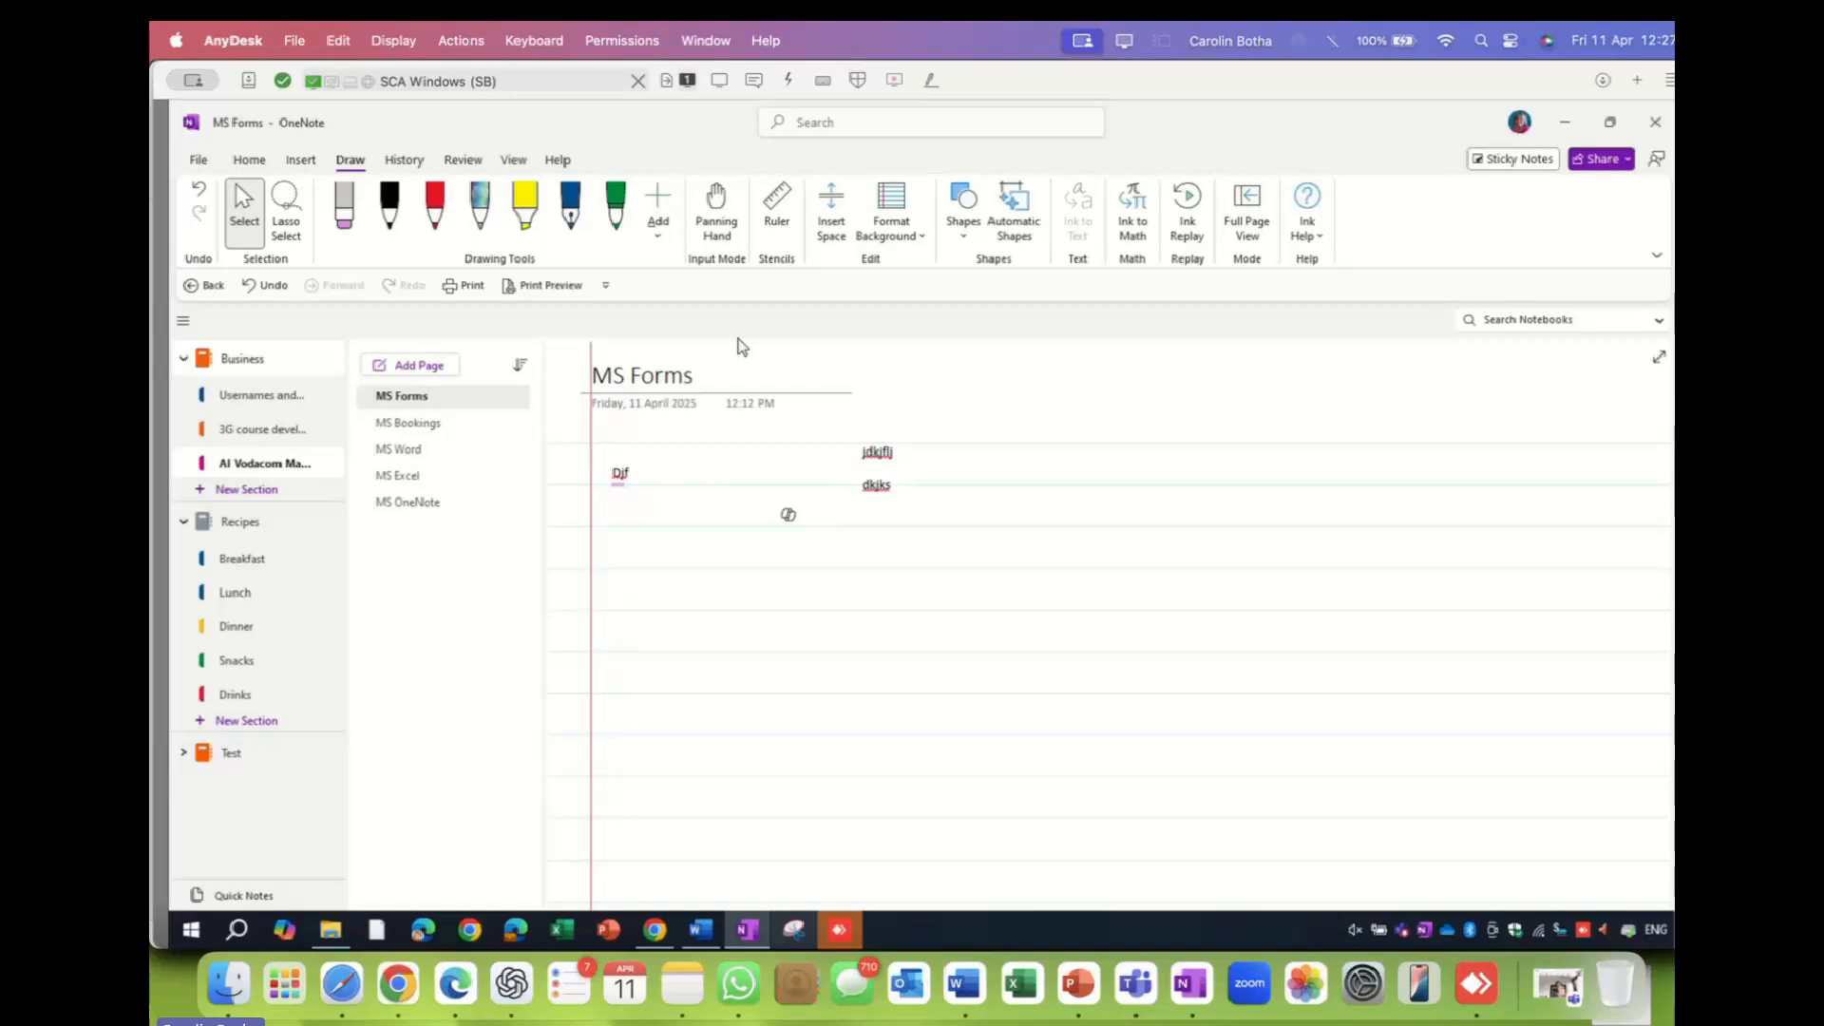
click(907, 233)
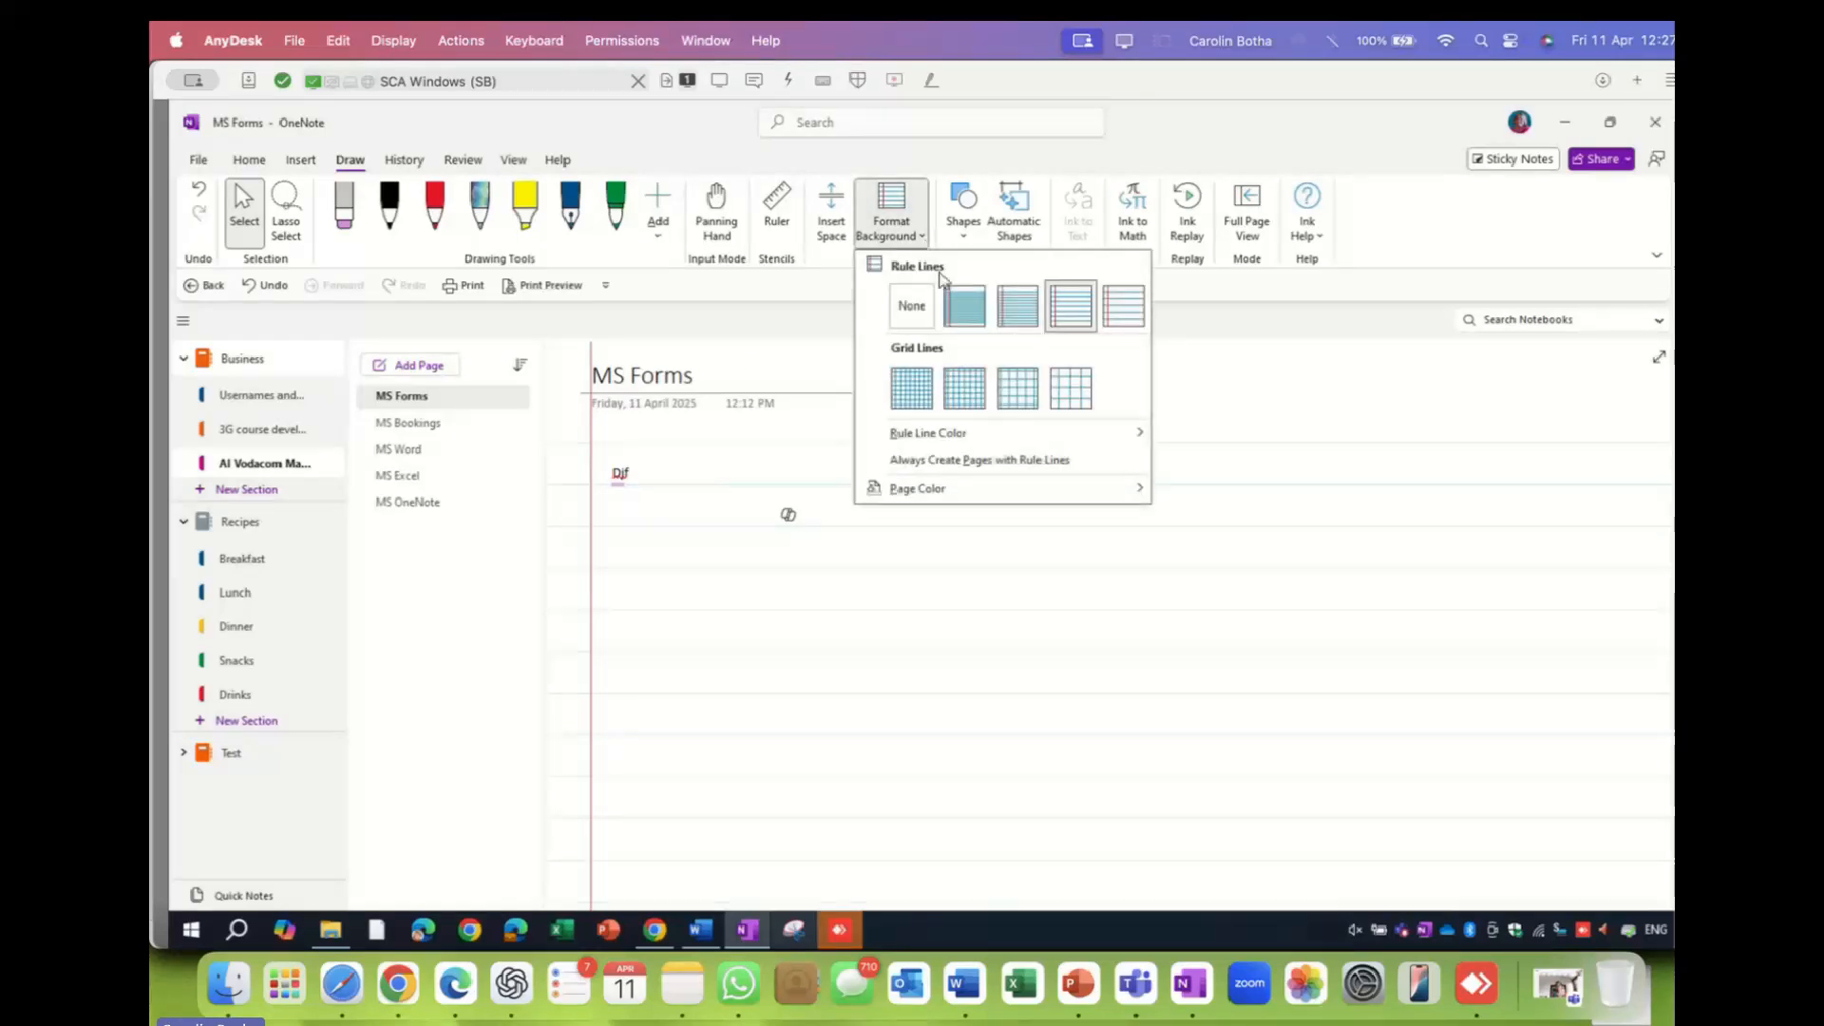
click(914, 311)
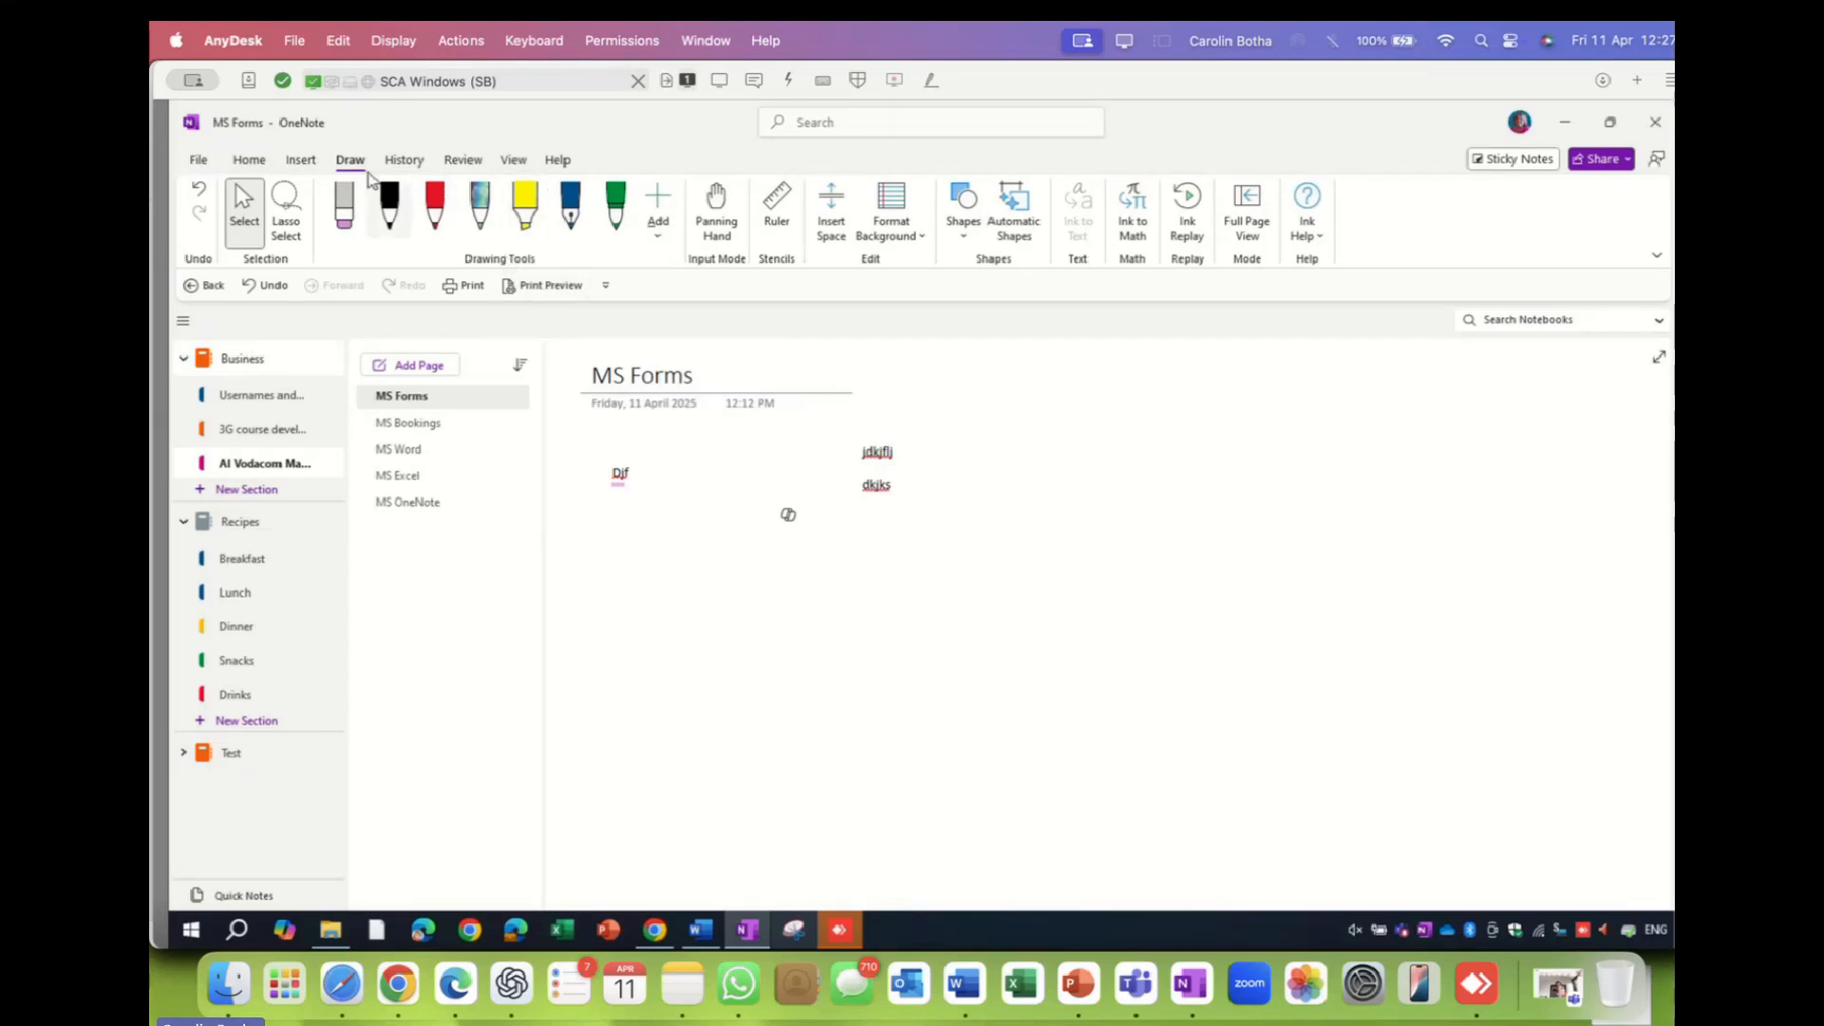
- Show the Insert tab and browse MS Bookings, MS Word and MS Excel, ending on MS OneNote
click(302, 161)
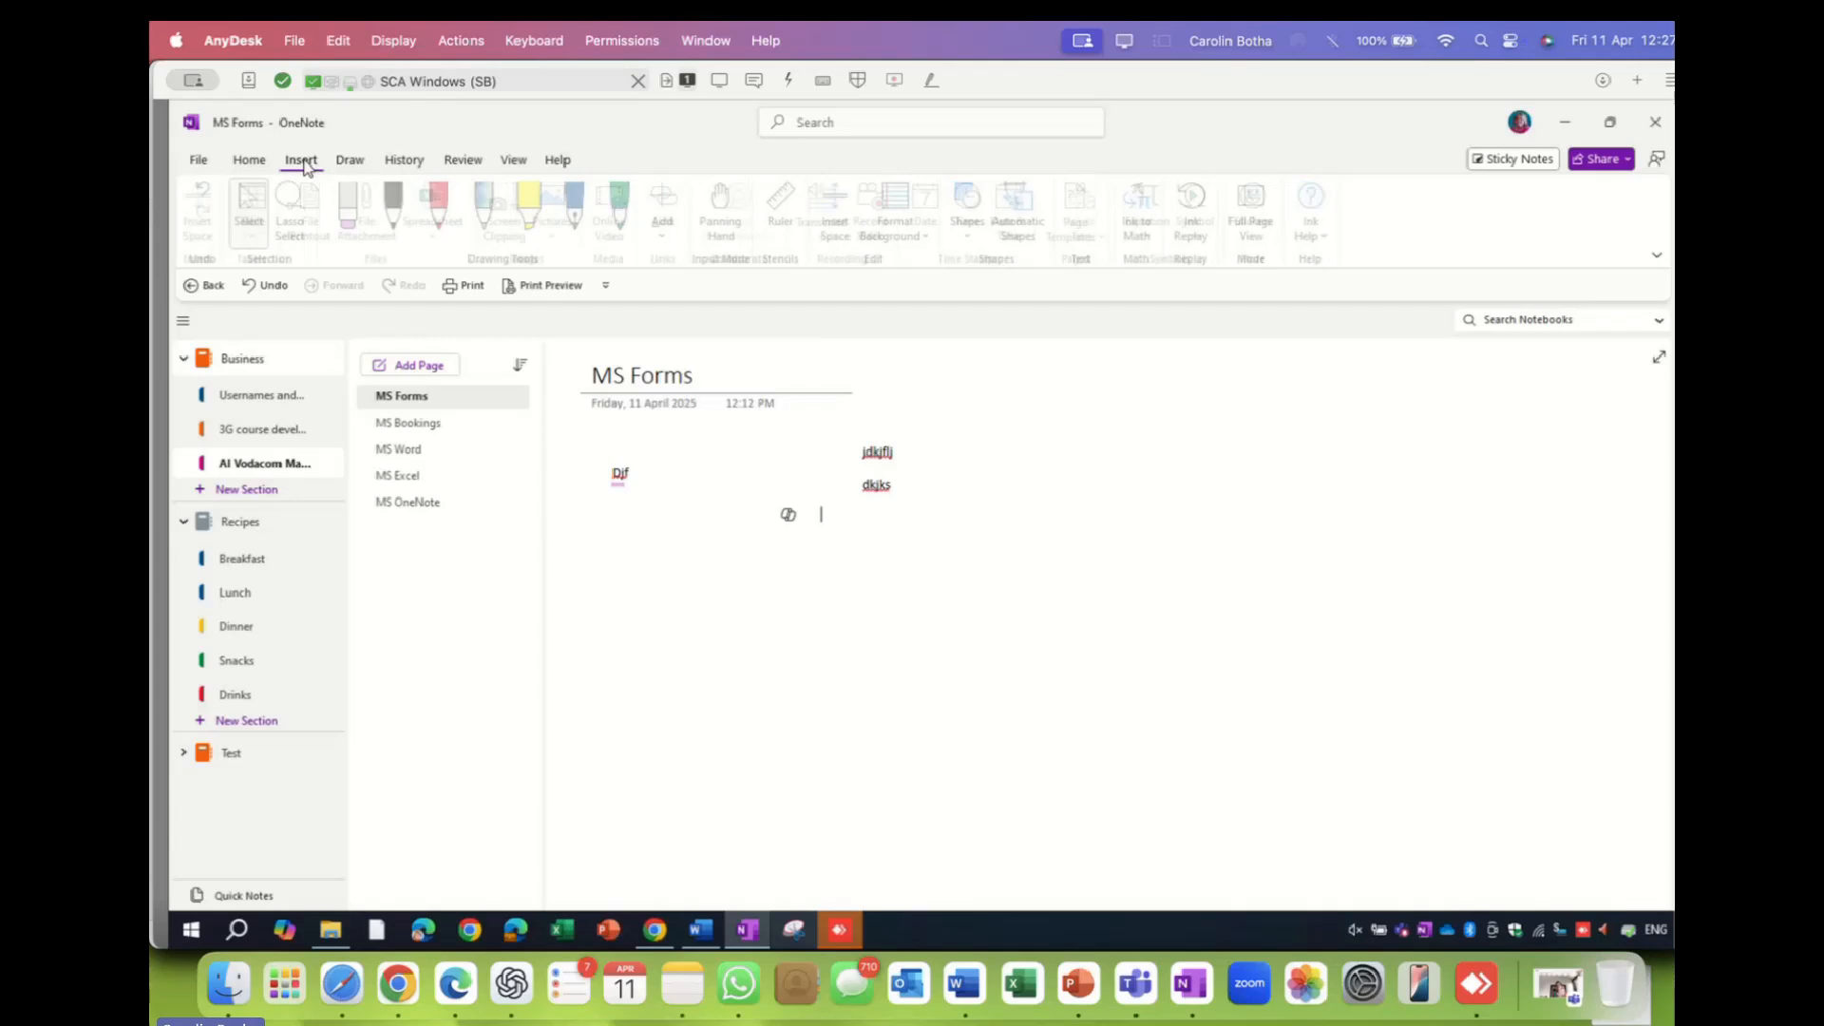
click(401, 423)
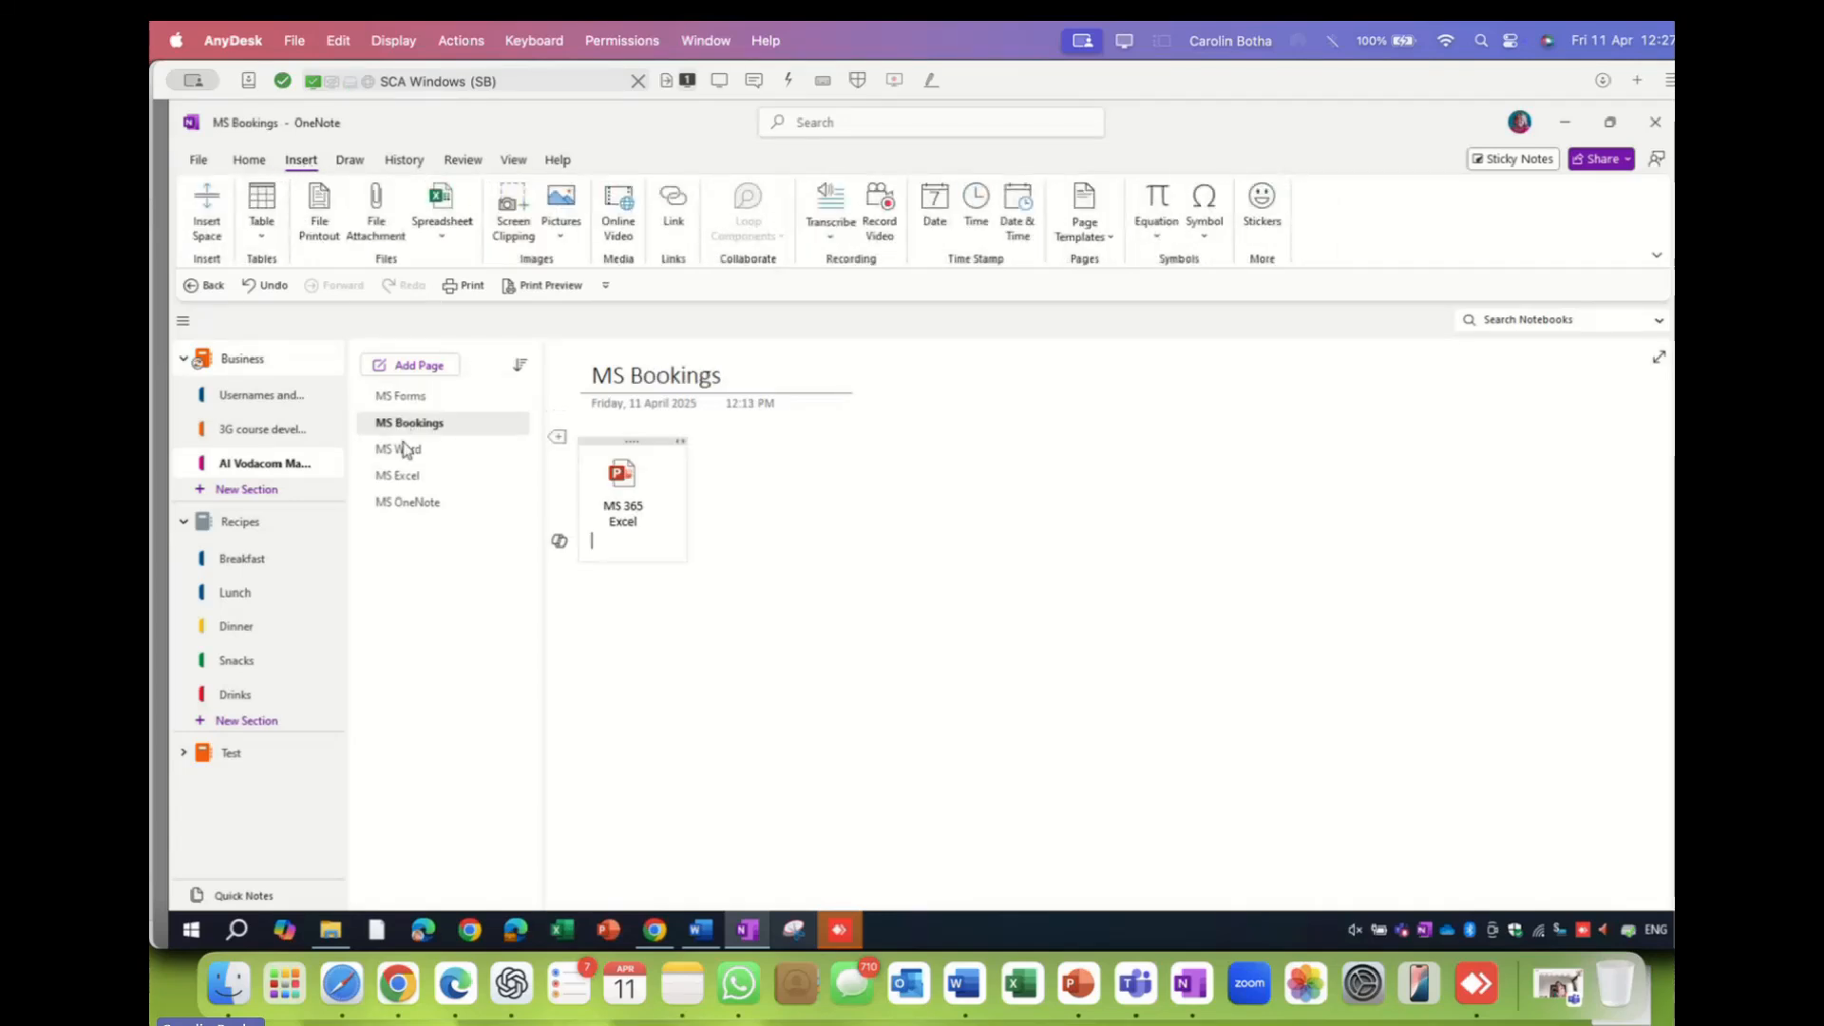
click(398, 452)
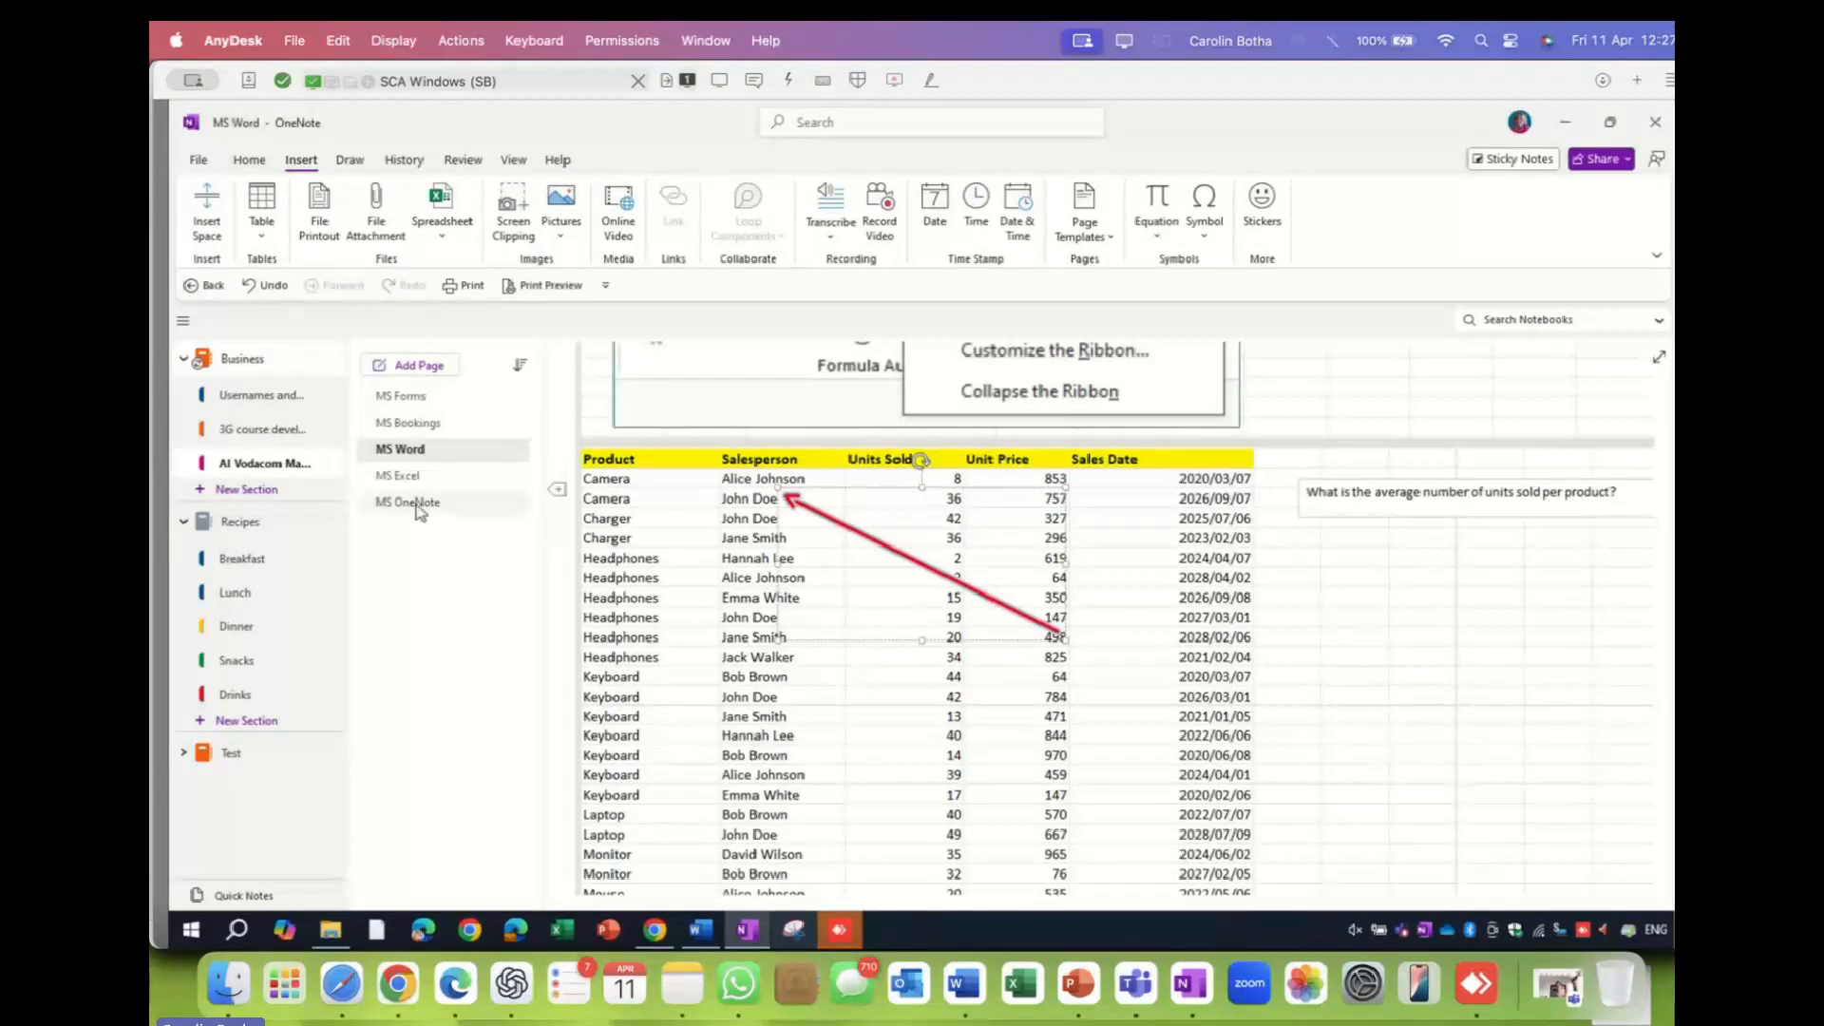
click(408, 478)
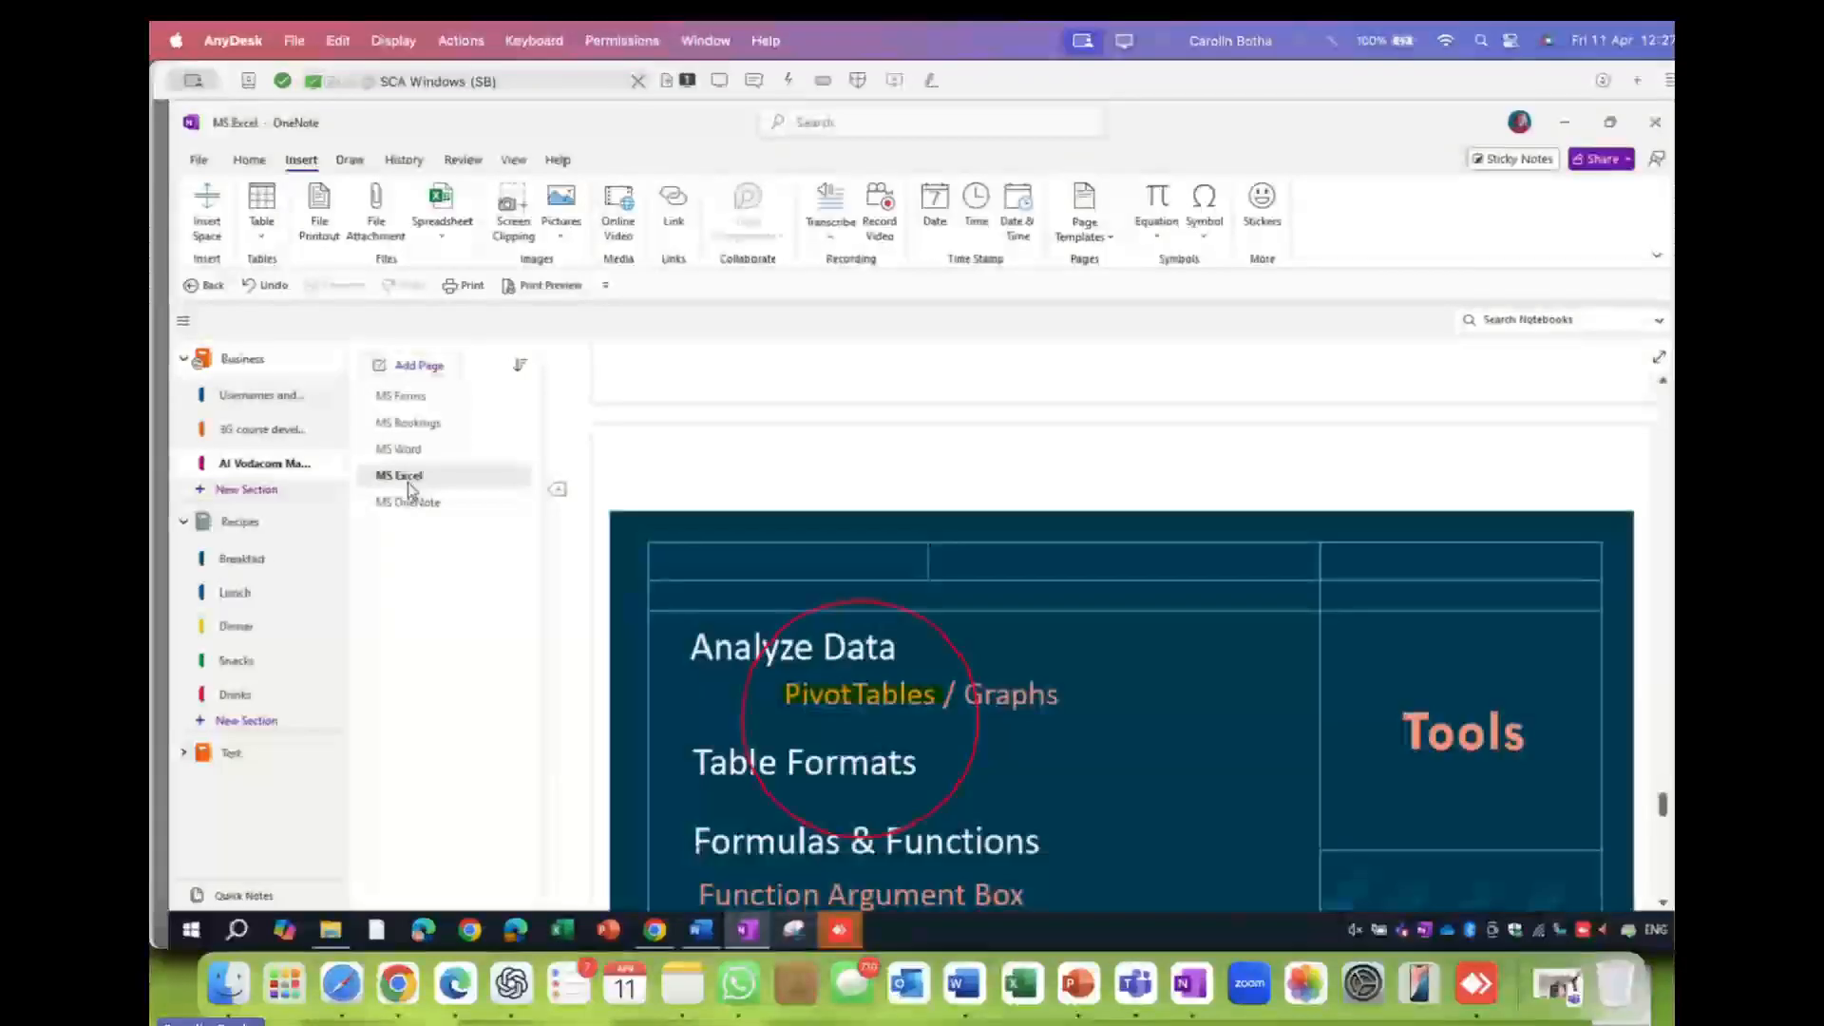
click(418, 503)
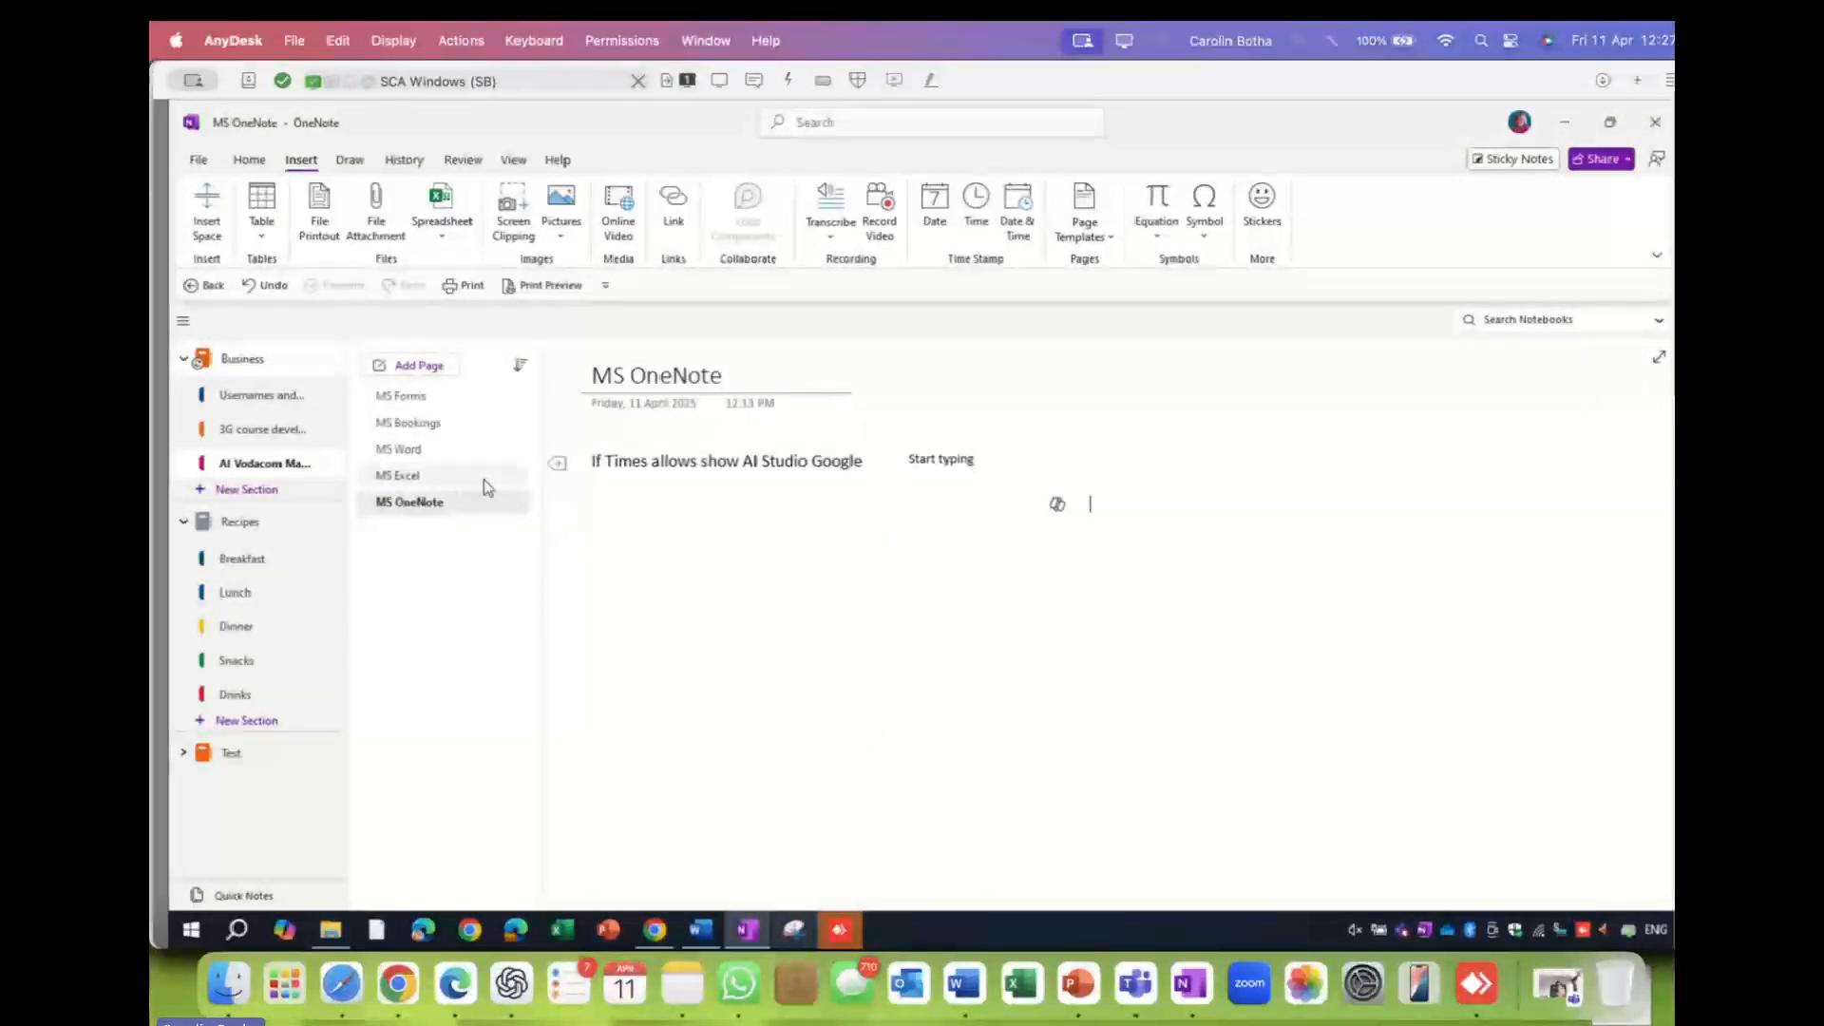
- Create a new page in the section and title it 'MS PP'
click(419, 367)
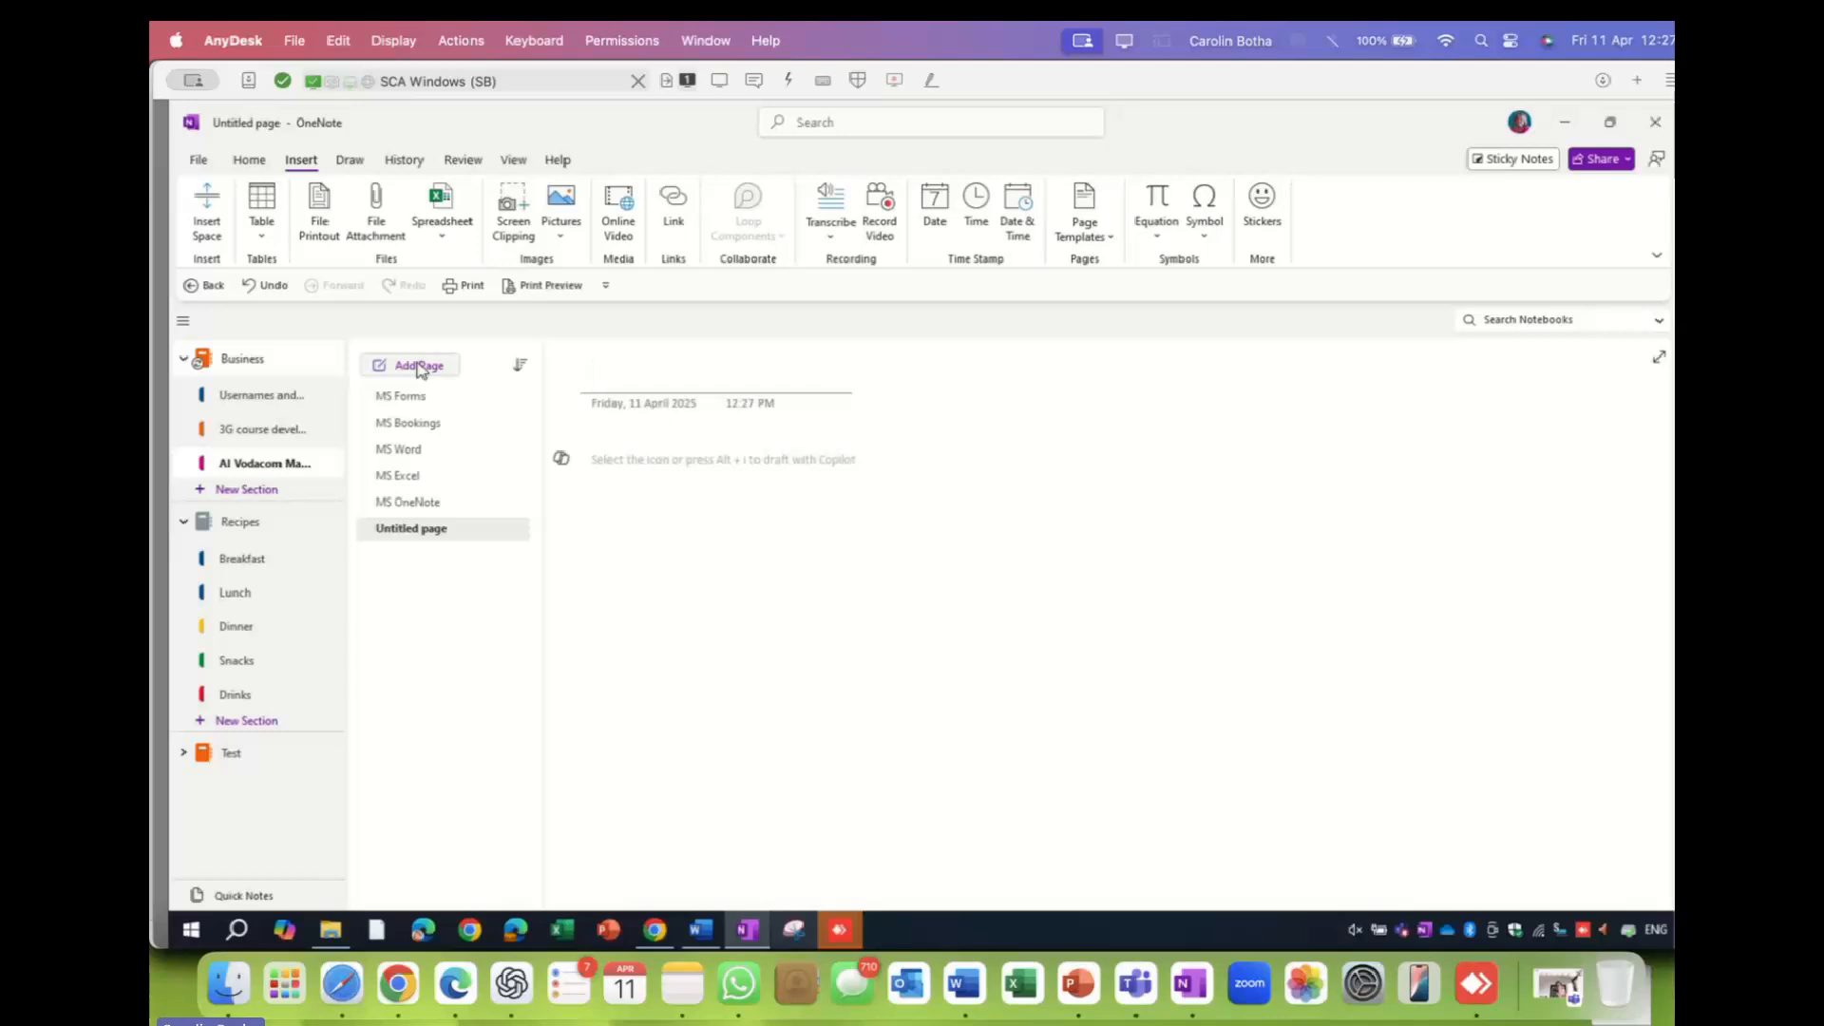
text(MS)
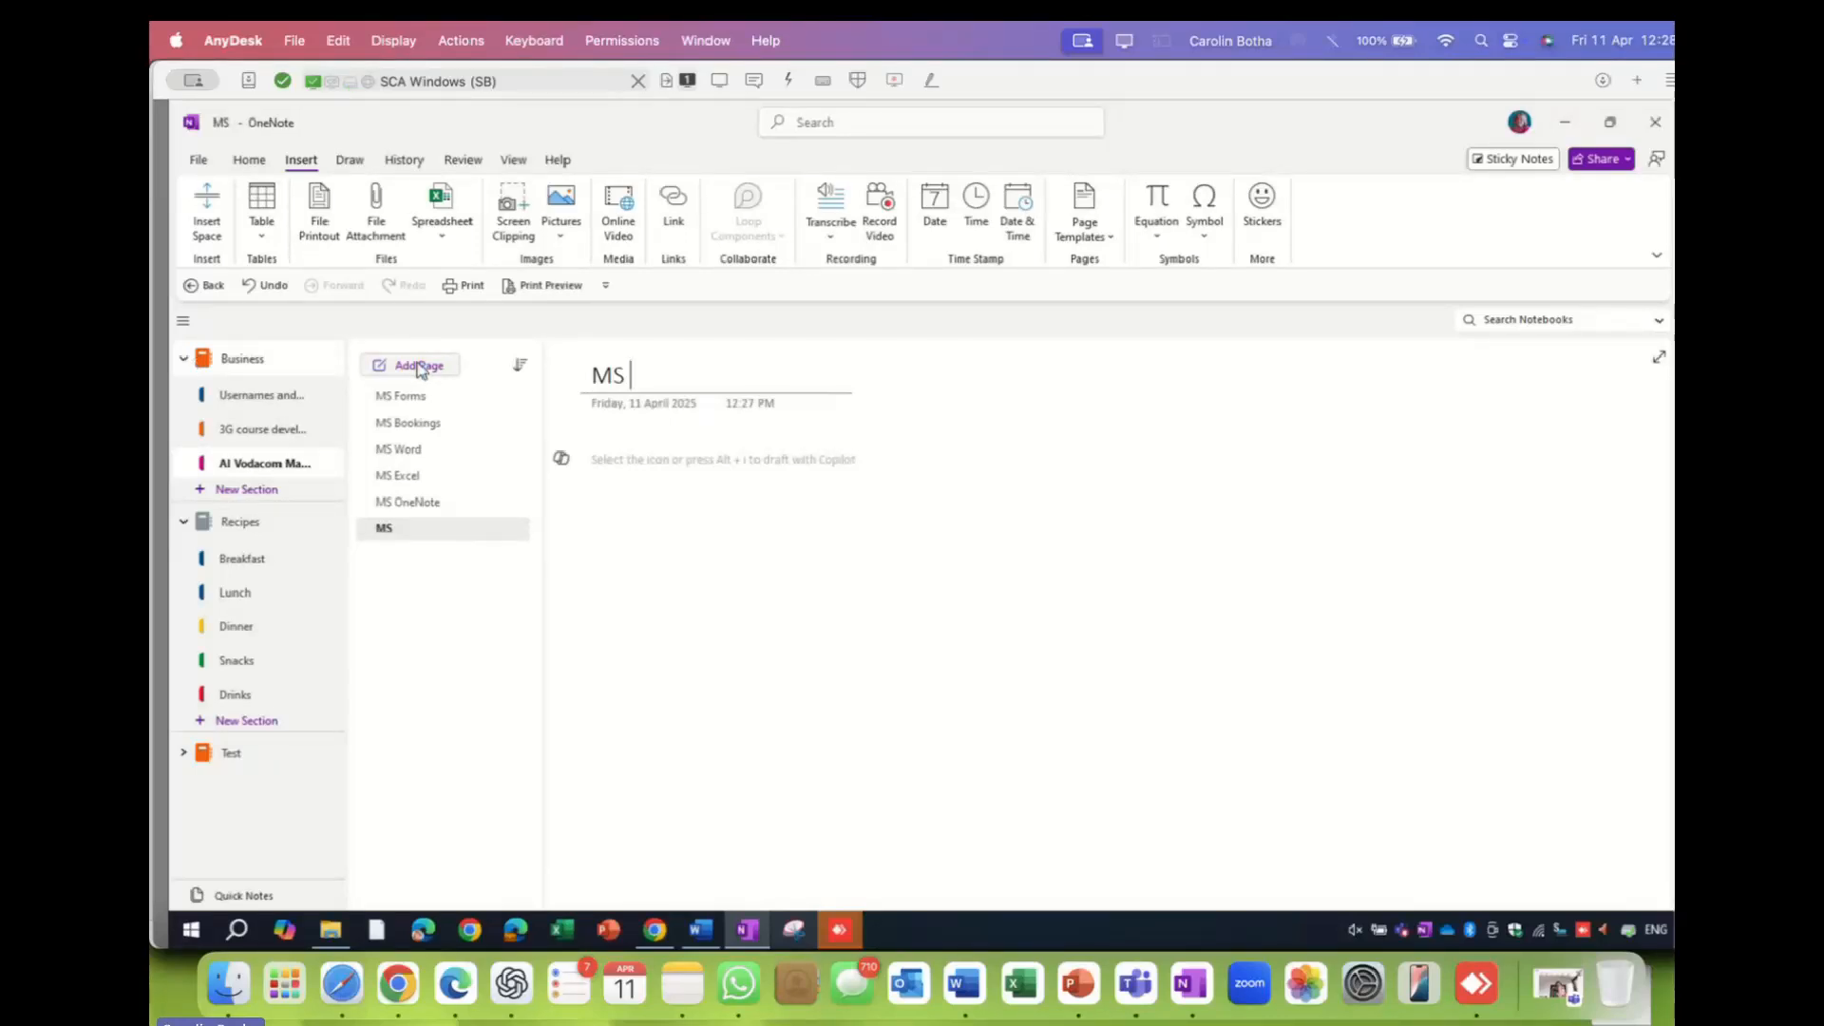
text( PP)
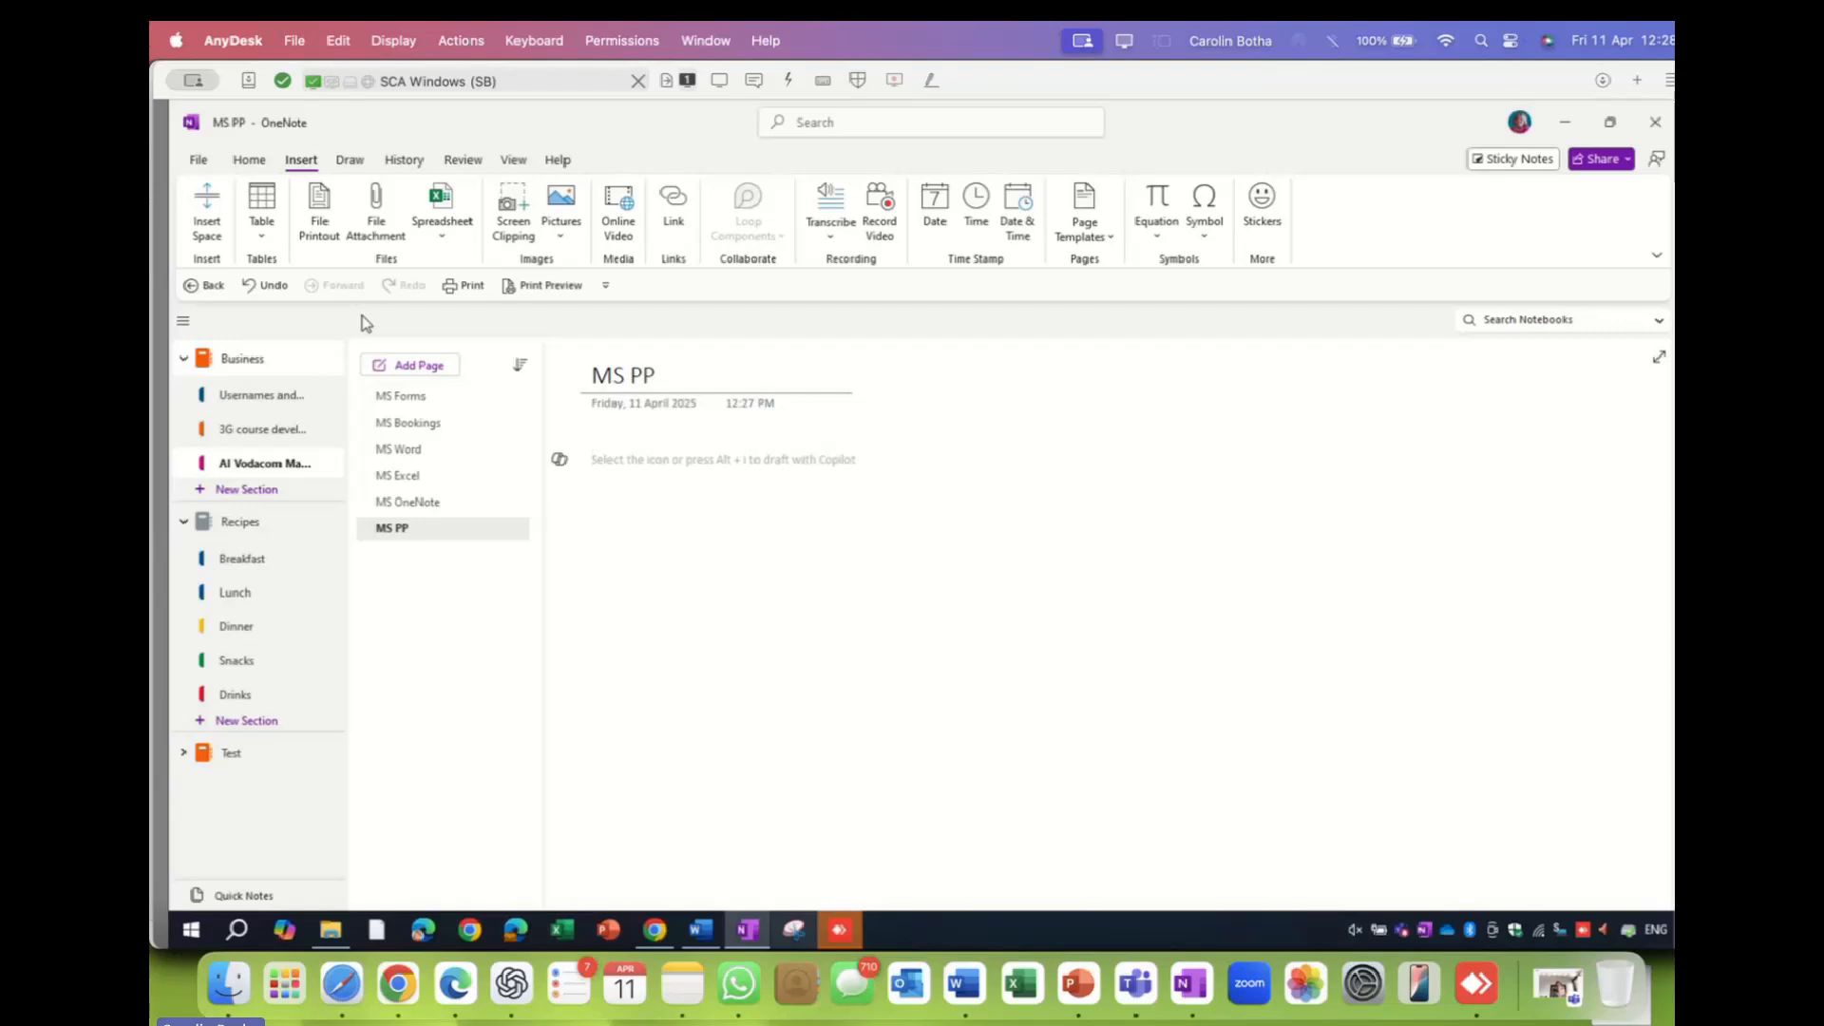
- Insert a 4x4 table, type 'djfkjjsdlfsdjflk' in the first header cell, then click below the table
click(267, 210)
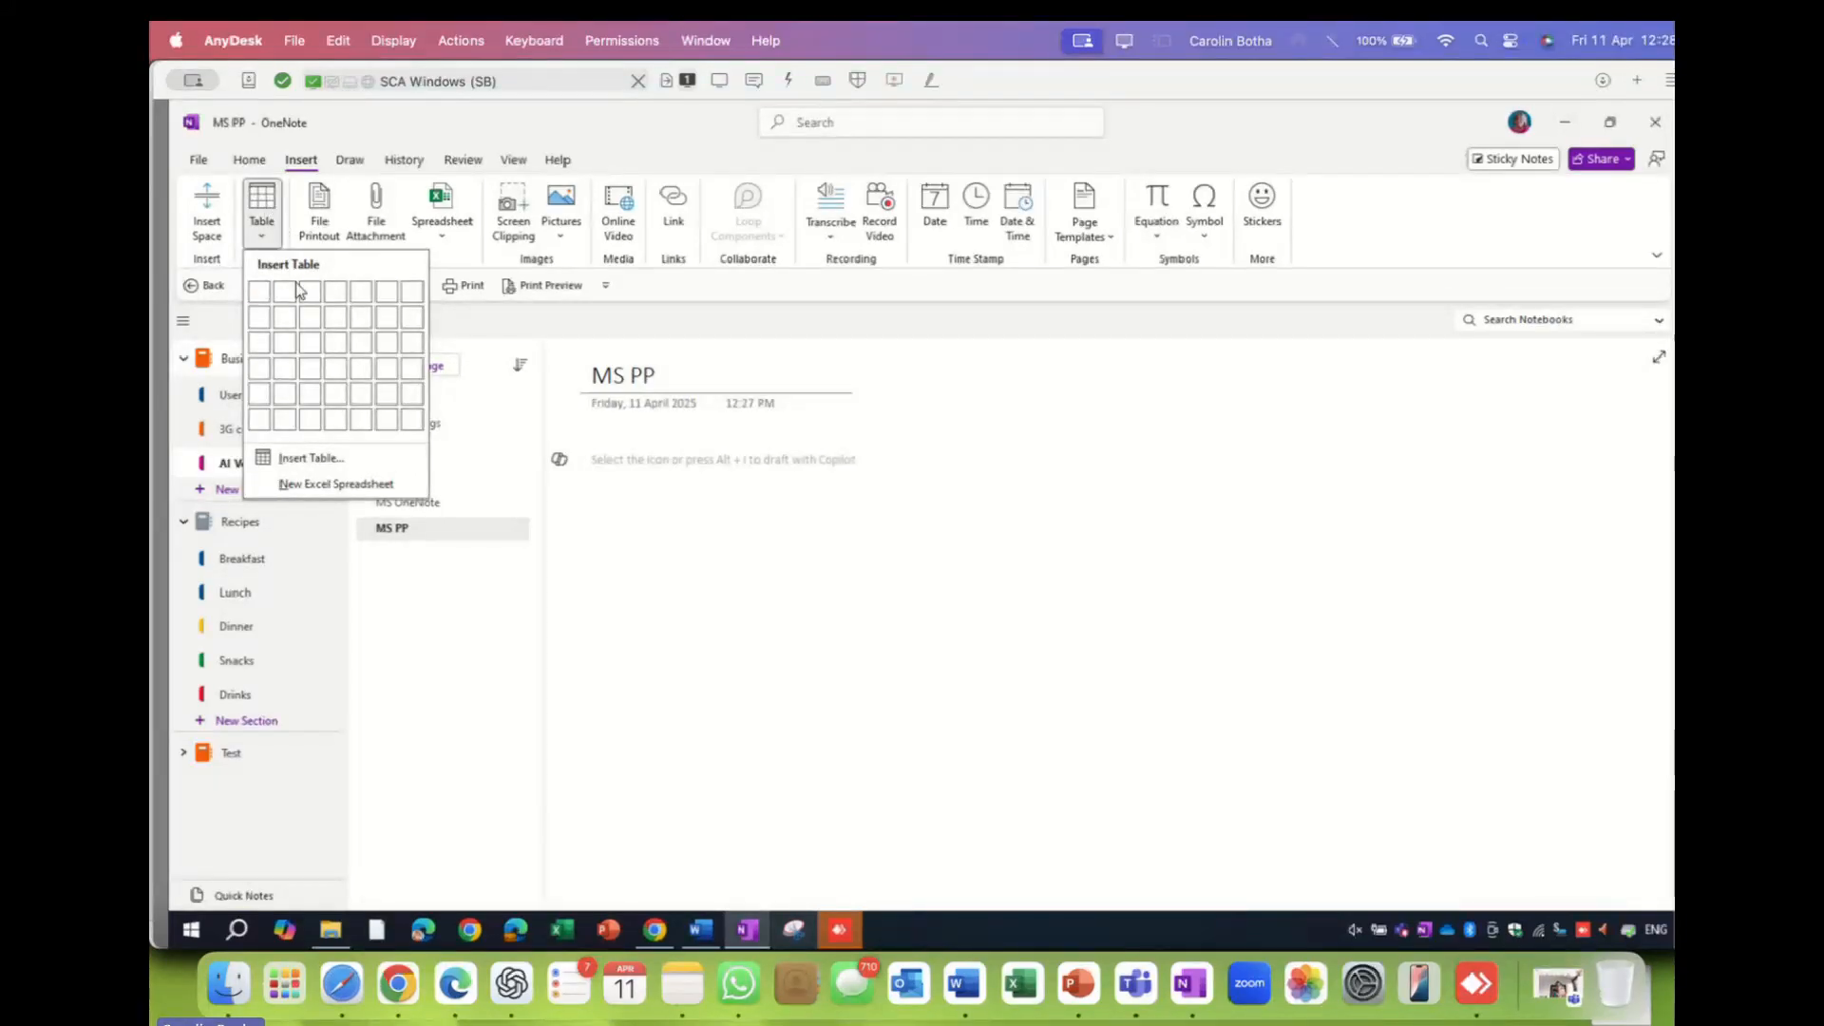
click(340, 367)
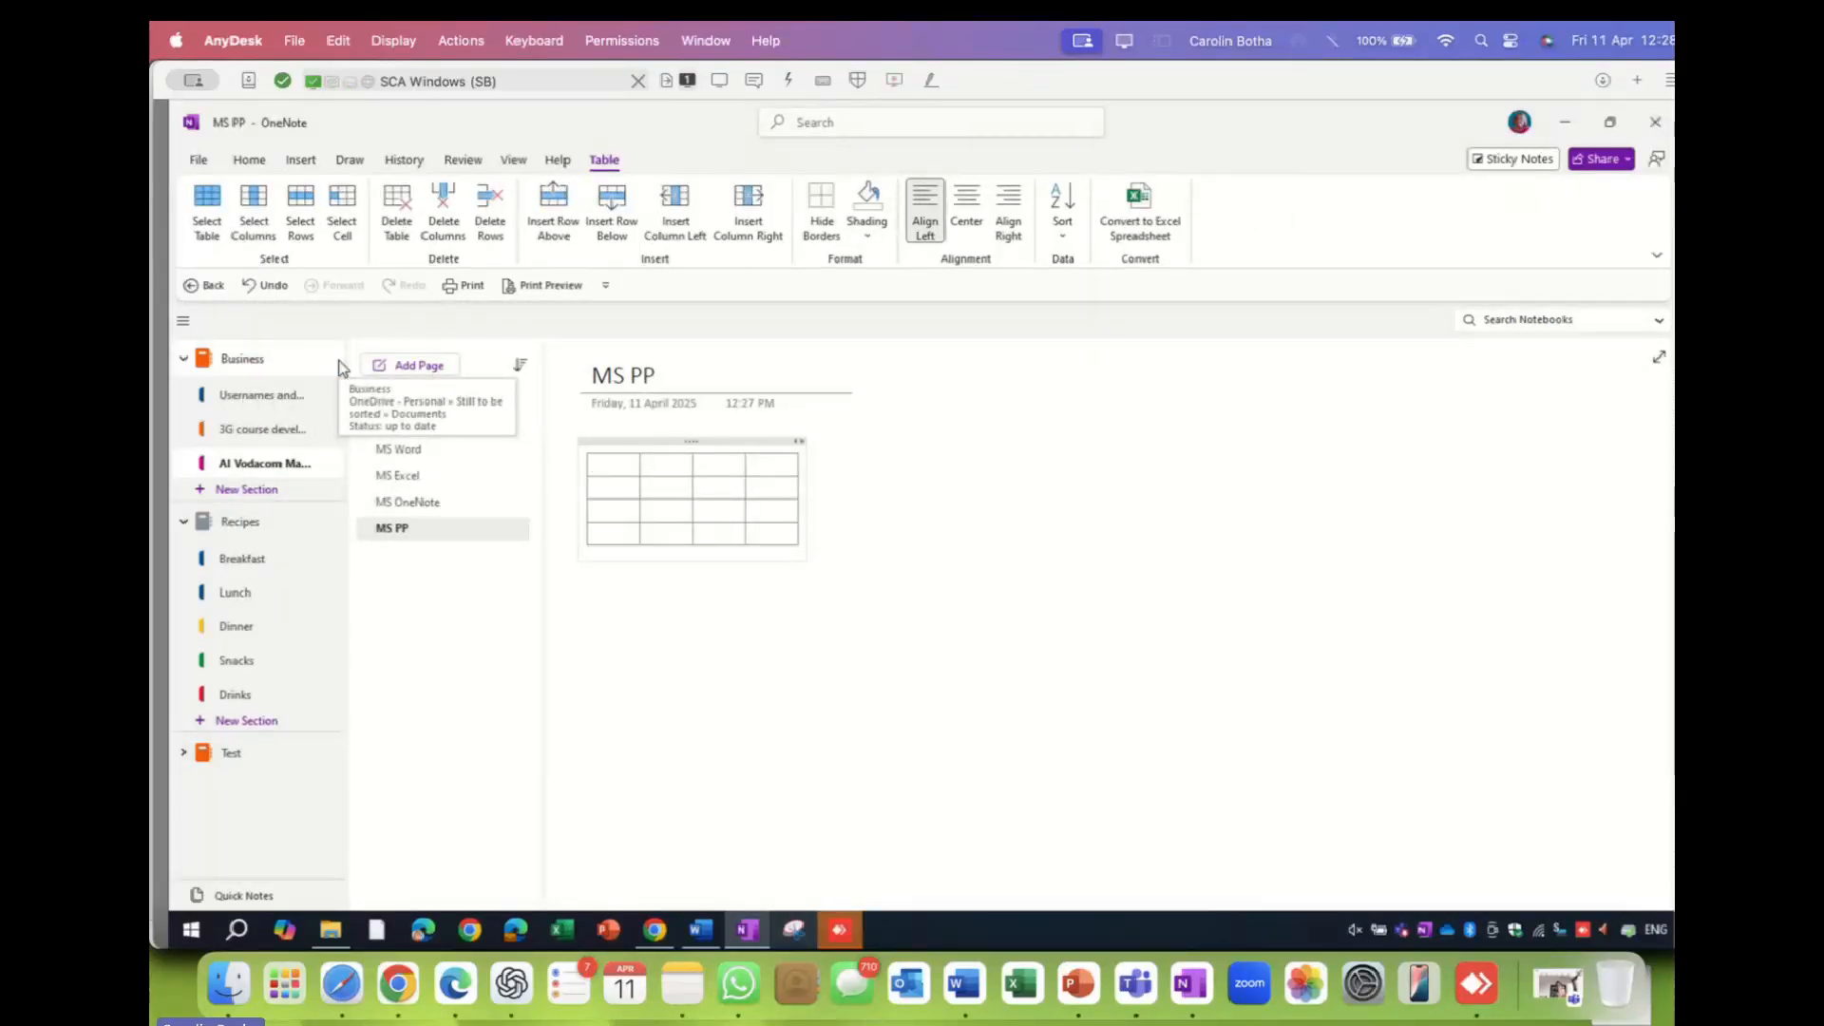
text(djfkj)
text(jsdlf)
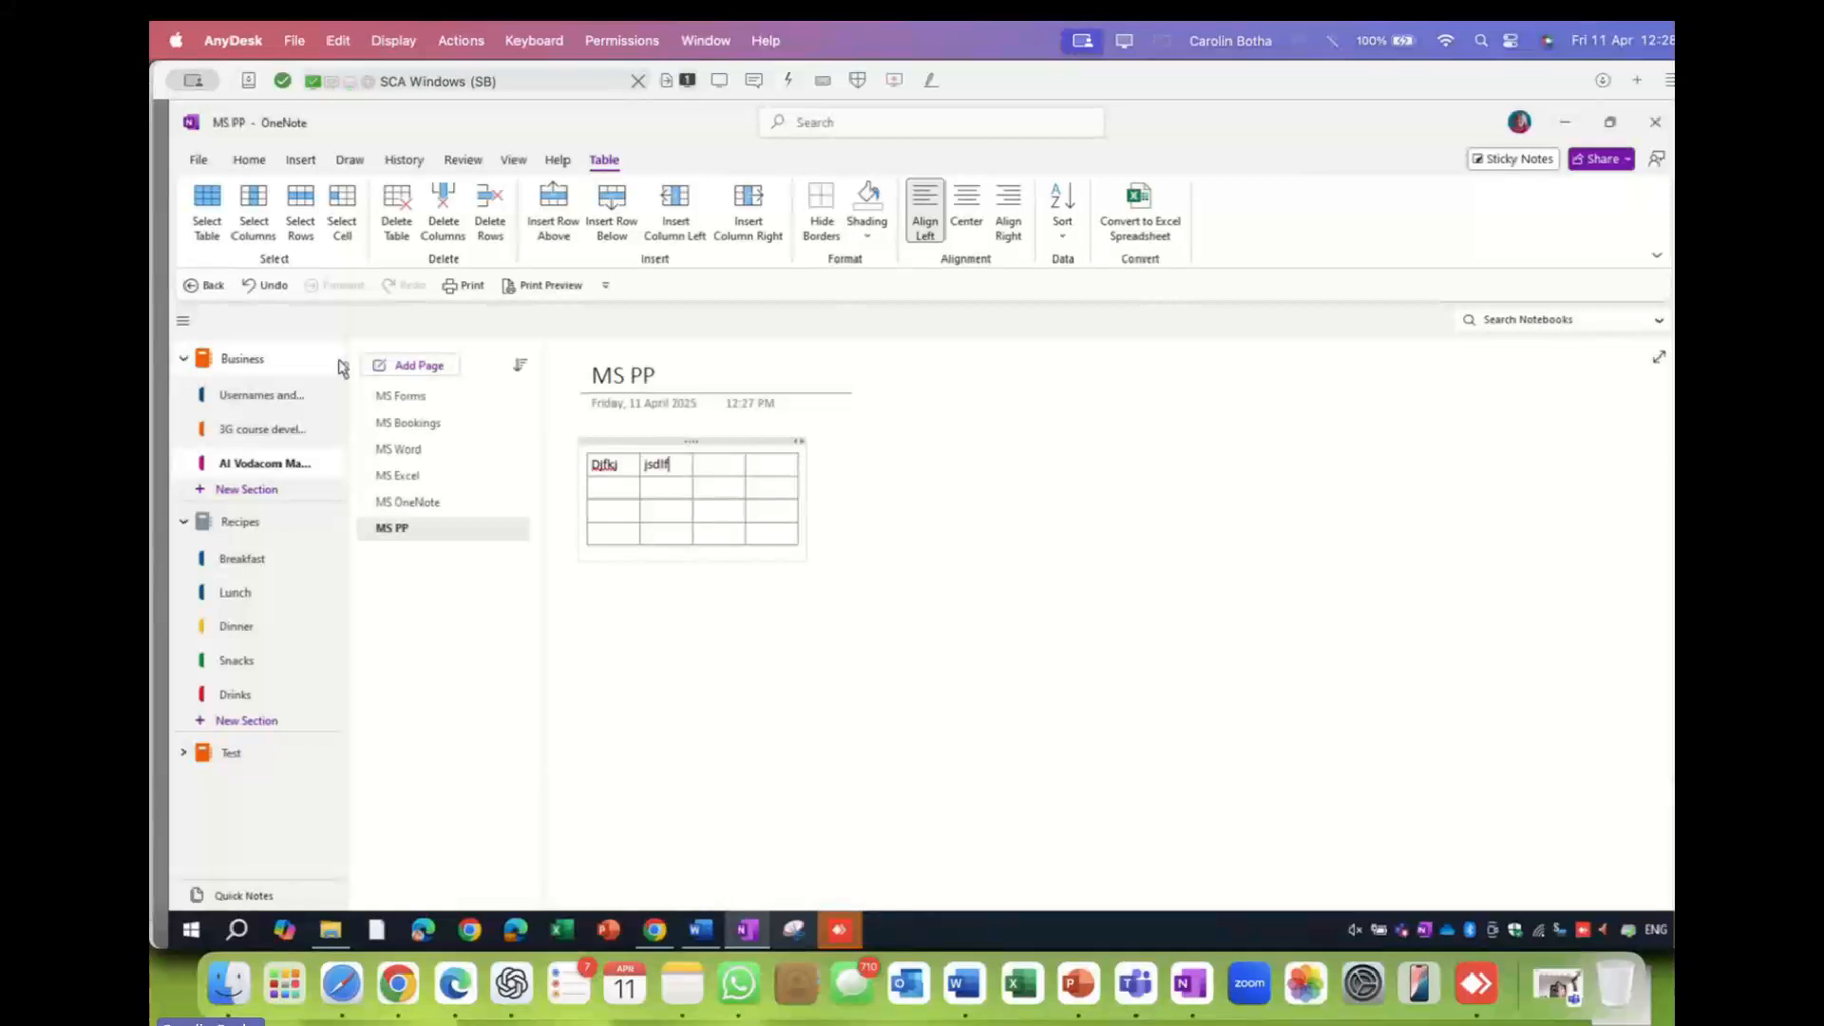
text(sdjflk)
key(Tab)
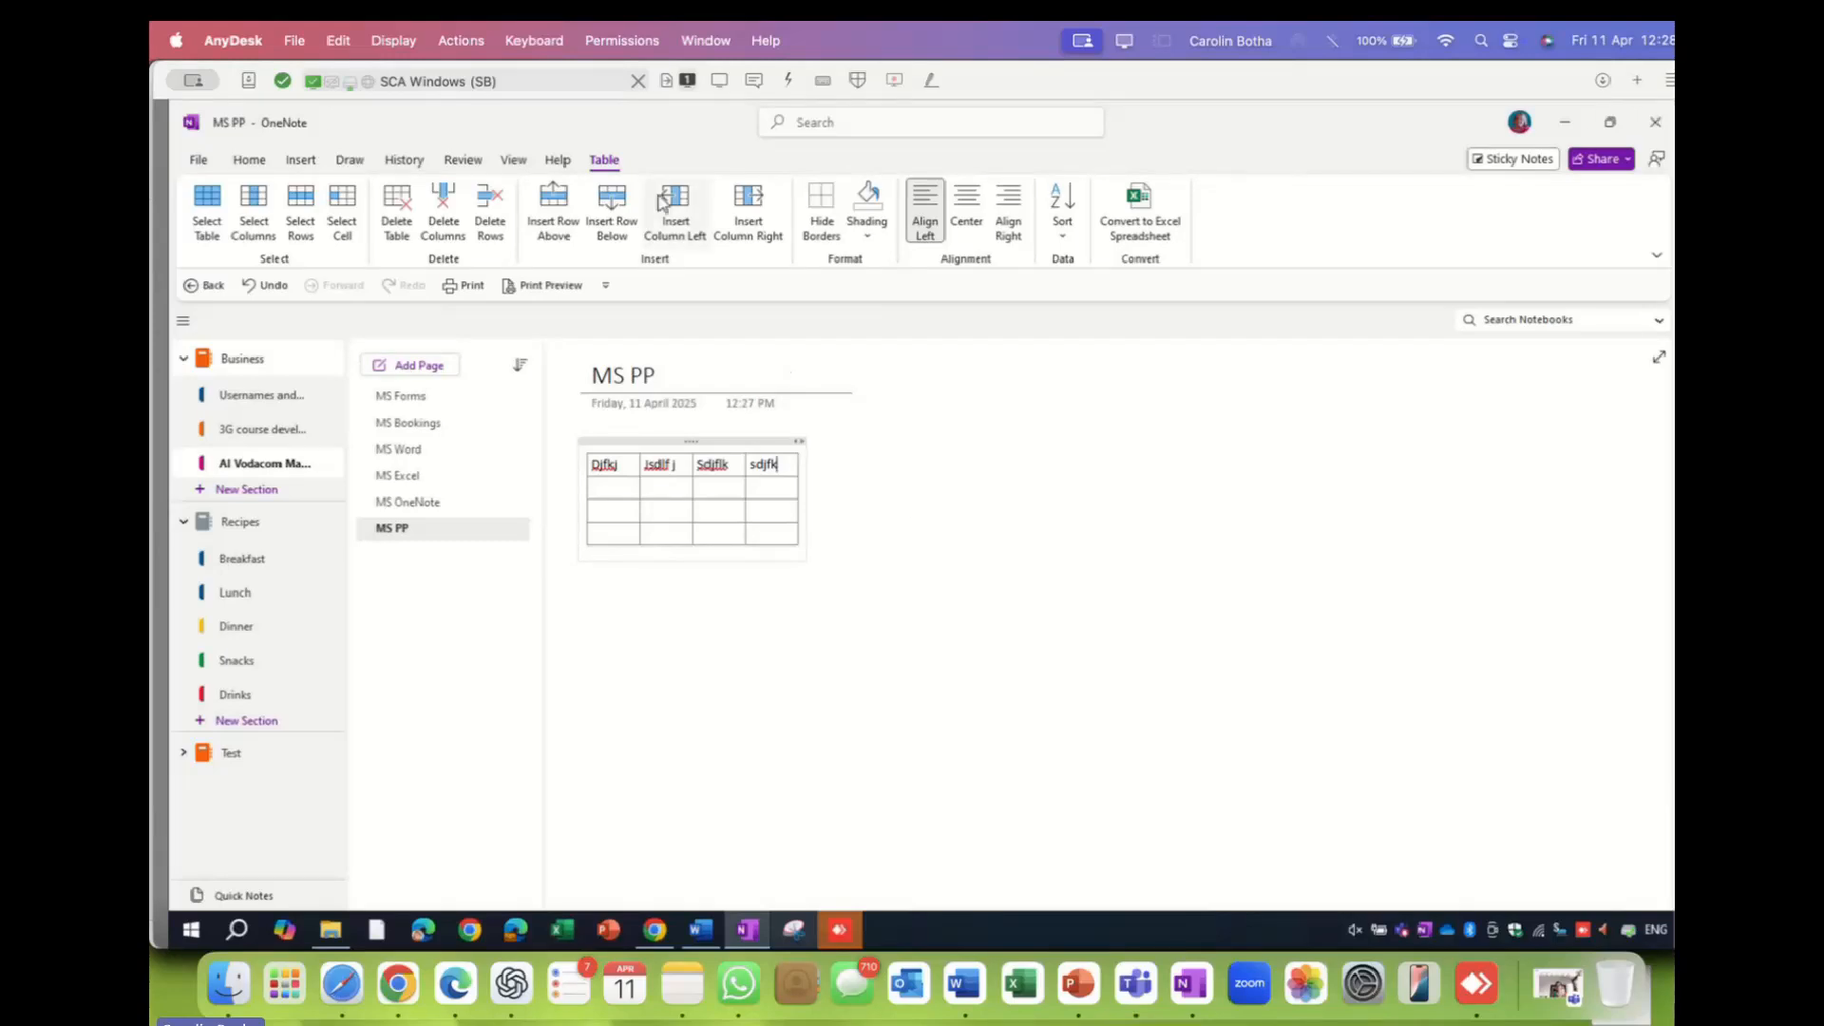
click(991, 451)
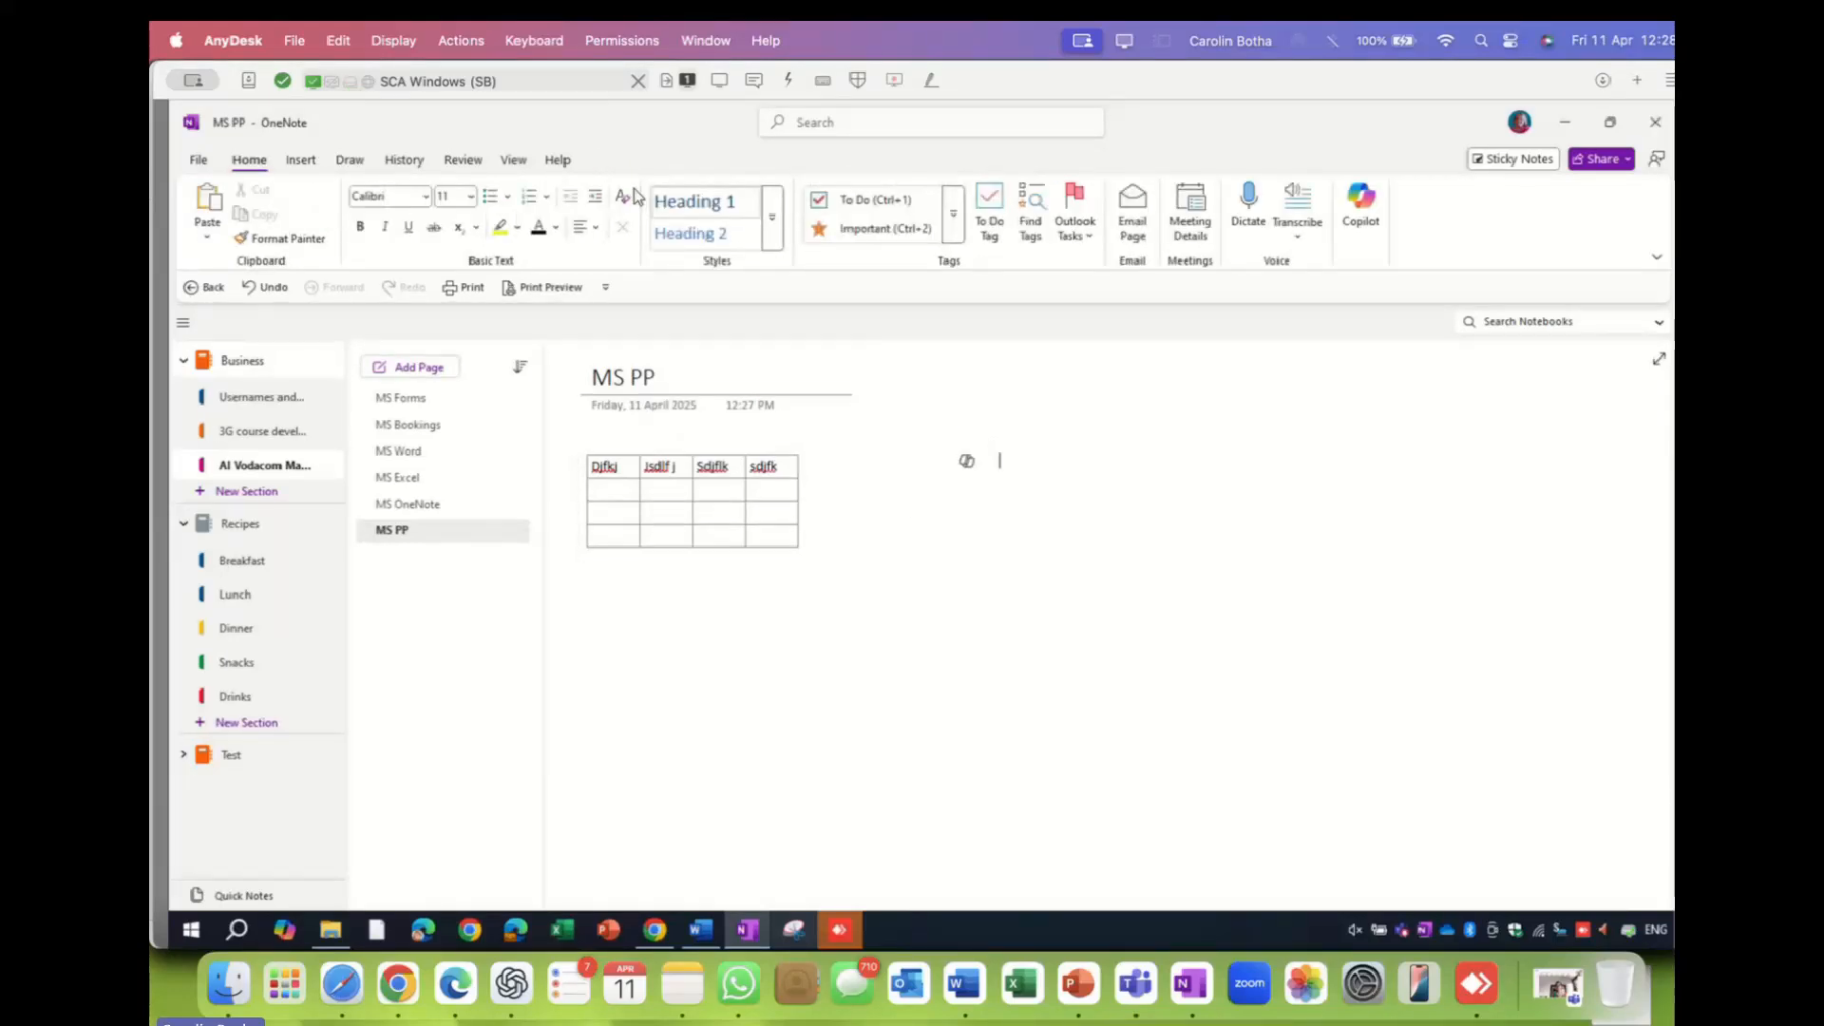
click(668, 509)
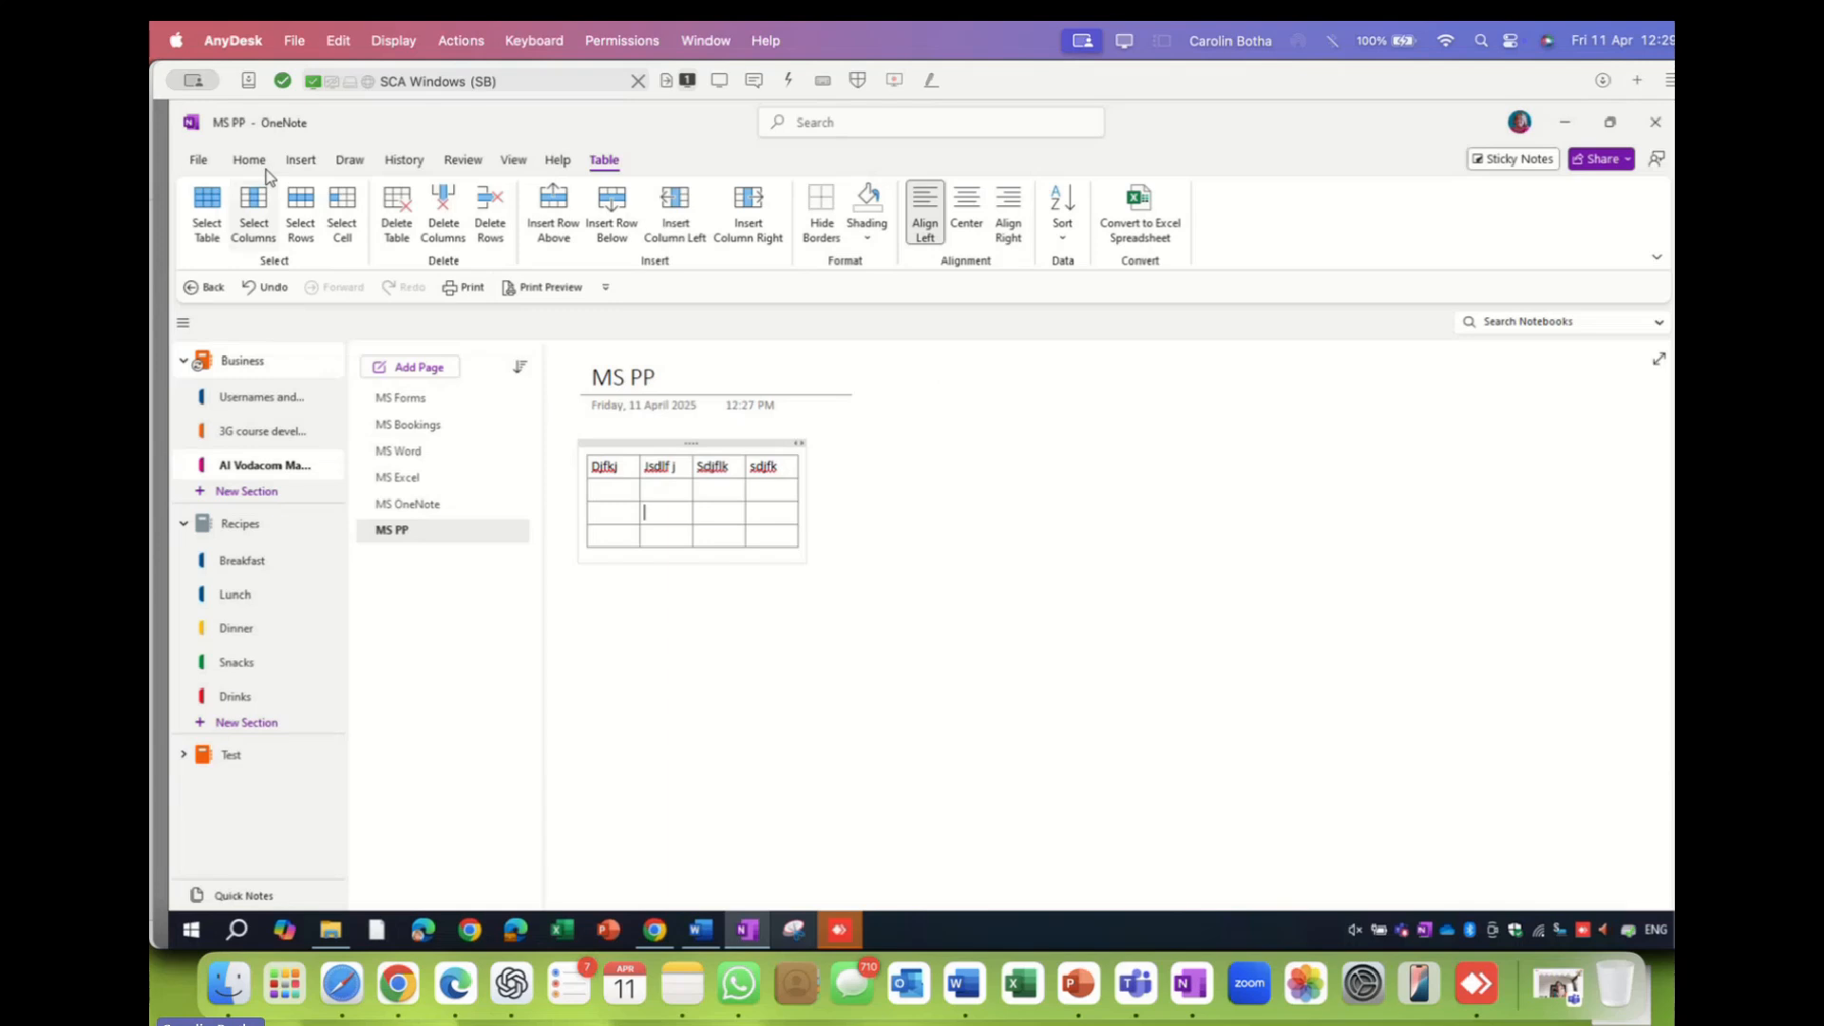
click(302, 161)
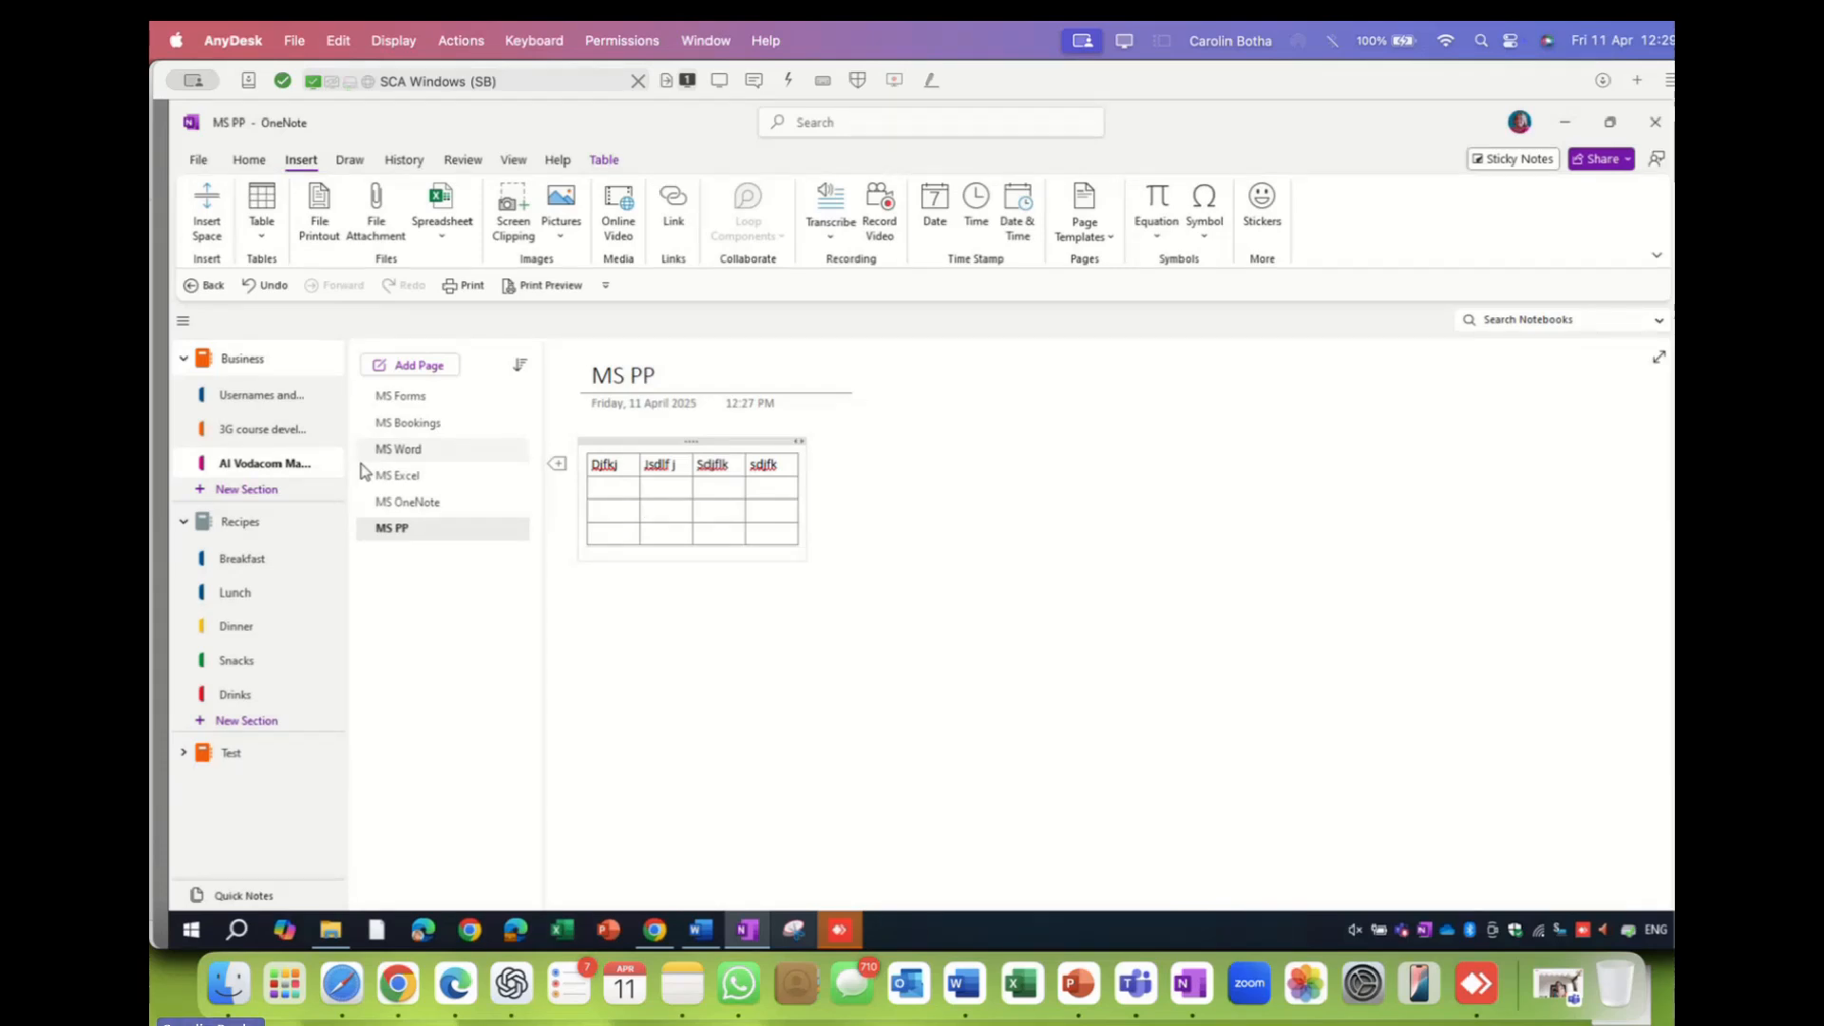
click(648, 628)
- Insert the Chicken picture from AI Masterclasses April 2025 > MS OneNote beside the table
click(905, 614)
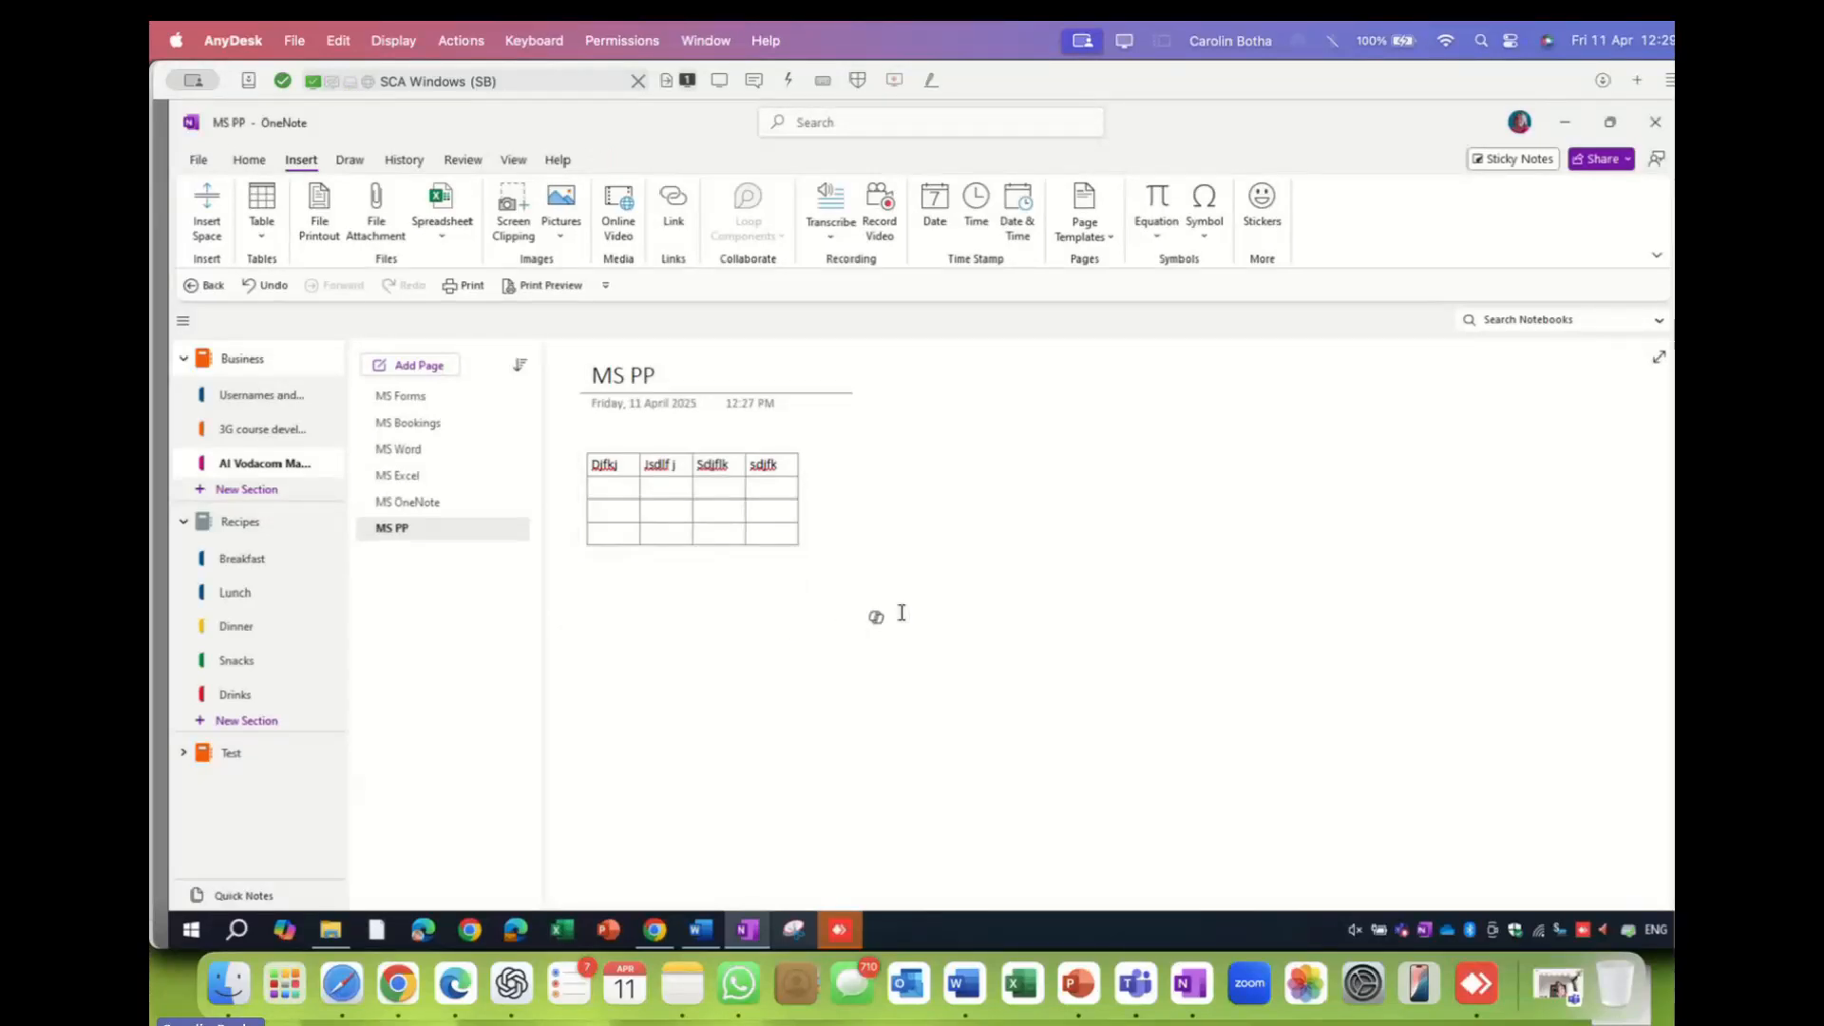
click(563, 211)
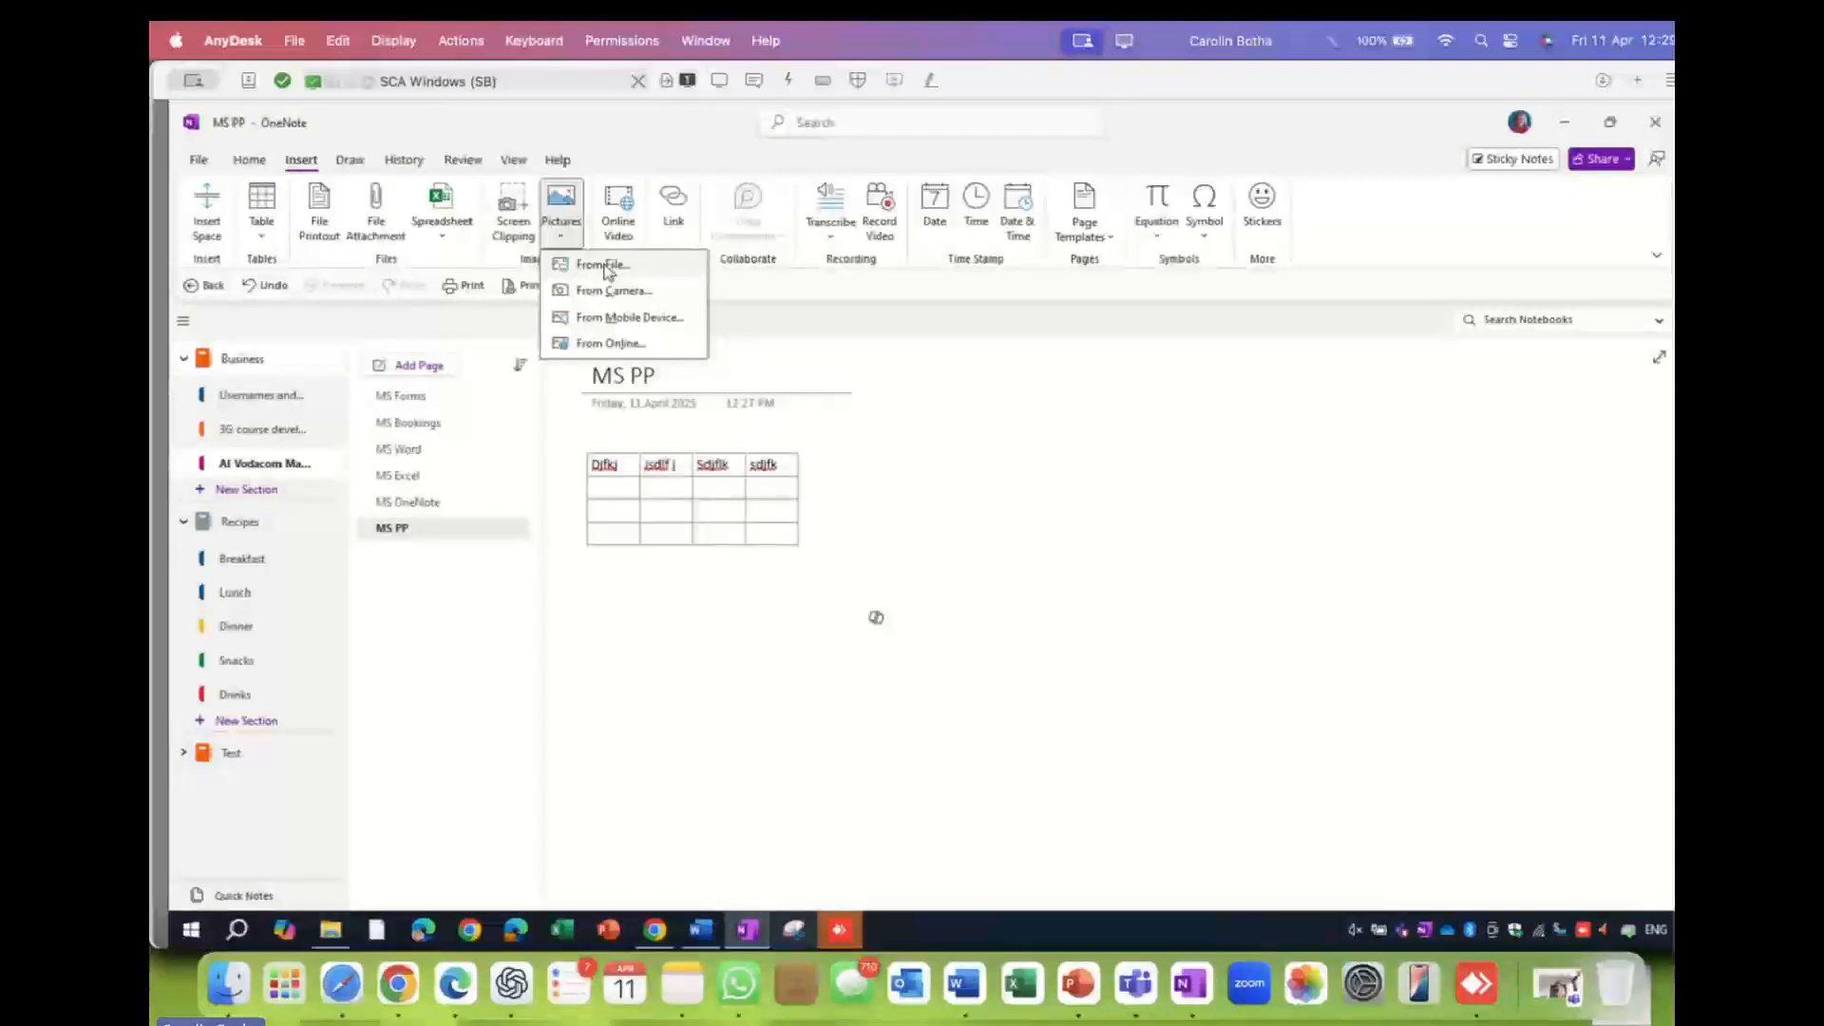
click(606, 272)
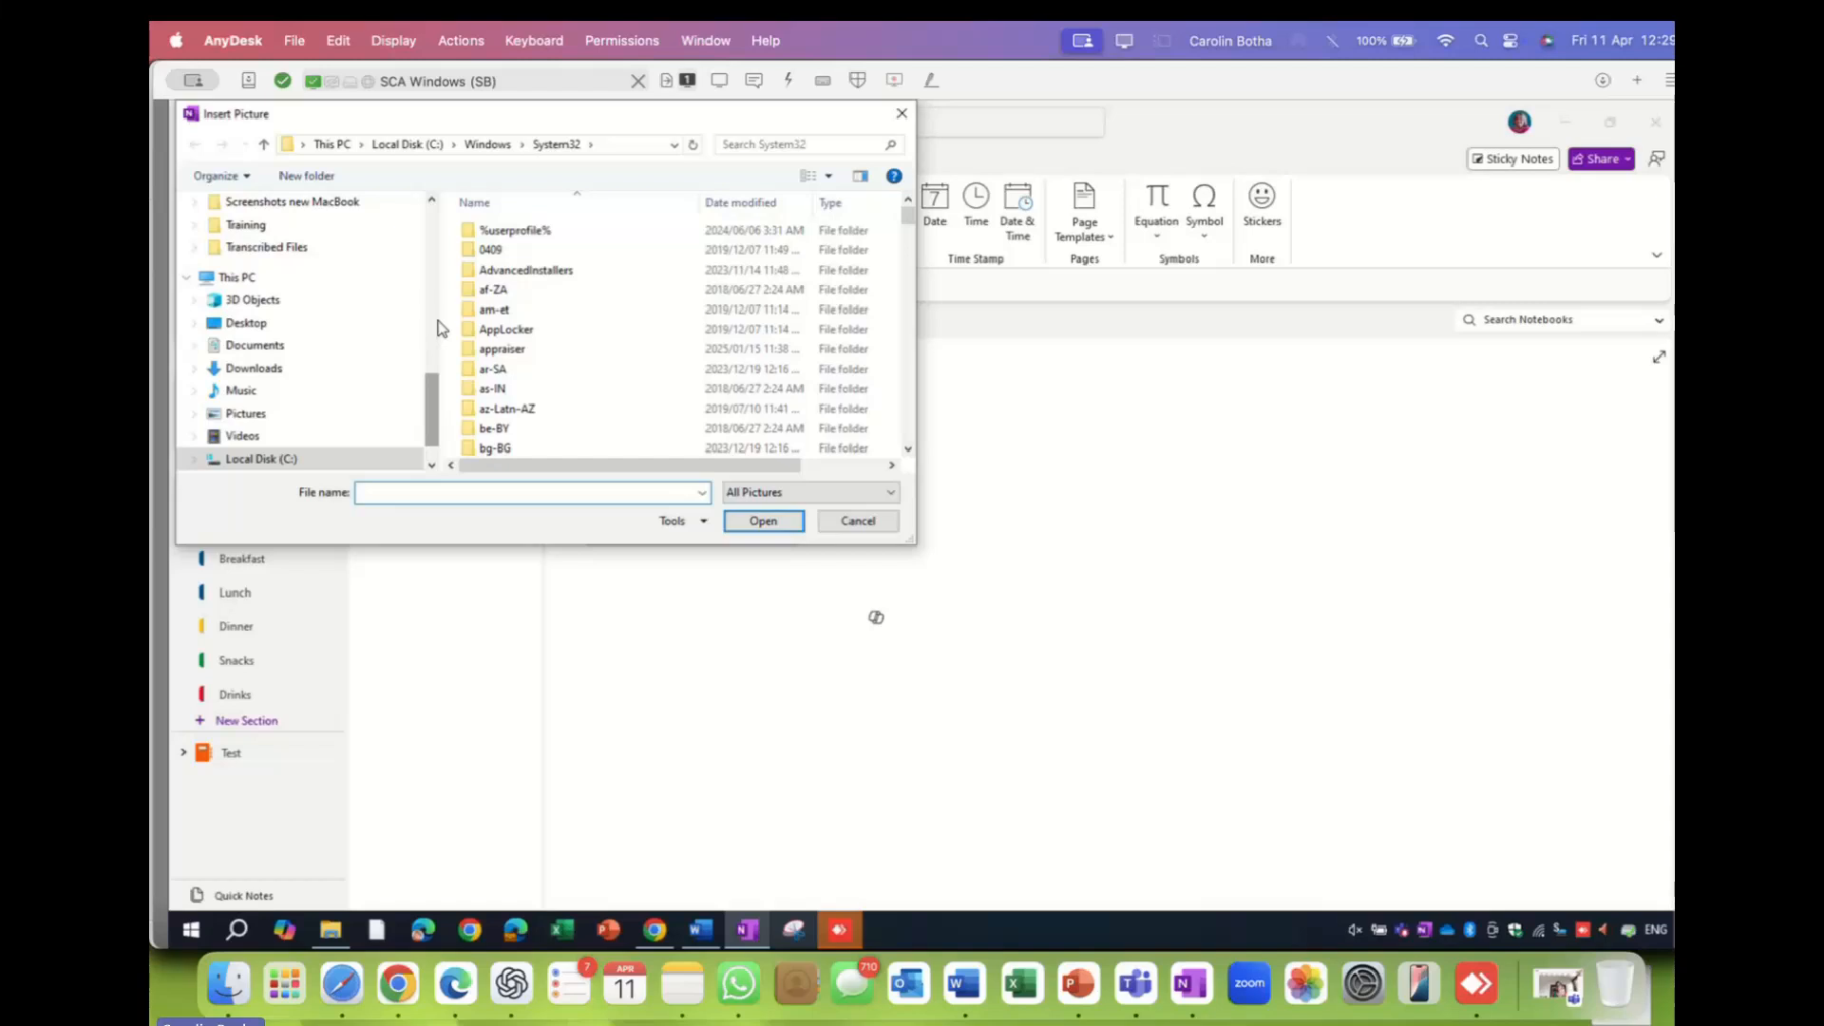
drag(433, 404, 419, 208)
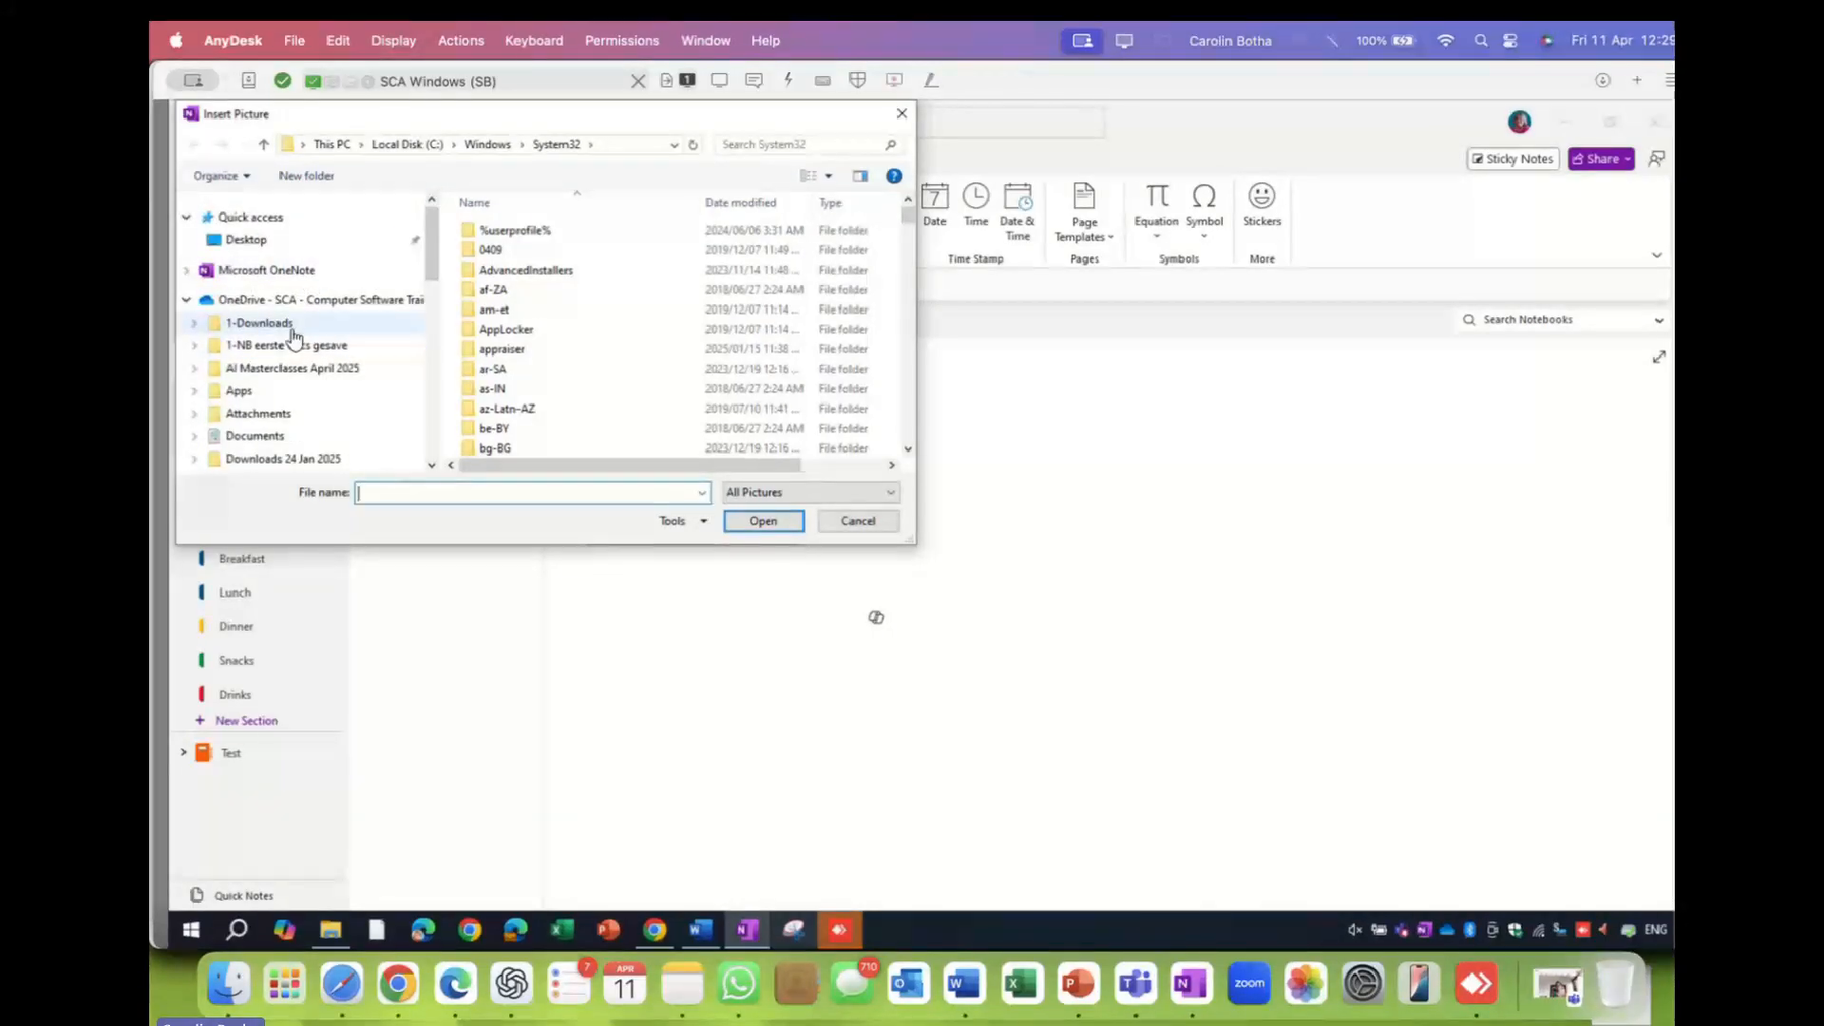
click(285, 368)
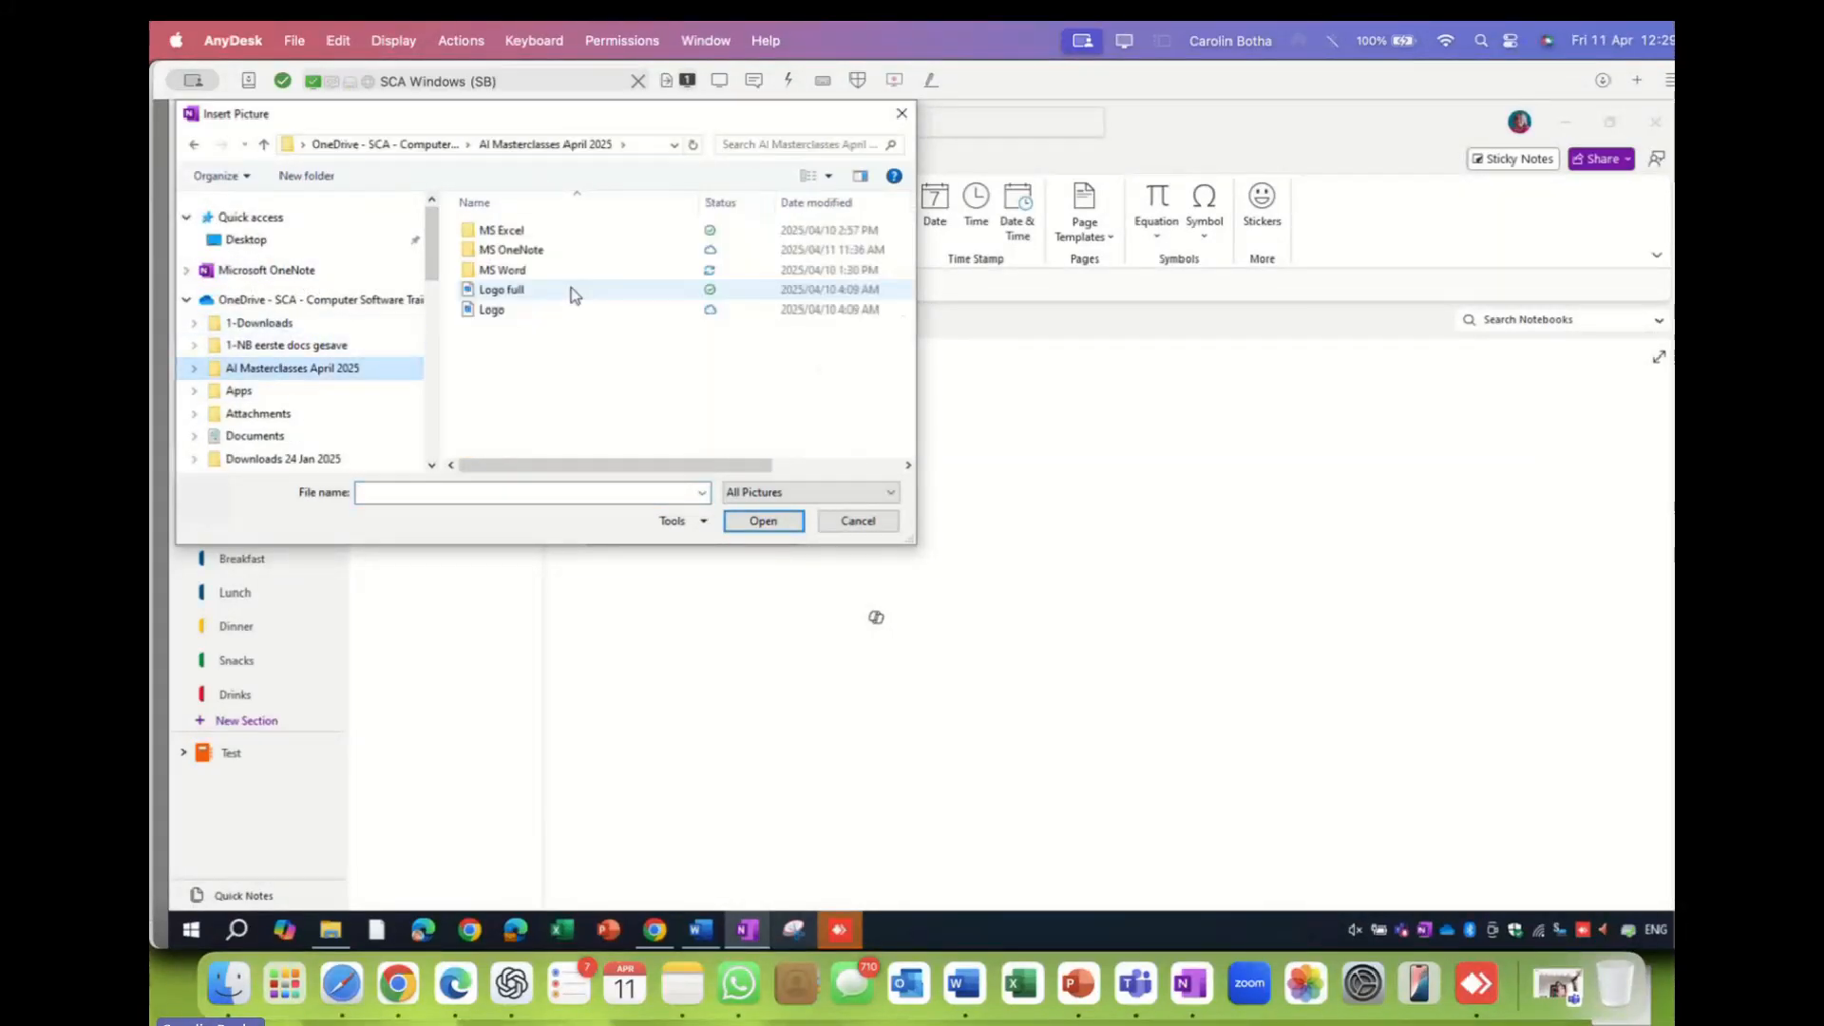
double_click(518, 250)
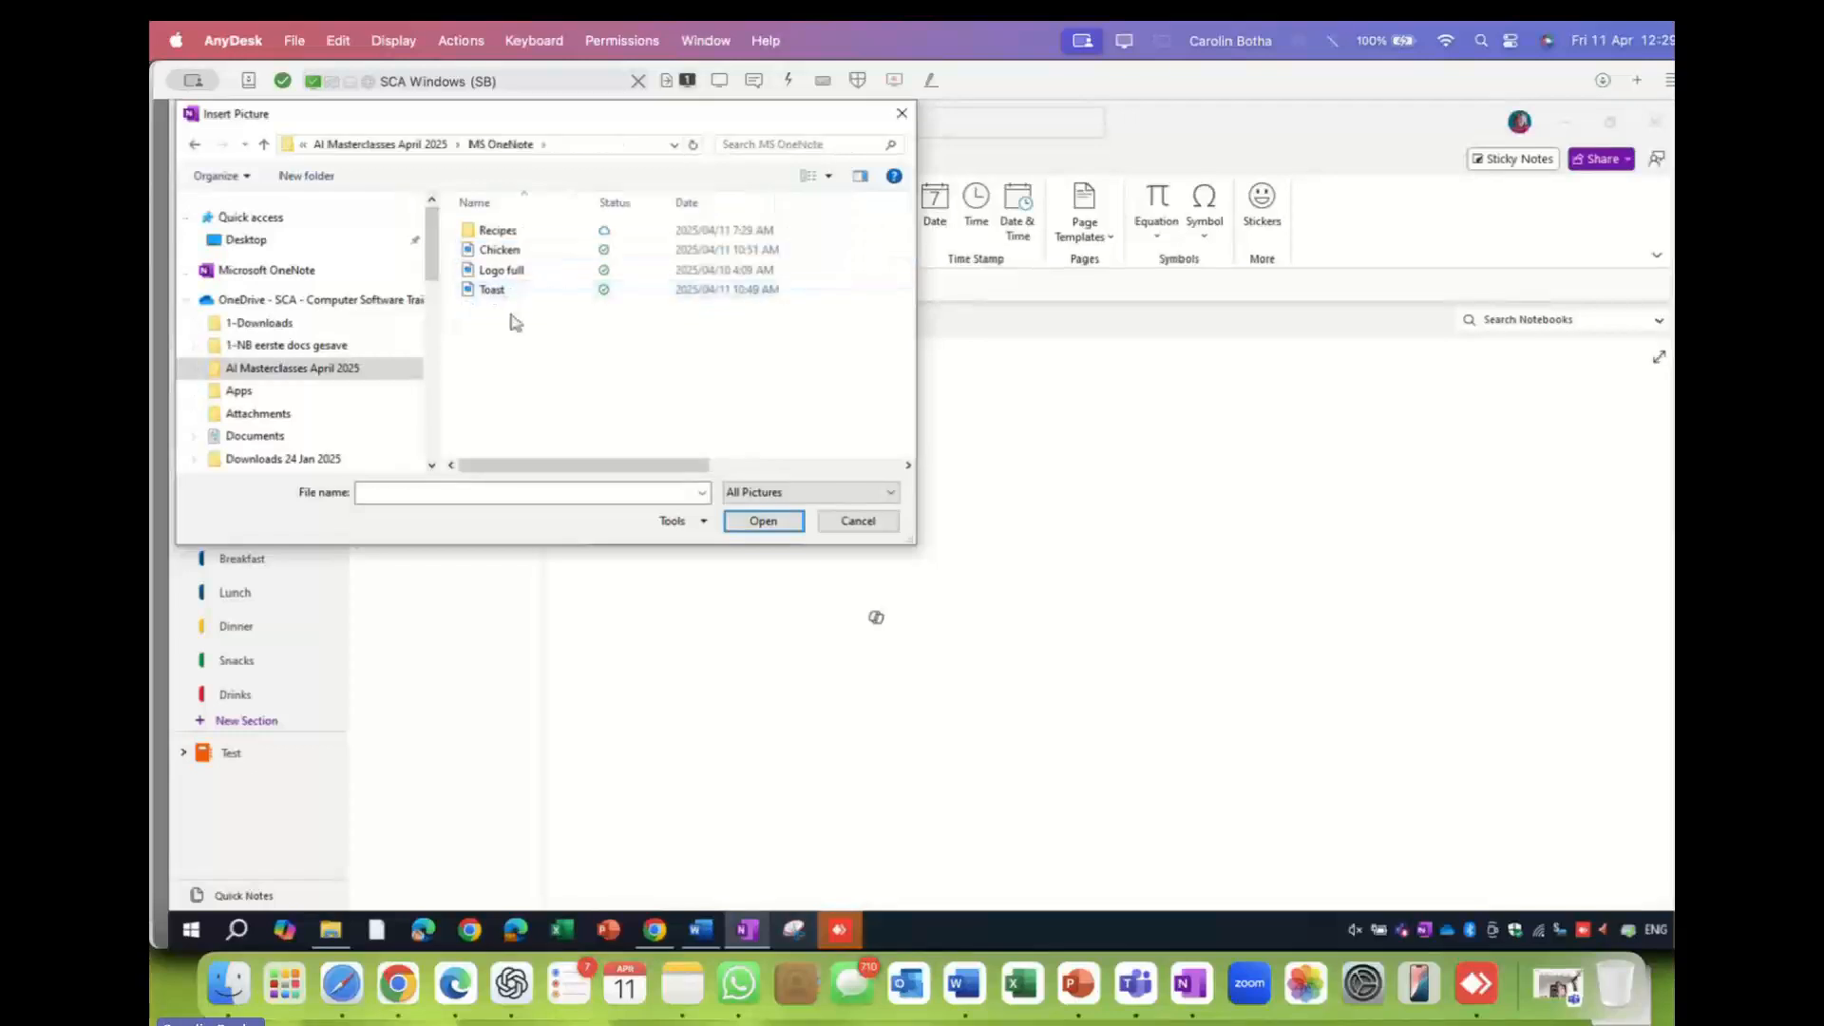
double_click(501, 251)
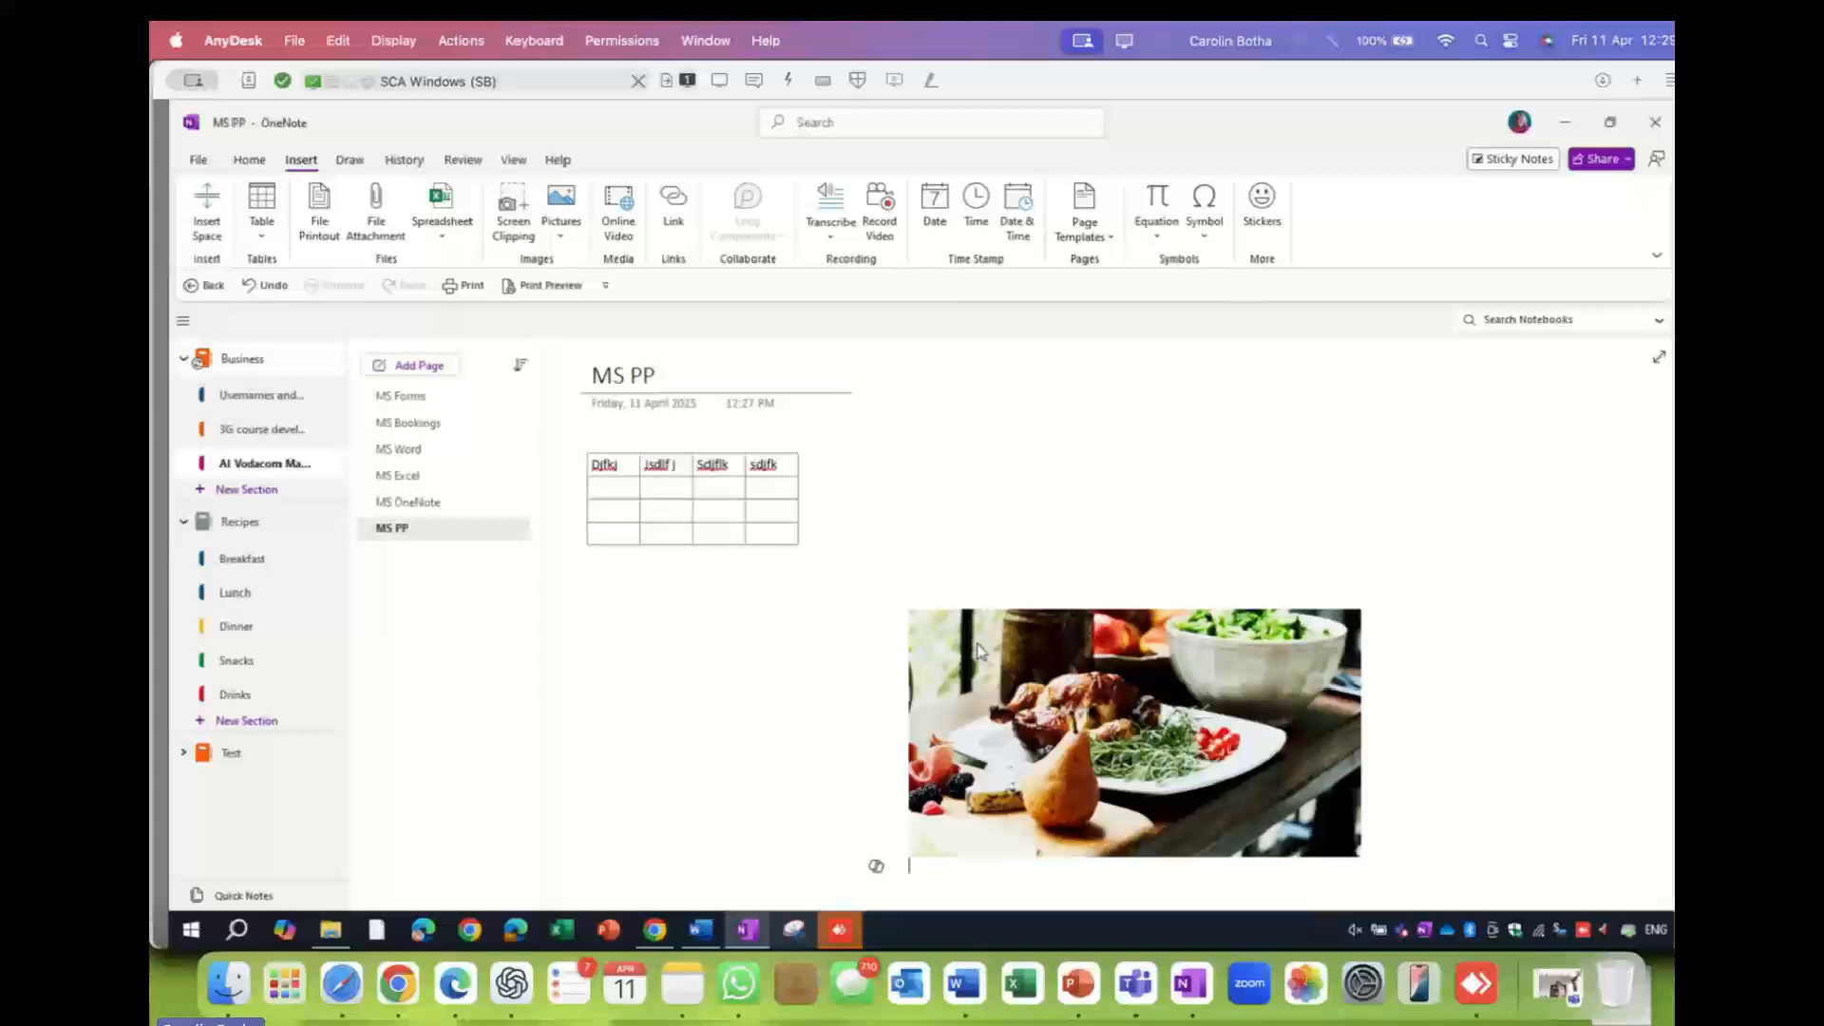
click(926, 629)
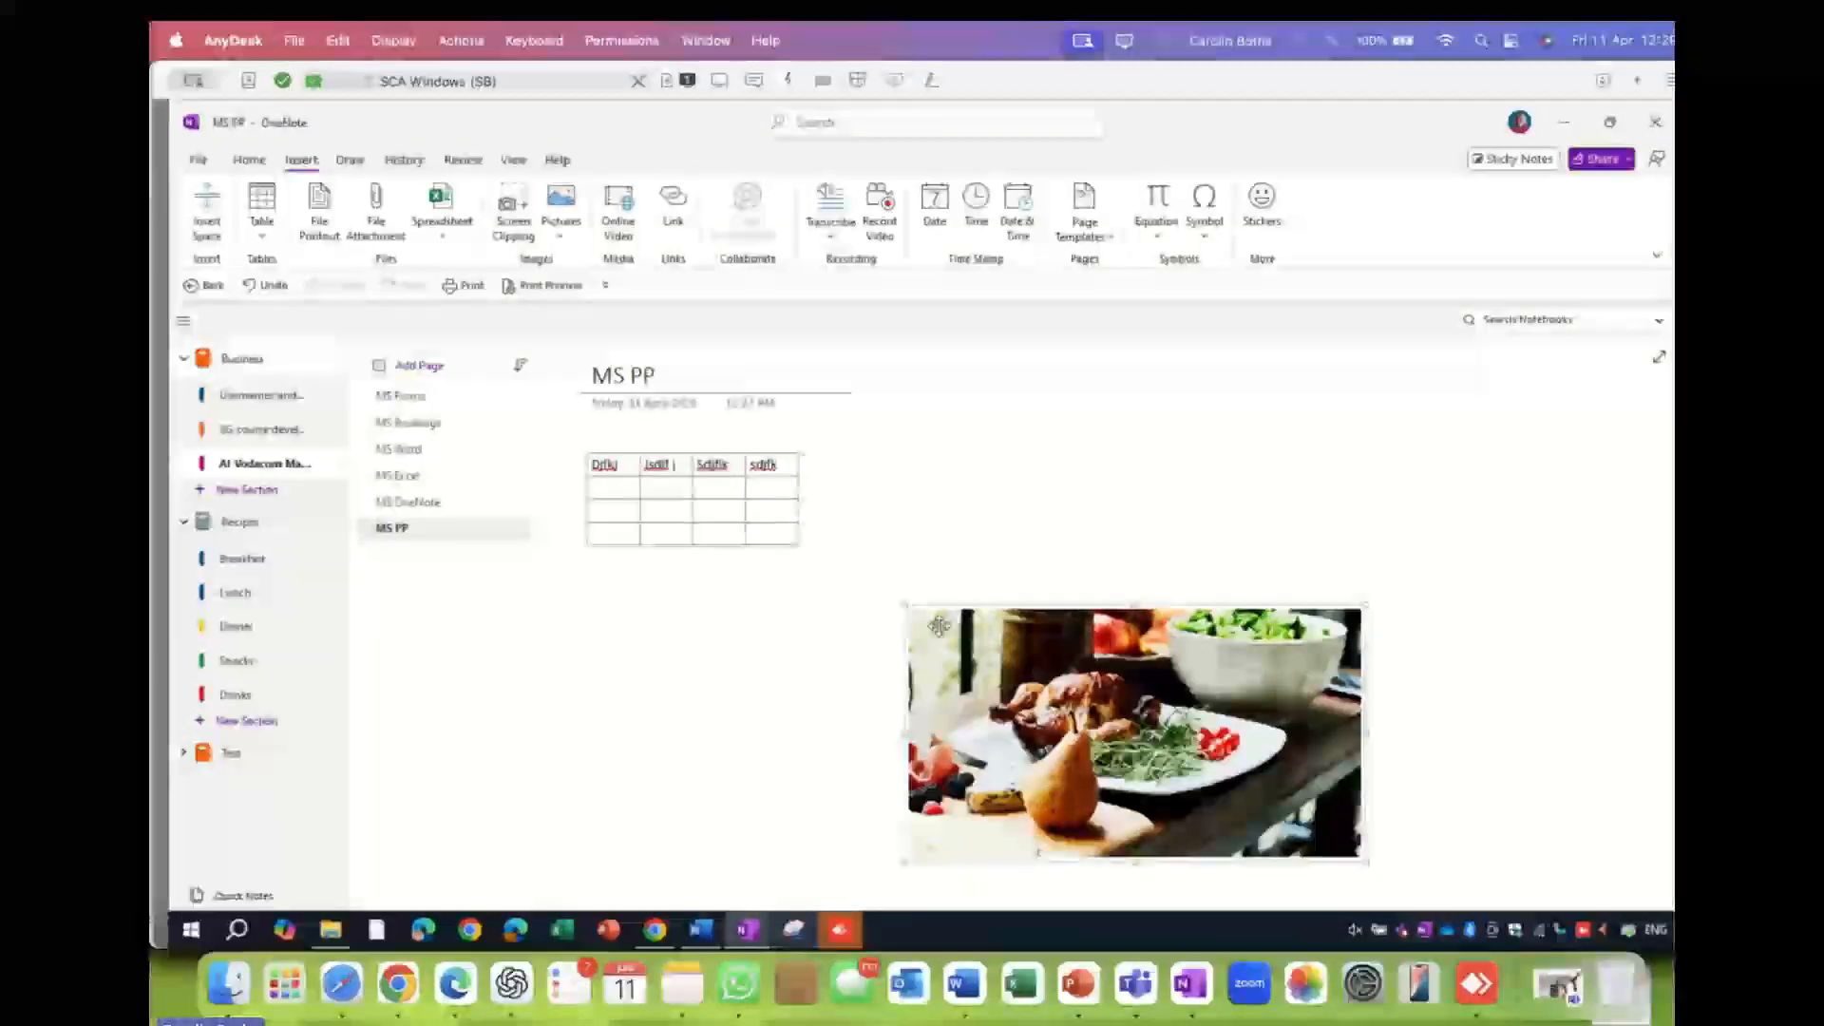
- Drag the chicken photo left so it sits under the table, then deselect it
drag(940, 607, 635, 603)
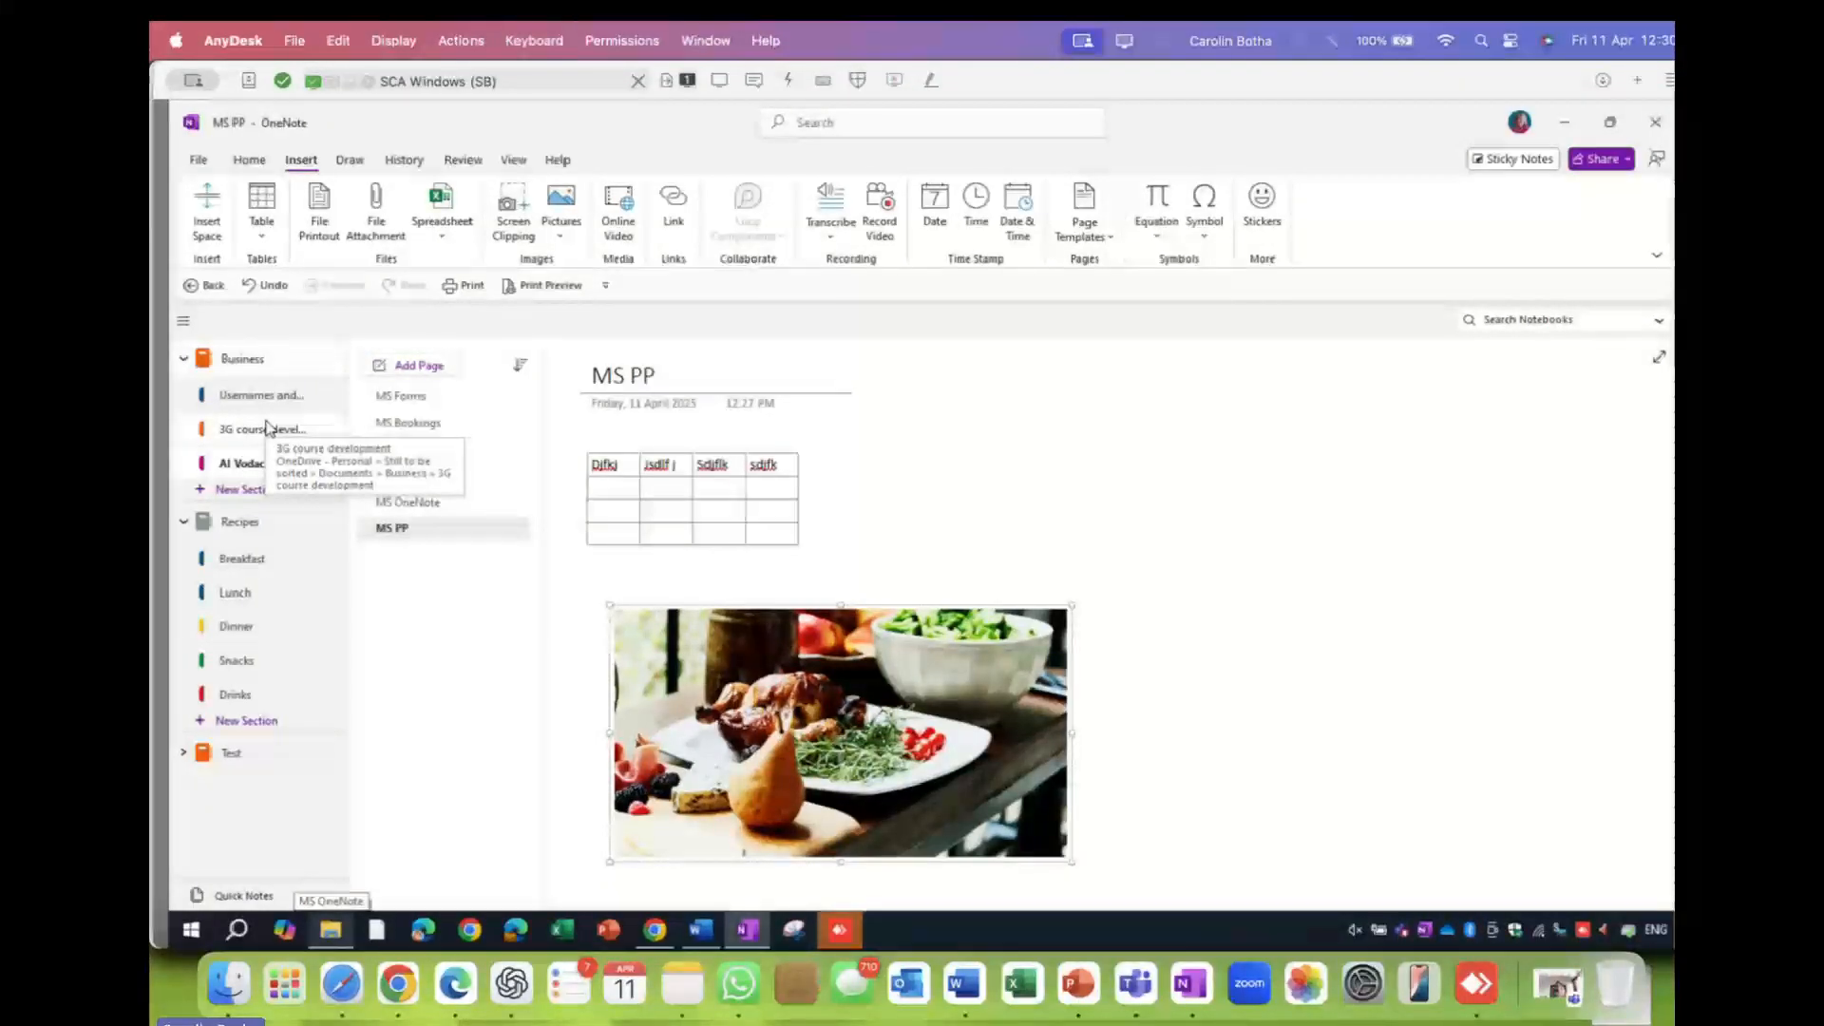
click(767, 583)
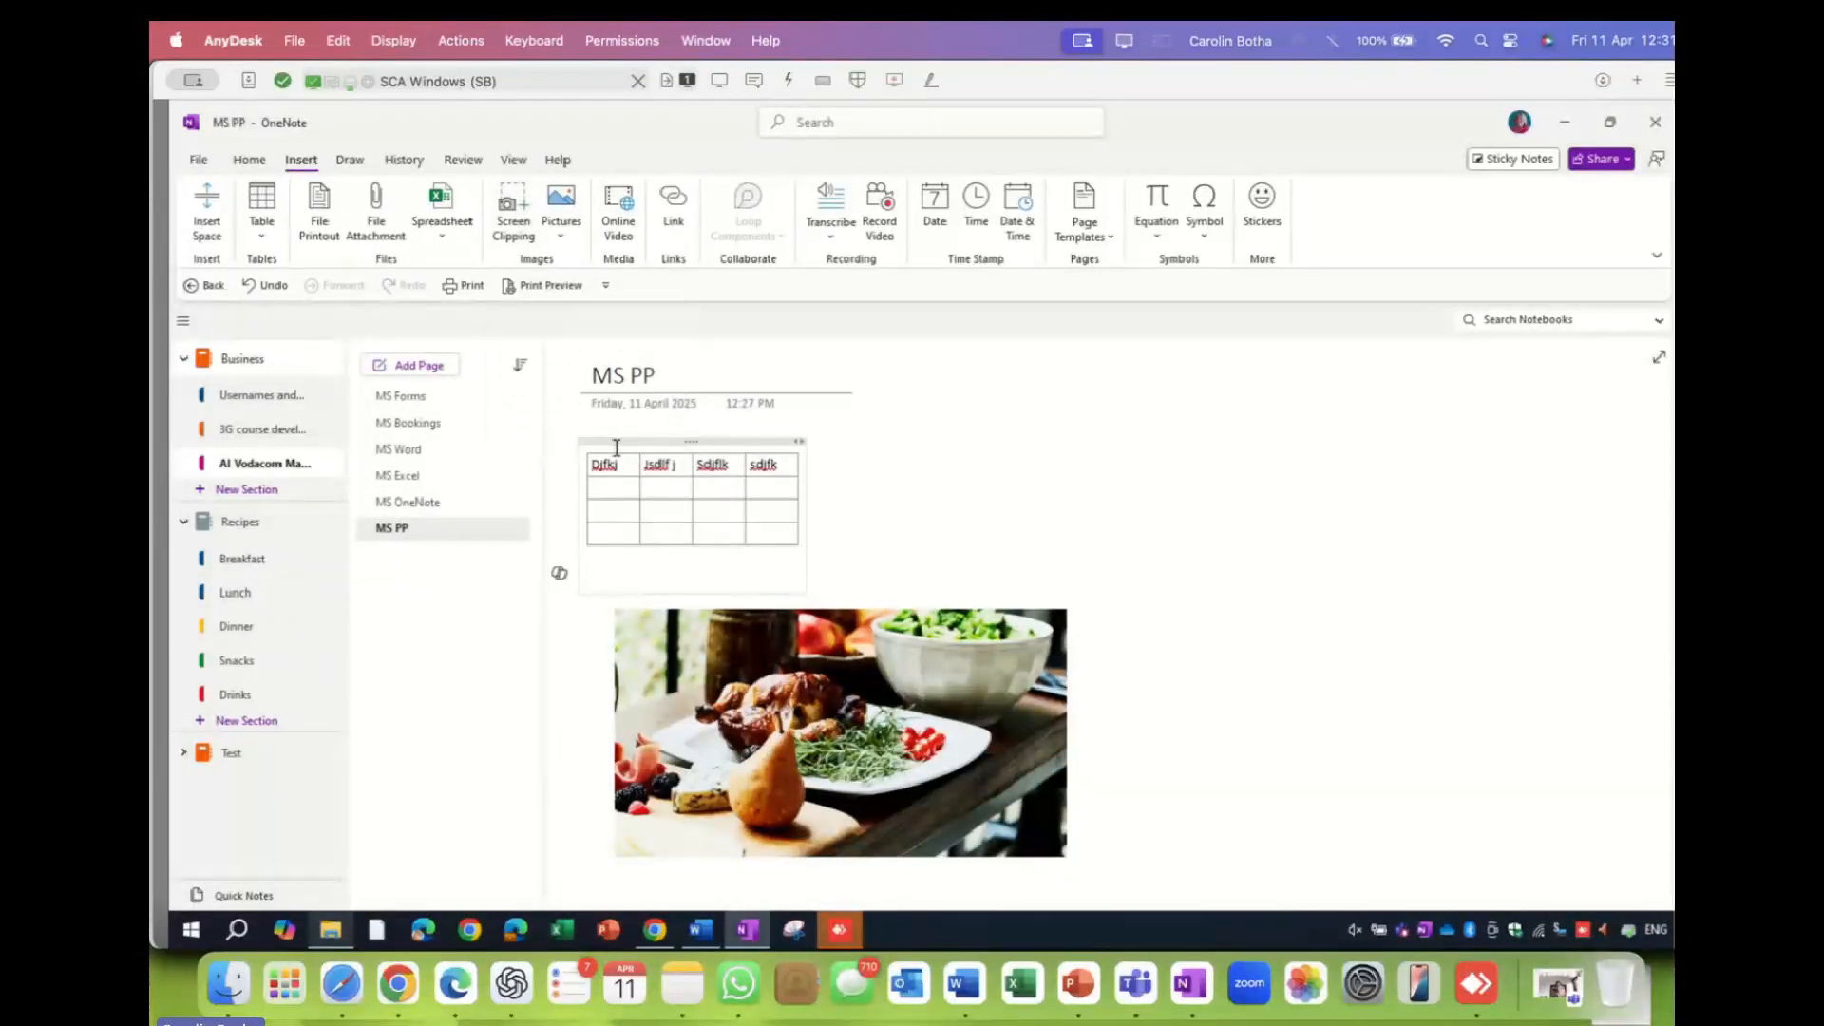
- Add a new page titled 'MS OneDrive' and place the cursor in its body
click(421, 368)
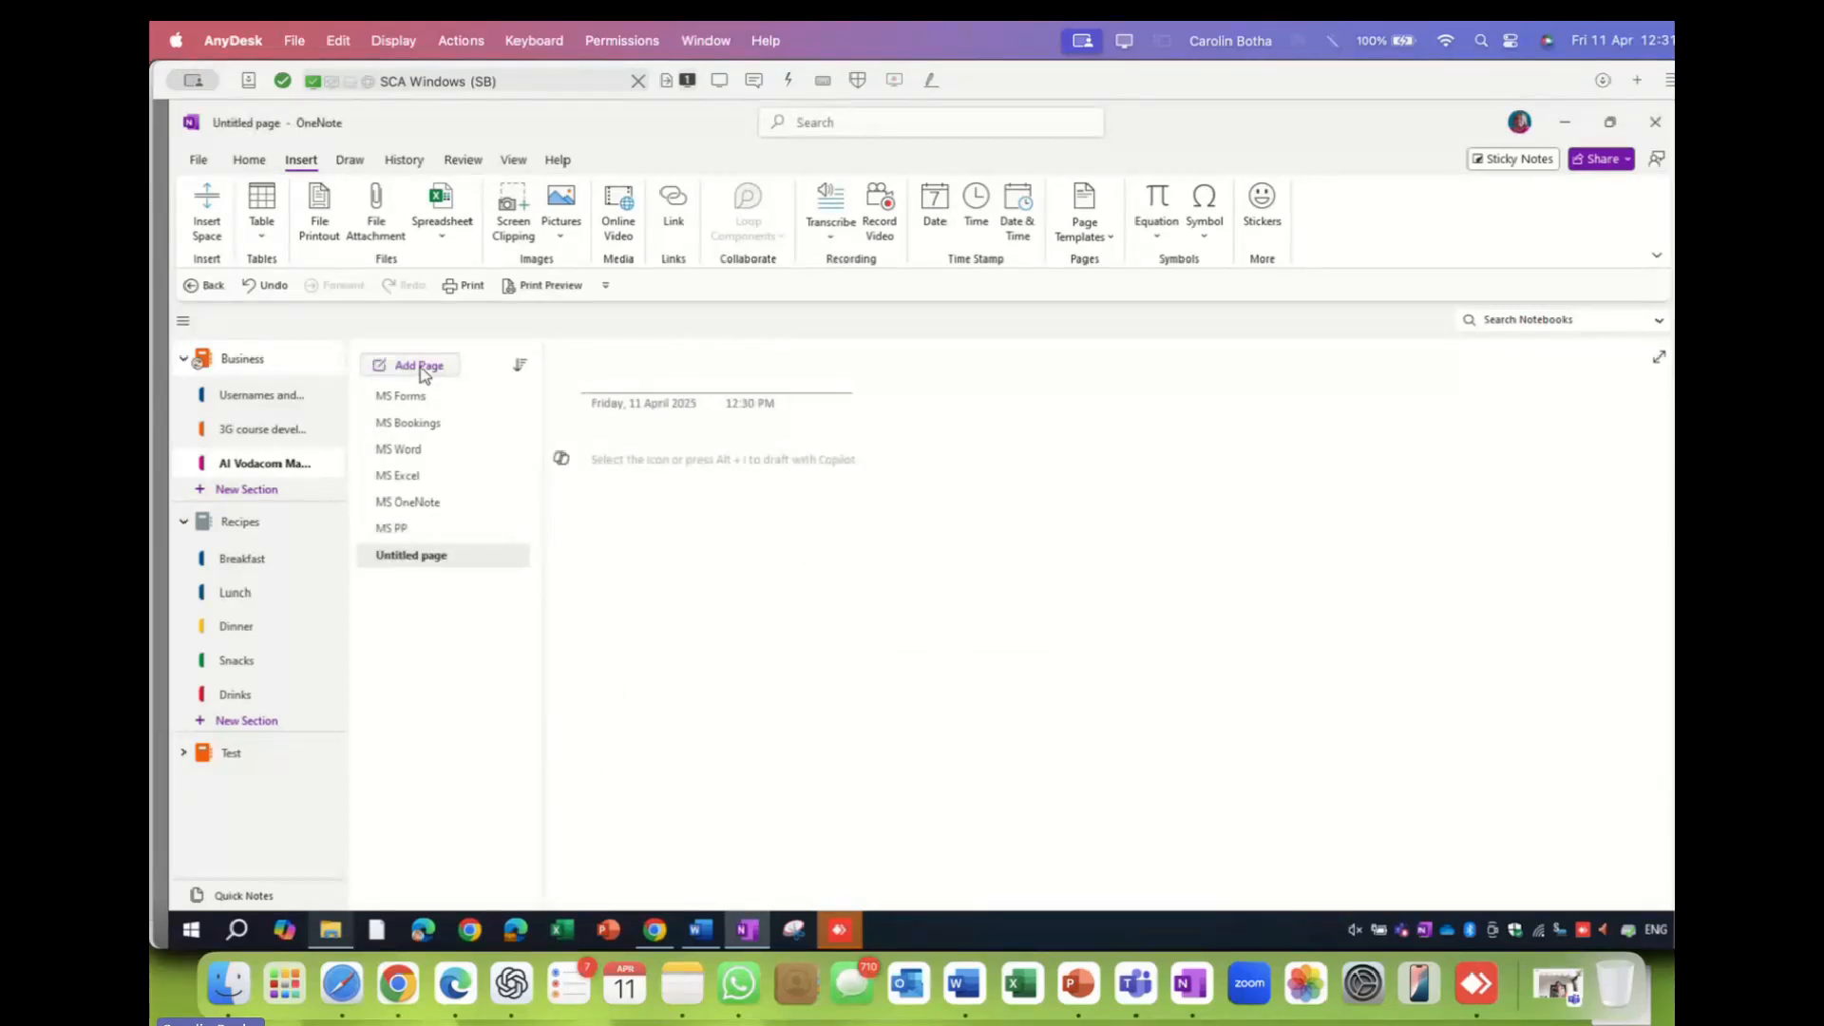
text(MS)
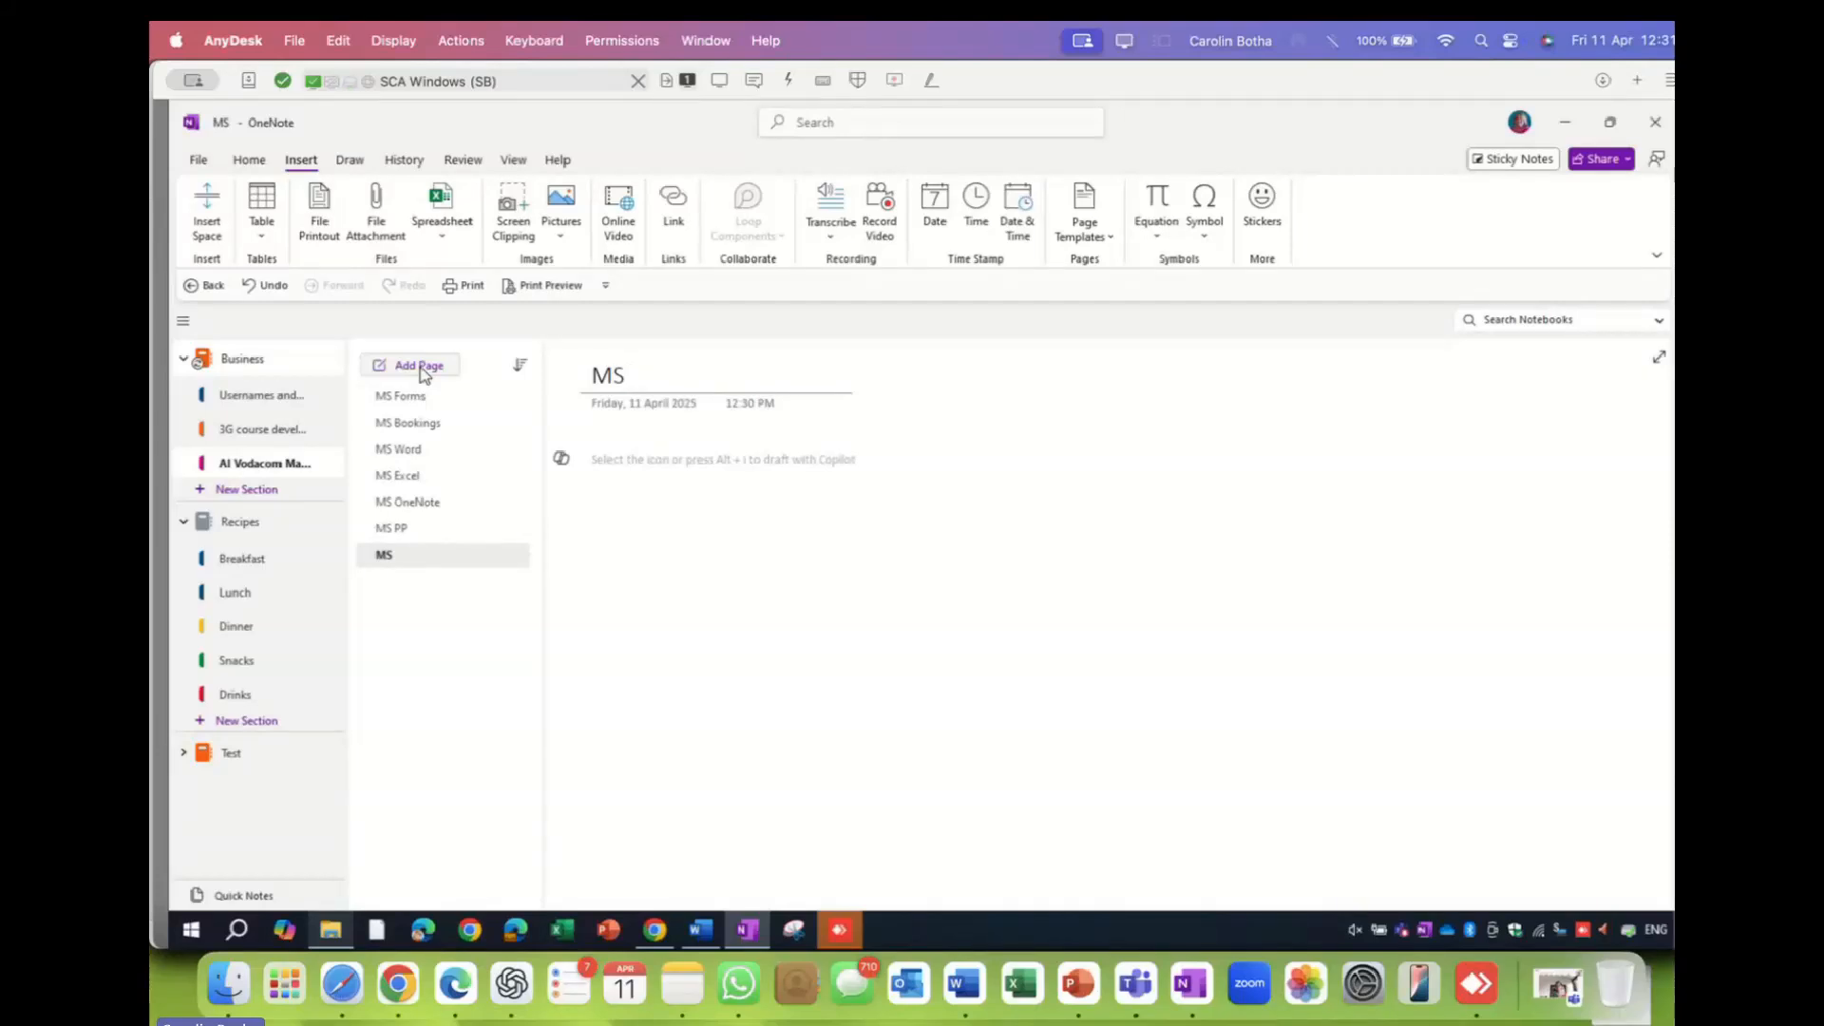
text( OneDrive)
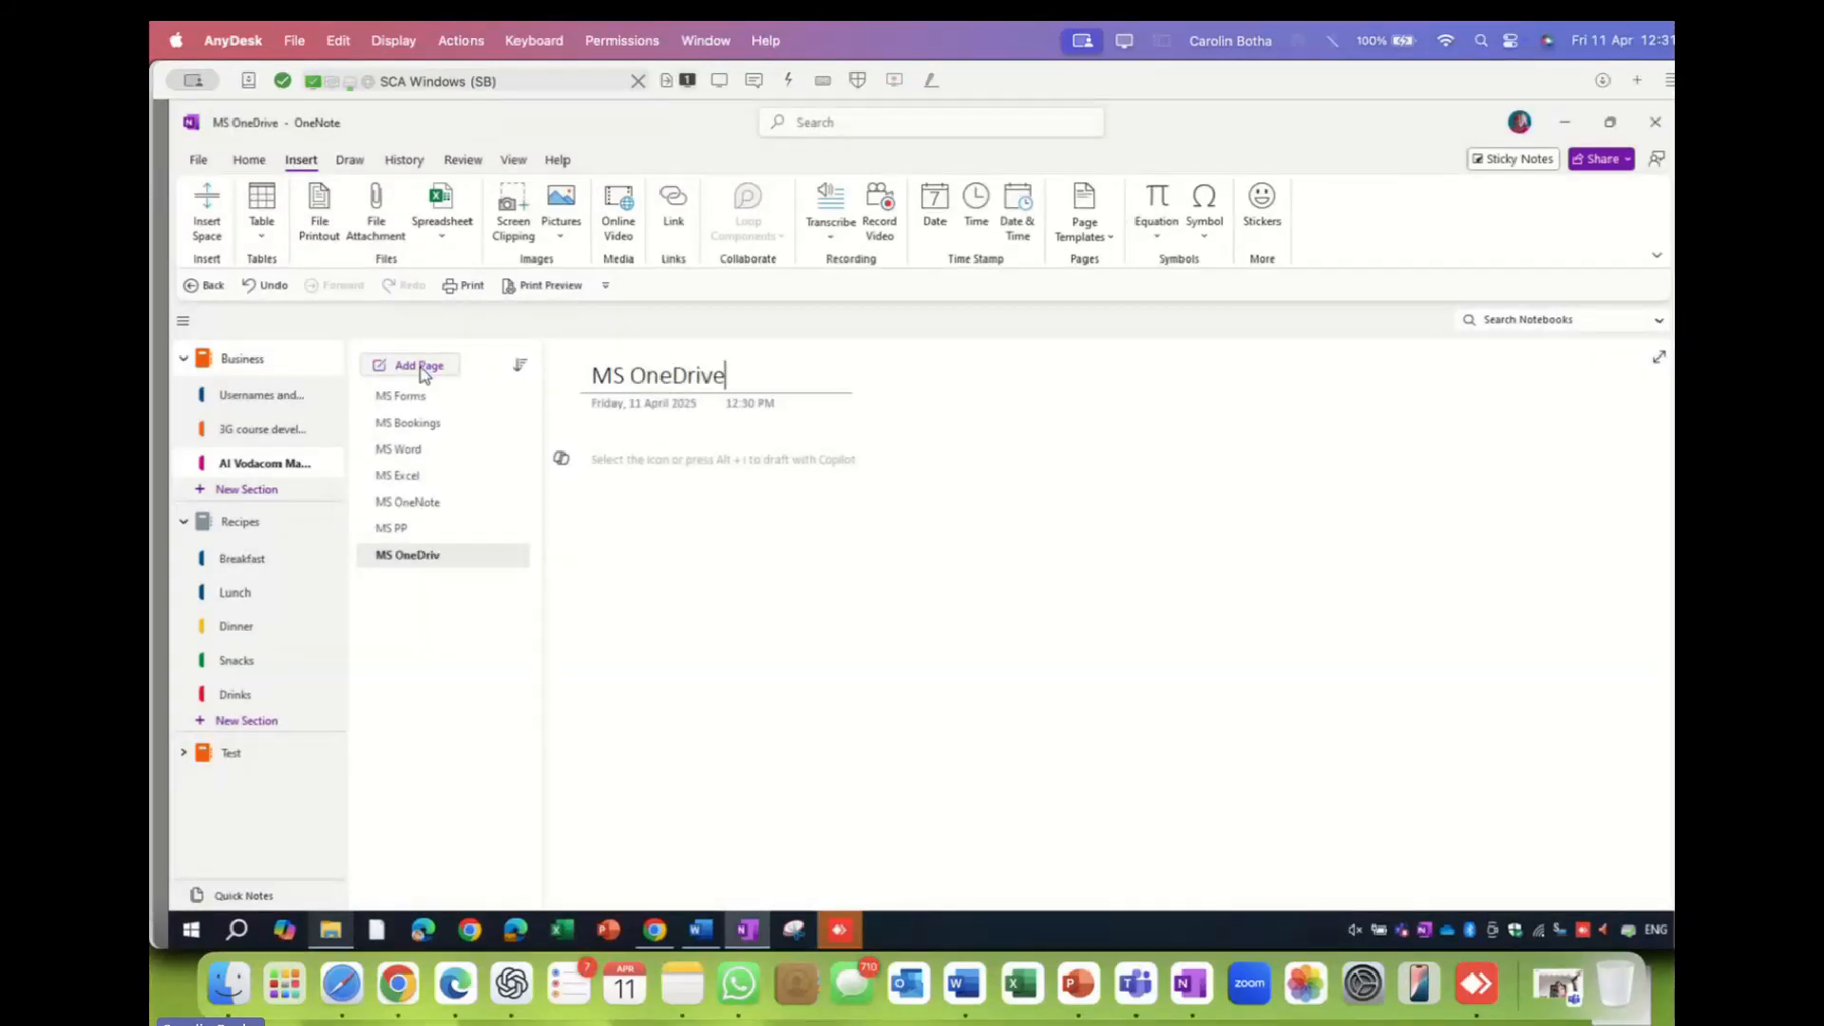
click(614, 463)
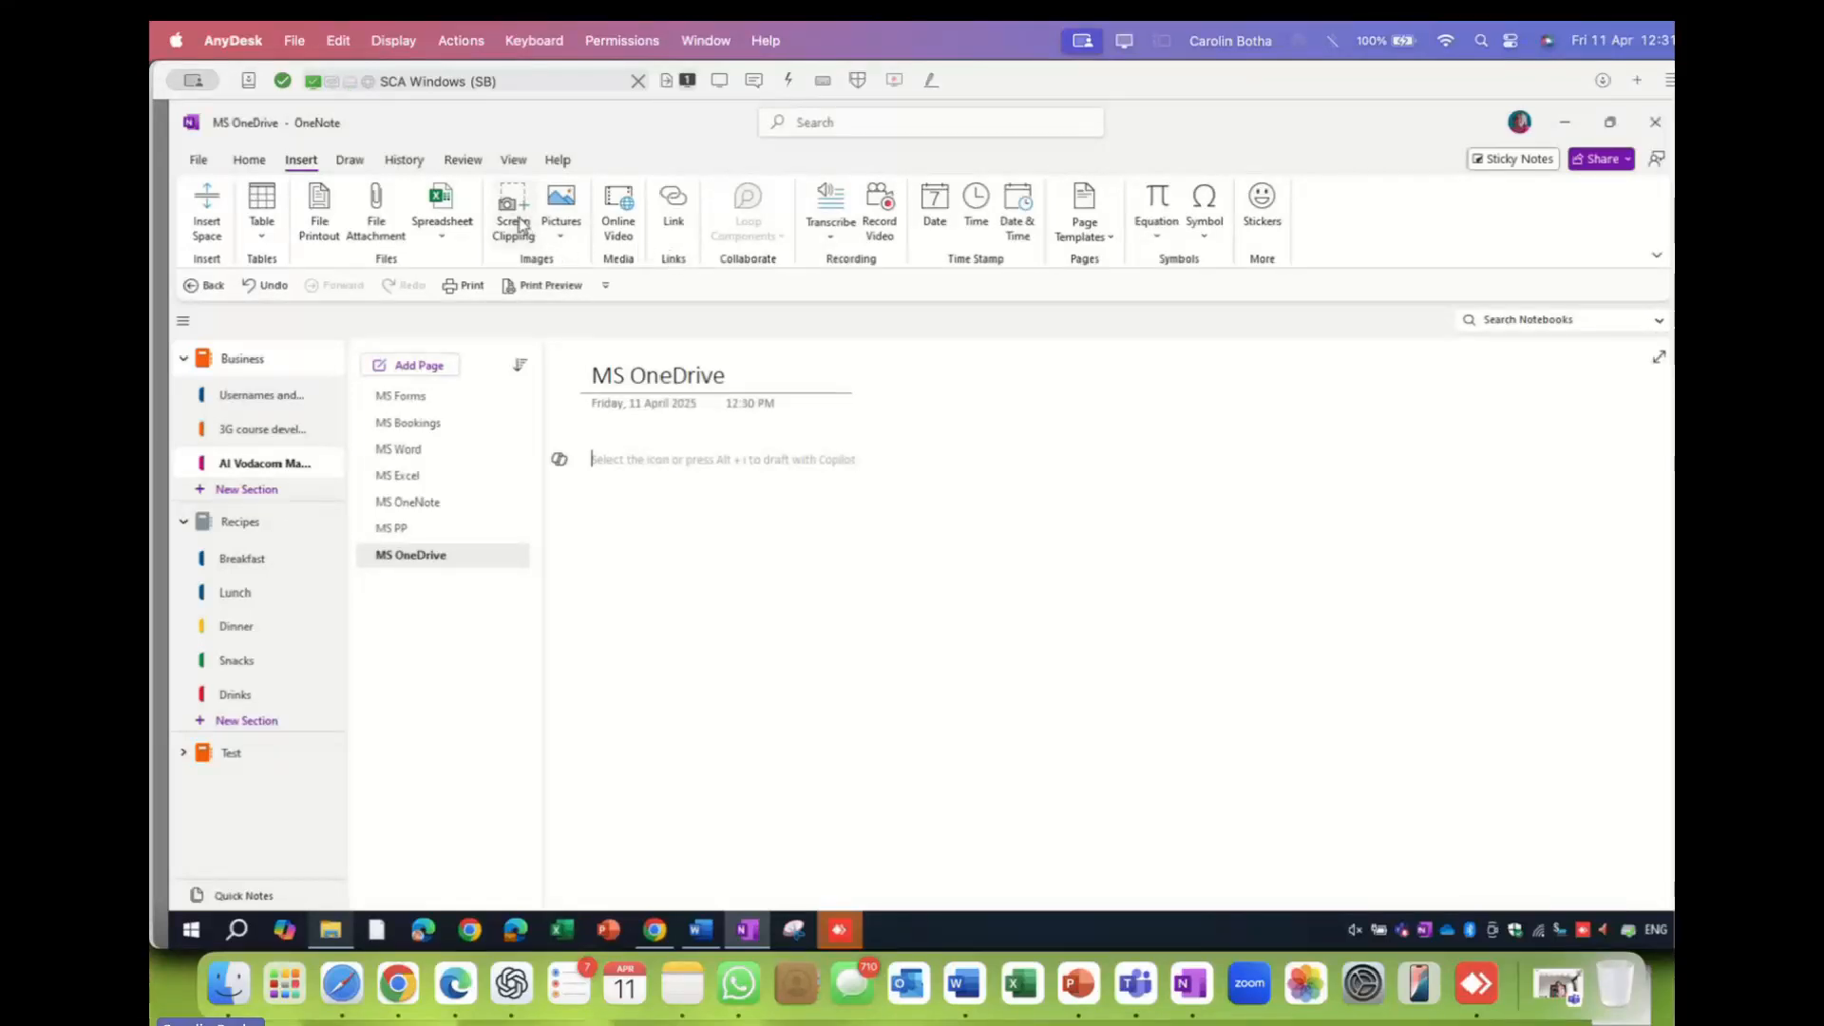
- Leave the Chrome guide page and go back to OneNote's blank MS OneDrive page
click(655, 928)
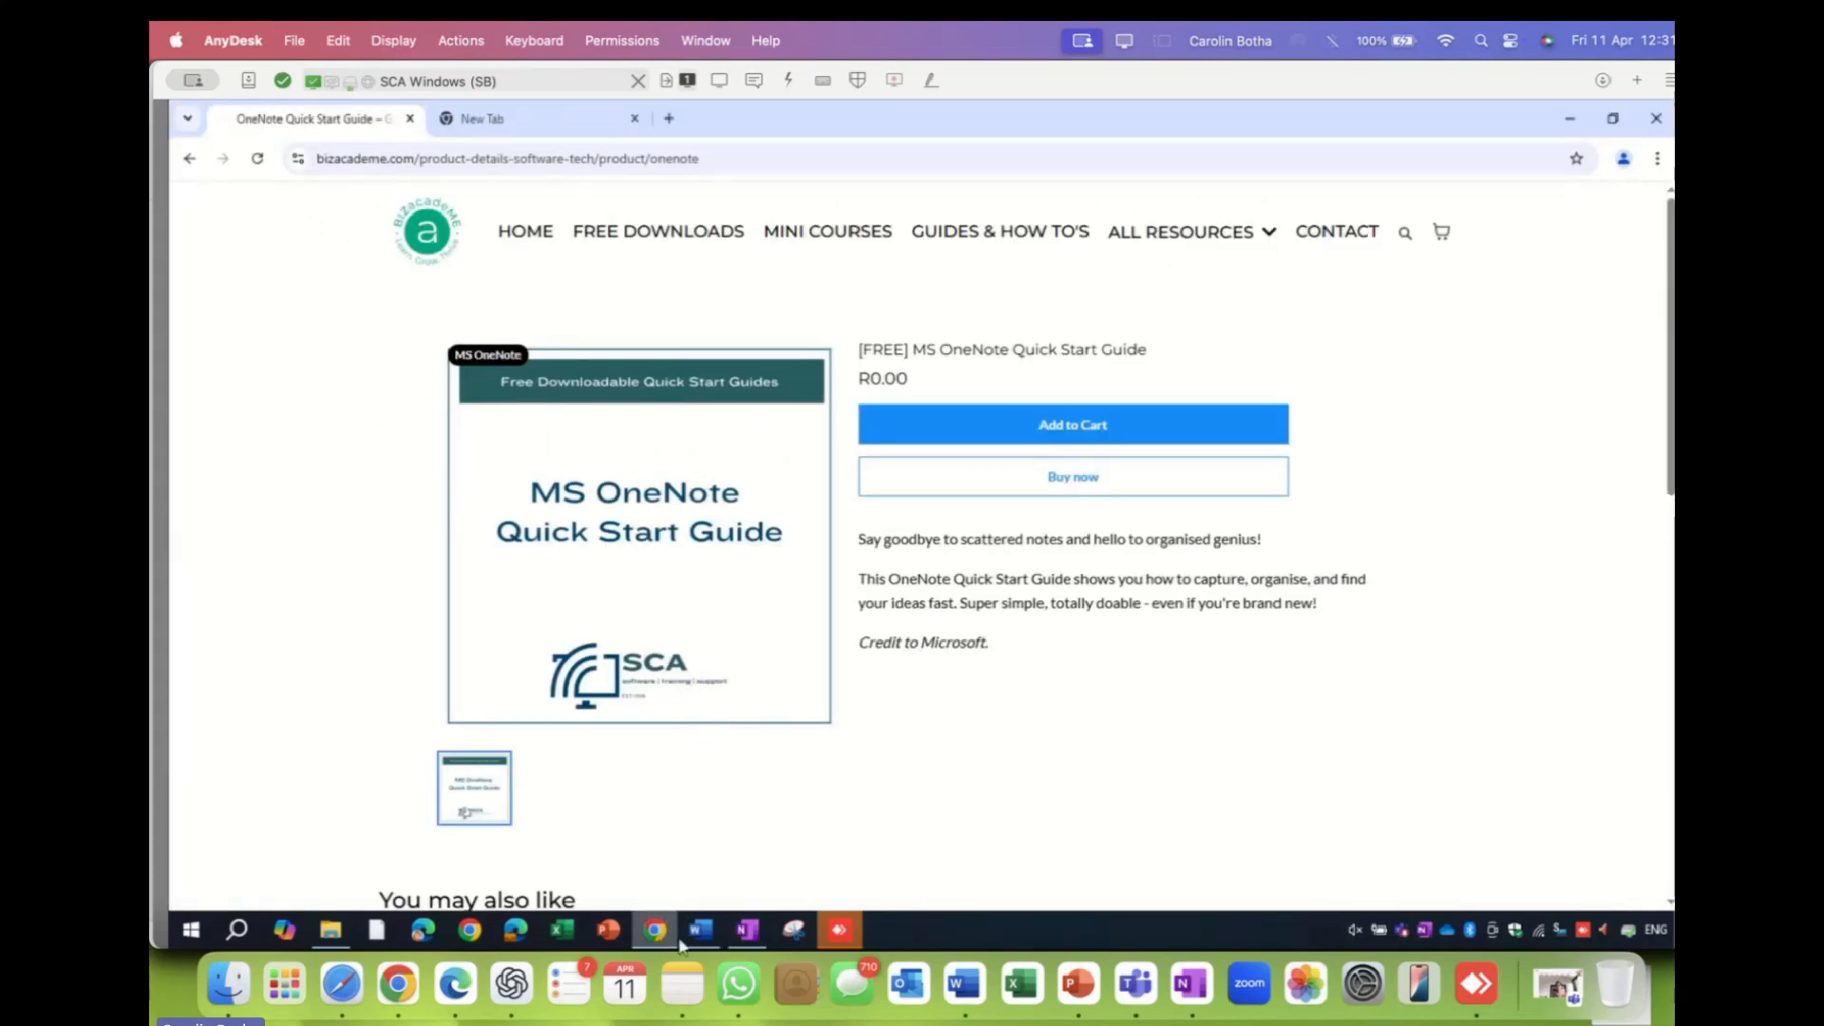
click(748, 931)
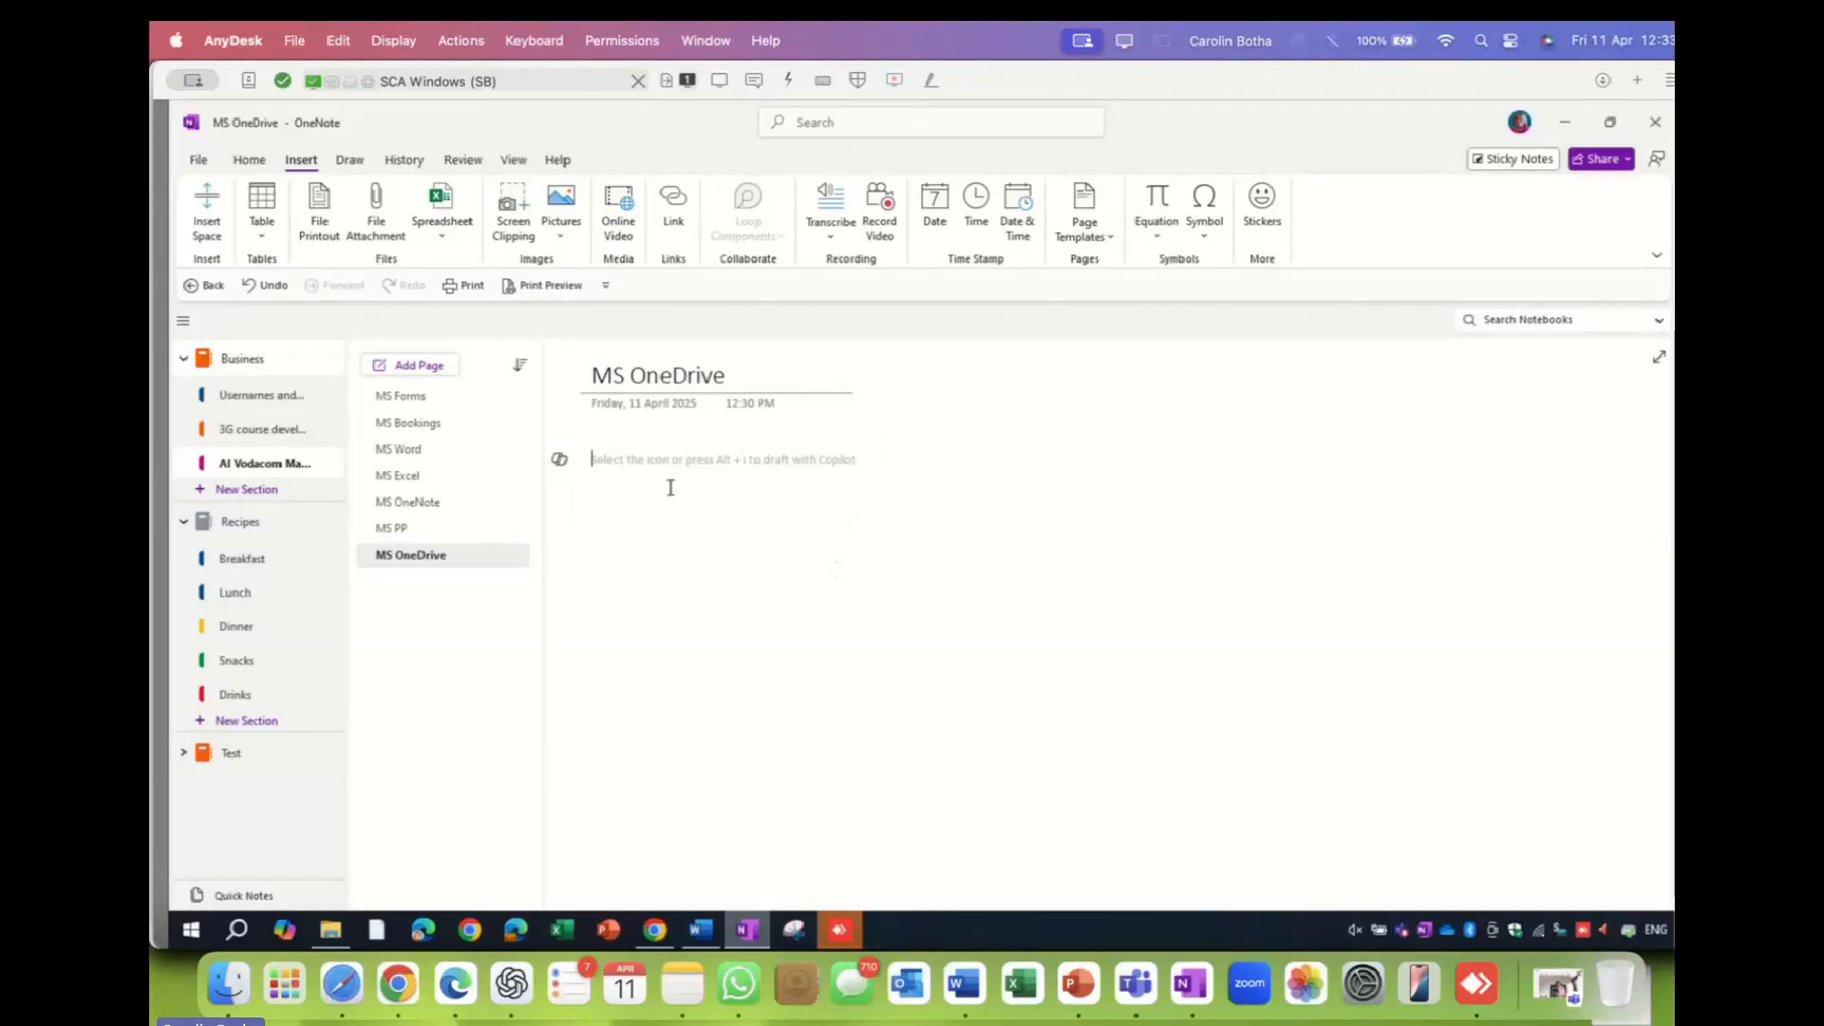
- Take a screen clipping of the Quick Start Guide product listing shown in the browser
click(513, 204)
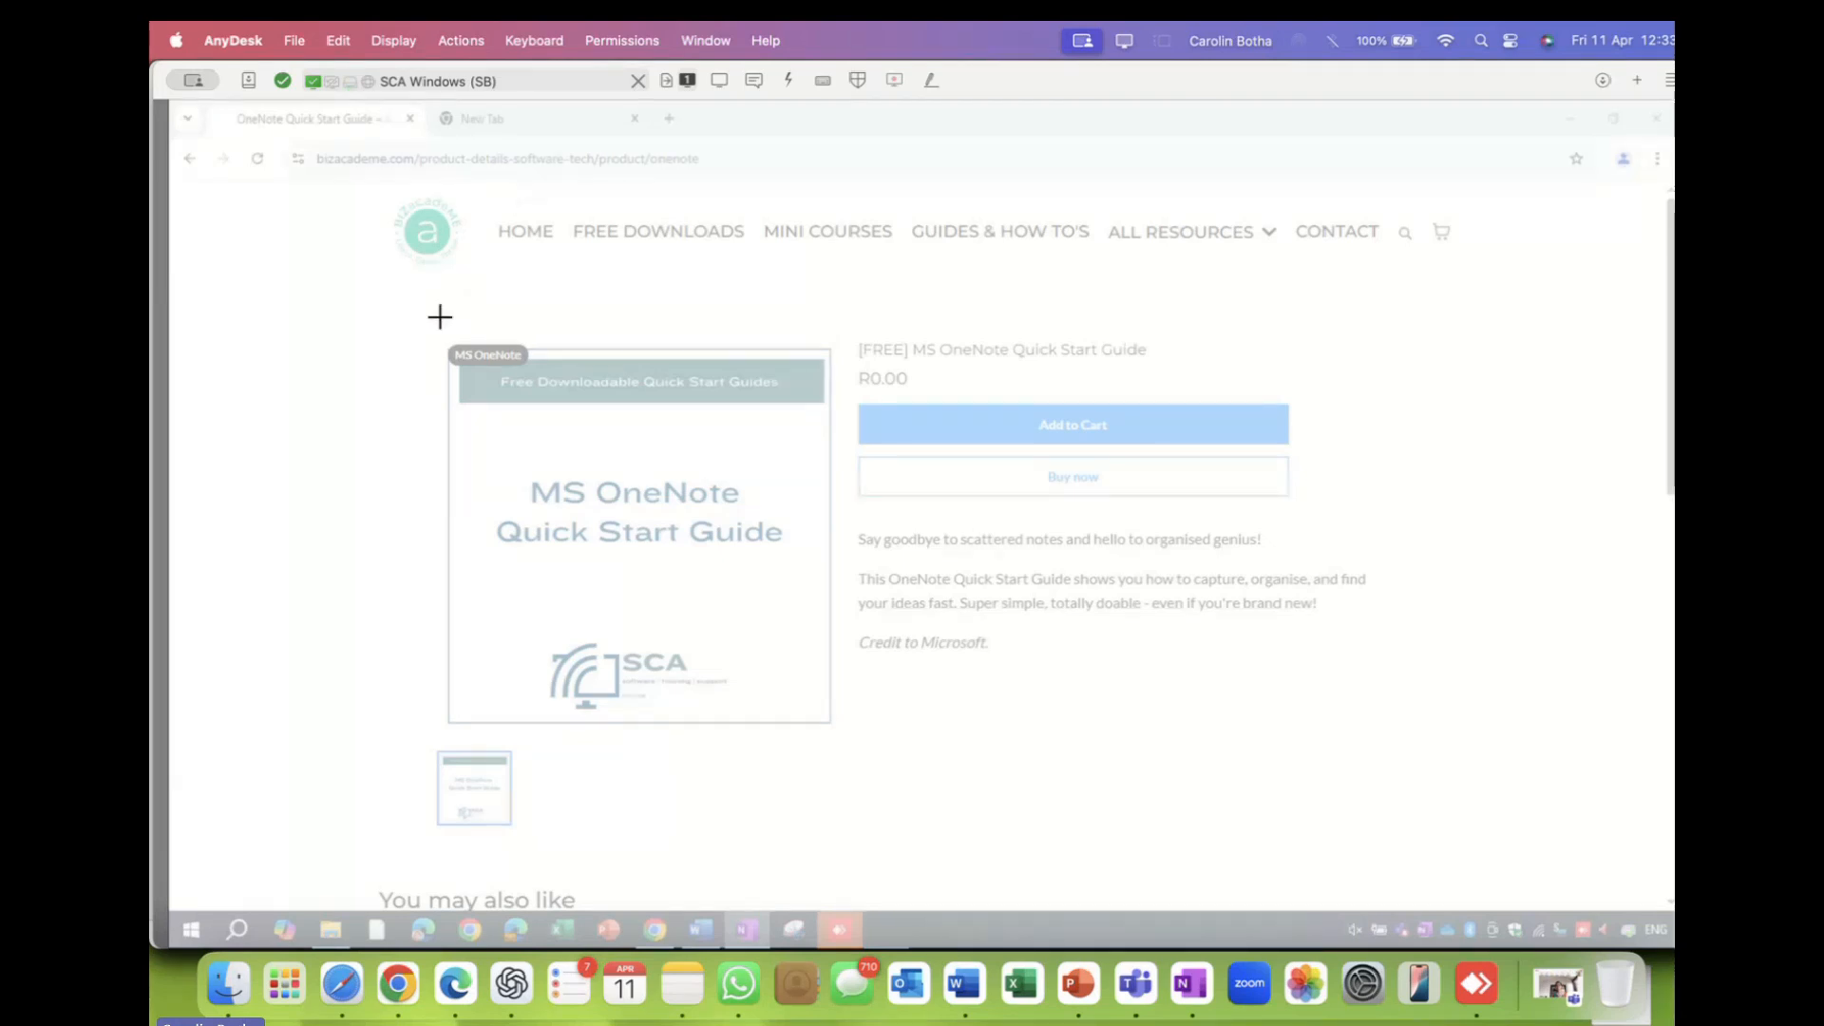
drag(478, 320, 1368, 729)
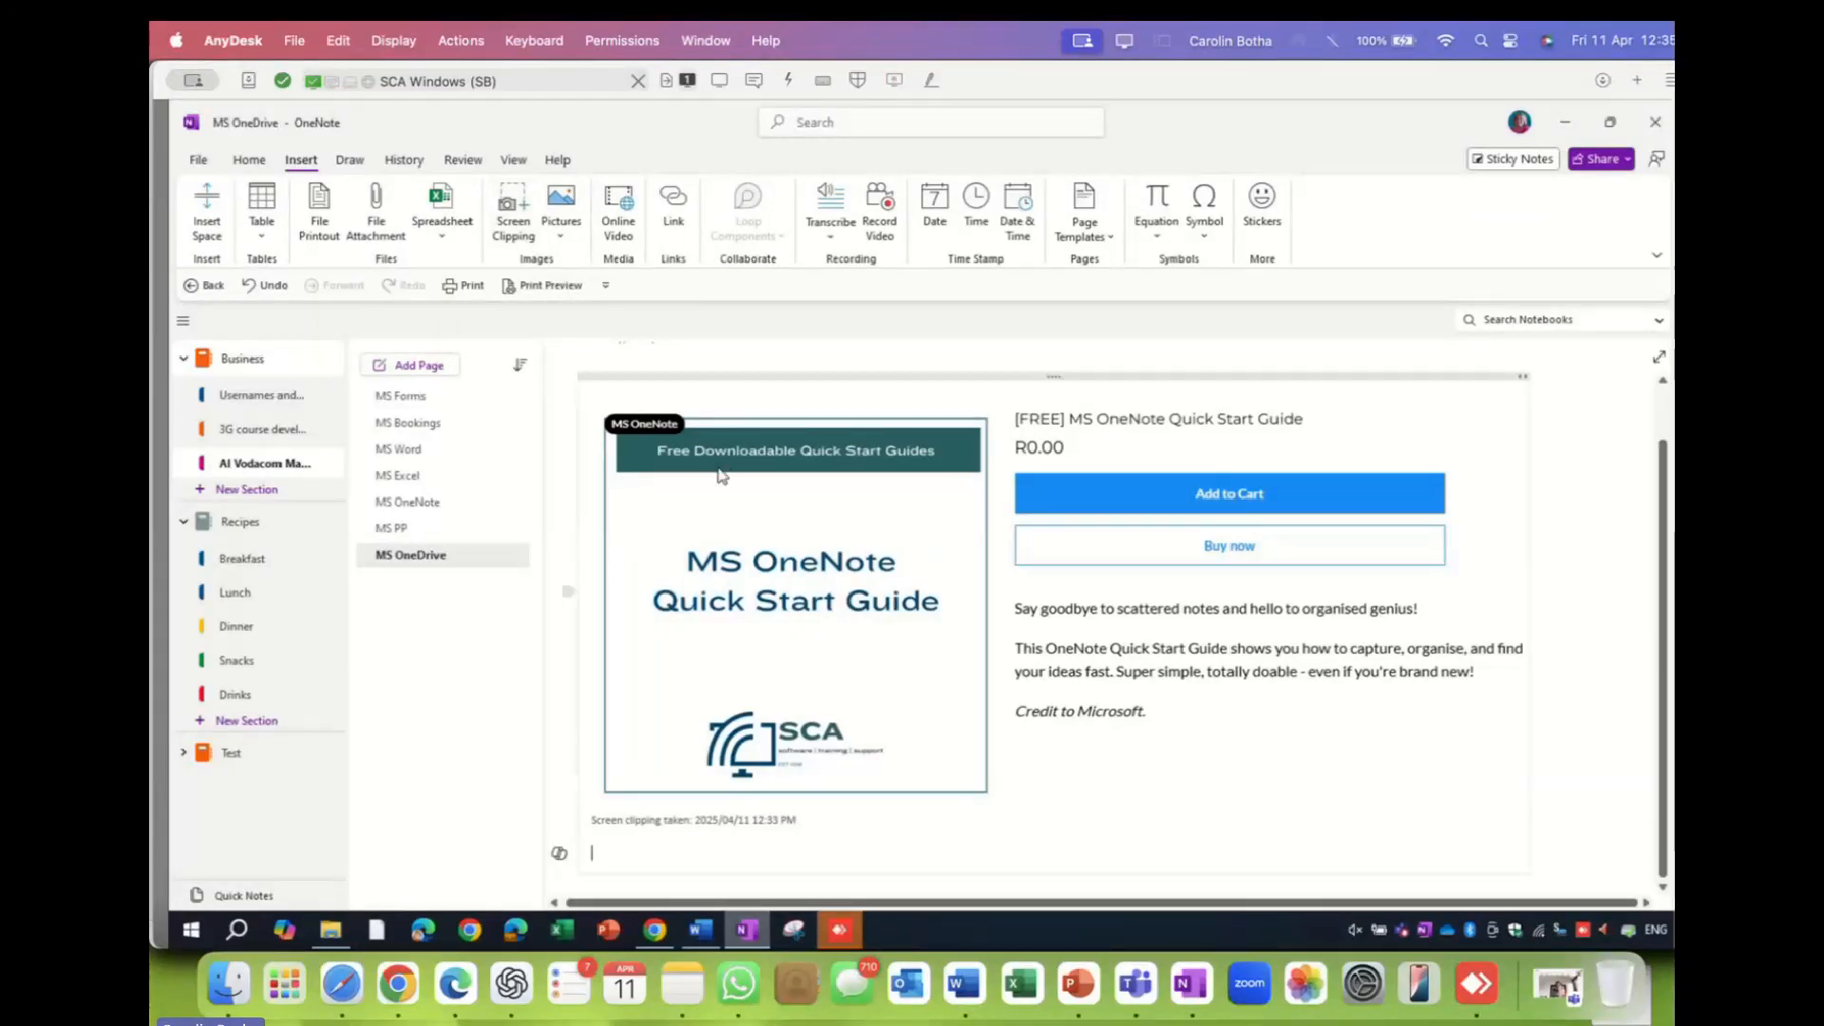
- Open the MS Bookings page from the page list
click(408, 423)
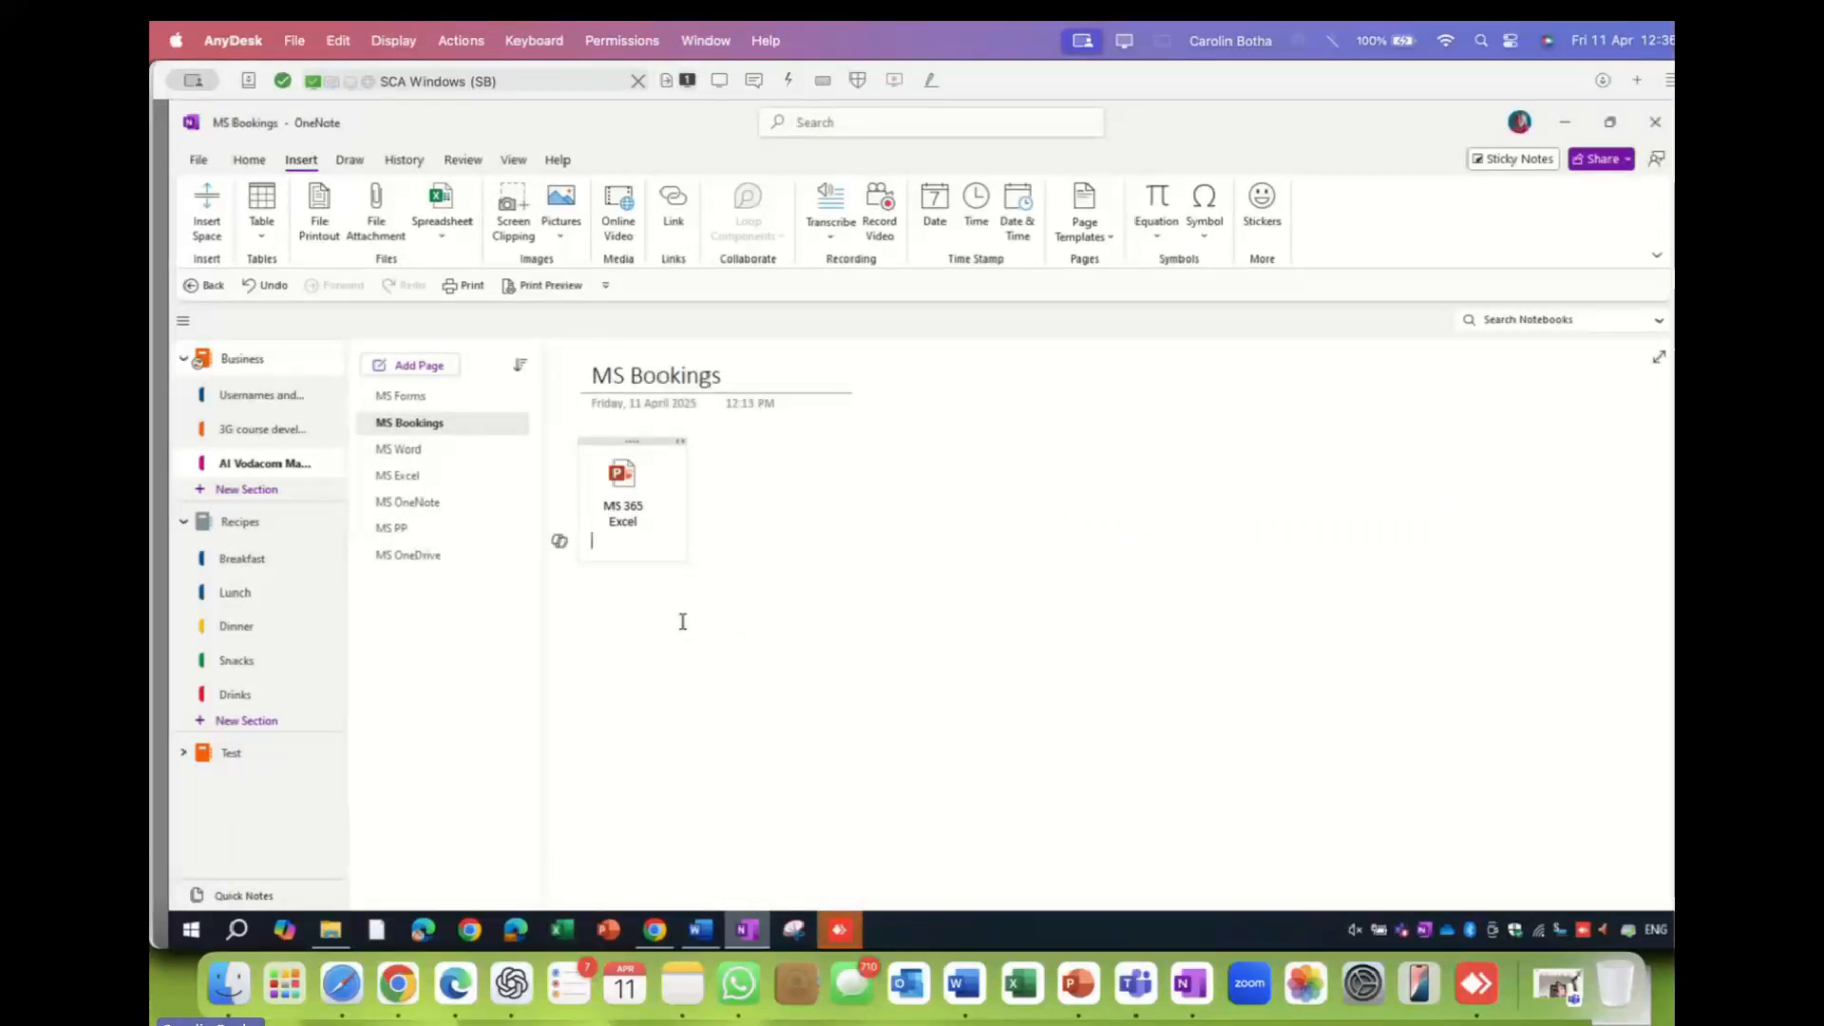
- Set an insertion point on the MS Bookings page, then bring Chrome forward
click(780, 529)
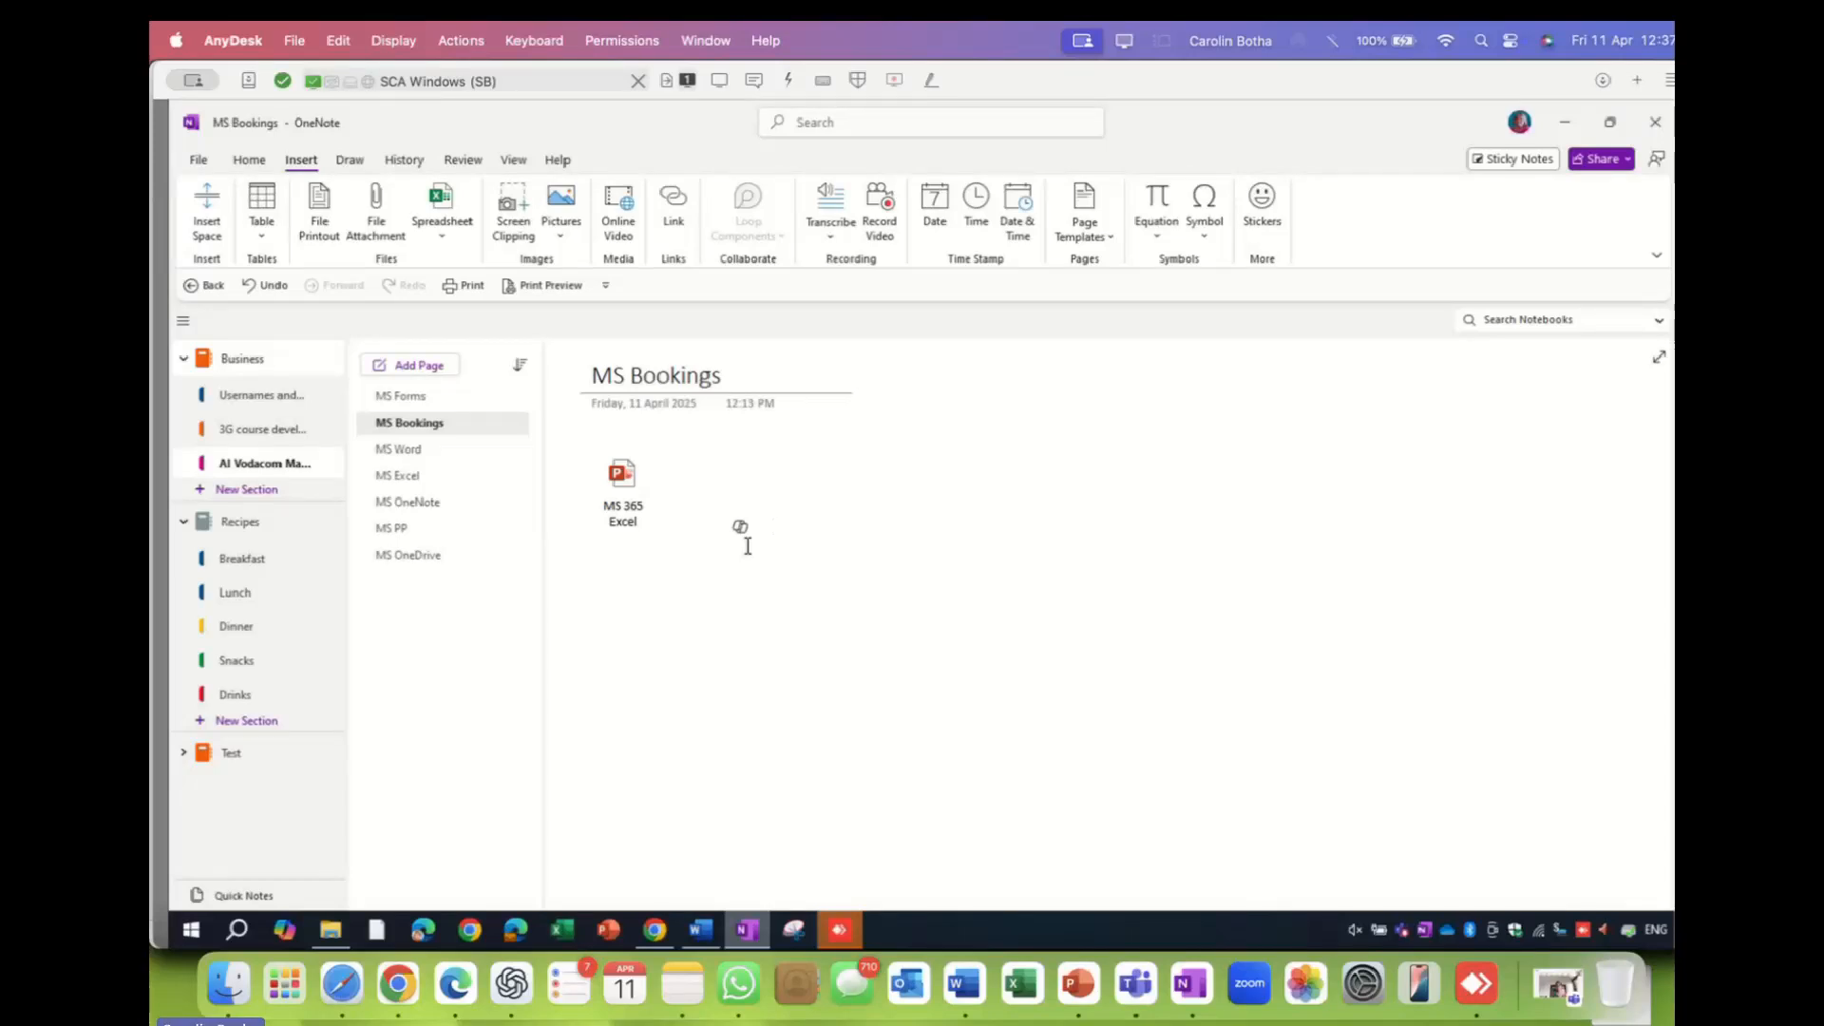
click(655, 931)
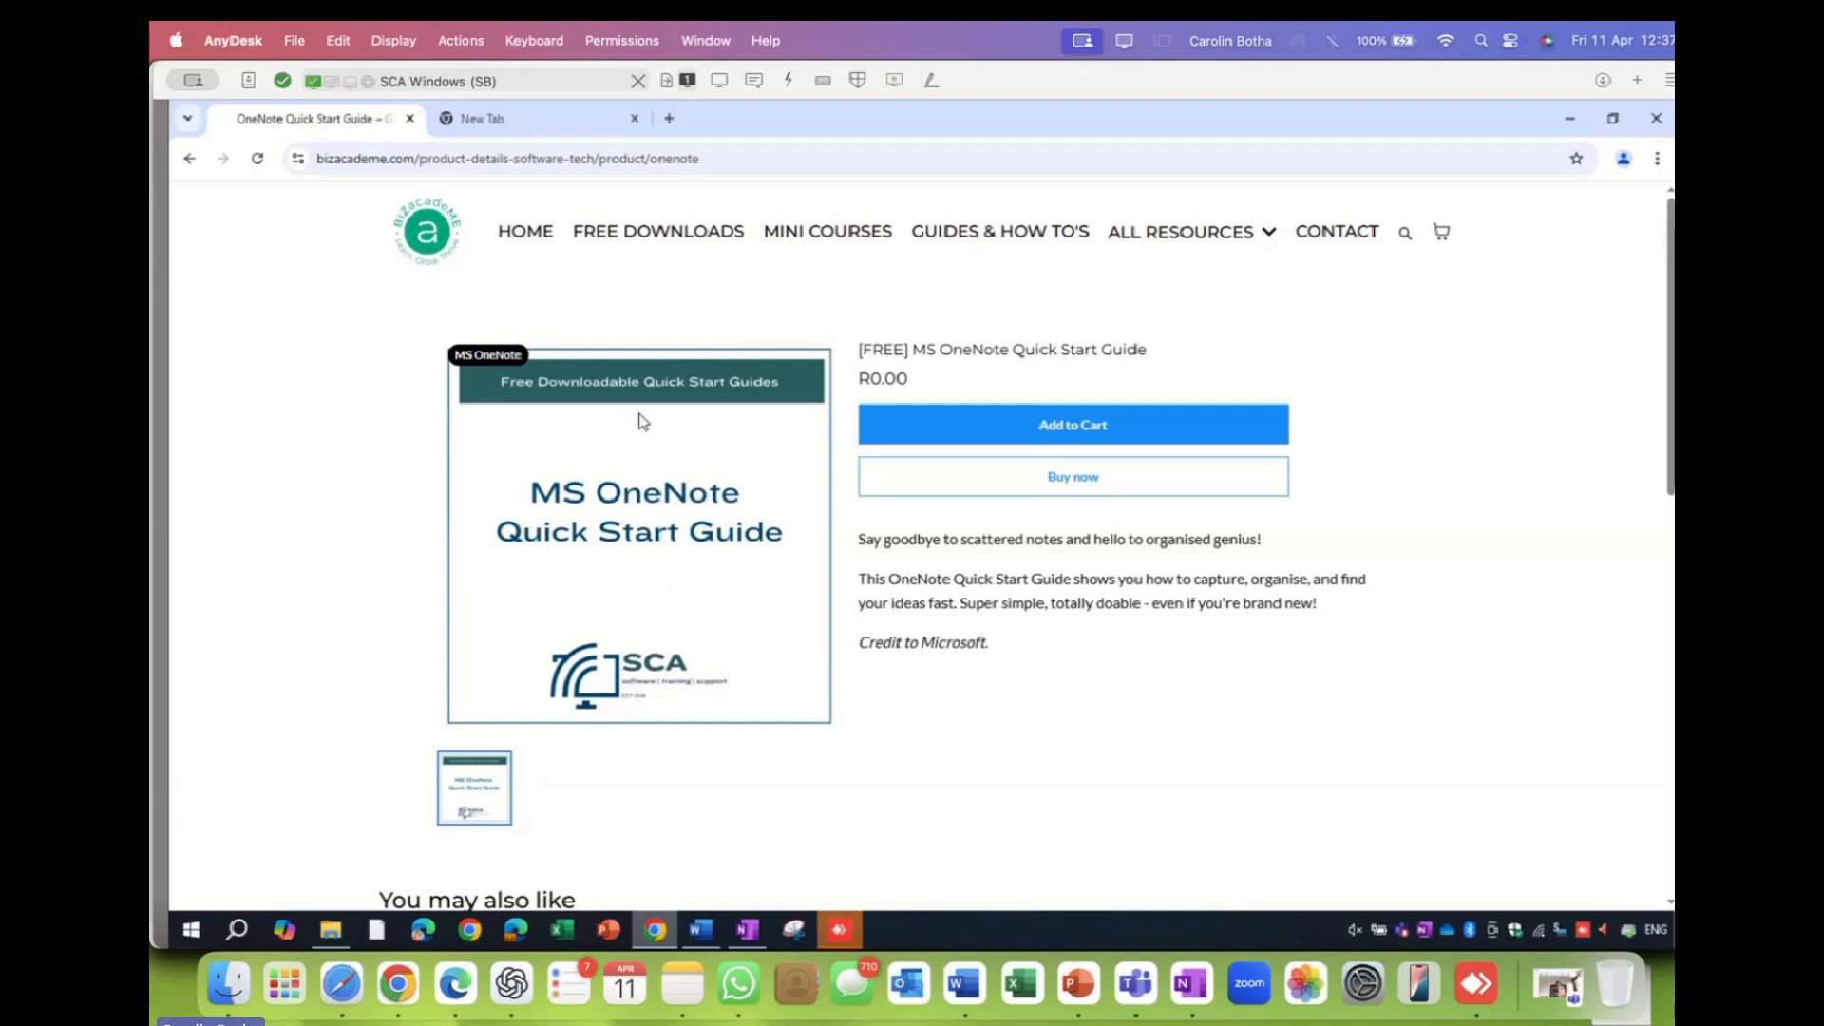
- In Chrome's empty new tab, run a Google search for 'youtue' to find YouTube
click(709, 162)
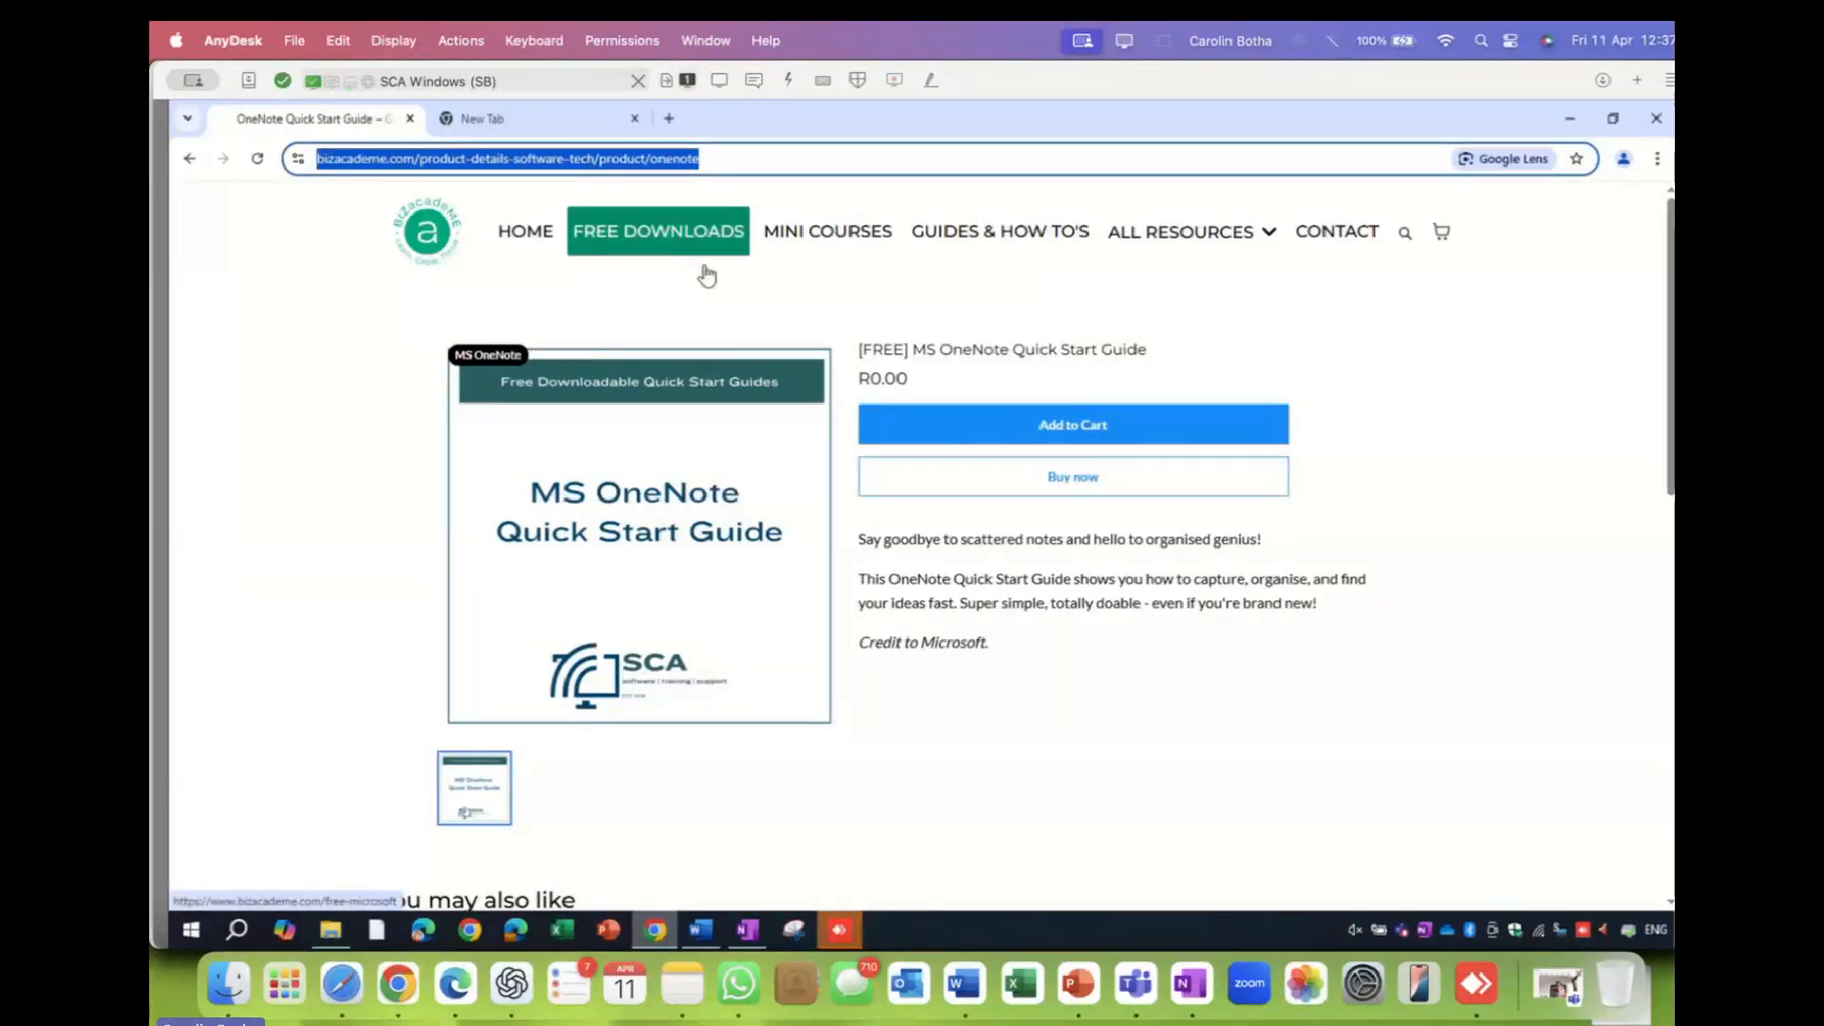
click(551, 121)
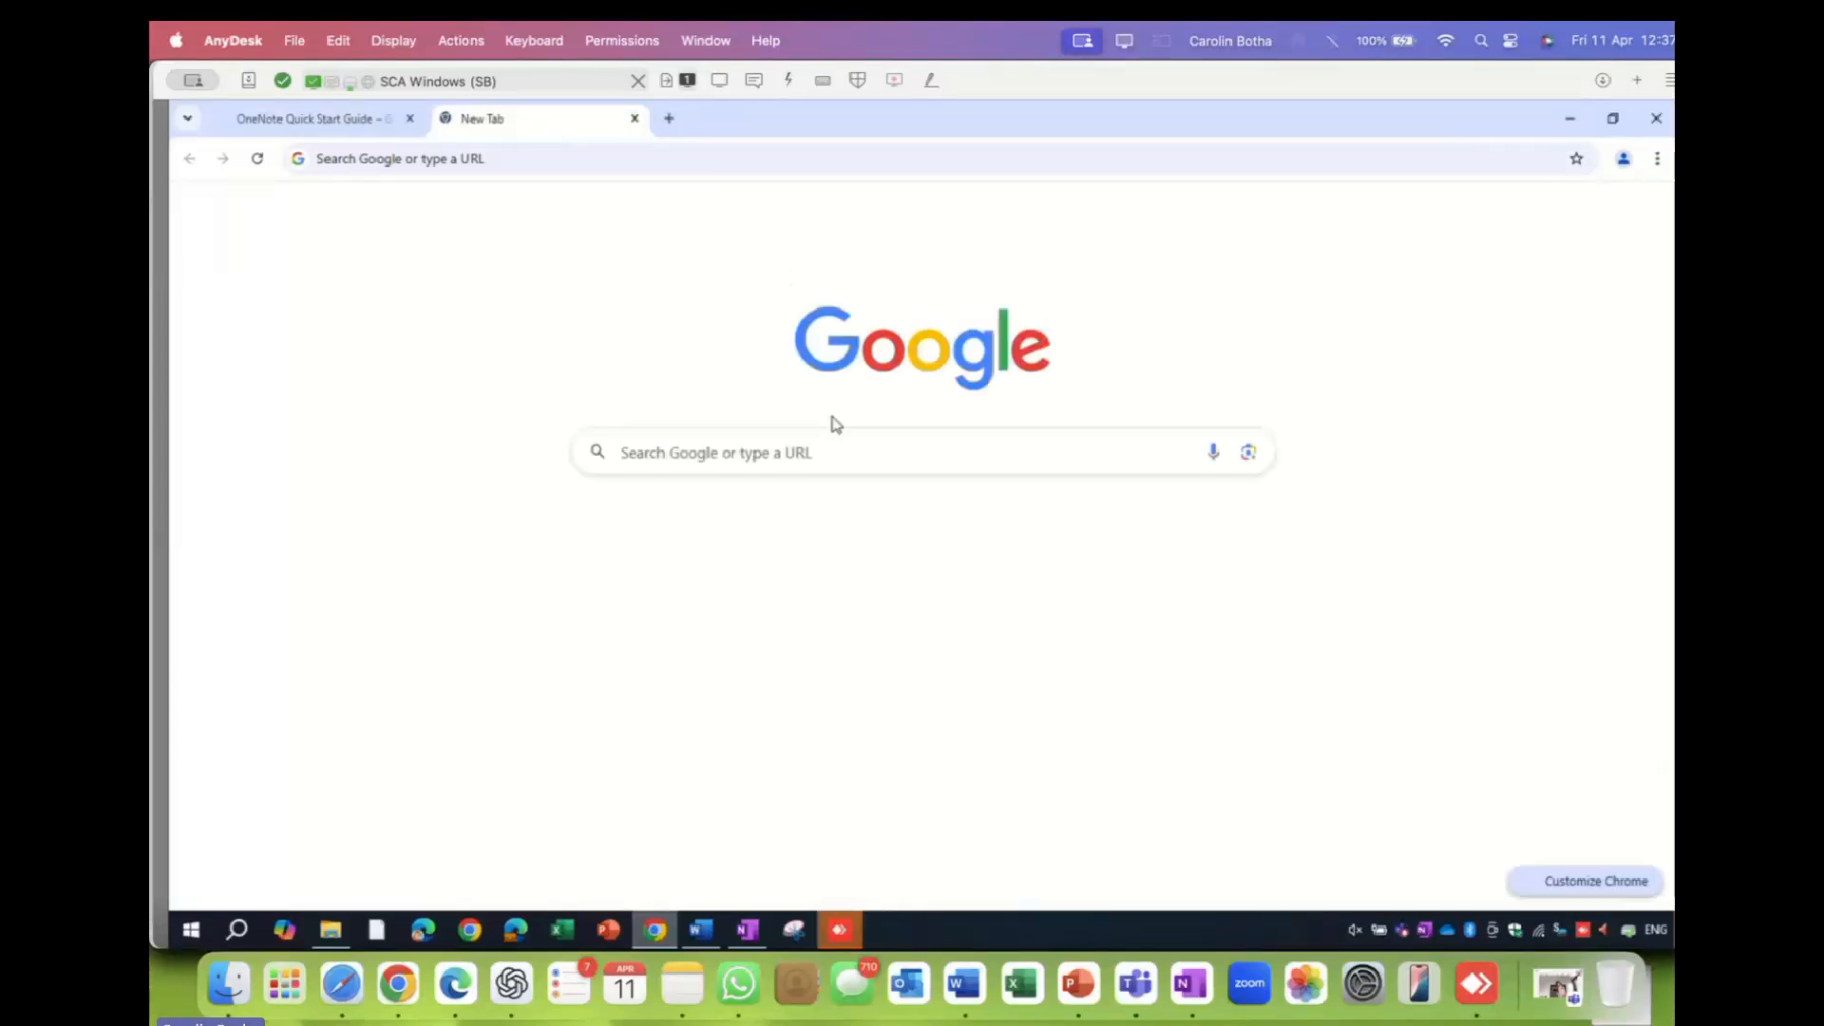
click(489, 159)
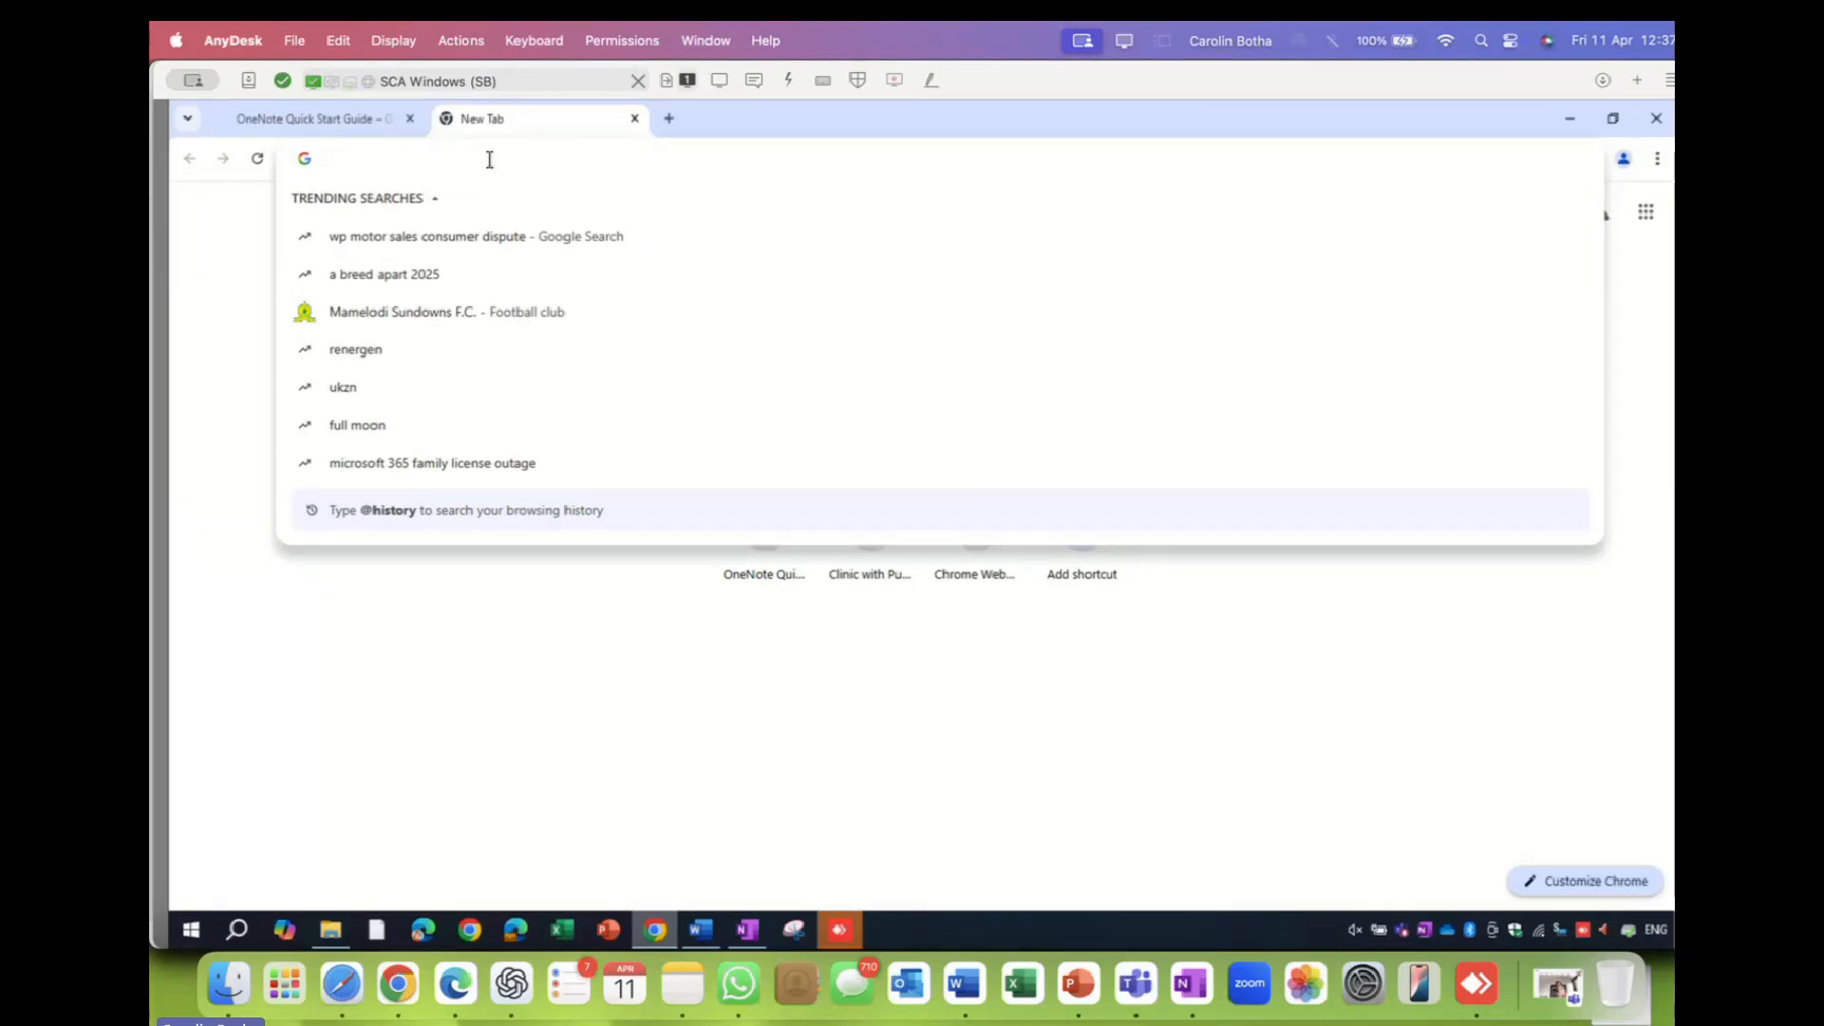
text(youtu)
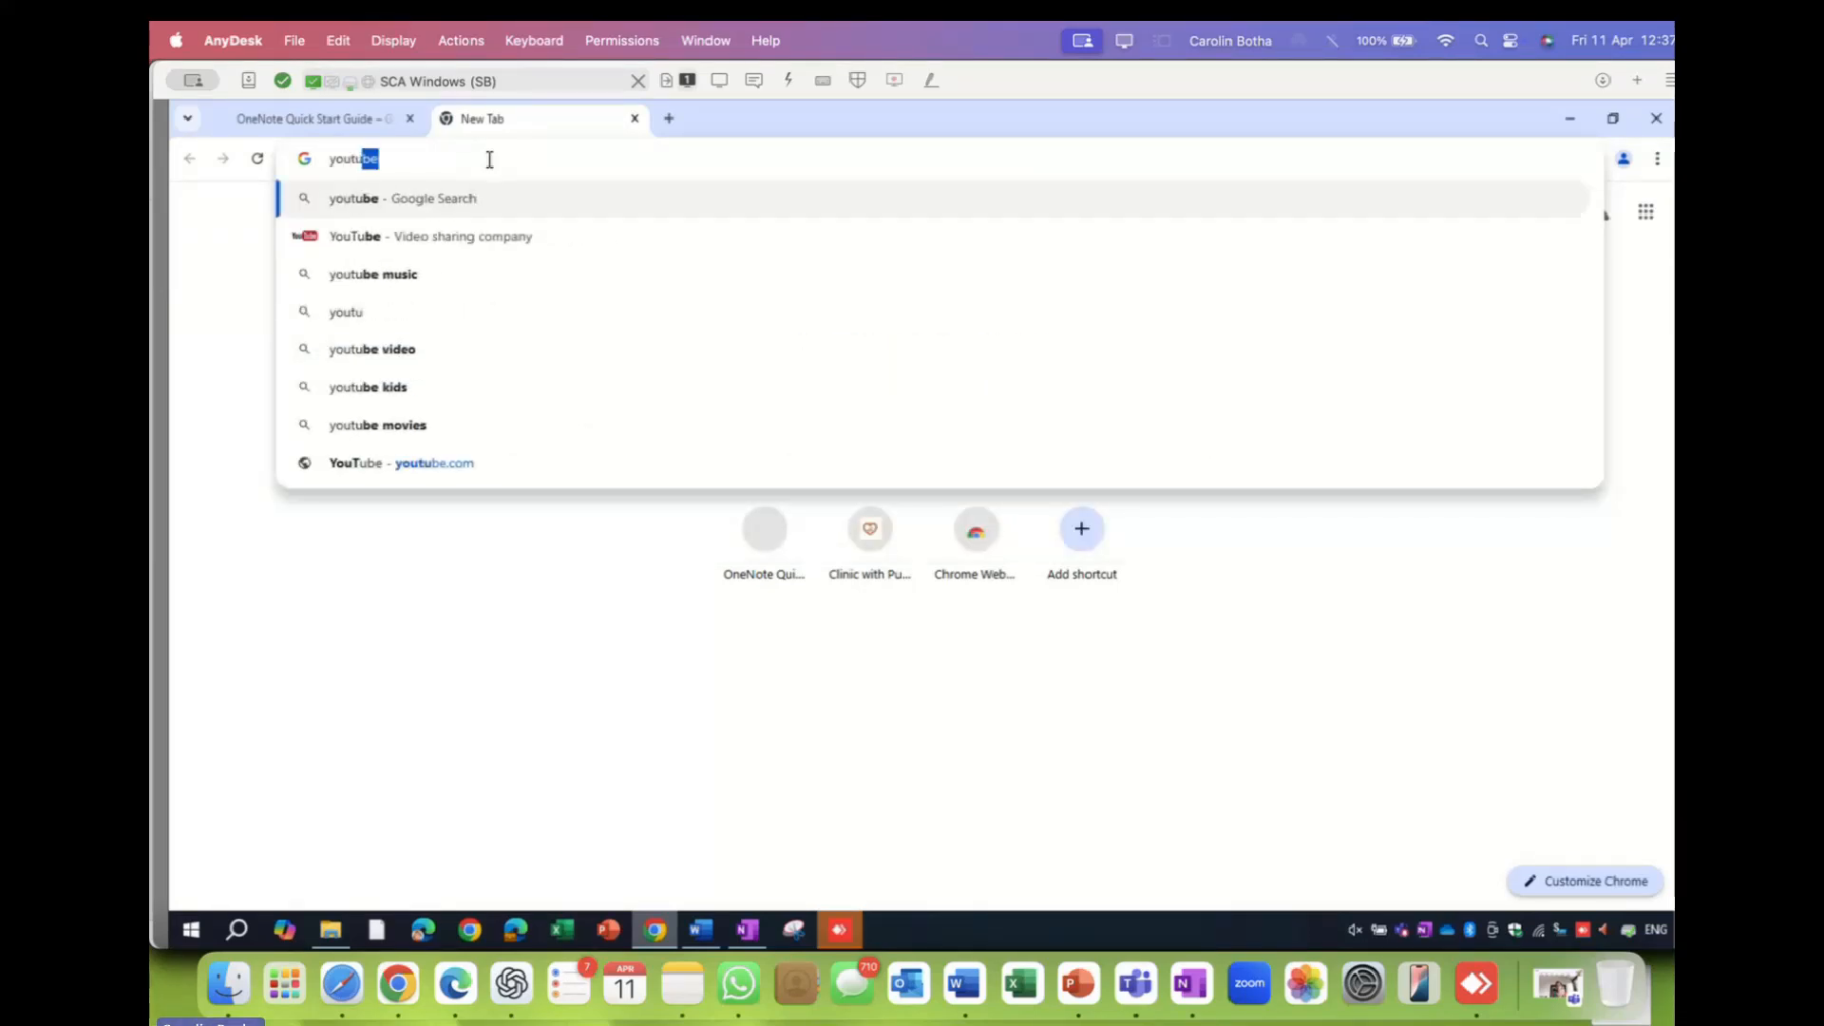
text(e)
key(Return)
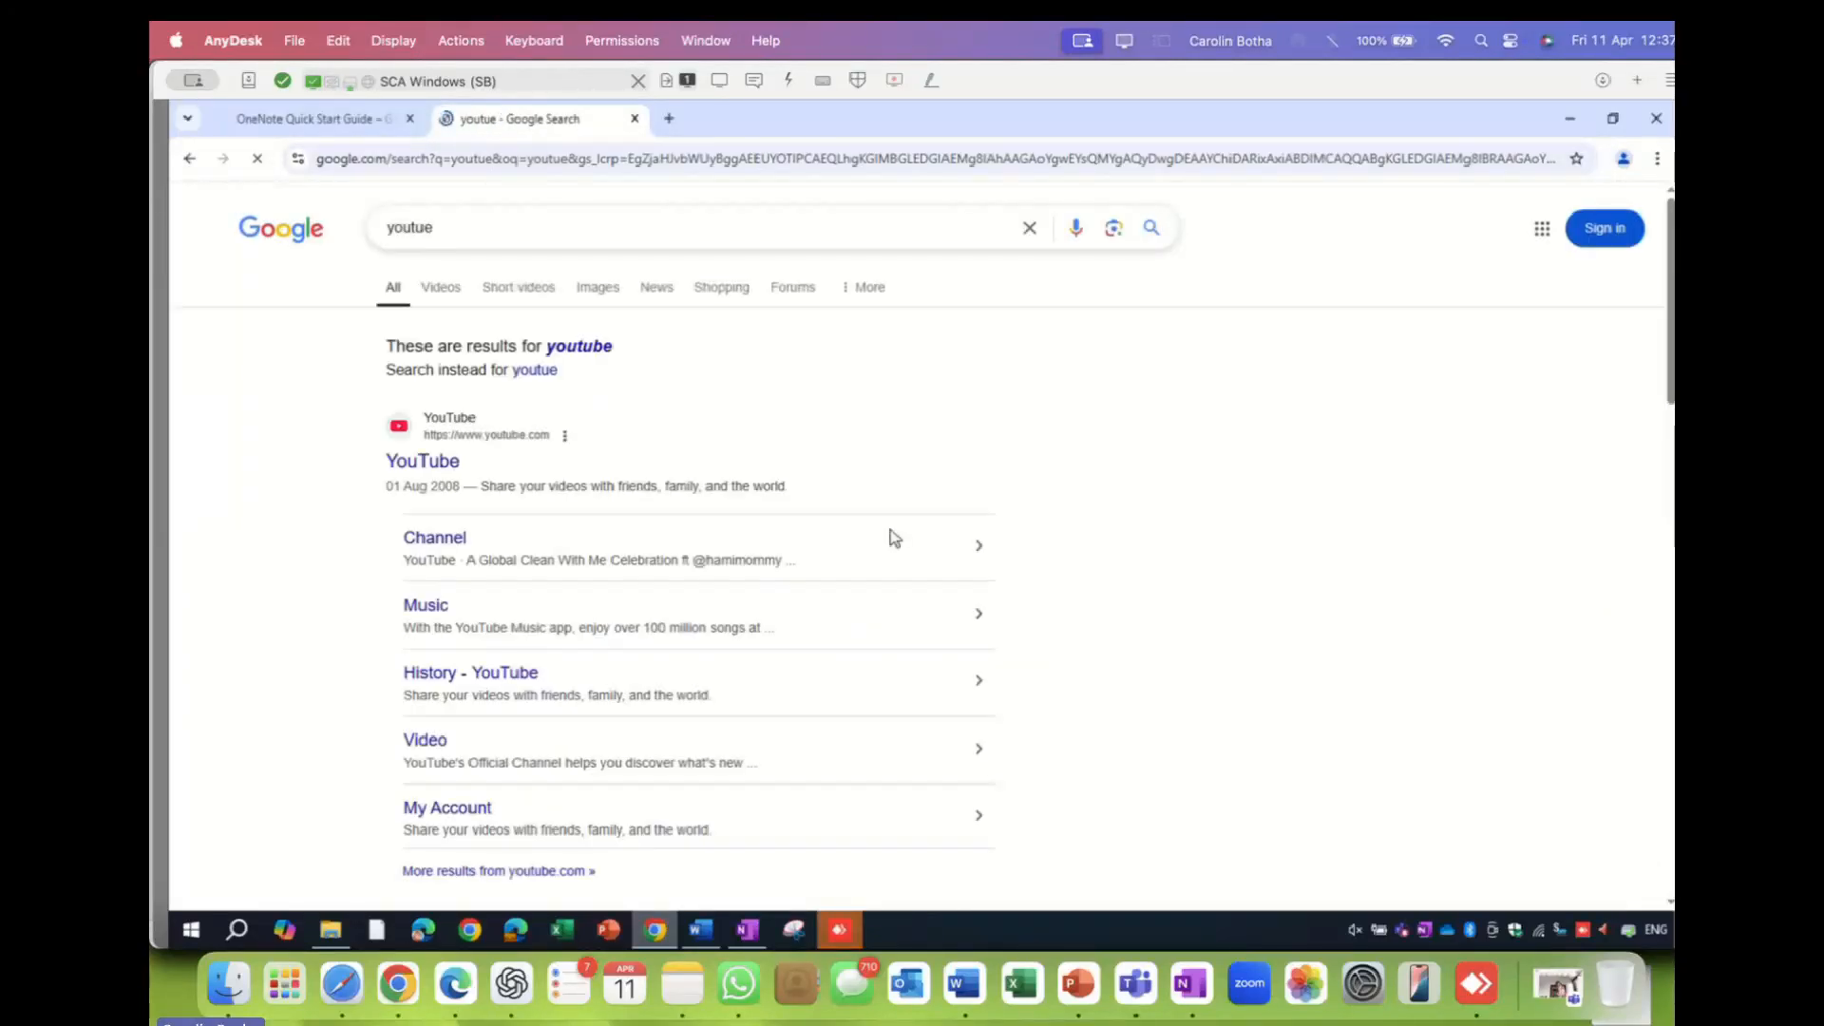
- Open YouTube from the results, browse Shorts with the sound muted, and return to the home feed
click(410, 470)
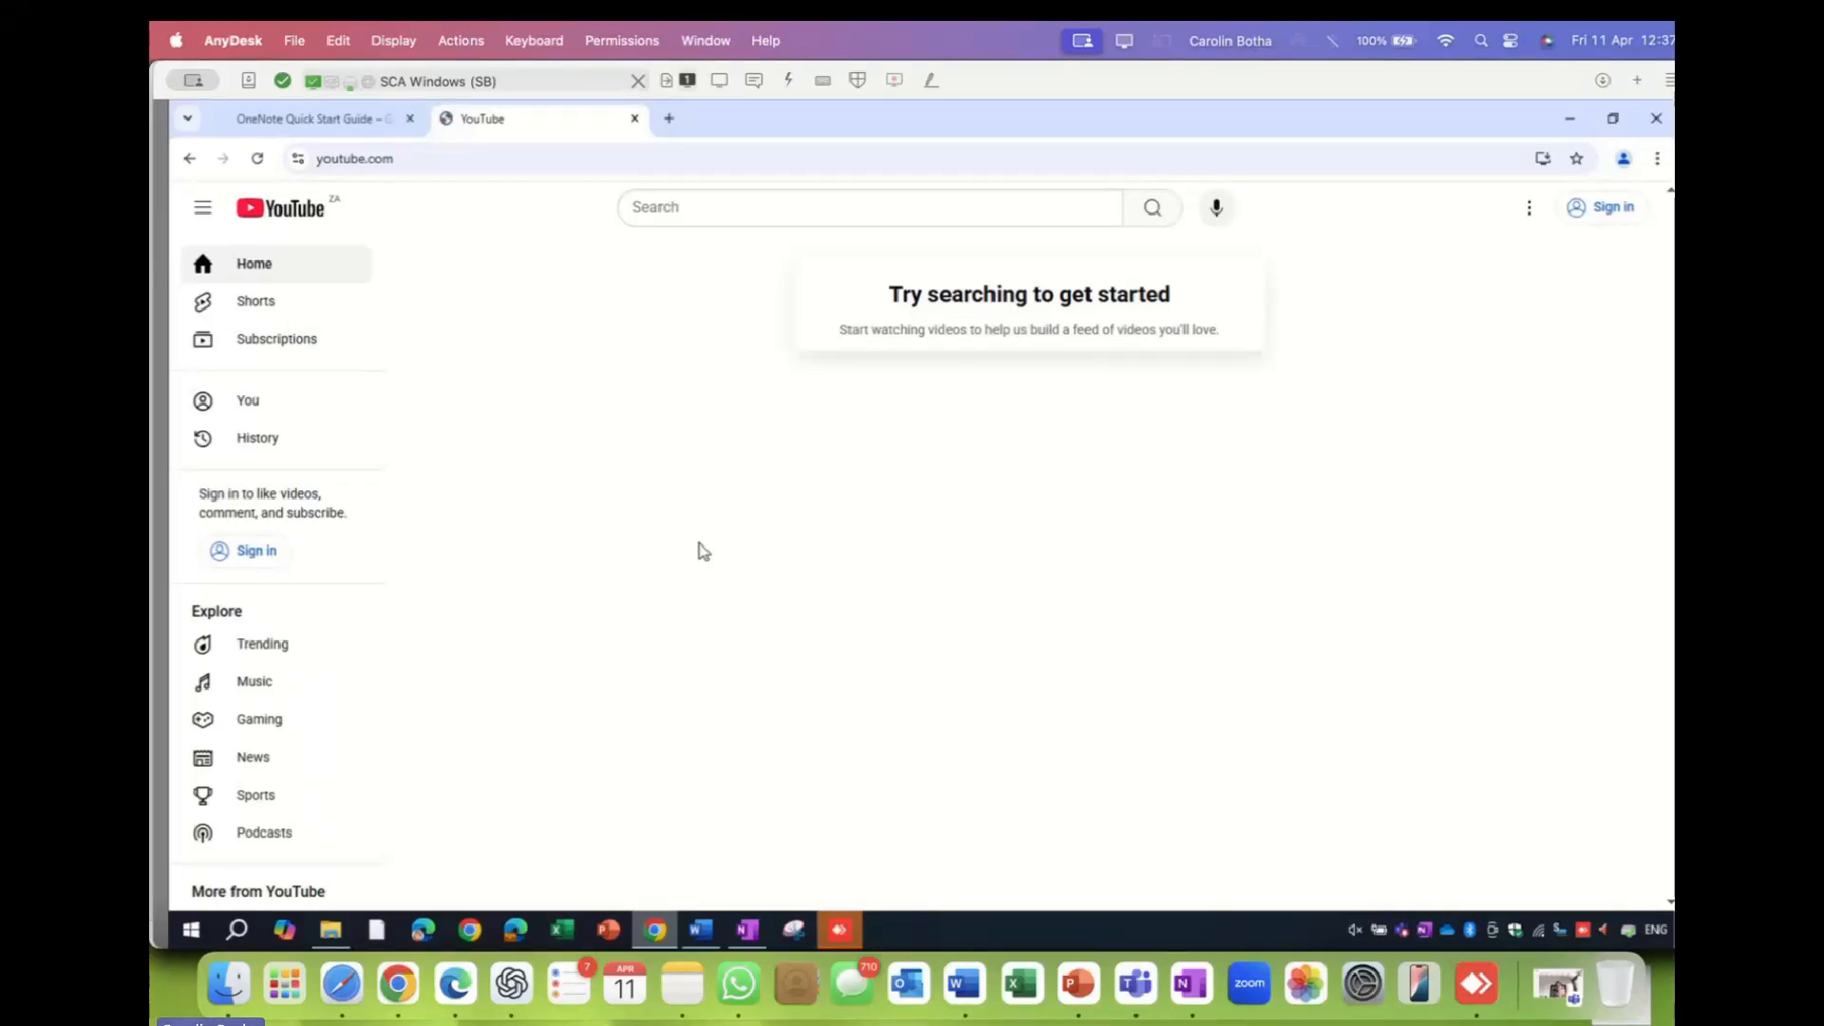
click(270, 309)
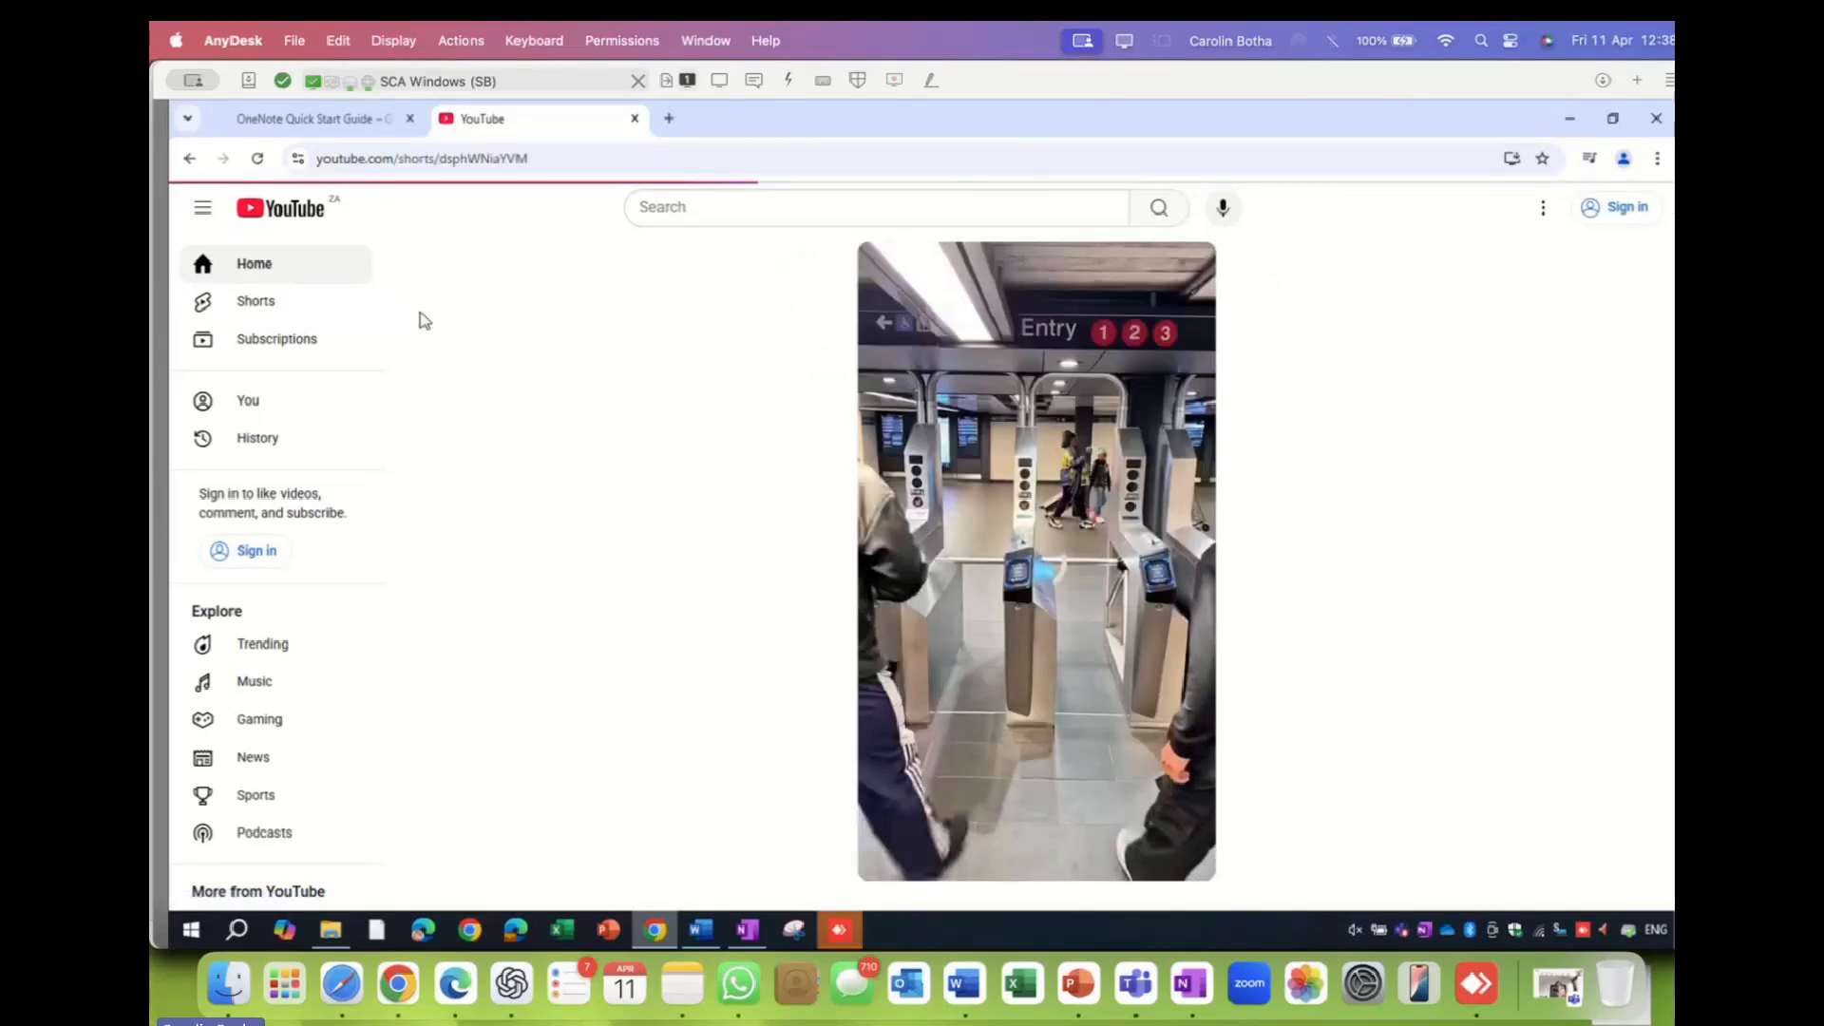
click(253, 267)
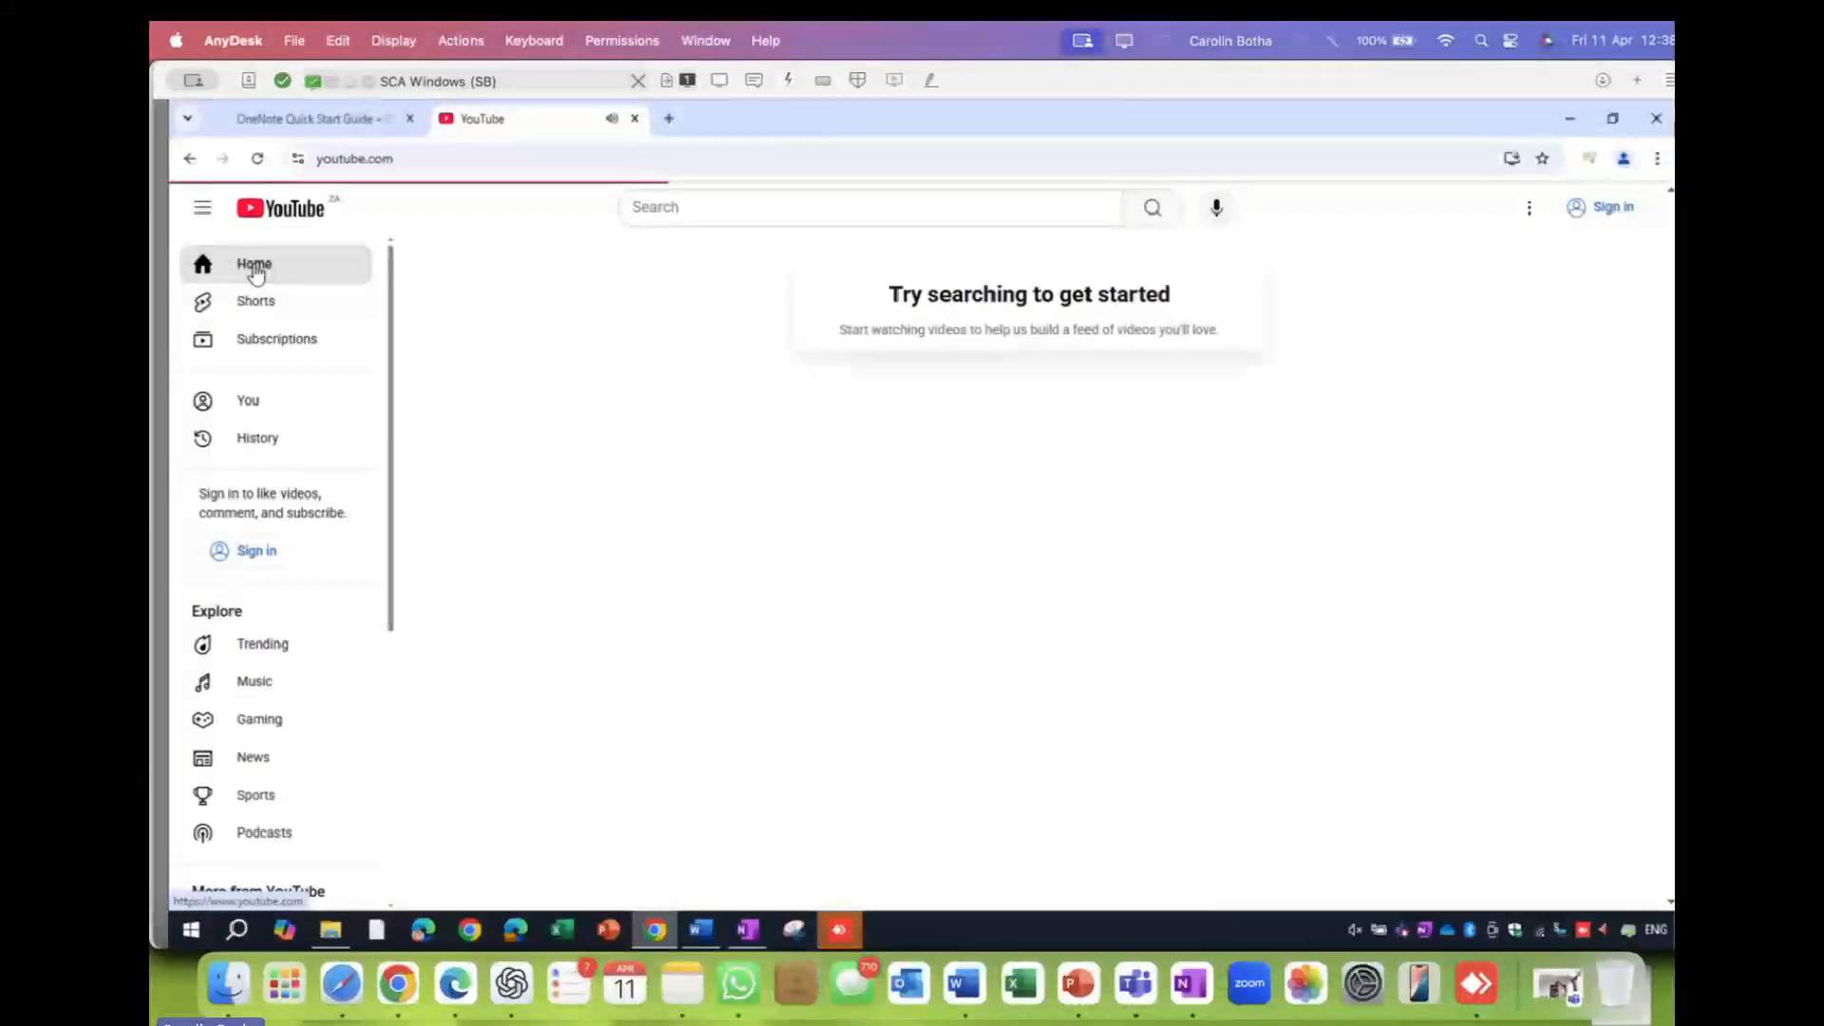
click(264, 304)
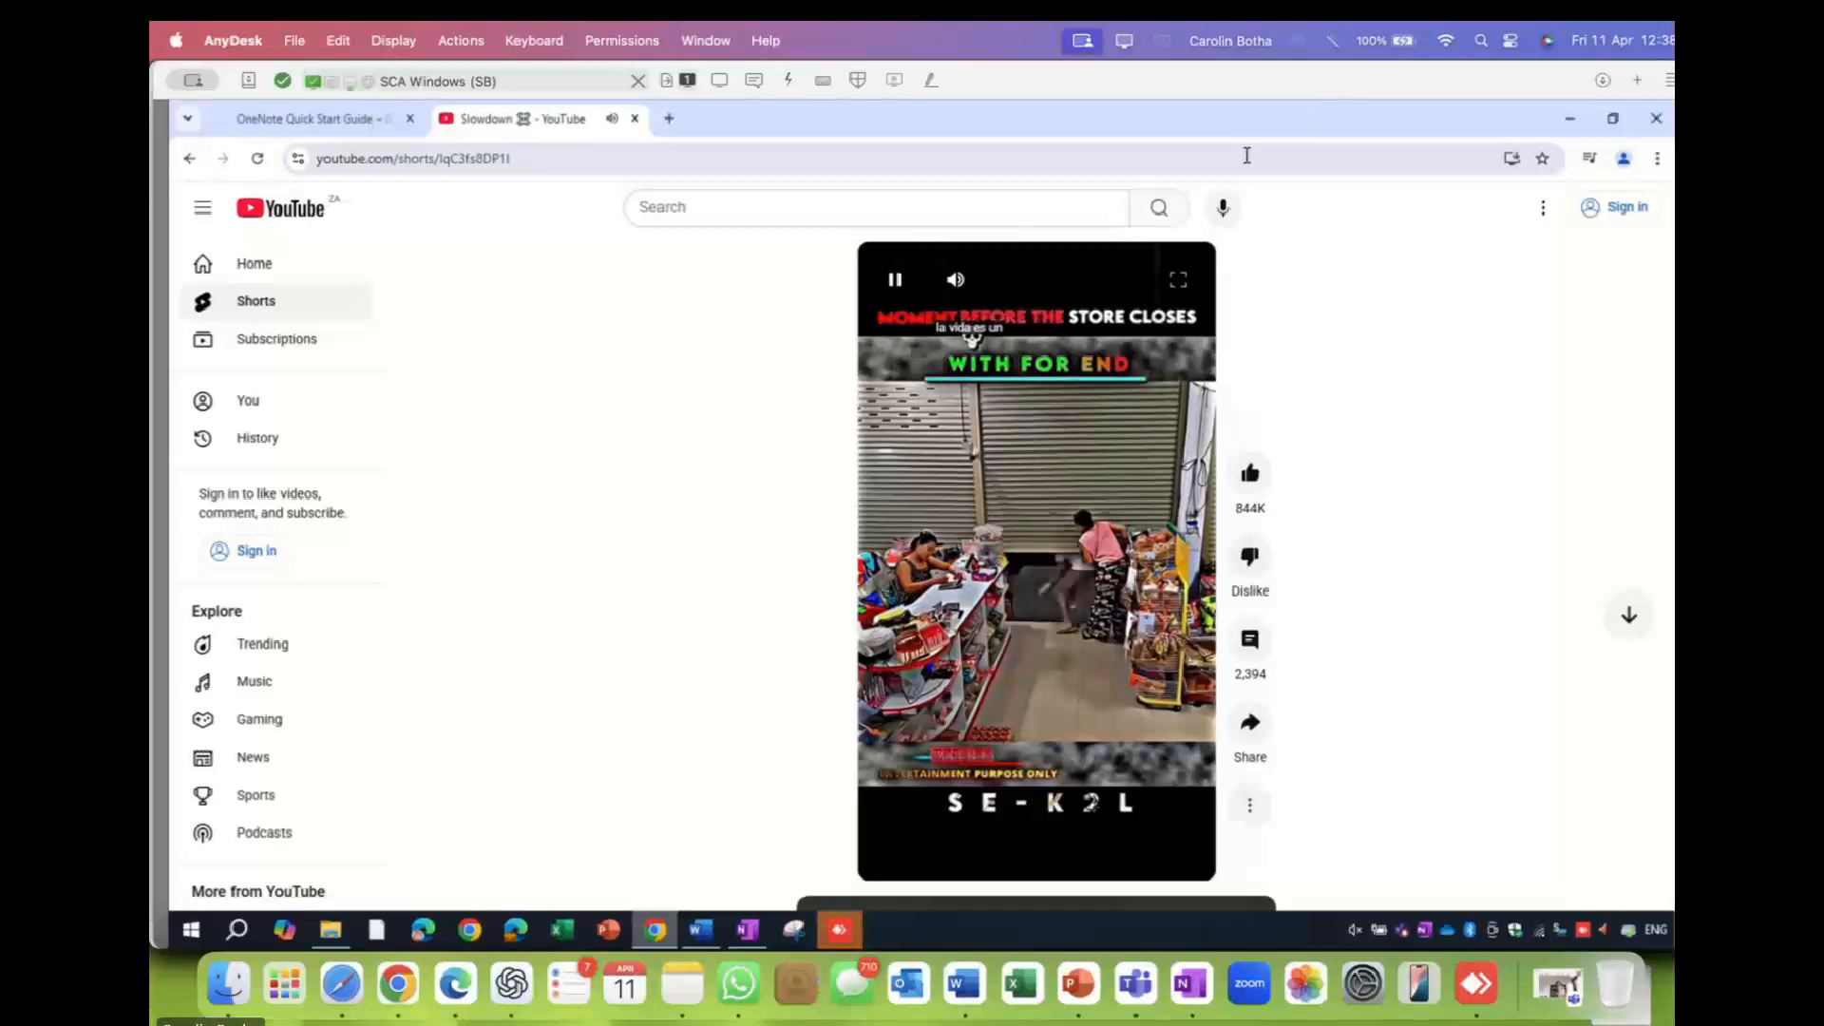
key(XF86AudioMute)
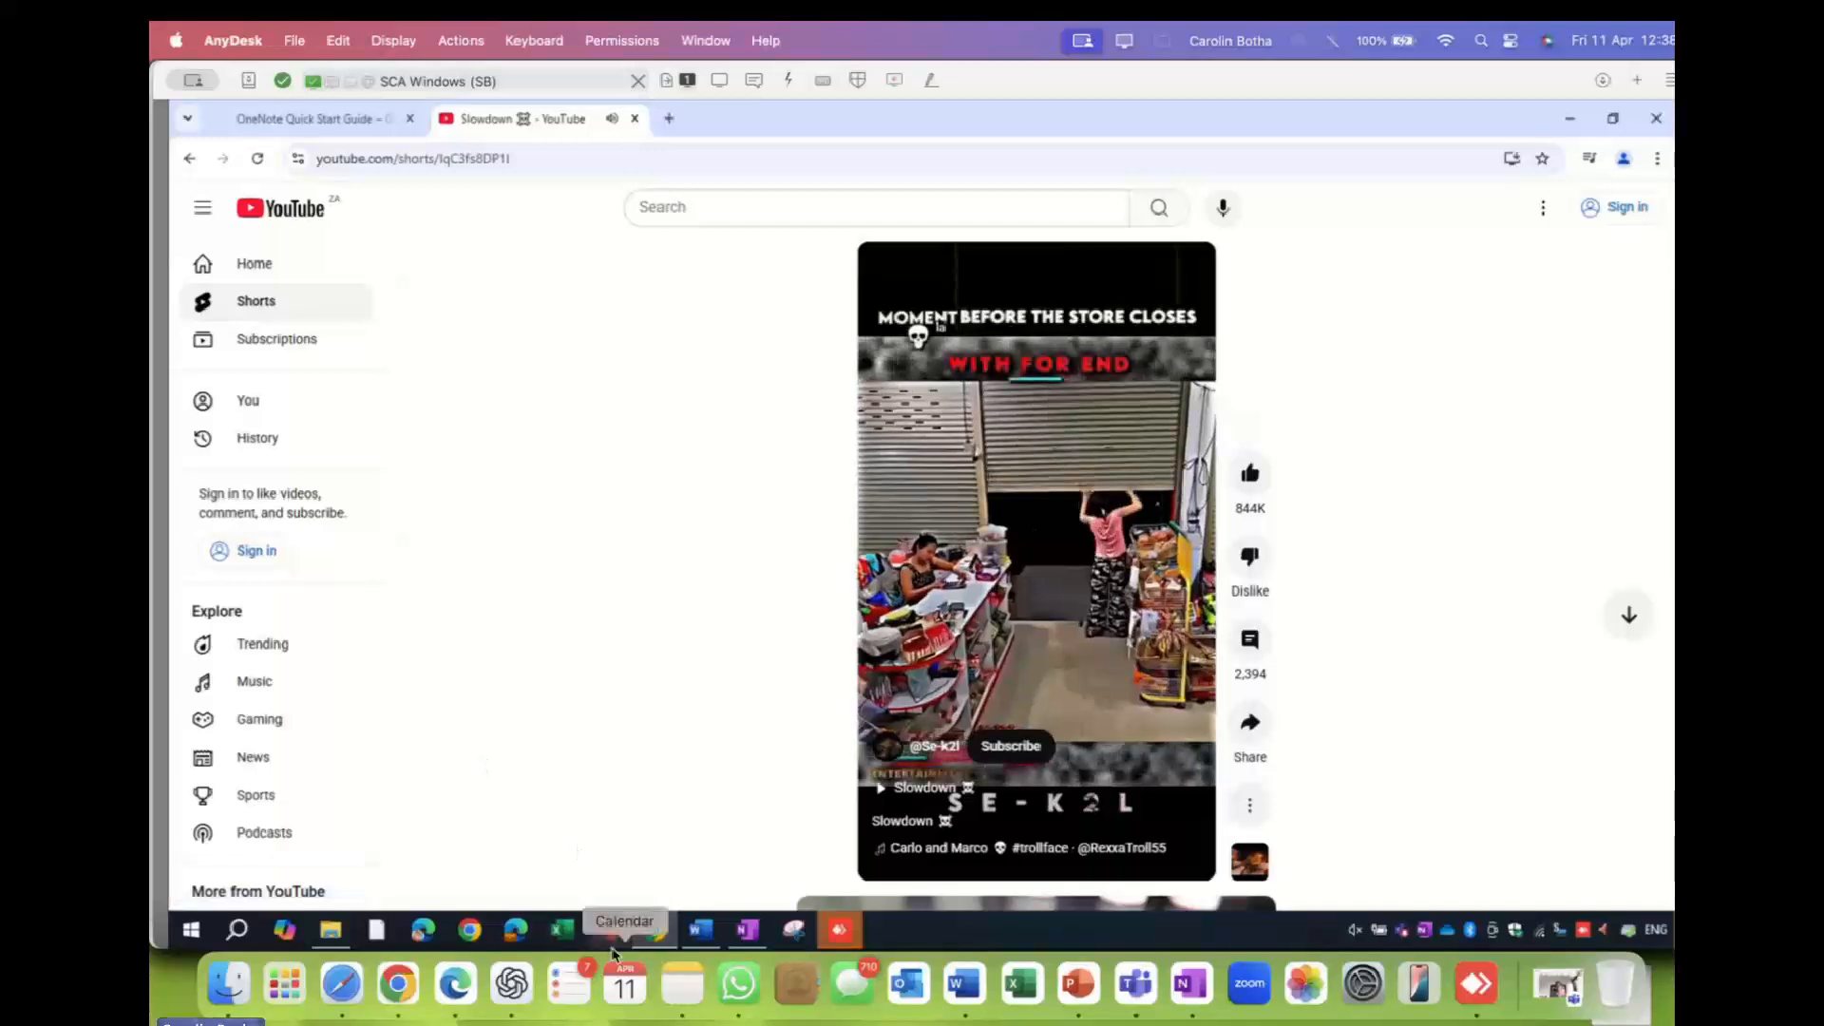
click(271, 264)
click(722, 203)
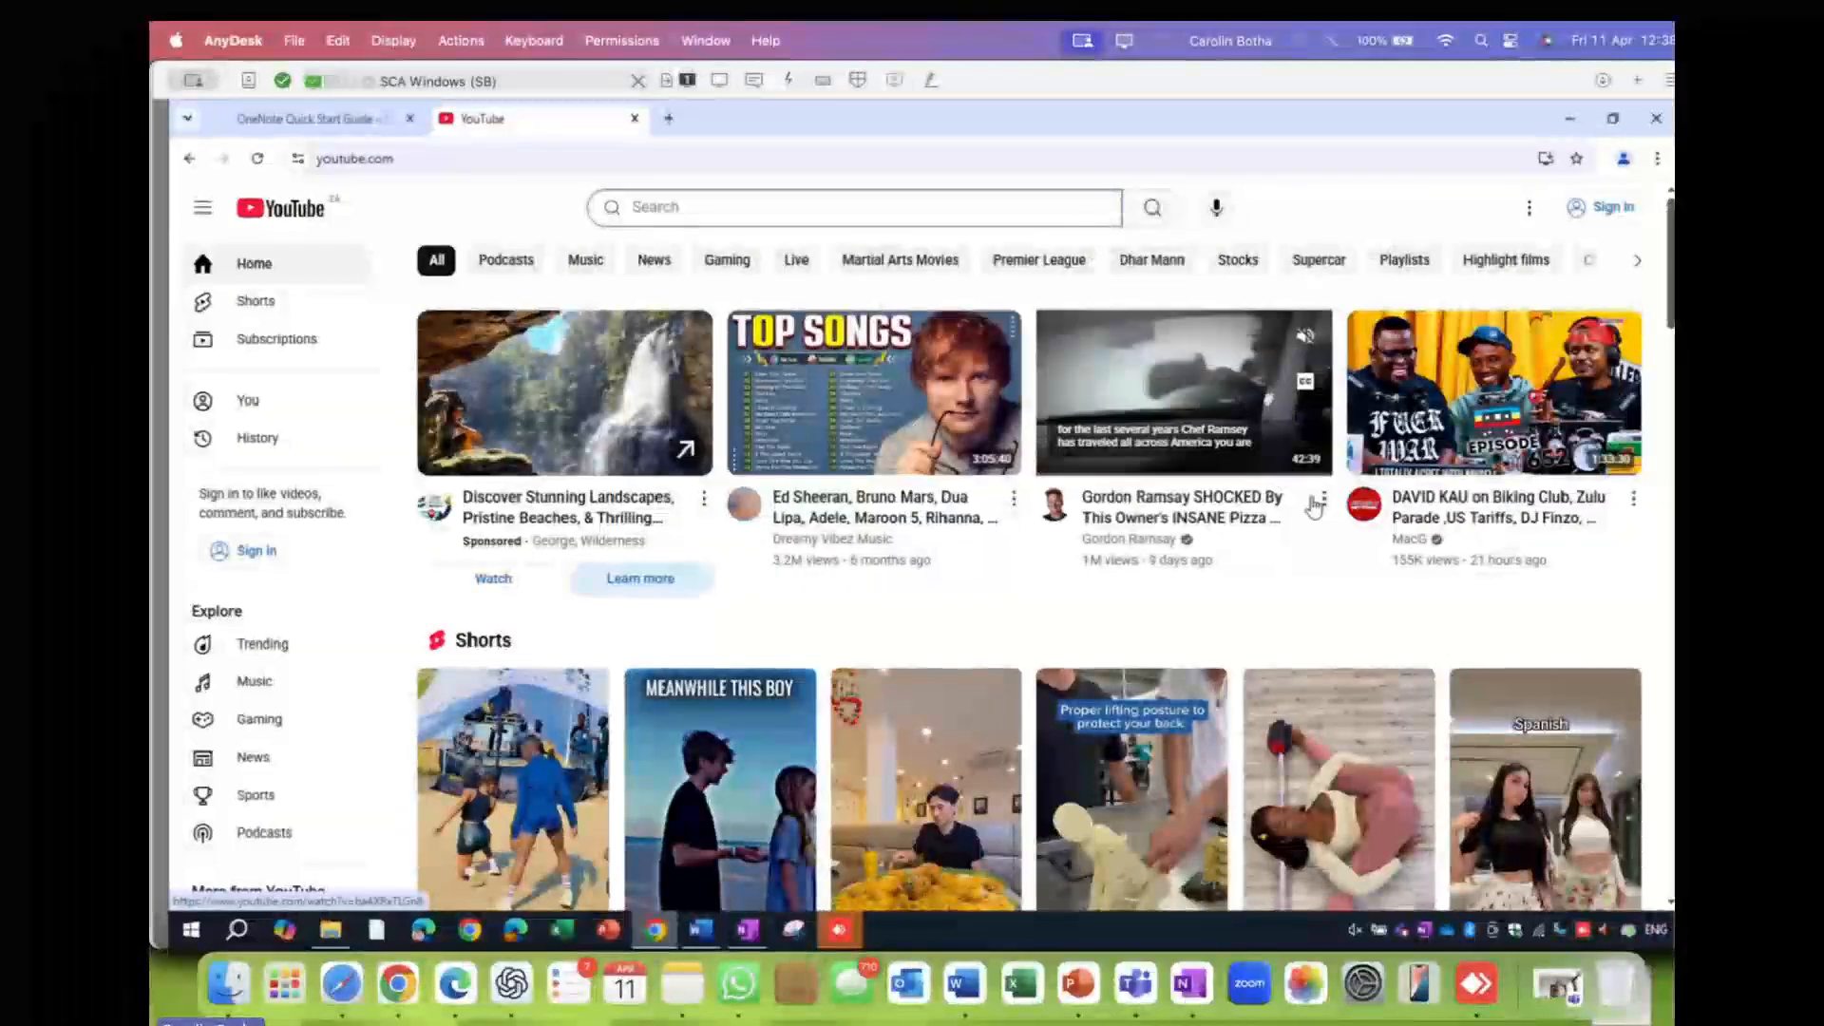
- Copy the Gordon Ramsay pizza video's share link from its Share options
click(1324, 501)
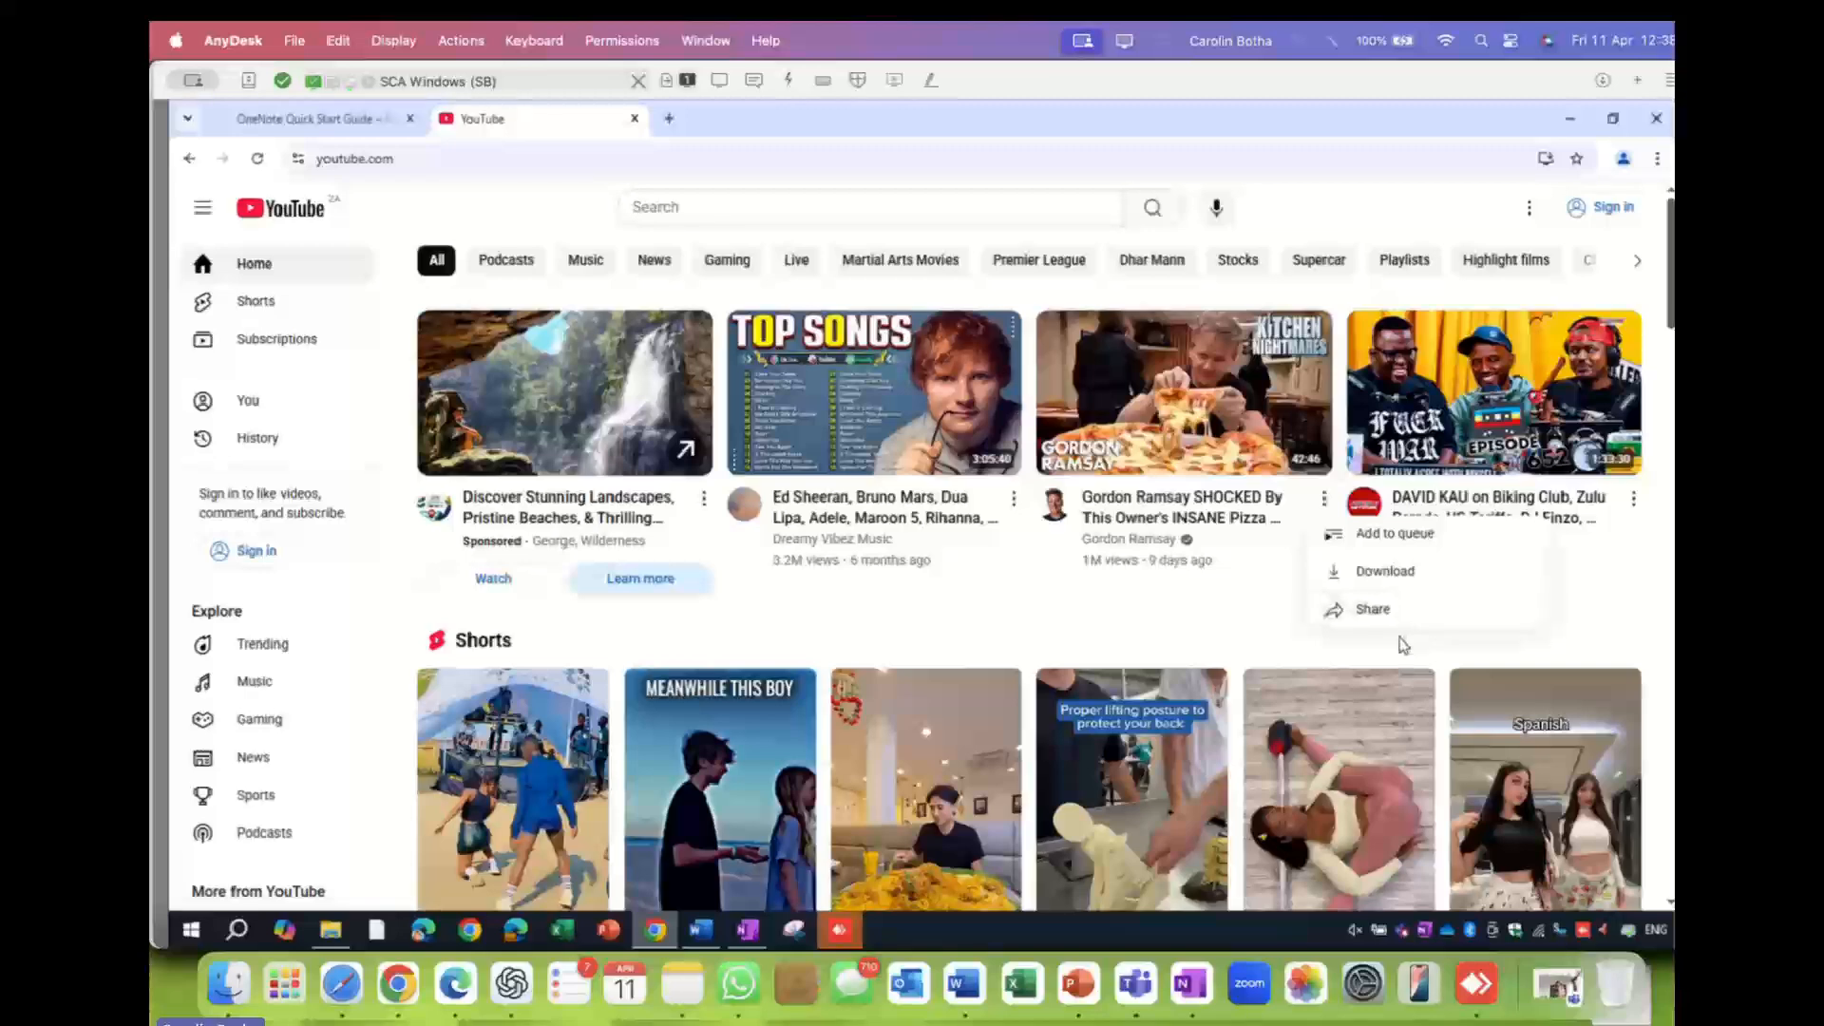
click(1370, 611)
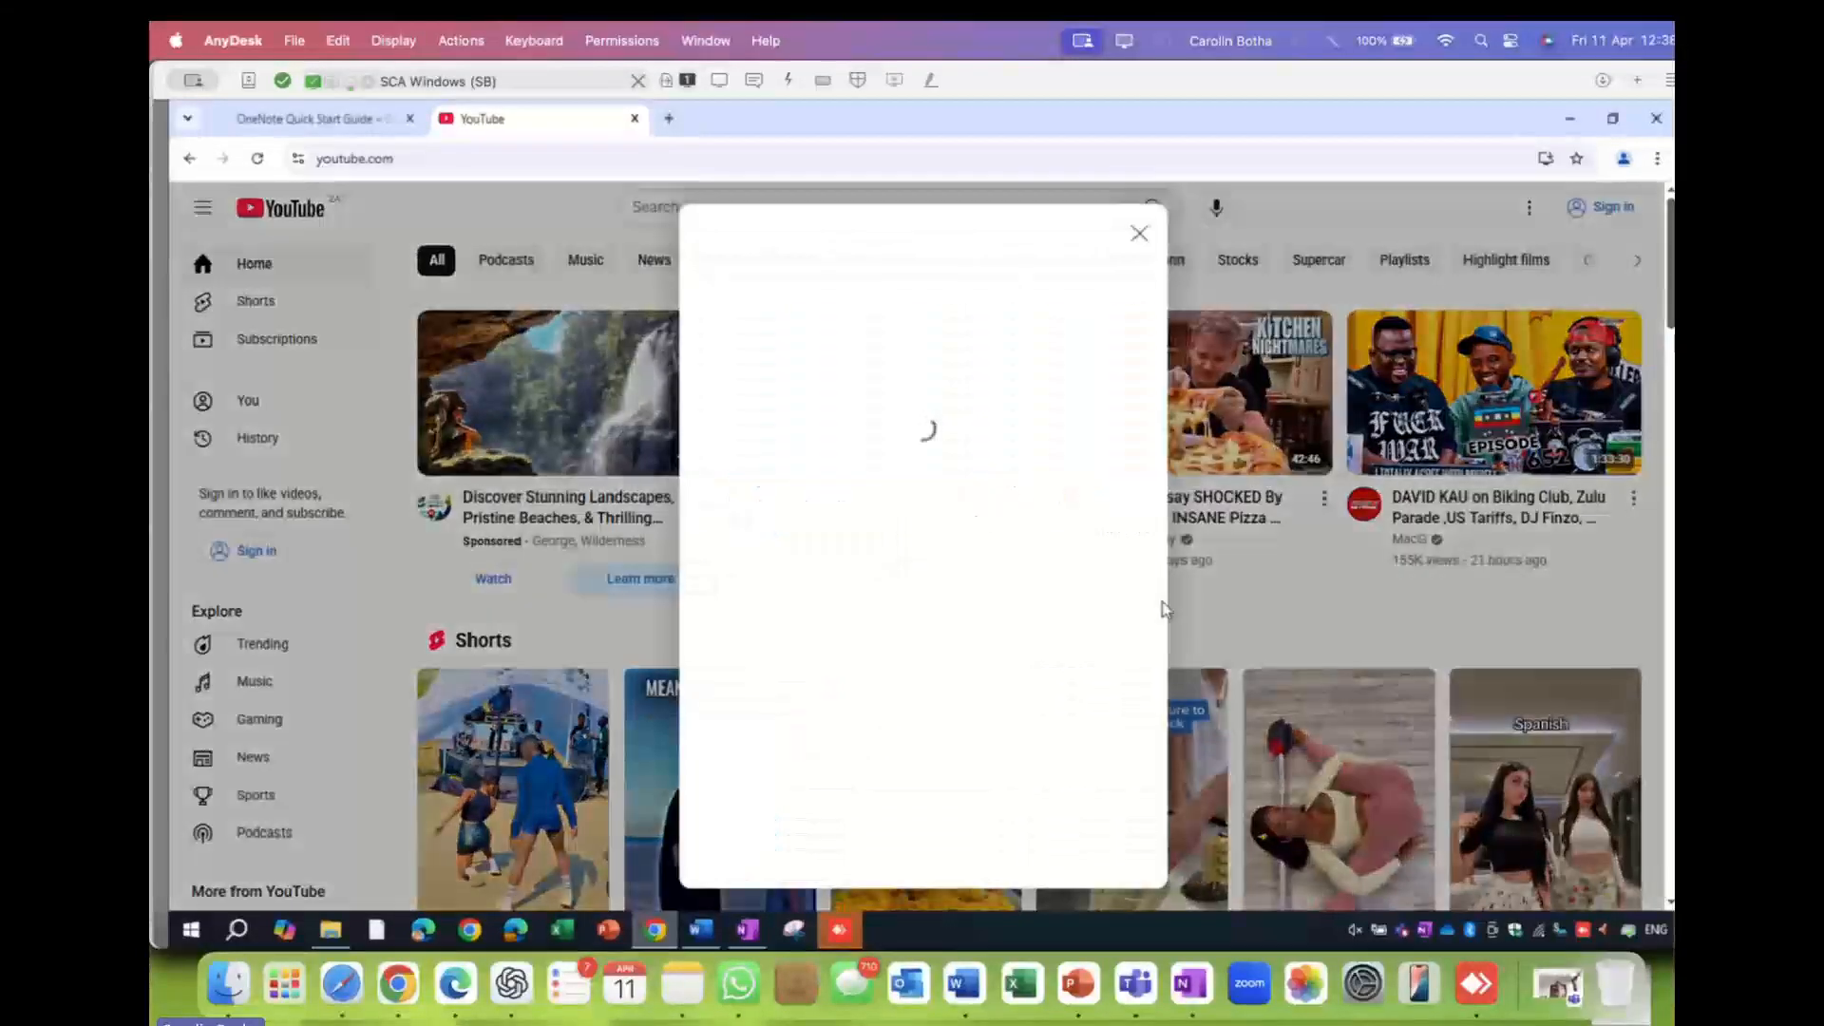
click(1102, 579)
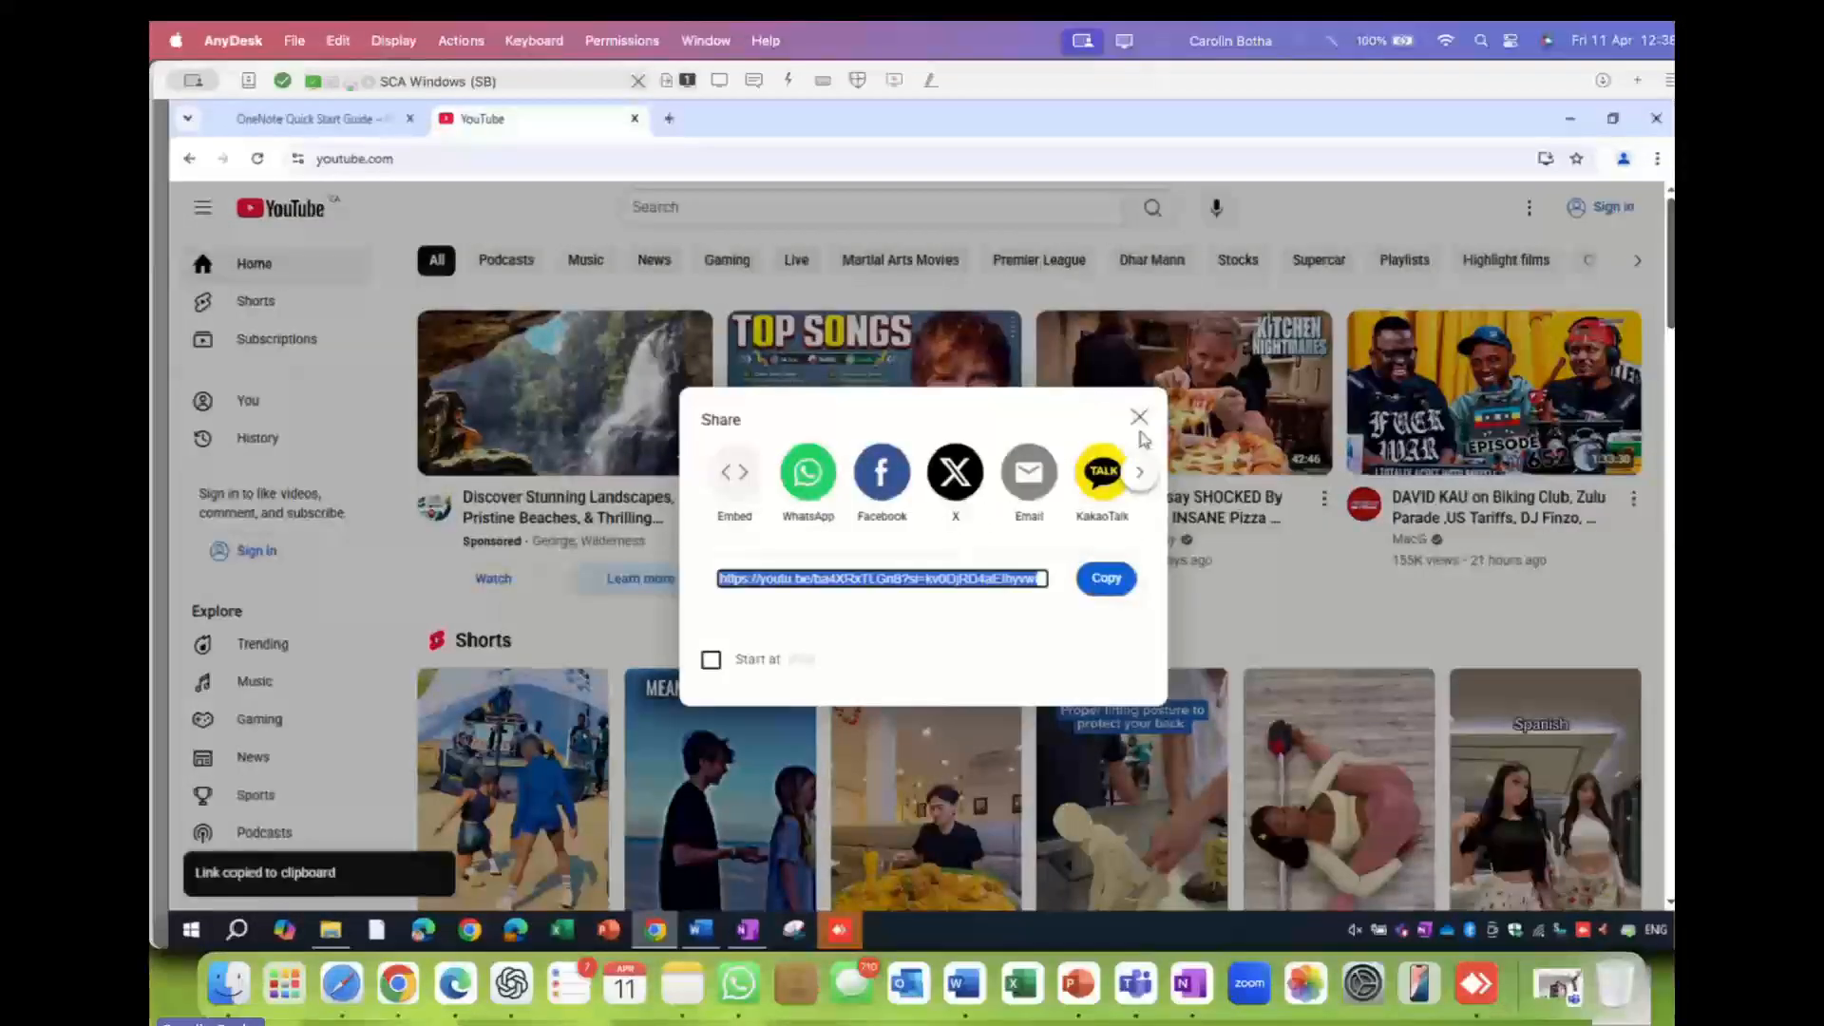
click(1138, 419)
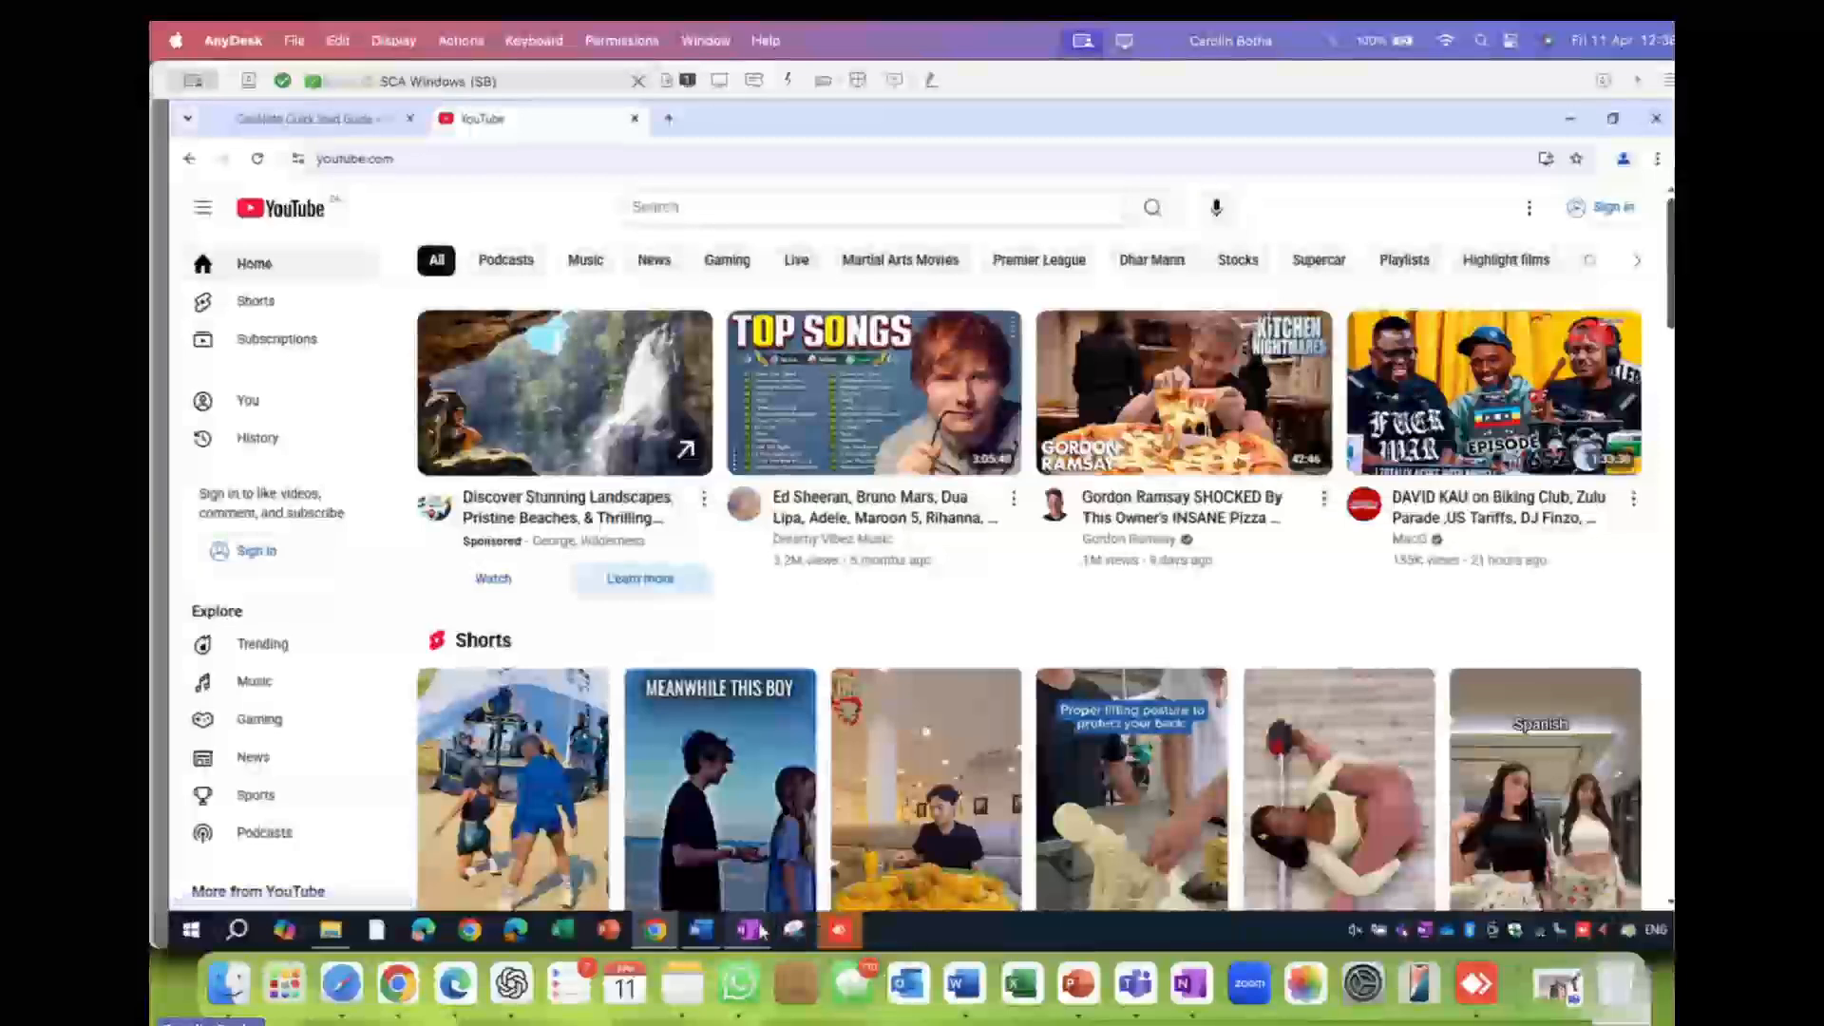
click(749, 930)
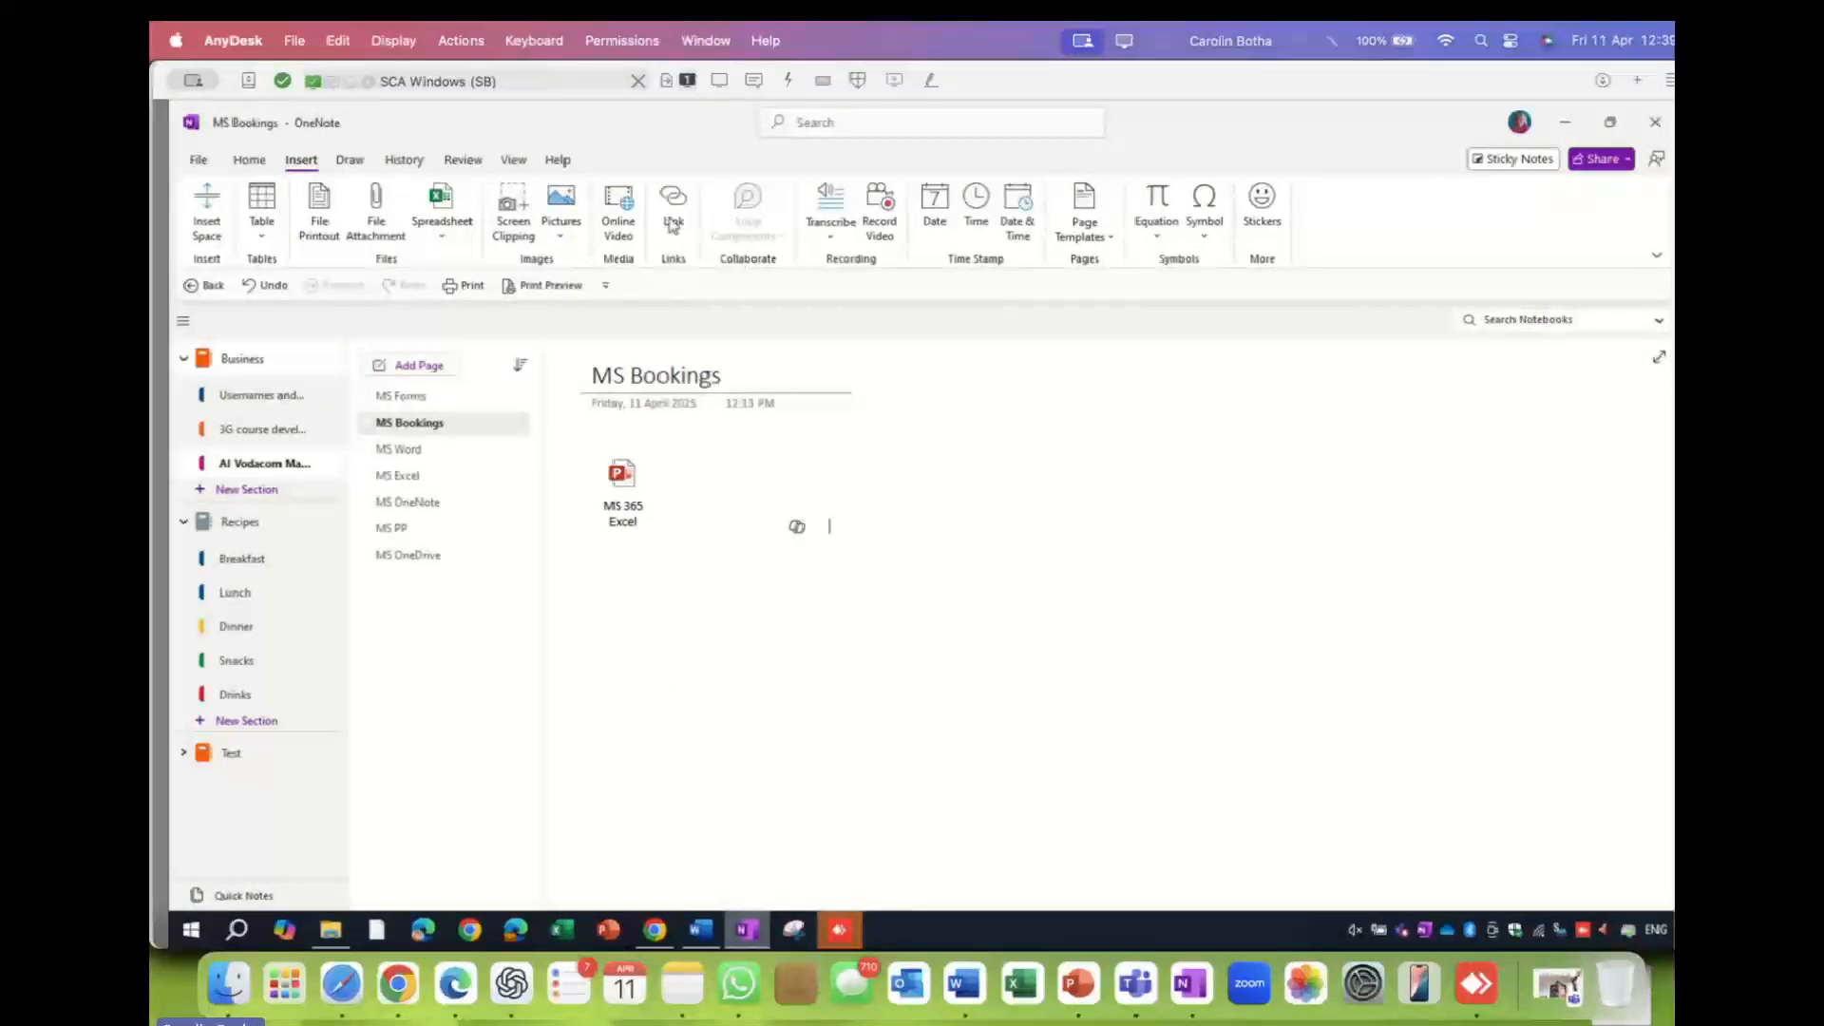
- Embed the copied Gordon Ramsay YouTube link as an Online Video on the page
click(619, 214)
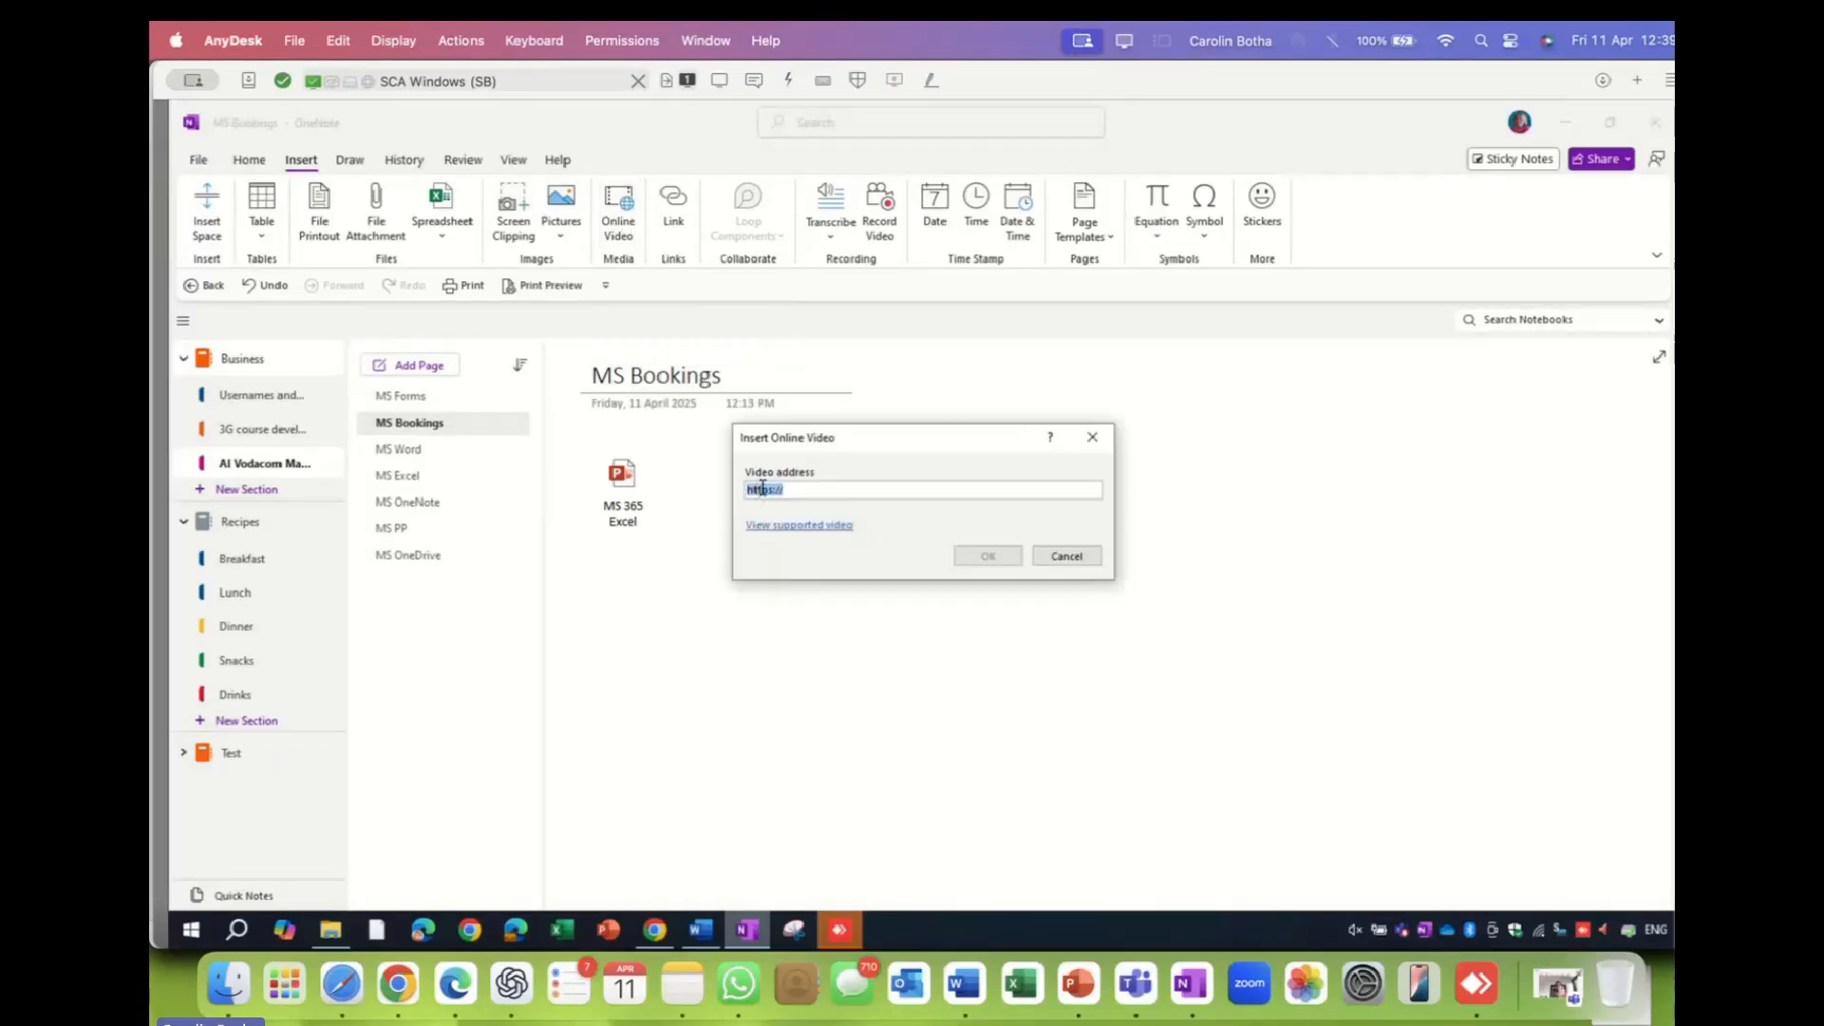
right_click(763, 488)
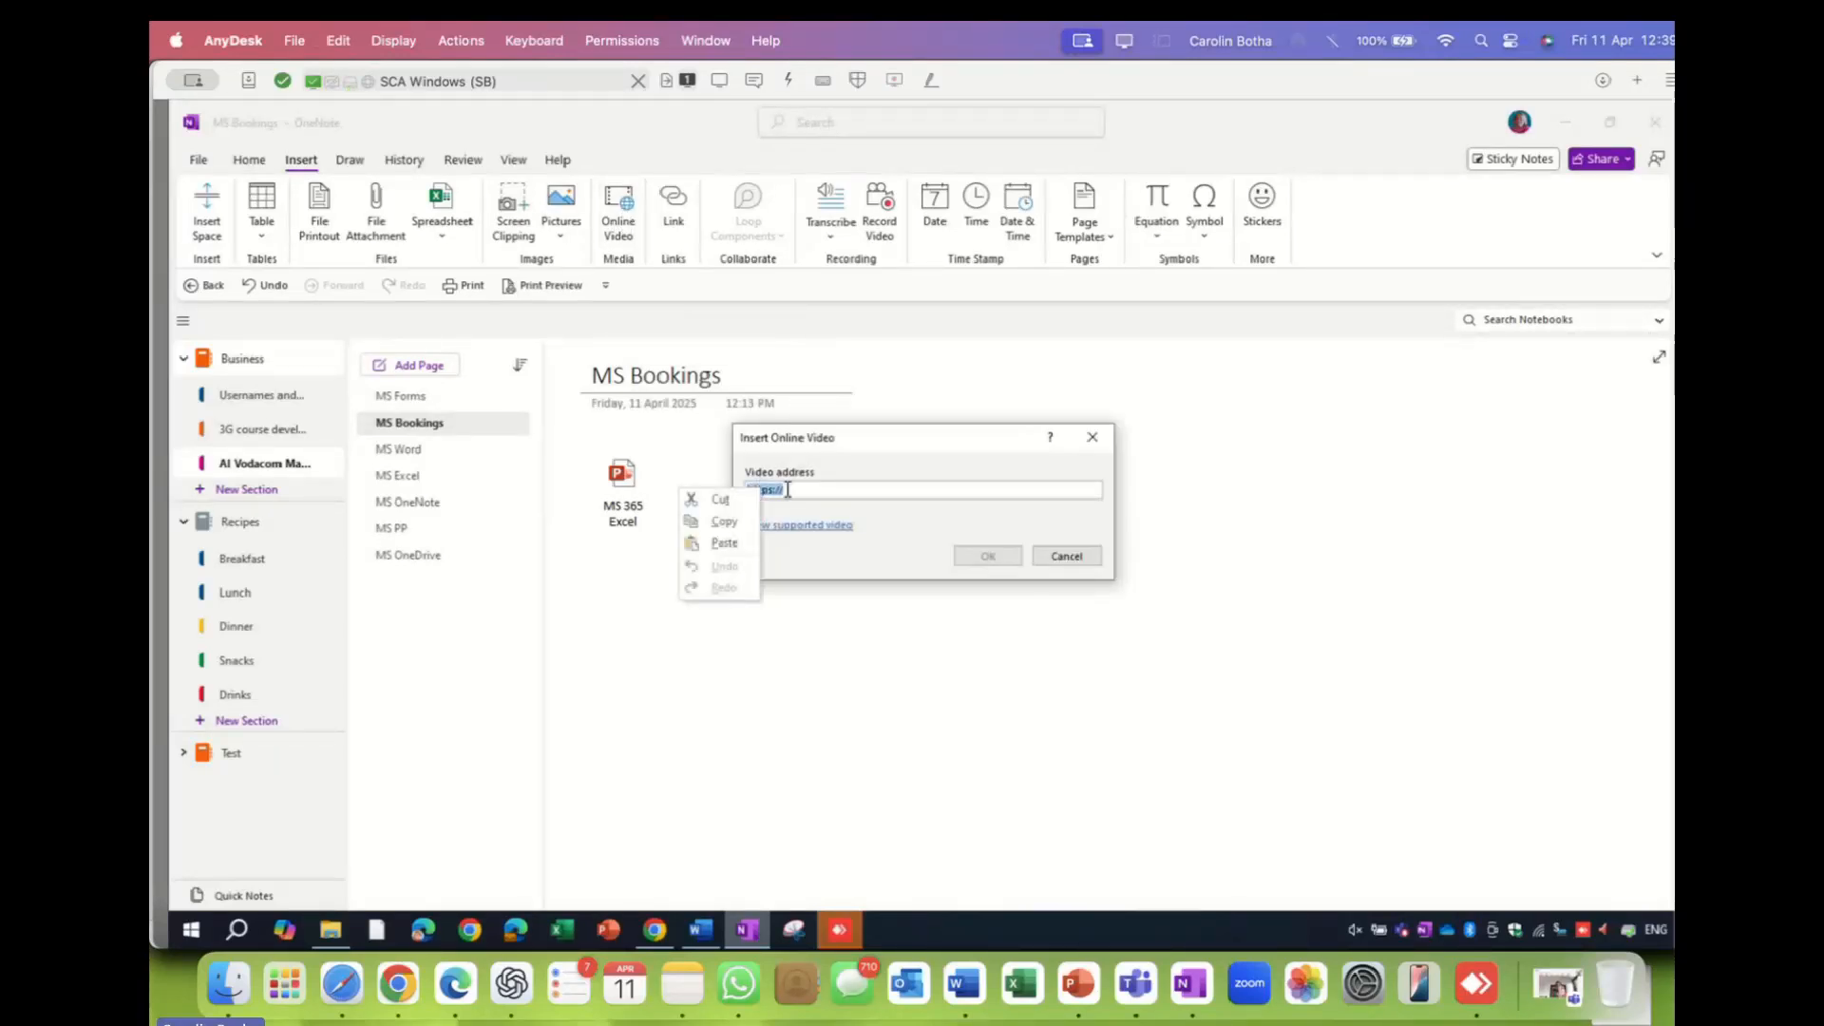
click(719, 549)
click(984, 558)
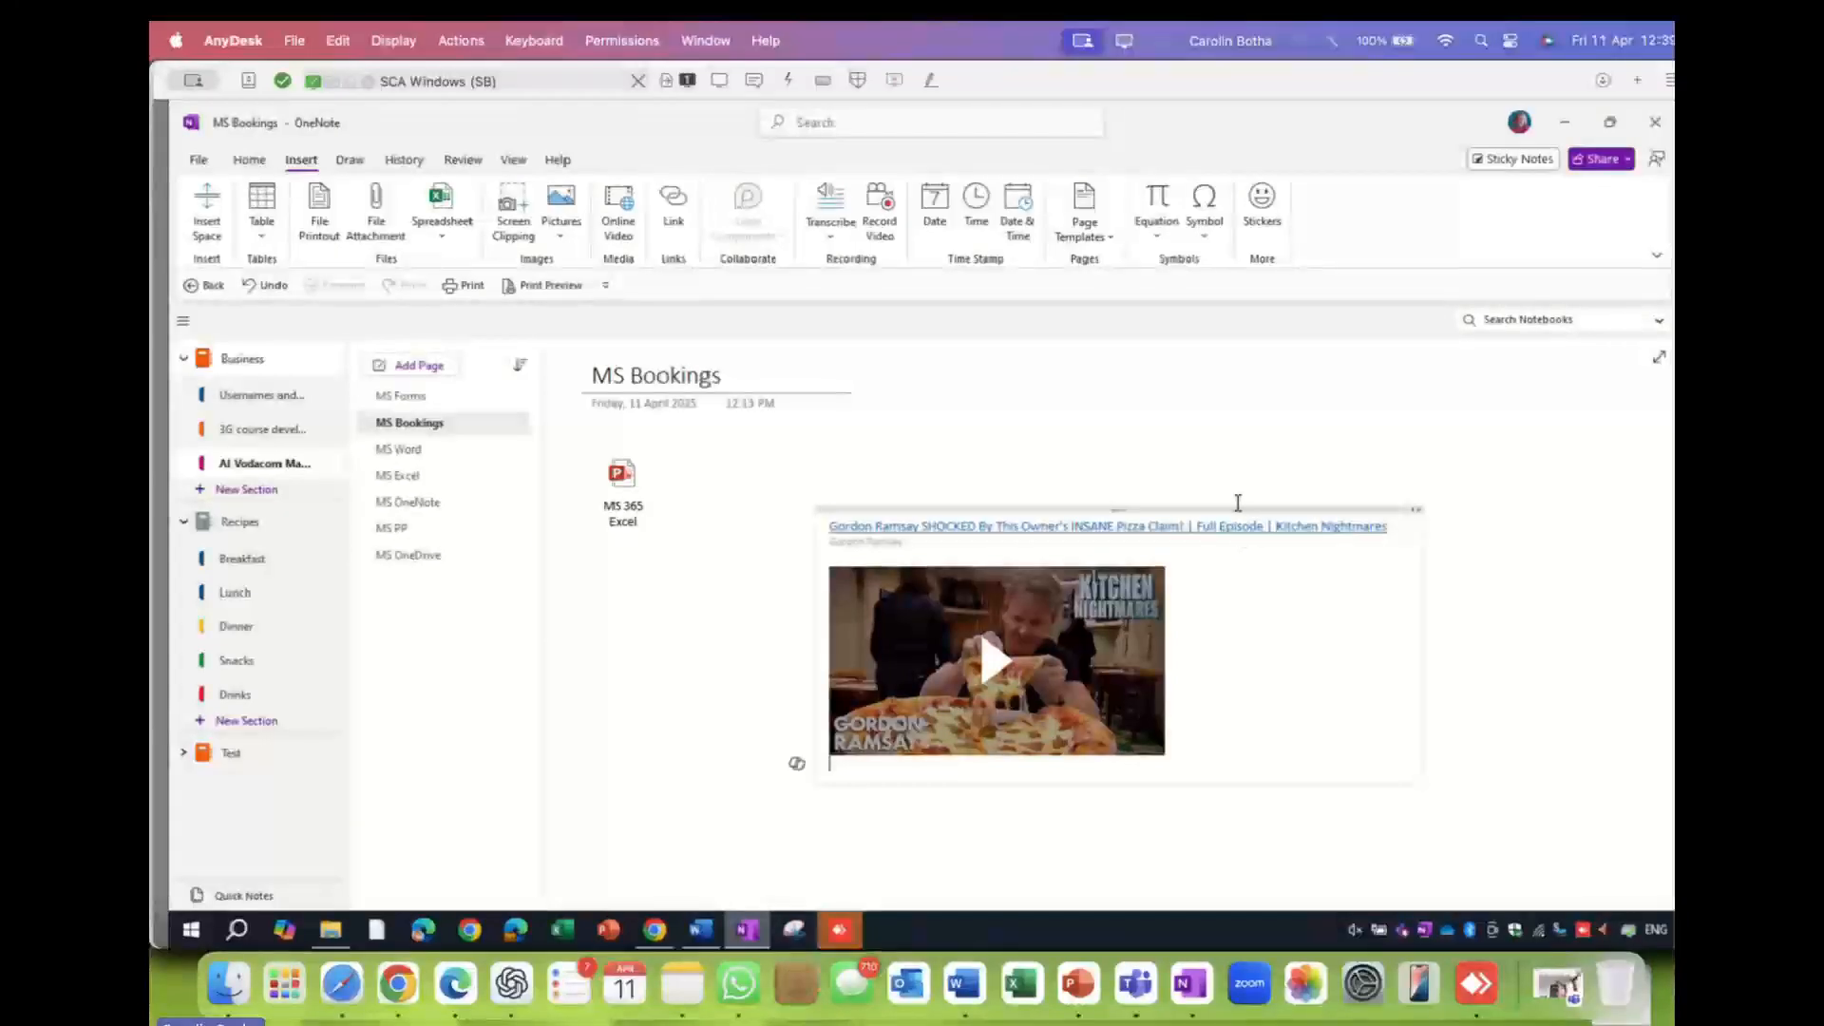
- Move the embedded video further left and lower, then start playing it
drag(1238, 502, 996, 553)
click(1066, 463)
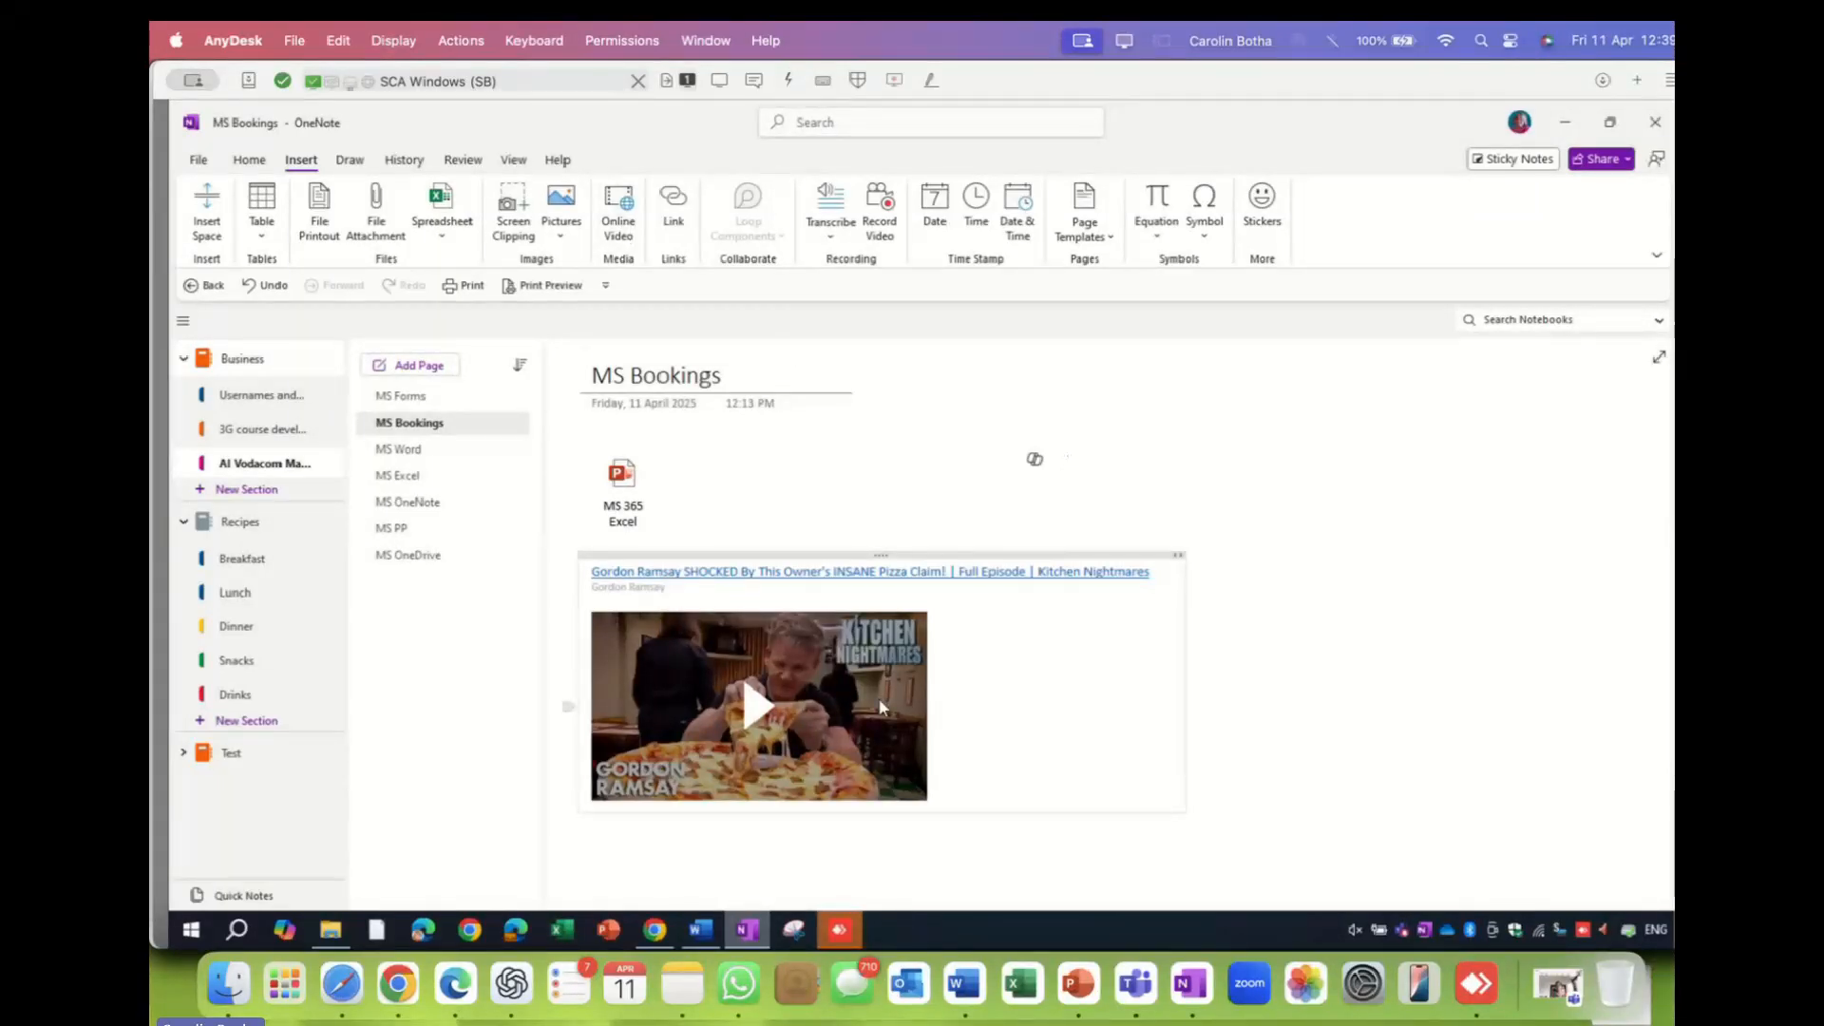
click(758, 708)
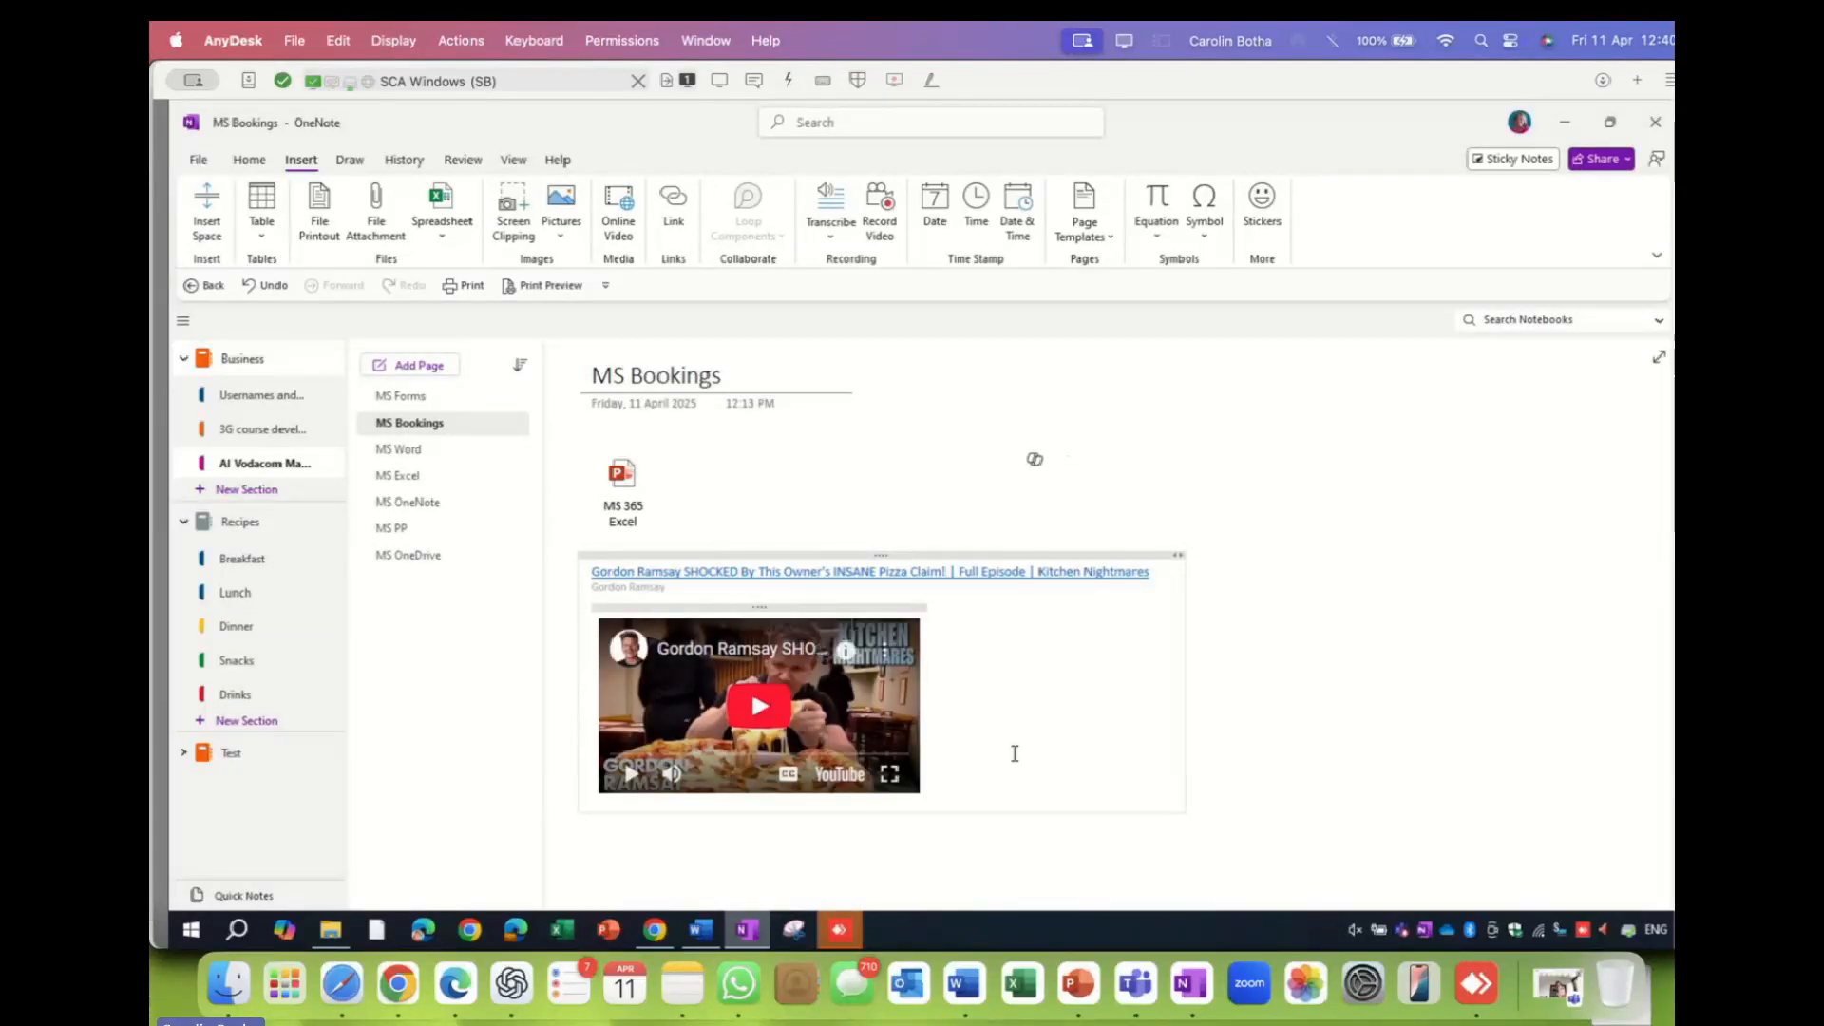
- Open the embedded video on YouTube, close both YouTube tabs, and return to OneNote
click(836, 779)
click(836, 778)
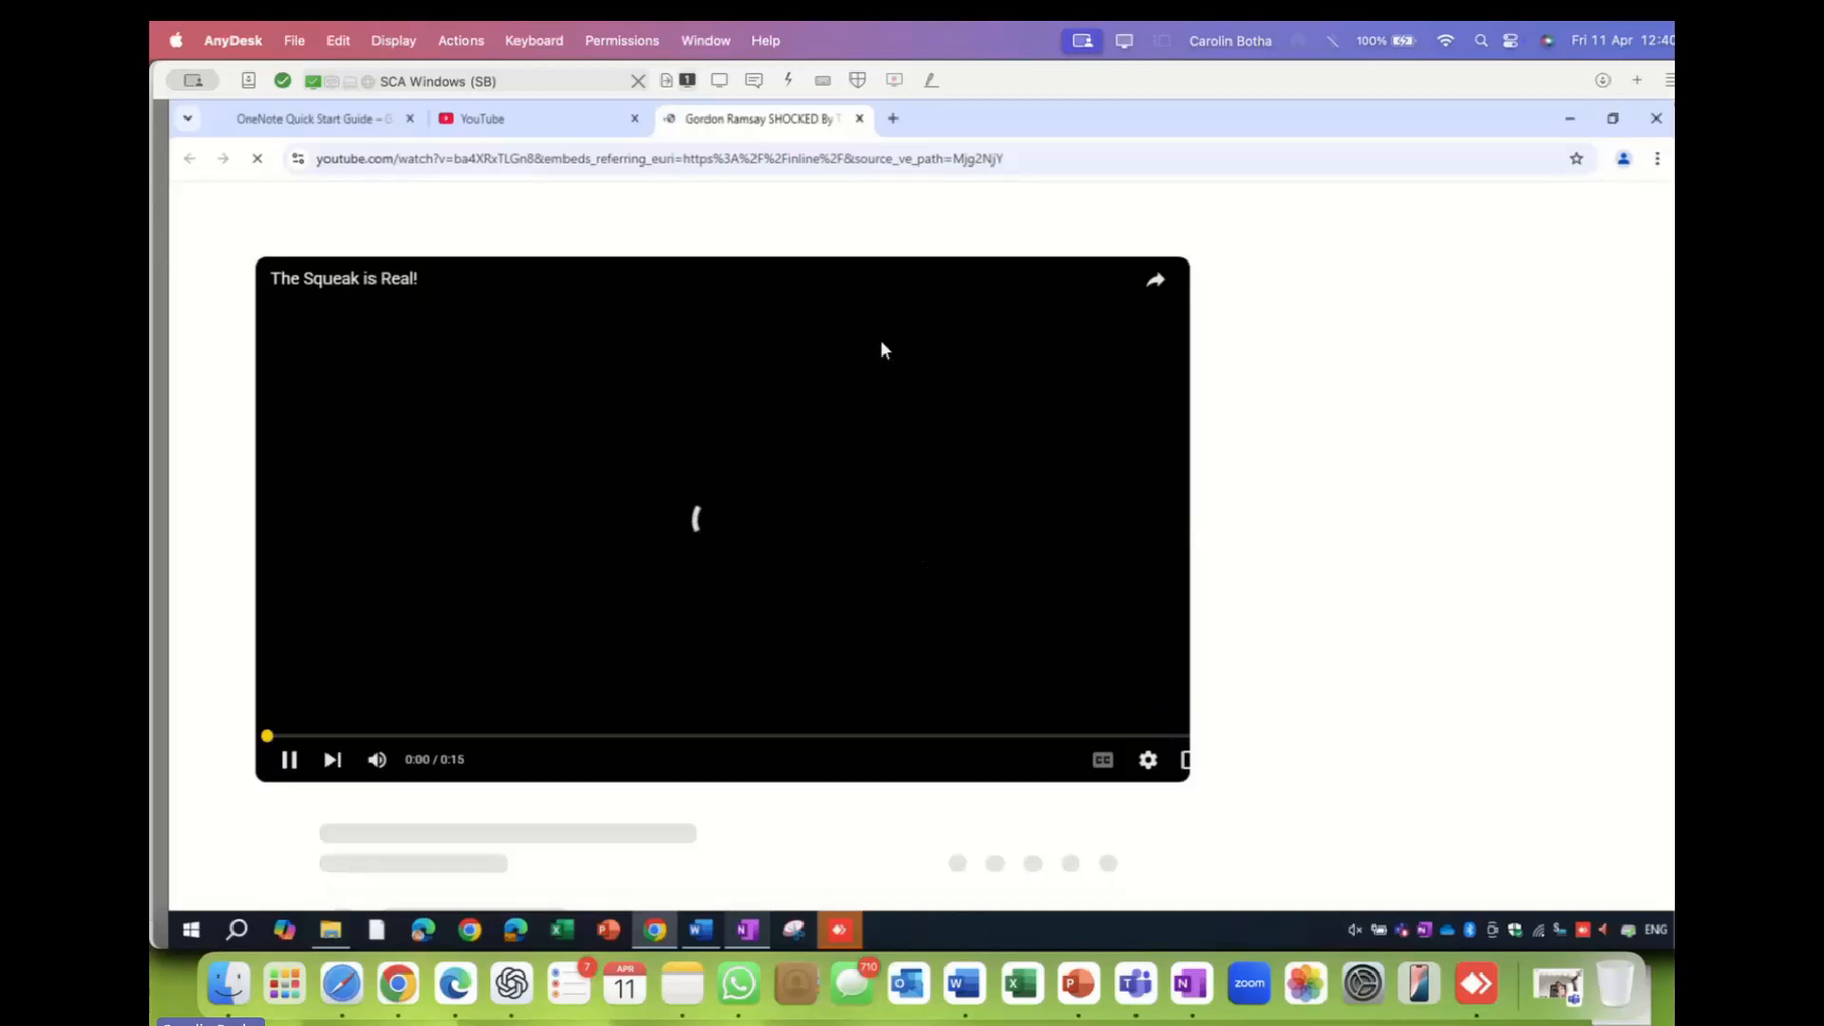
click(860, 120)
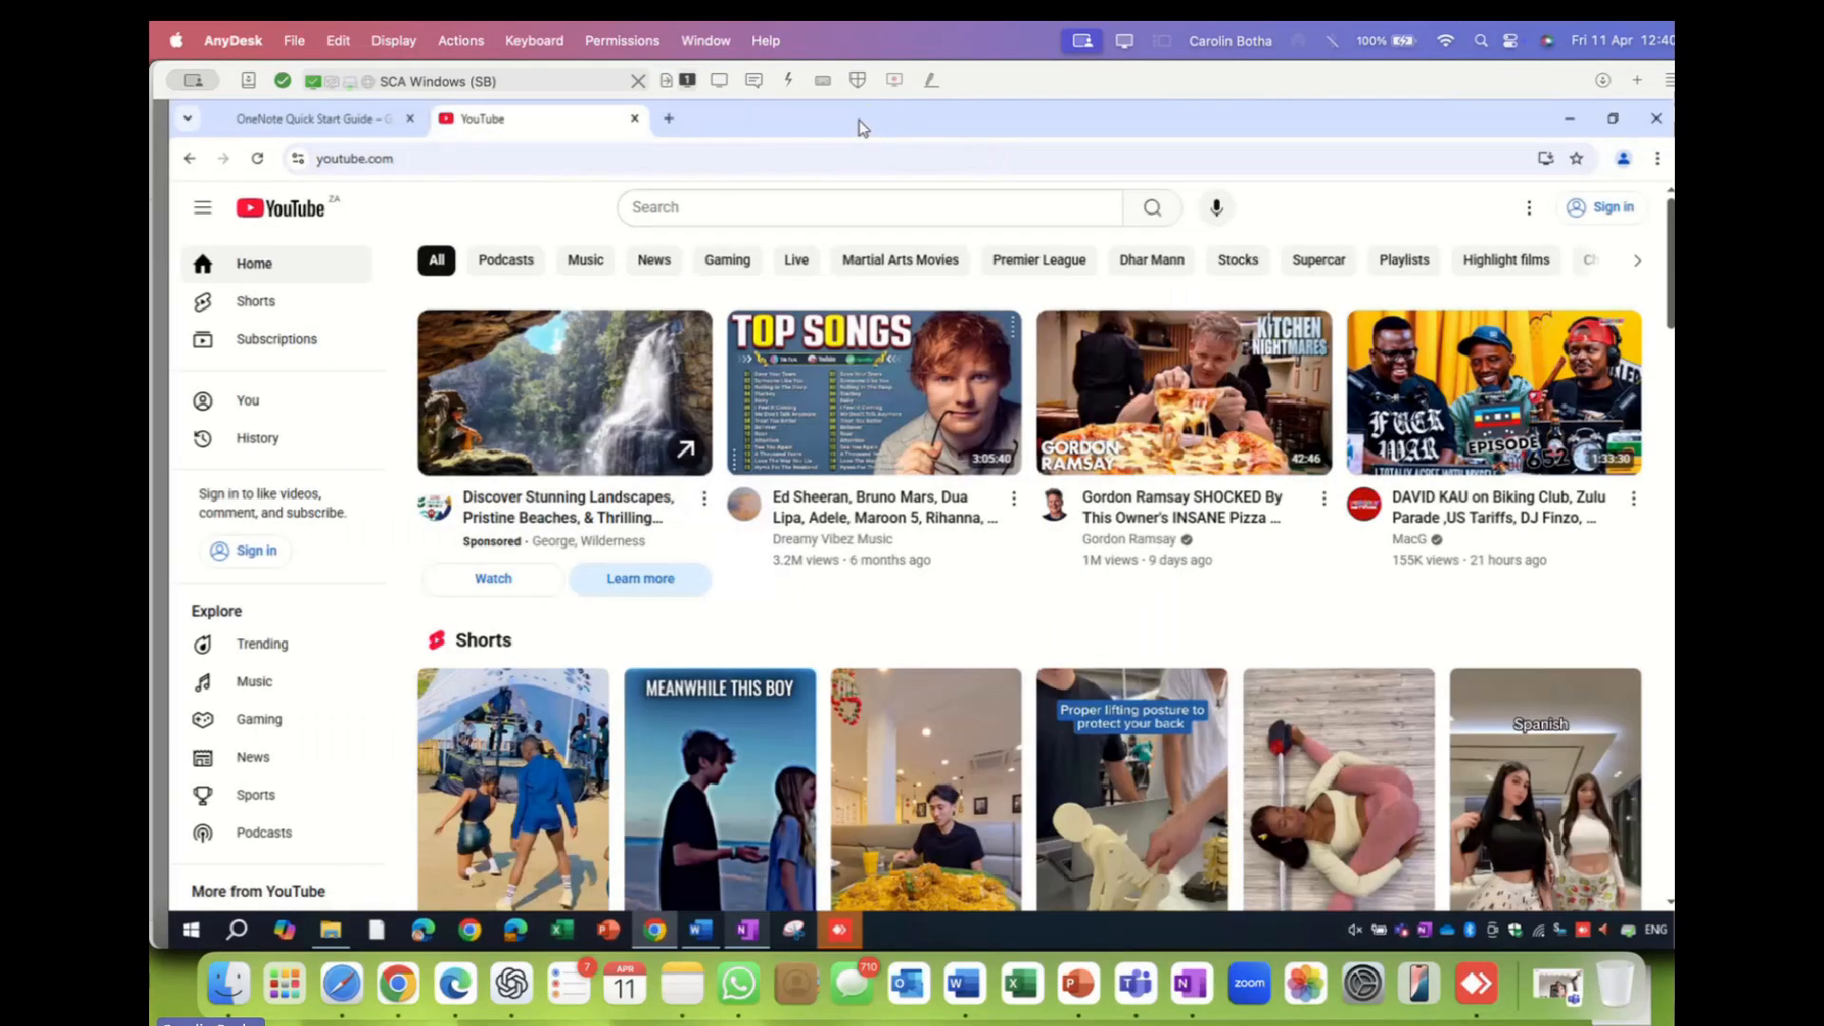
click(634, 120)
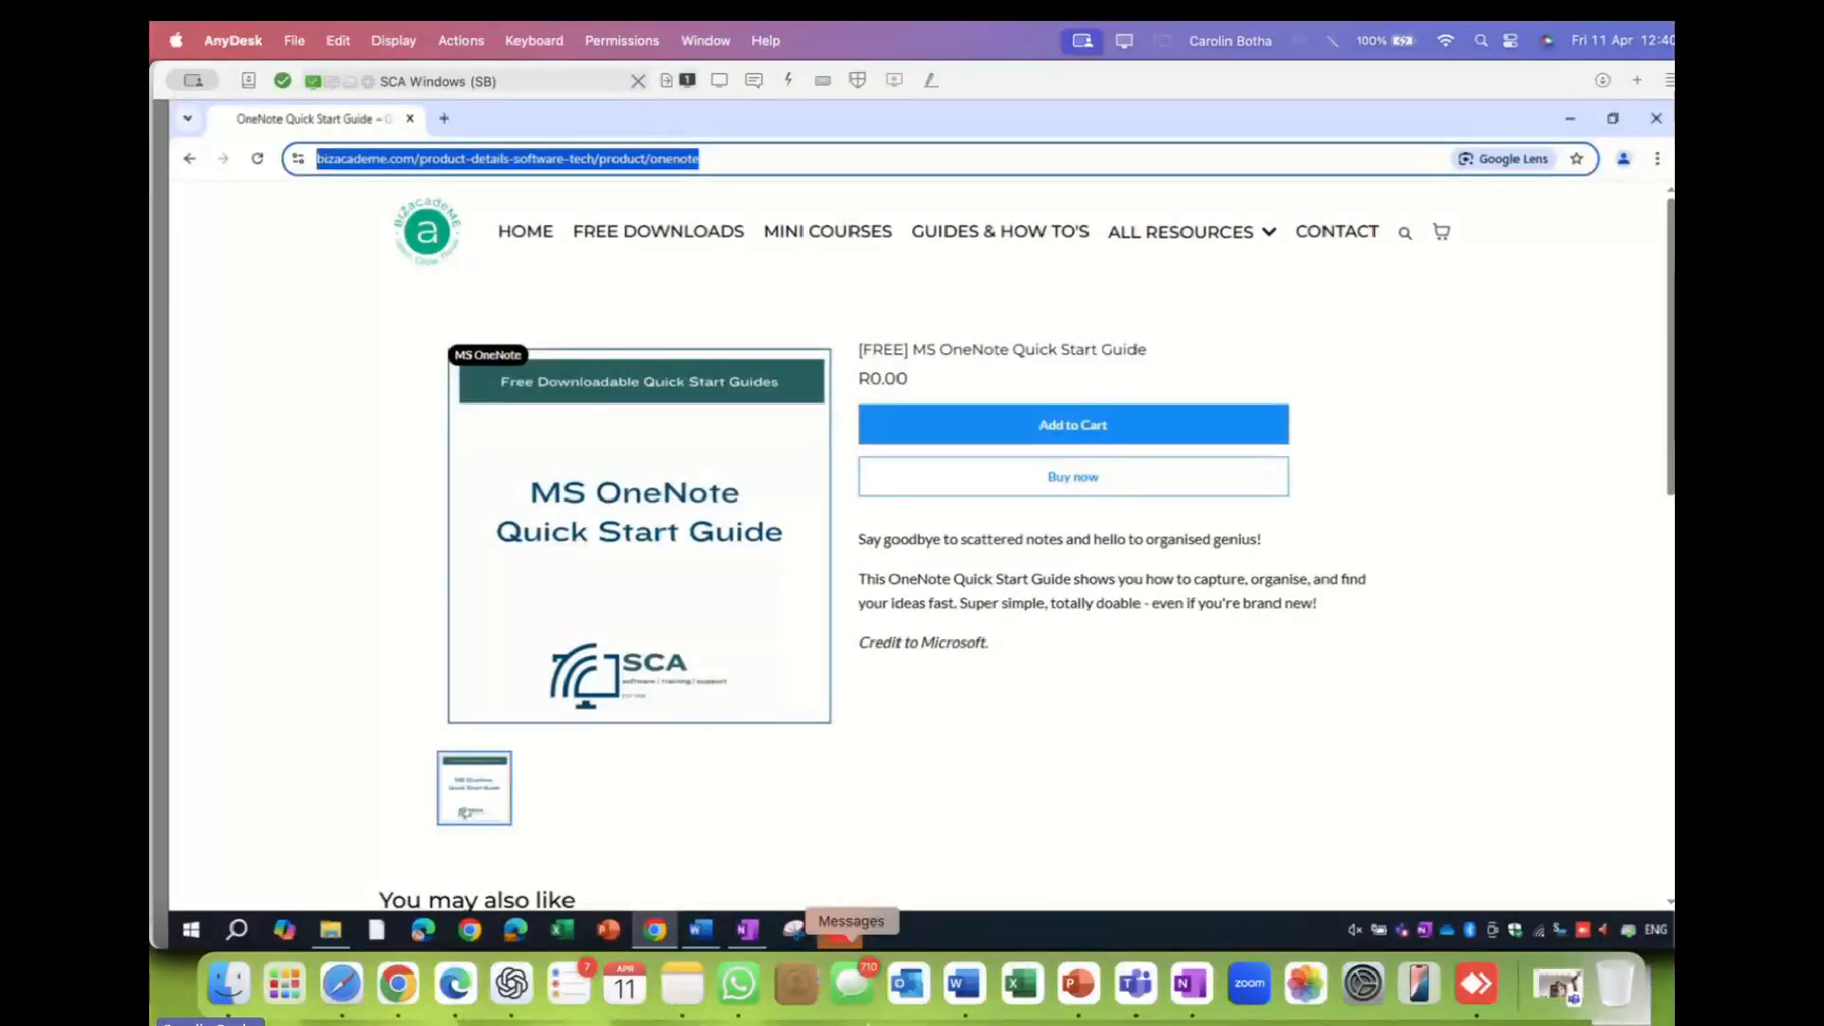
click(746, 930)
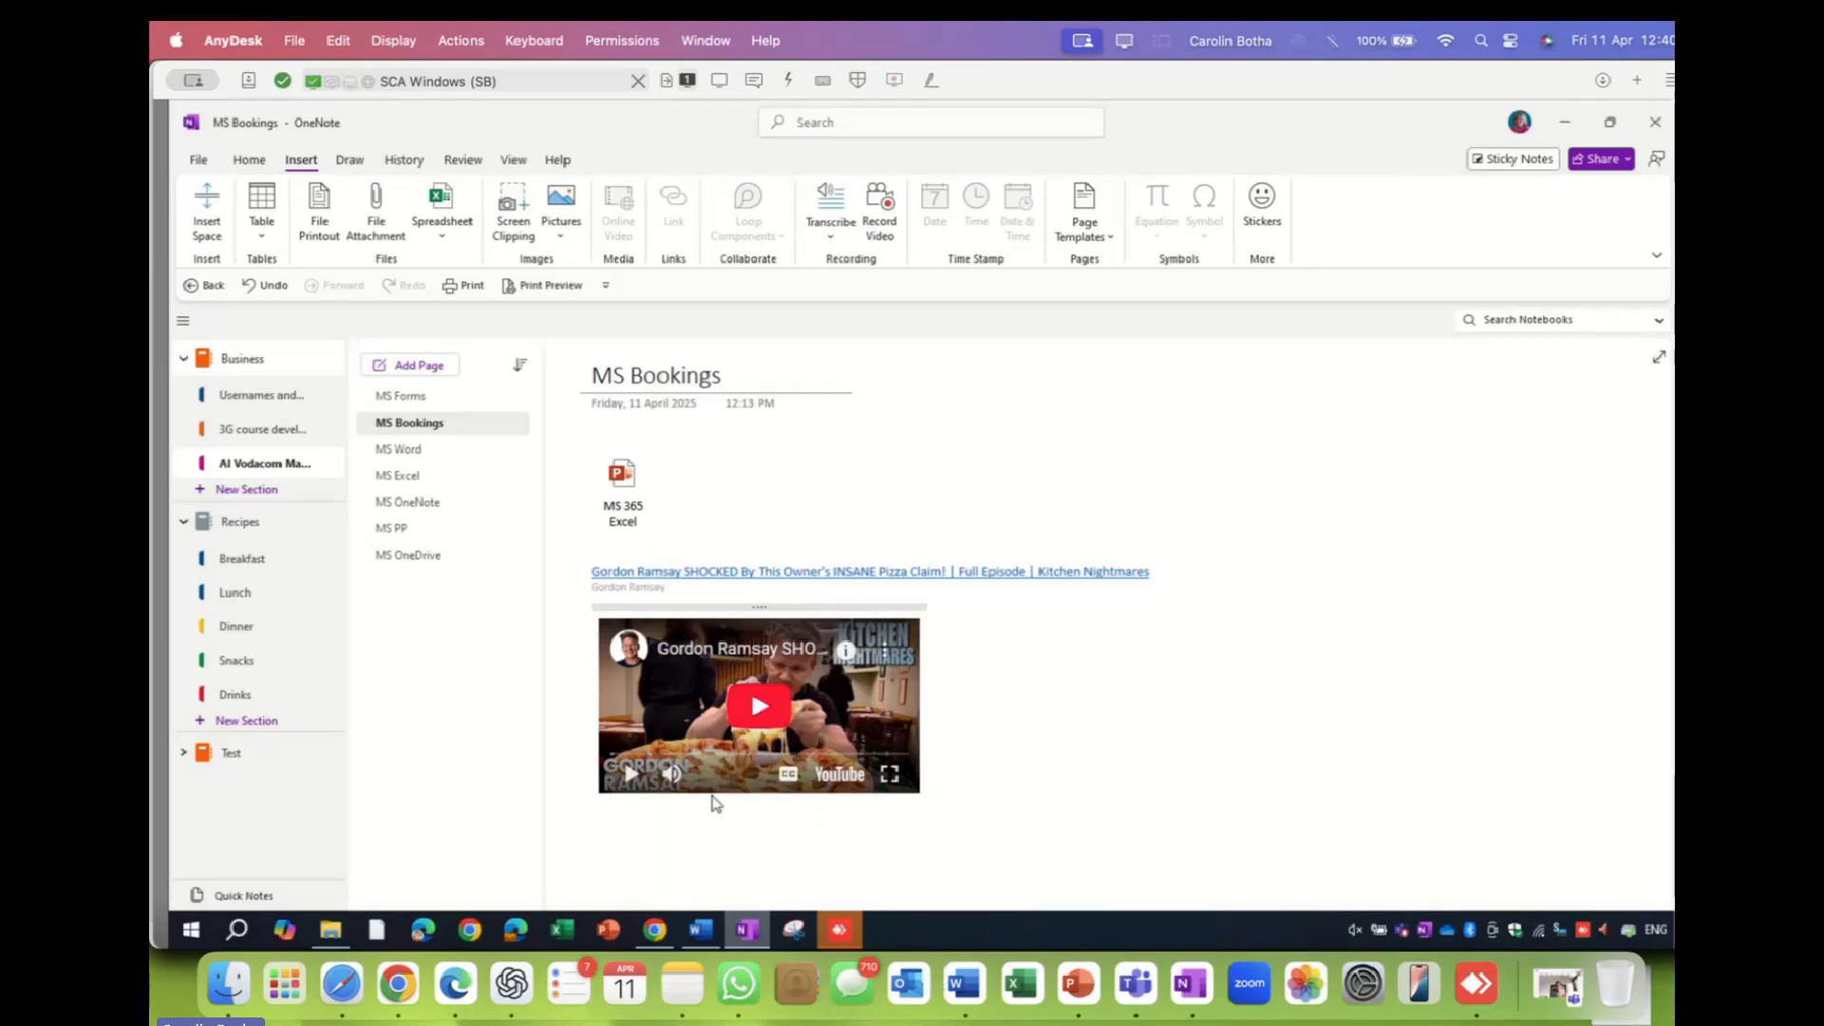
- Place the cursor below the embedded Gordon Ramsay video to start a new note
click(676, 832)
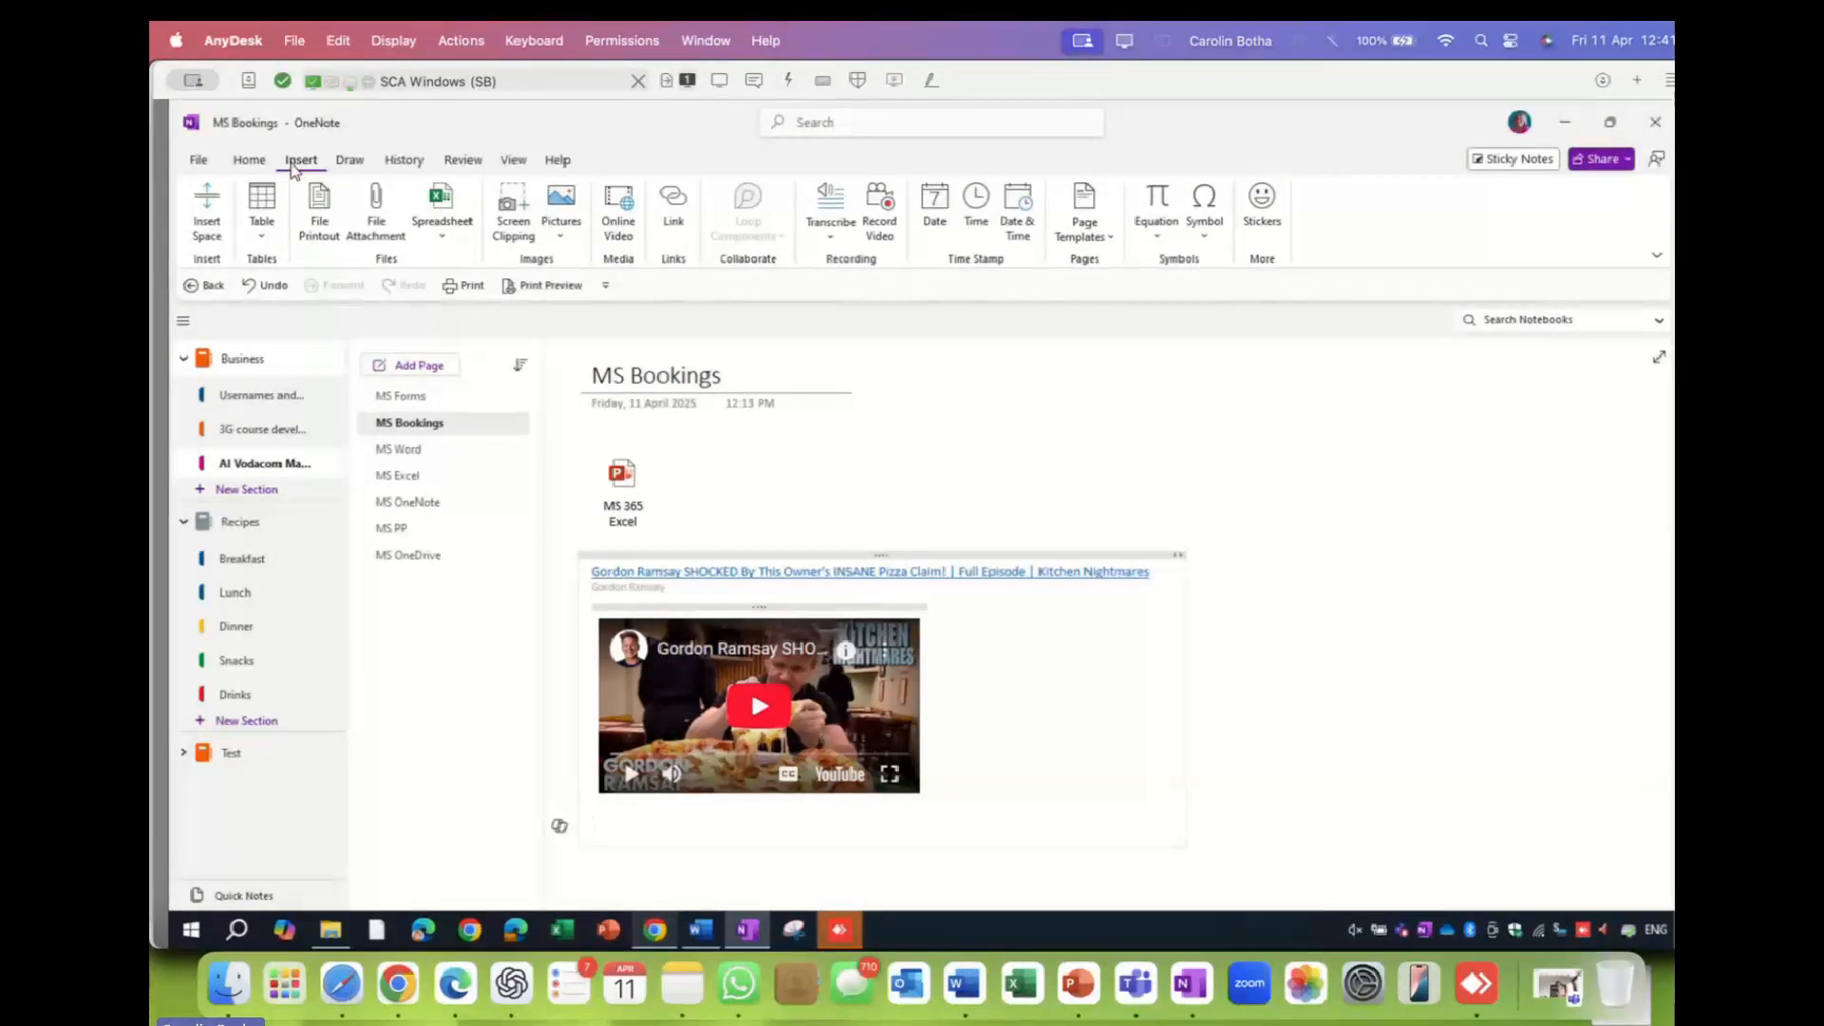
- Browse the Draw and Review ribbon features, ending on the View options
click(349, 161)
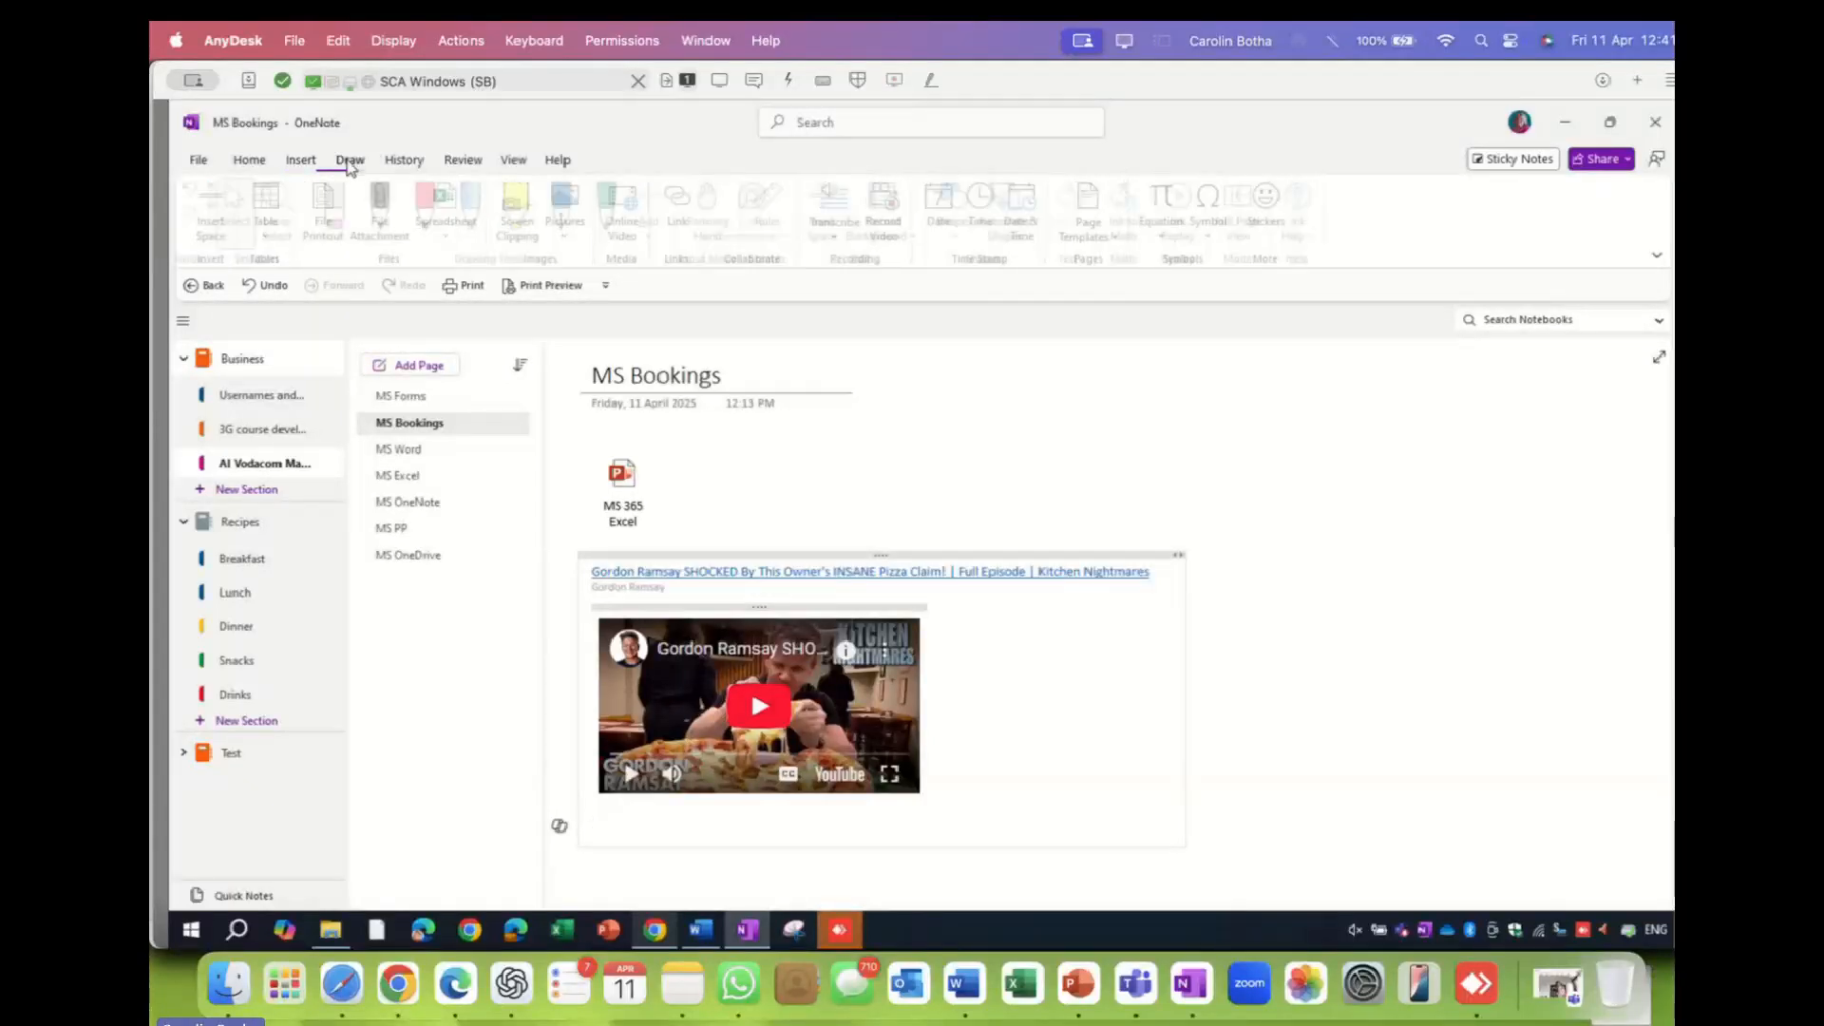
click(463, 163)
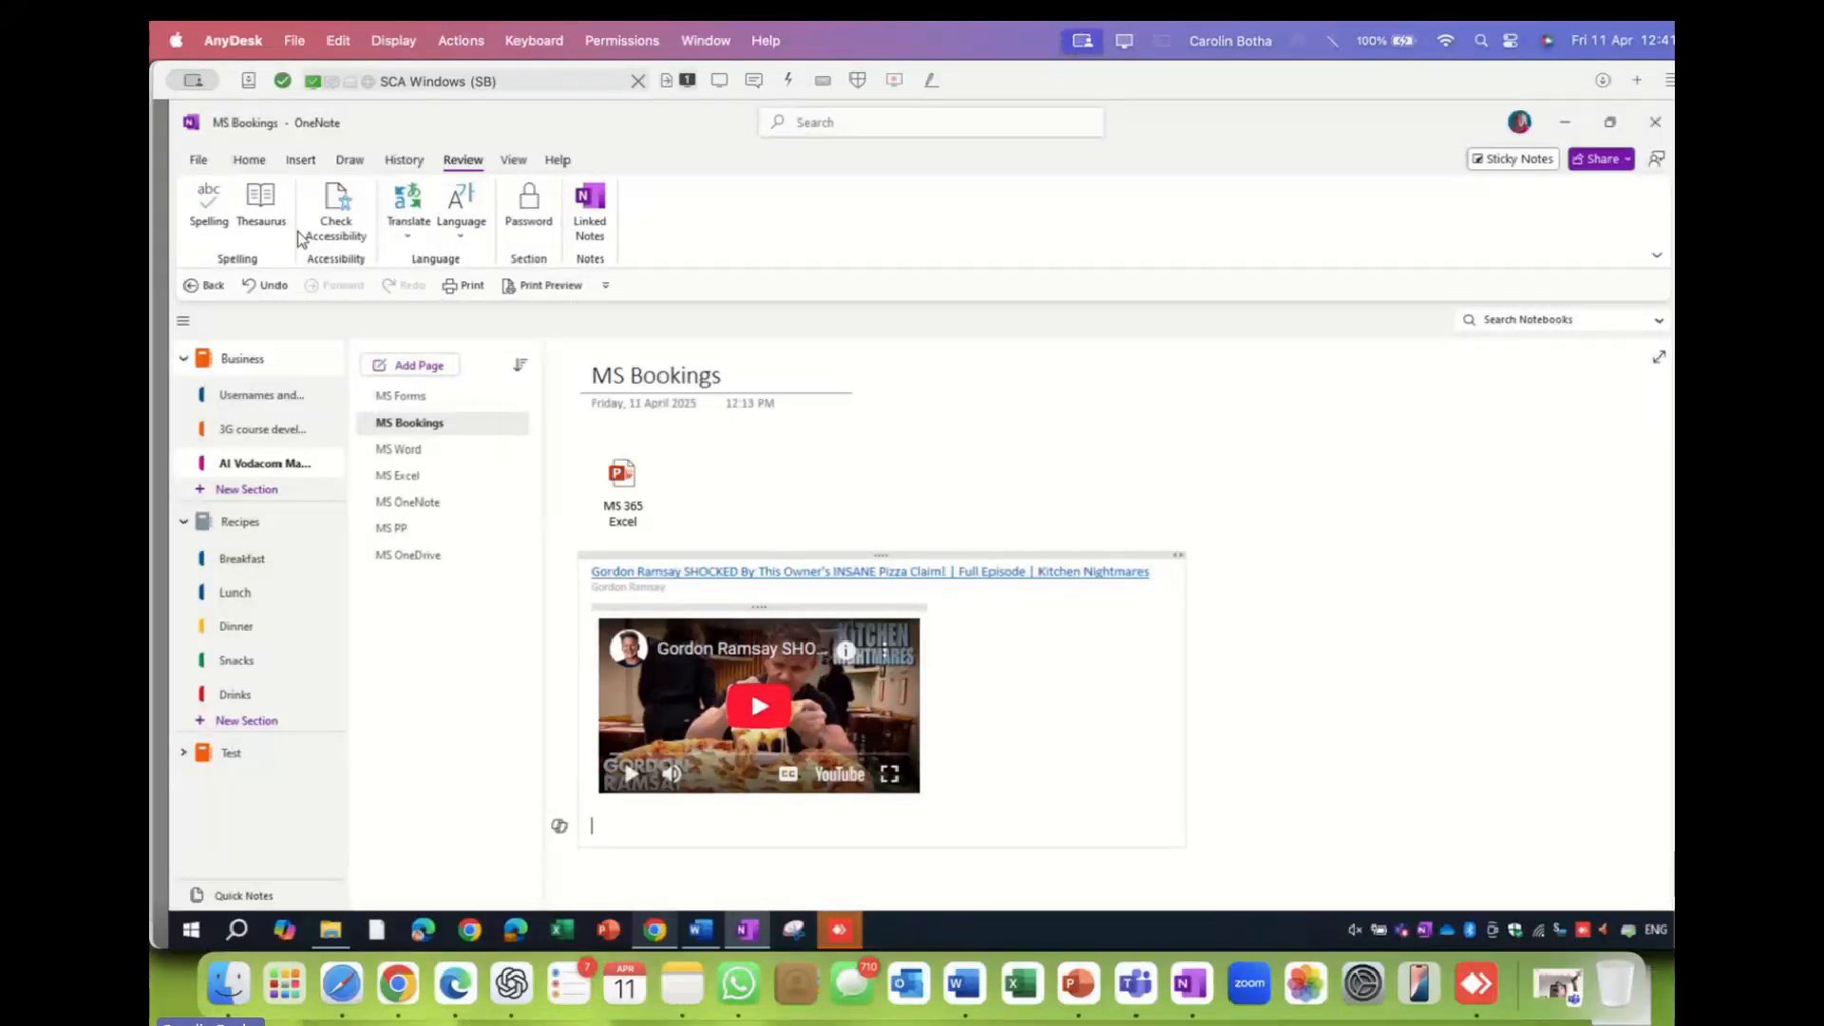
click(513, 162)
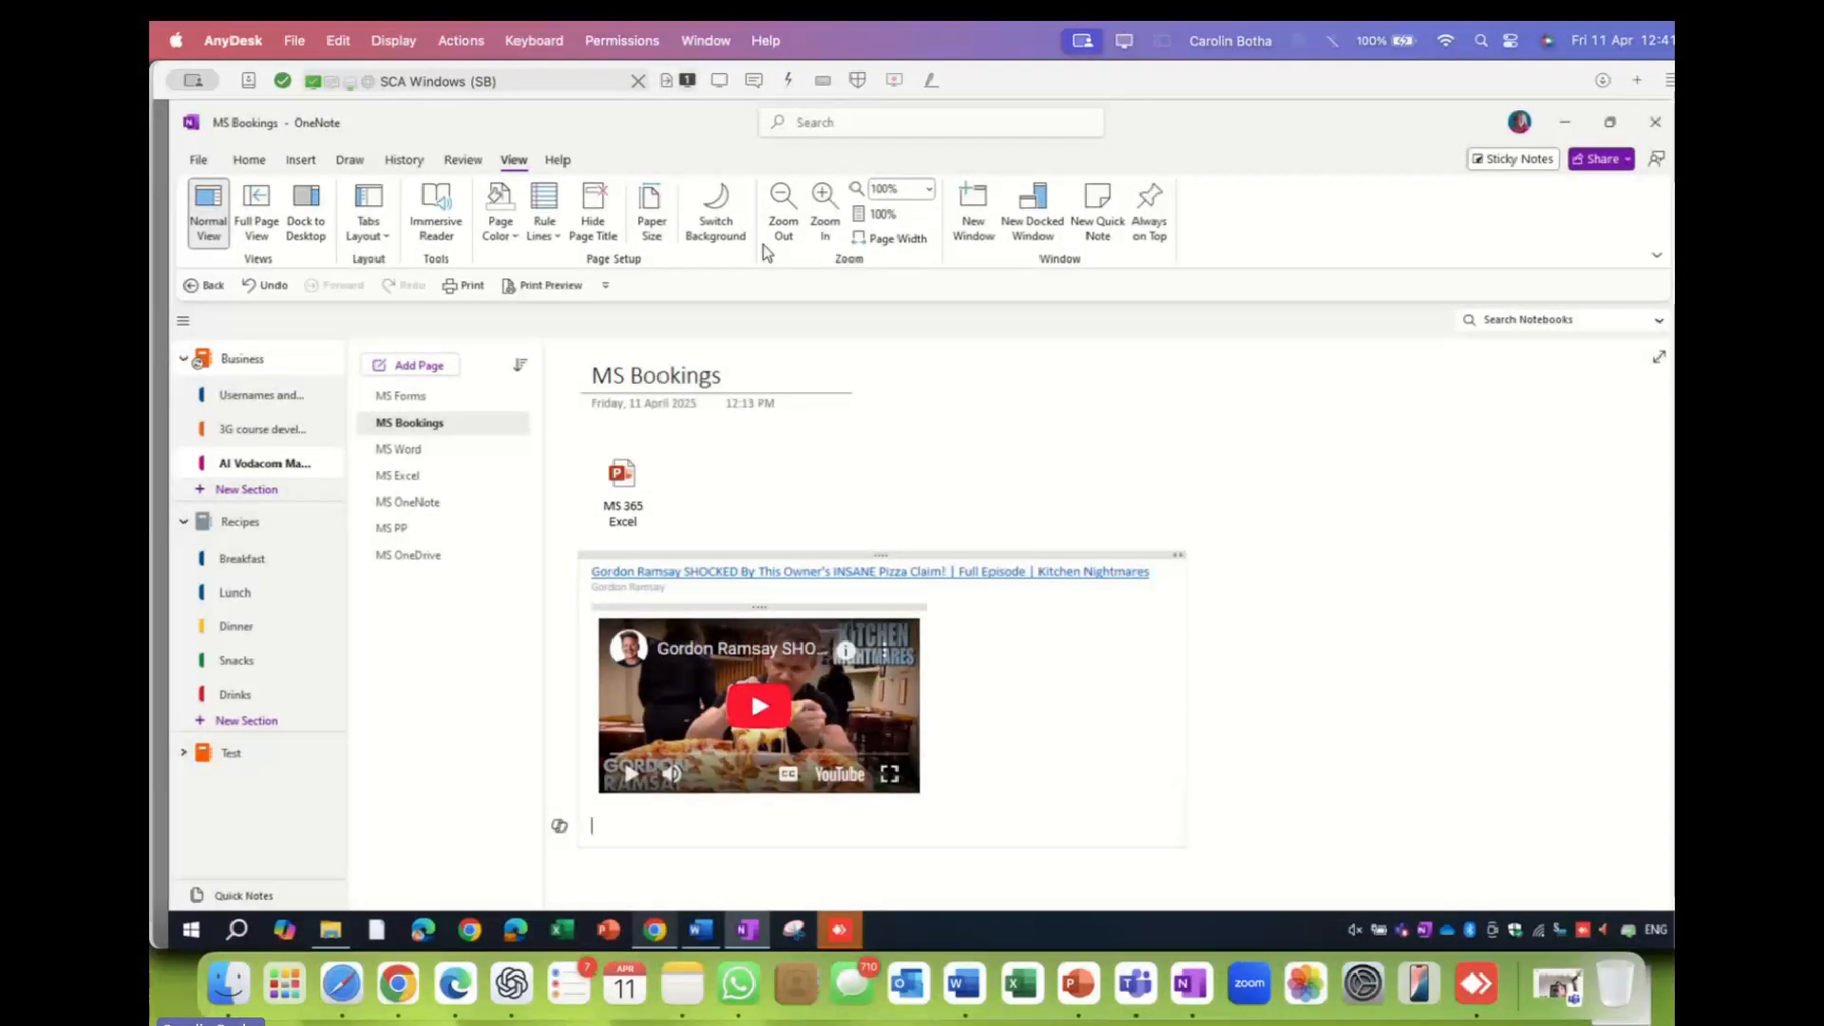
- Zoom the MS Bookings page in and out several times, settling at 125%
click(825, 199)
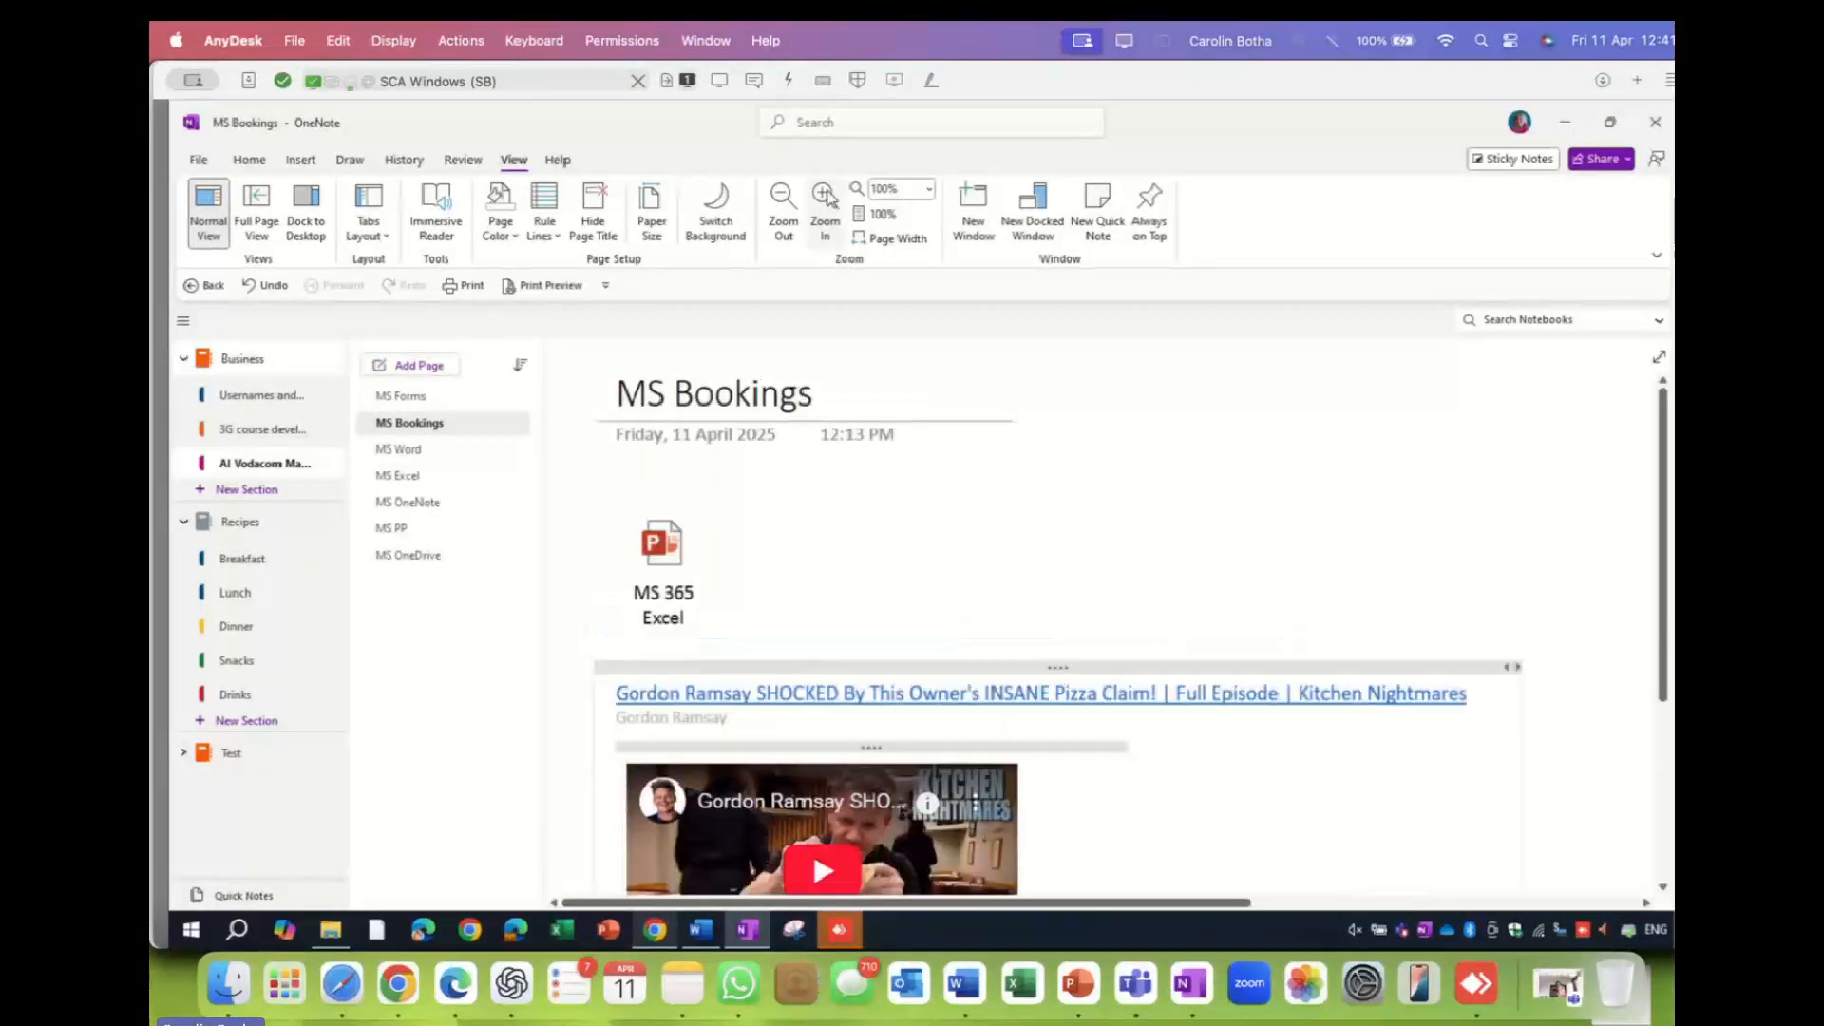
click(785, 205)
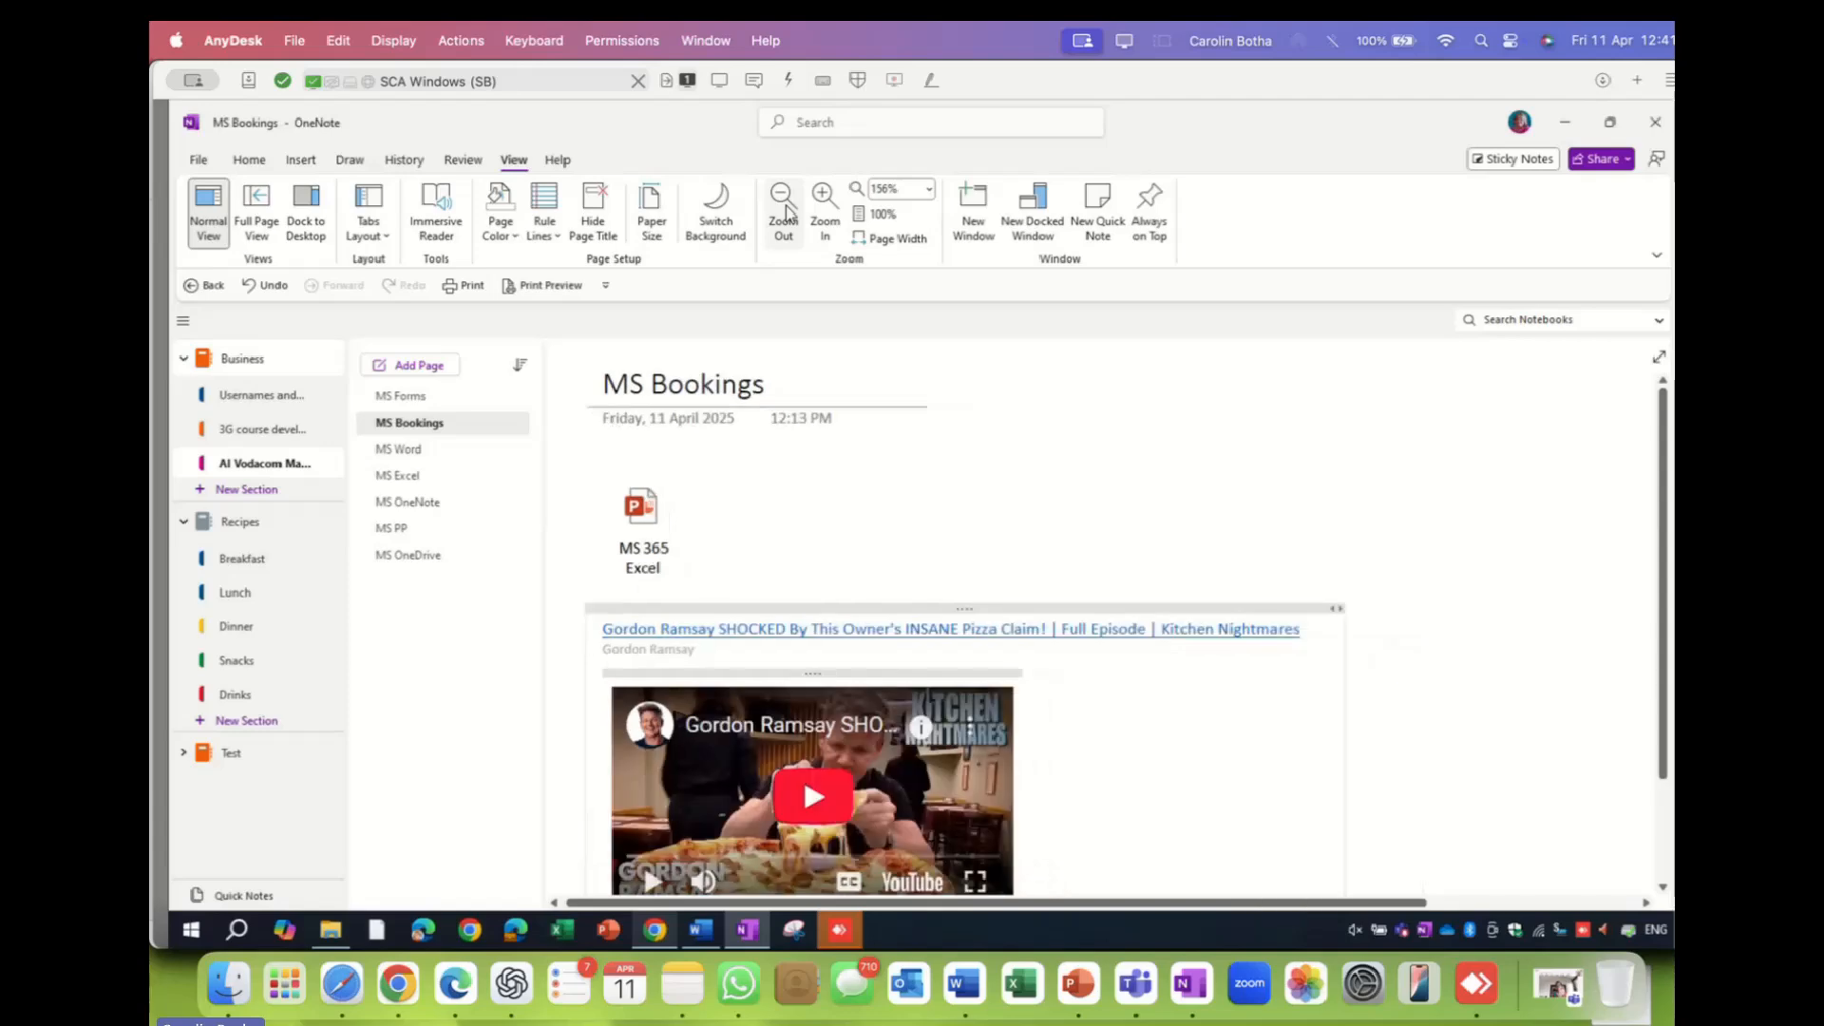
click(823, 199)
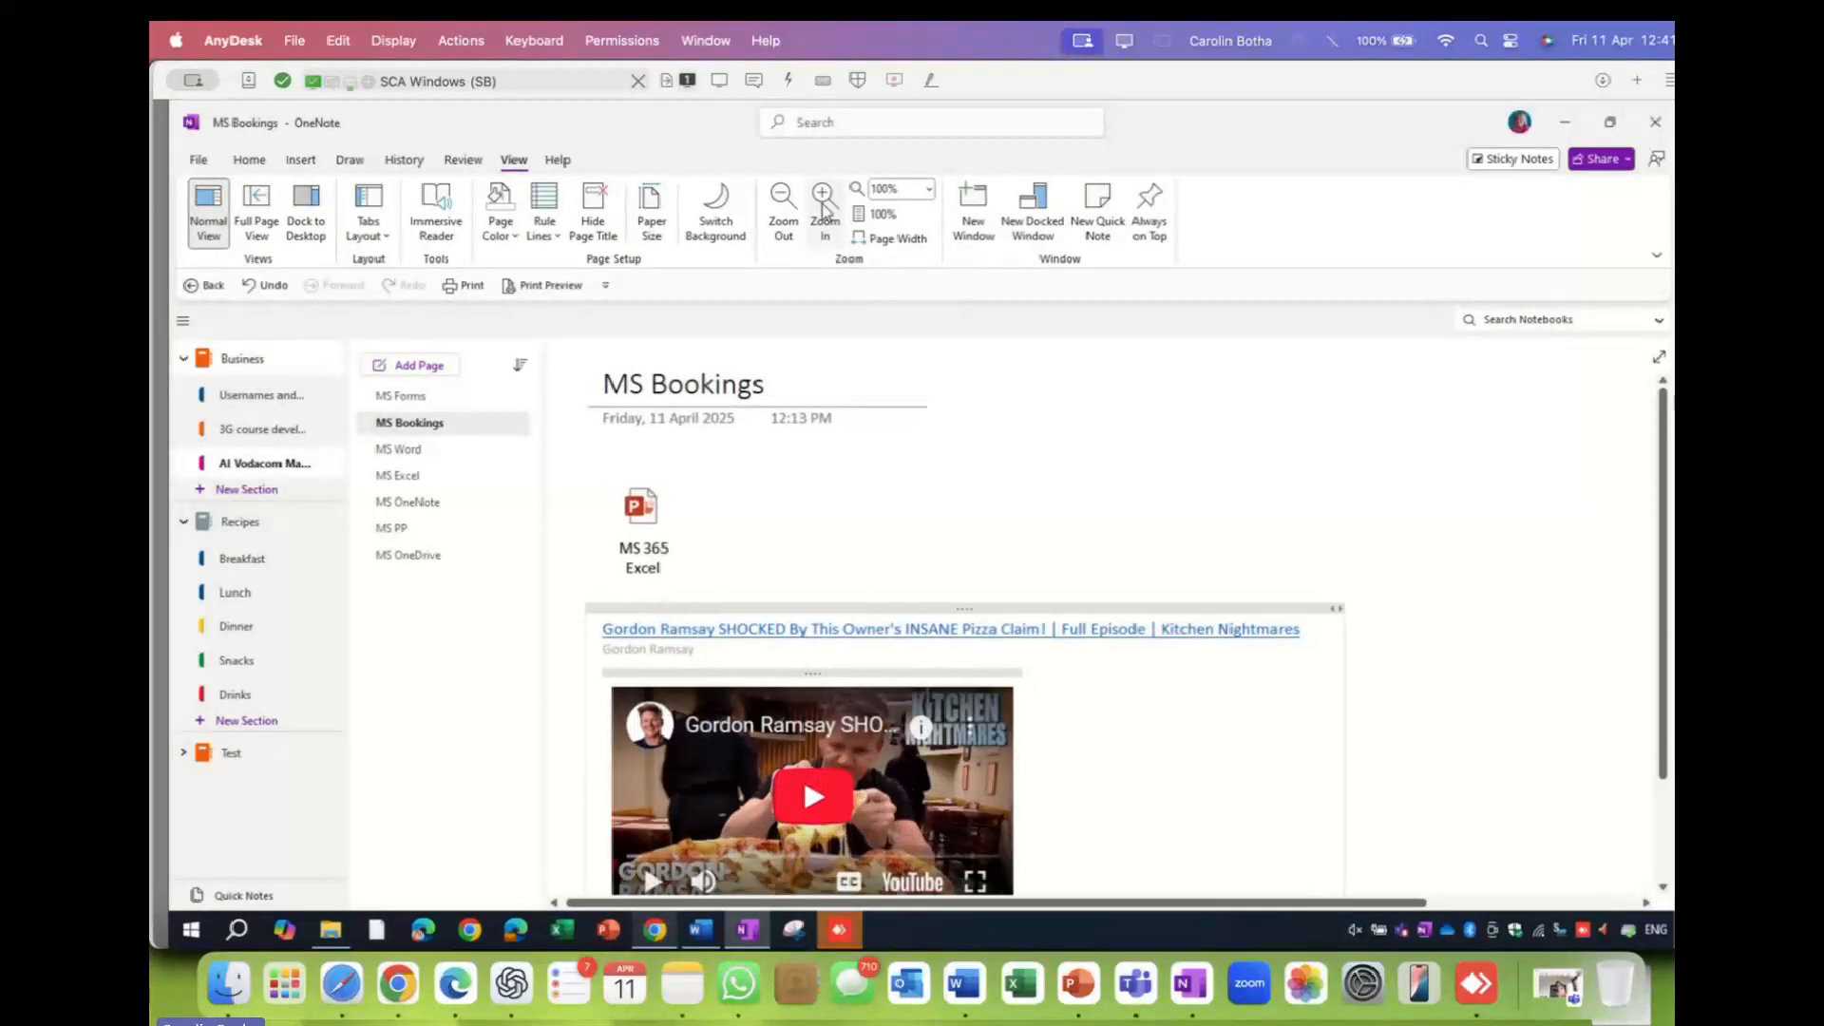
click(824, 200)
click(823, 199)
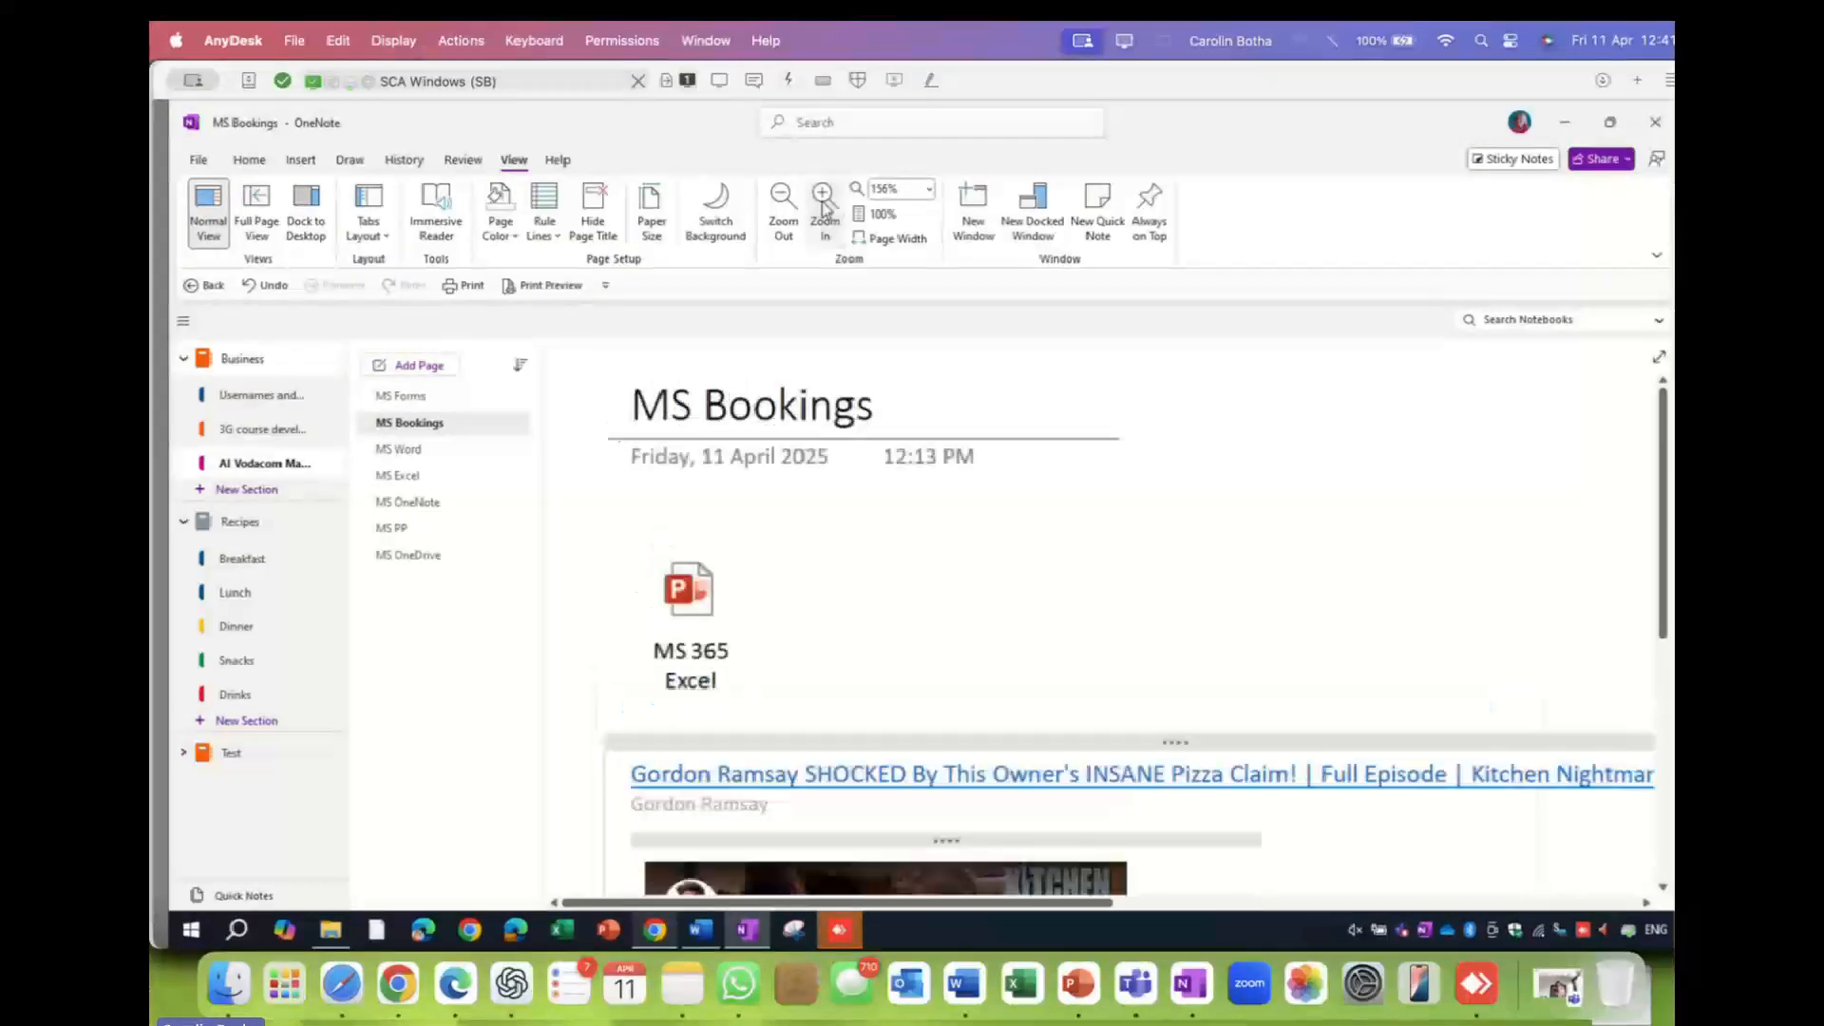
click(783, 201)
click(784, 201)
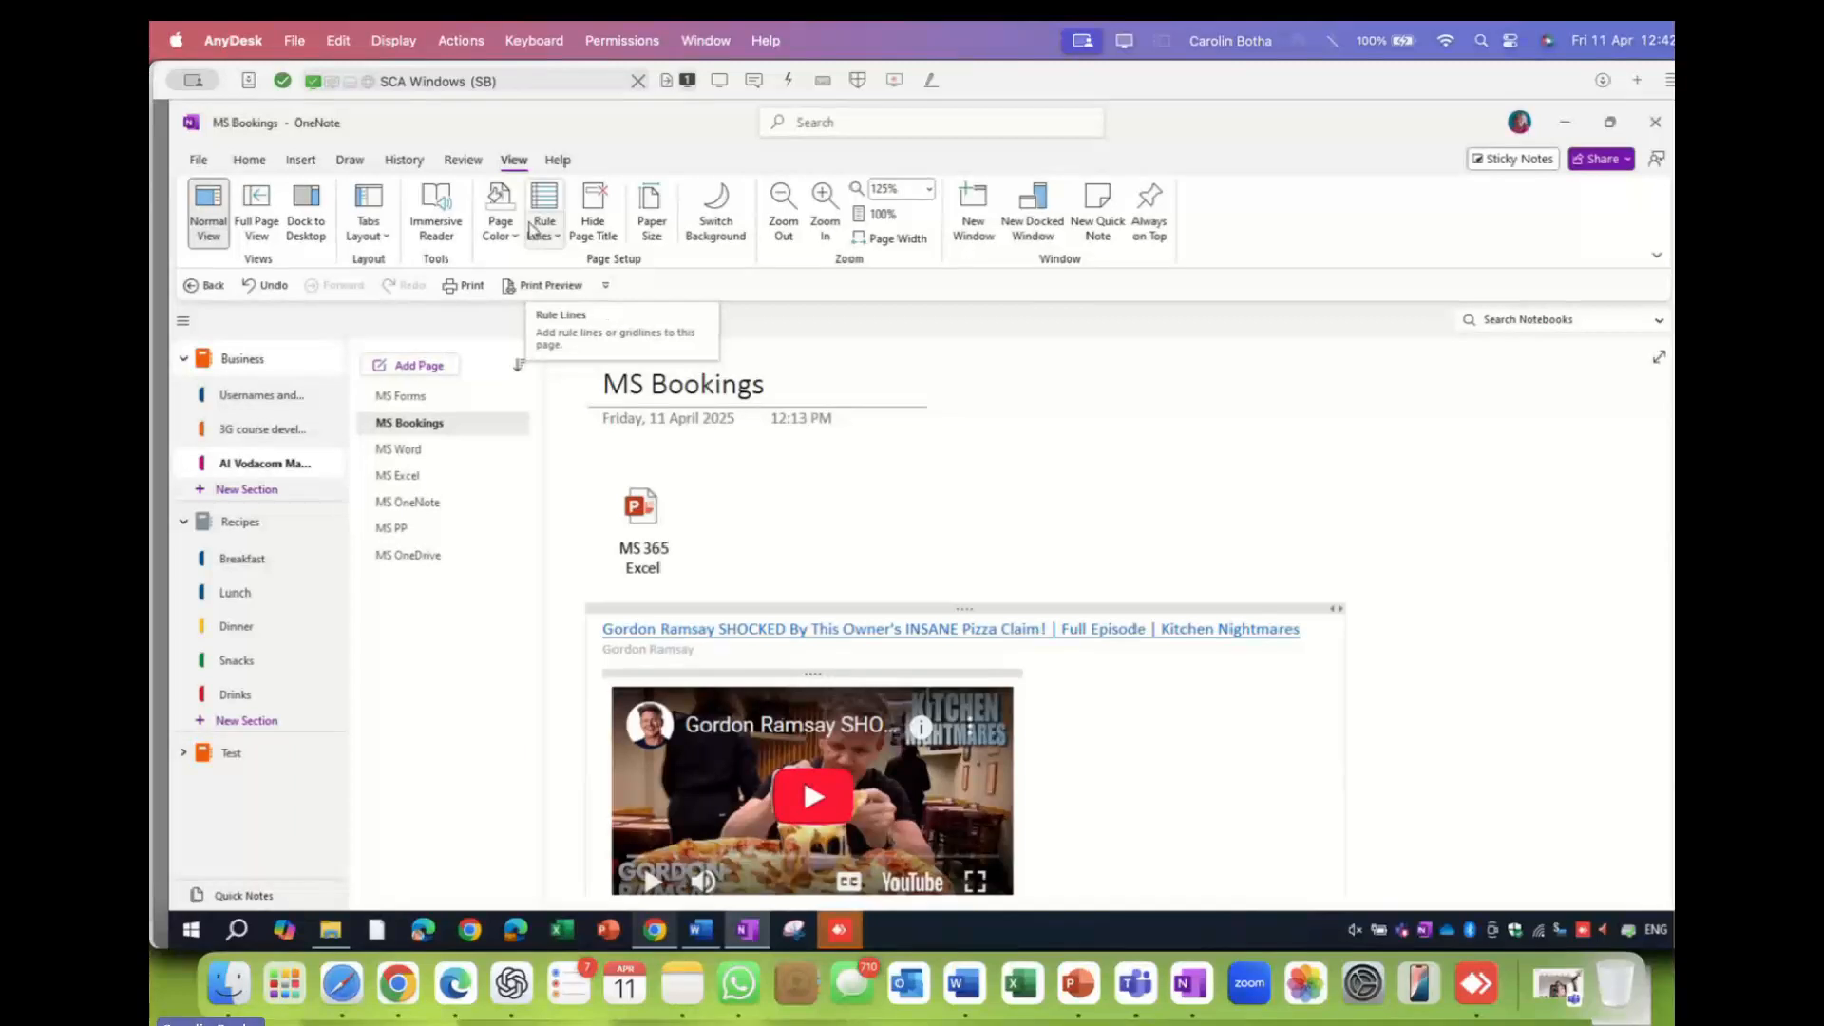
- Set the MS Bookings page colour to light pink
click(510, 245)
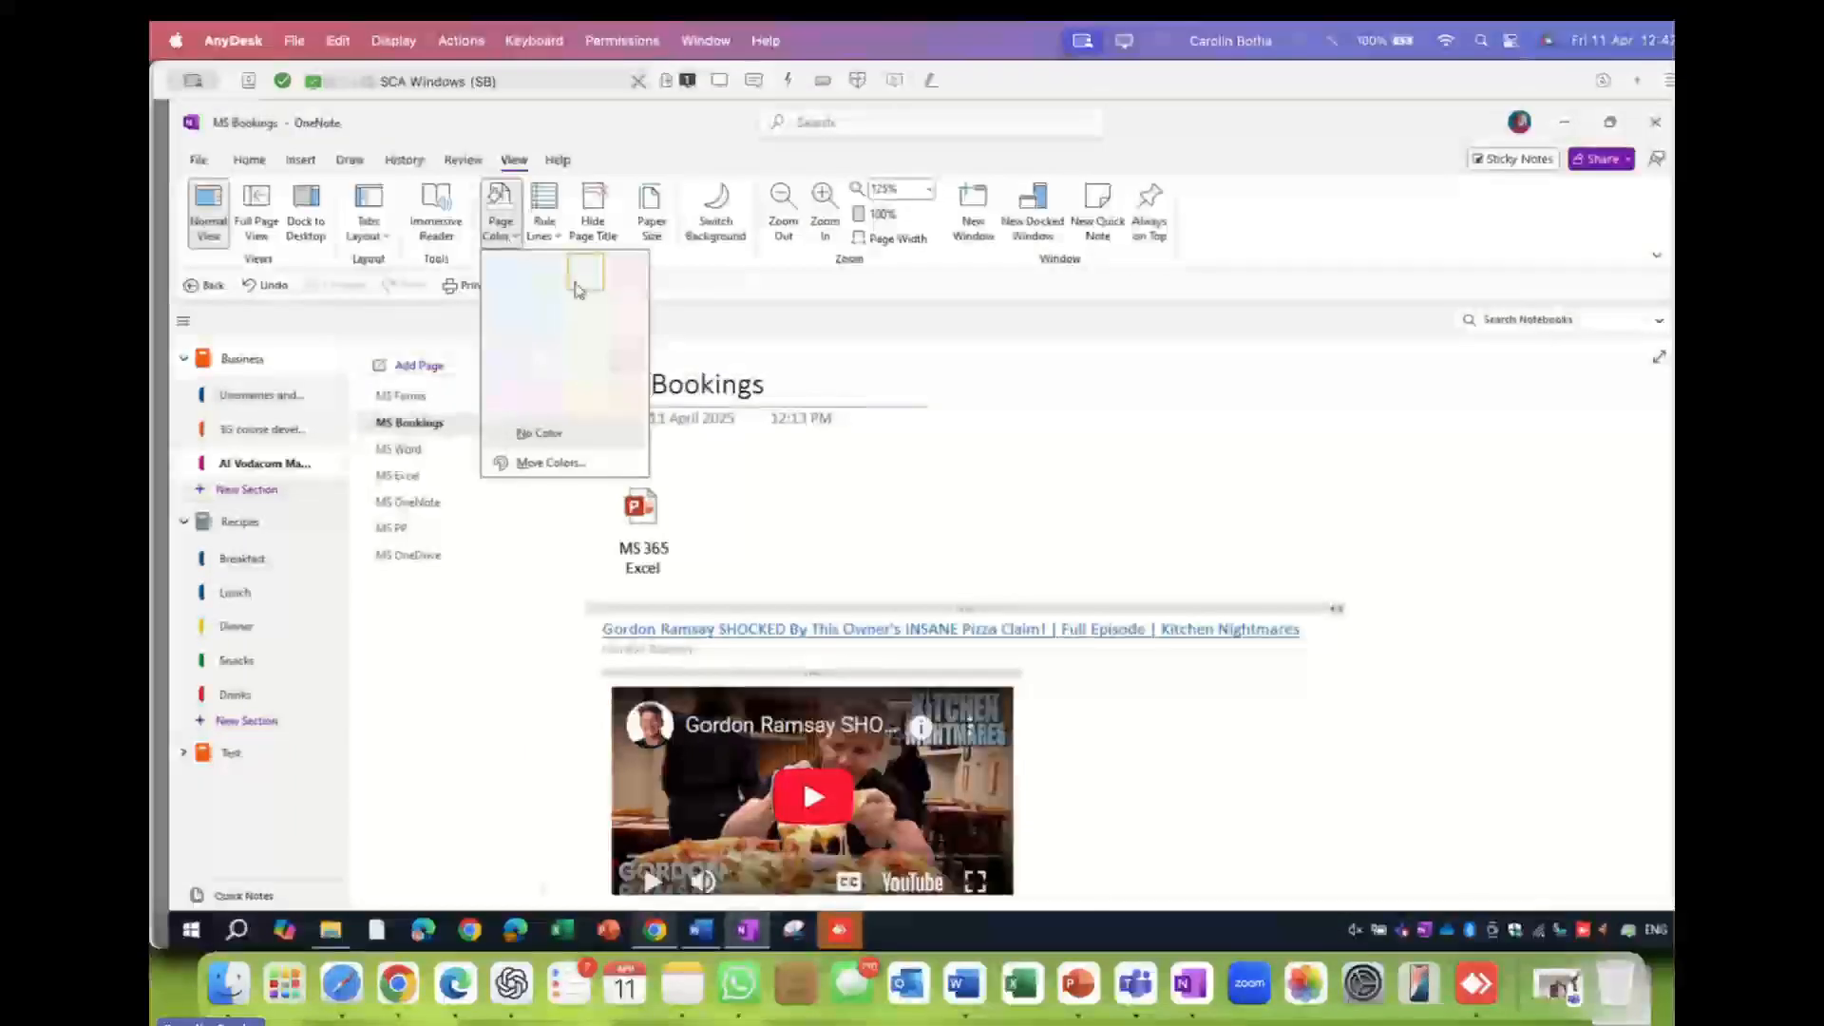
click(617, 277)
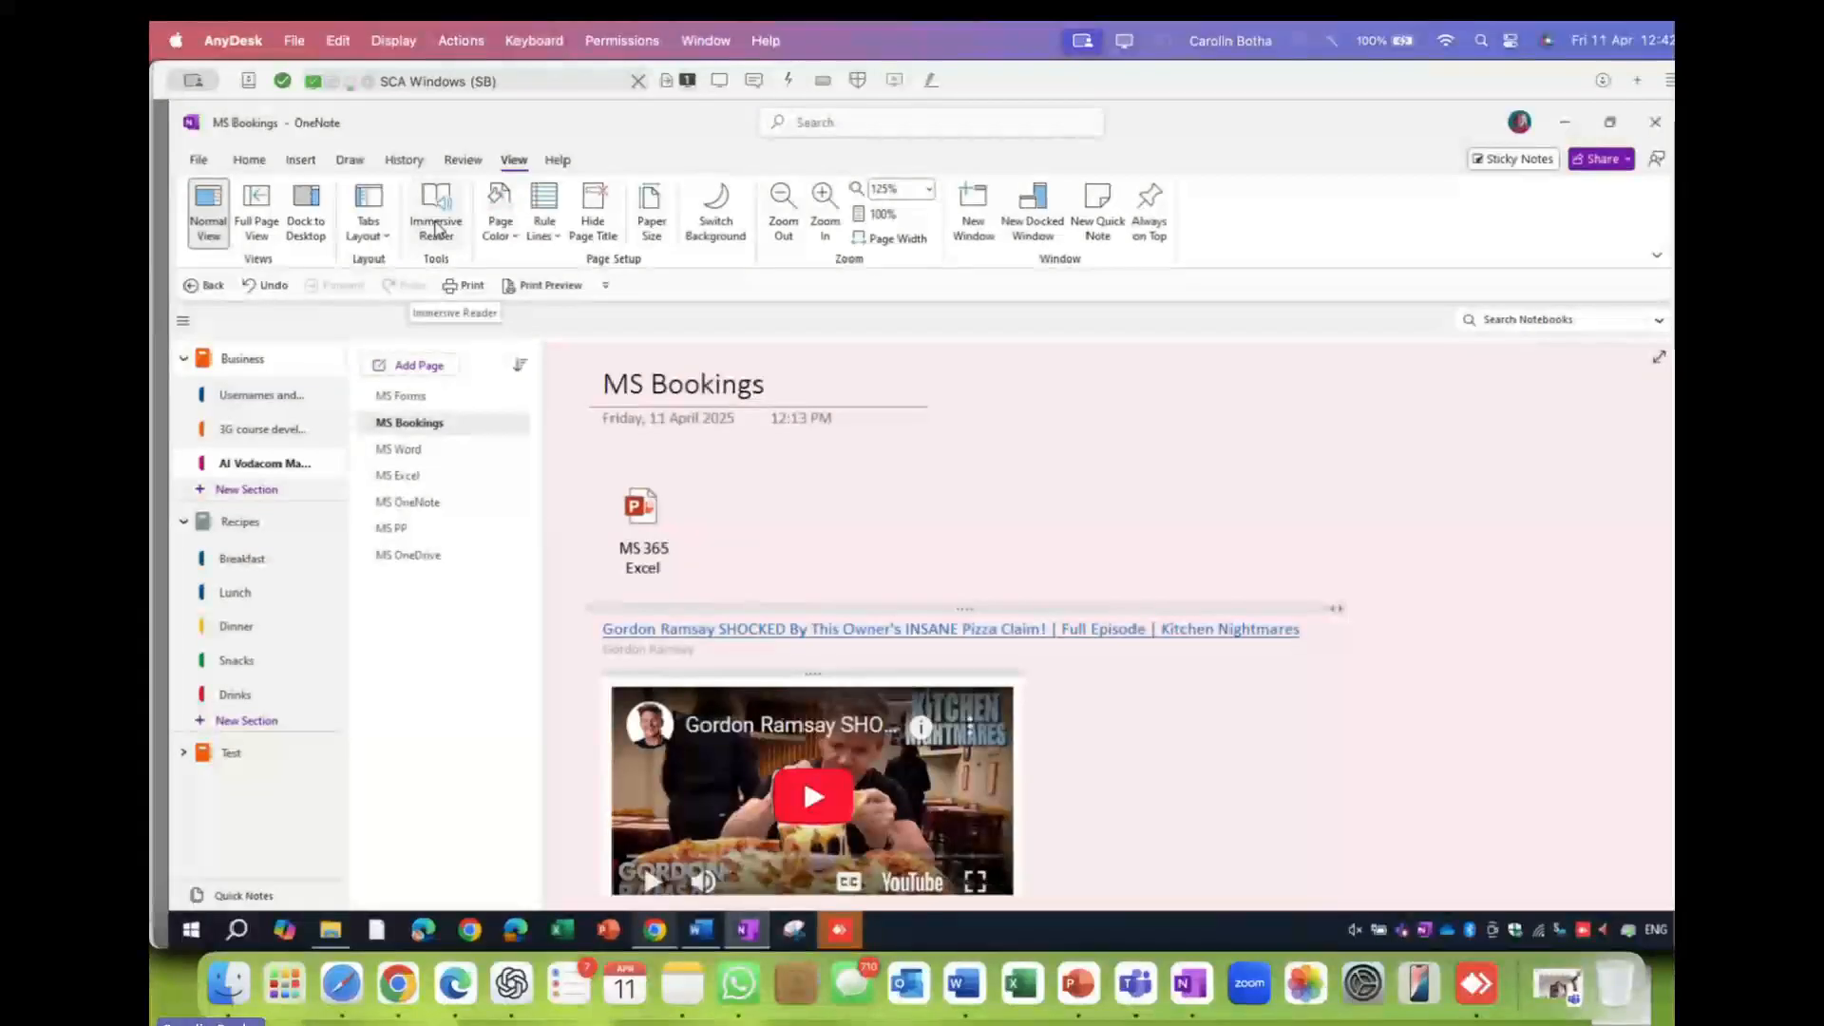
- Switch the section layout to Horizontal Tabs and open the Usernames and passwords section
click(383, 244)
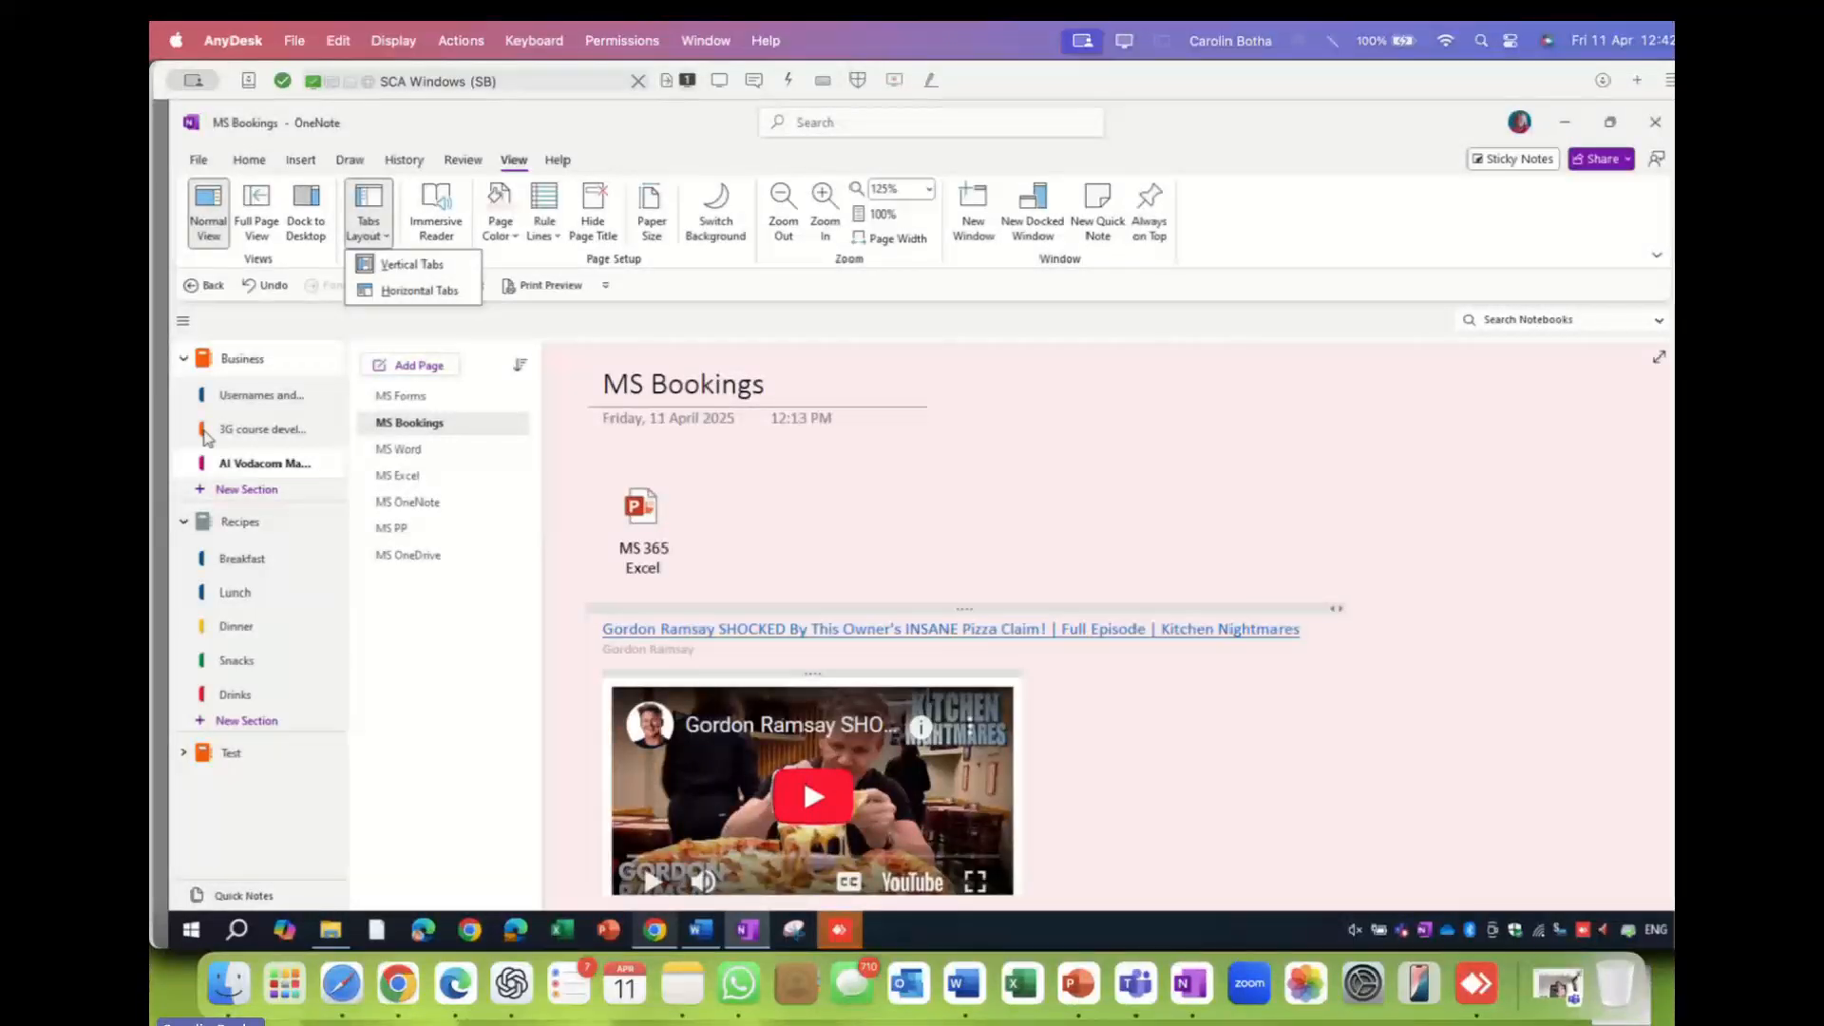
click(401, 290)
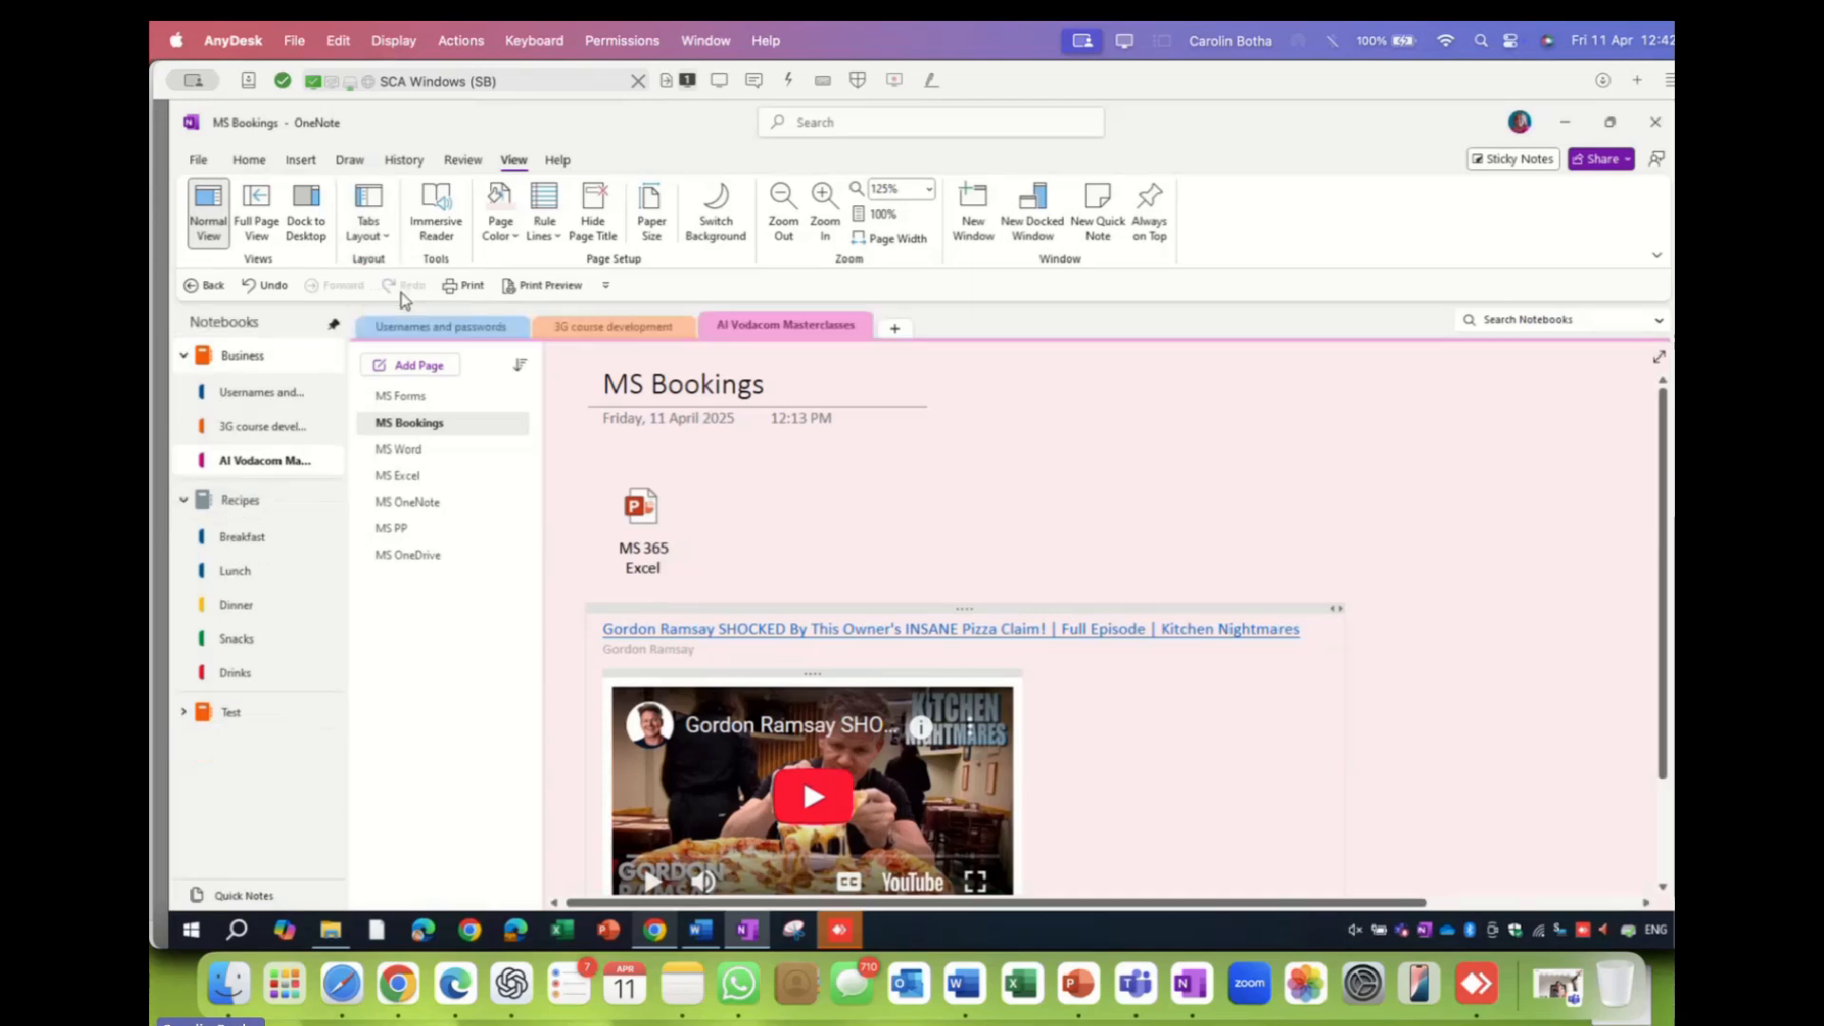
click(442, 325)
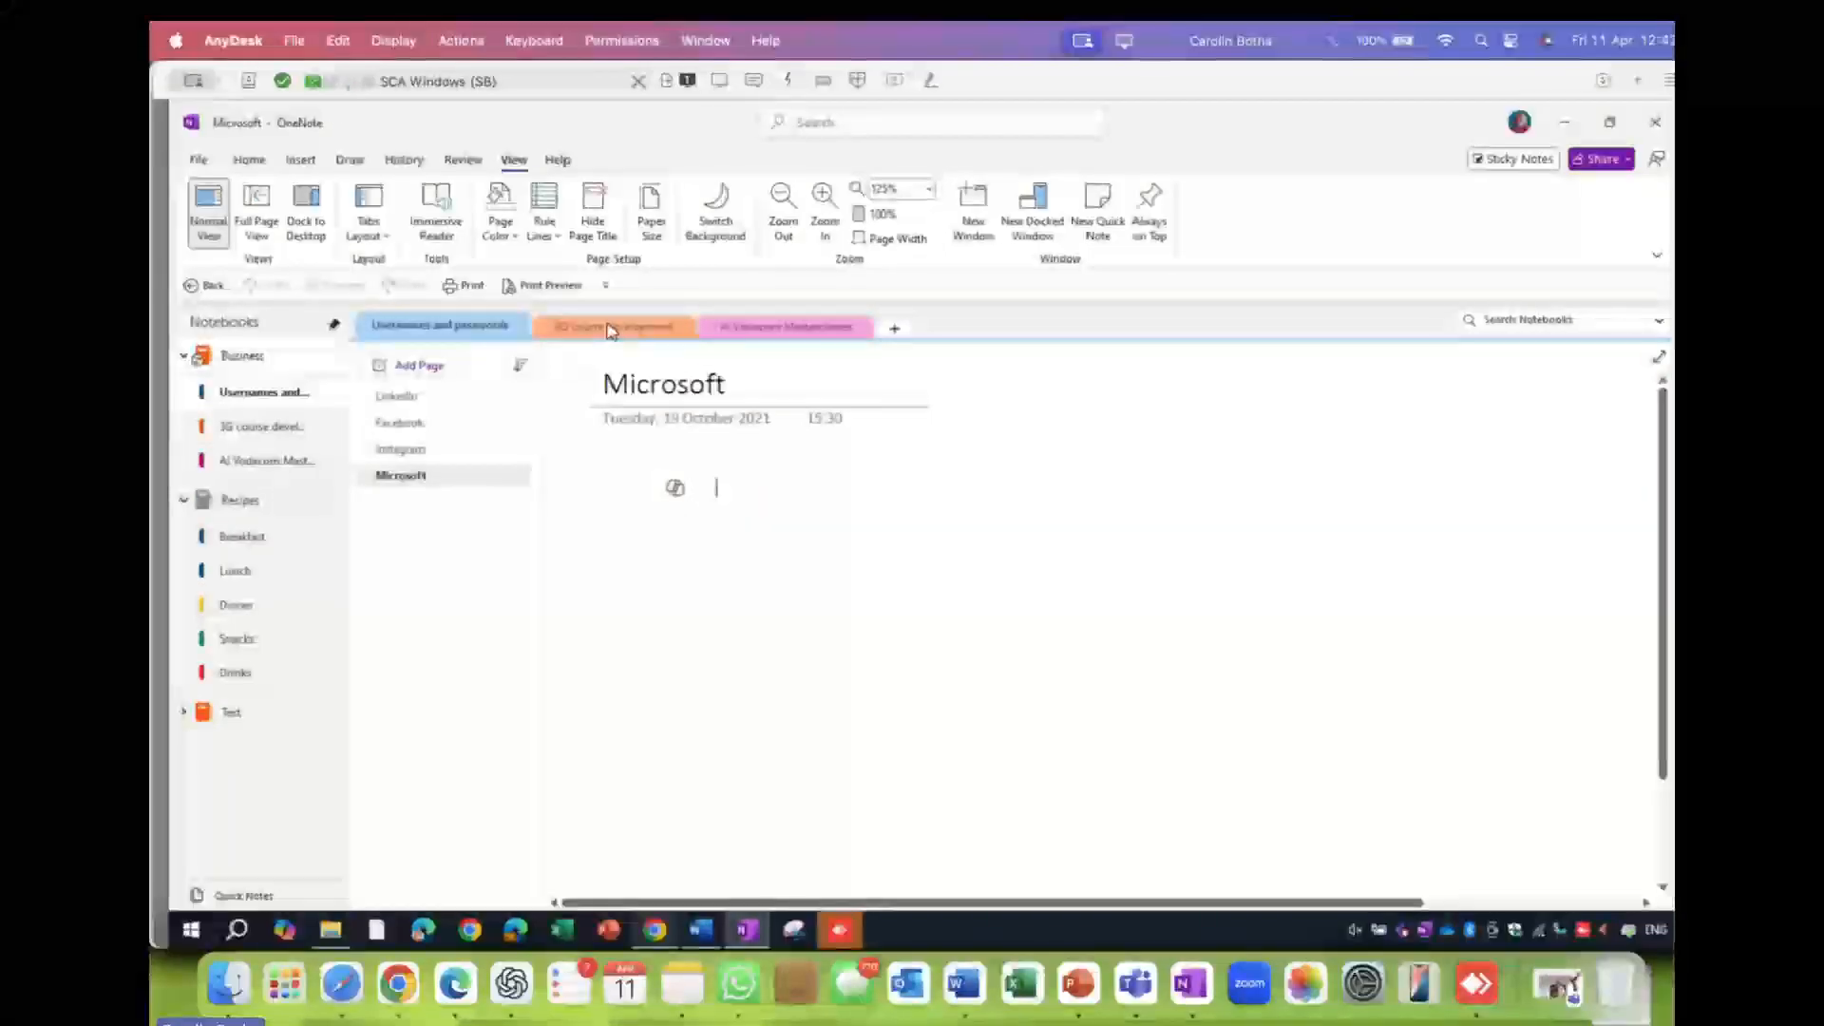
- Flip between the 3G course development, AI Vodacom Masterclasses and Usernames and passwords sections
click(585, 327)
click(765, 328)
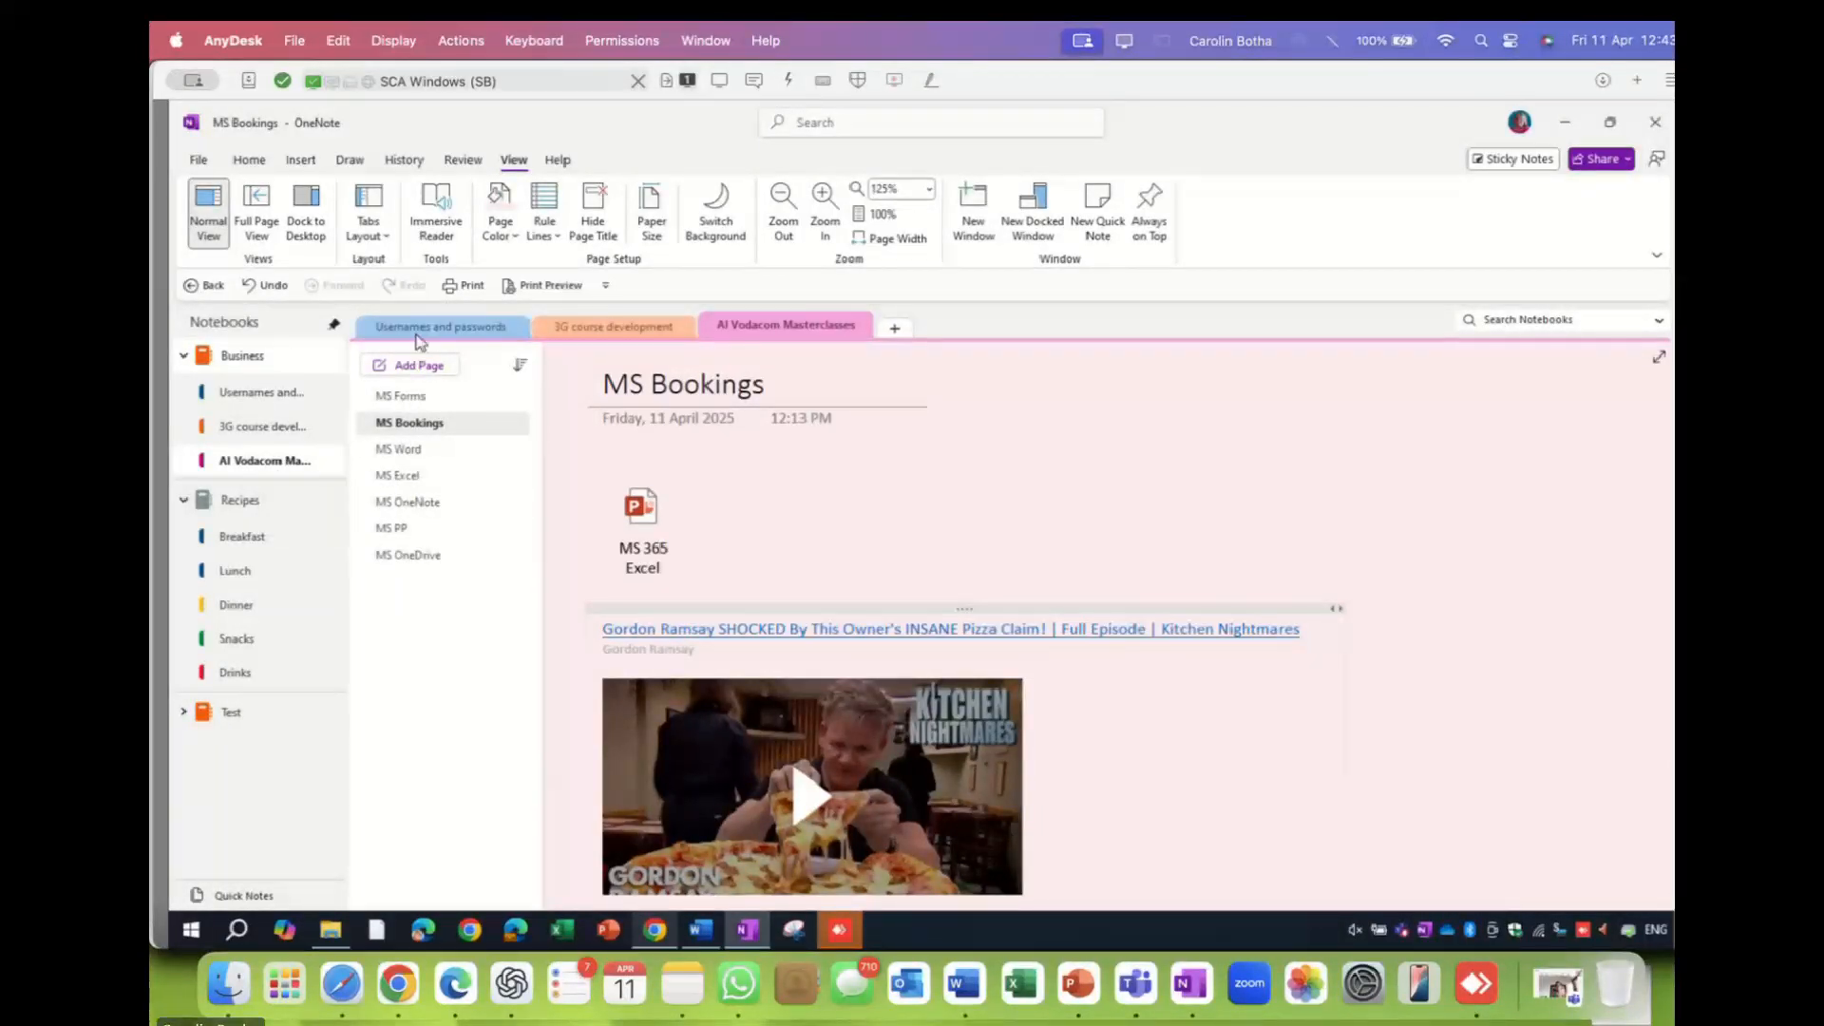
click(243, 357)
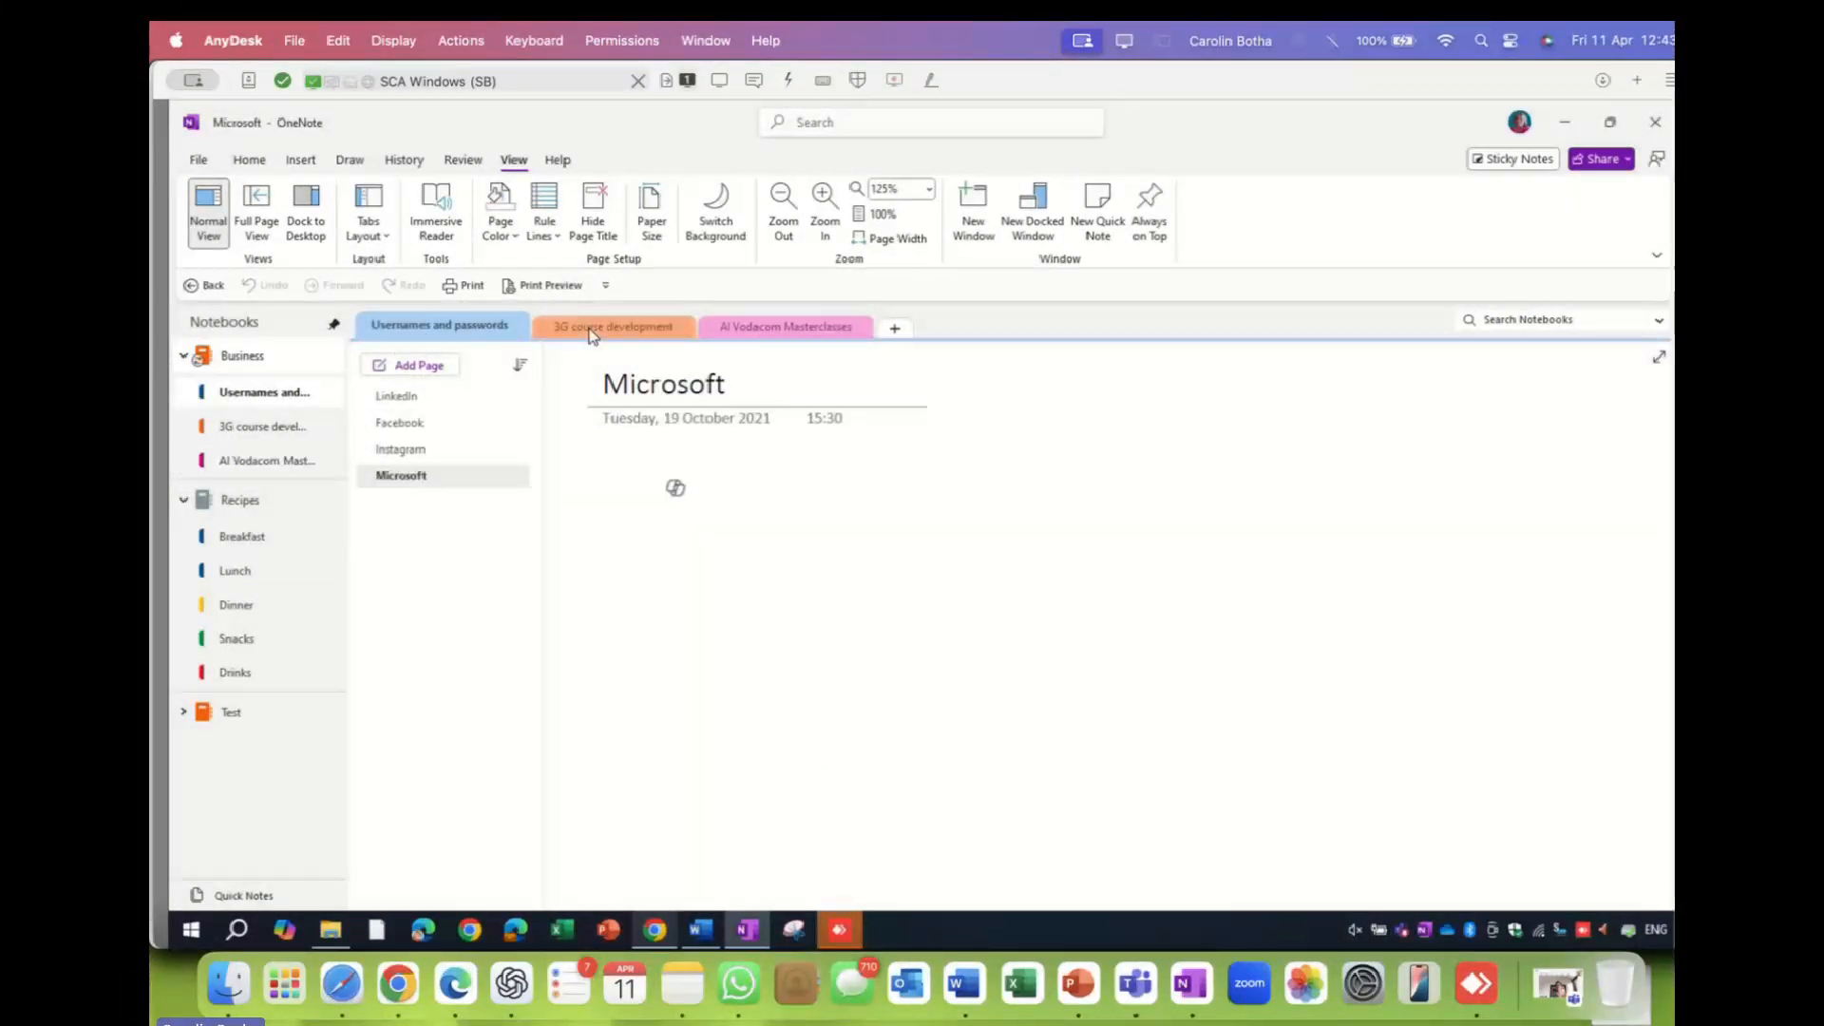
click(588, 328)
click(789, 327)
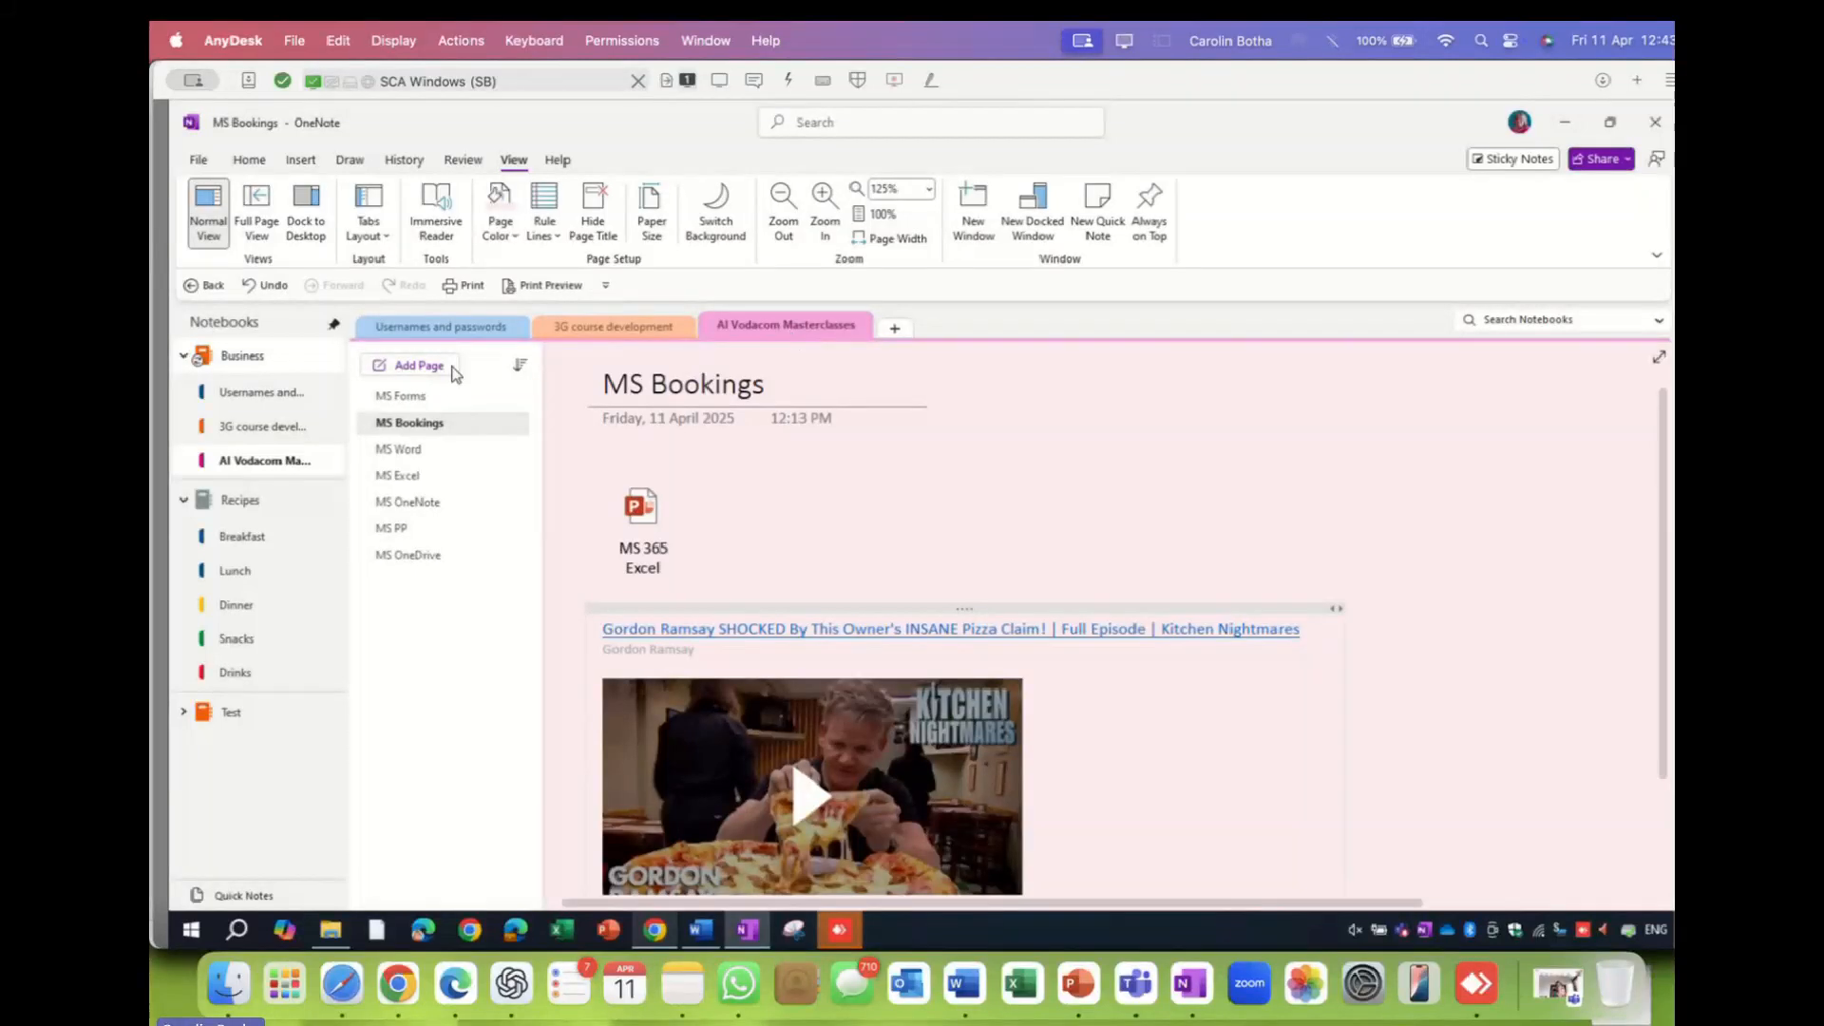
- Browse the MS Forms, MS Word and MS Bookings pages, then cycle sections back to AI Vodacom Masterclasses
click(413, 395)
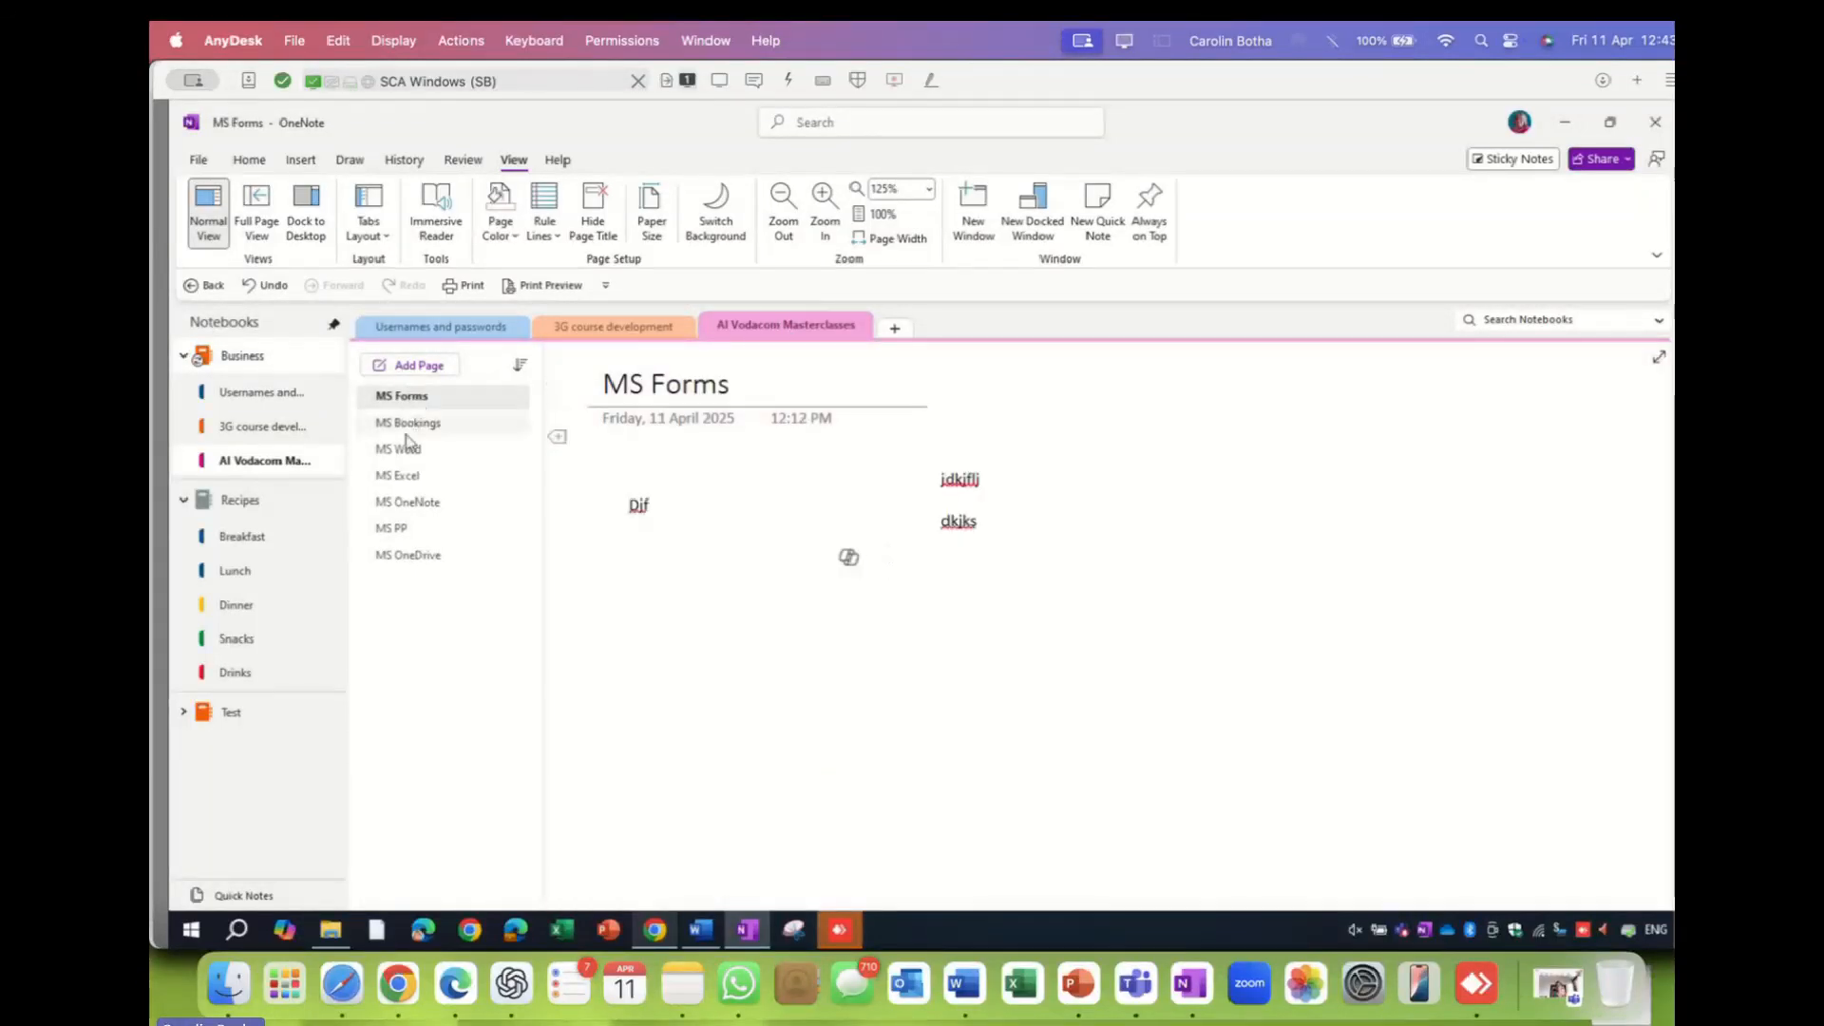
click(406, 438)
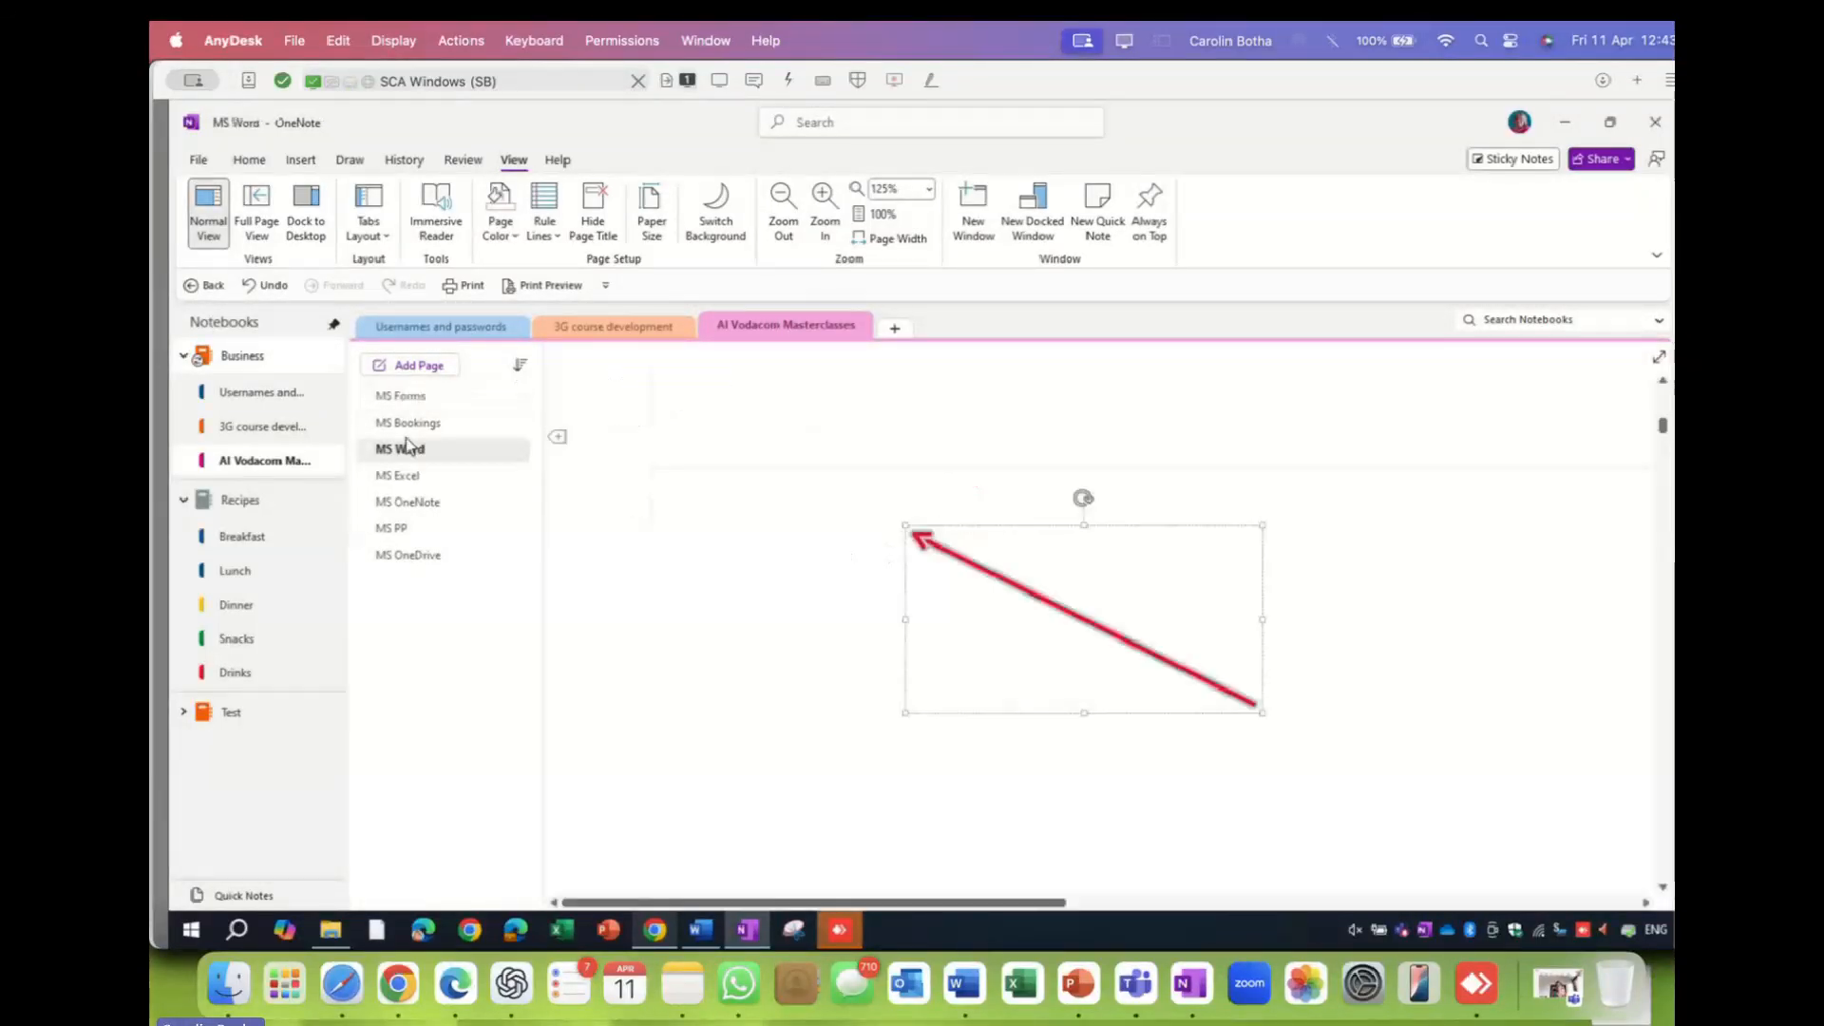
click(409, 426)
click(413, 447)
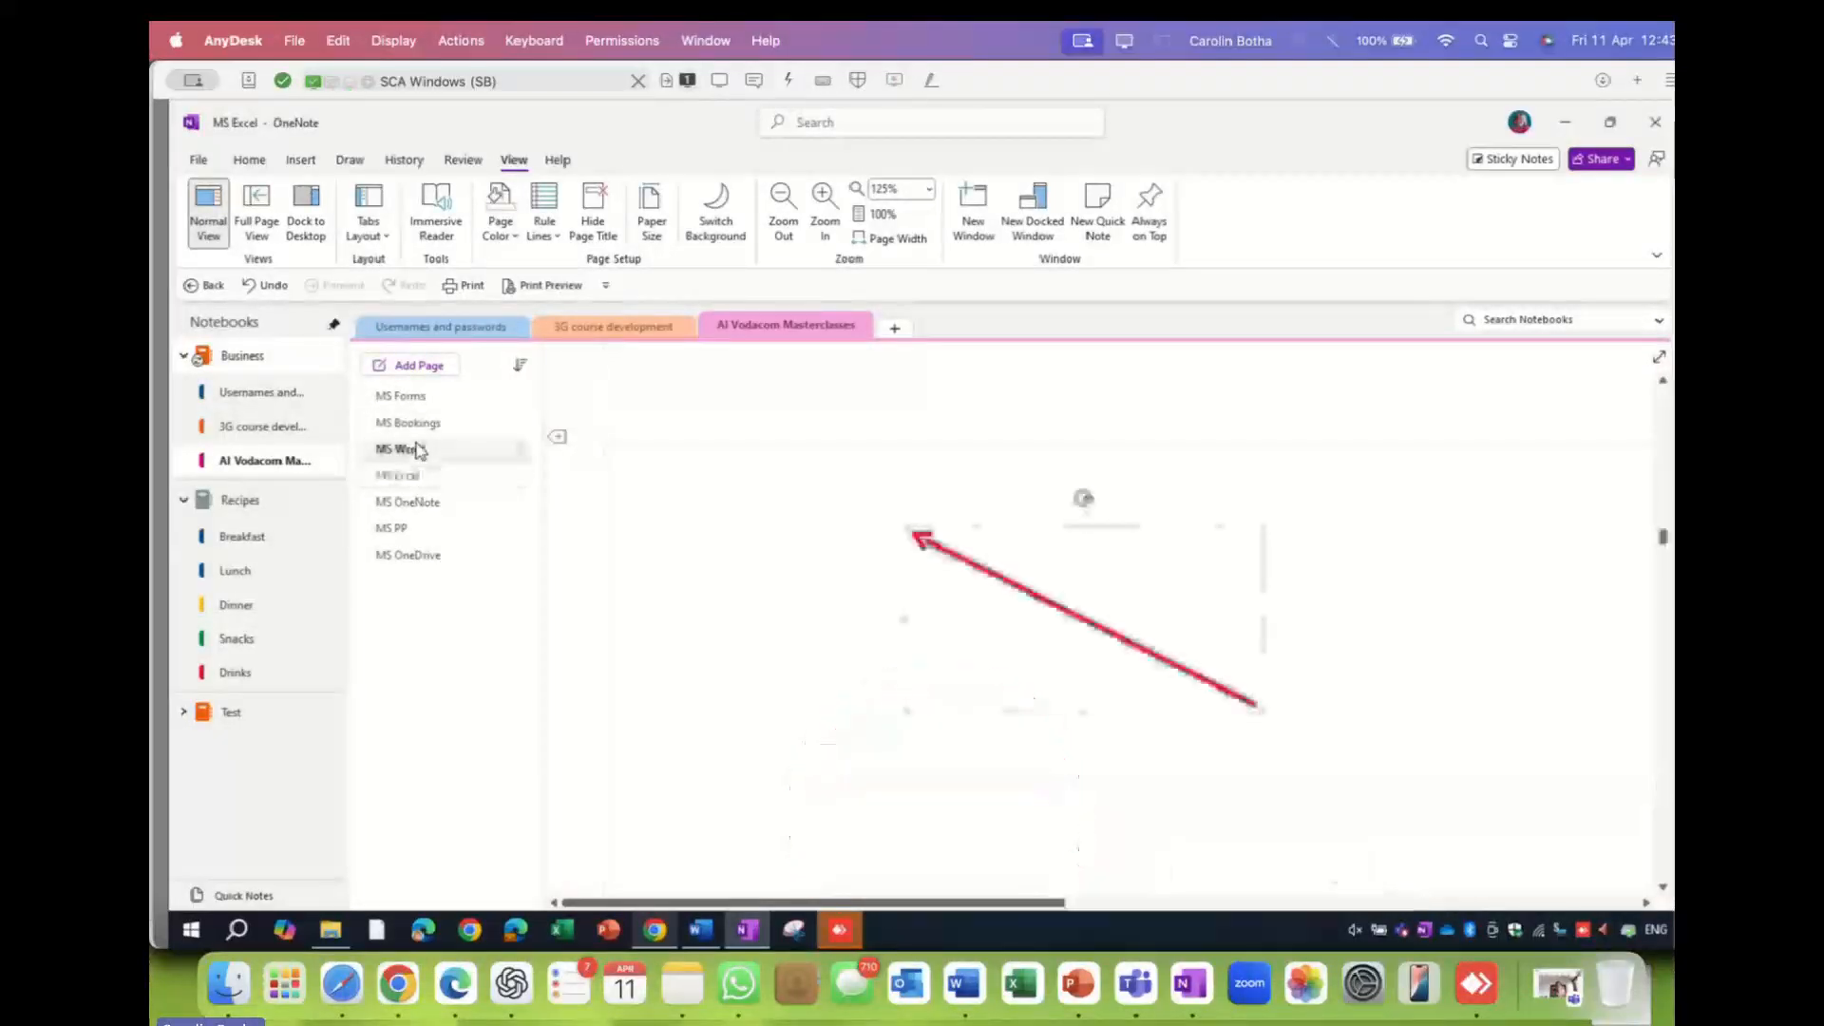
click(408, 423)
click(403, 395)
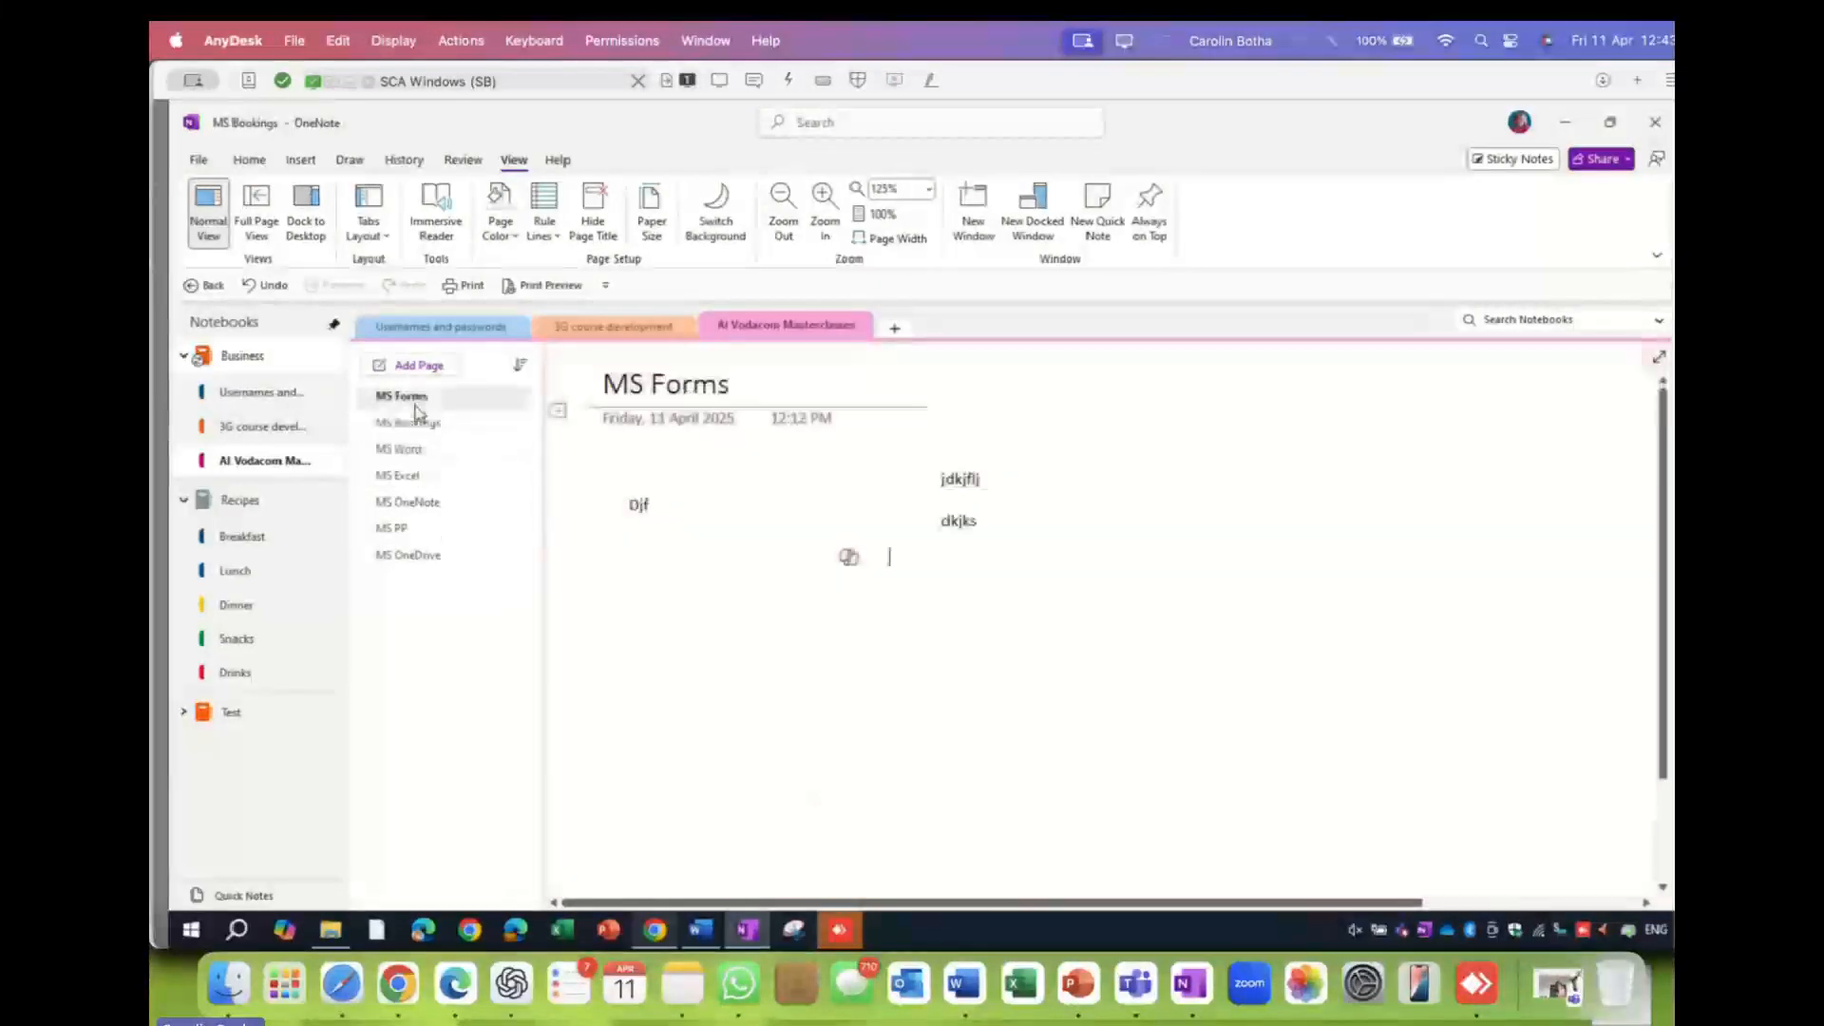
click(455, 338)
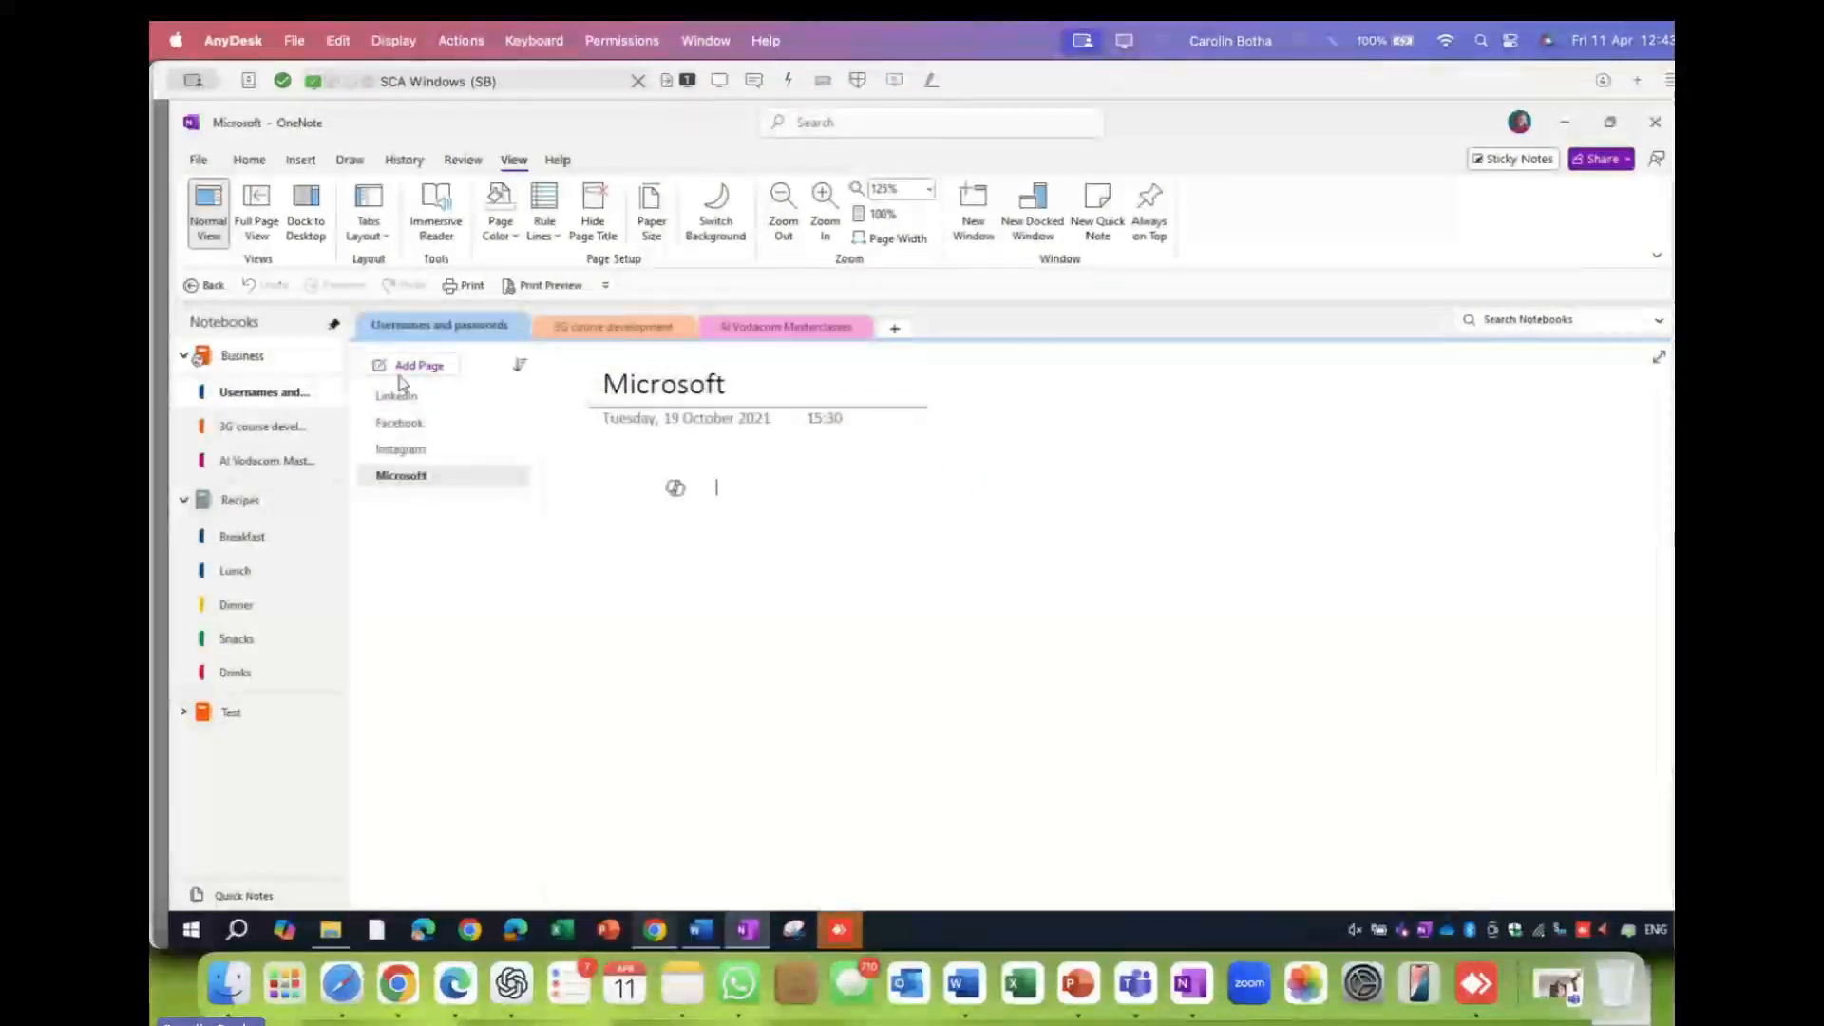
click(283, 434)
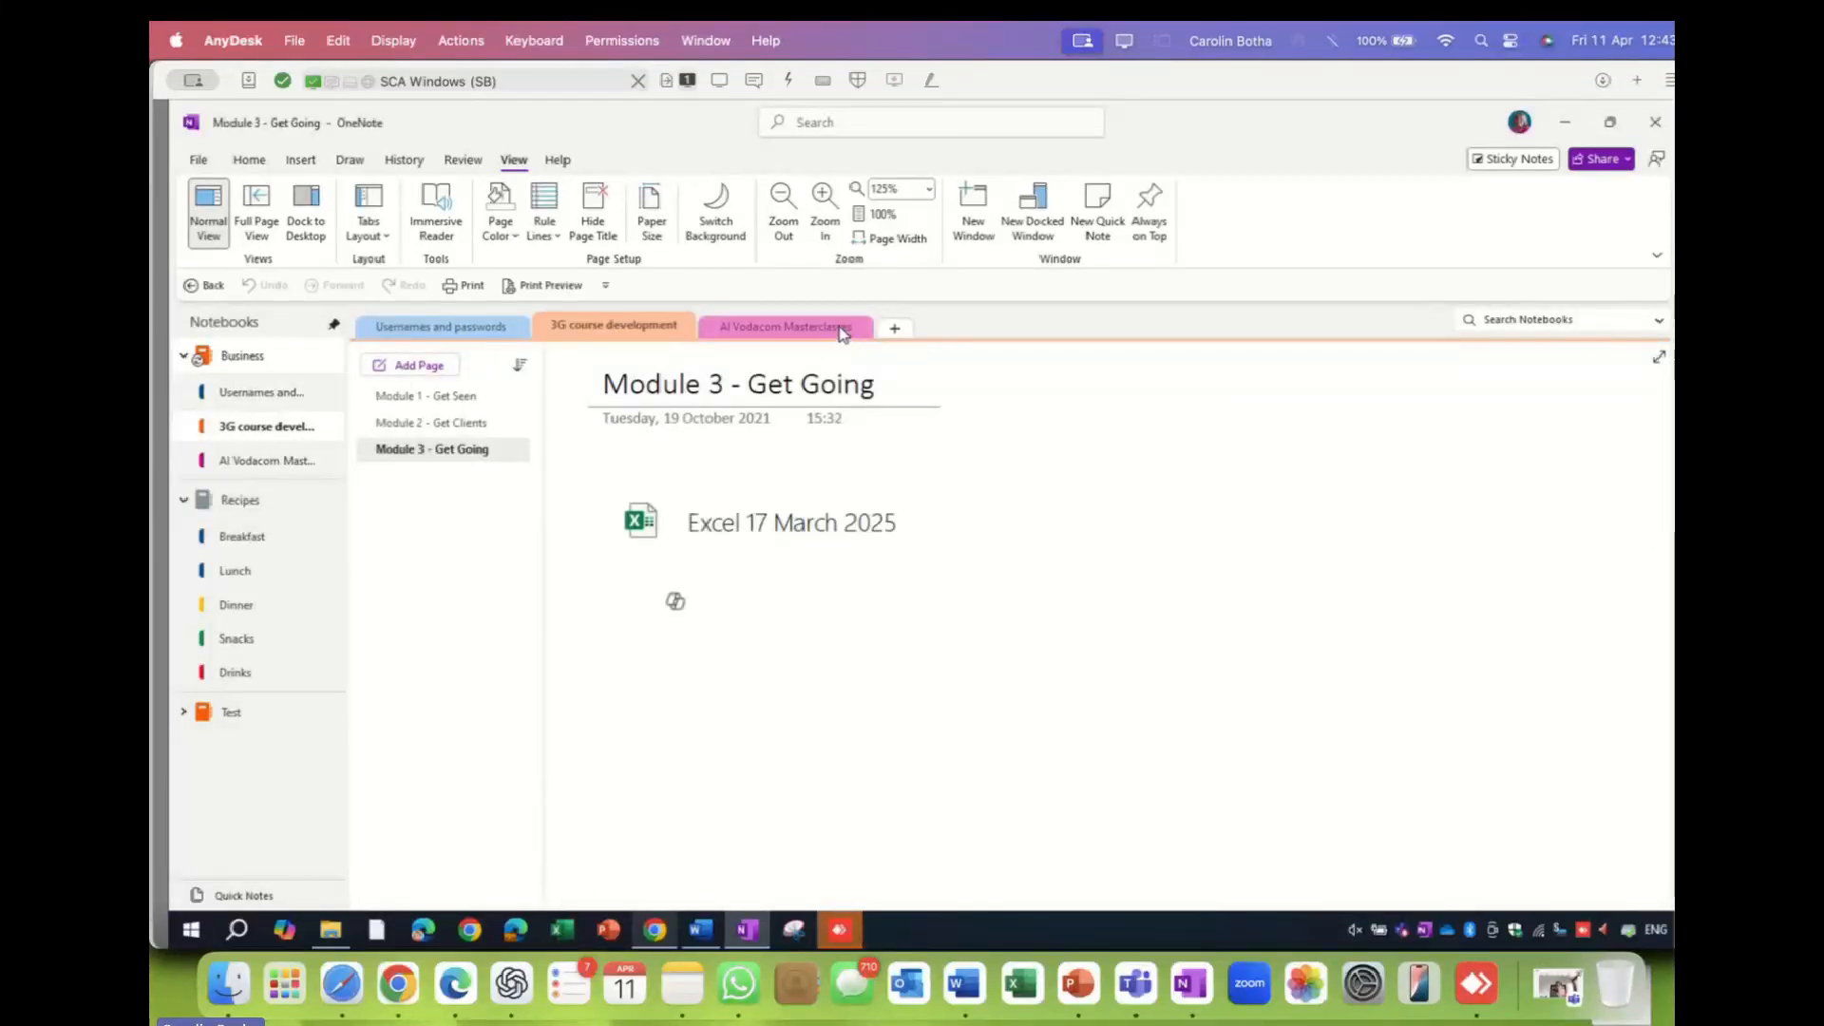
click(842, 327)
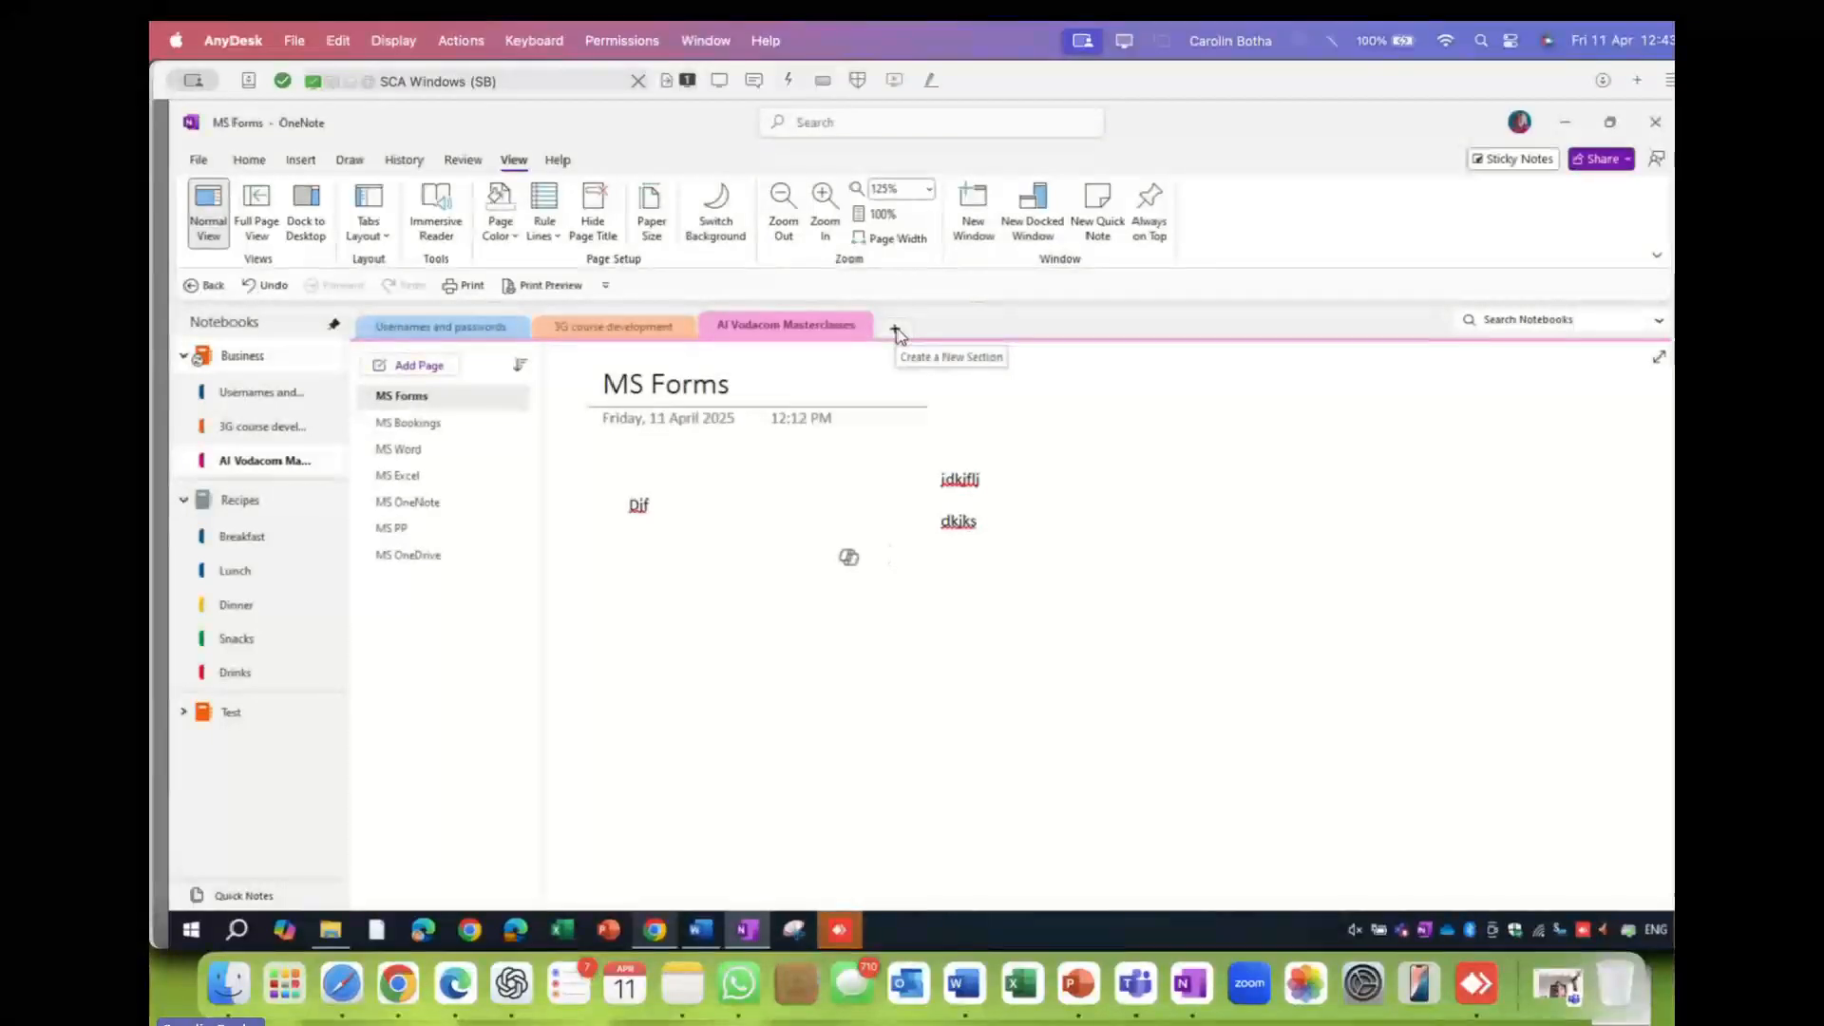
- In the Recipes notebook, add a section named 'Wake-up' after Drinks
click(254, 517)
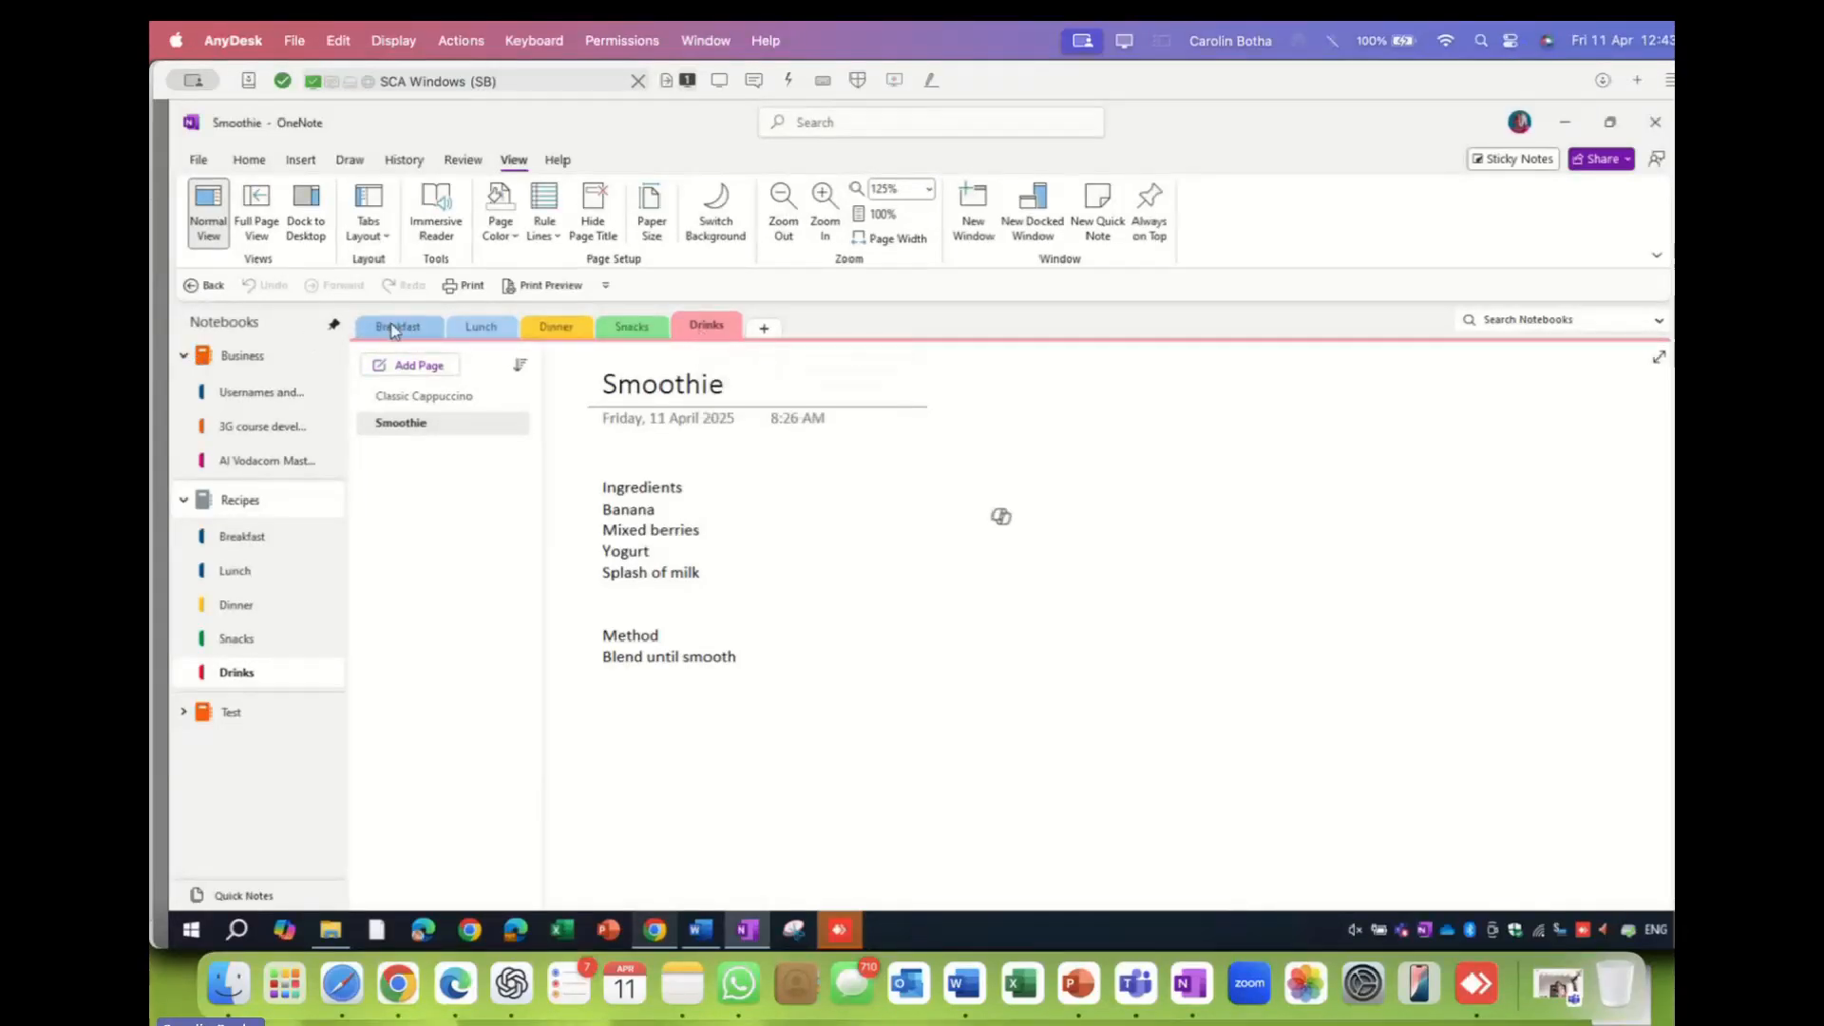
click(763, 330)
text(Wake-up)
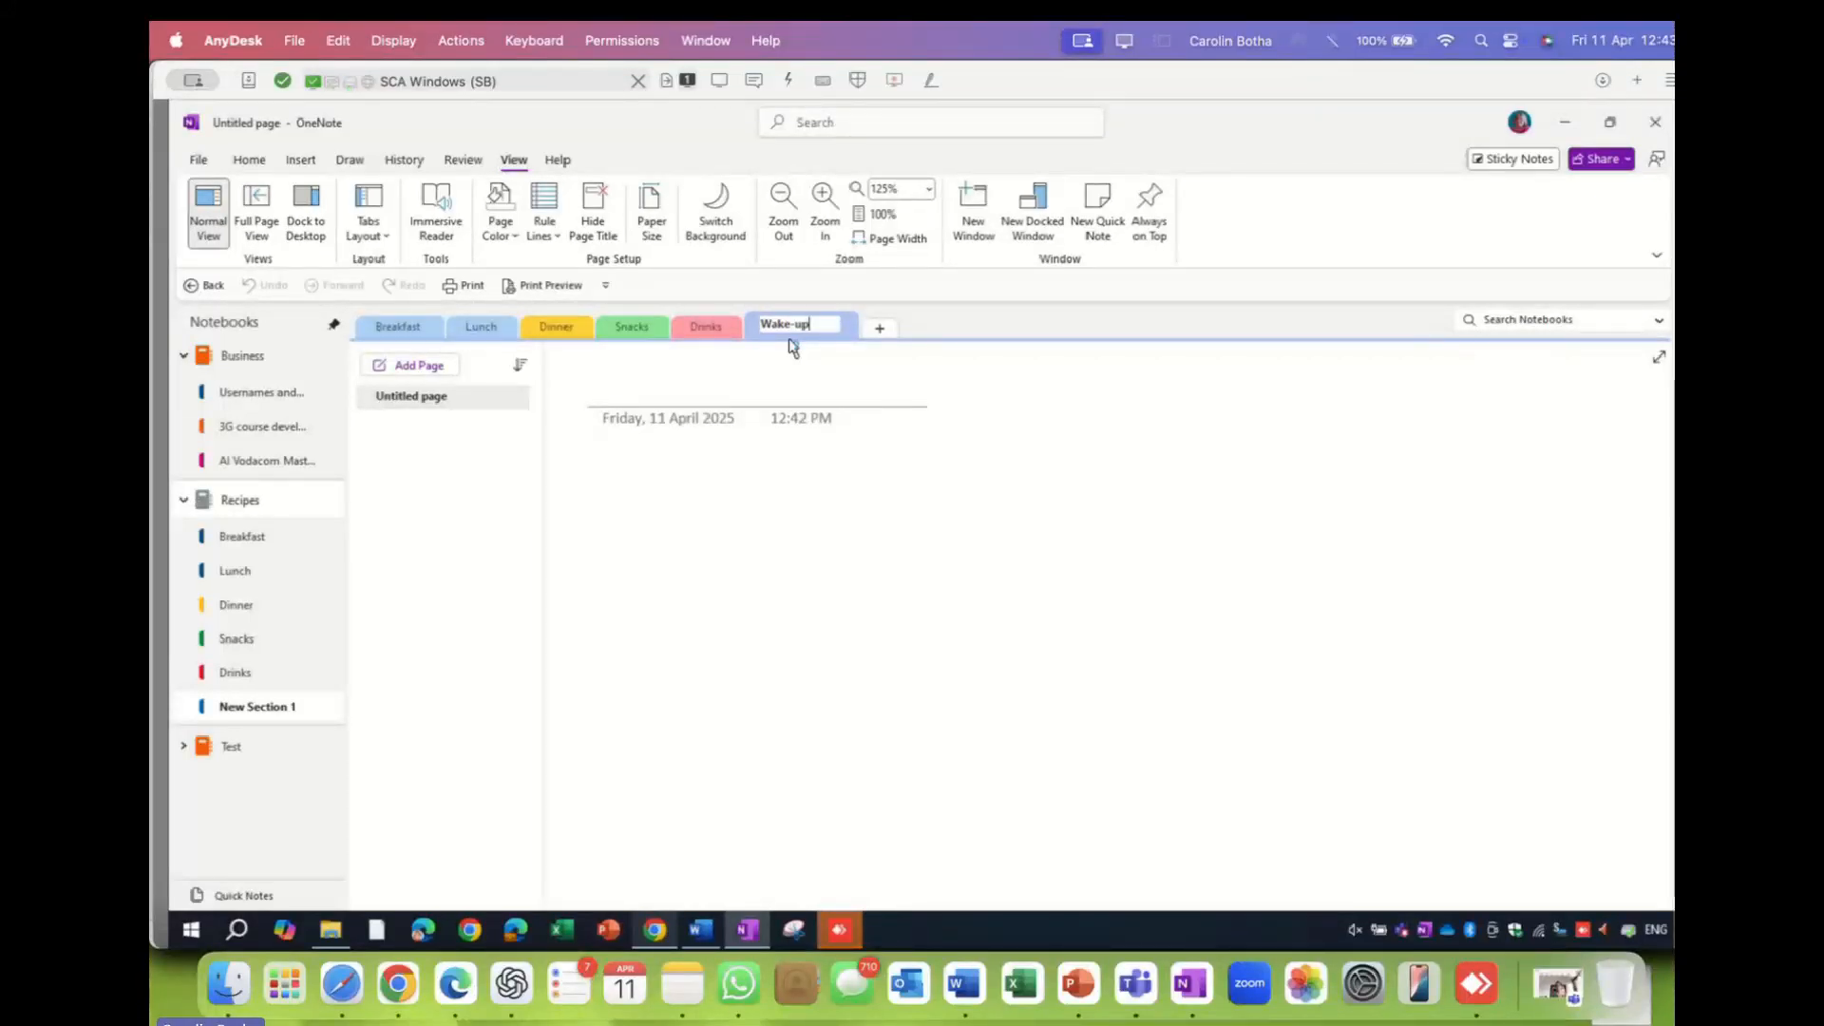
click(462, 405)
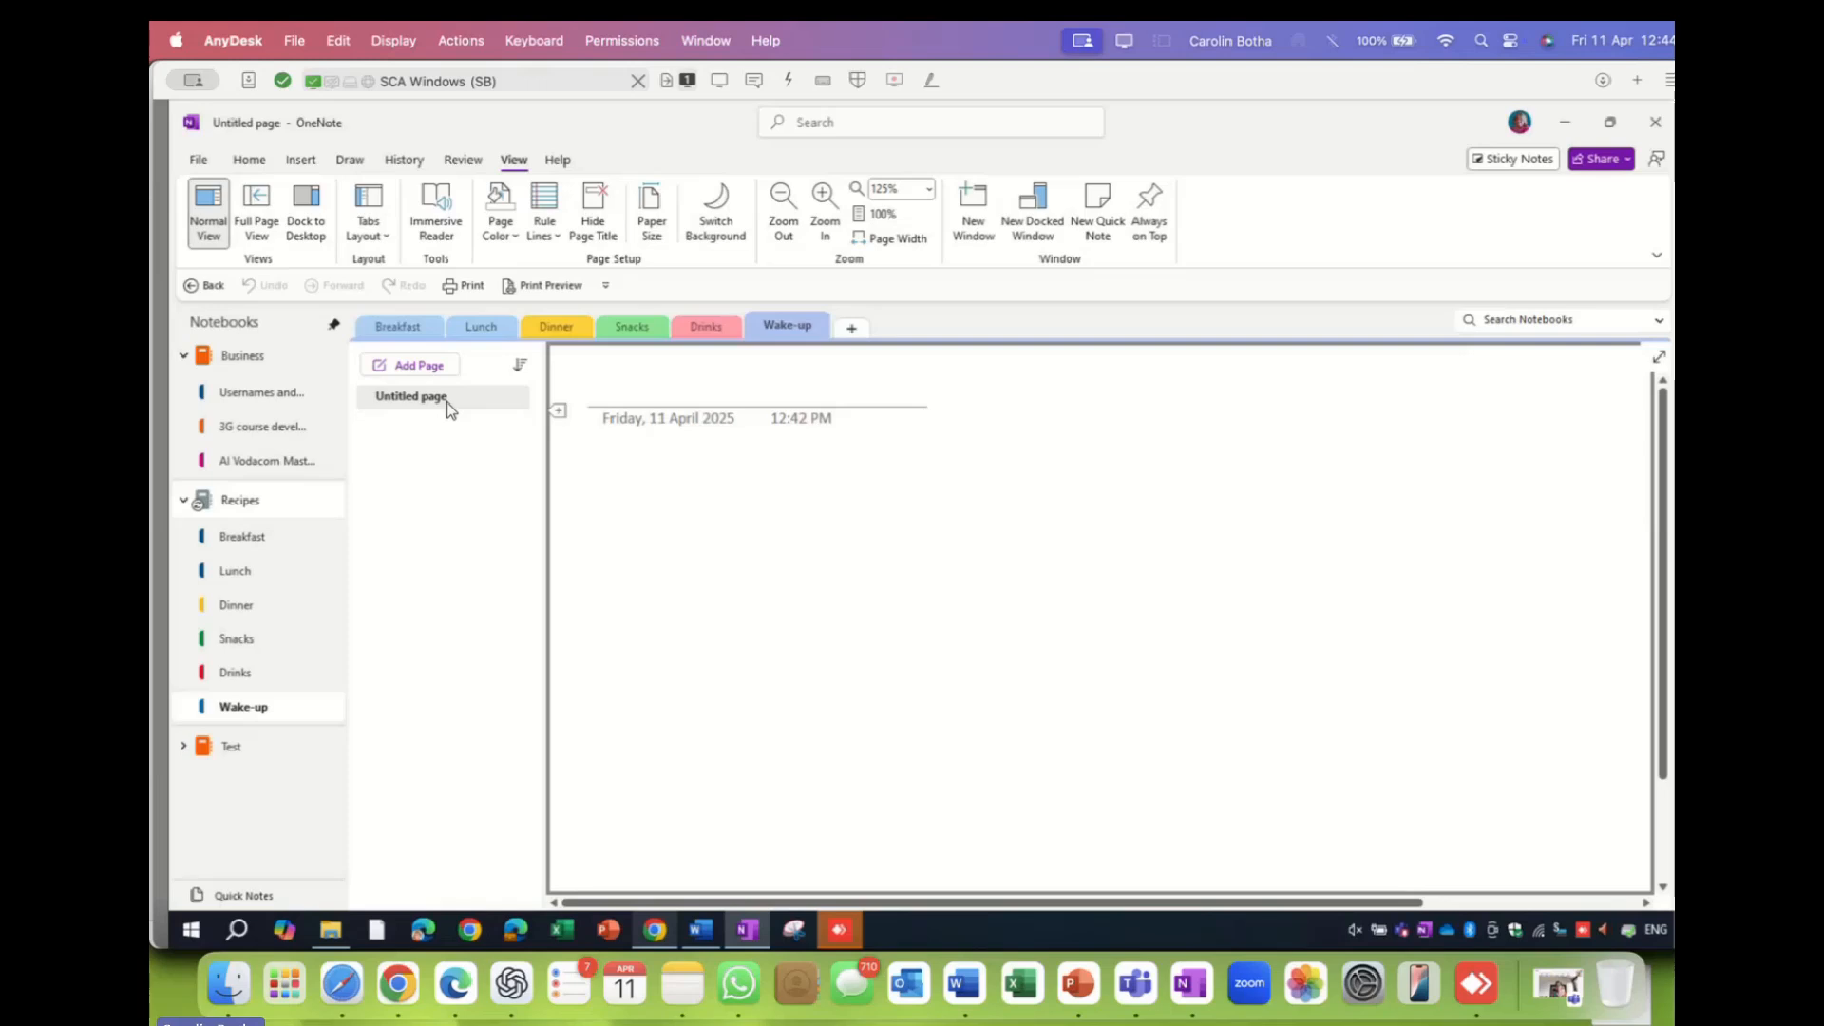
- Enter 'Booster smoothie' as the title of the new Wake-up page
click(302, 160)
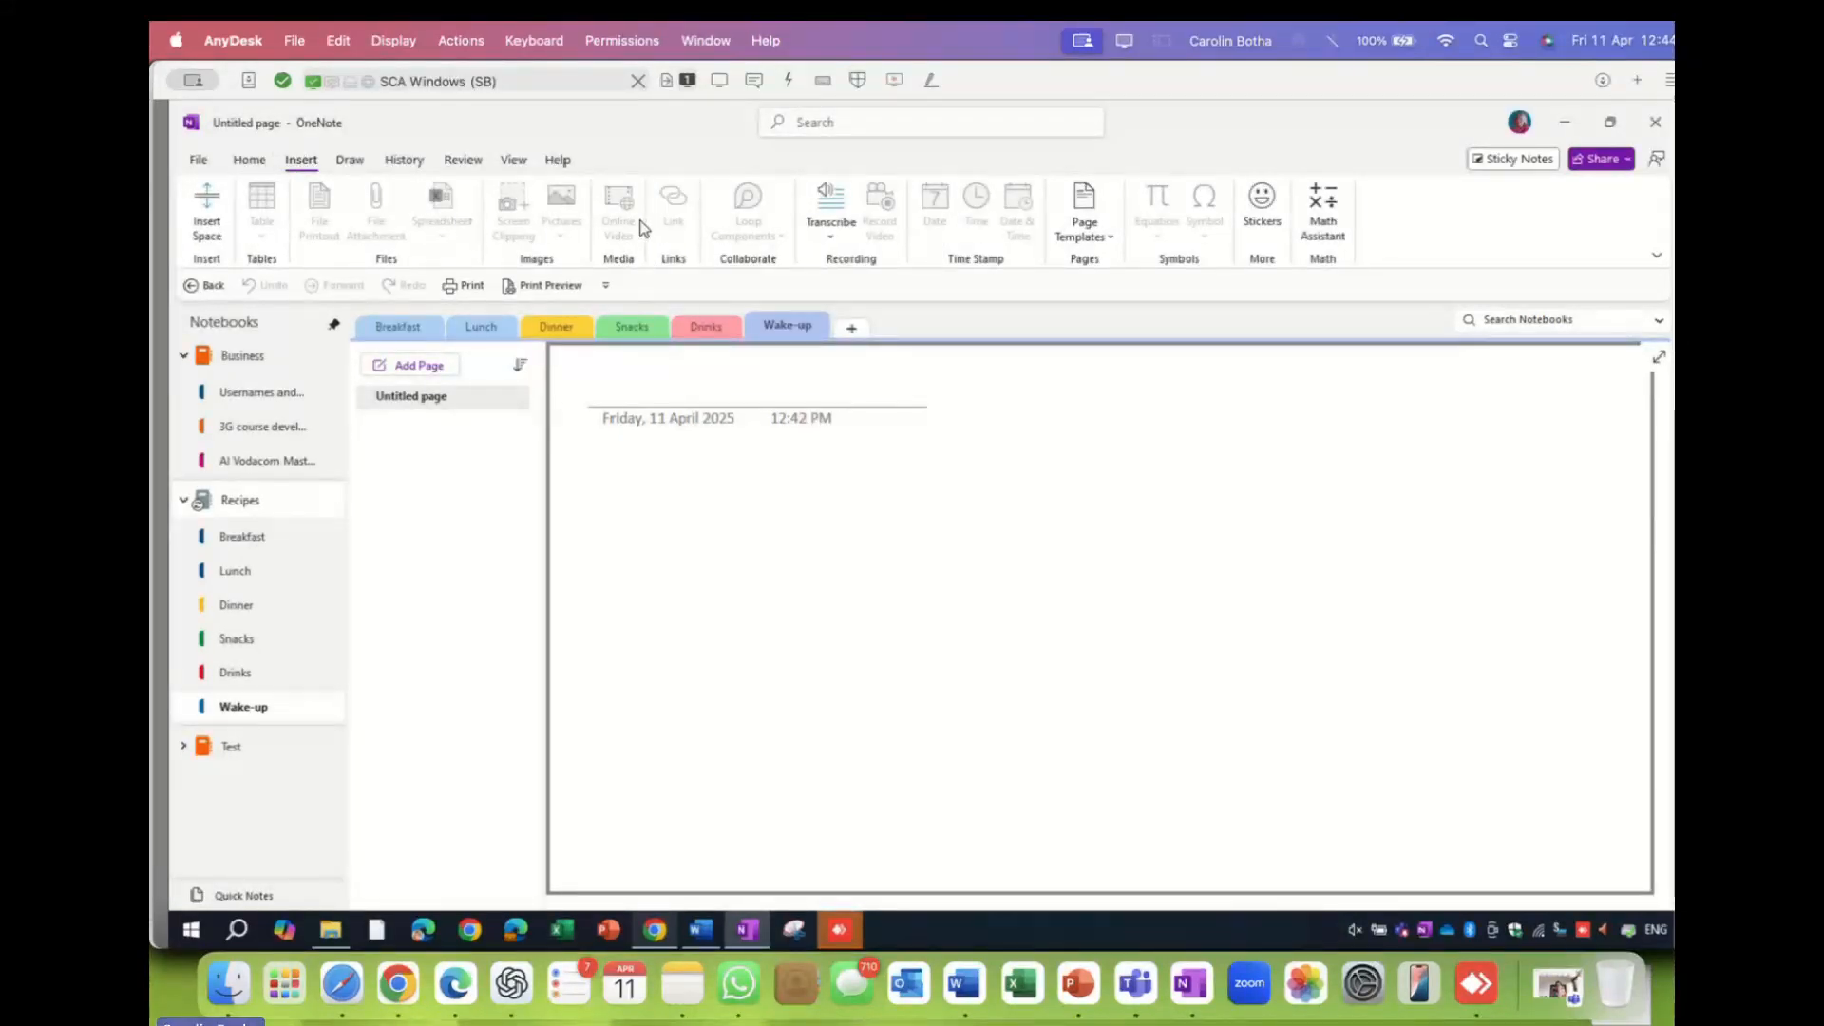
click(445, 402)
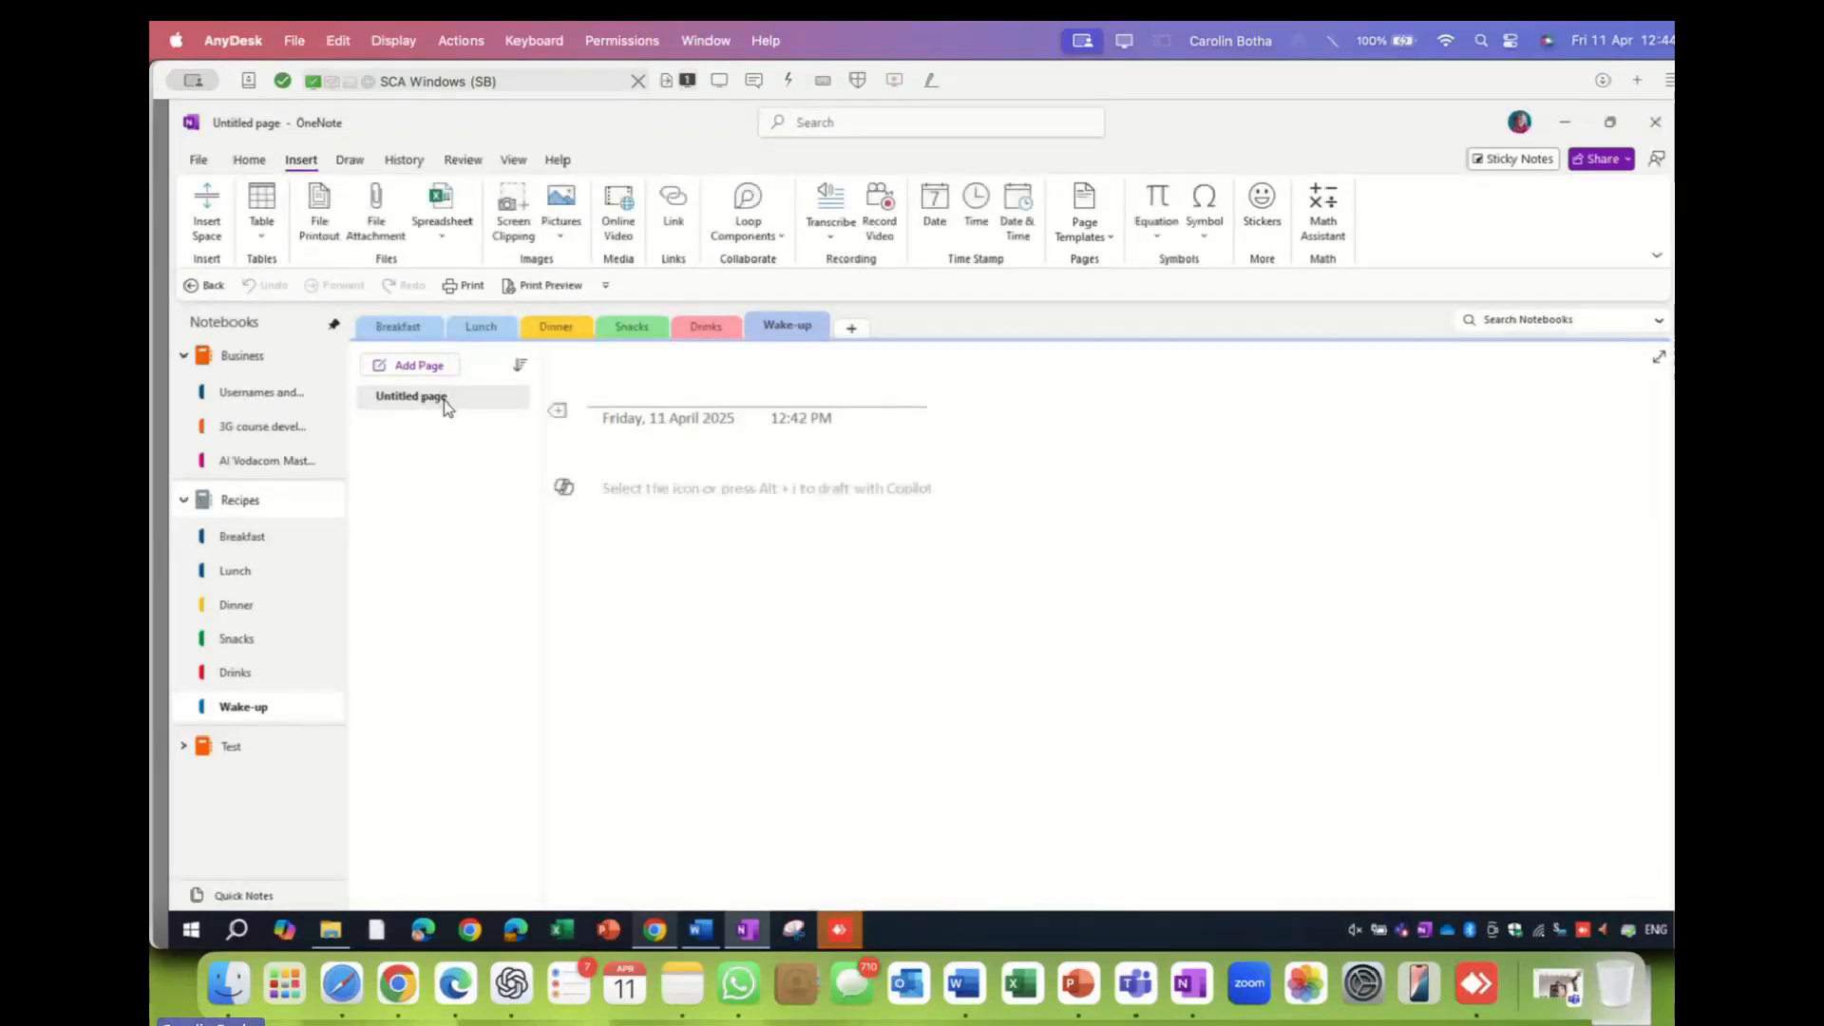
text(Sm)
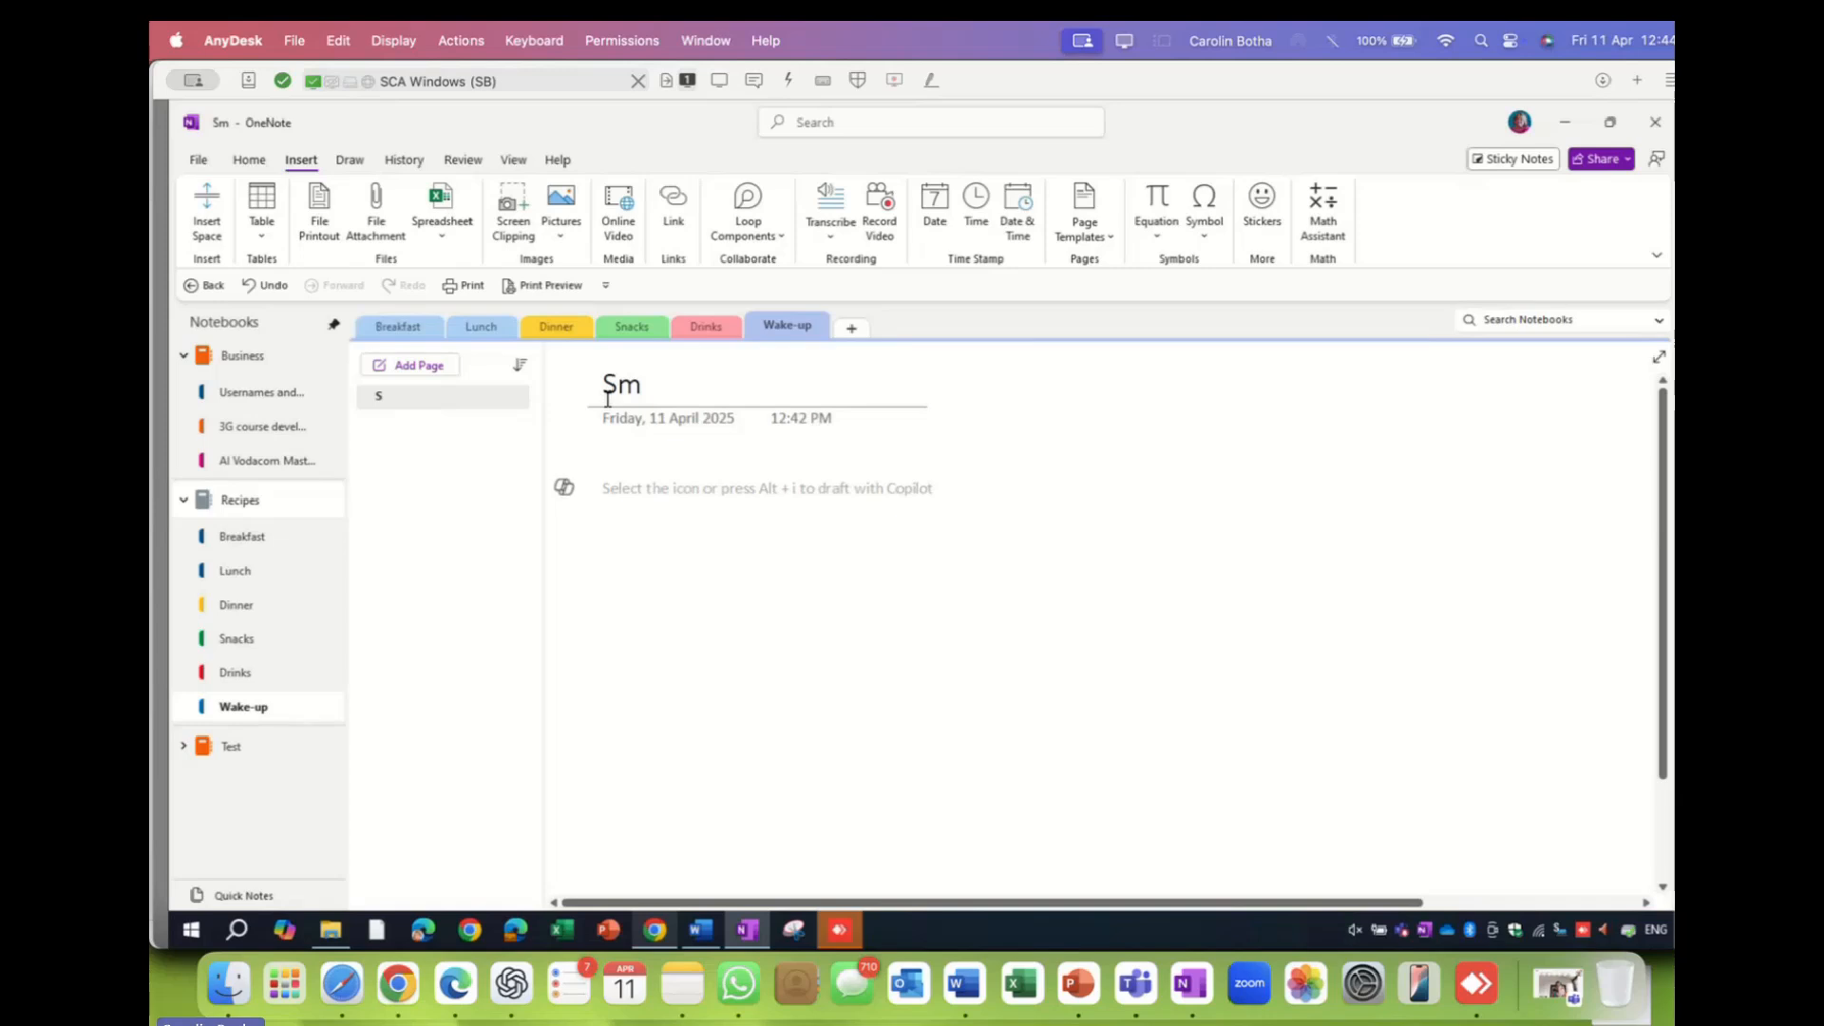
text(Booster s)
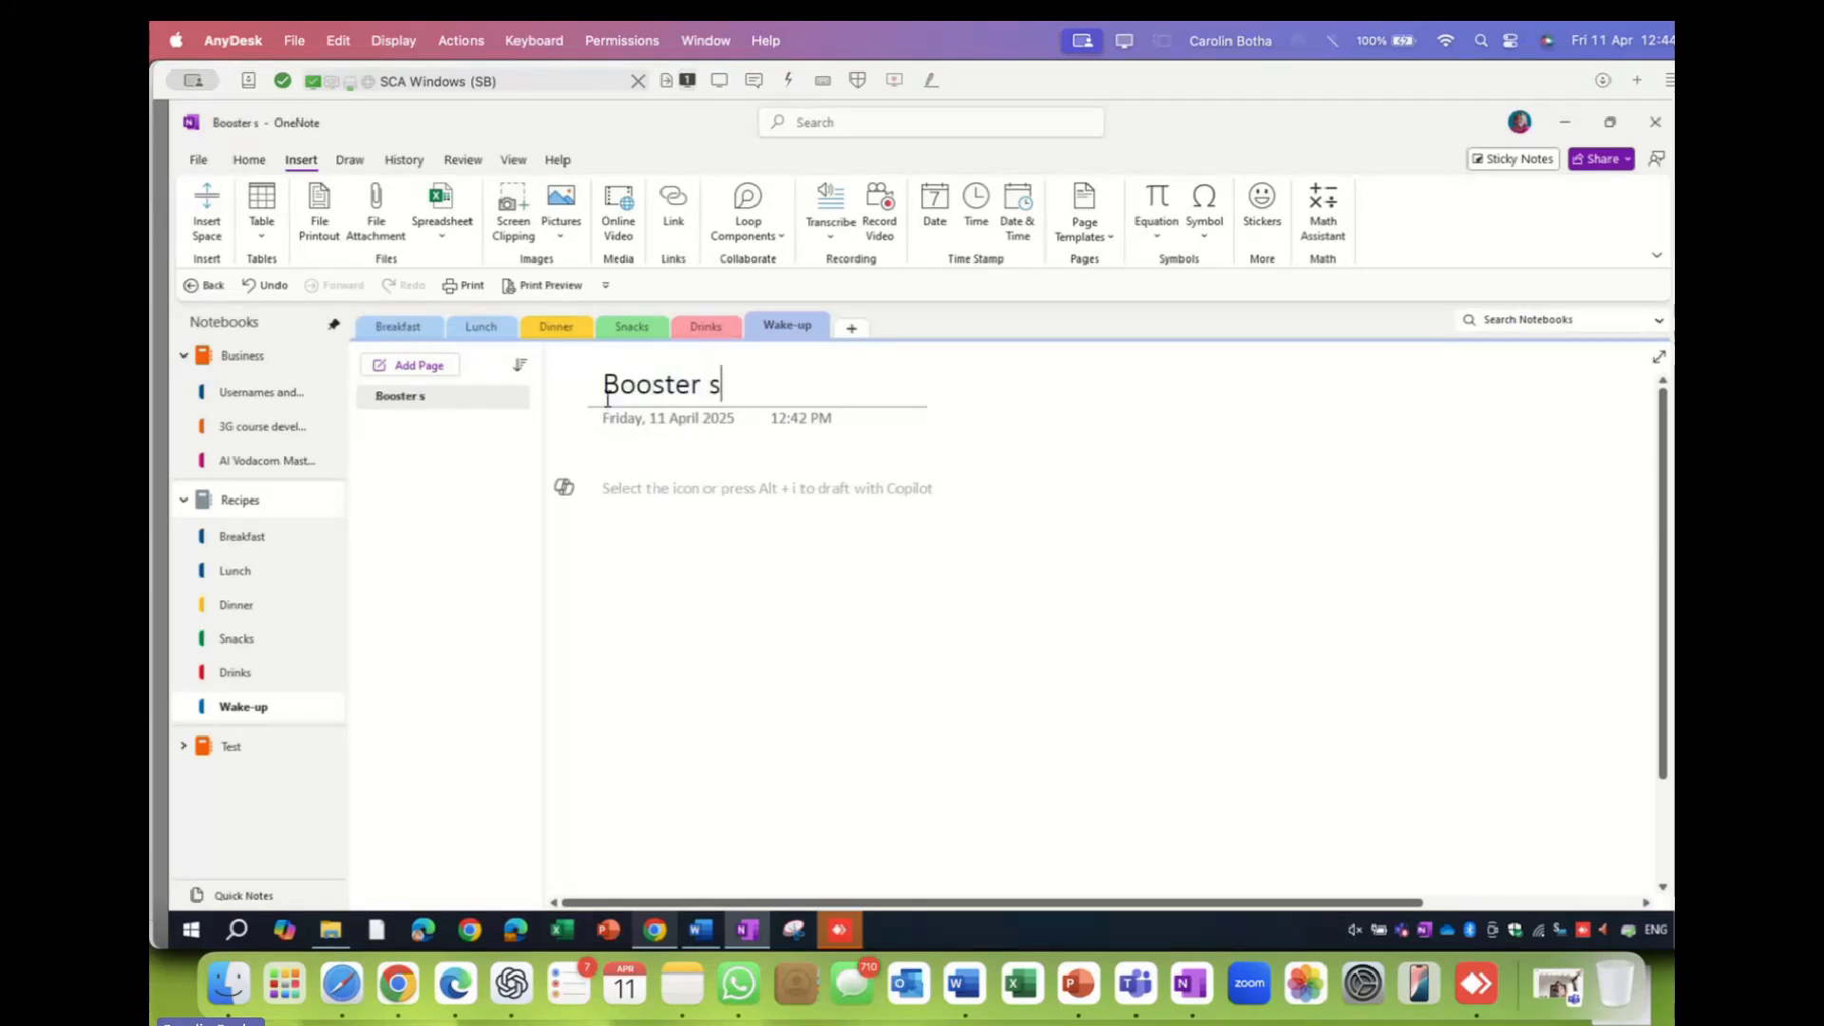
text(moothie)
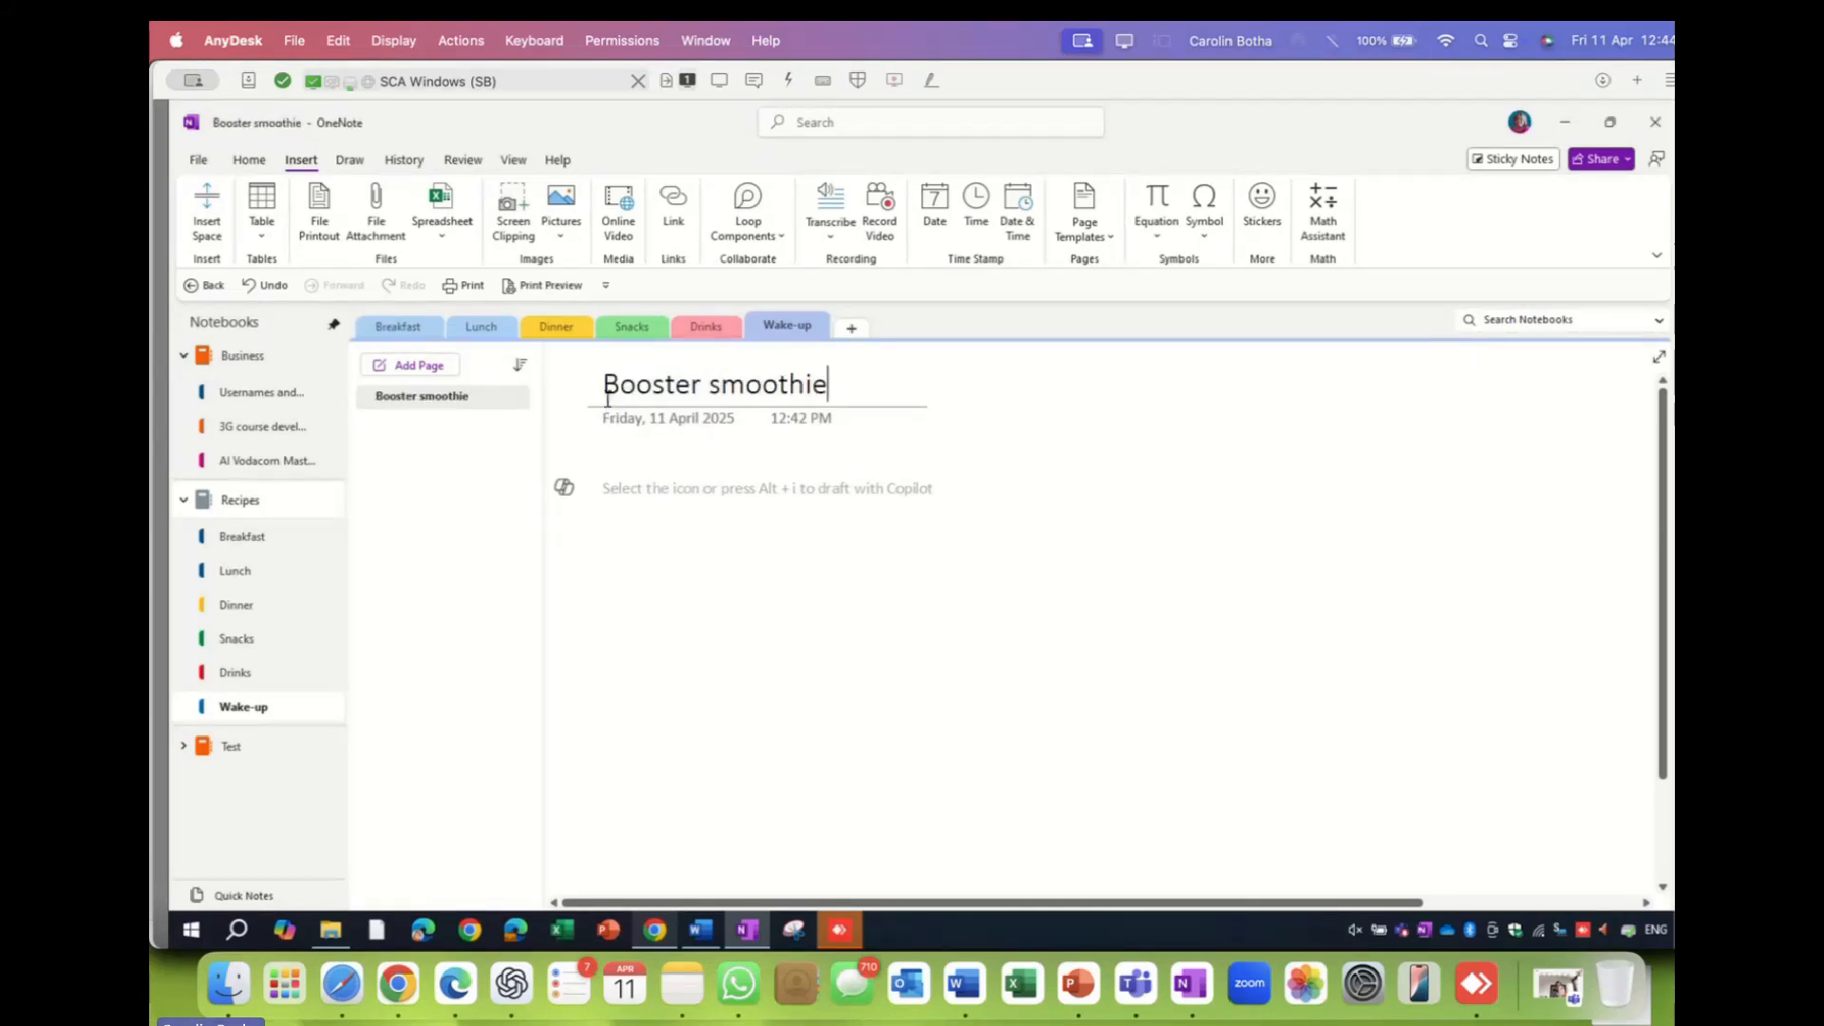
- Type 'Ingre' and 'Method' on two lines in the Booster smoothie page body
click(653, 488)
text(Ingre)
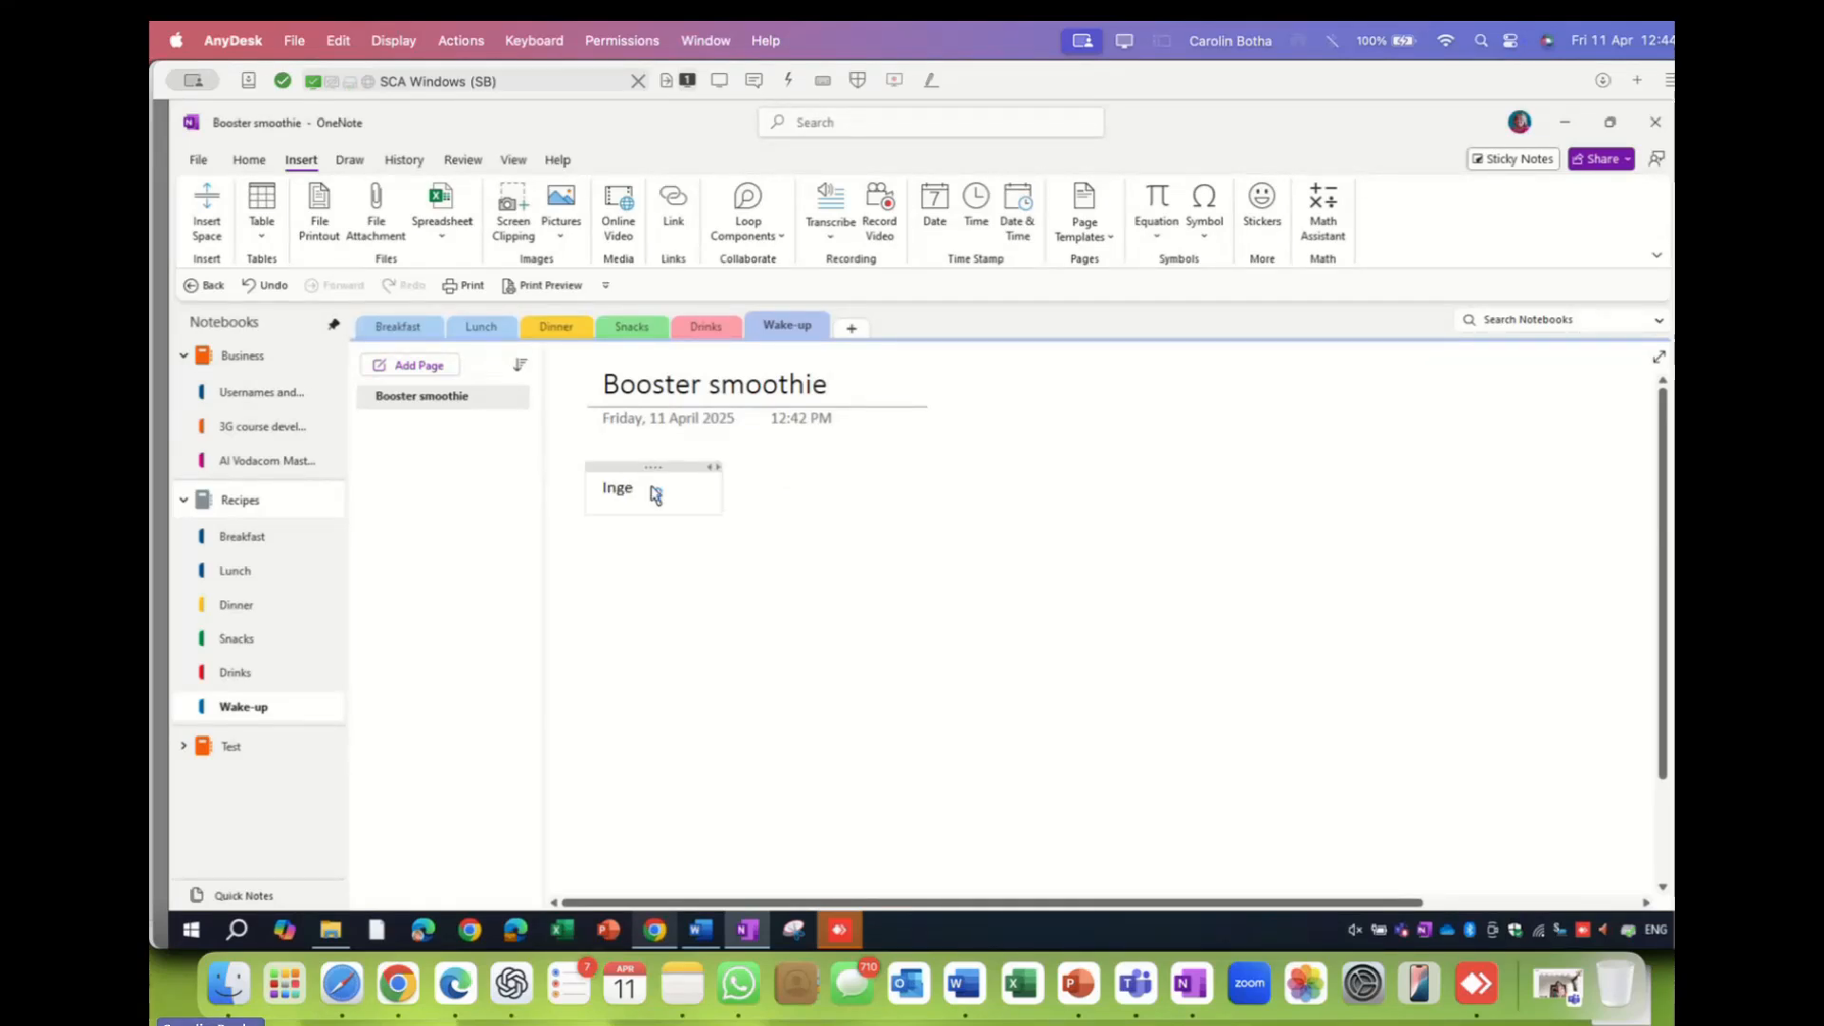
key(Return)
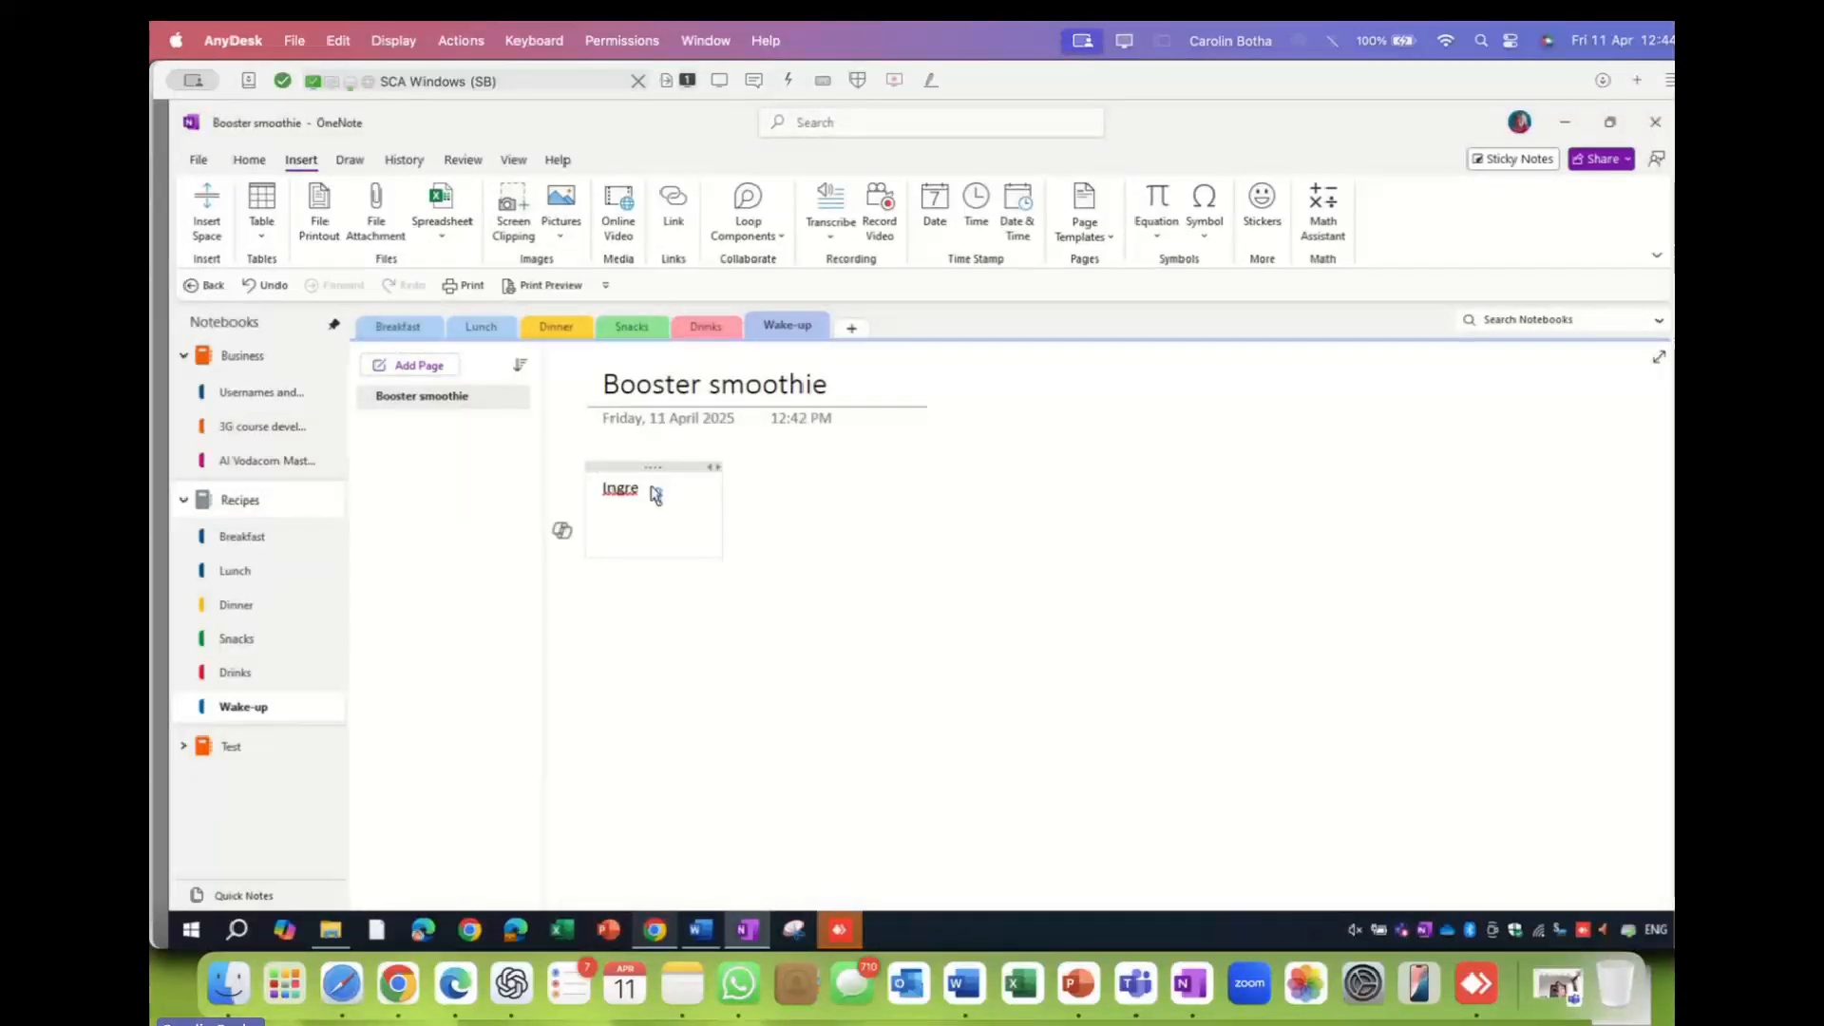
text(Method)
click(795, 662)
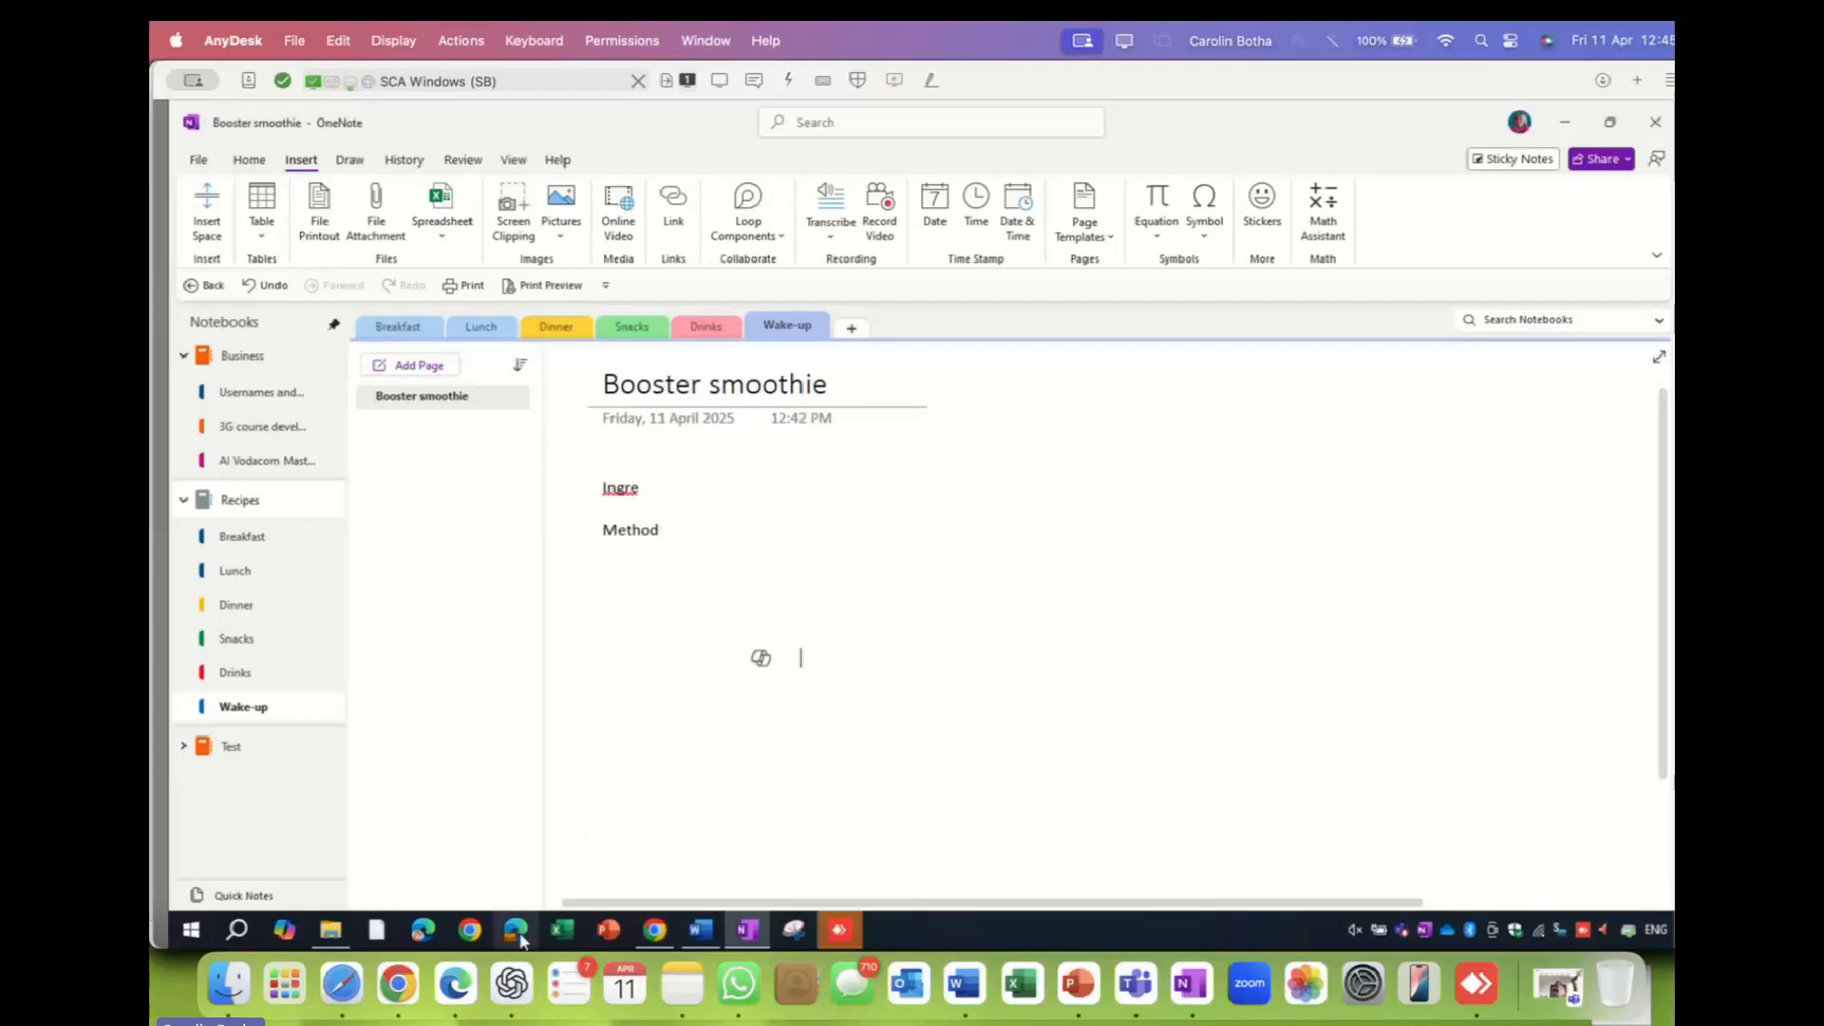
- Copy the Quick Start Guide page URL from Chrome's address bar and return to OneNote
click(654, 931)
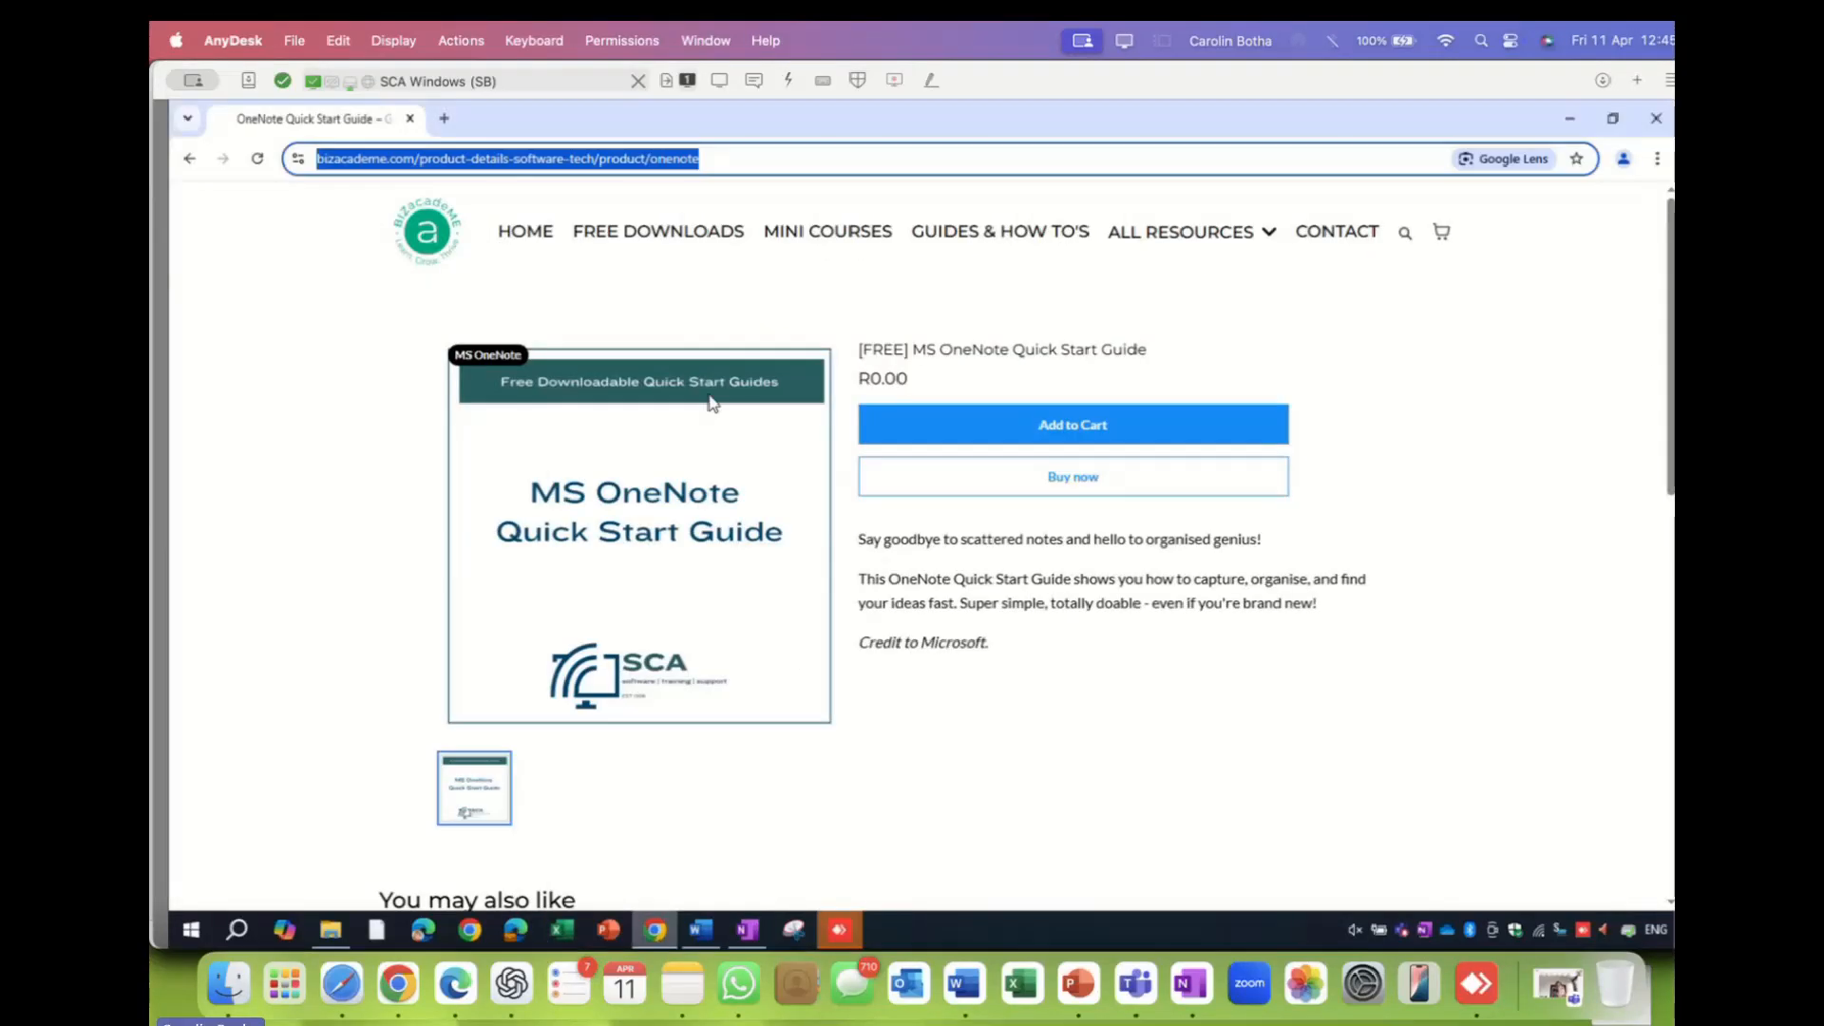
right_click(545, 164)
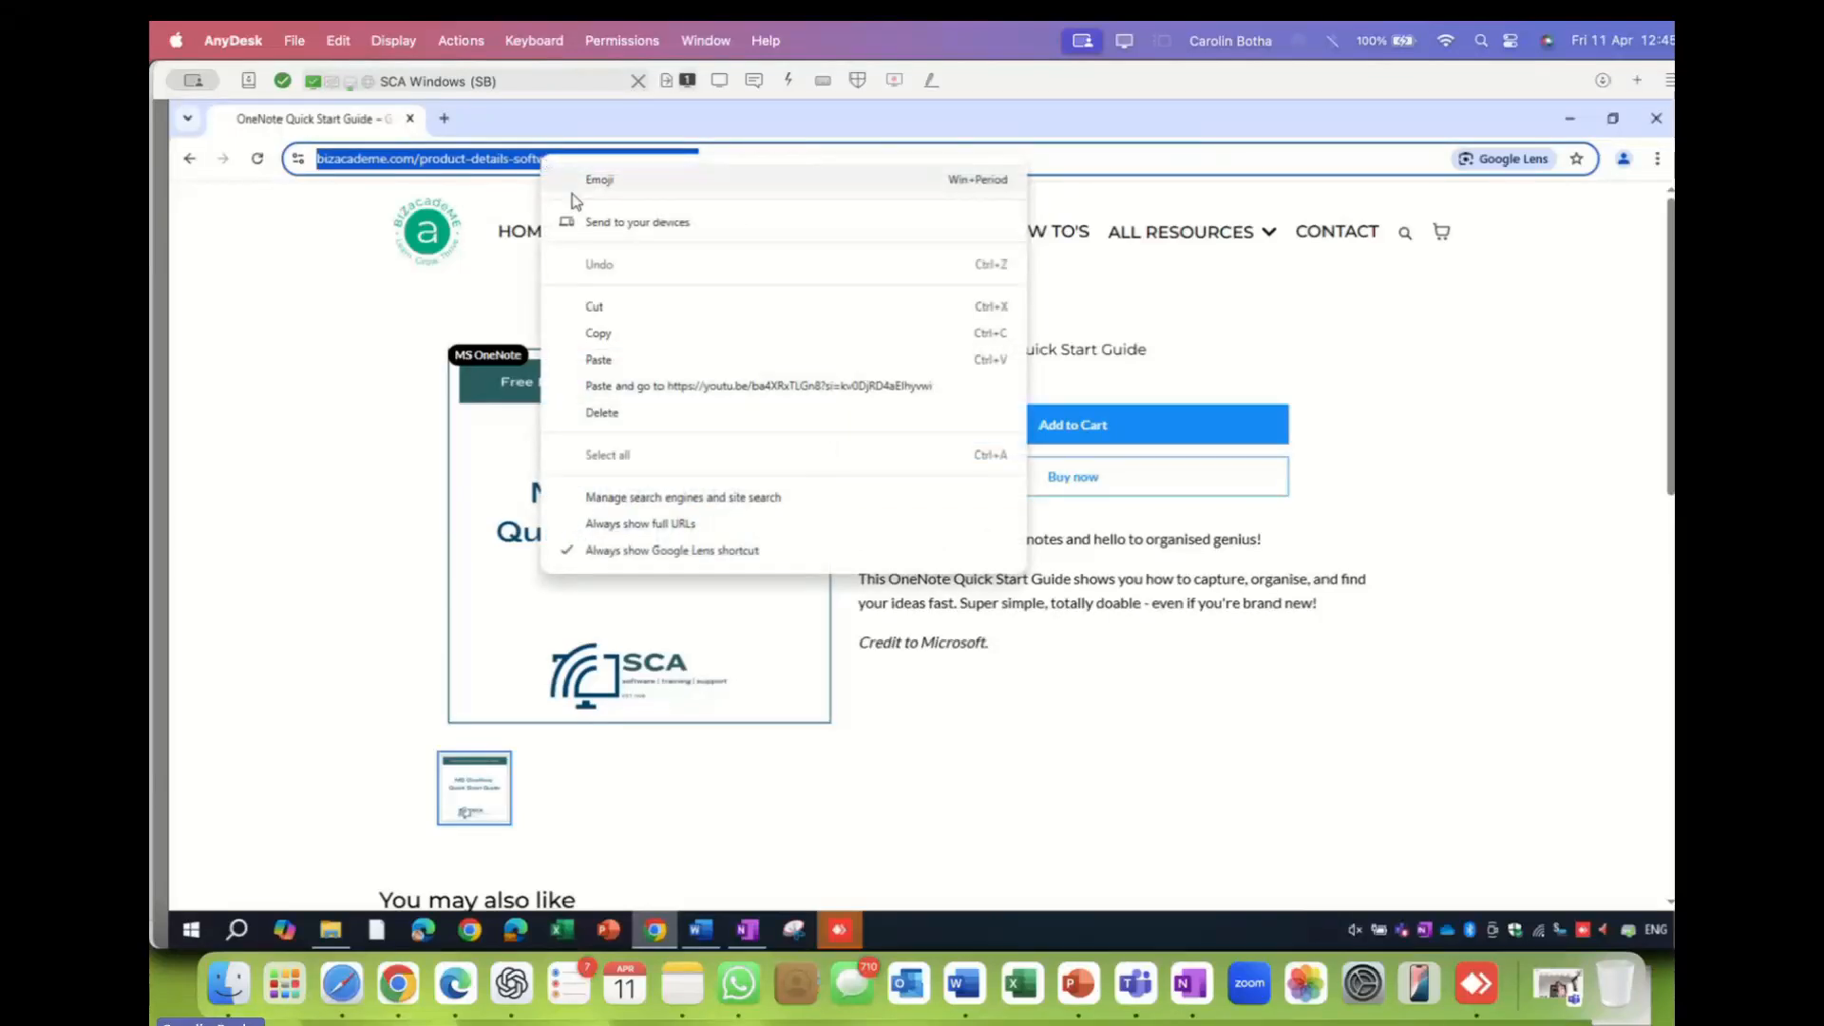
click(611, 336)
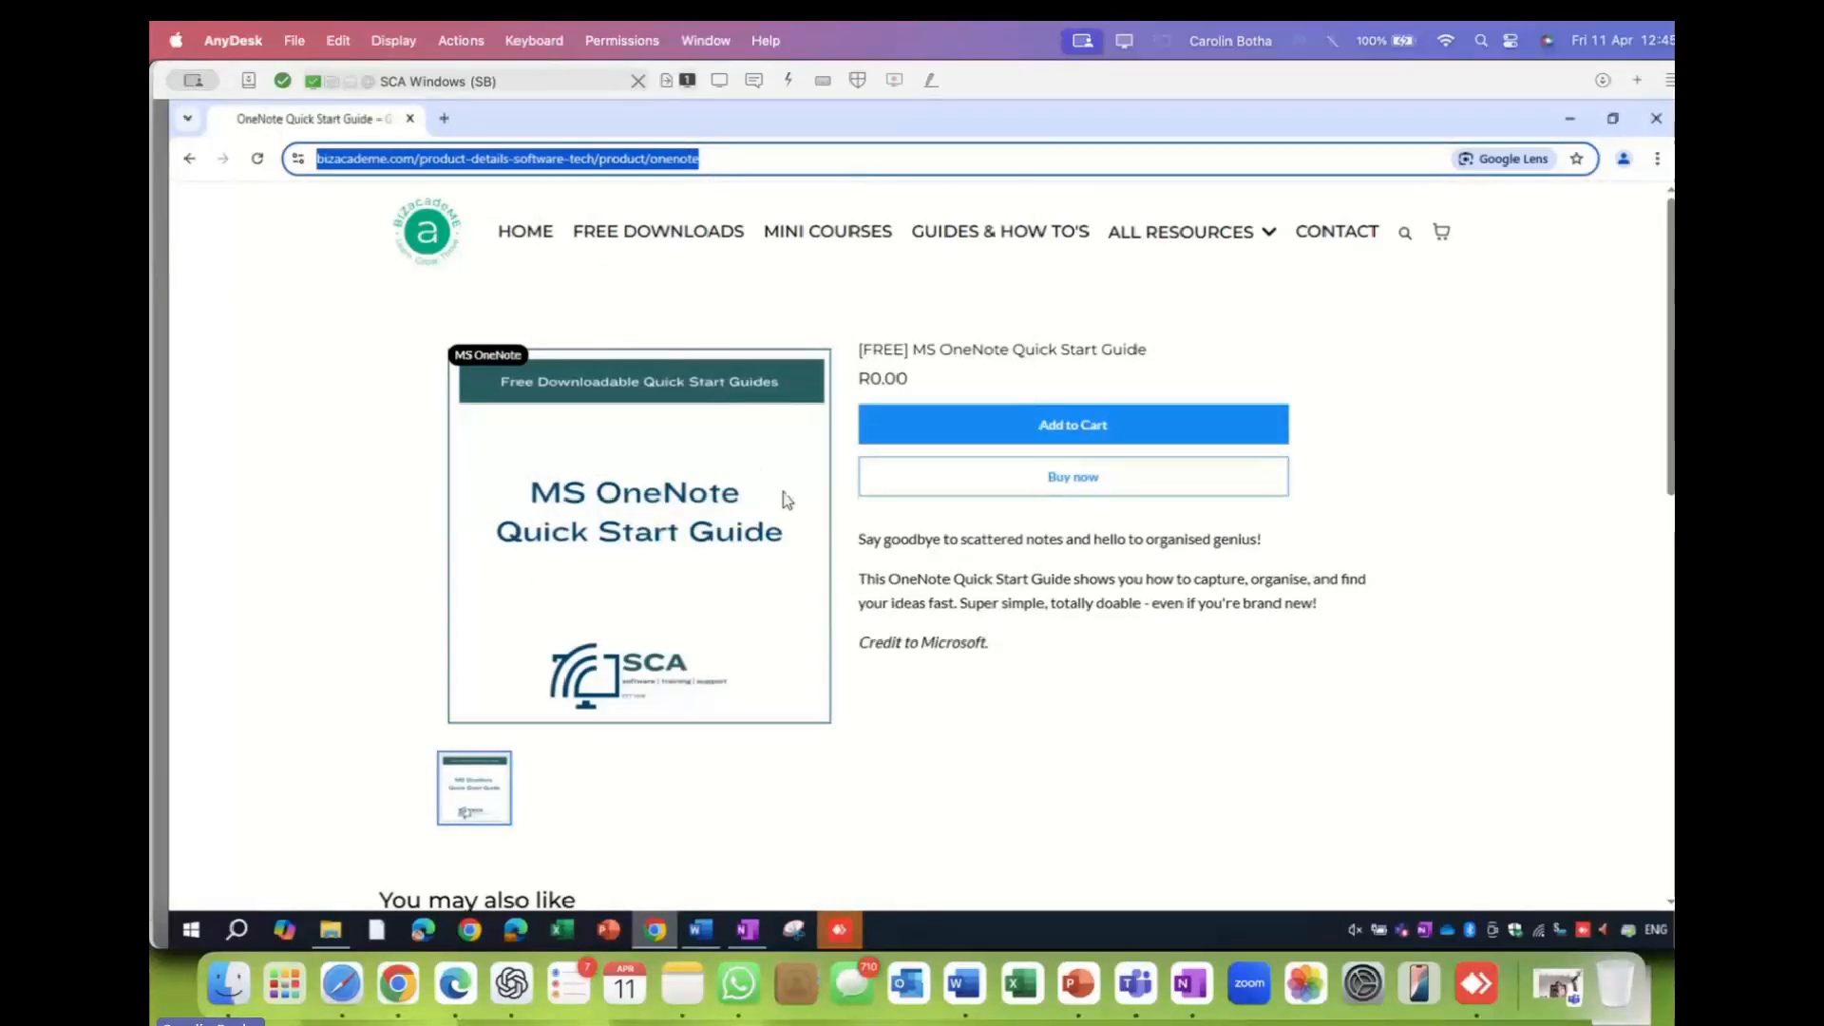
click(749, 935)
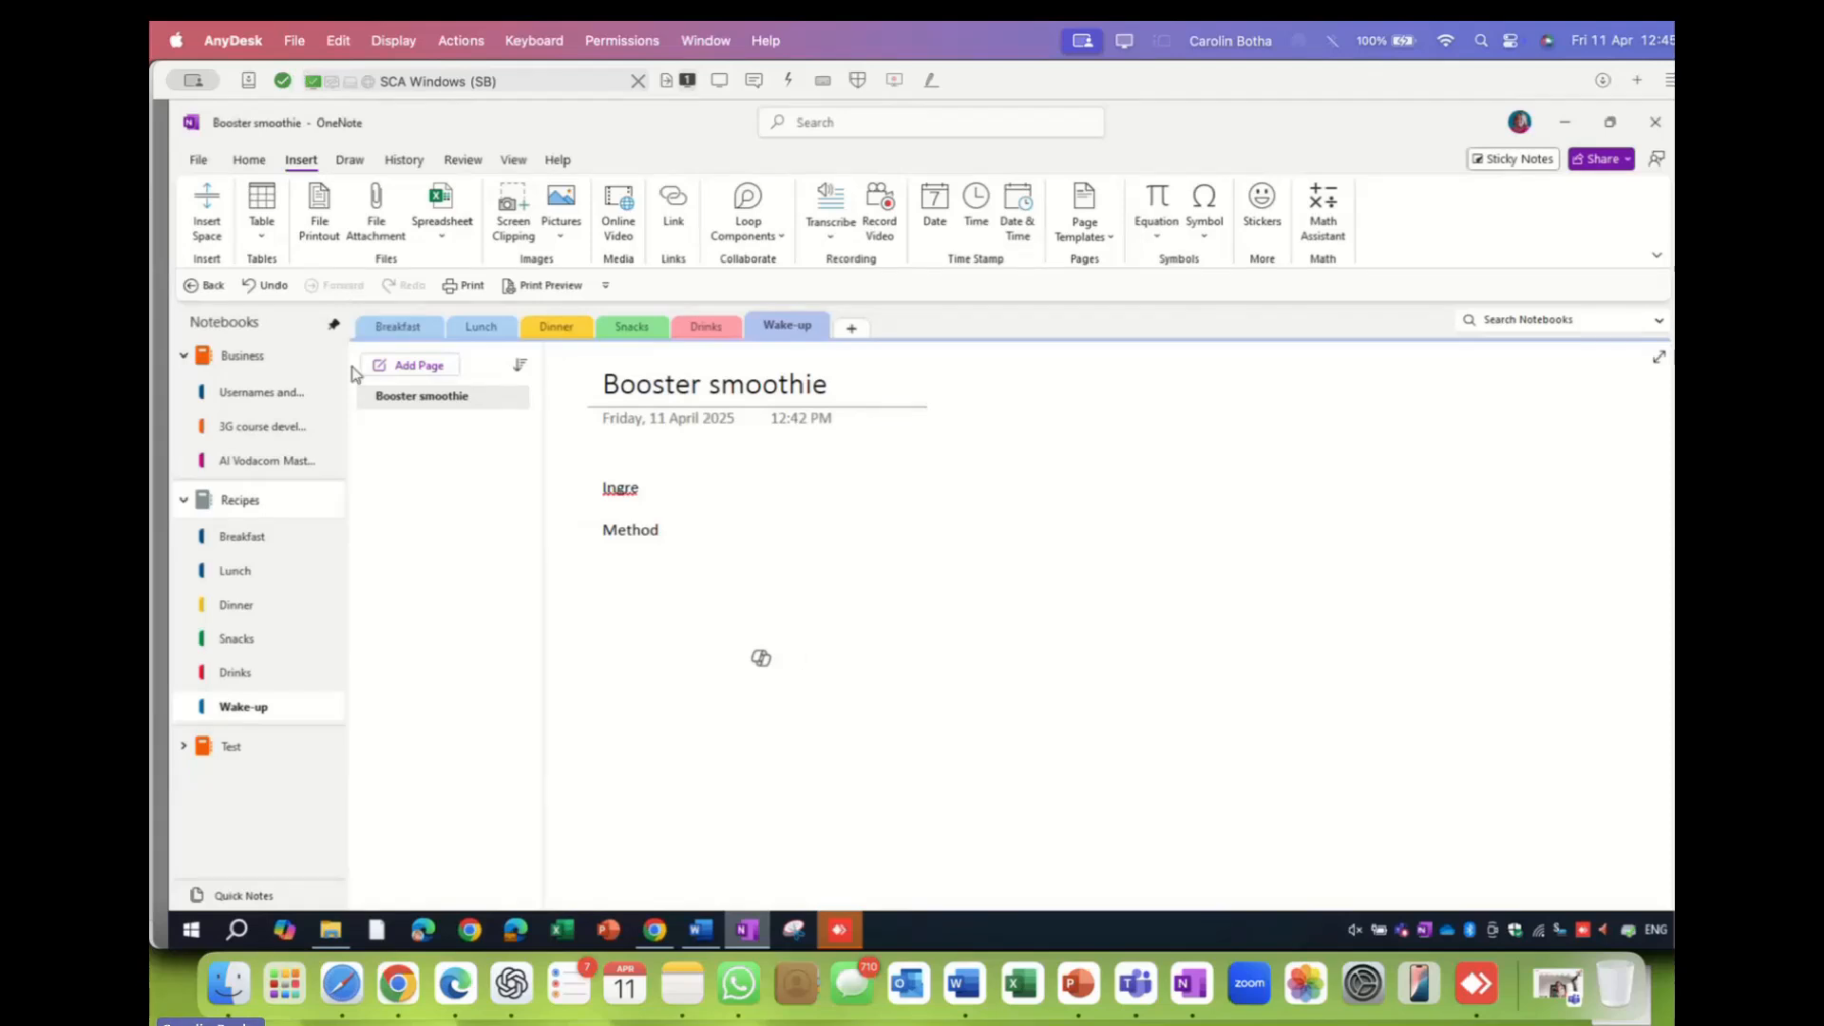
- On the AI Vodacom Masterclasses MS OneNote page, type 'Download The Screen layout here' below the text
click(270, 467)
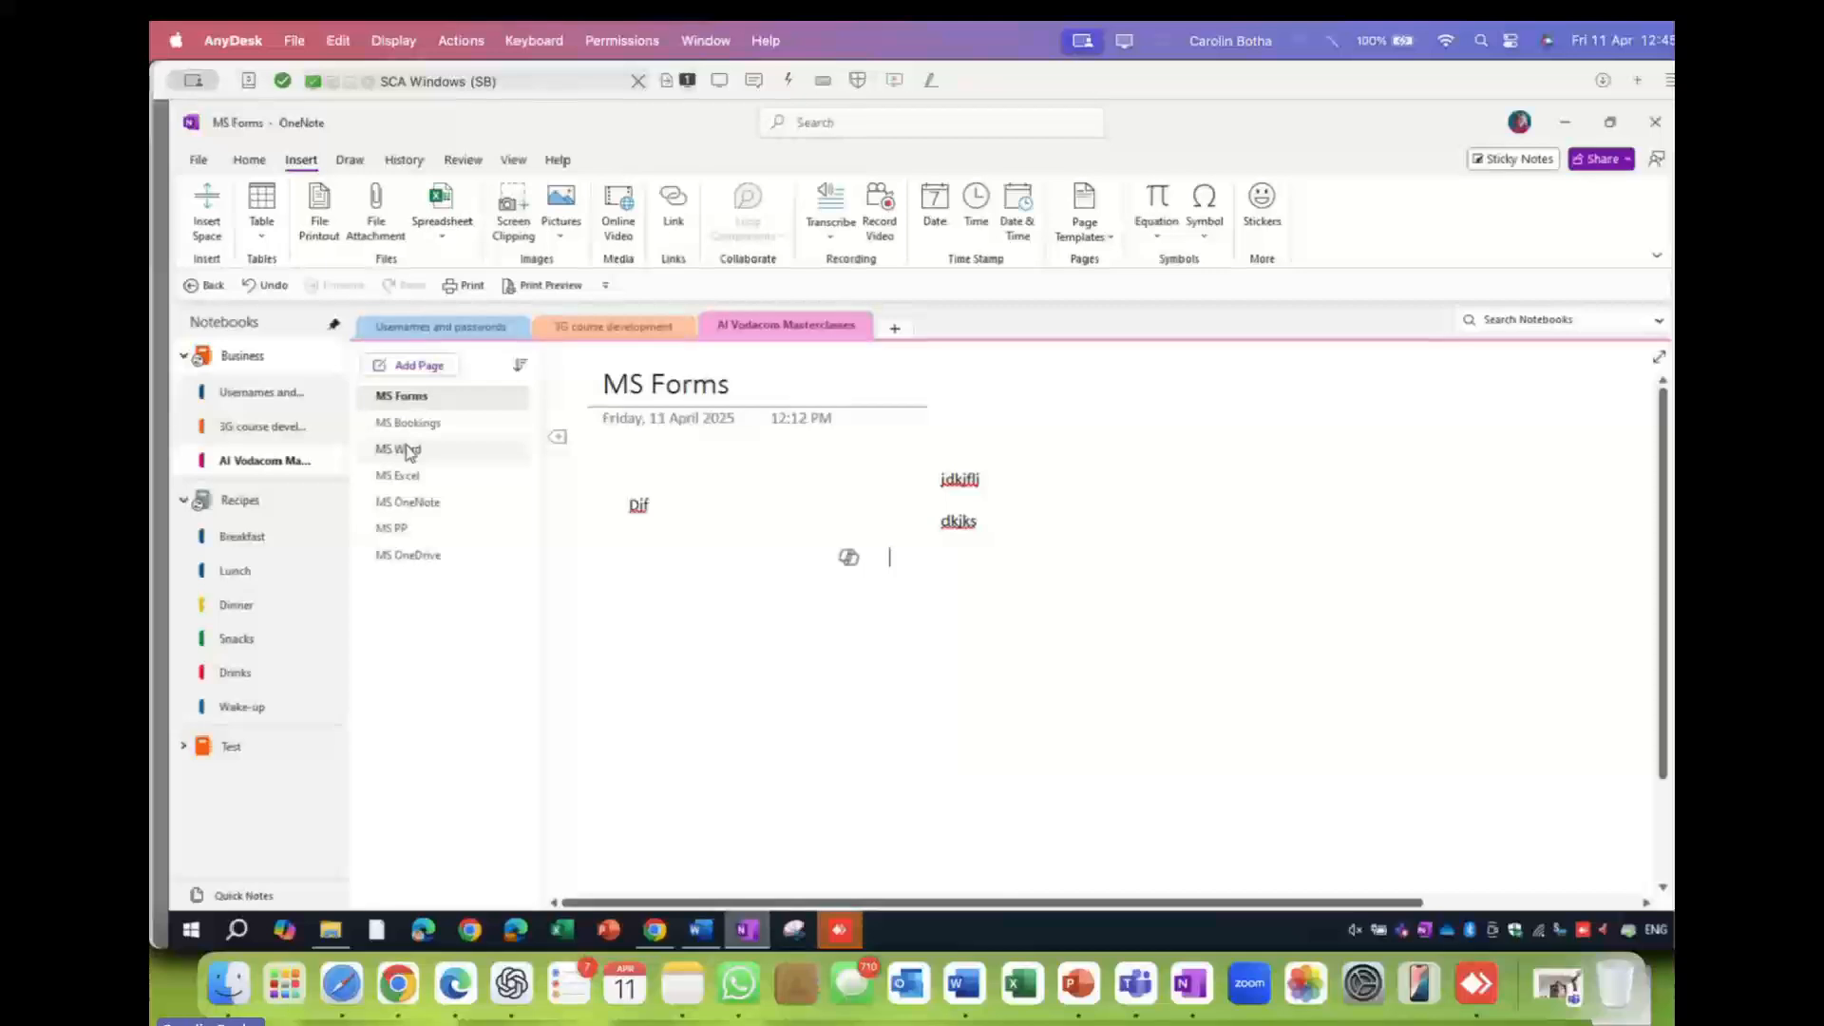
click(408, 502)
click(775, 603)
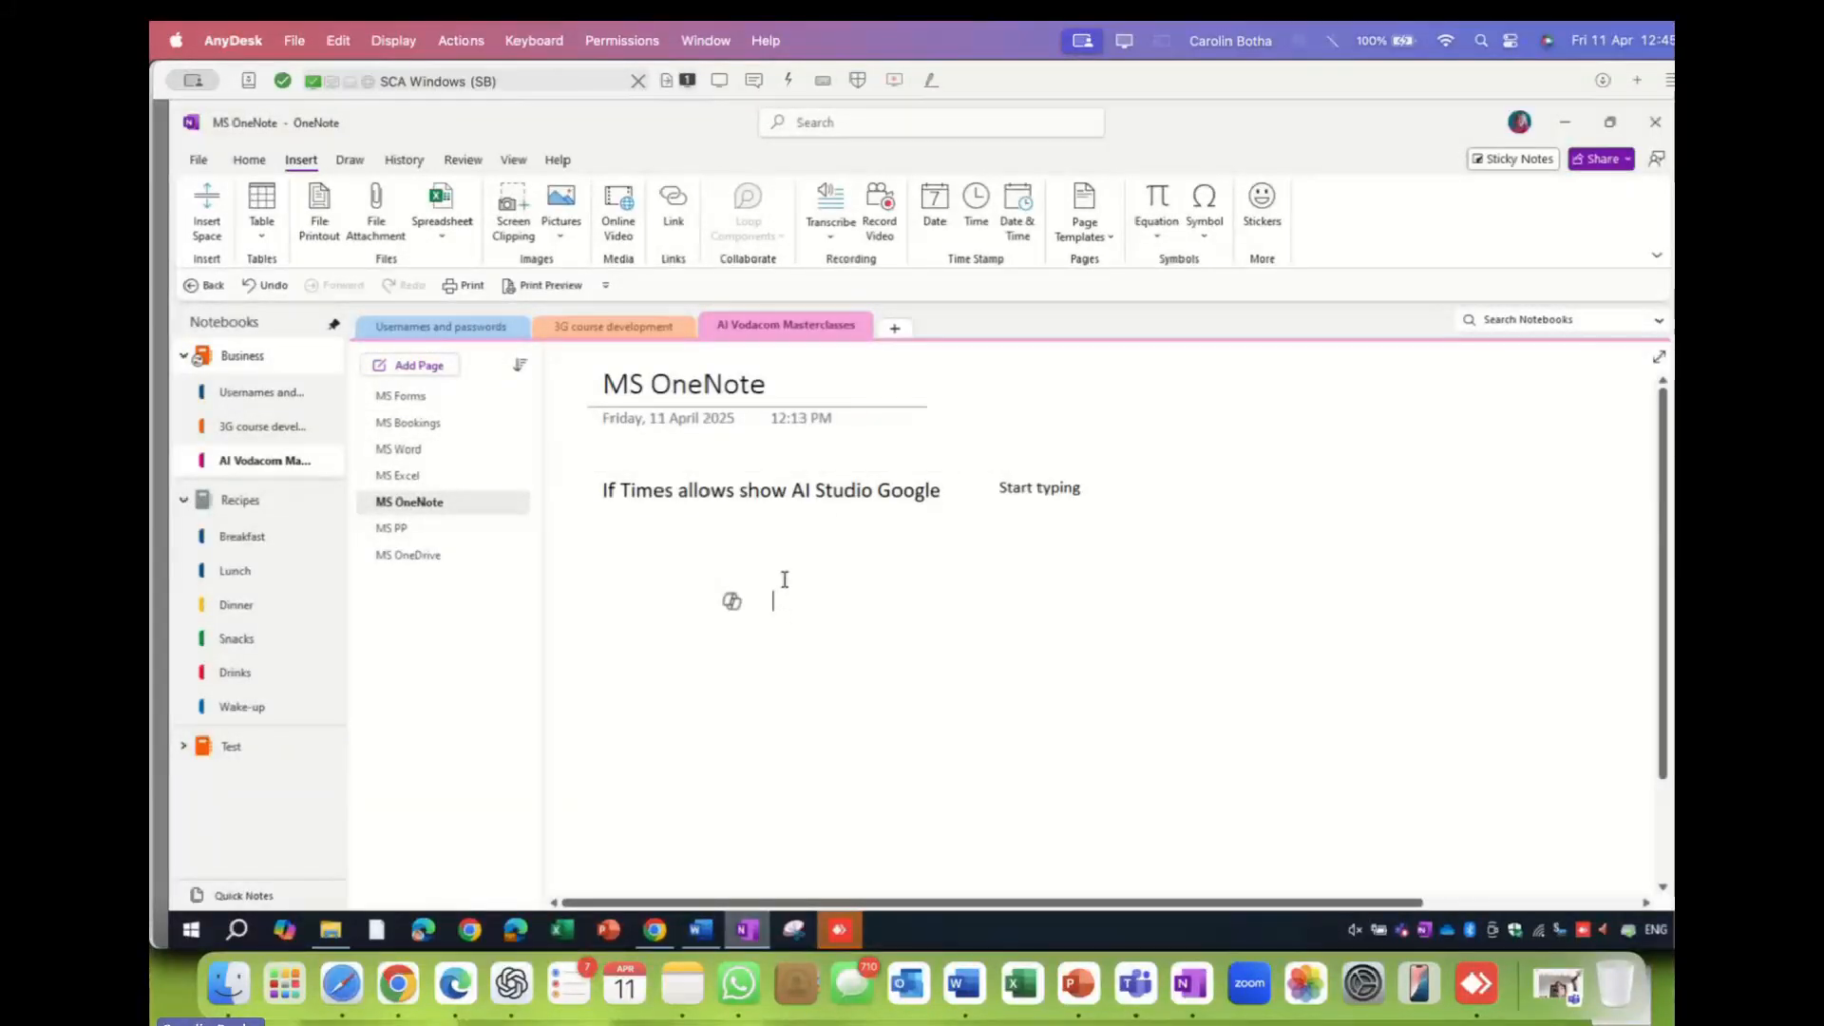
text(D)
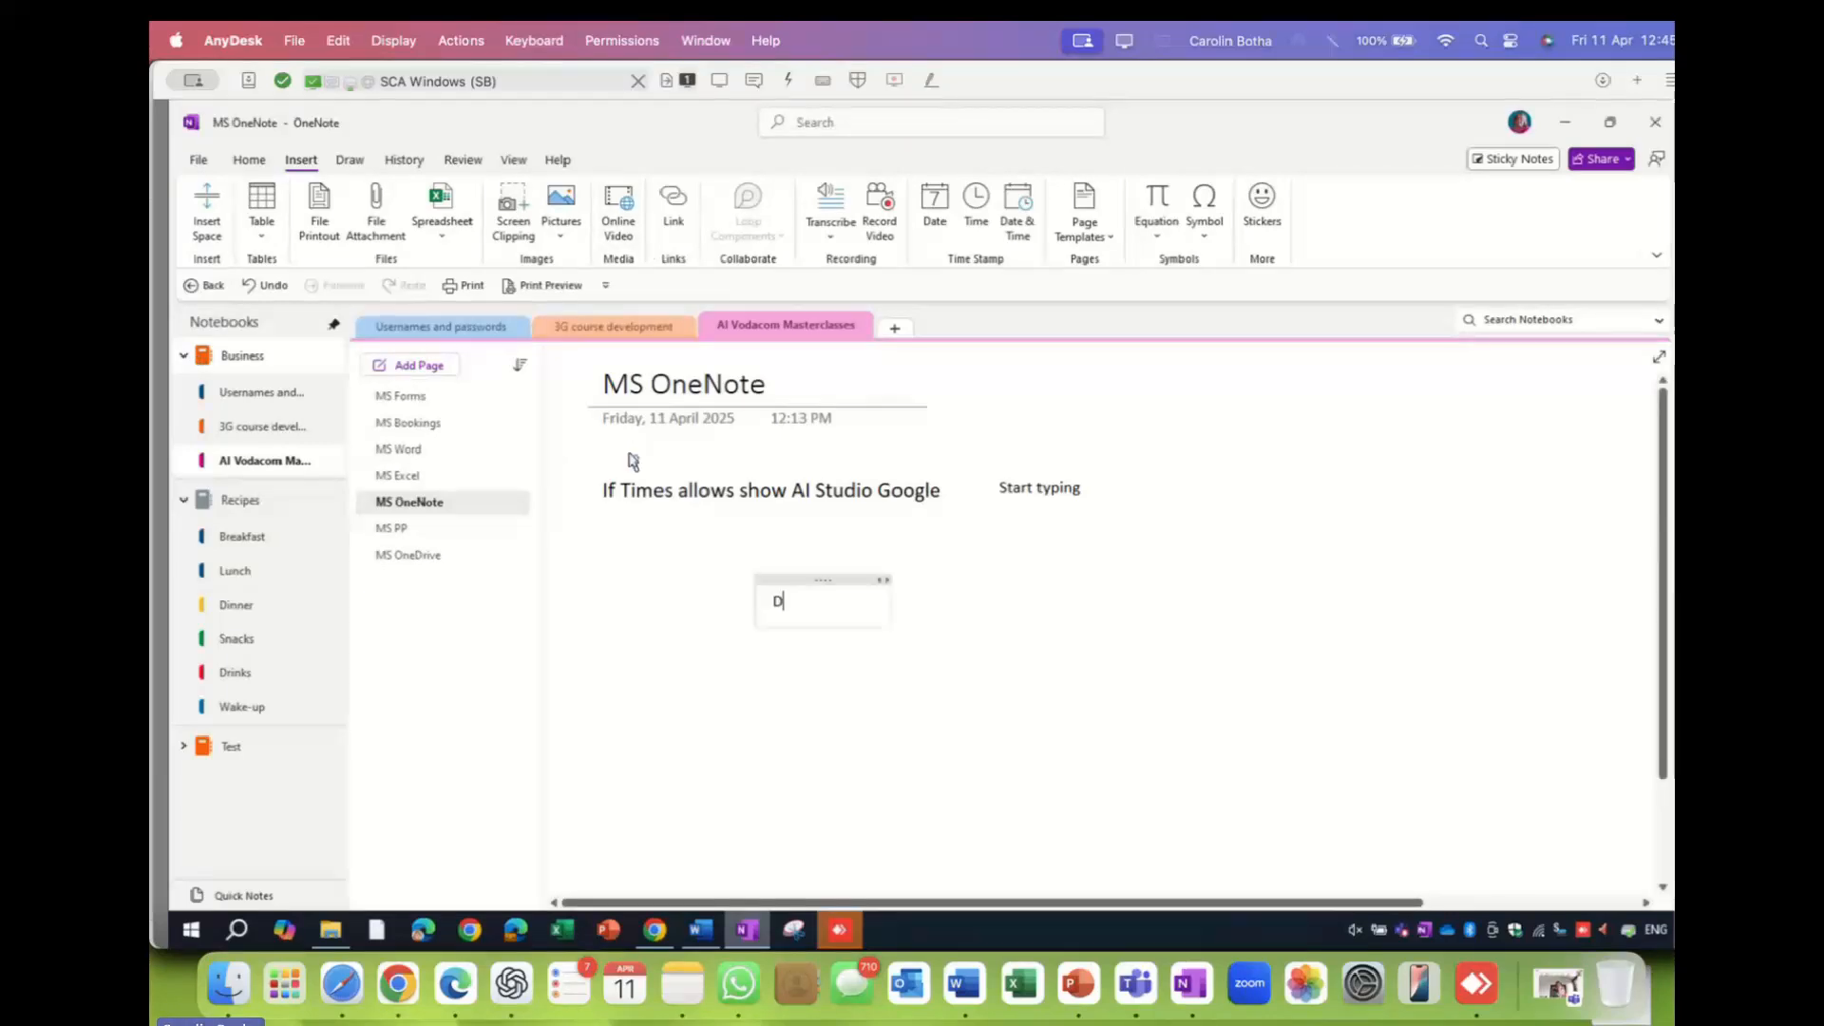
text(own)
key(BackSpace)
text(load)
key(BackSpace)
key(BackSpace)
text(noad)
key(BackSpace)
key(BackSpace)
key(BackSpace)
key(BackSpace)
key(BackSpace)
key(BackSpace)
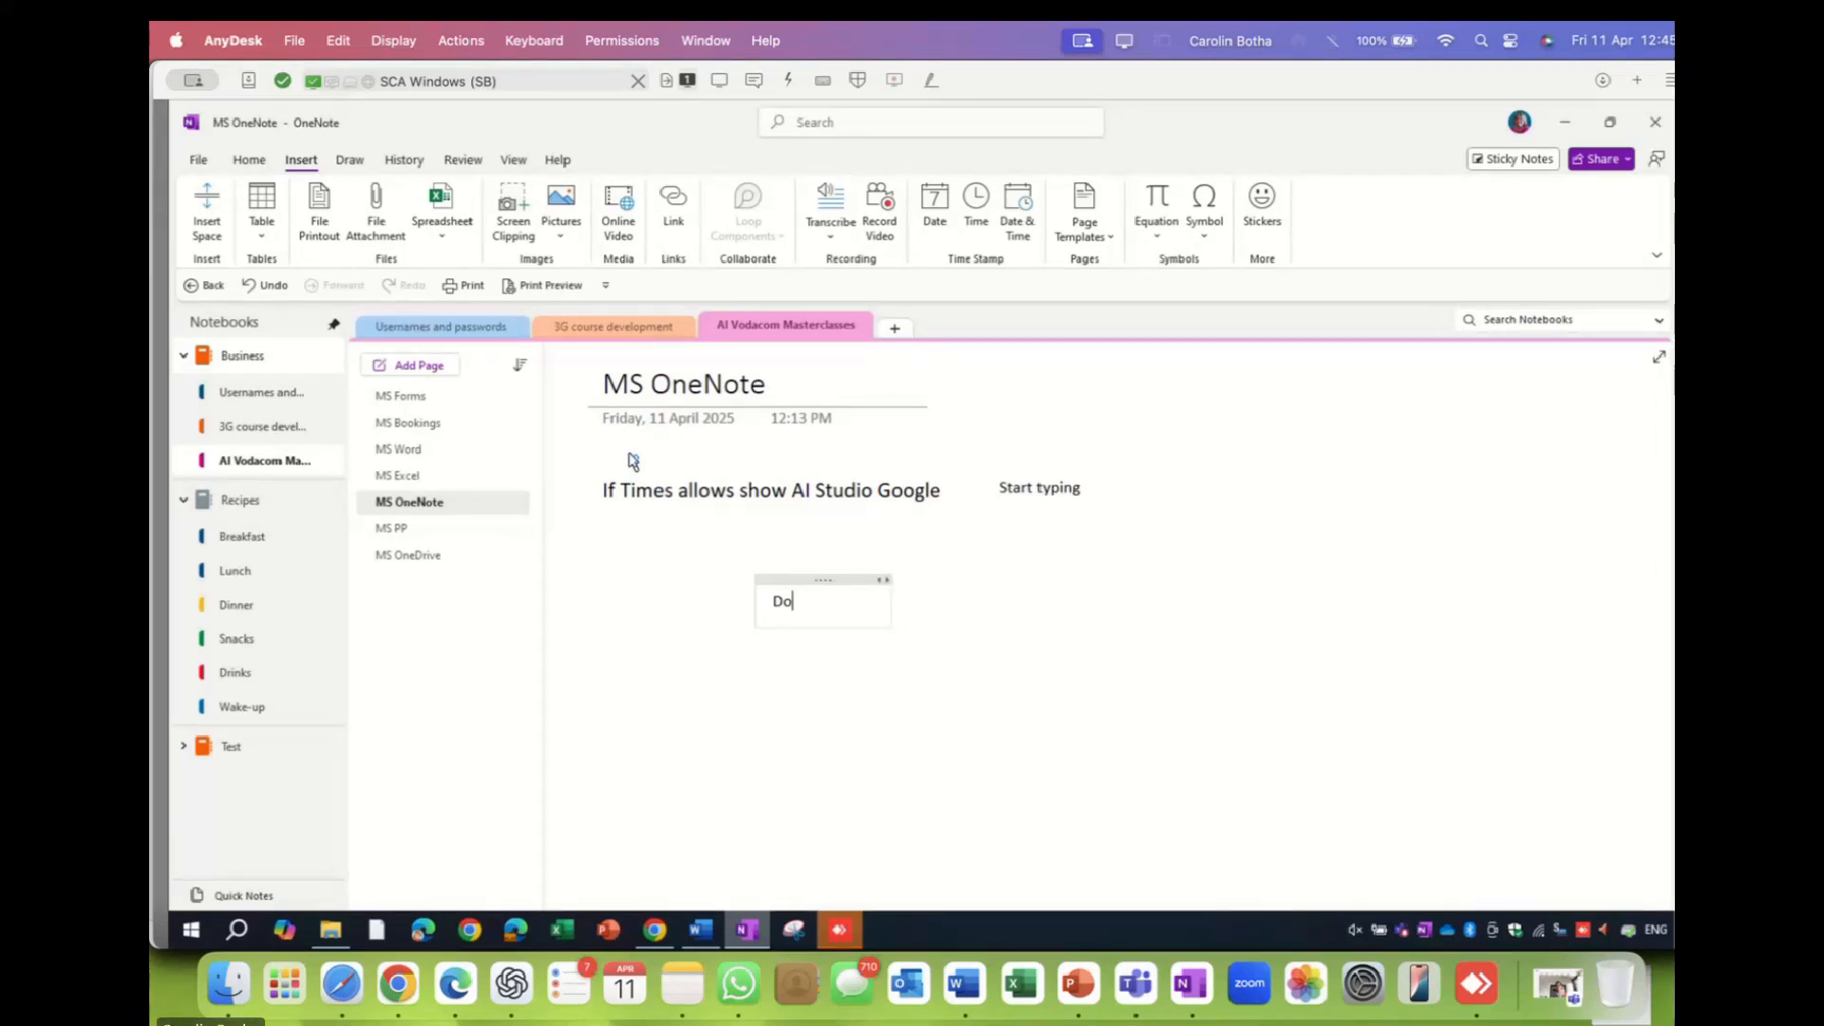
text(wnload)
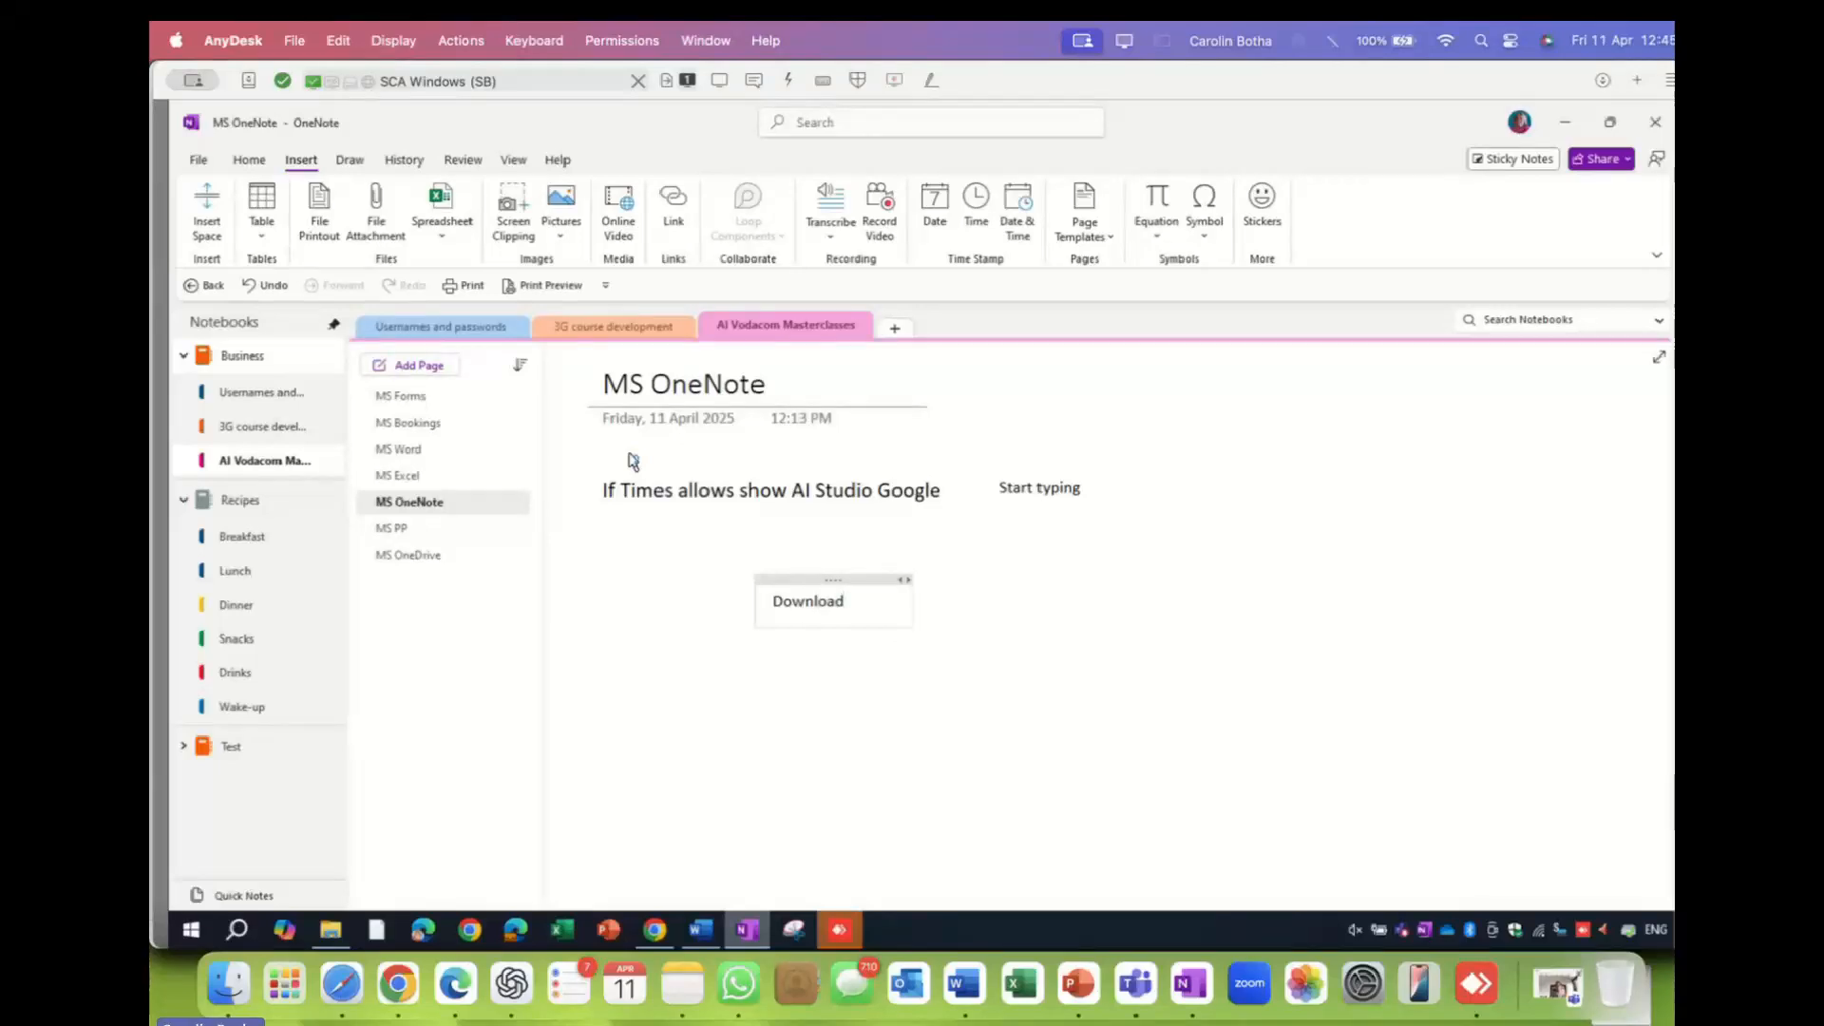
text( The)
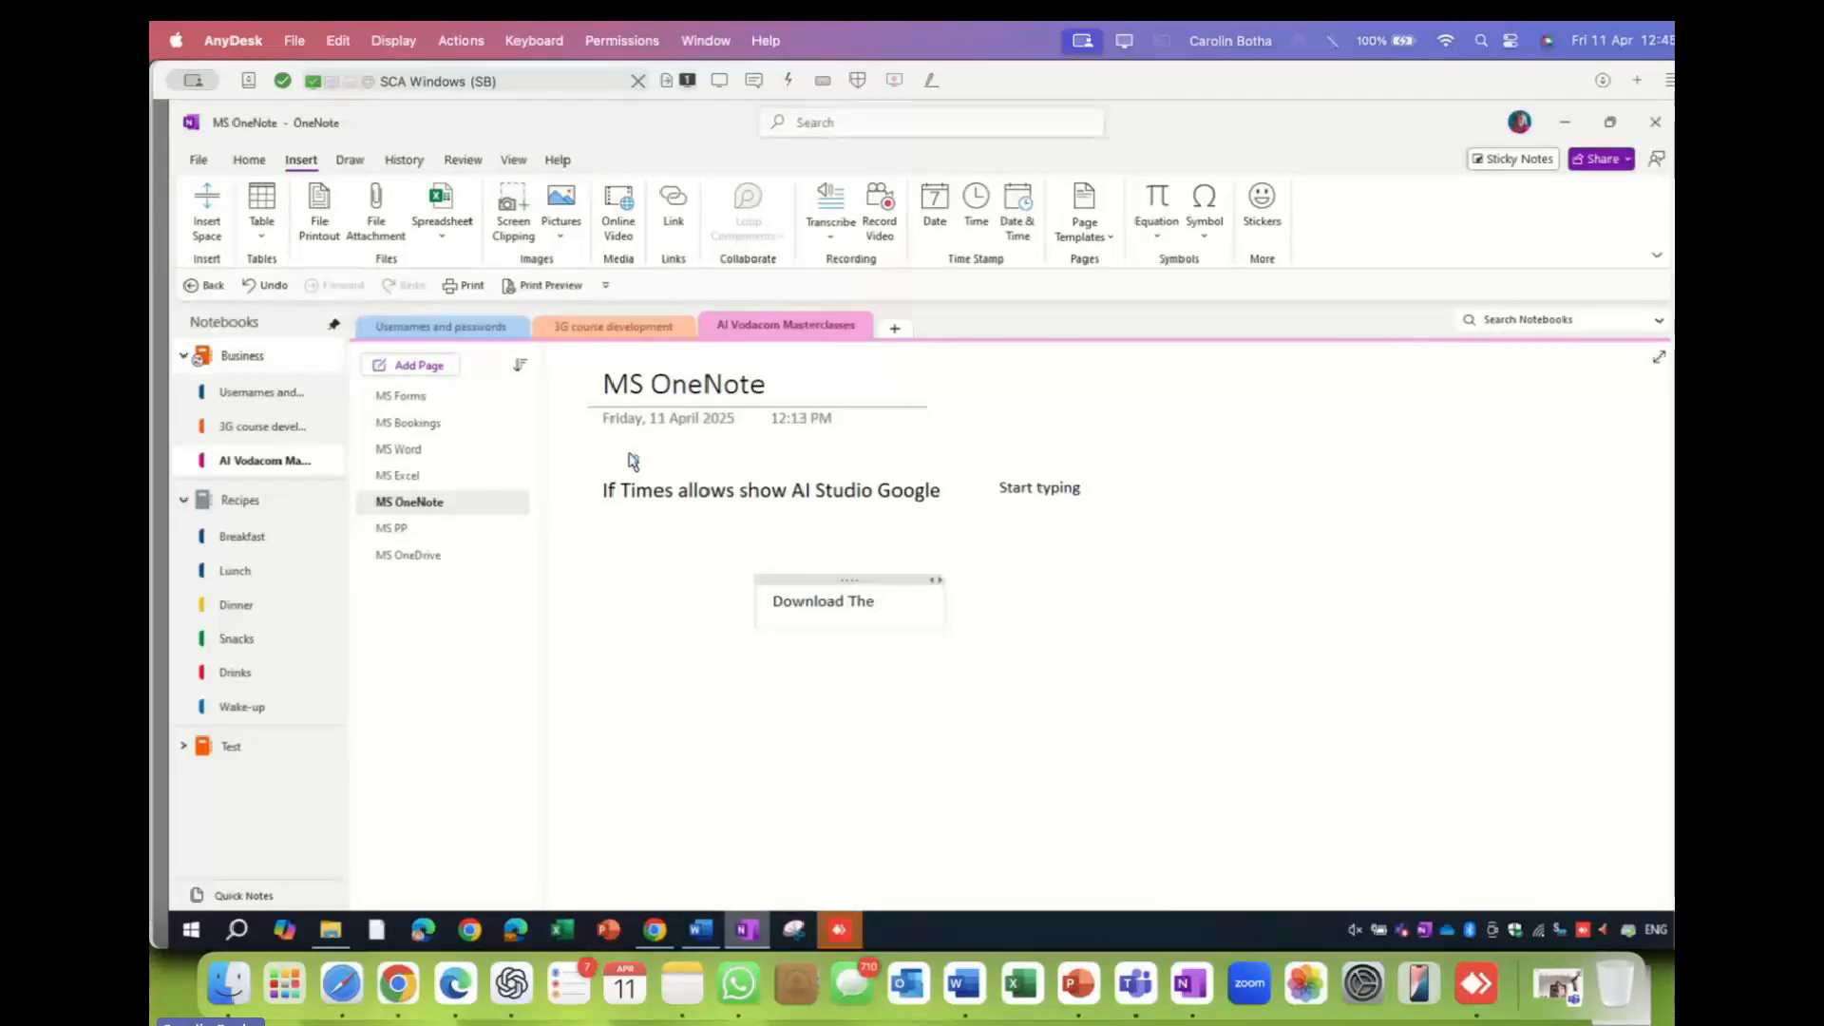
text( Scr)
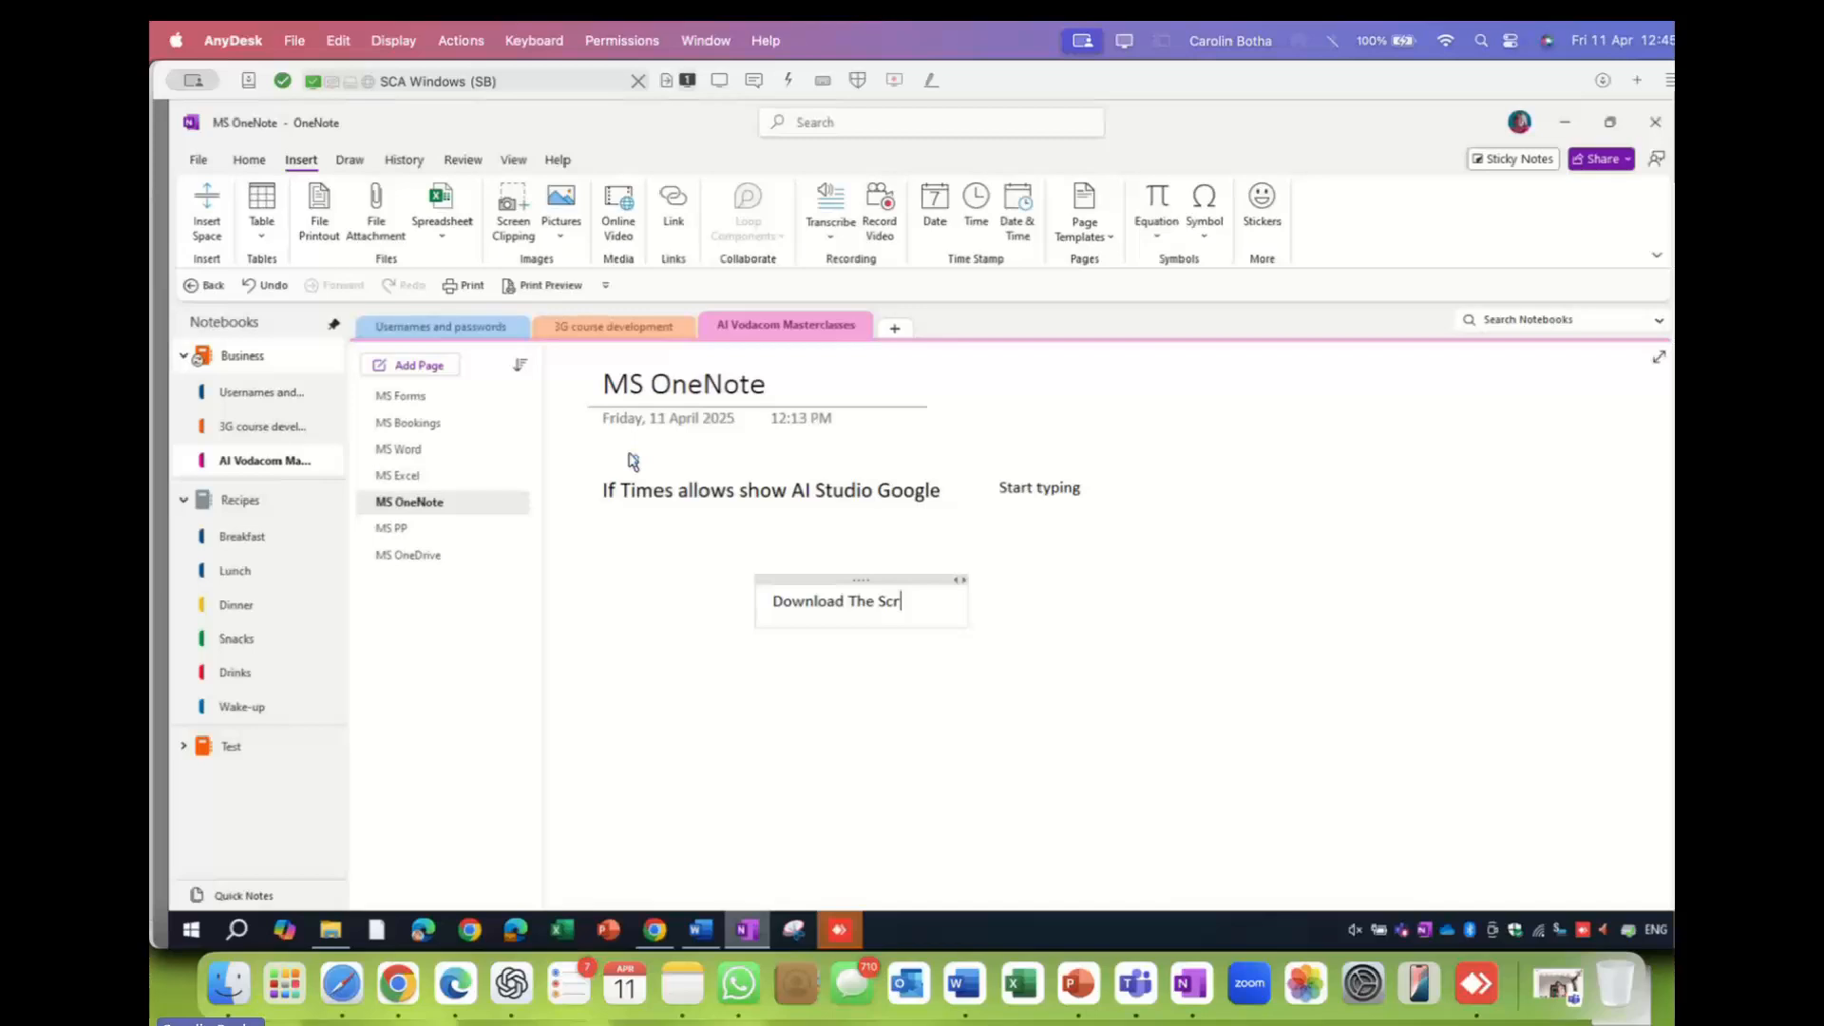
text(een Iayout )
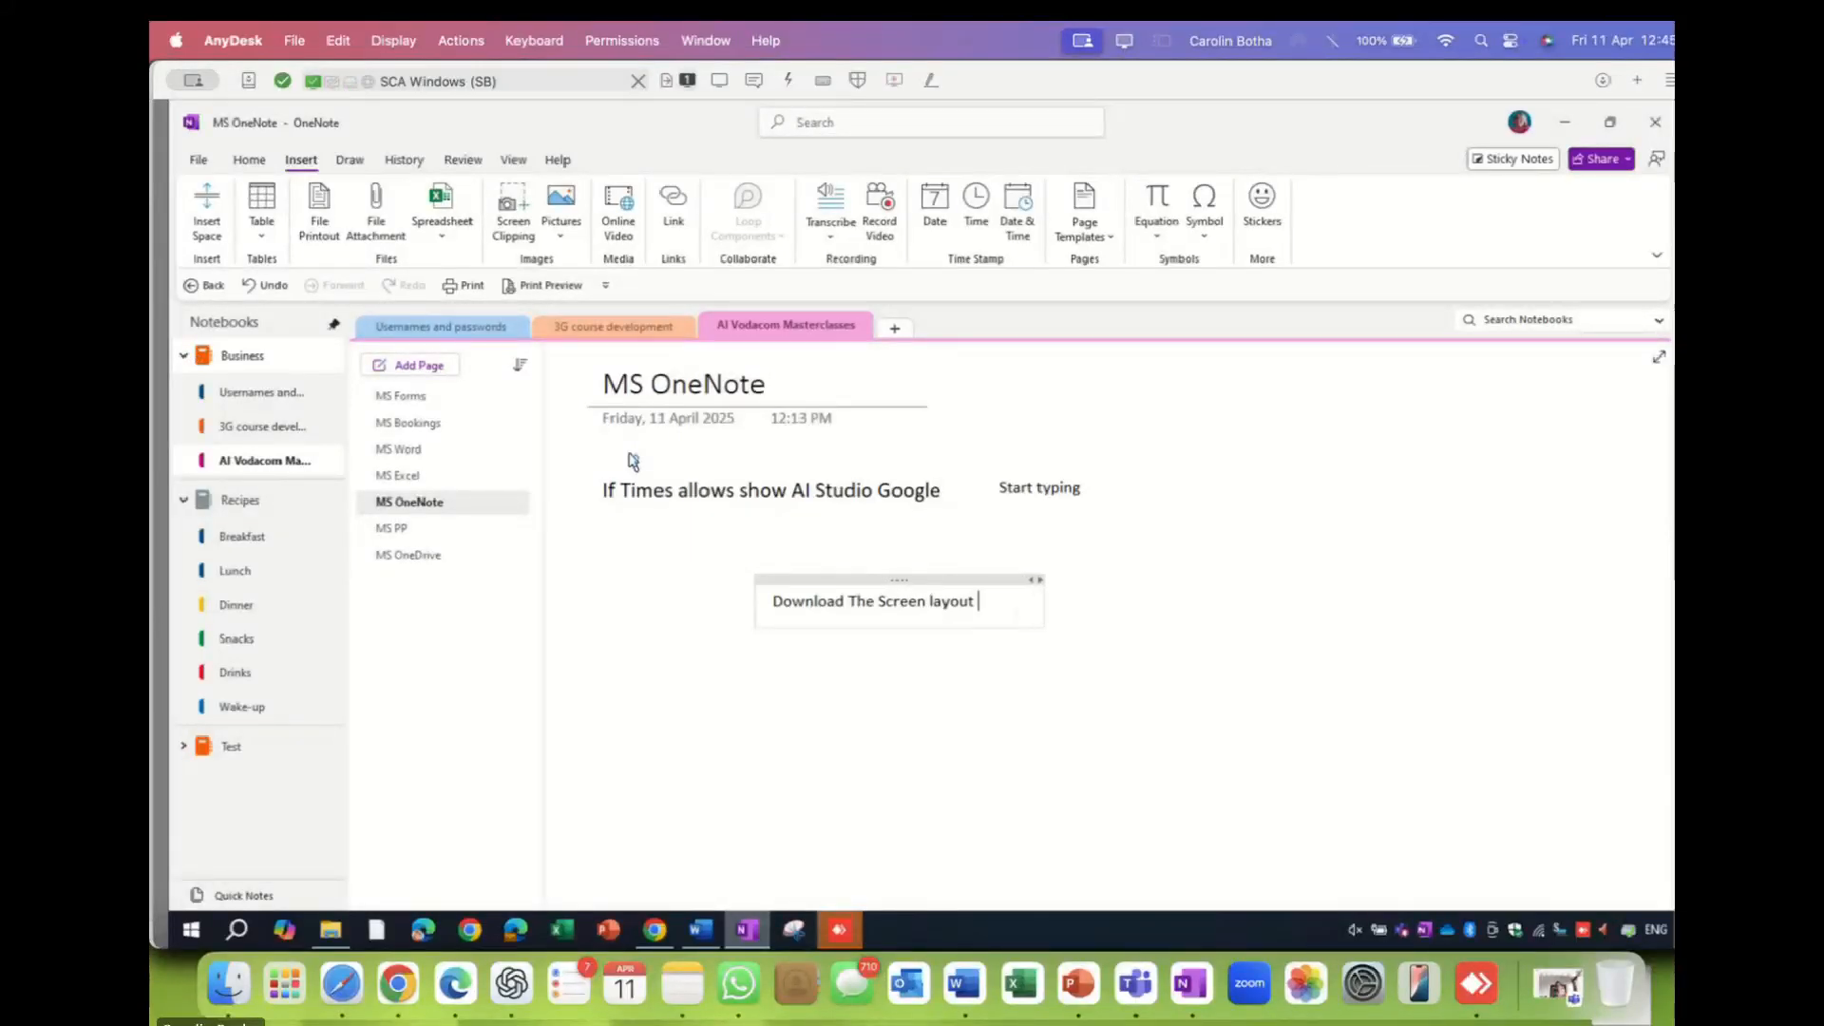
text(here)
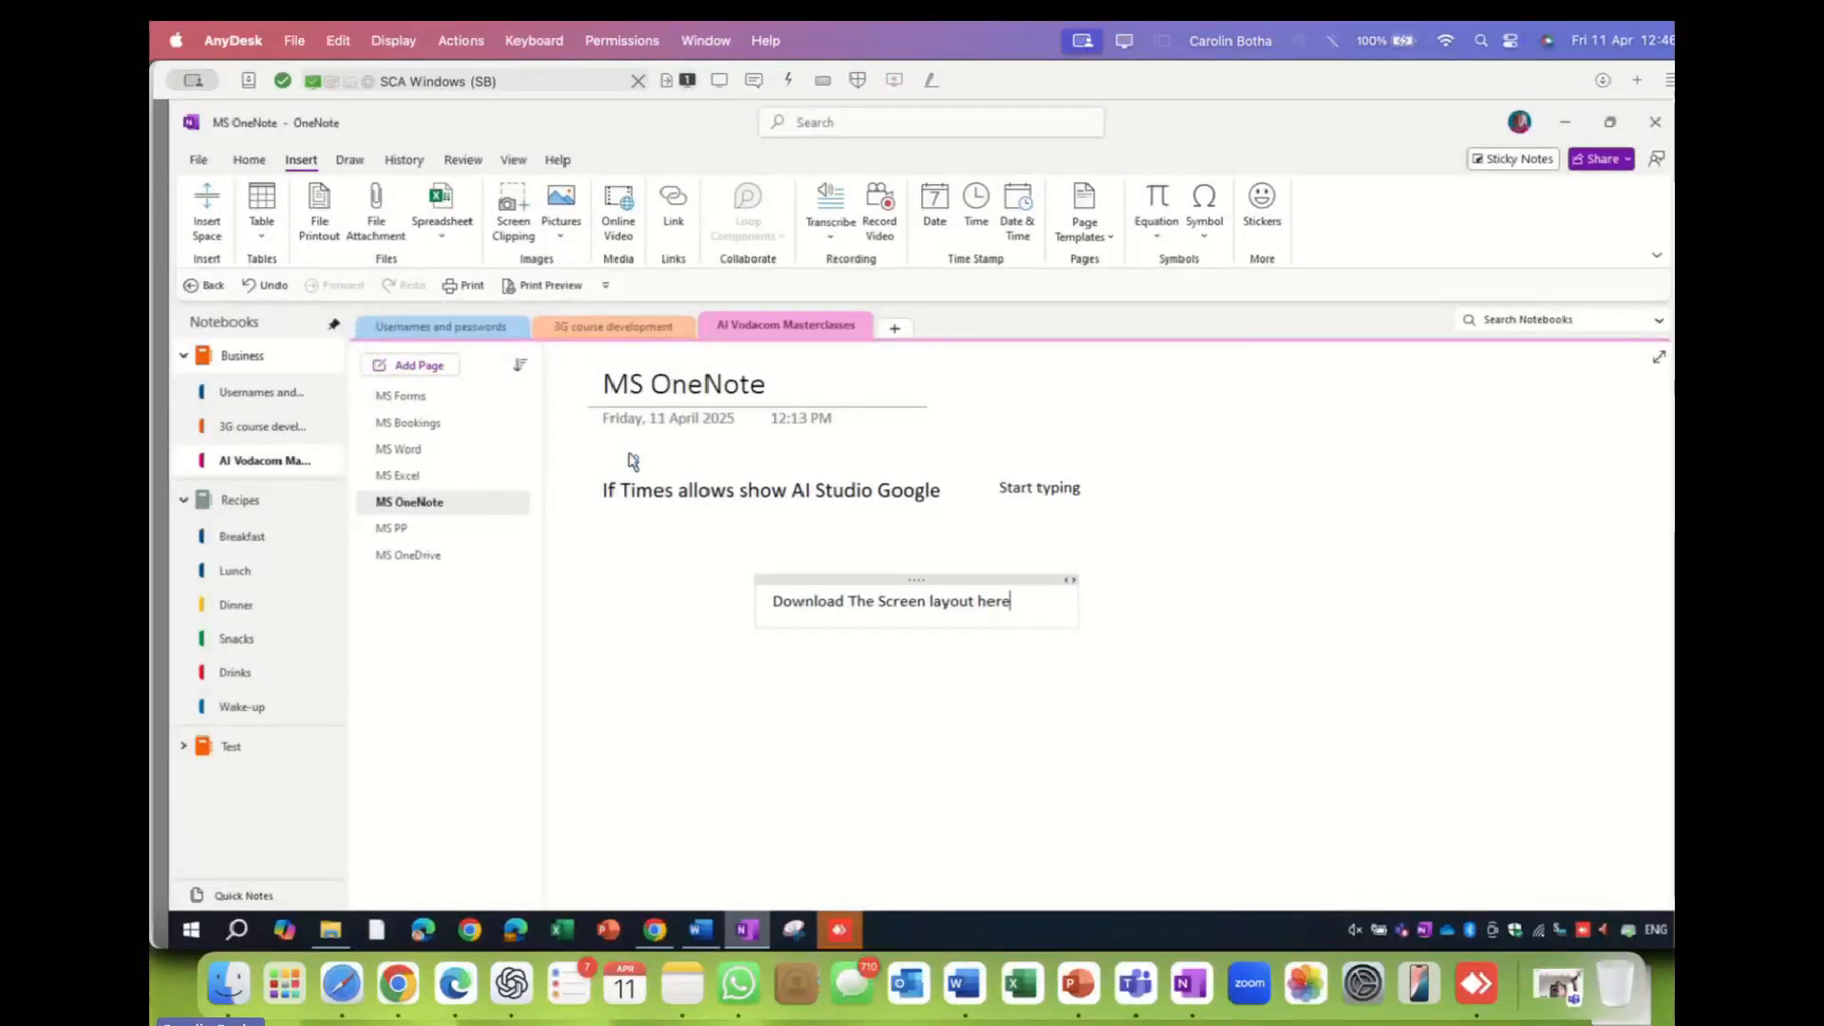
- Move the Download note up and left, then select its text
drag(916, 579, 747, 537)
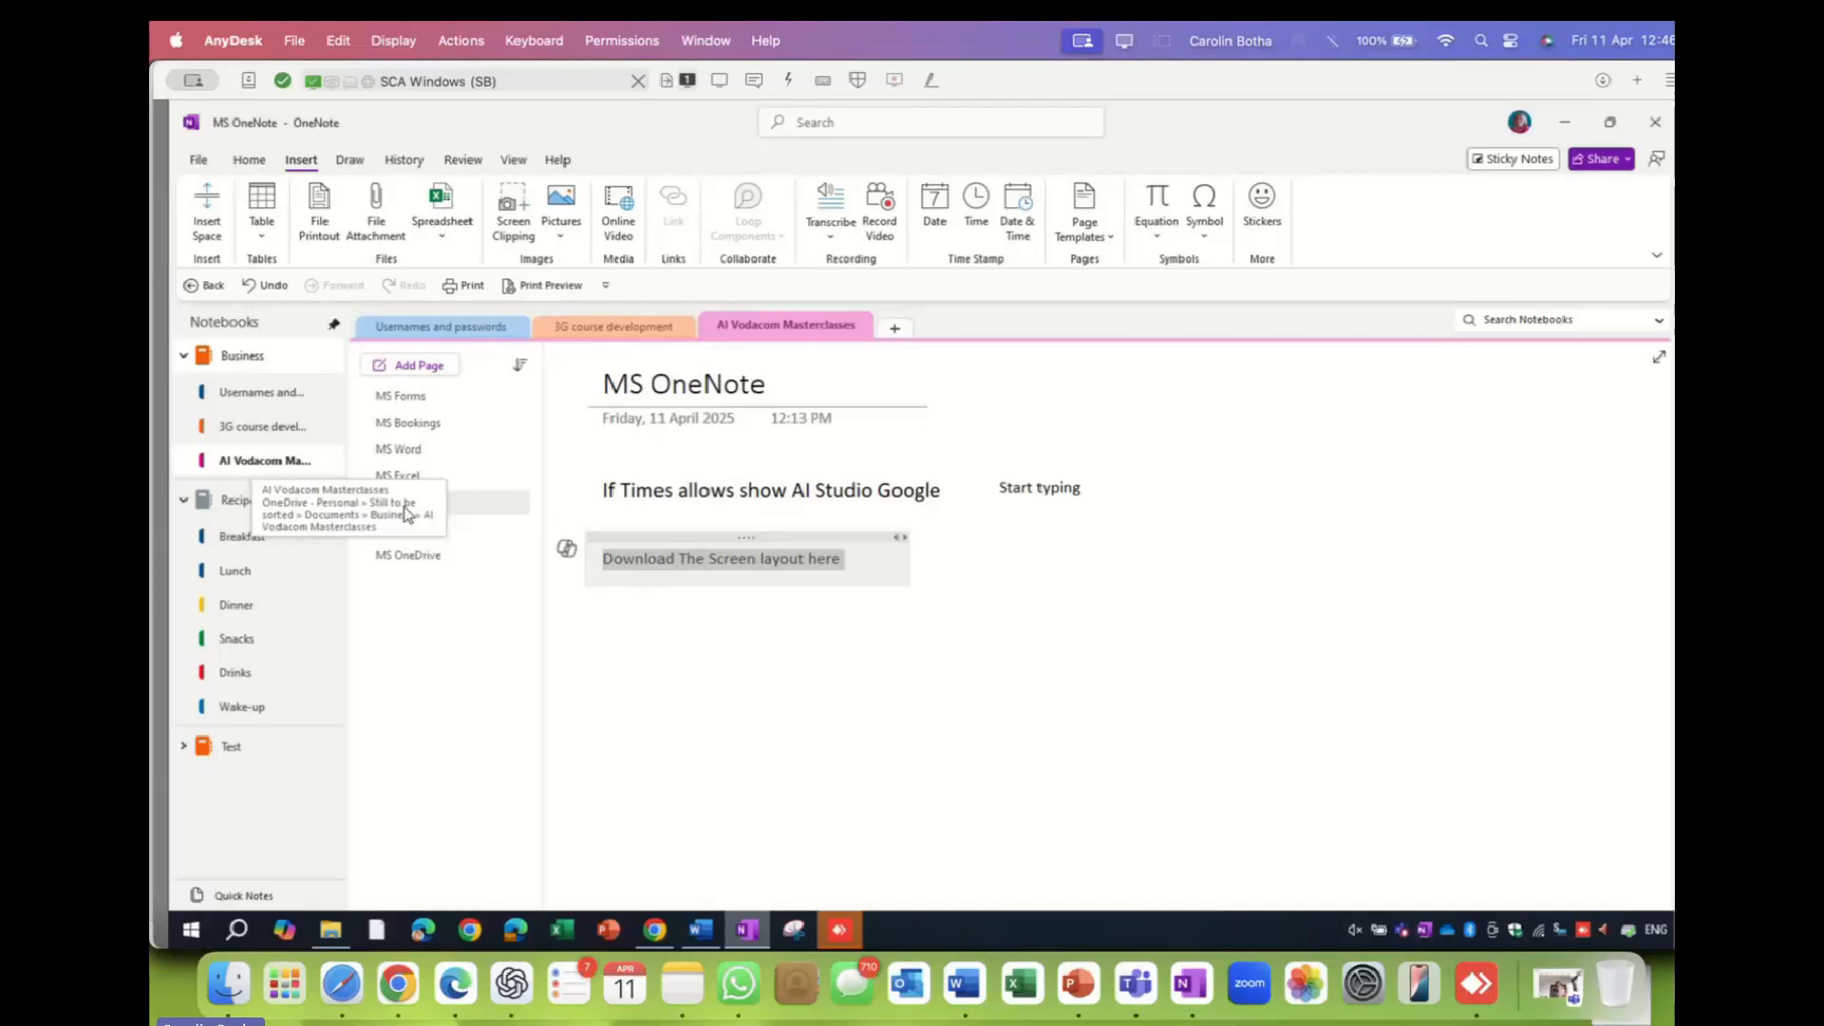
click(671, 561)
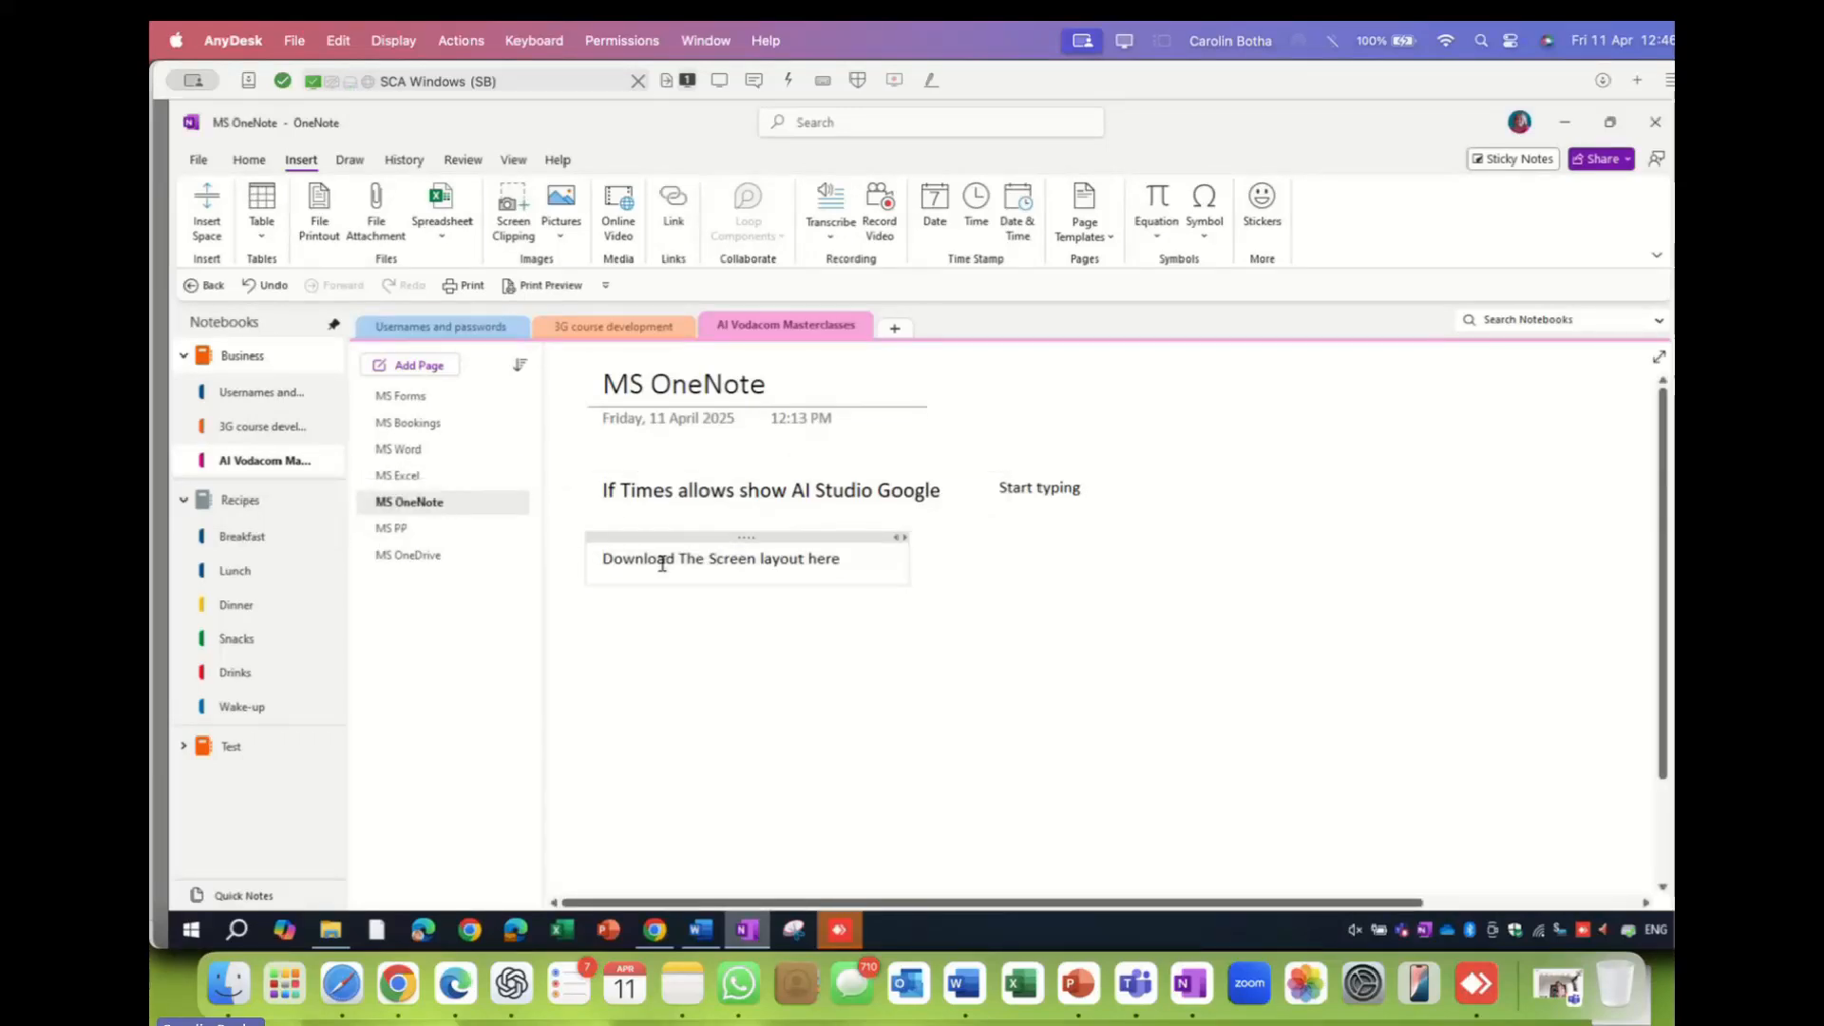
drag(604, 558, 836, 562)
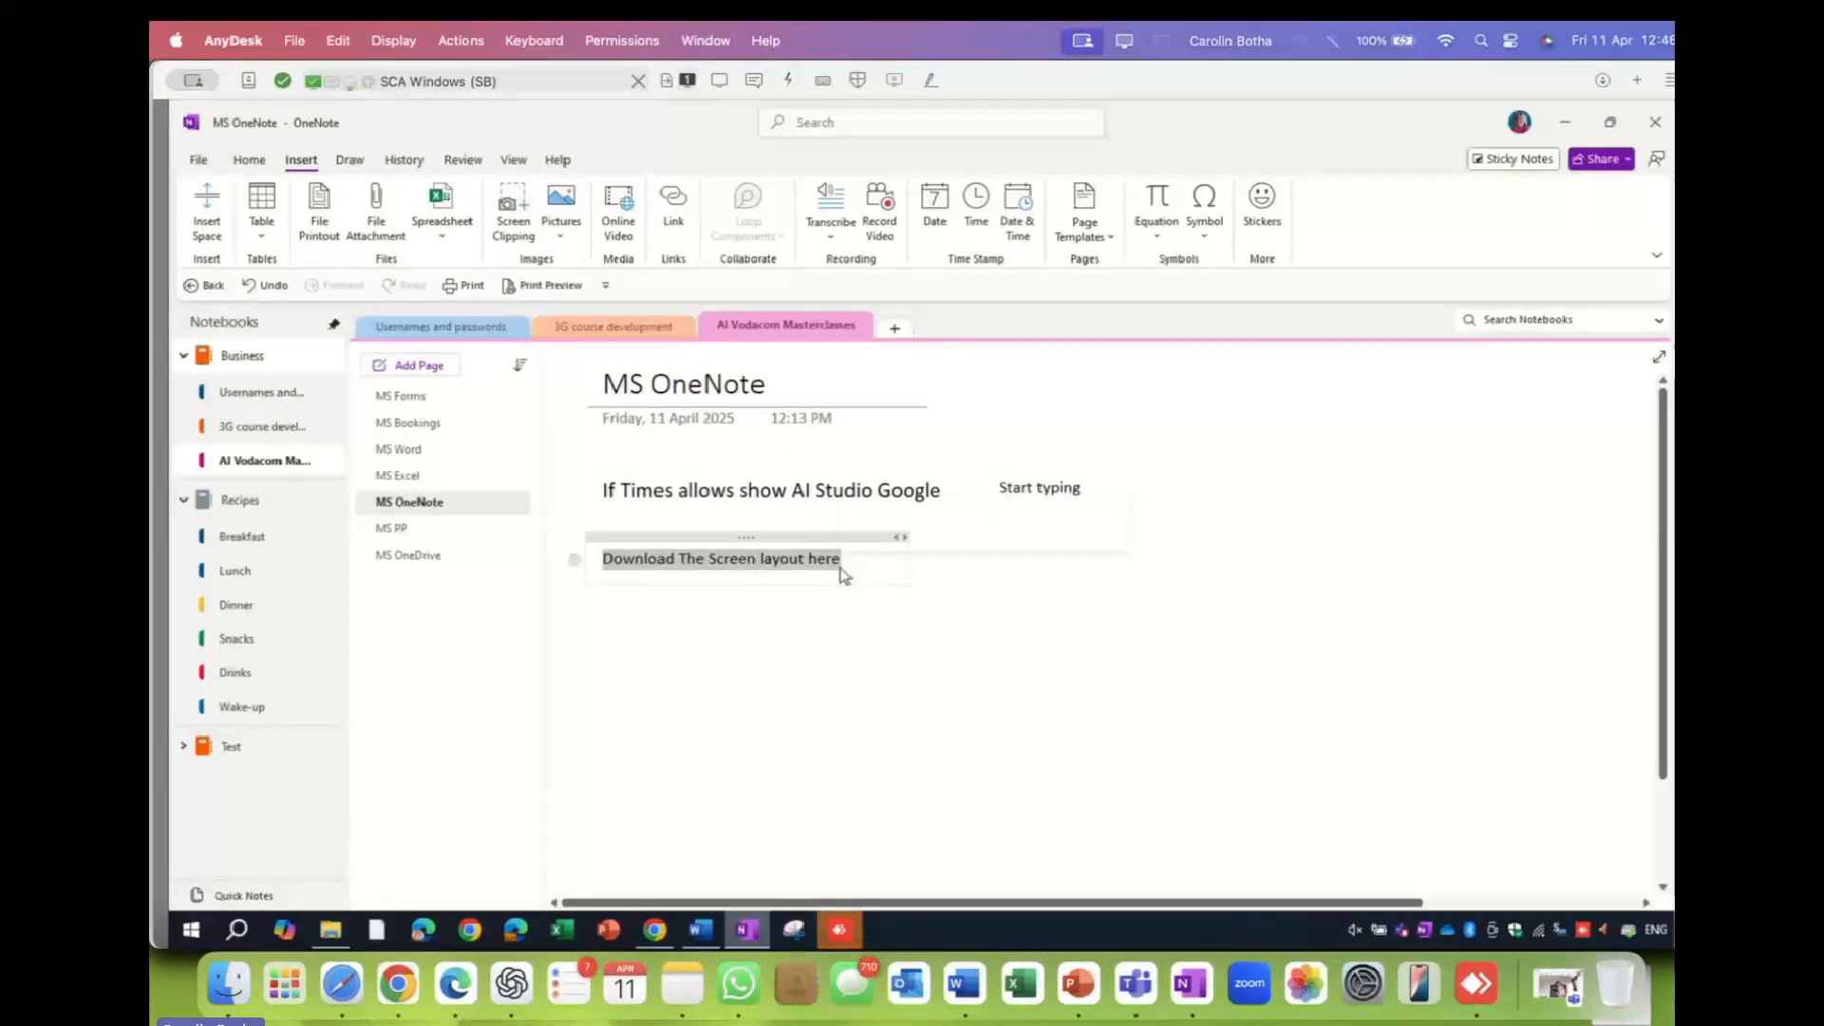
- Hyperlink 'Download The Screen layout here' to the pasted bizacademe OneNote Quick Start Guide URL
click(680, 210)
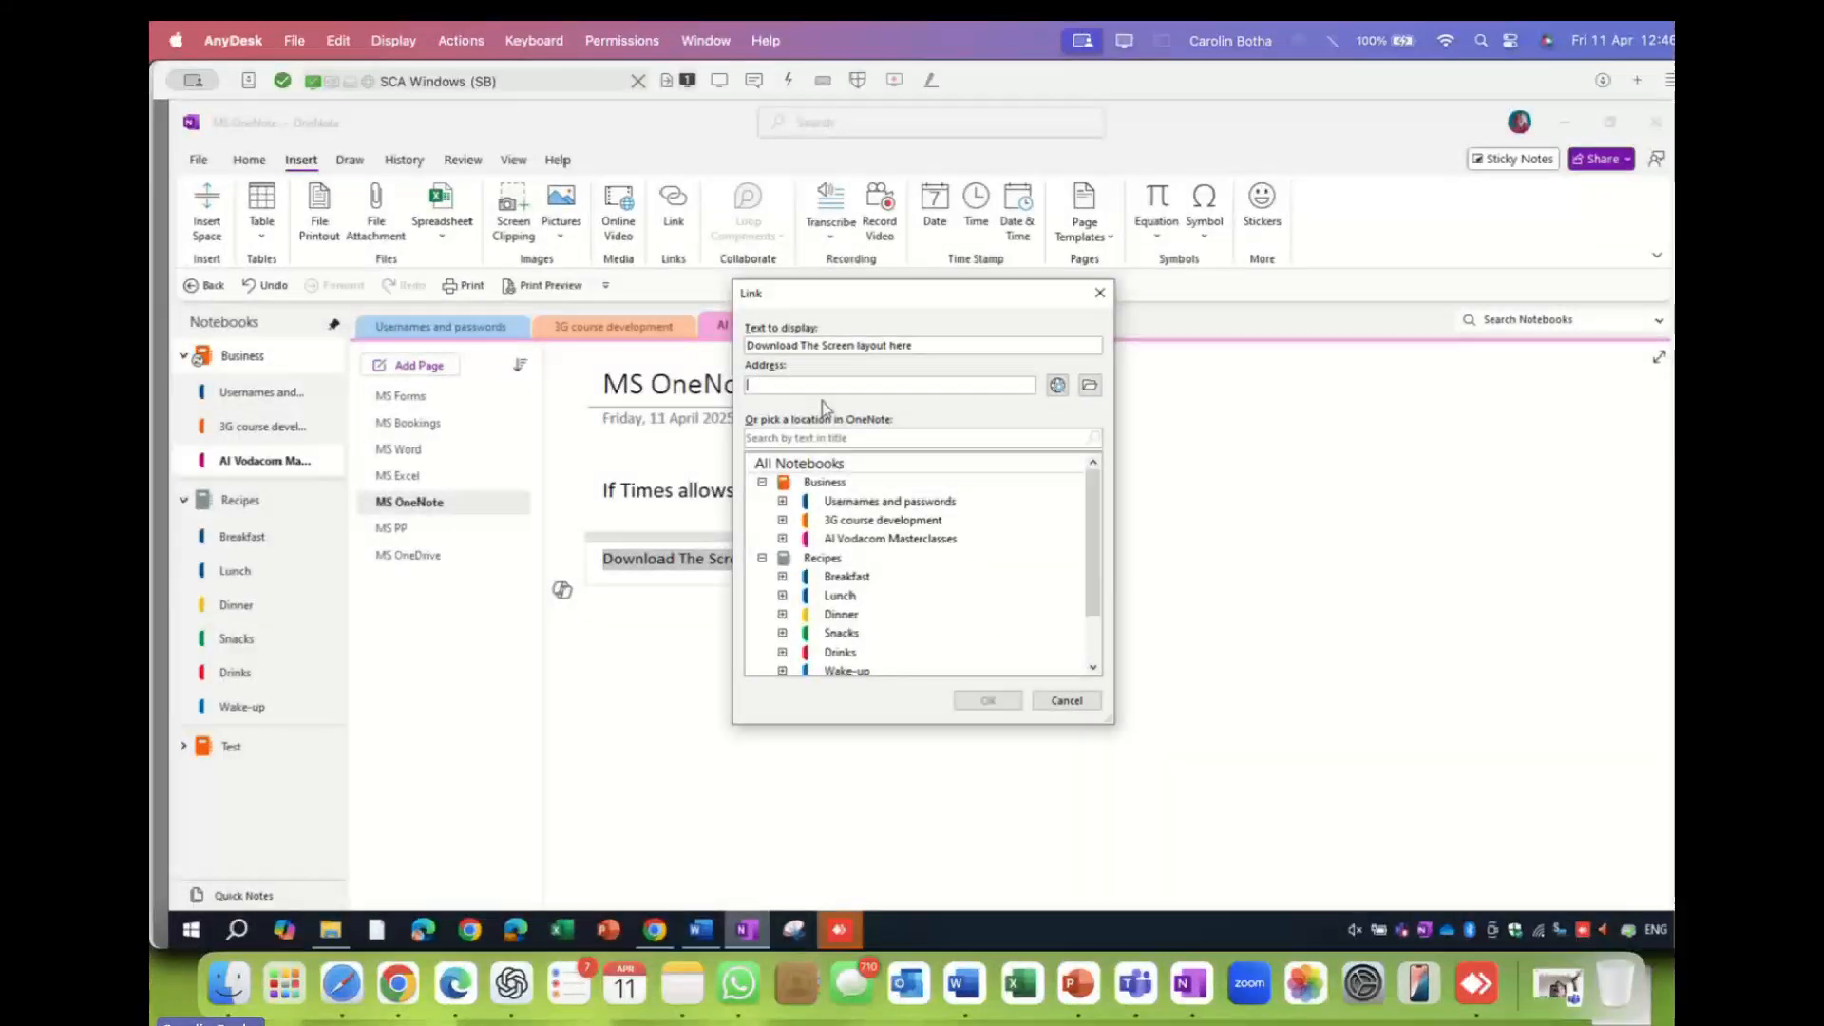
right_click(781, 384)
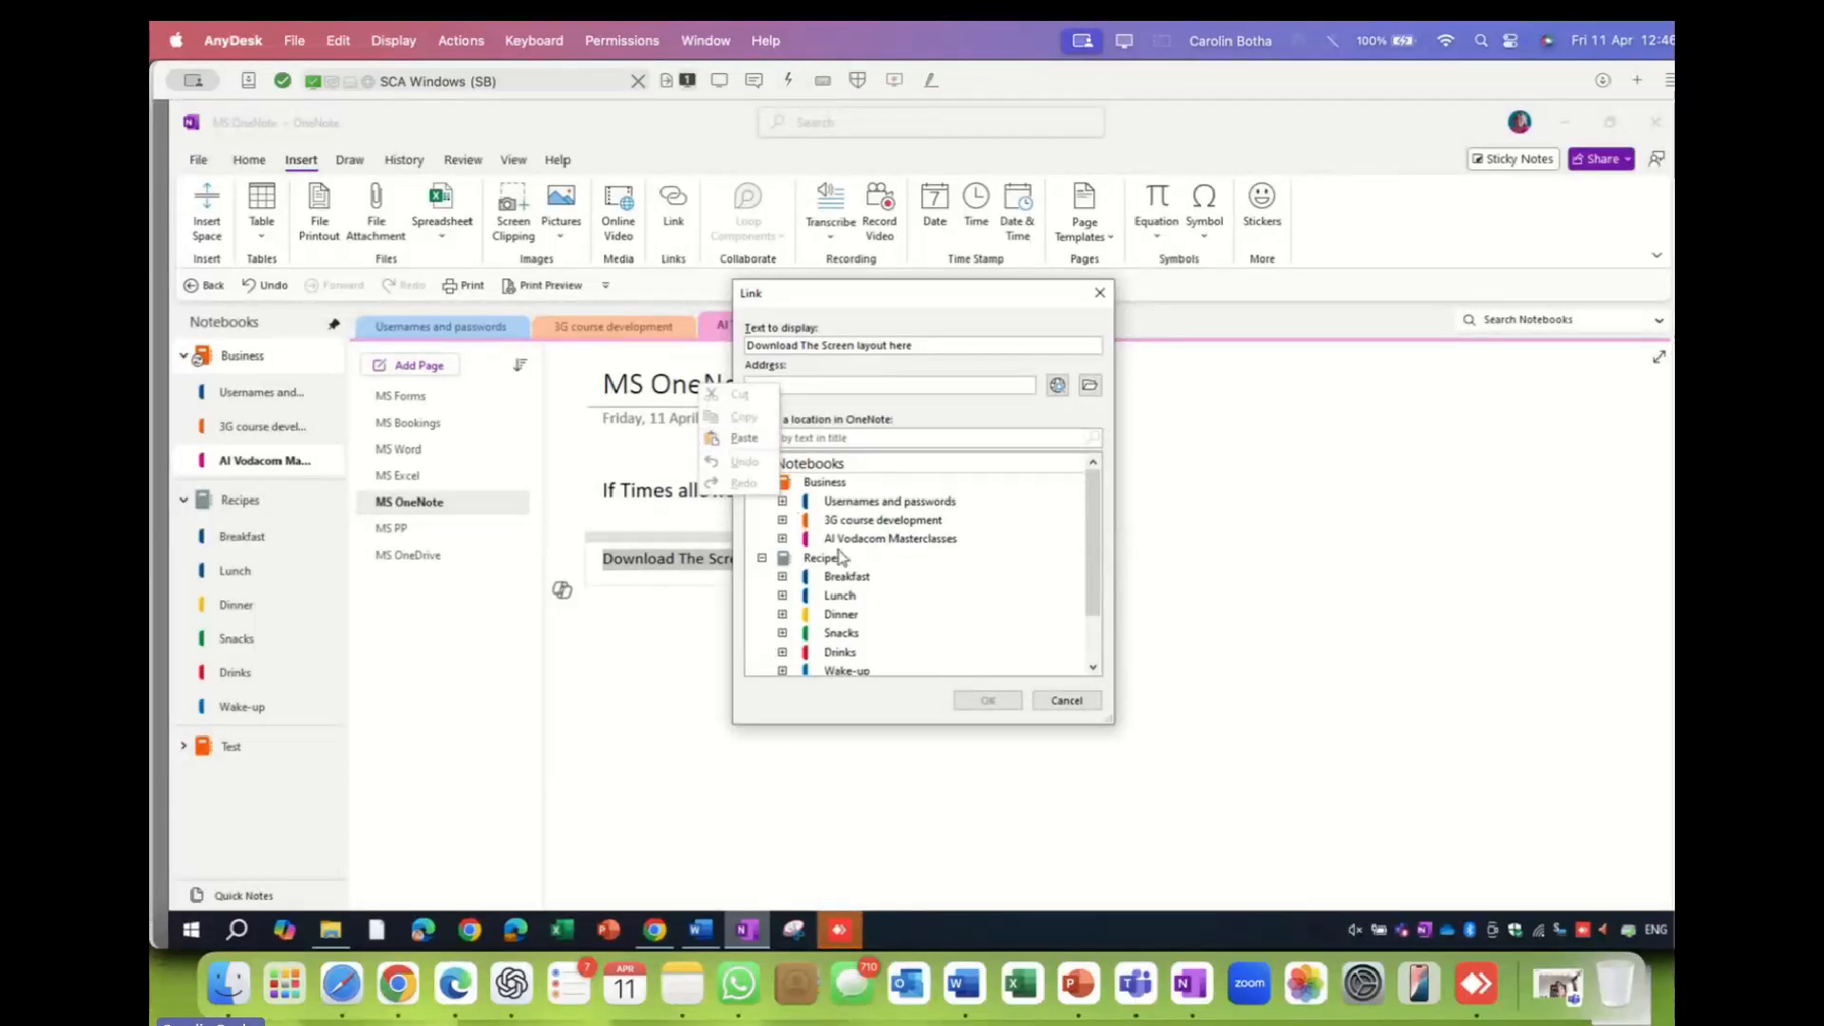
click(744, 438)
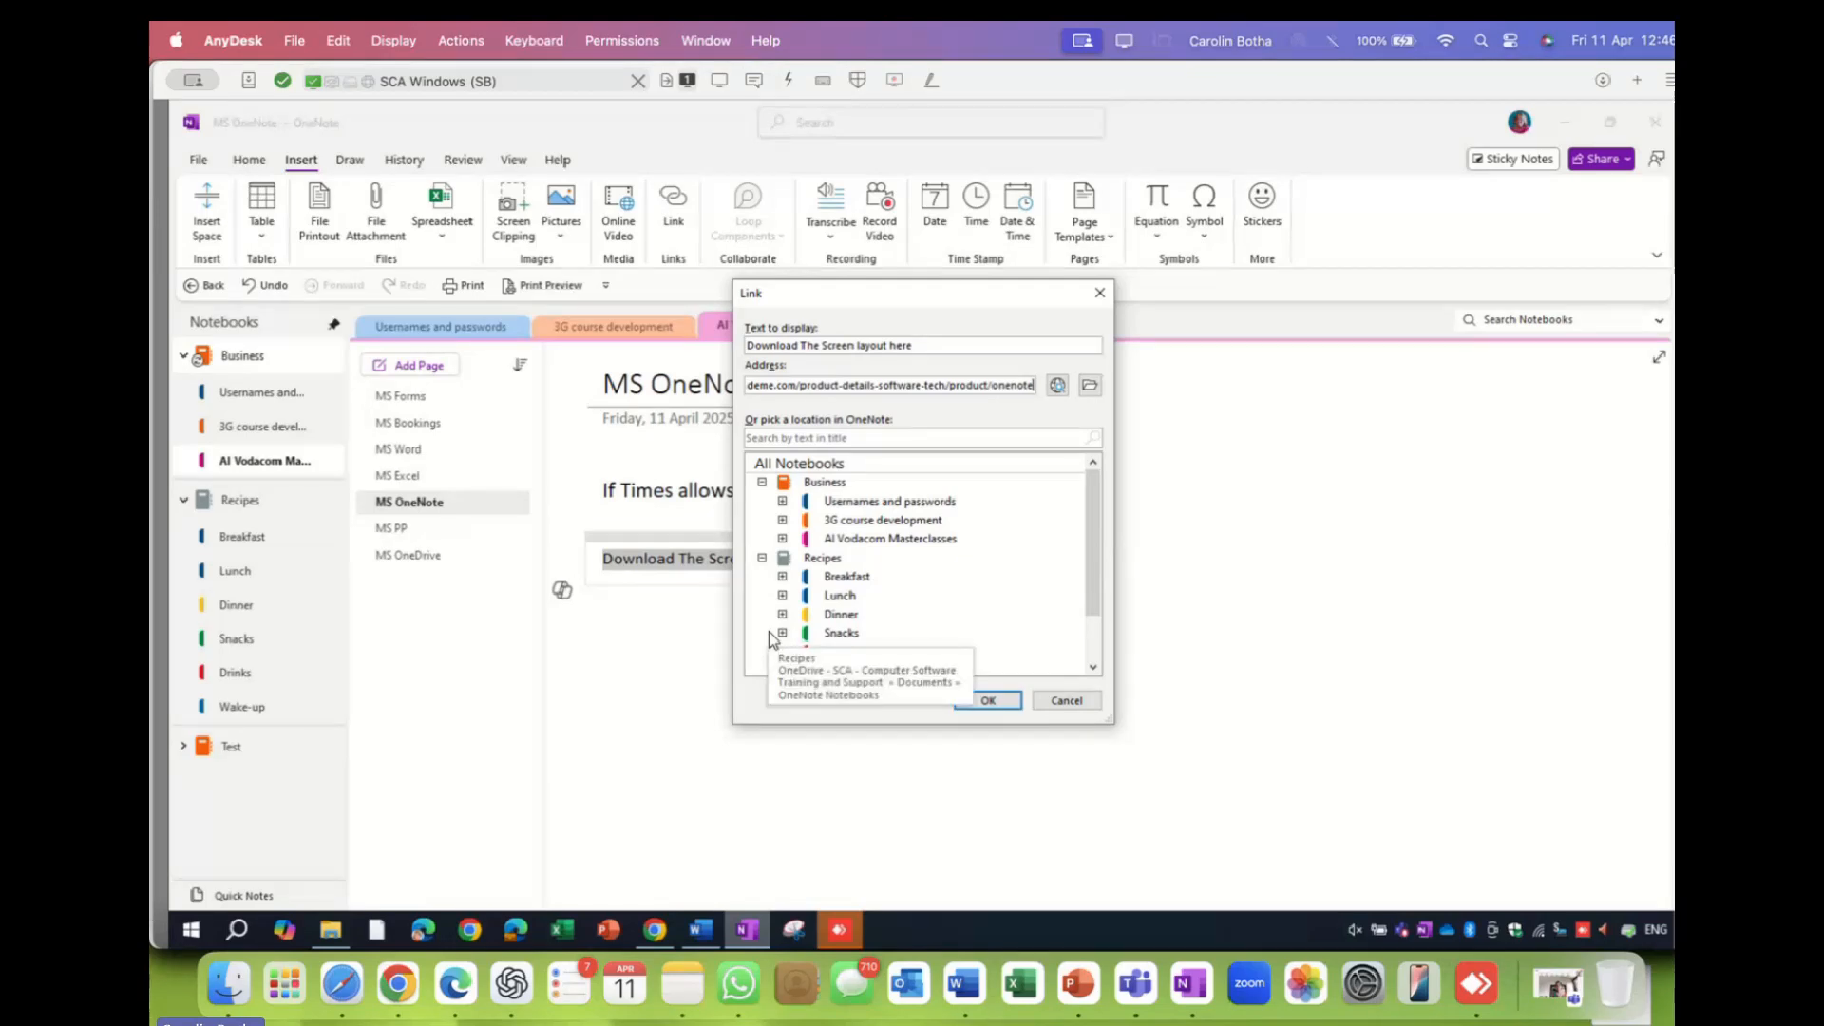
click(992, 702)
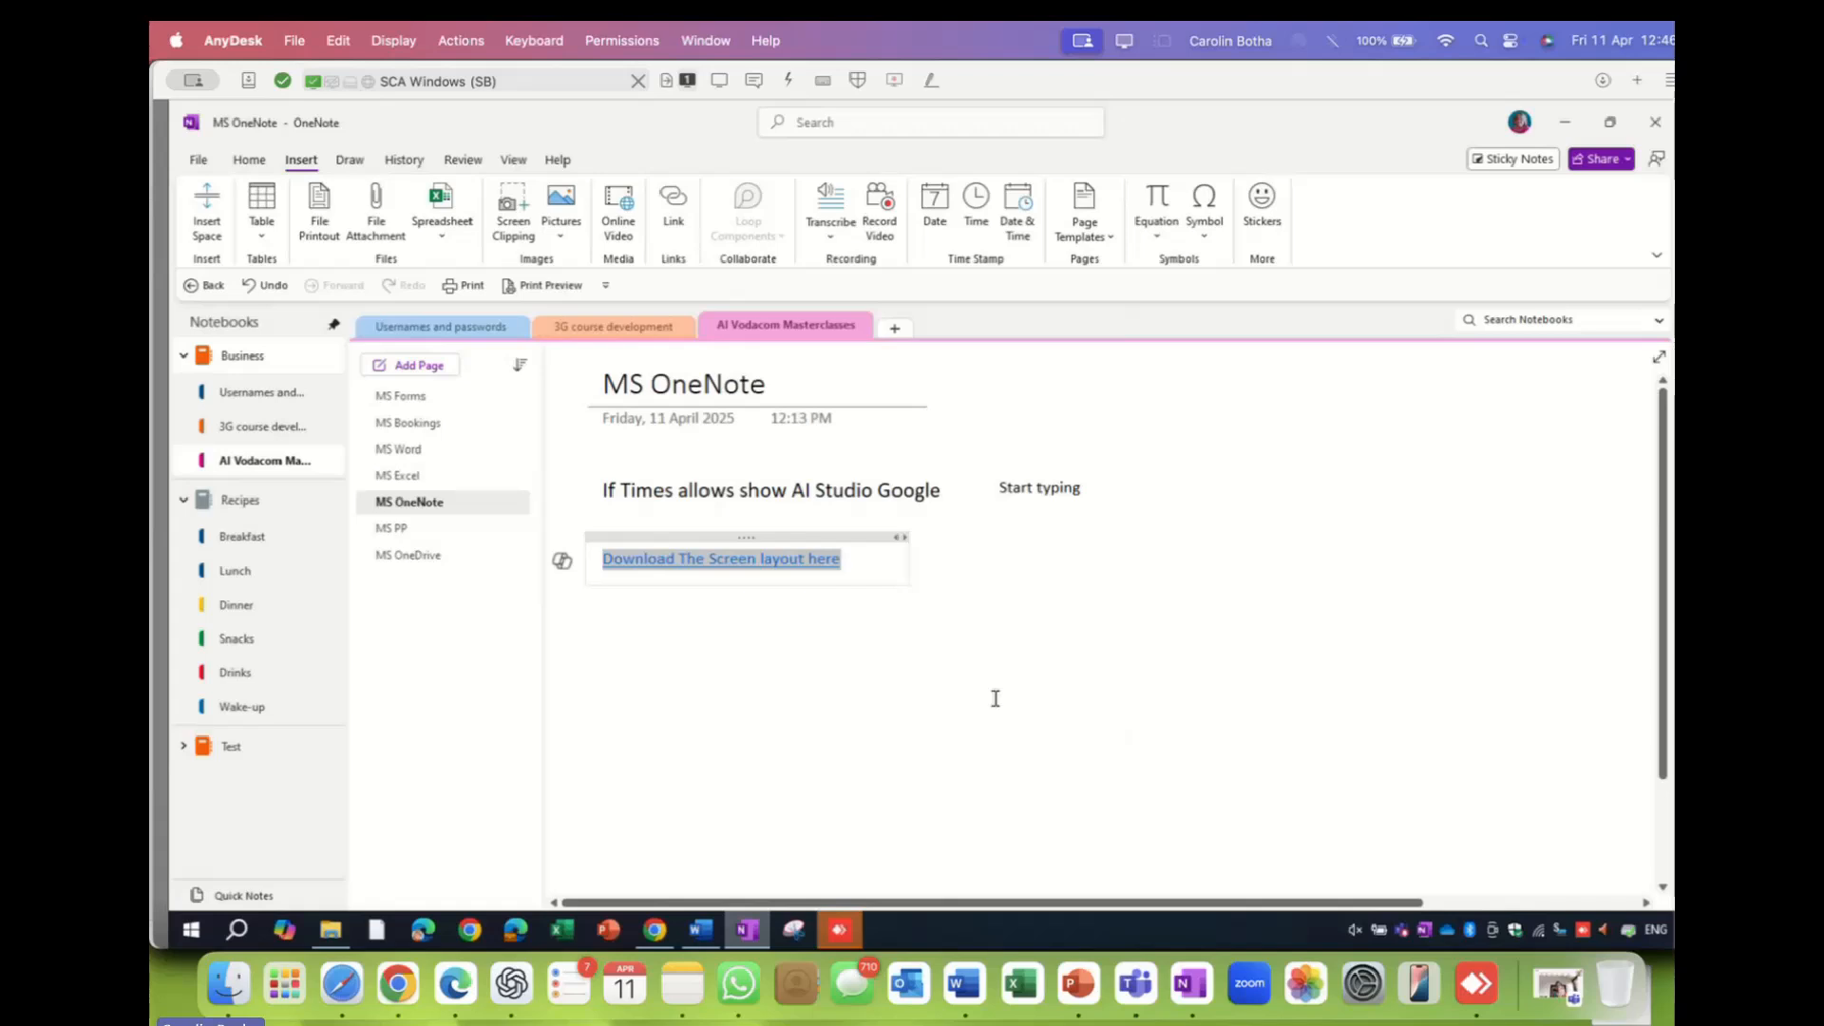
click(997, 643)
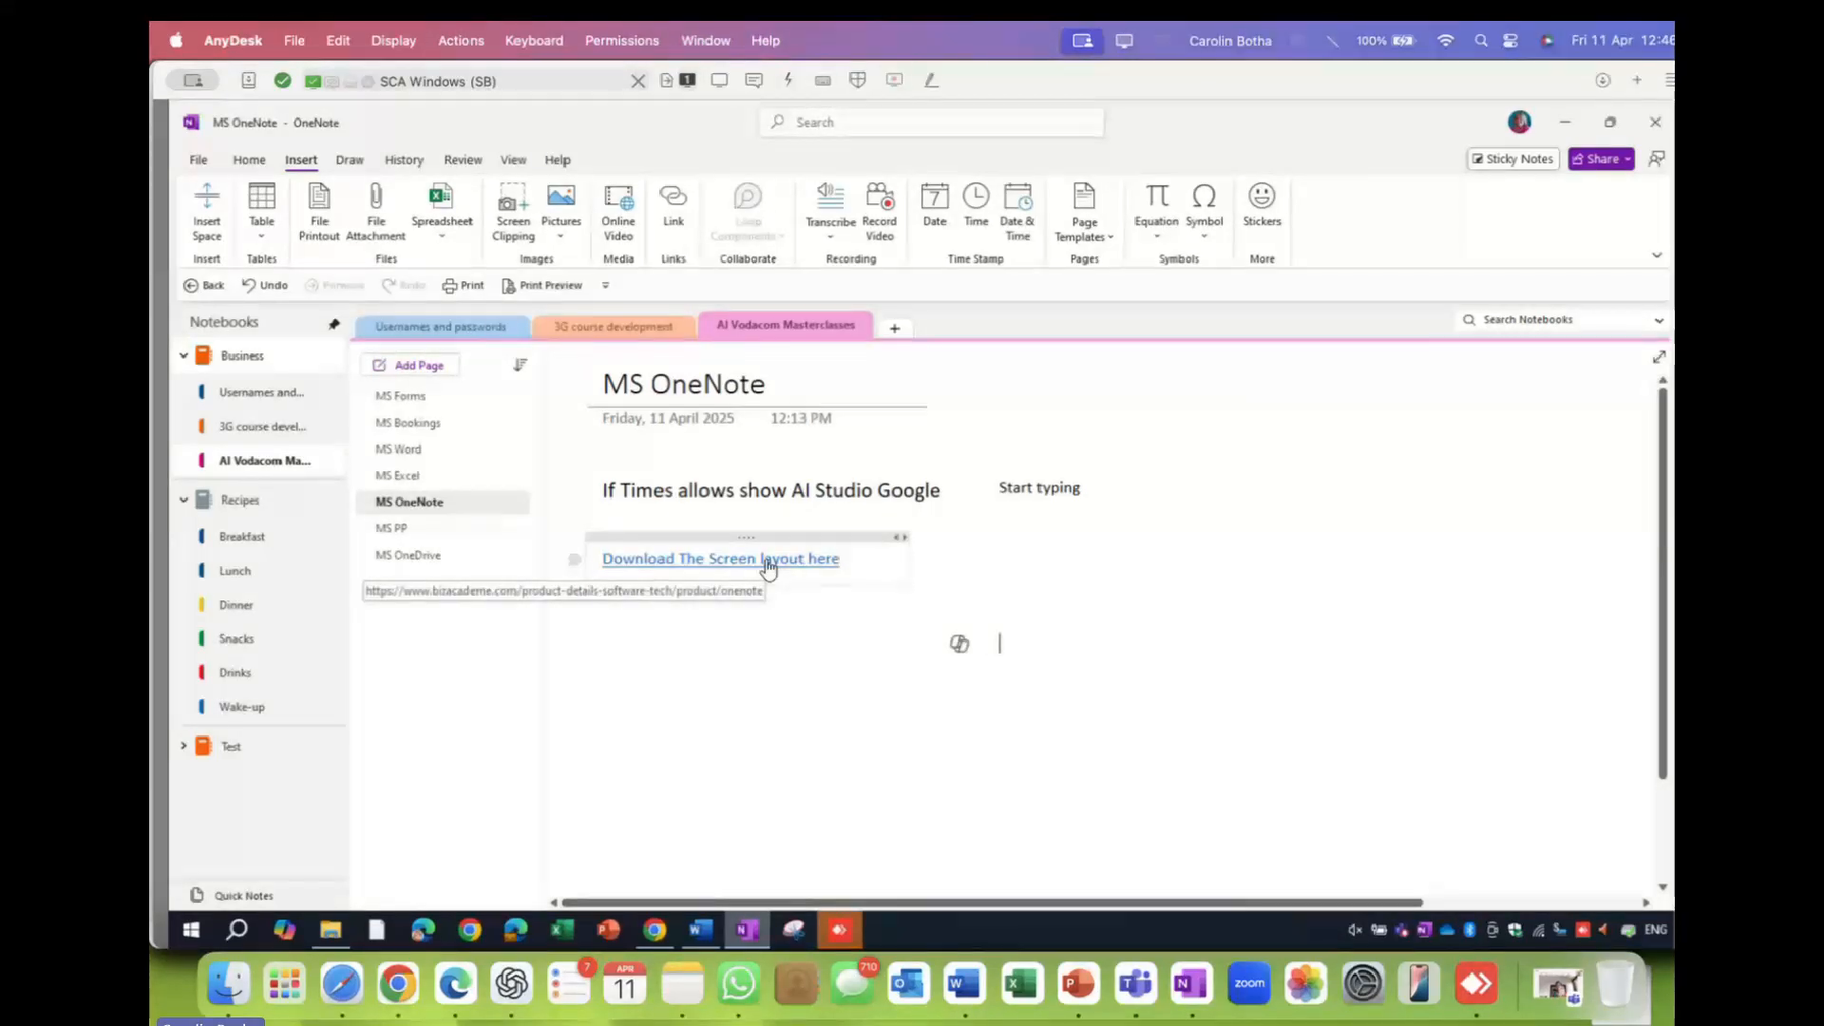
- Test the link, close its Chrome tab, and run the PowerPoint slideshow from slide 18, 'Personal Notebook Examples'
click(767, 563)
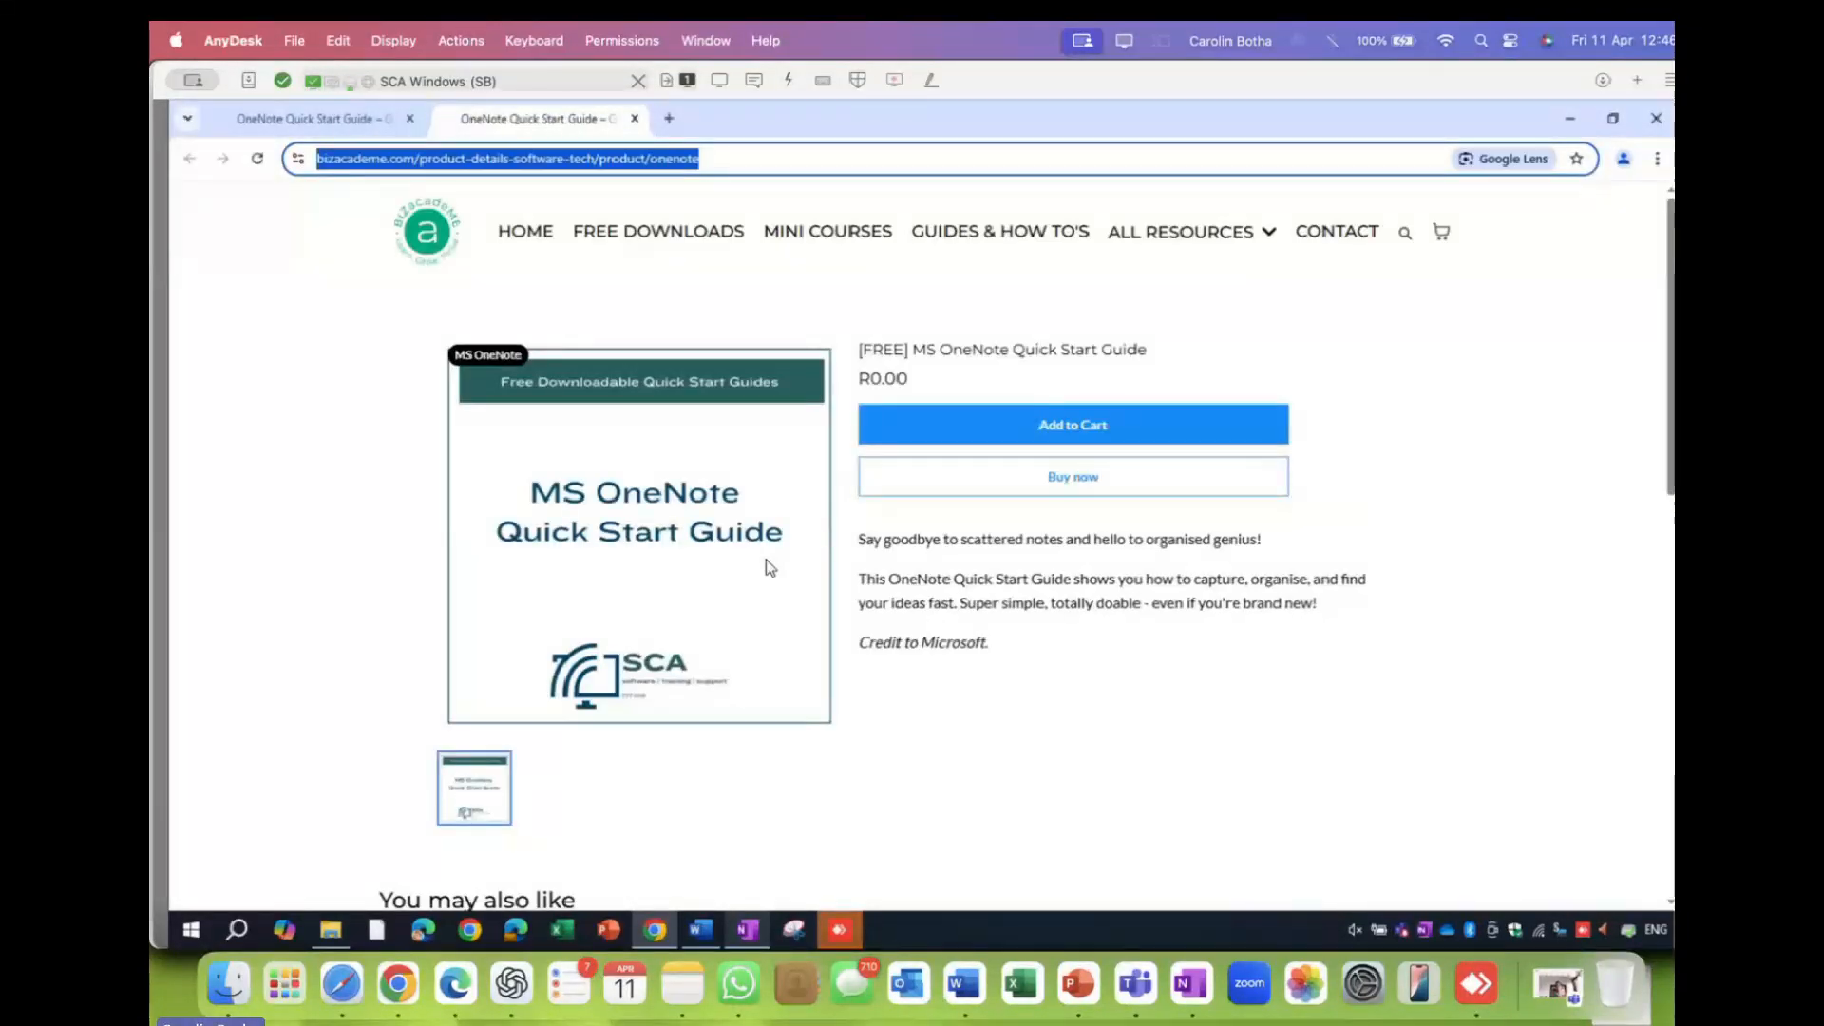
click(634, 118)
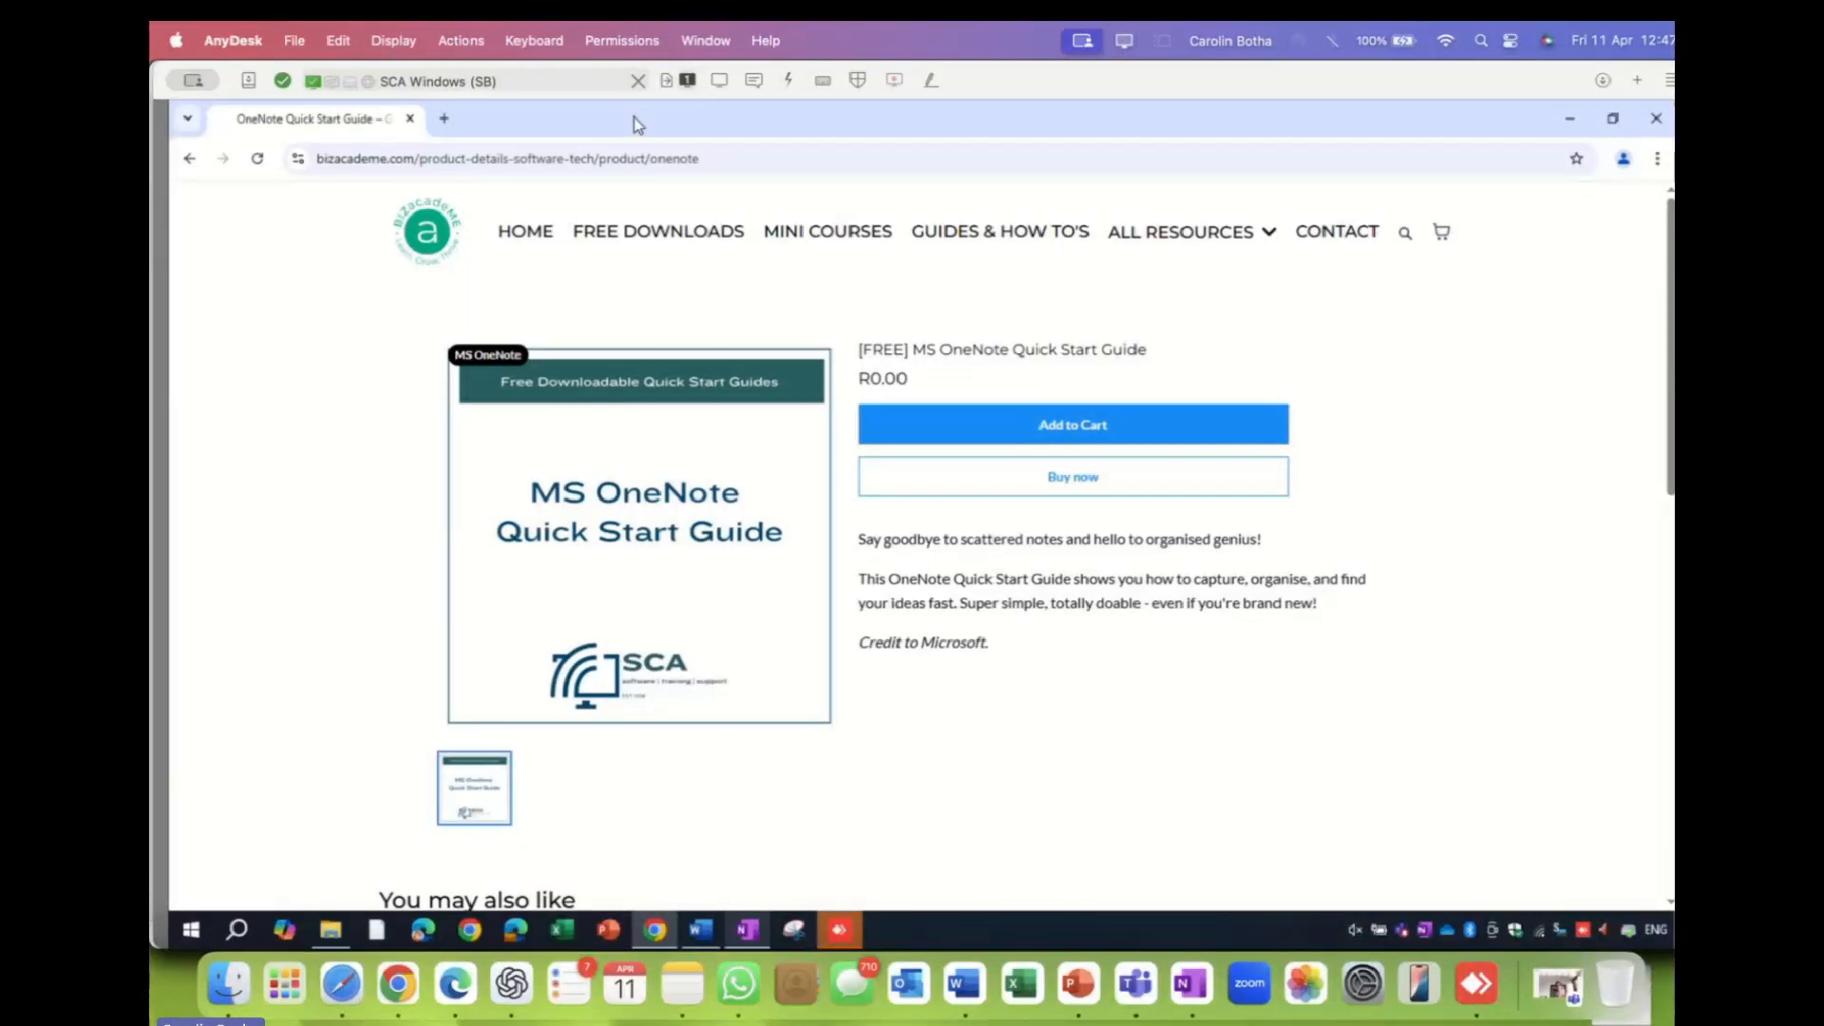
click(749, 933)
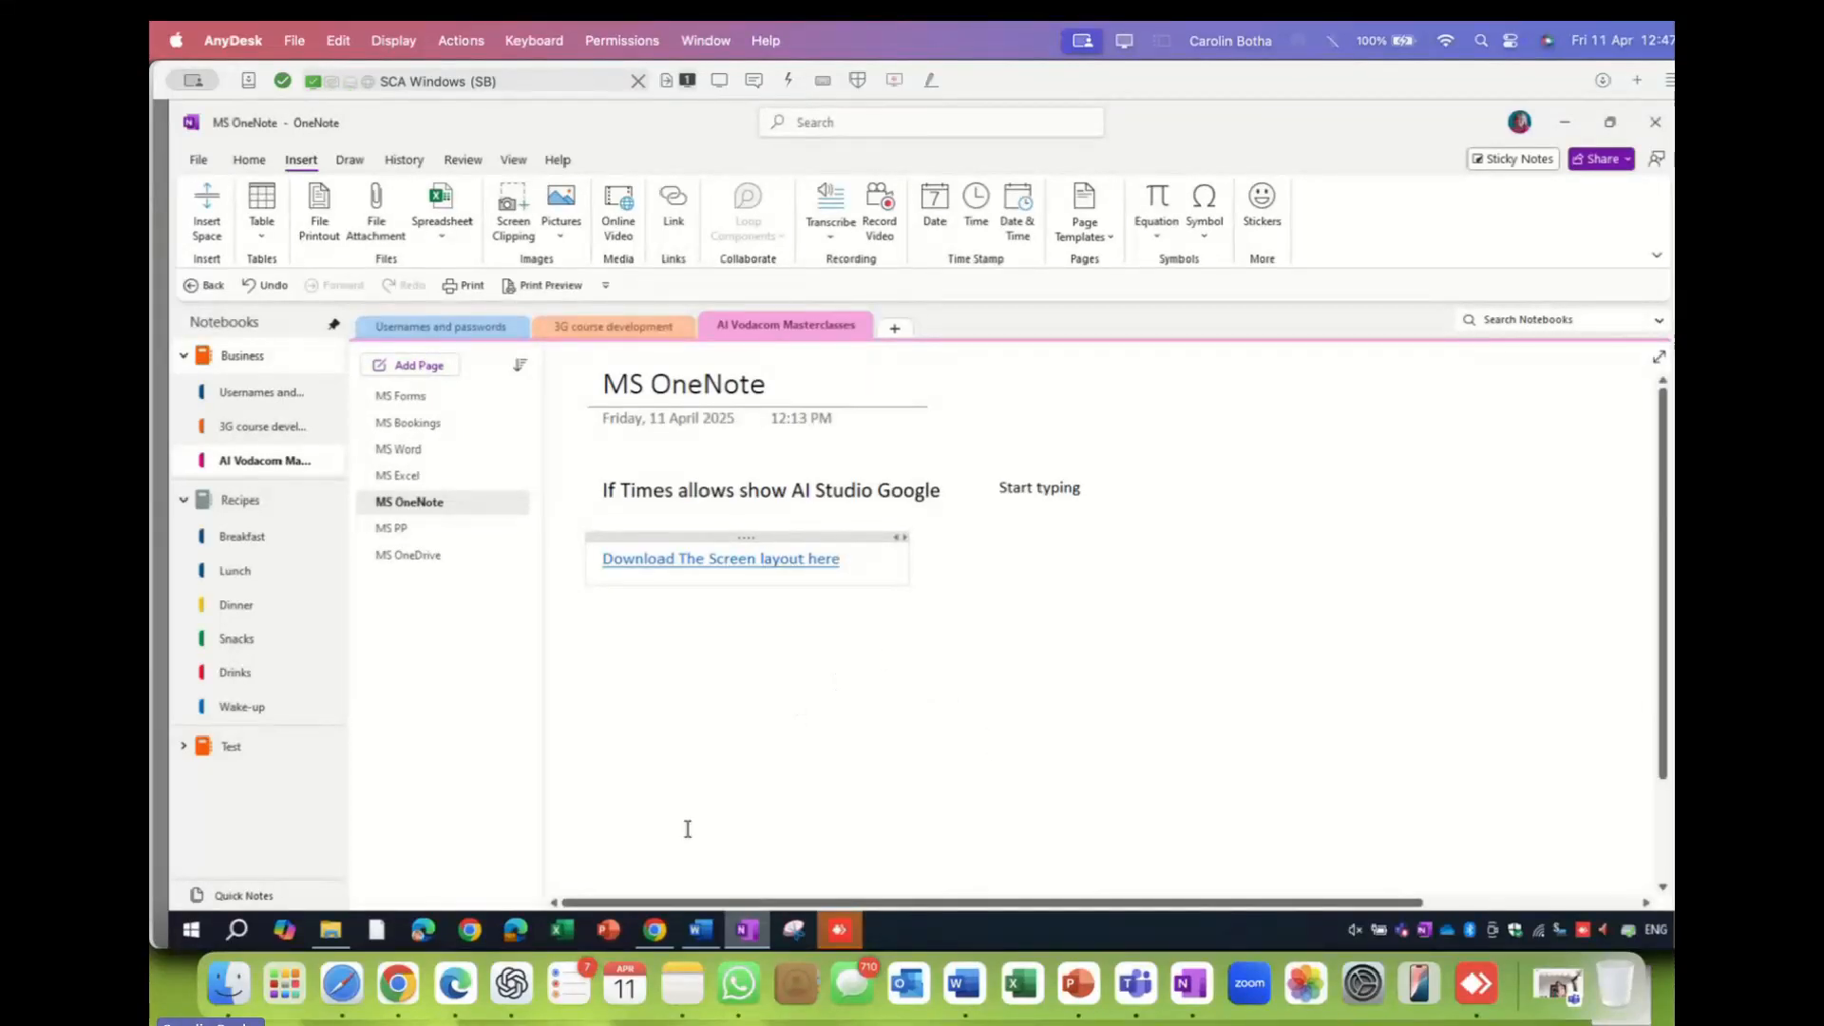
click(1078, 983)
click(1423, 934)
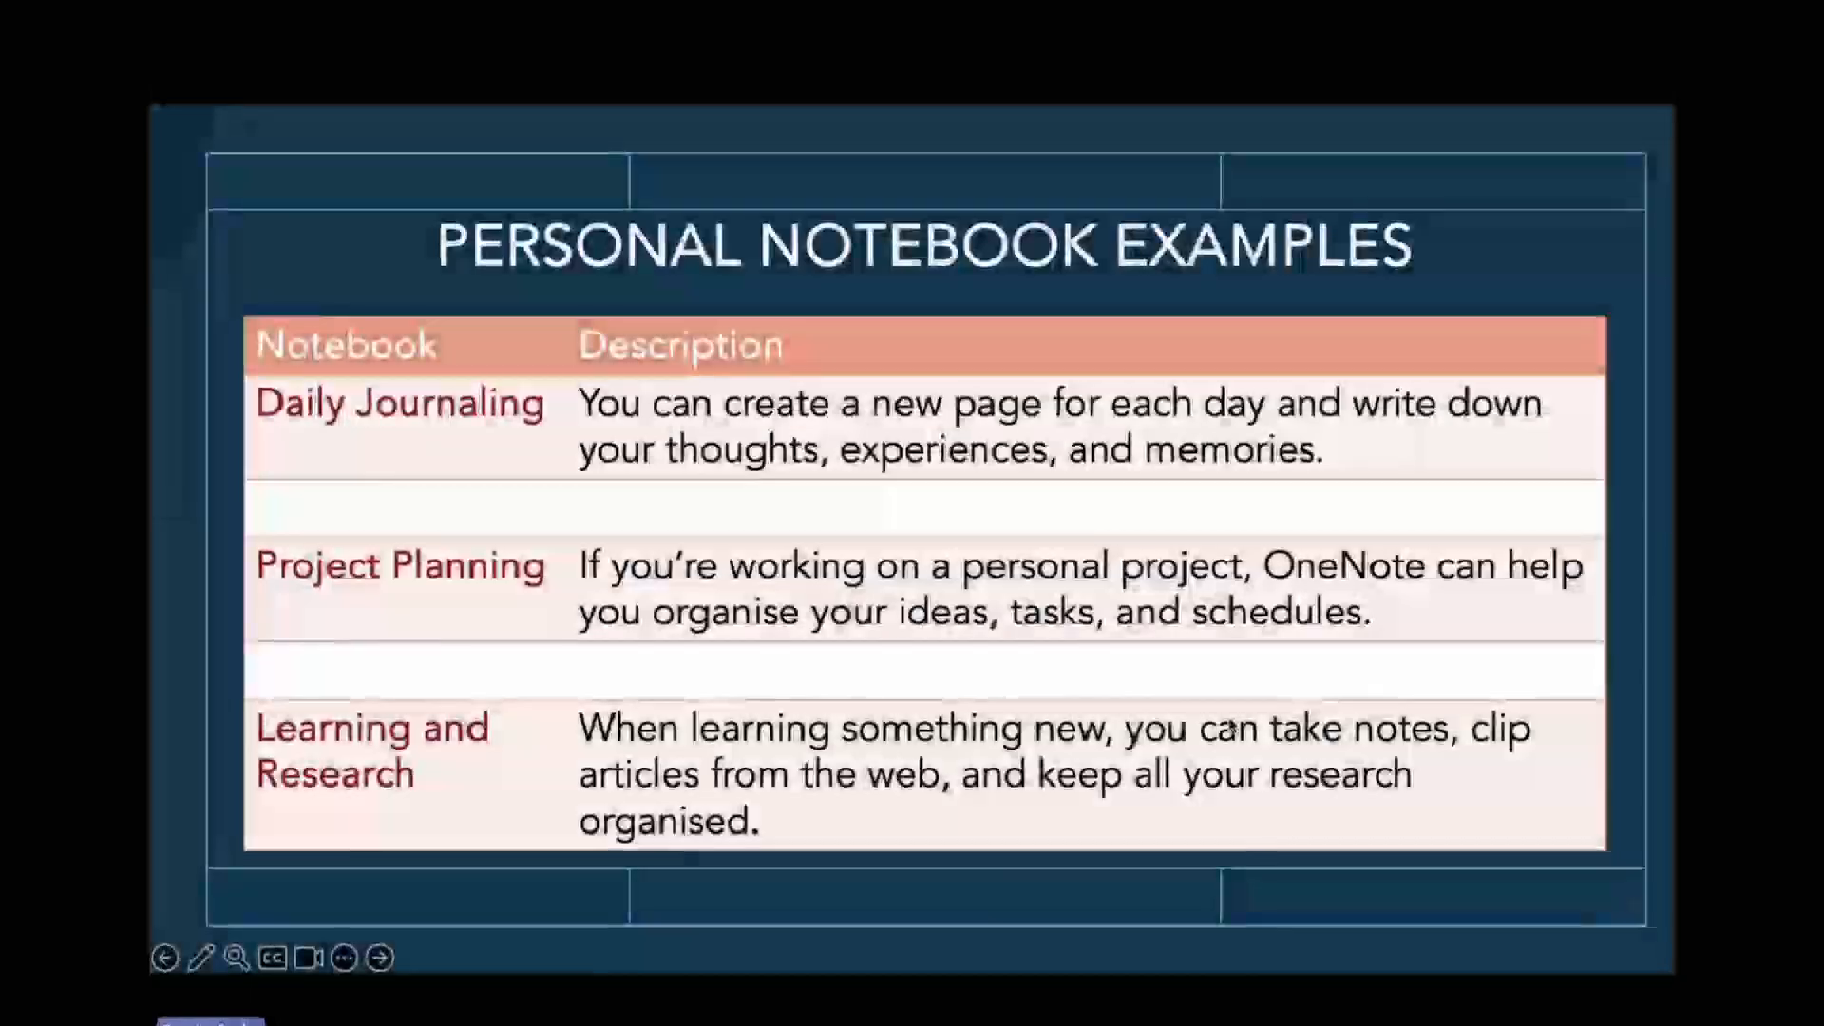
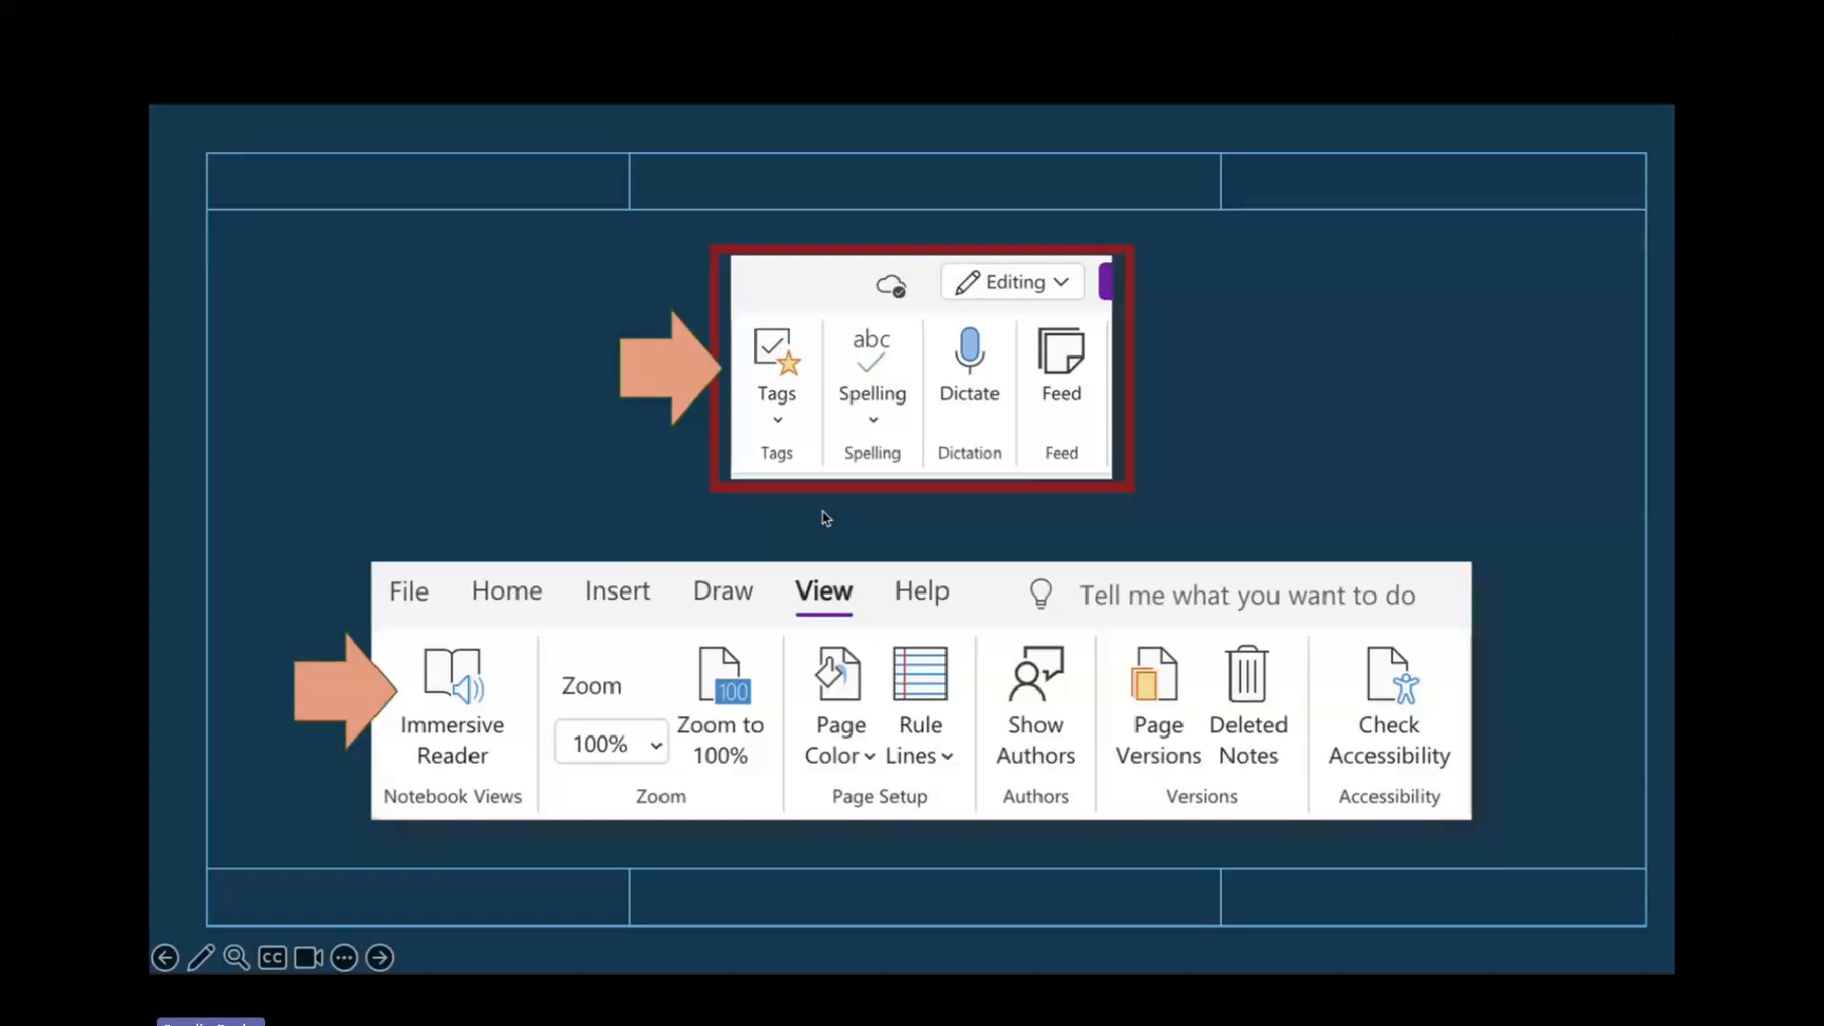
- End the PowerPoint slide show and return to the remote OneNote session
key(Escape)
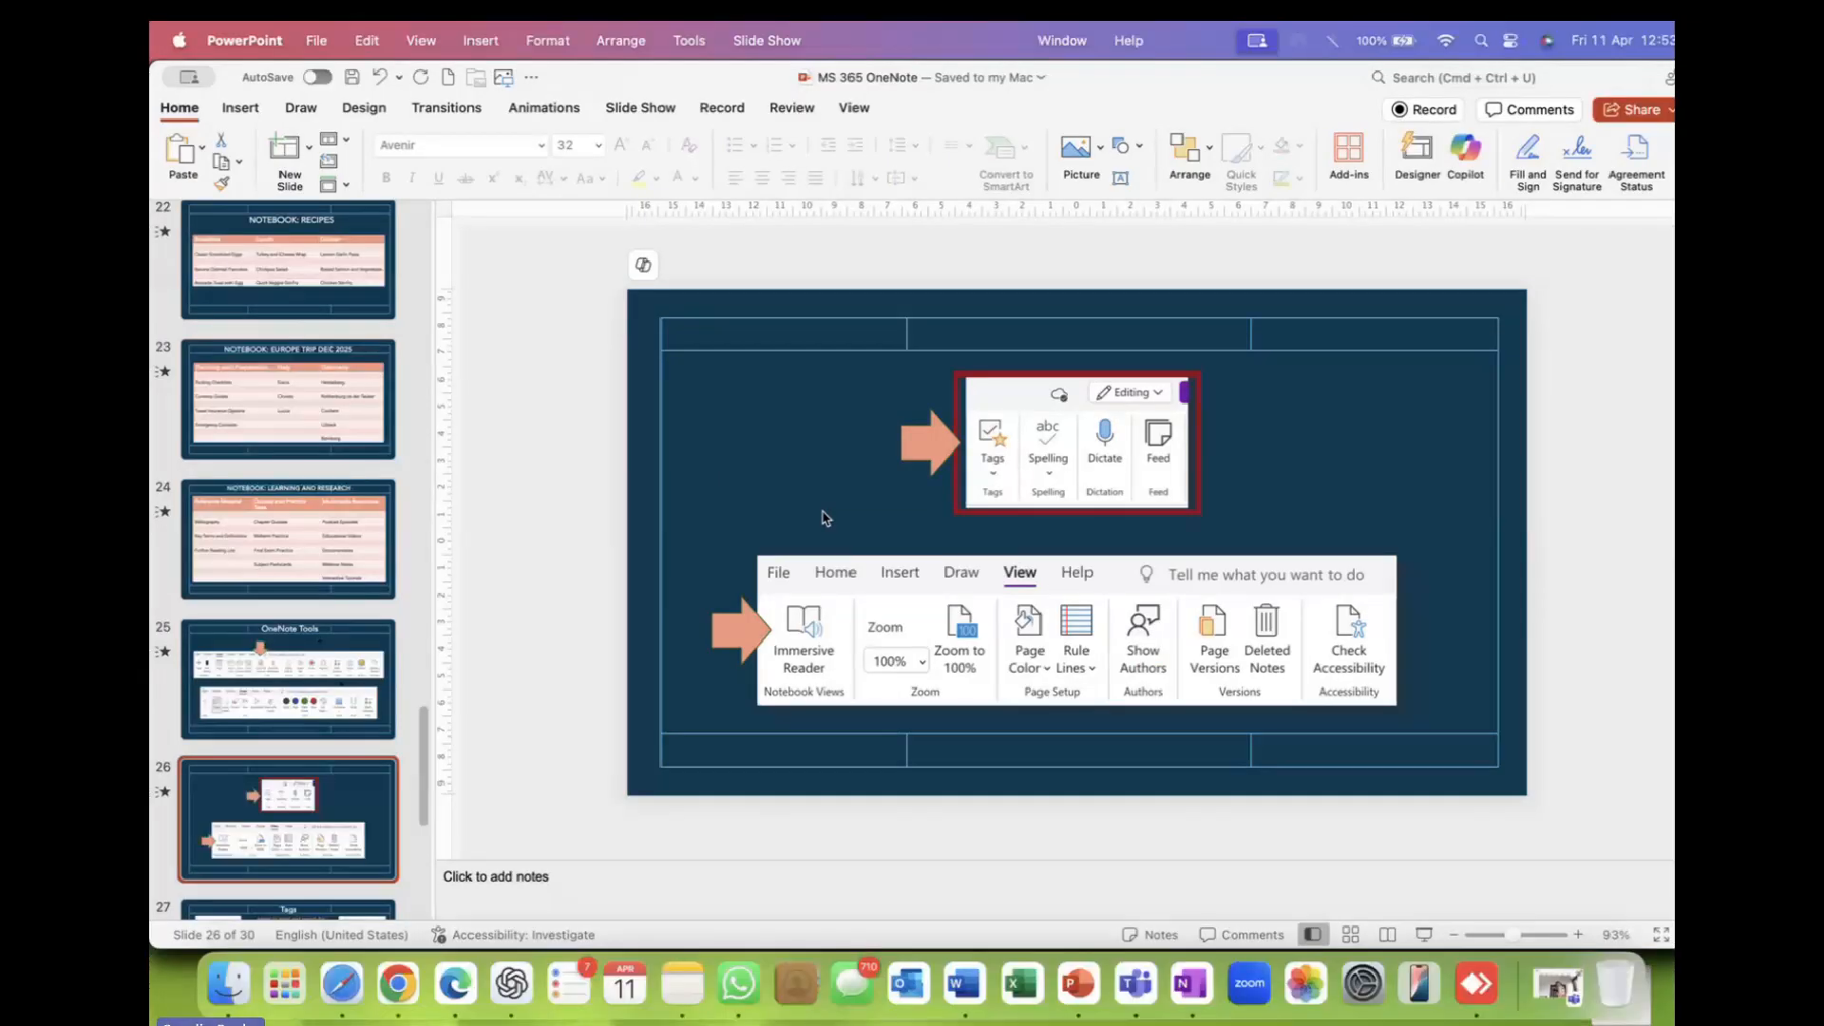
click(1487, 1005)
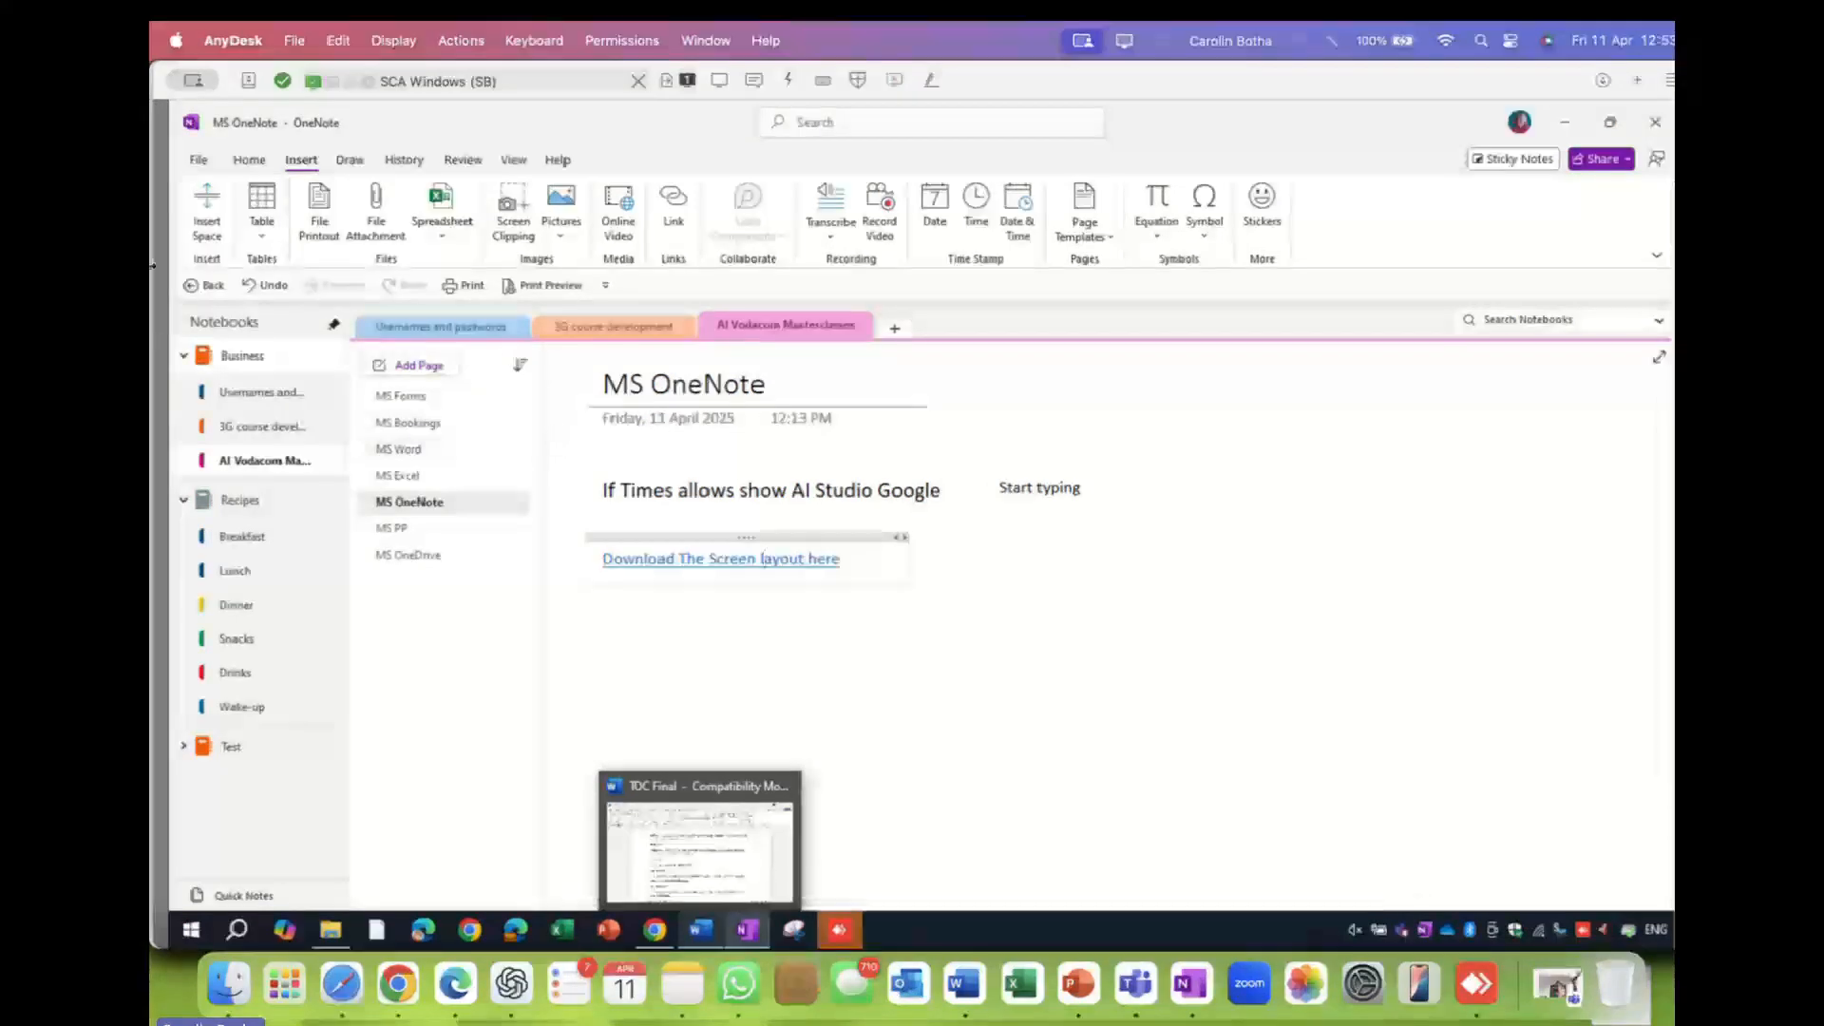
- Look through the Review, Insert and Home ribbon tabs
click(463, 160)
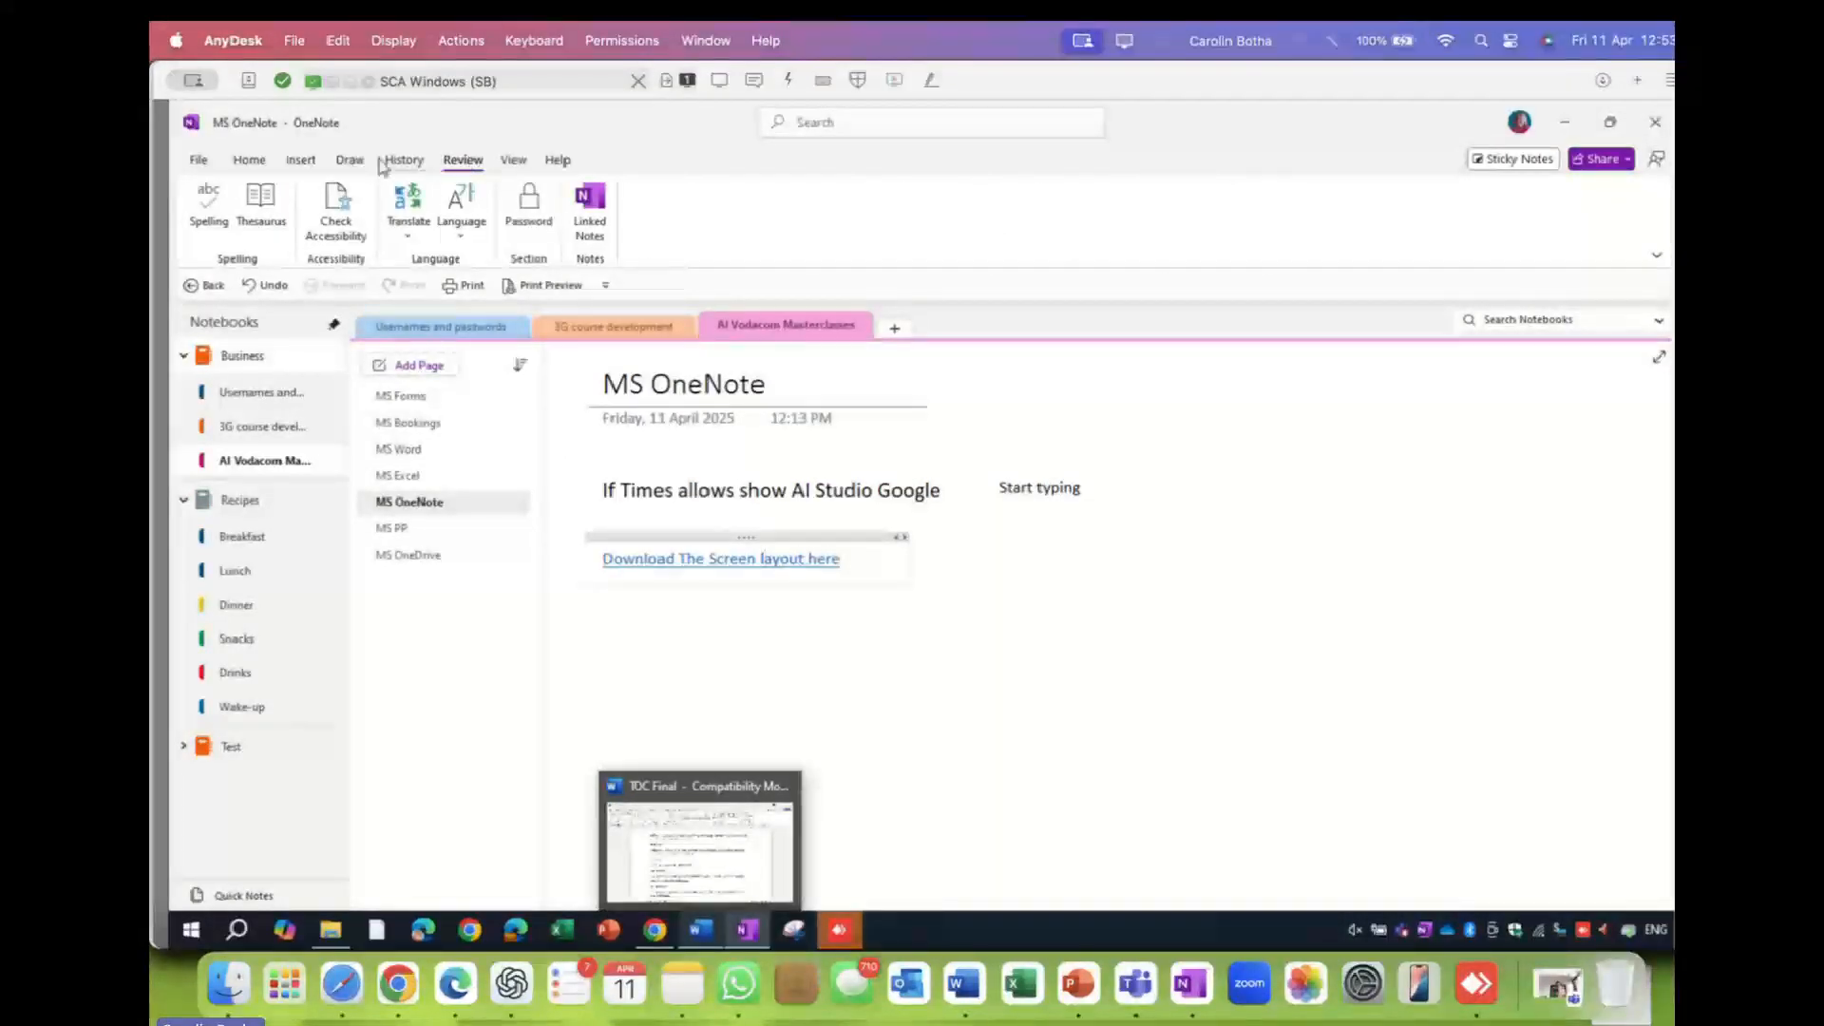
click(301, 163)
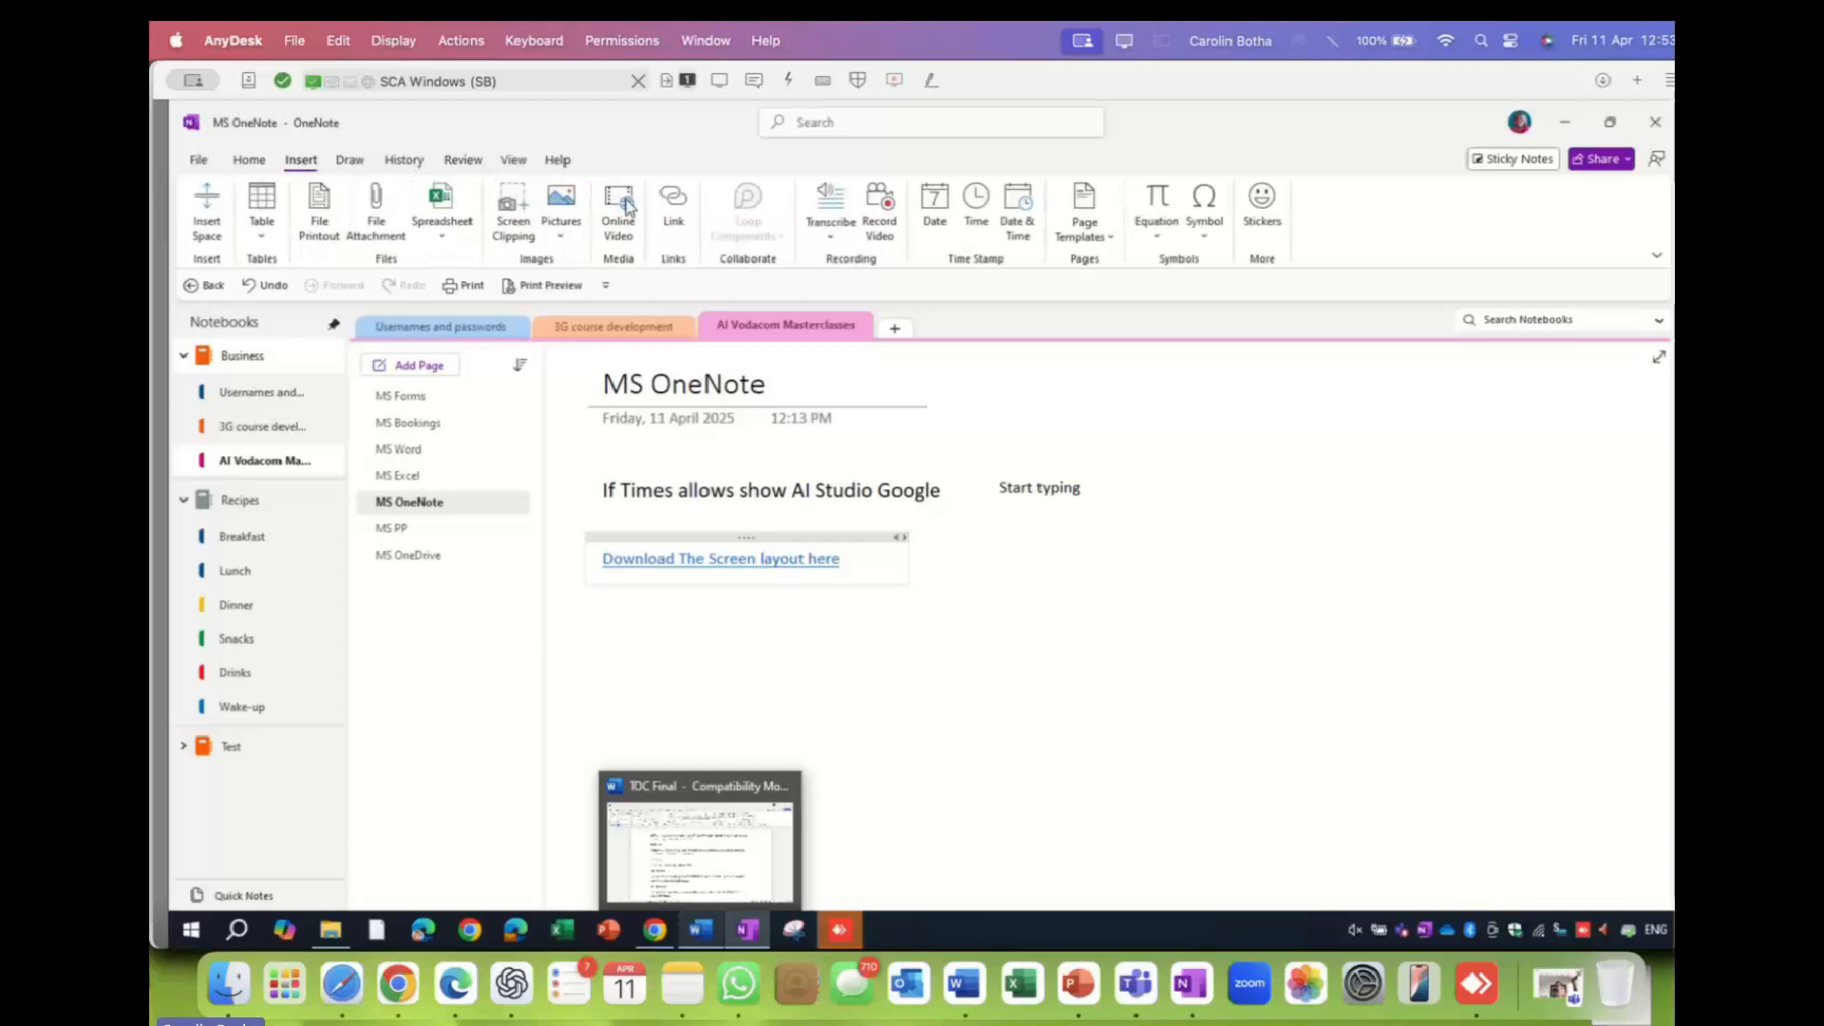
click(249, 160)
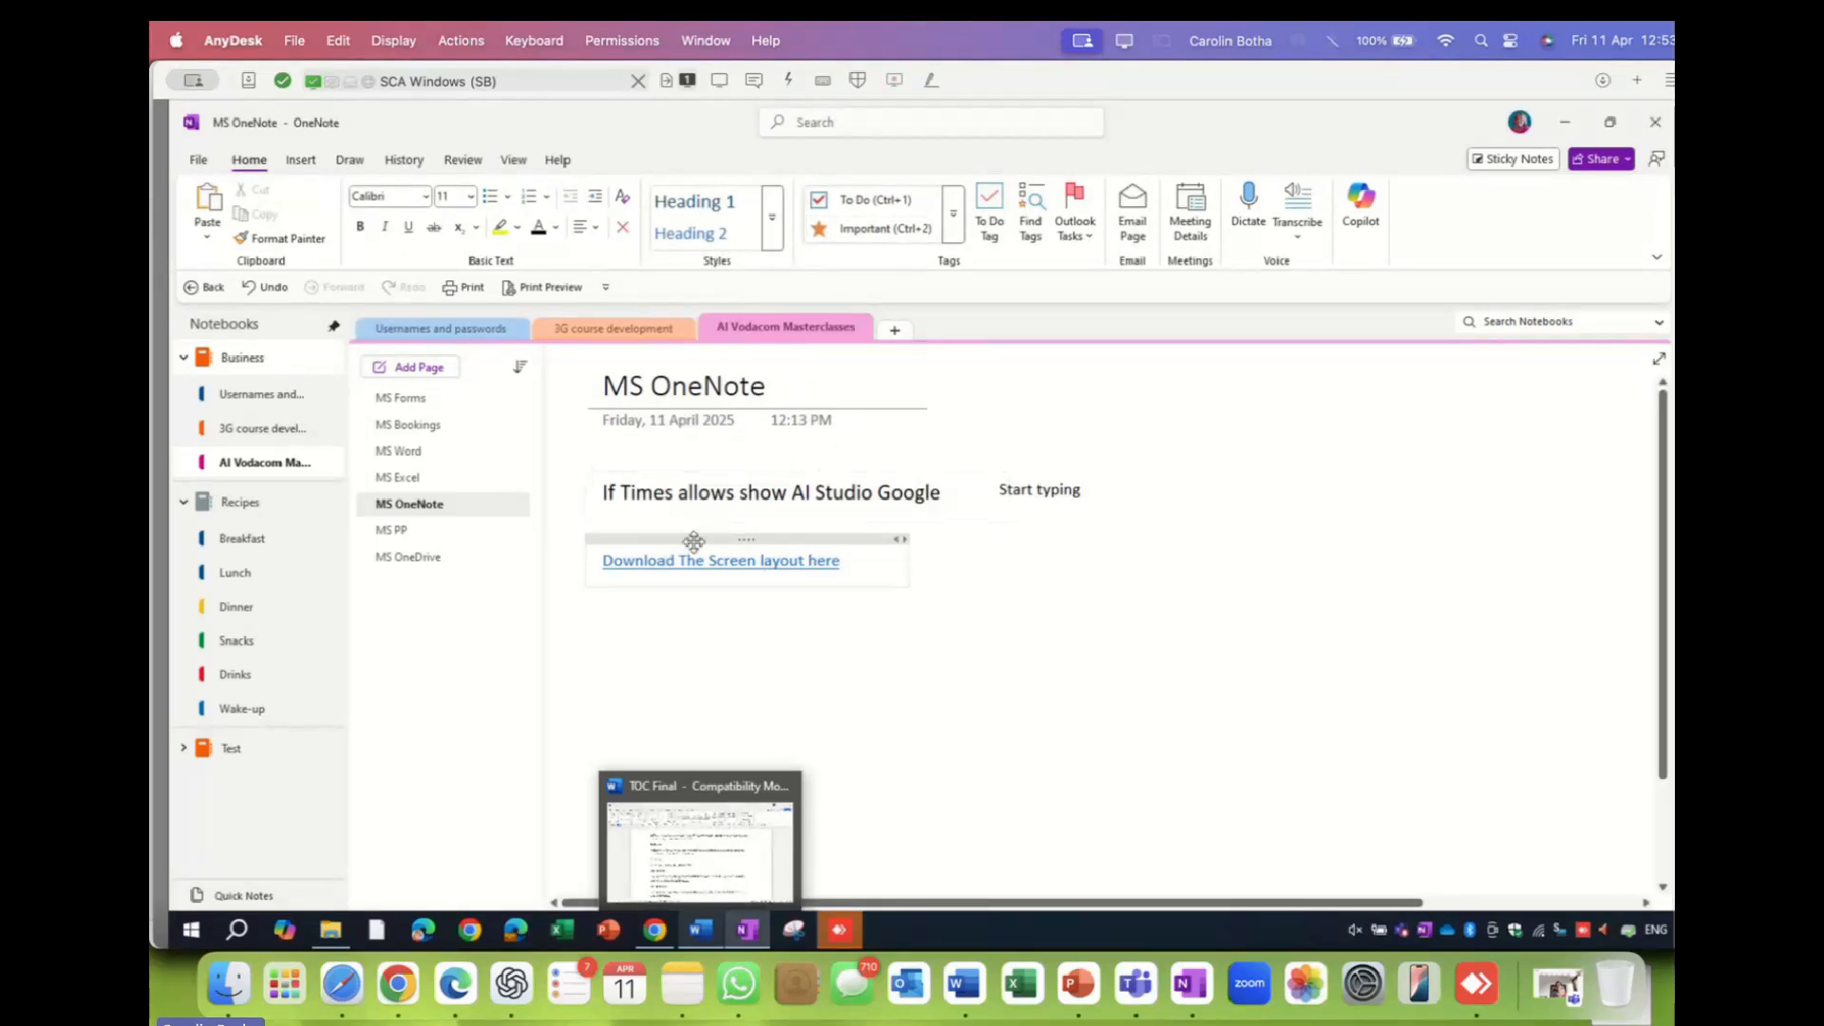
- On the MS OneDrive page, tag the Quick Start Guide image as Important
click(398, 433)
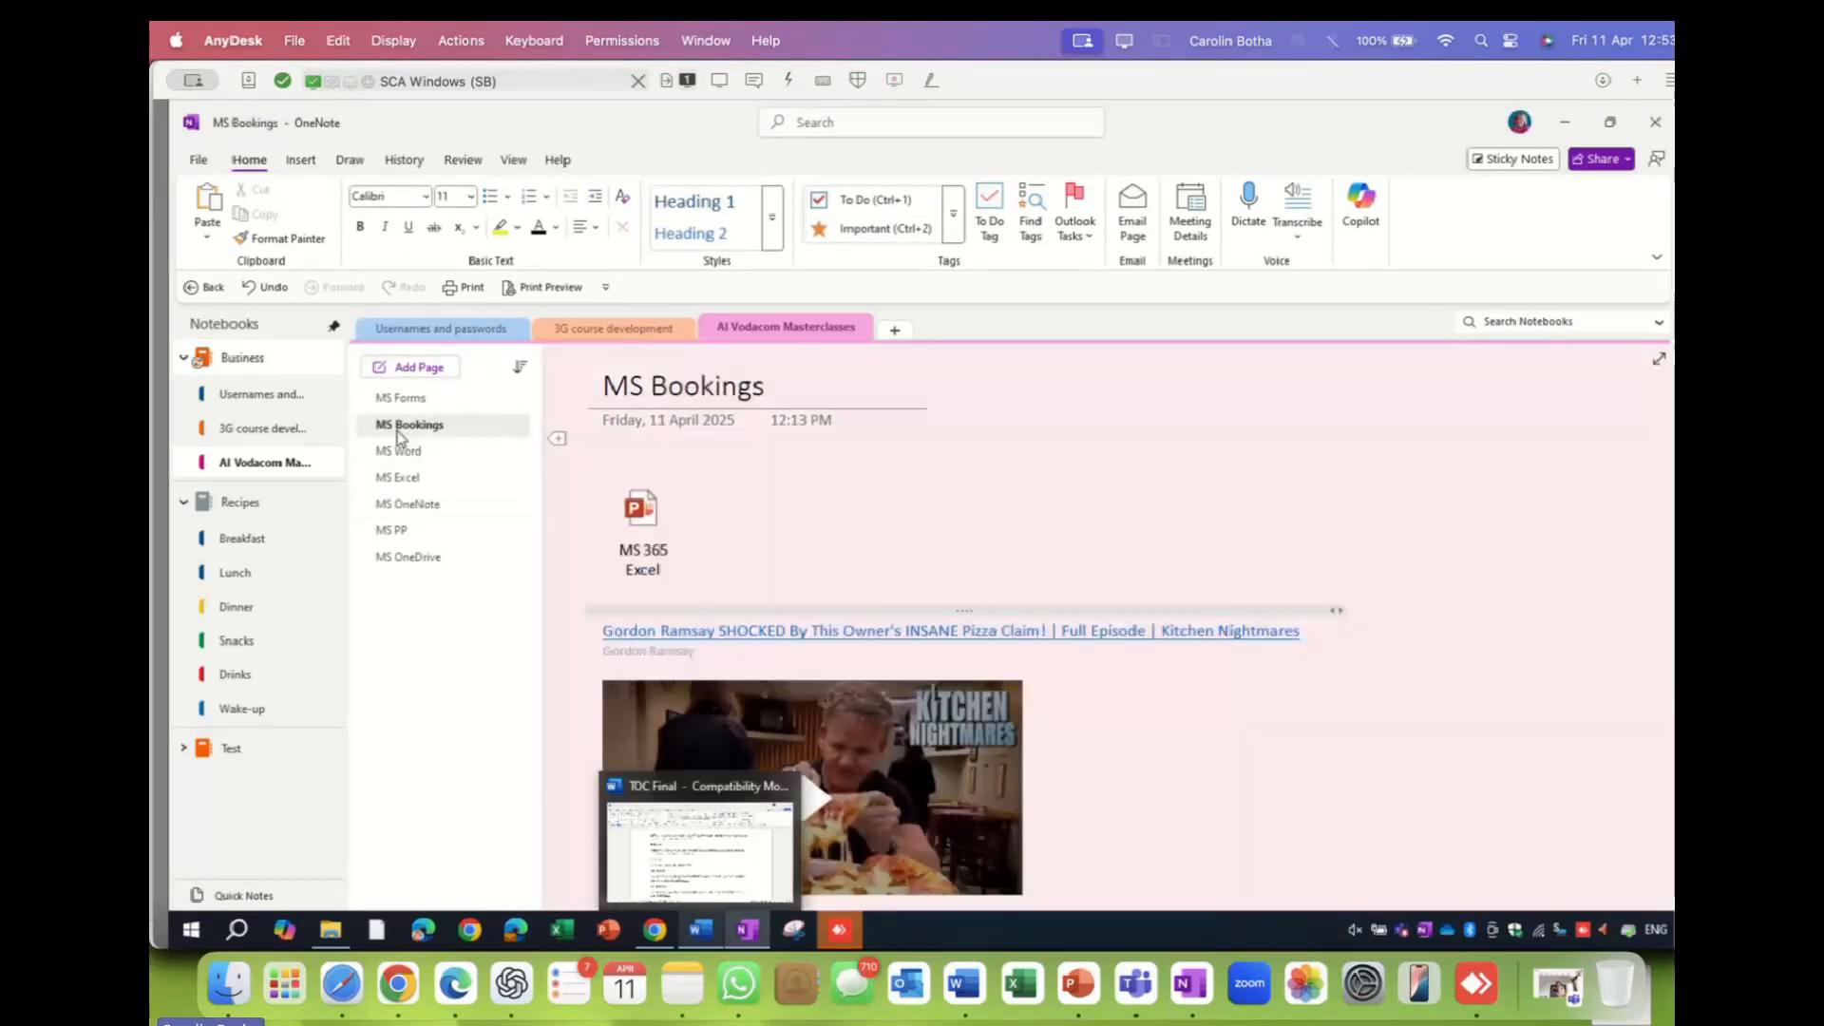
click(414, 402)
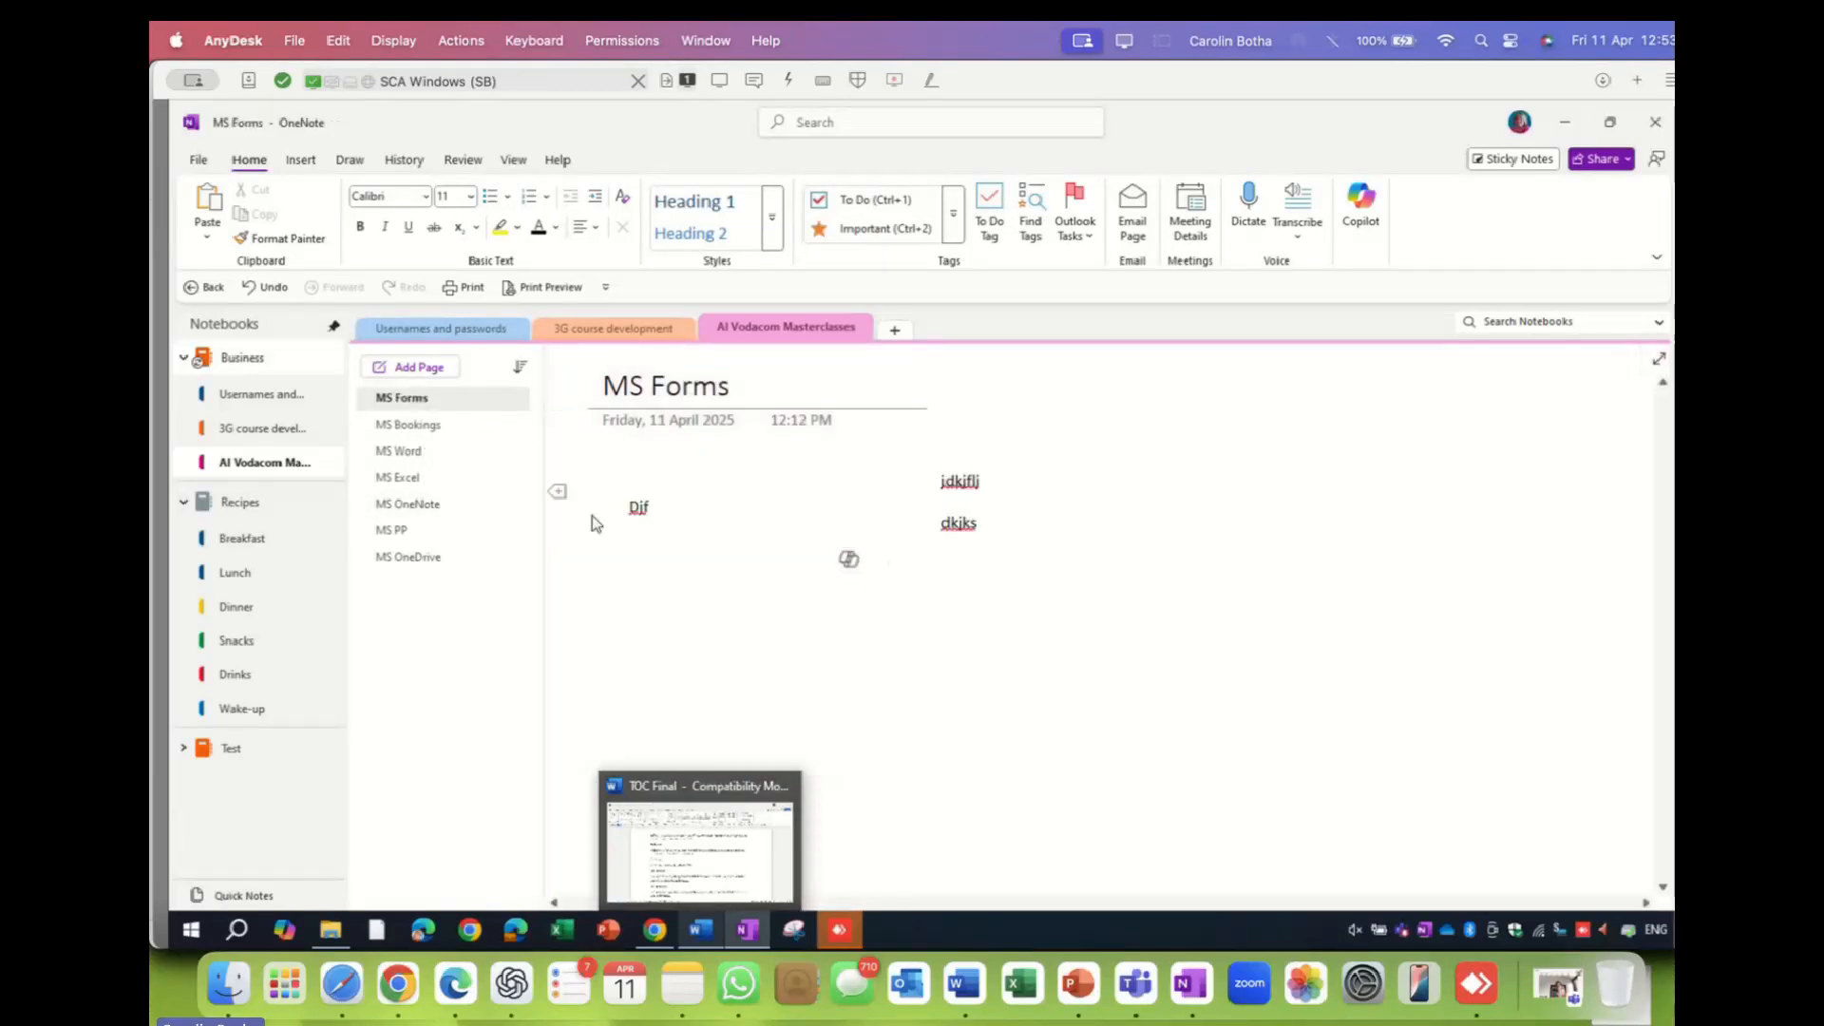
click(425, 557)
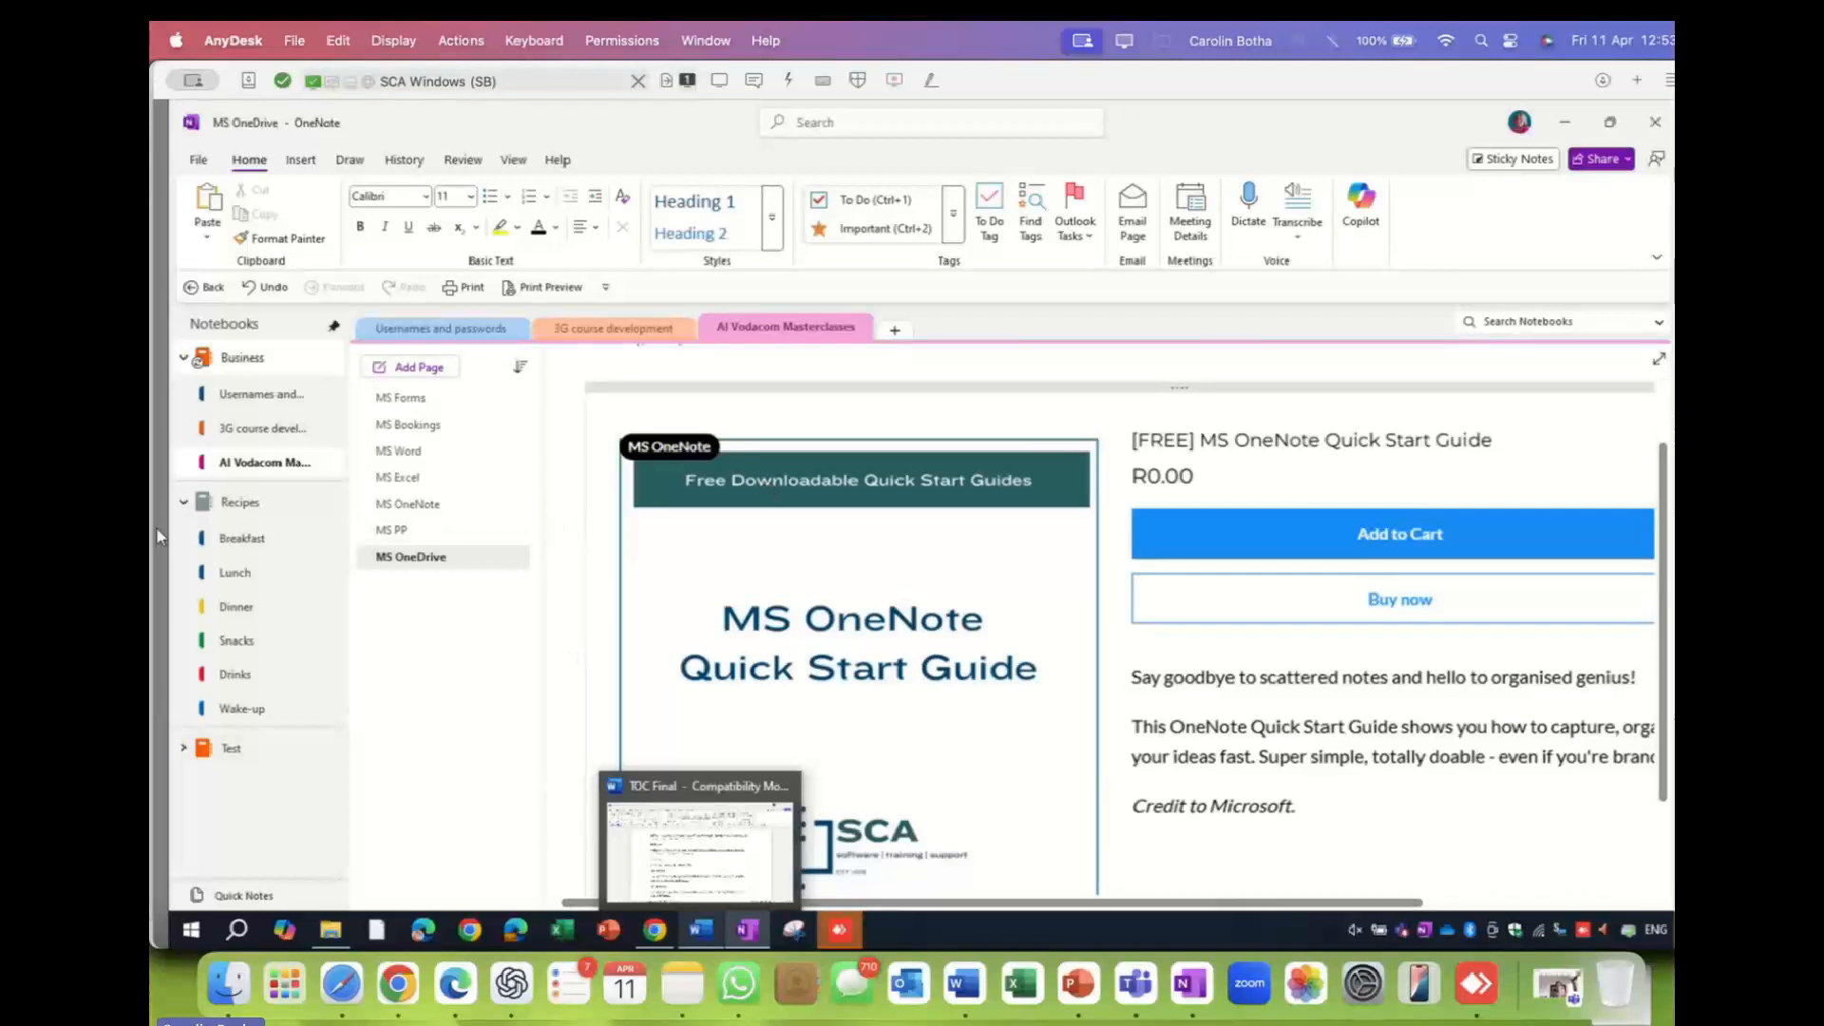
click(734, 452)
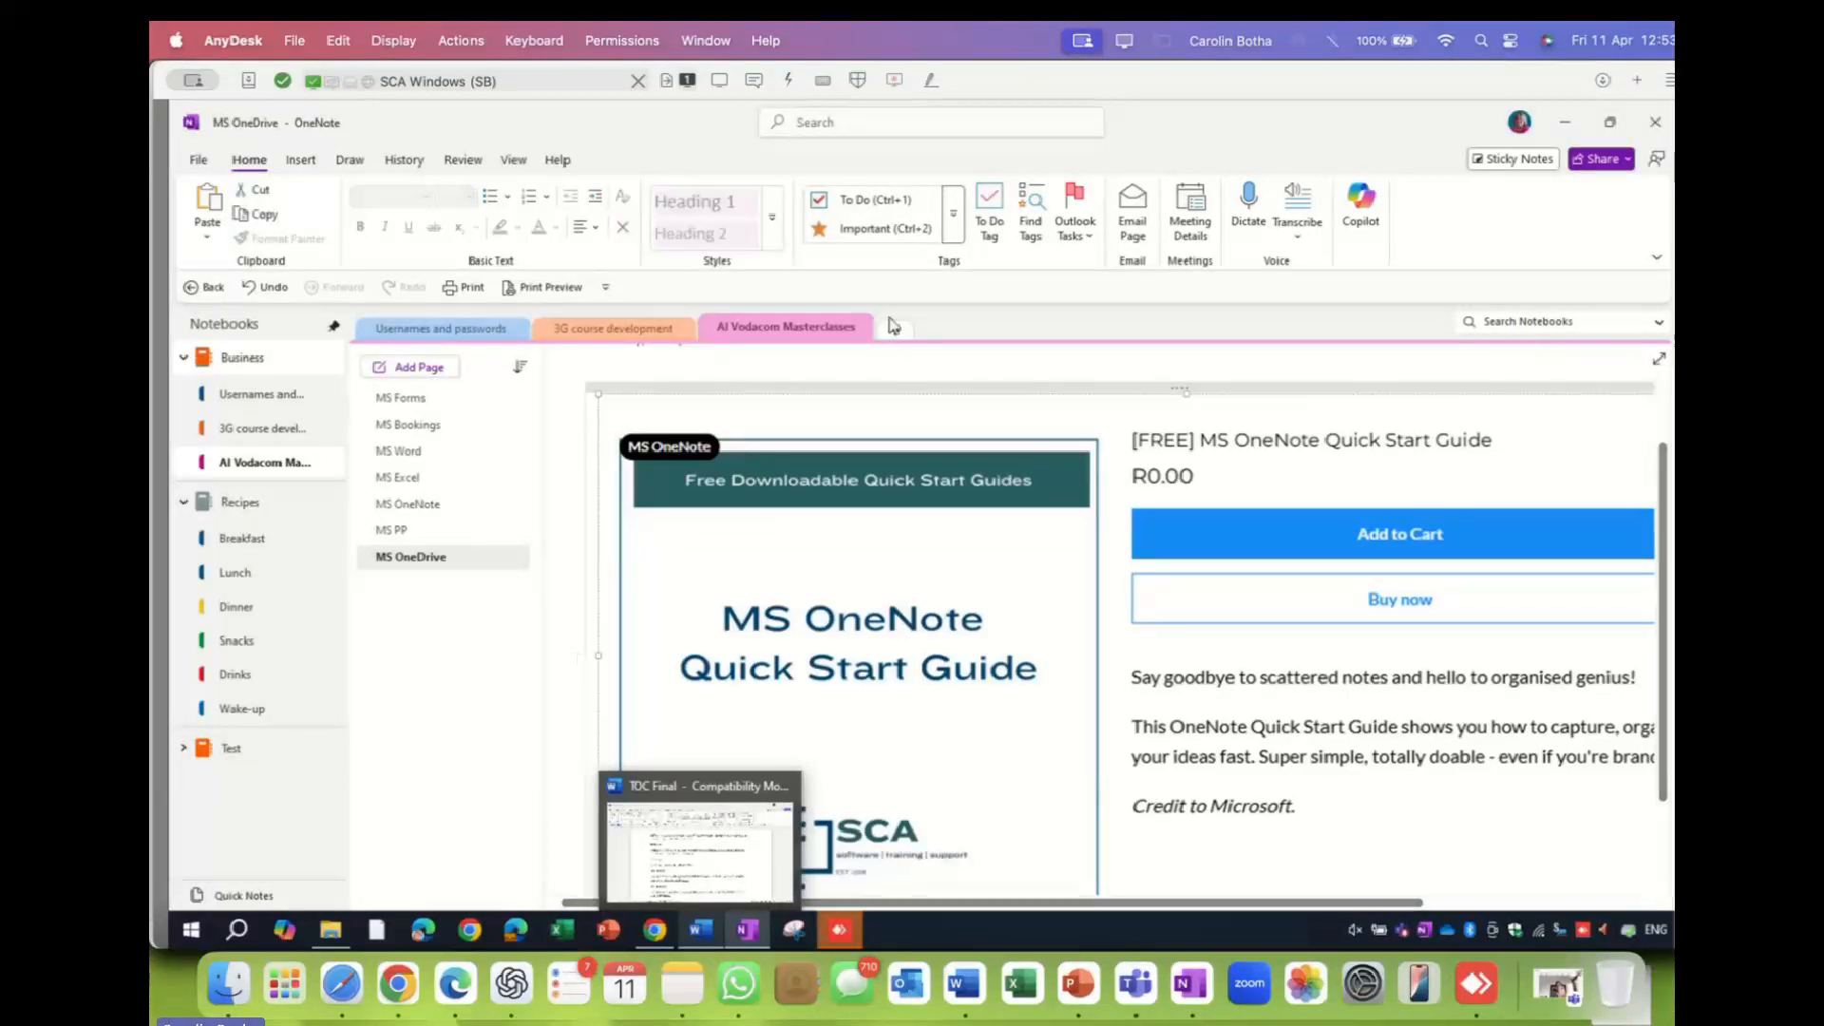
click(822, 231)
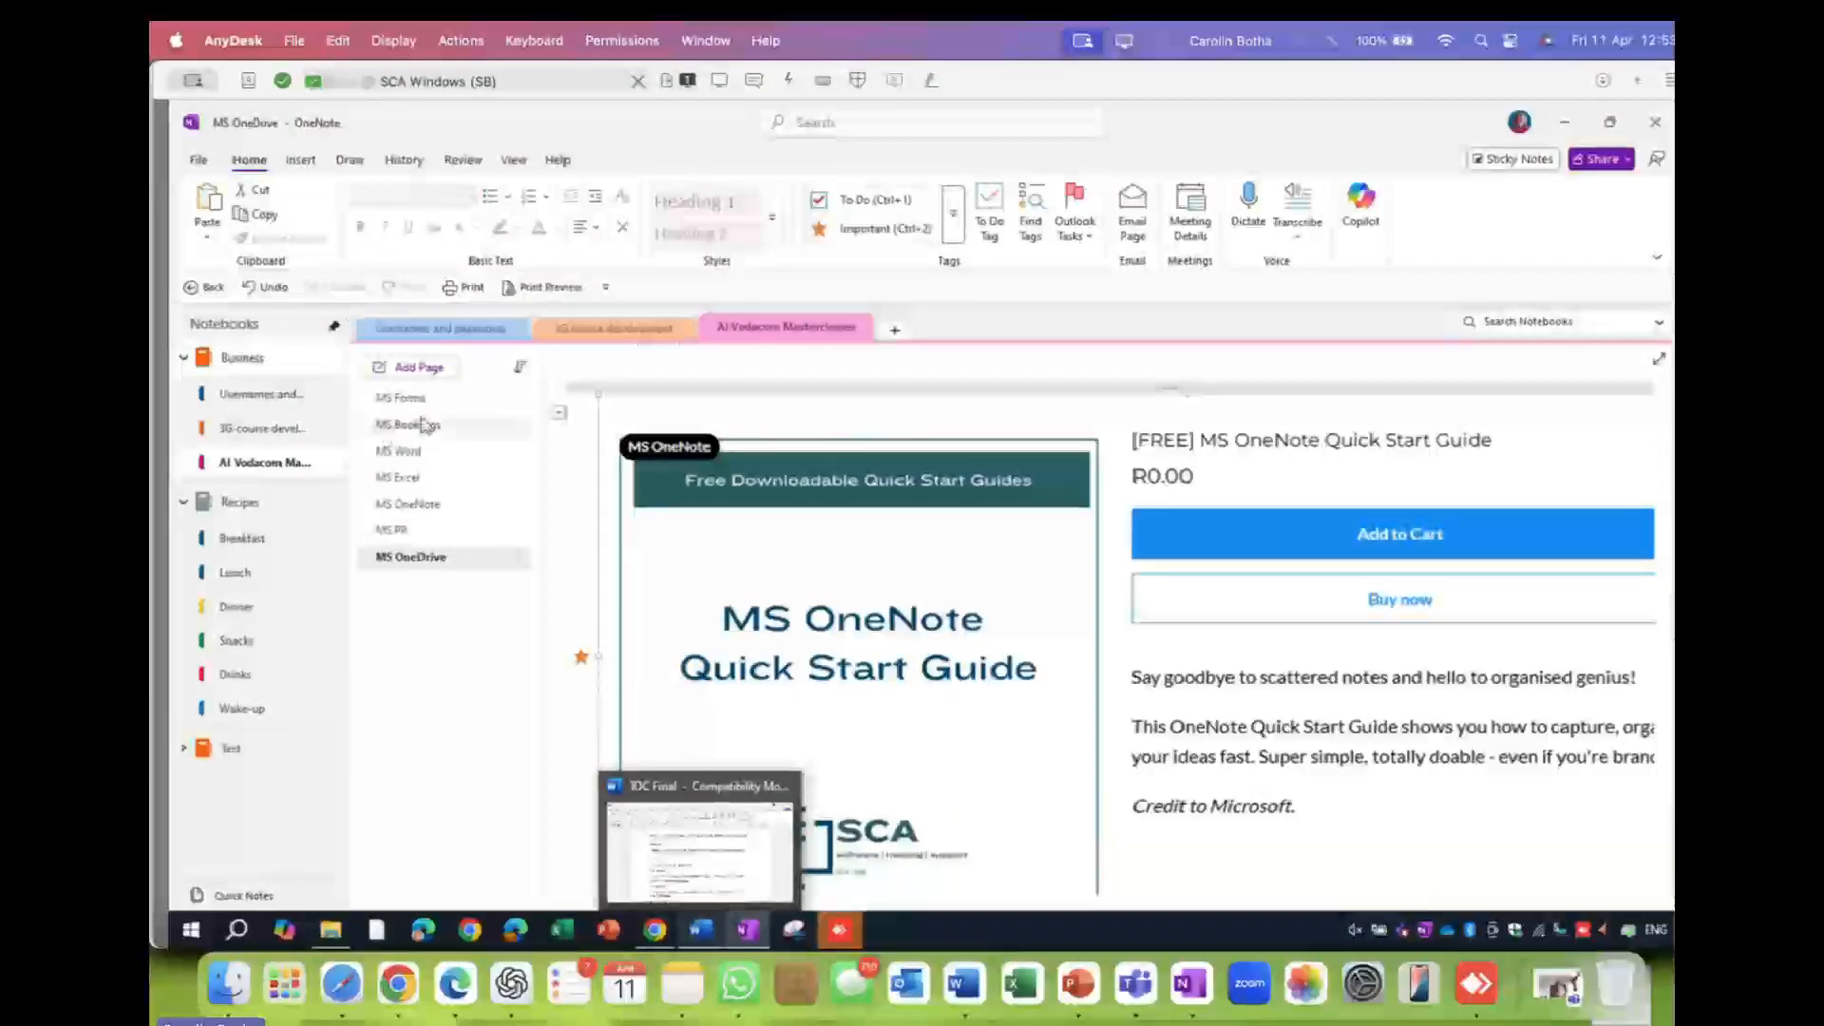
- On MS Bookings, add an Important-starred note 'Show this' beside the Excel icon
click(399, 398)
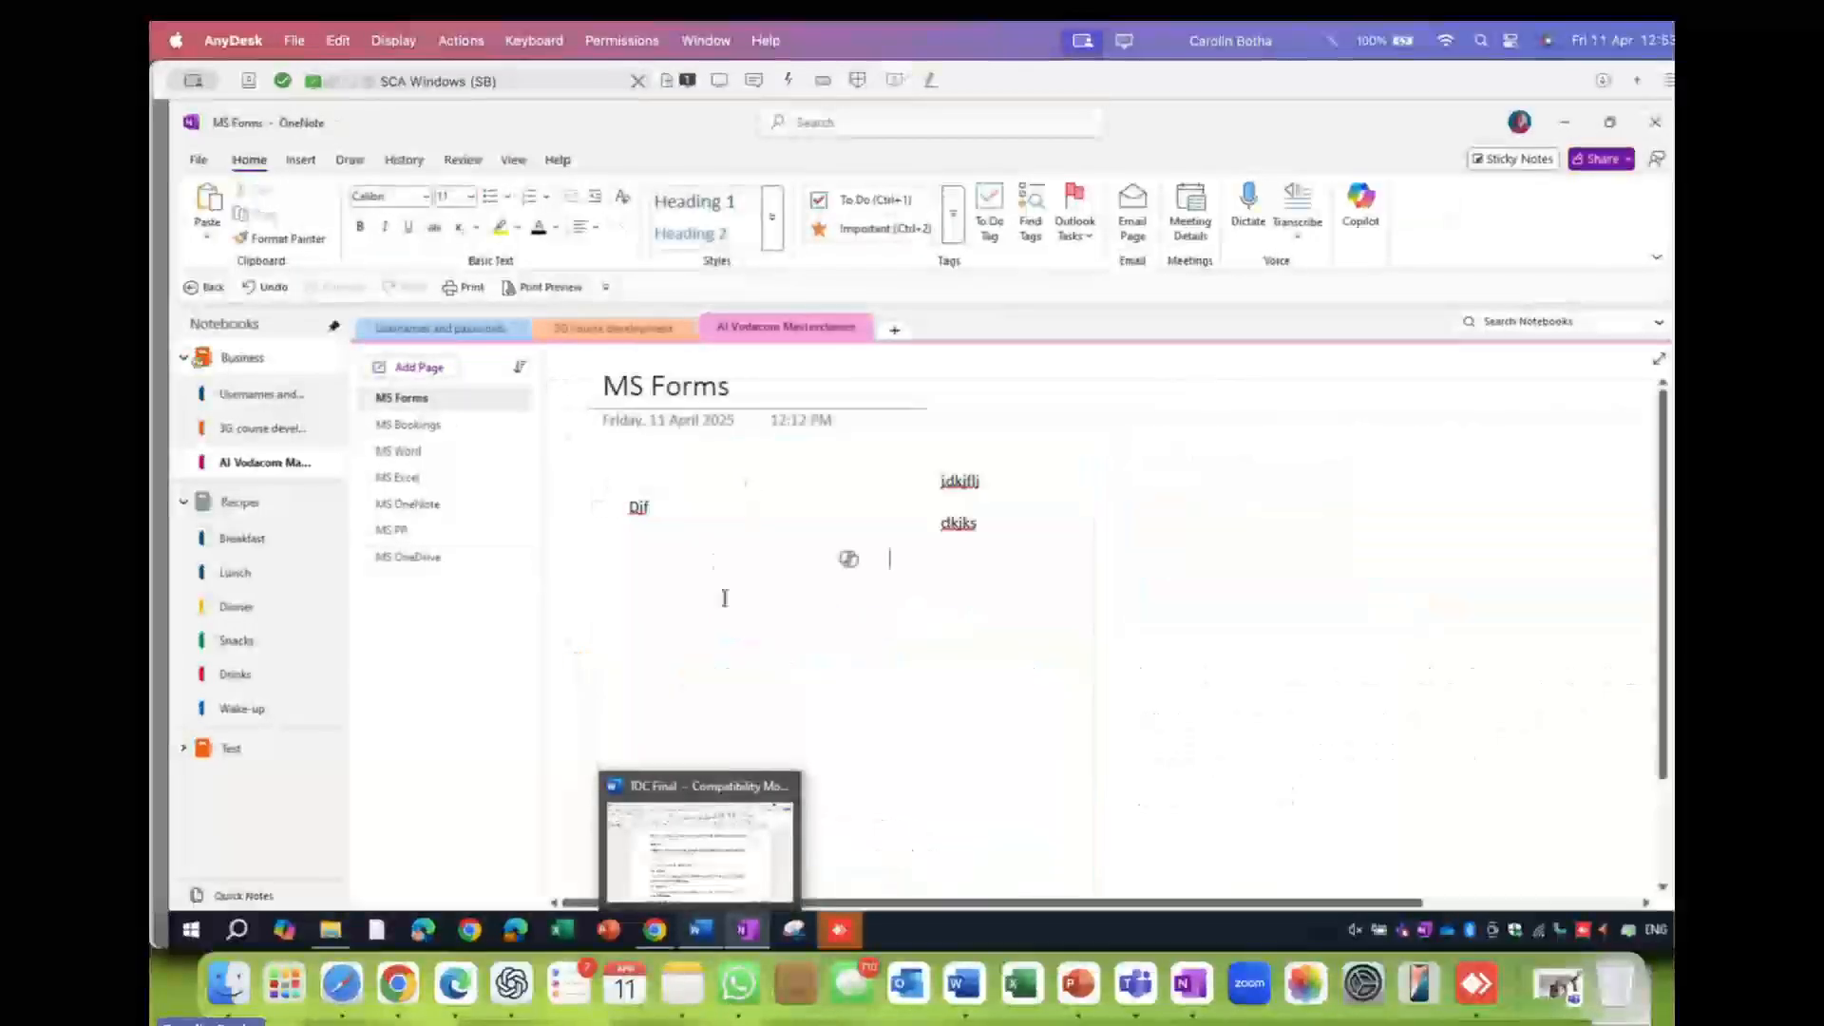
click(394, 425)
click(670, 497)
click(796, 511)
click(874, 236)
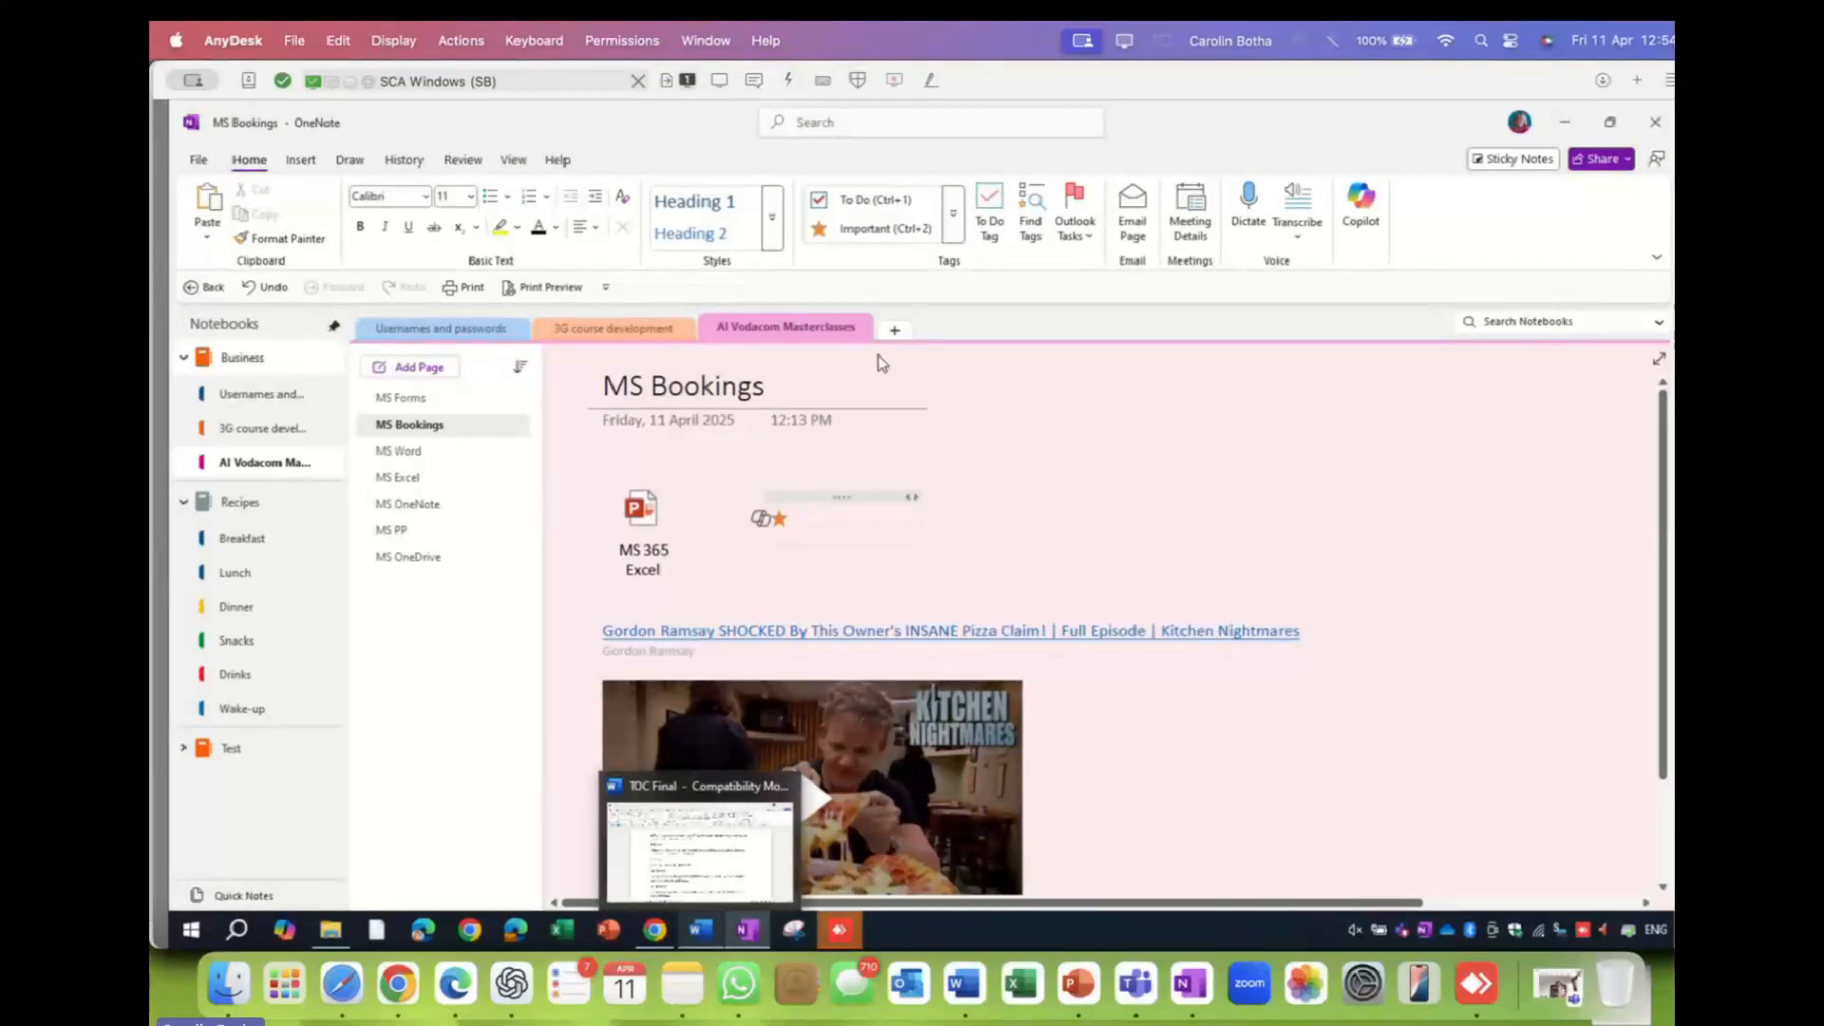
text(Show this)
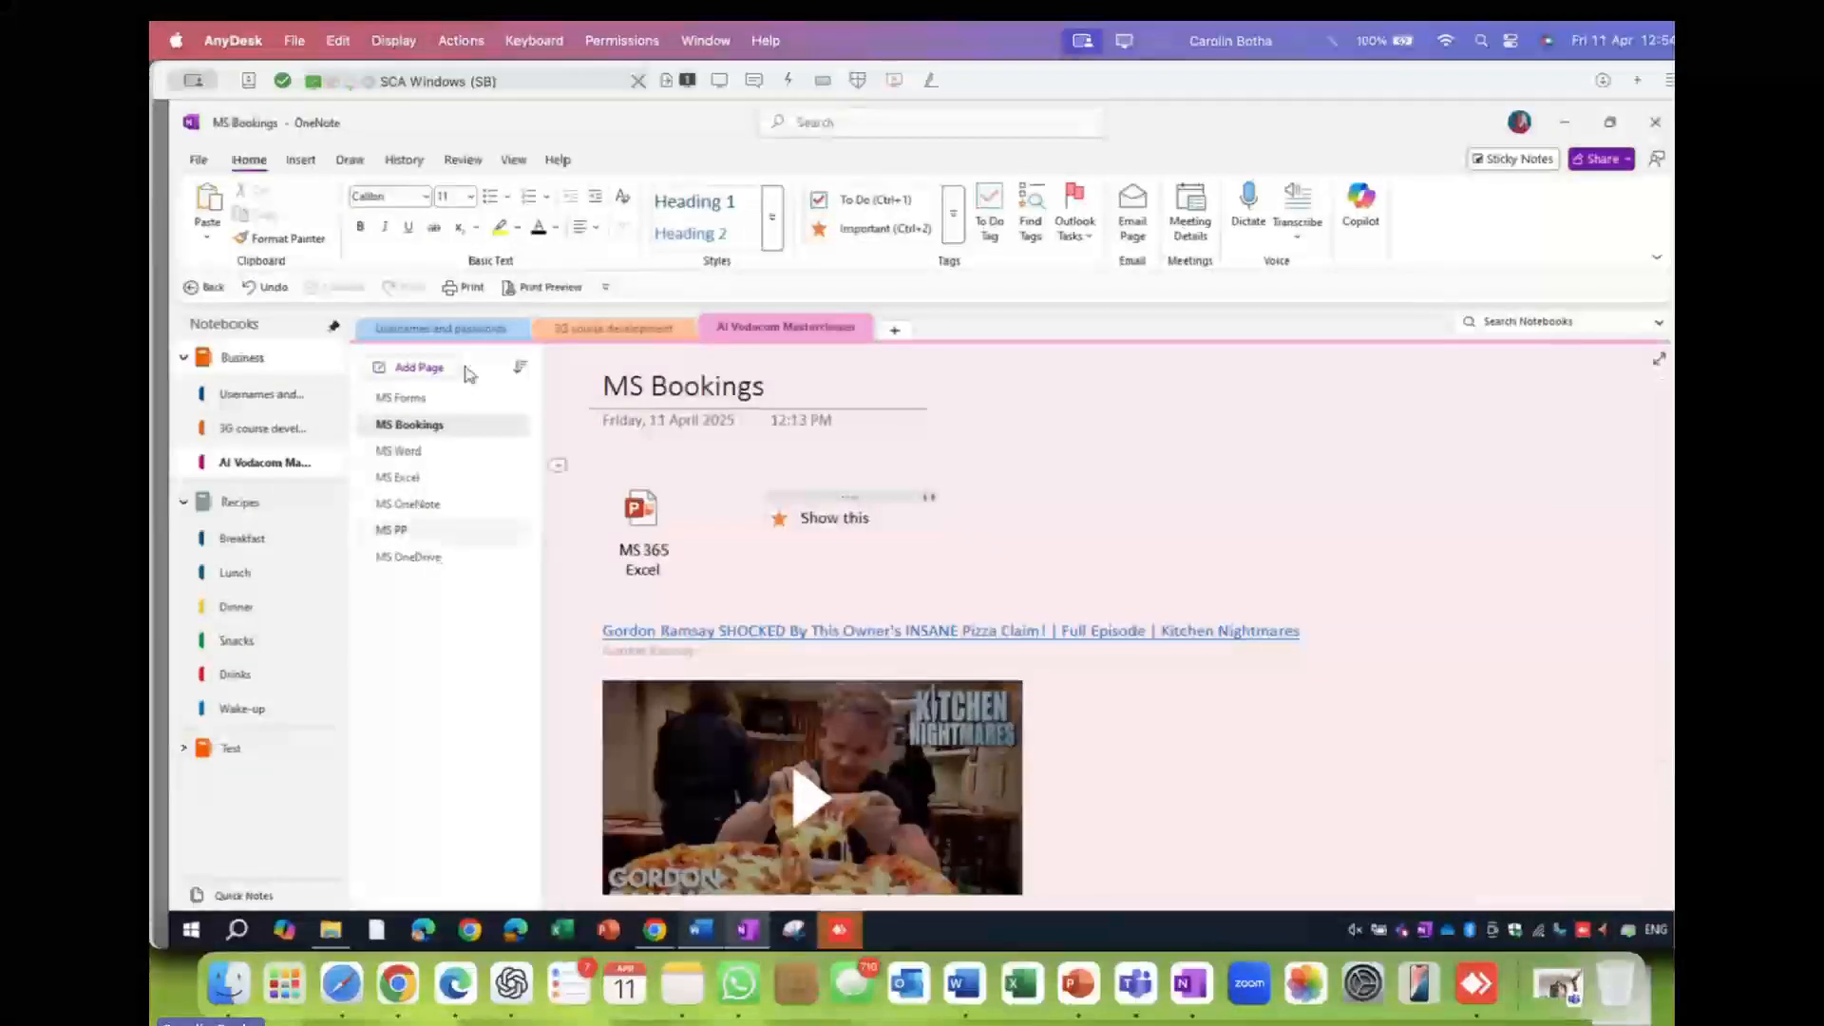
- Add a new page titled 'MS' and start a To Do checkbox line in its body
click(424, 375)
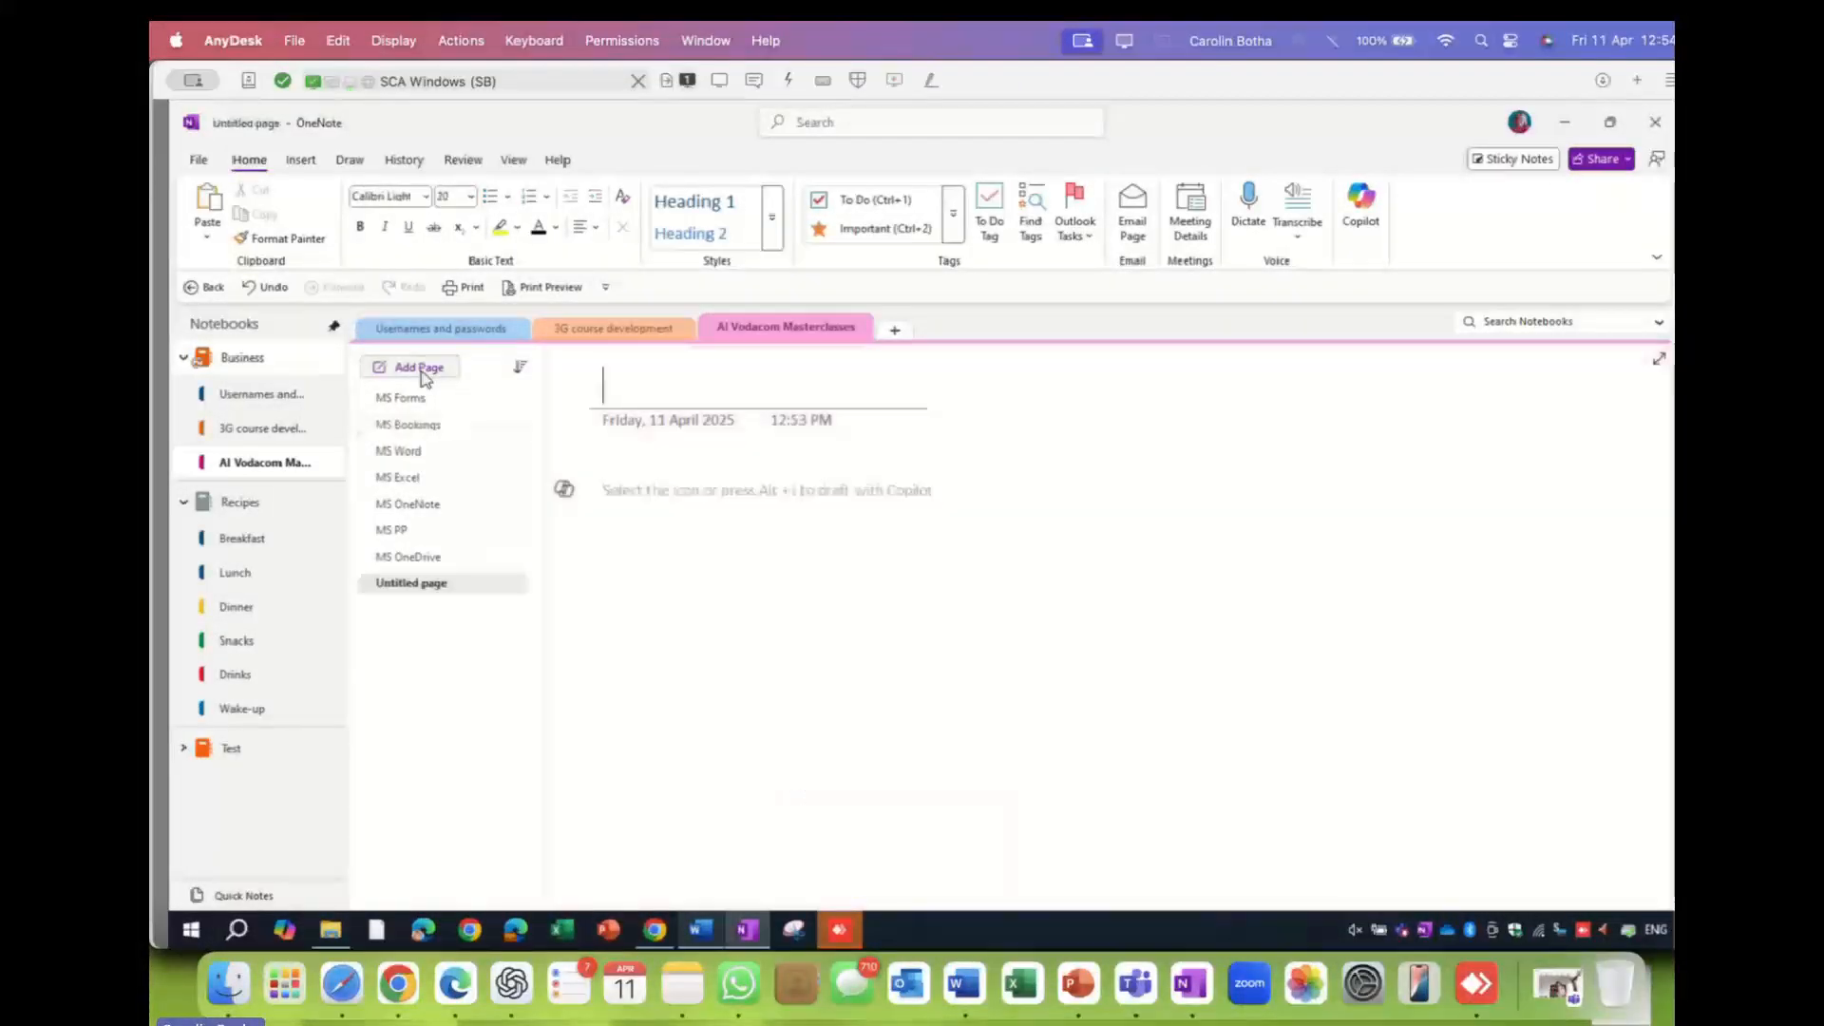
text(MS)
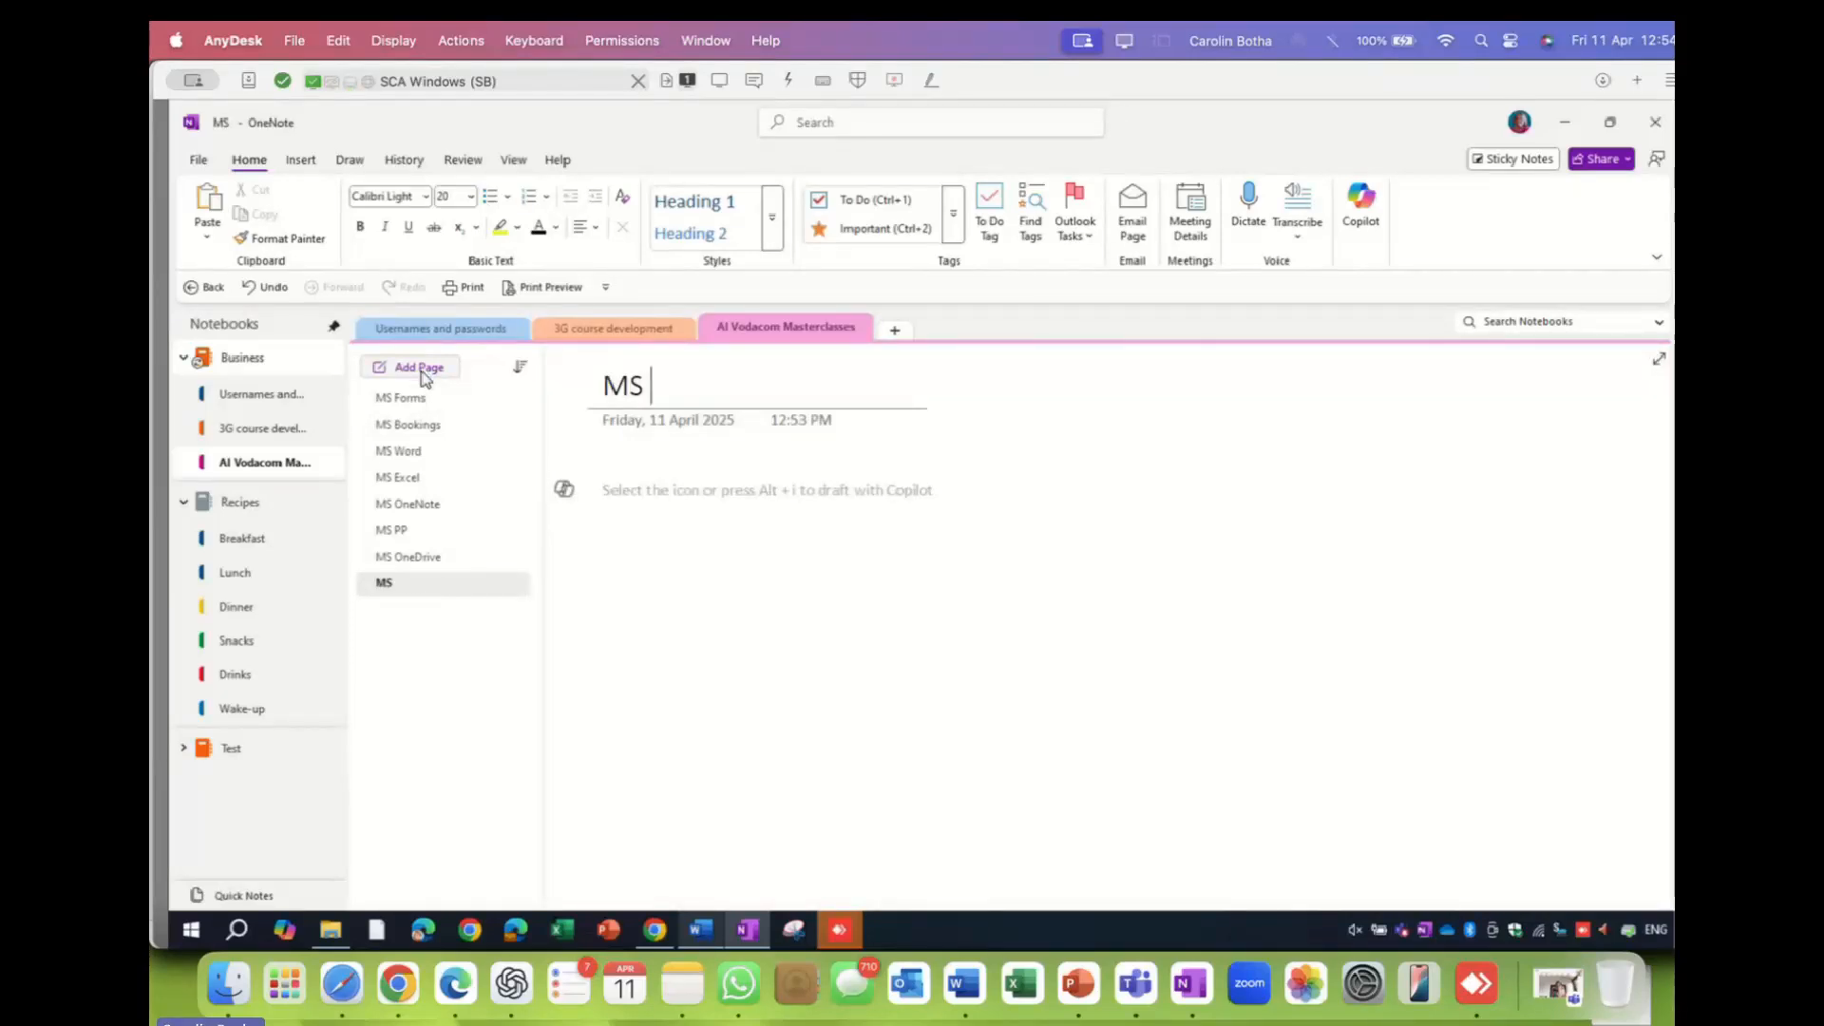
click(604, 487)
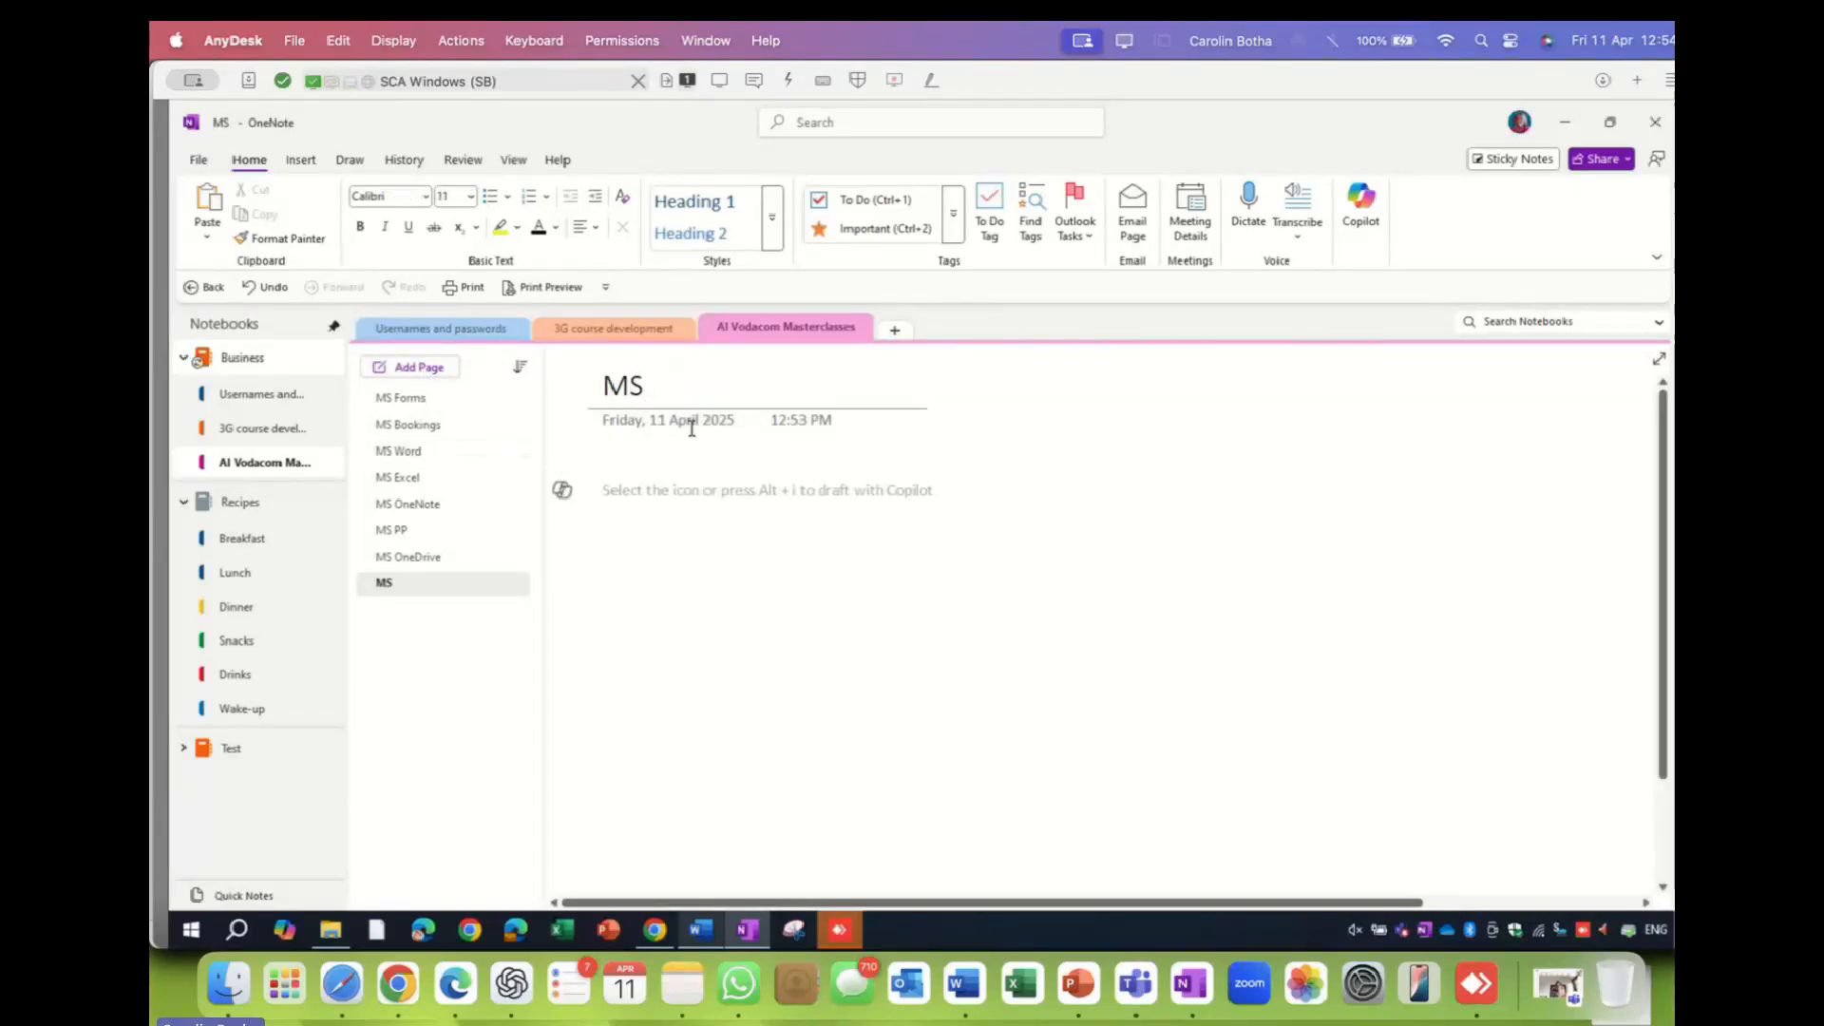
click(988, 204)
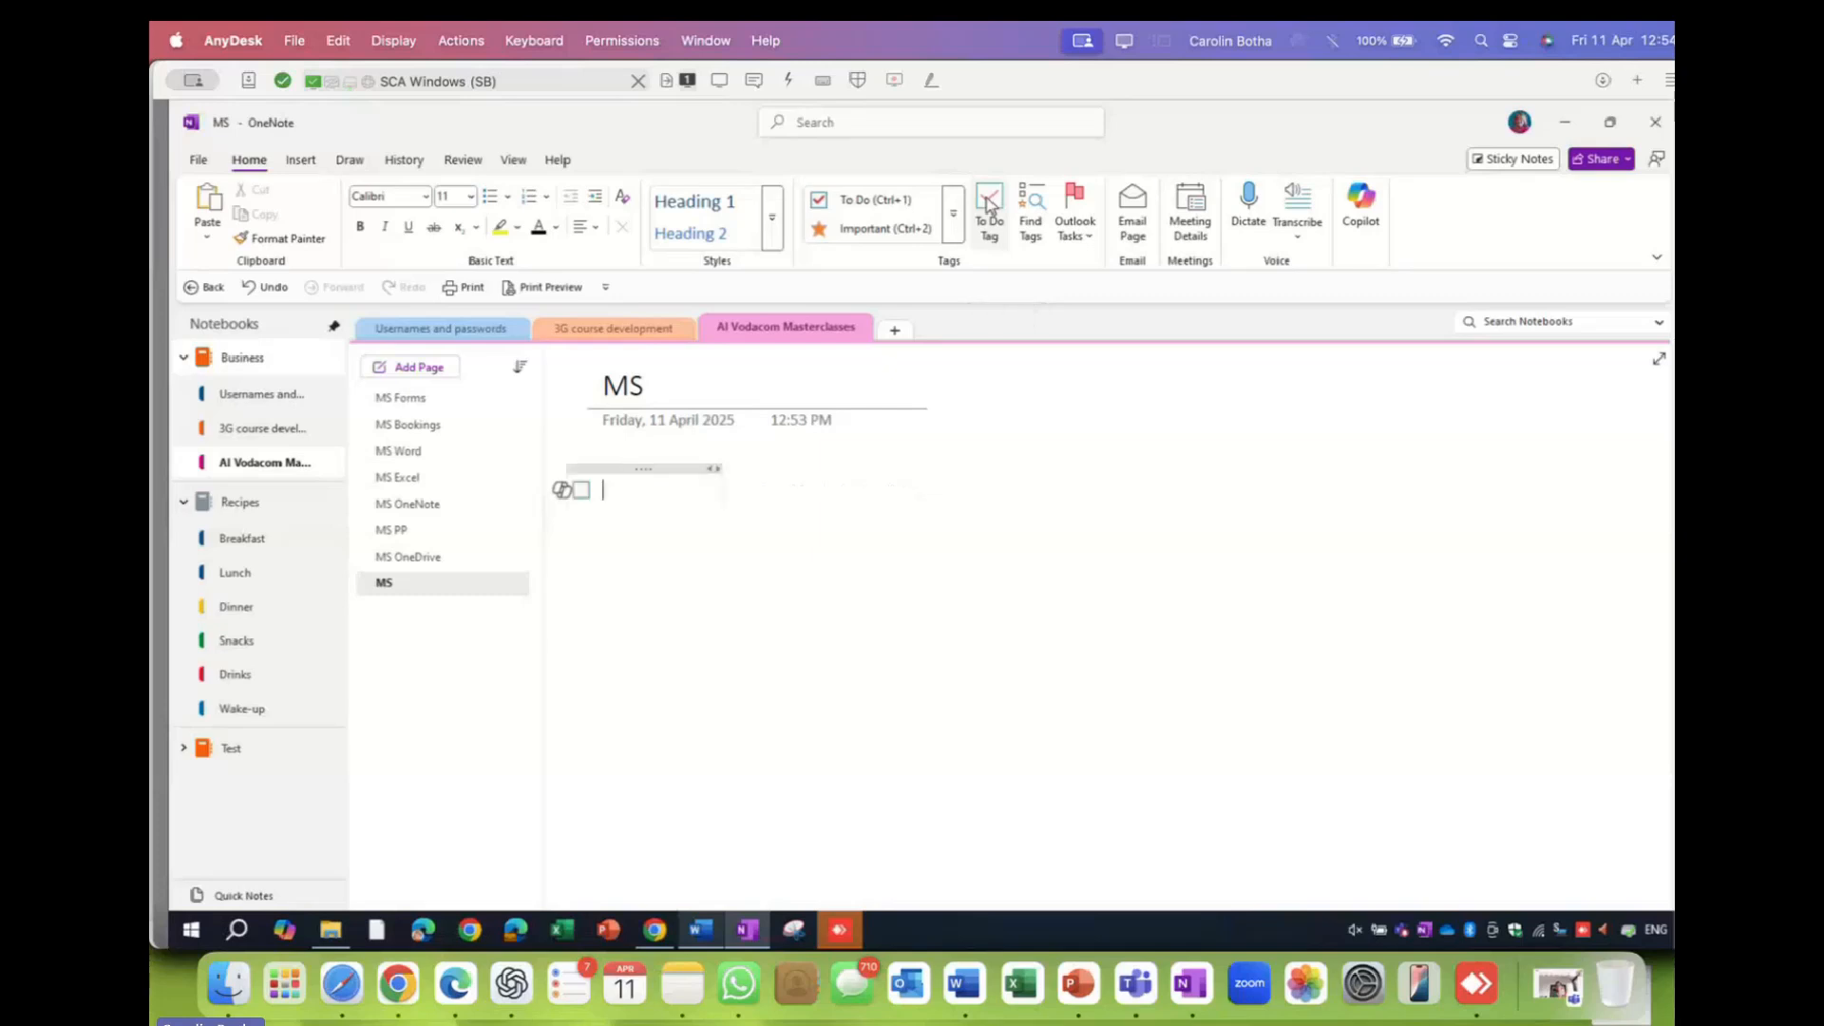
- Fill the to-do list with four items: 'Jidsk j', 'sdfmdnf', 'dfjsdf' and 'dsklfj'
text(Jidsk j)
key(Return)
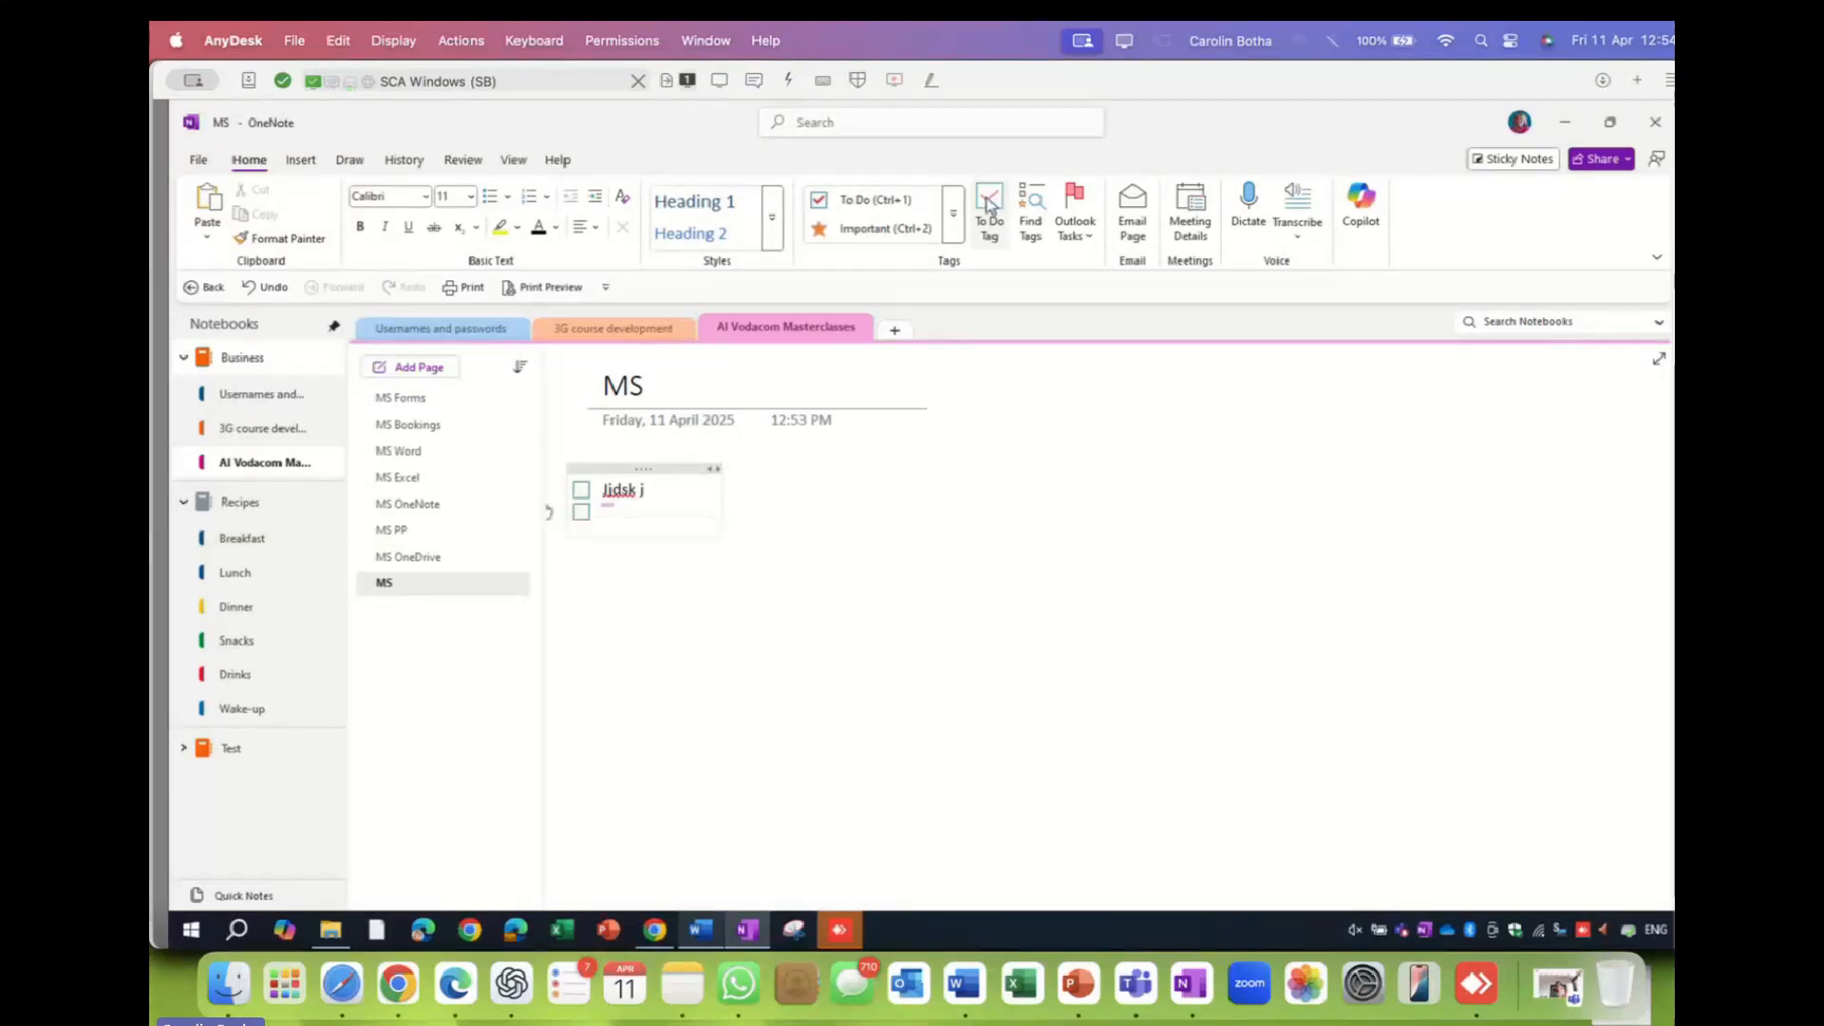
key(Return)
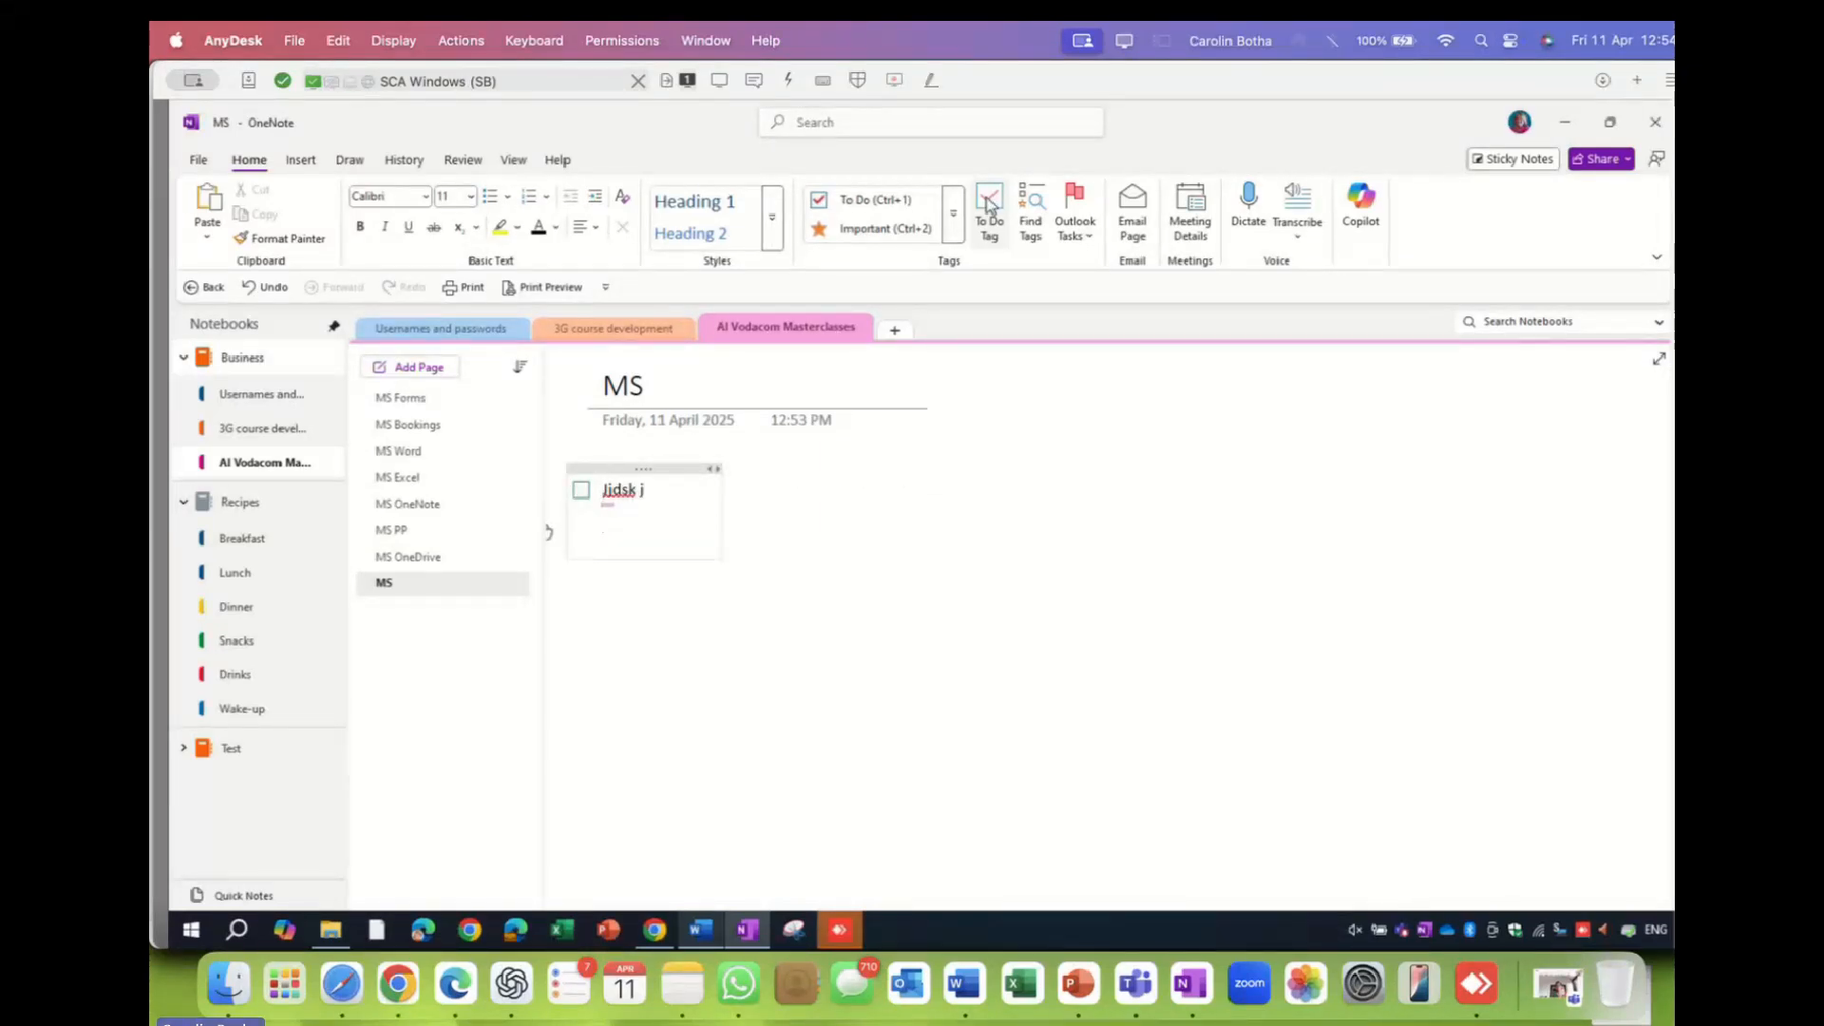
key(BackSpace)
click(990, 206)
text(sdfmdnf)
key(Return)
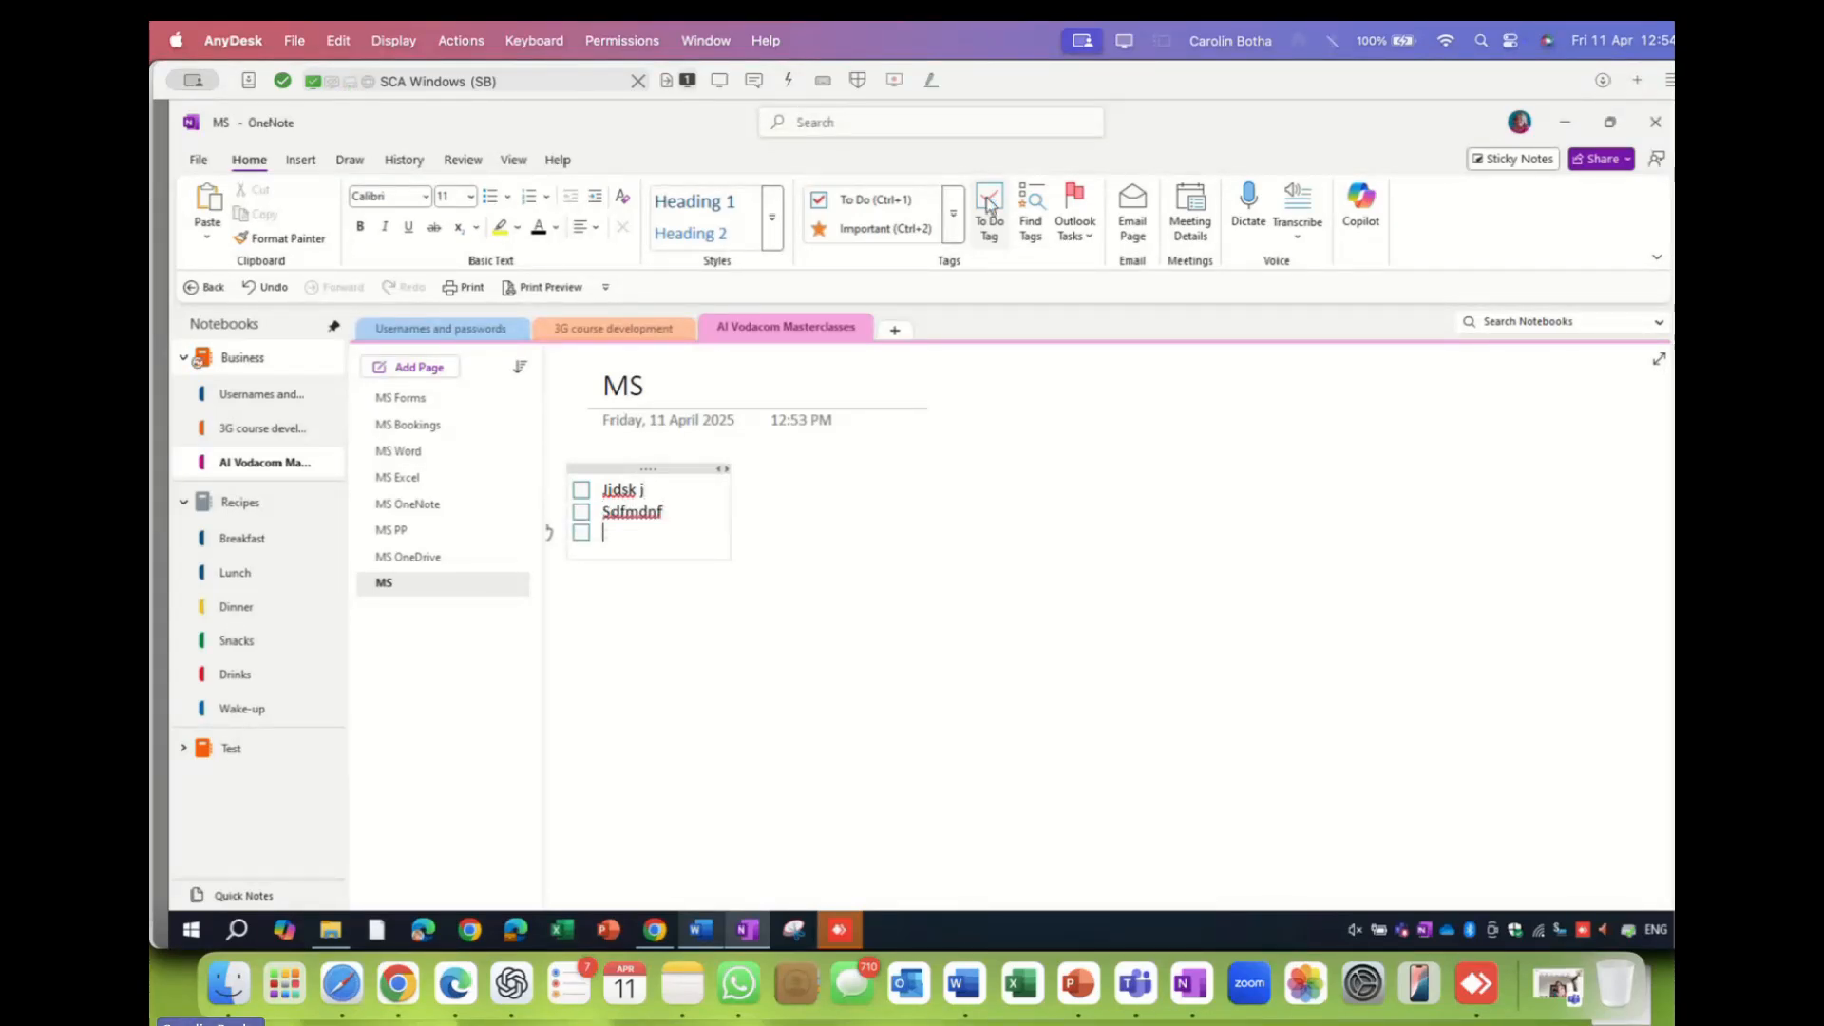
text(dfjsdf)
key(Return)
text(dsklfj)
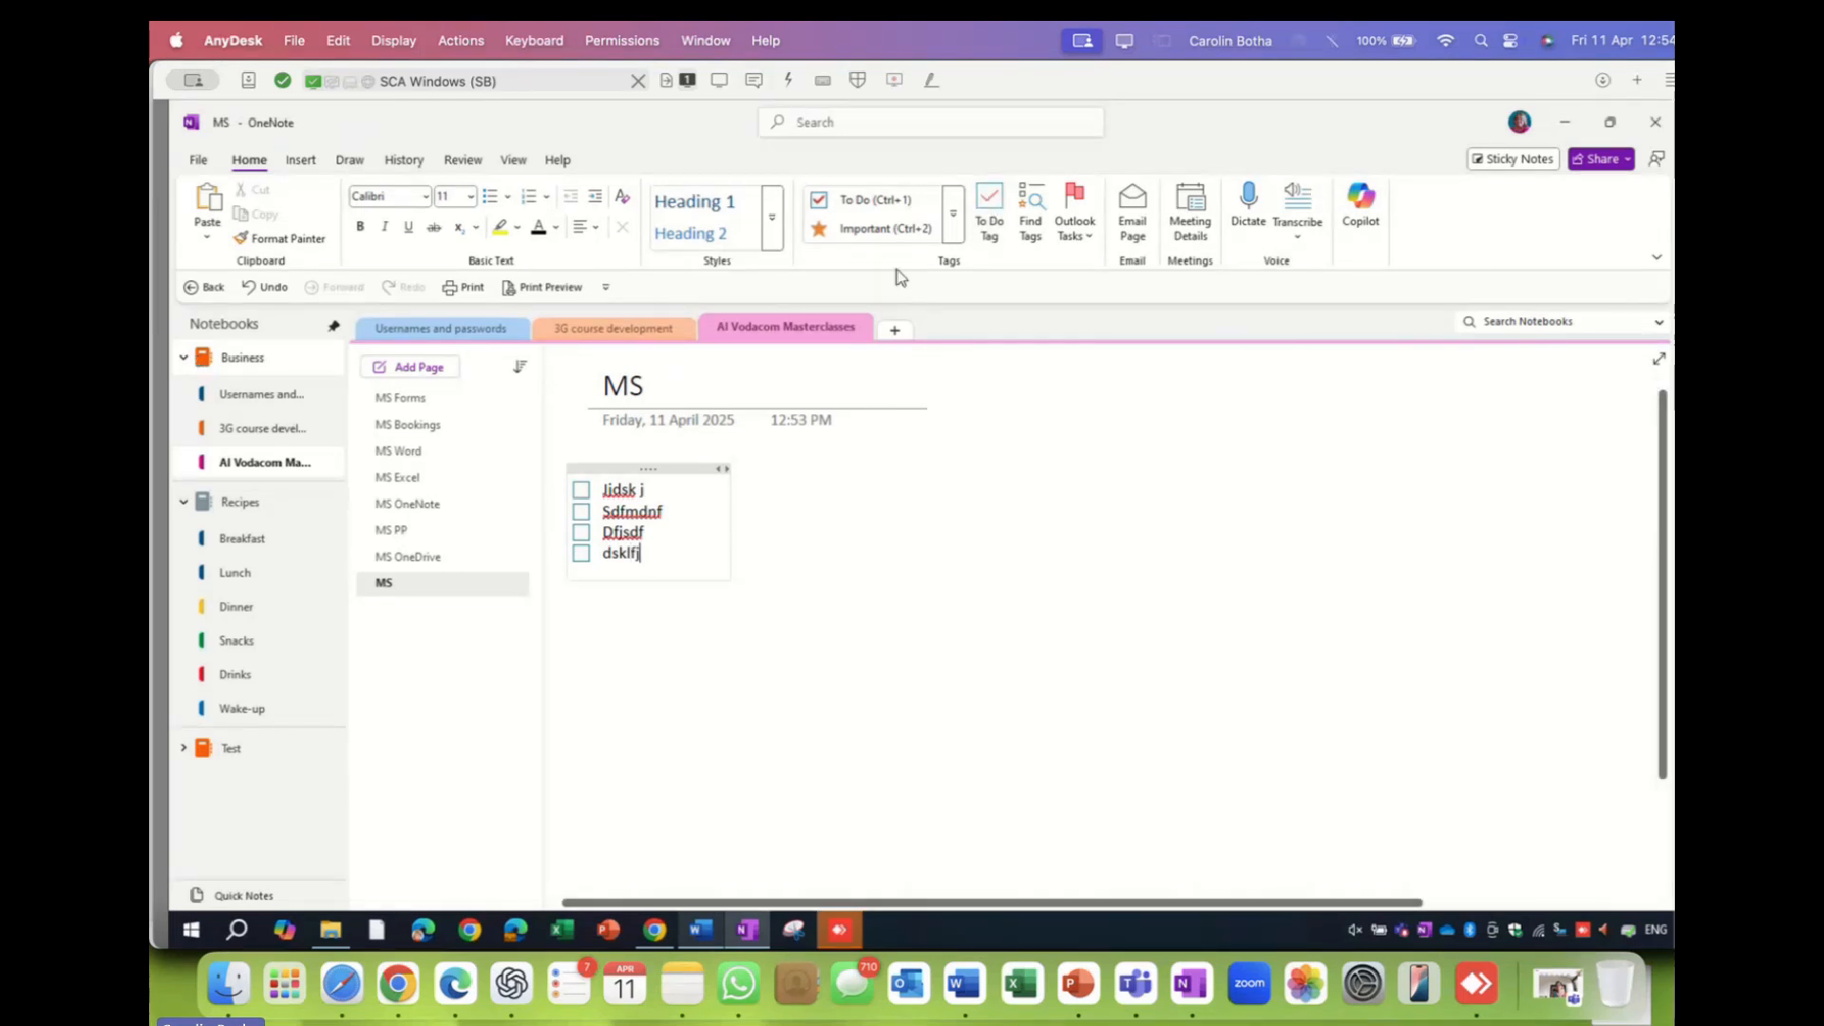
click(953, 230)
drag(953, 231, 963, 468)
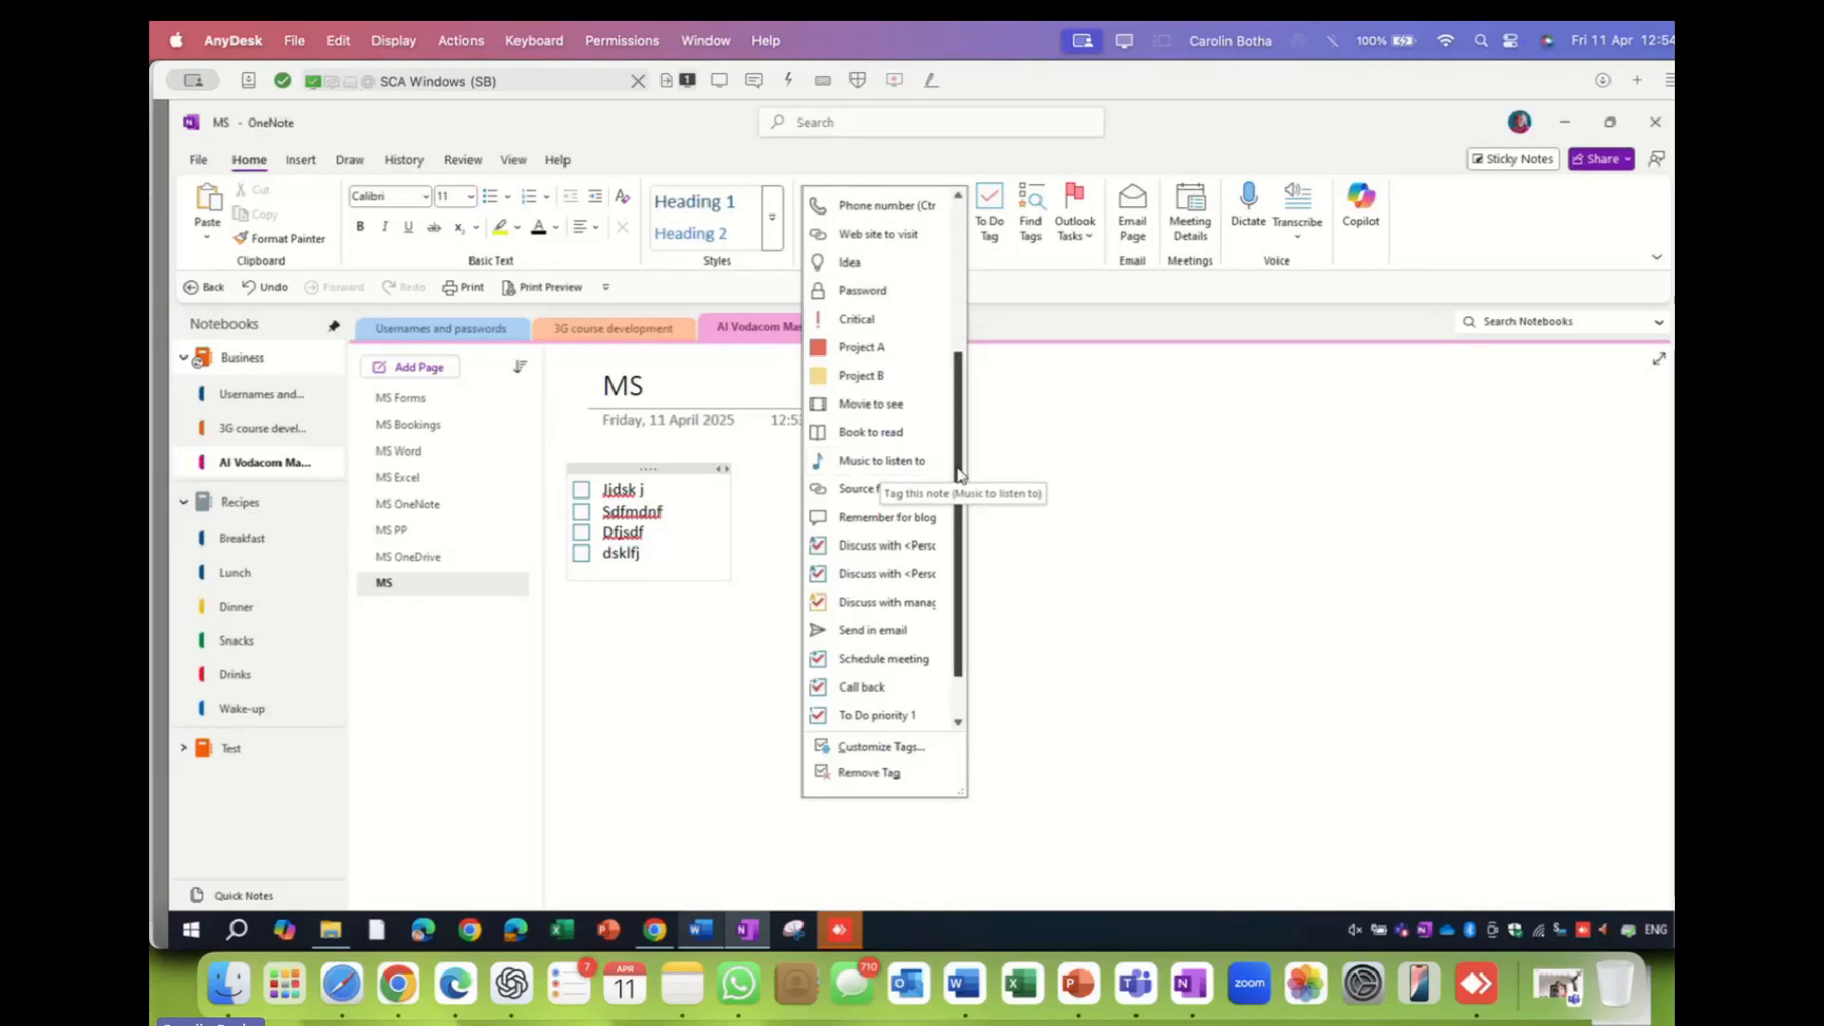
drag(959, 597, 963, 634)
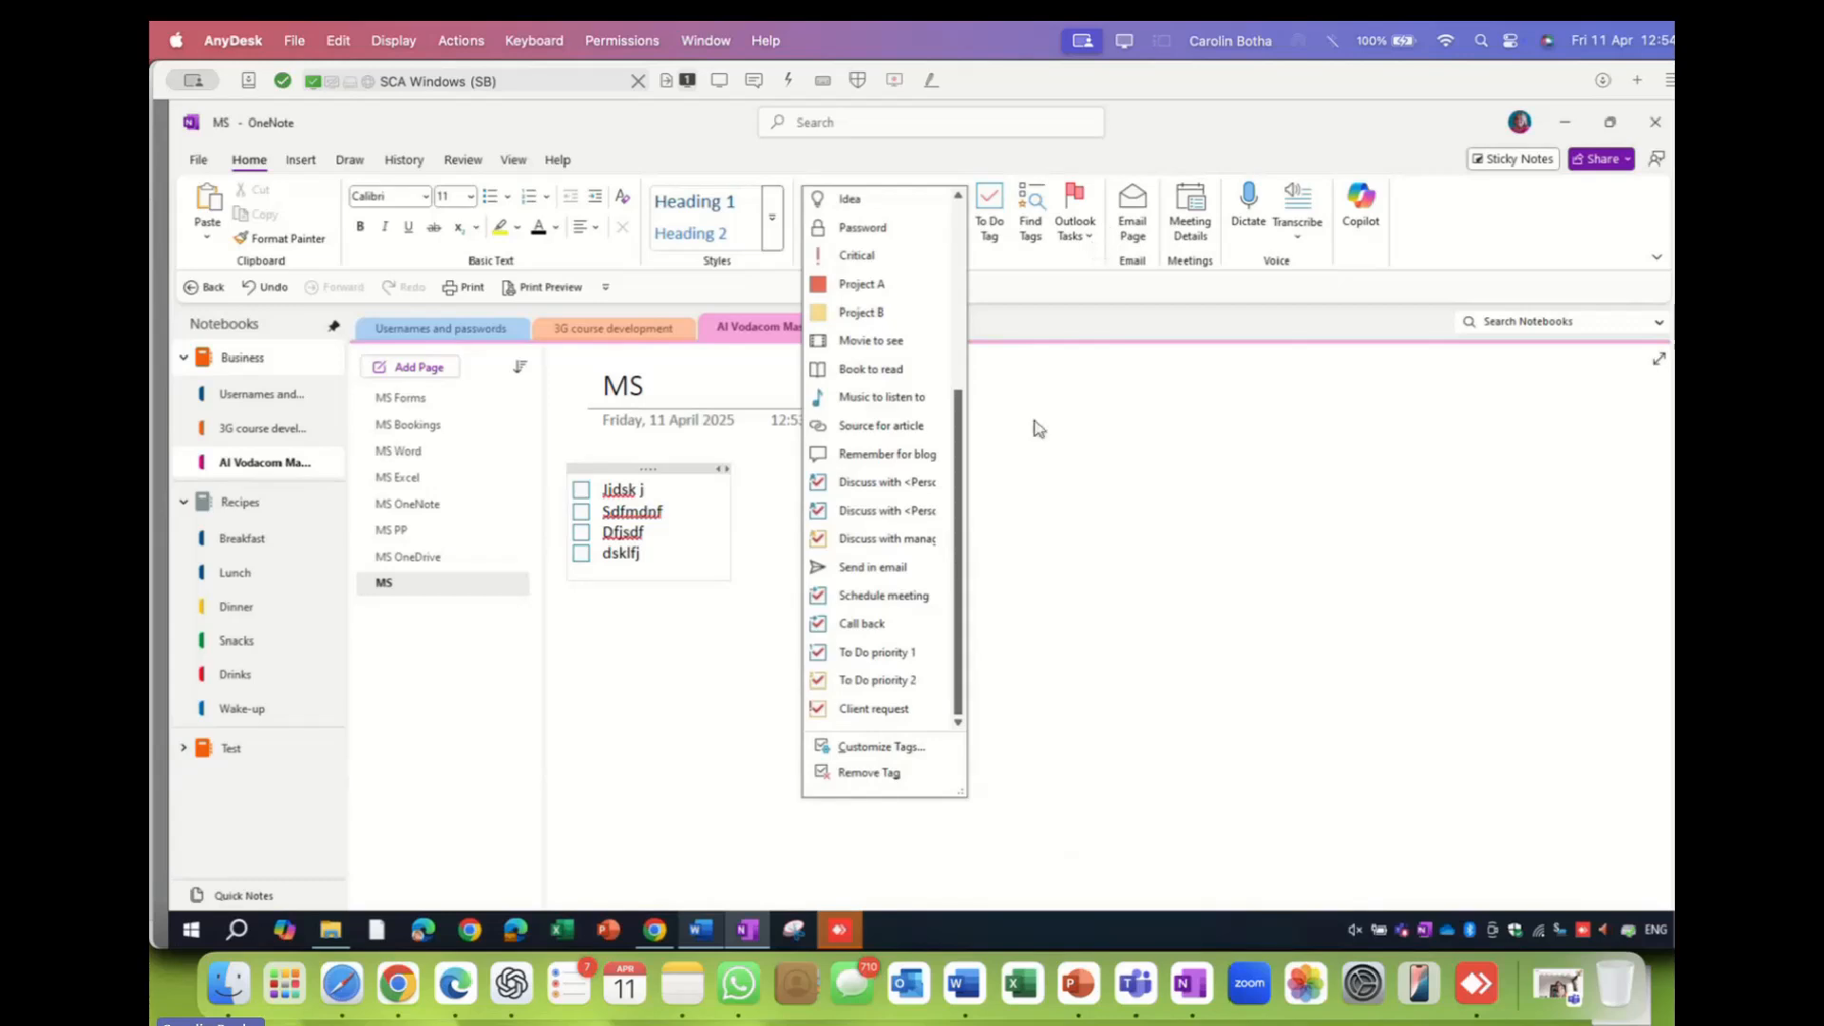
scroll(904, 351, up, 5)
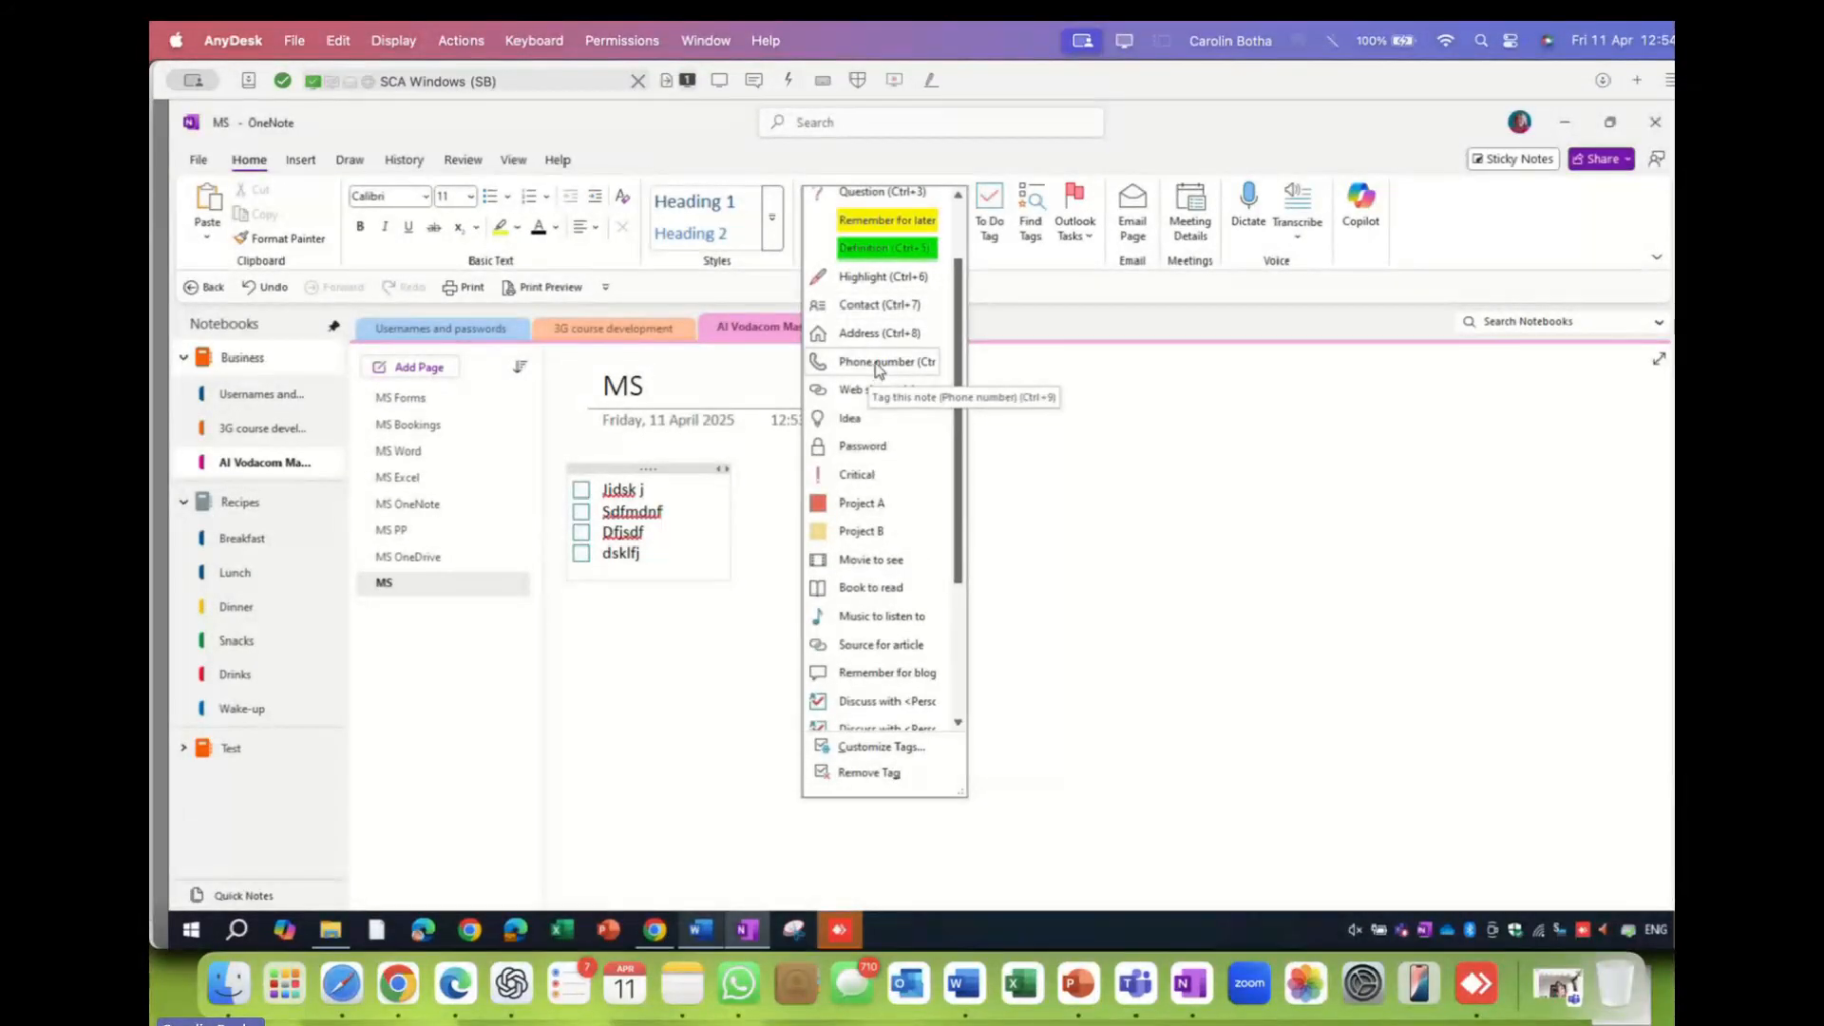
click(659, 618)
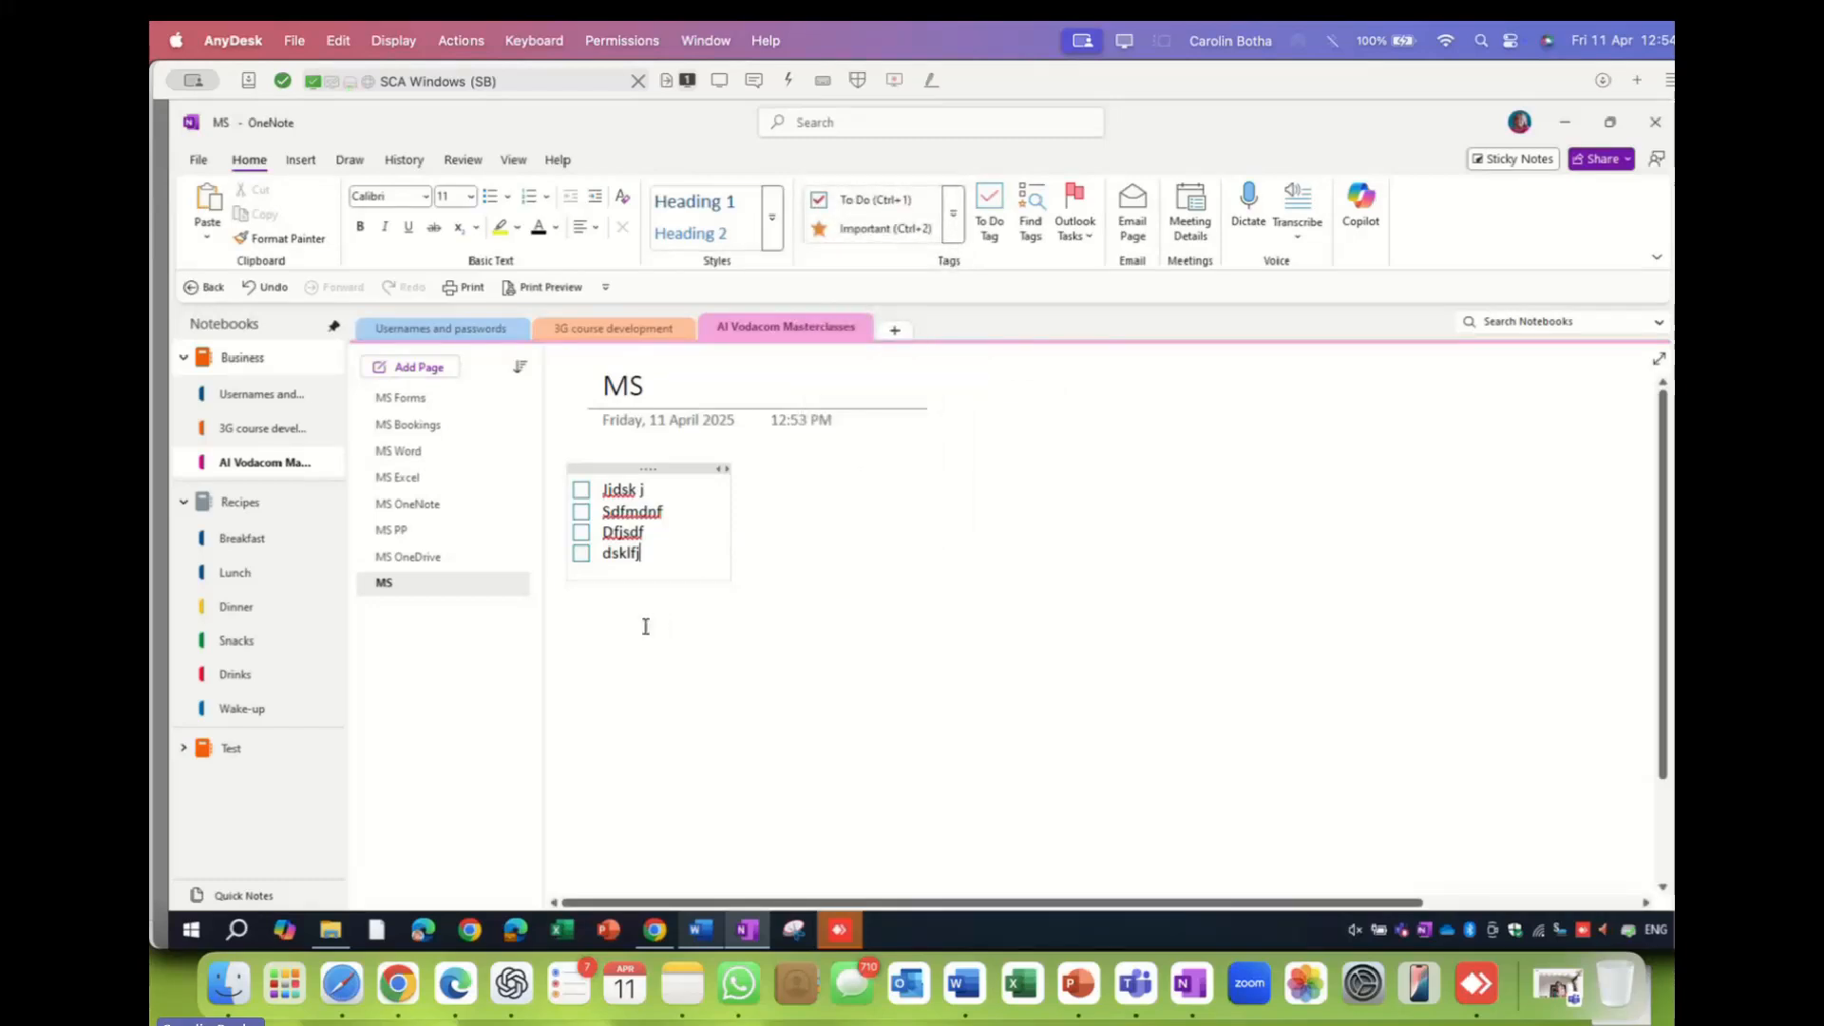
- Add a note holding a phone number tagged Phone number, then open the Find Tags summary
click(825, 561)
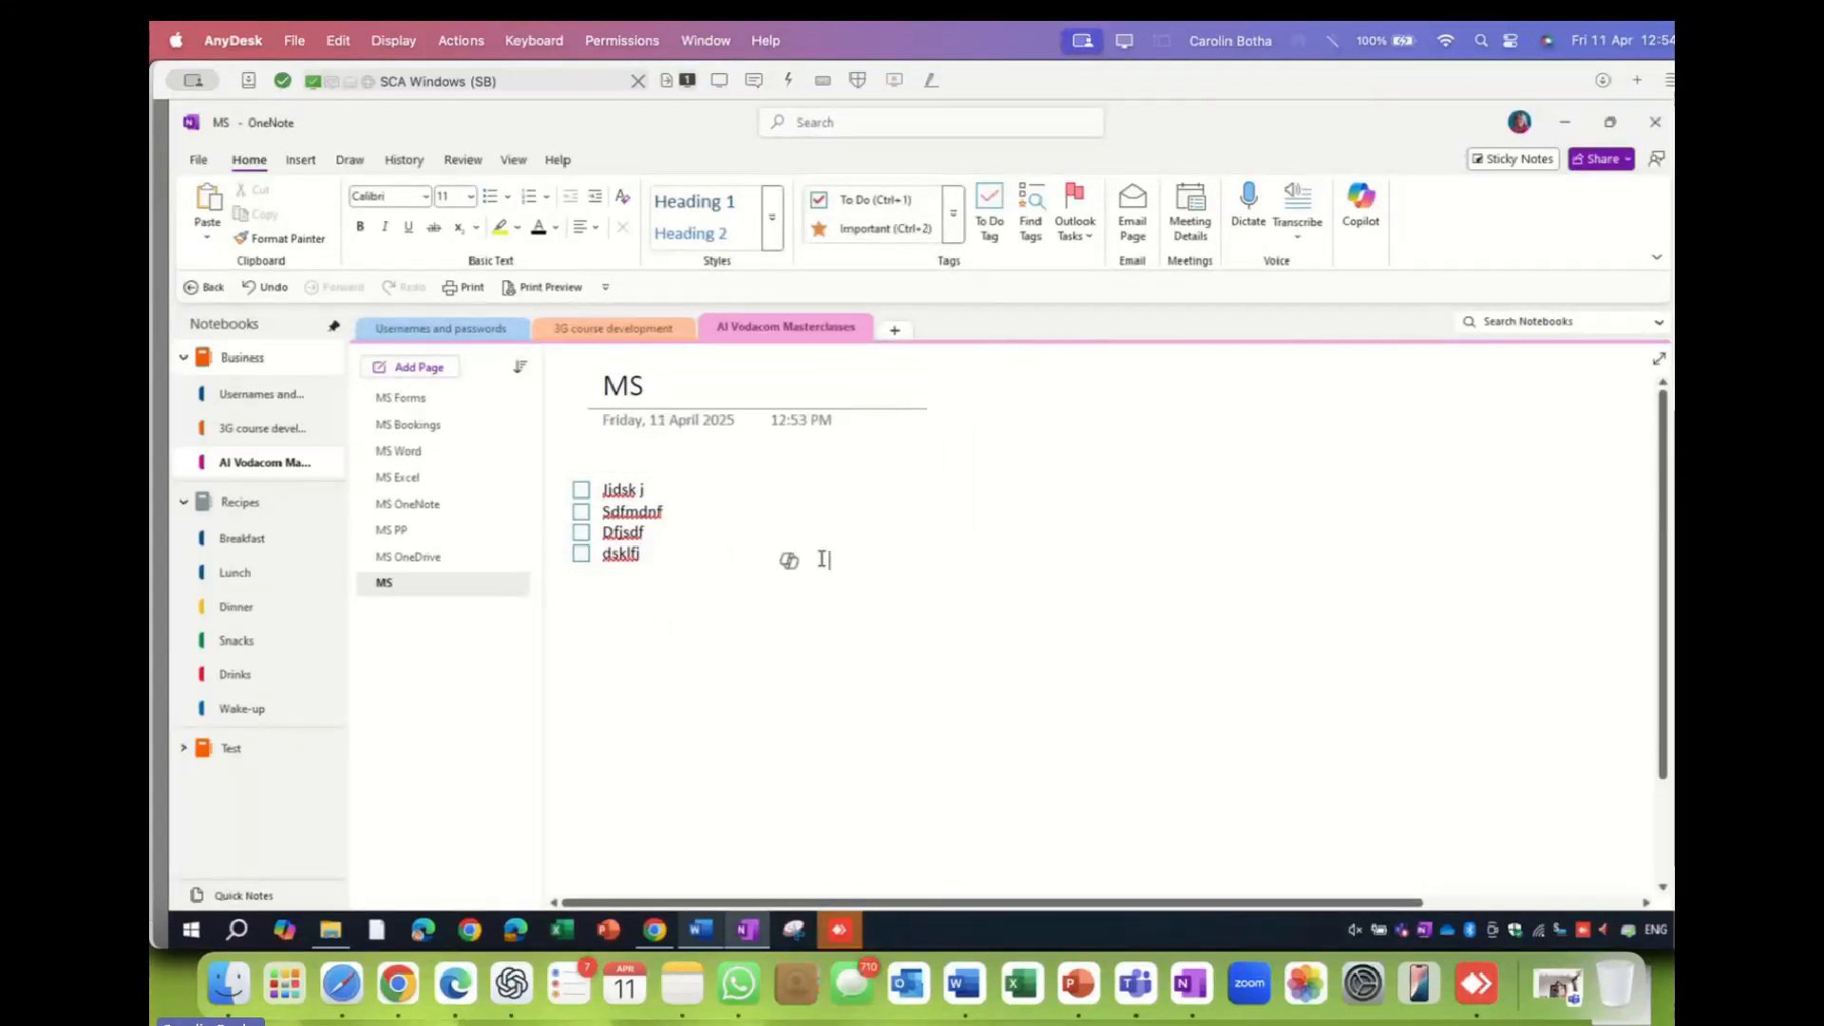
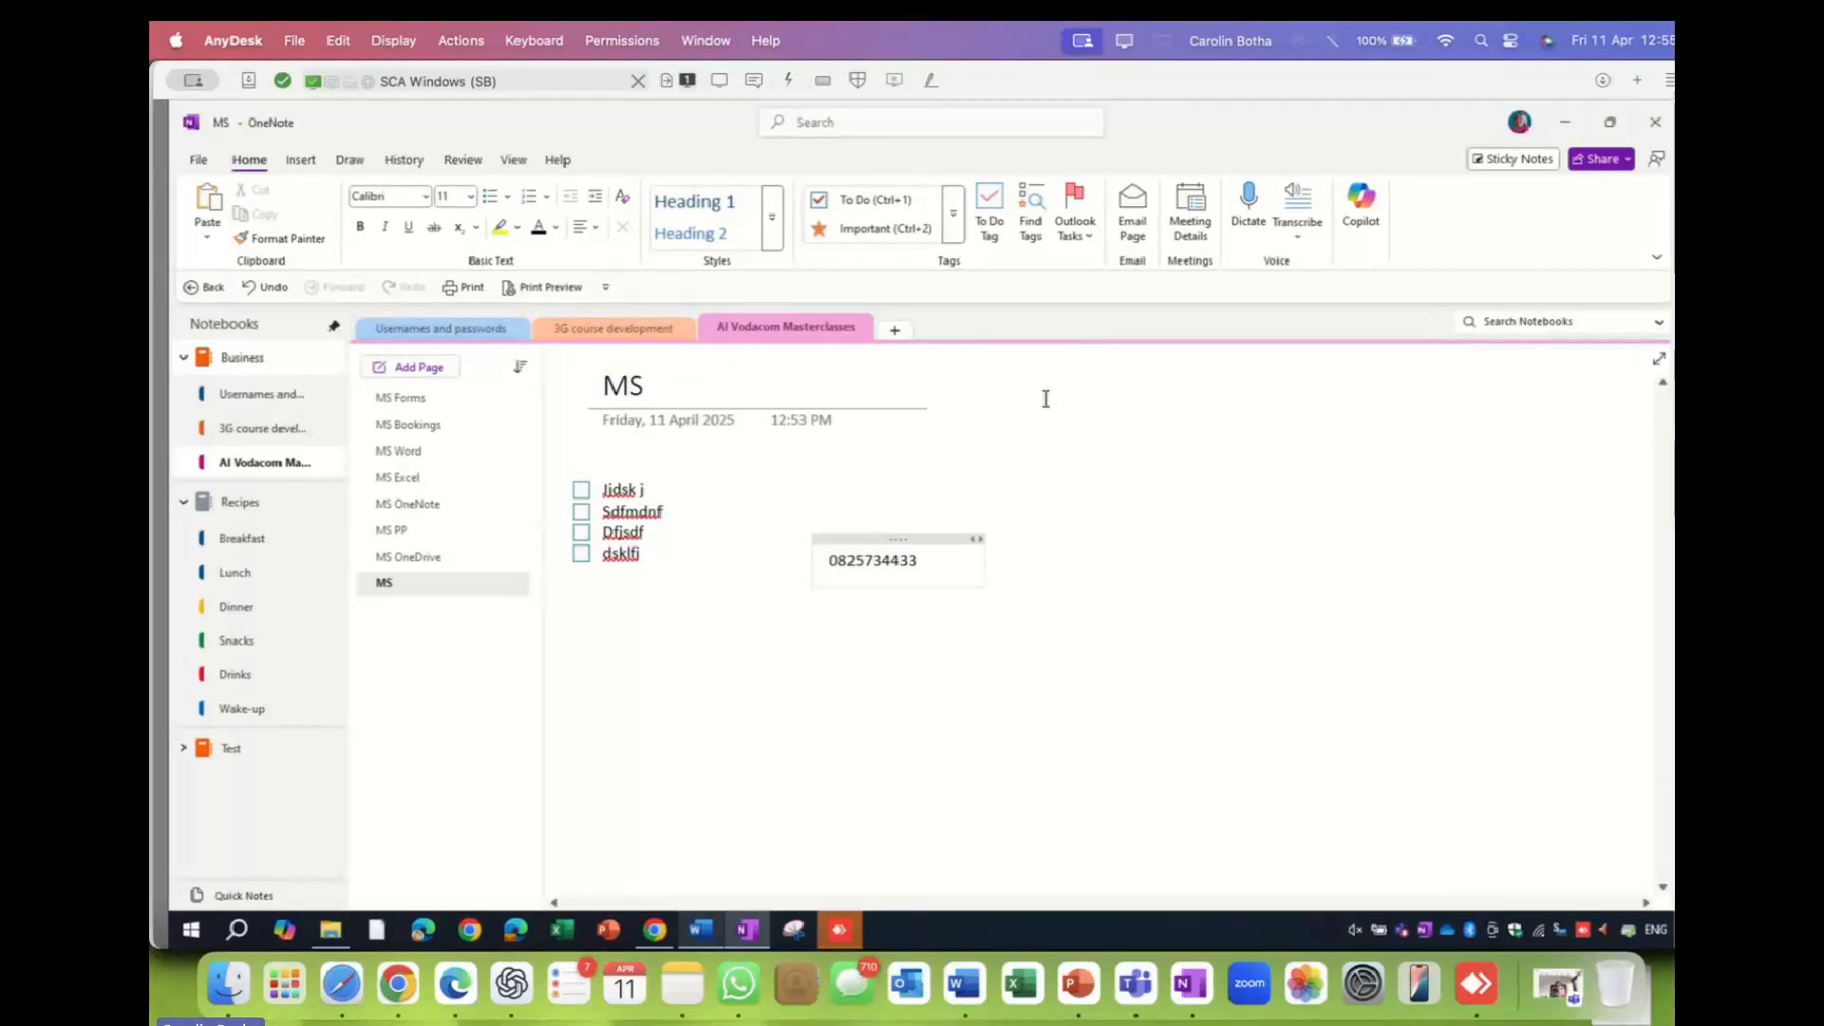
click(955, 222)
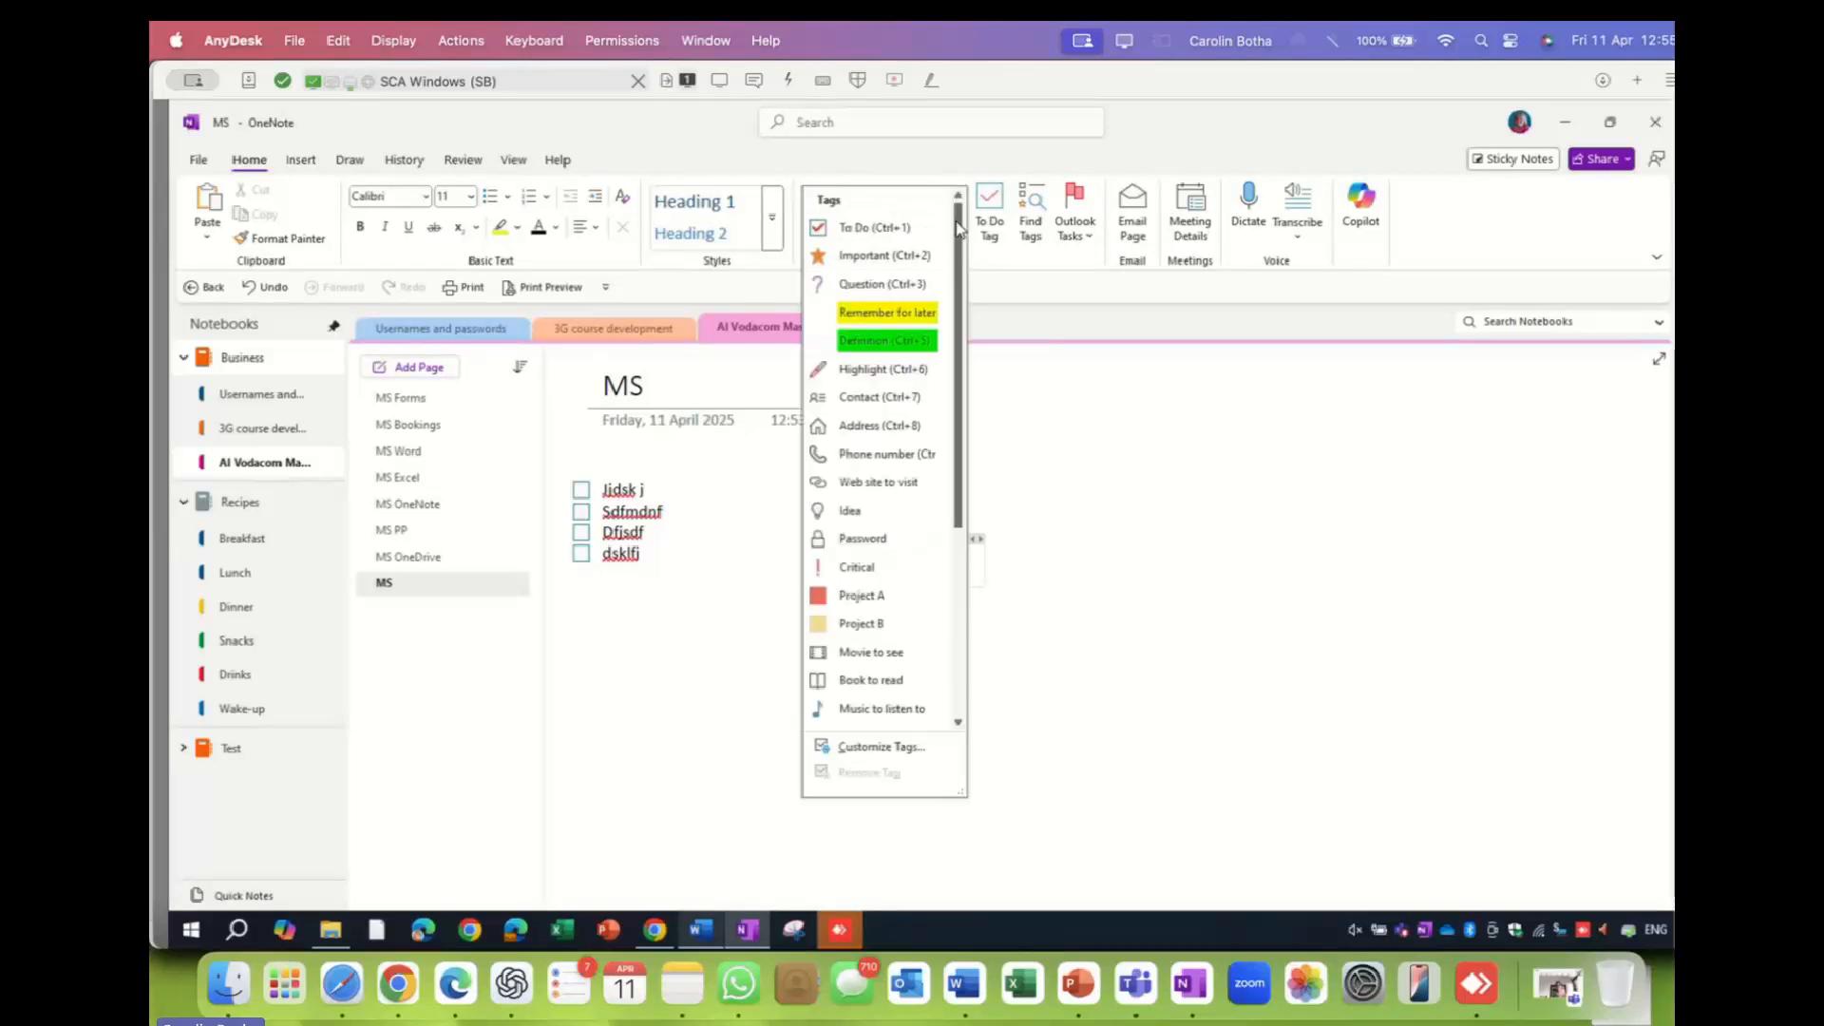
click(876, 455)
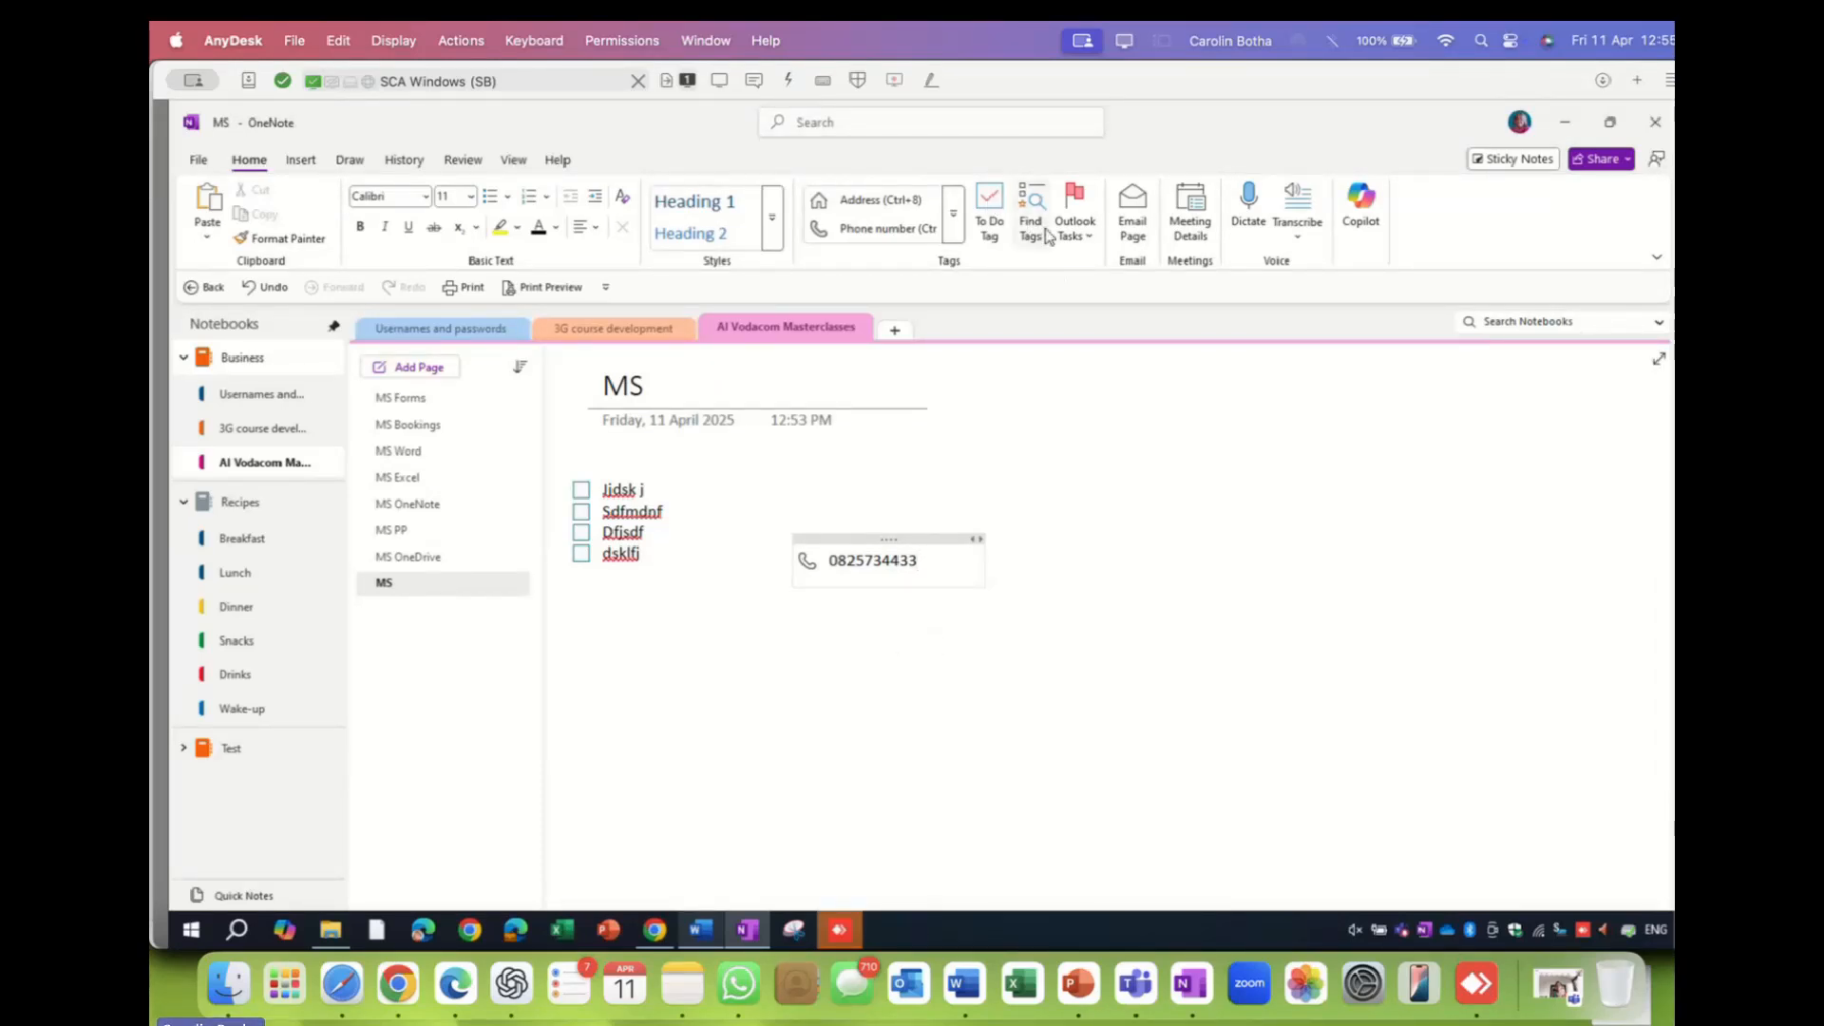
click(418, 406)
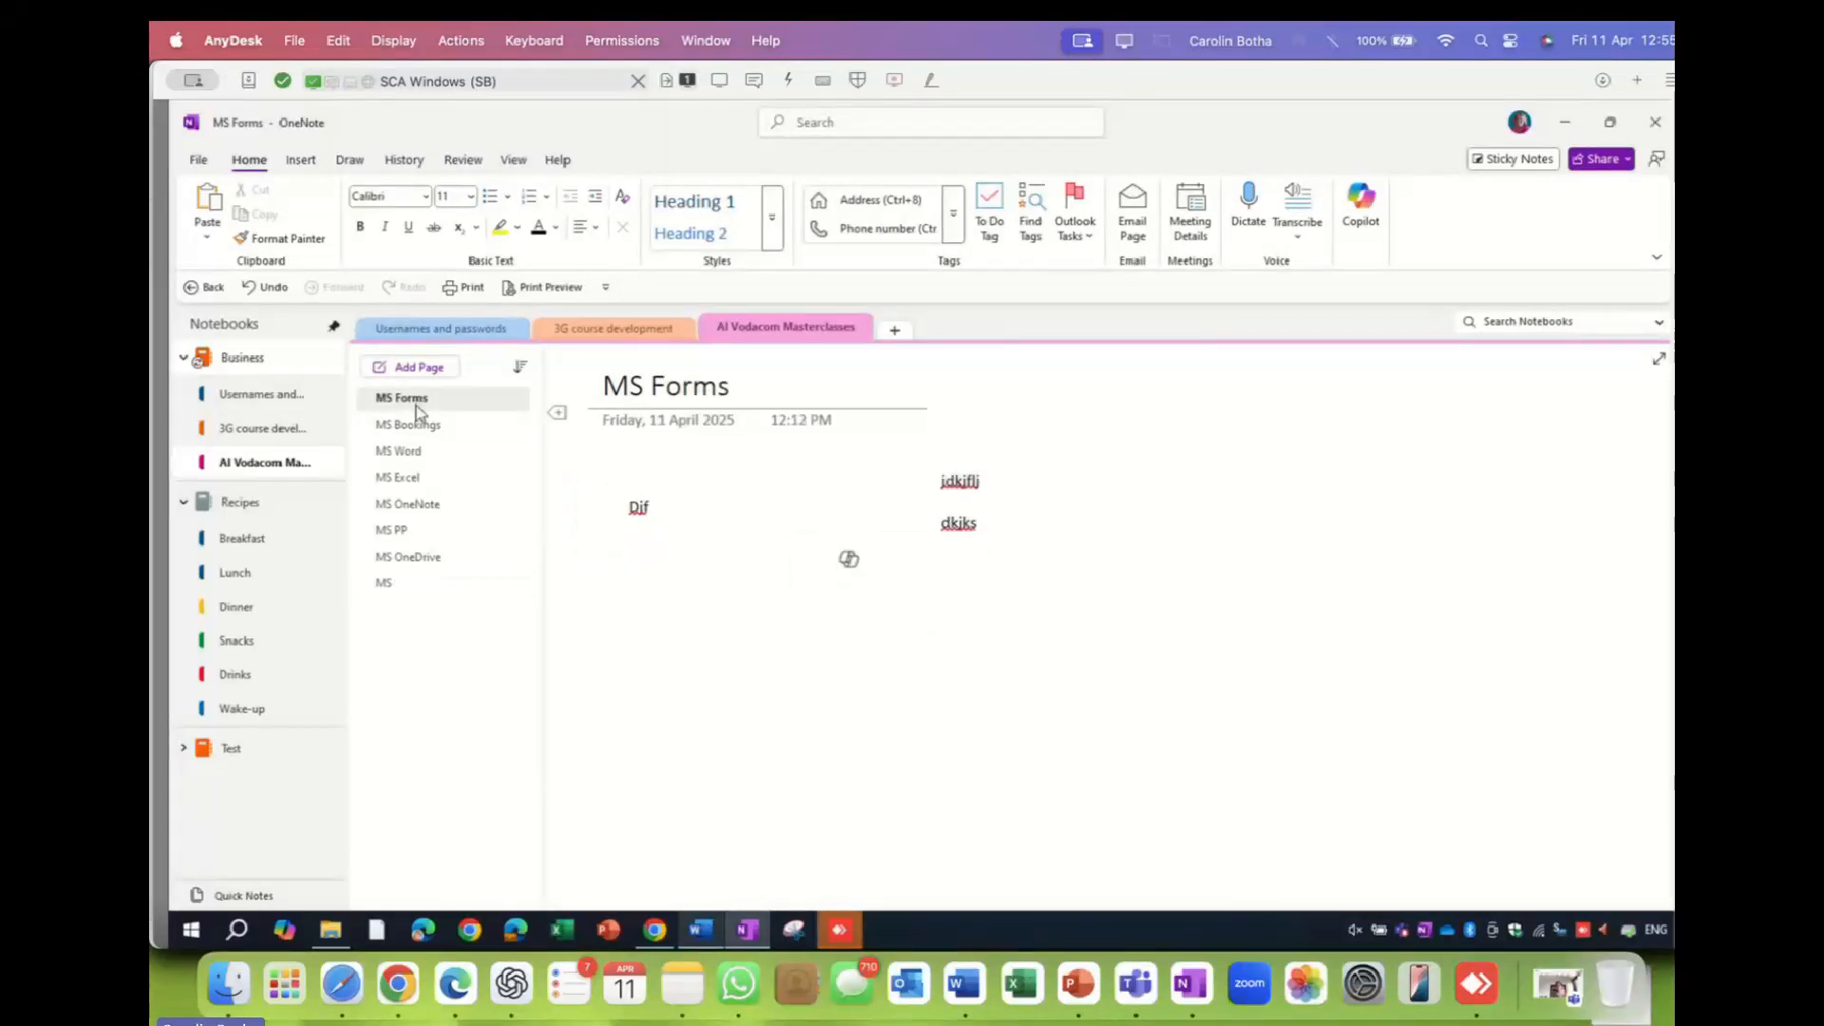
click(1042, 215)
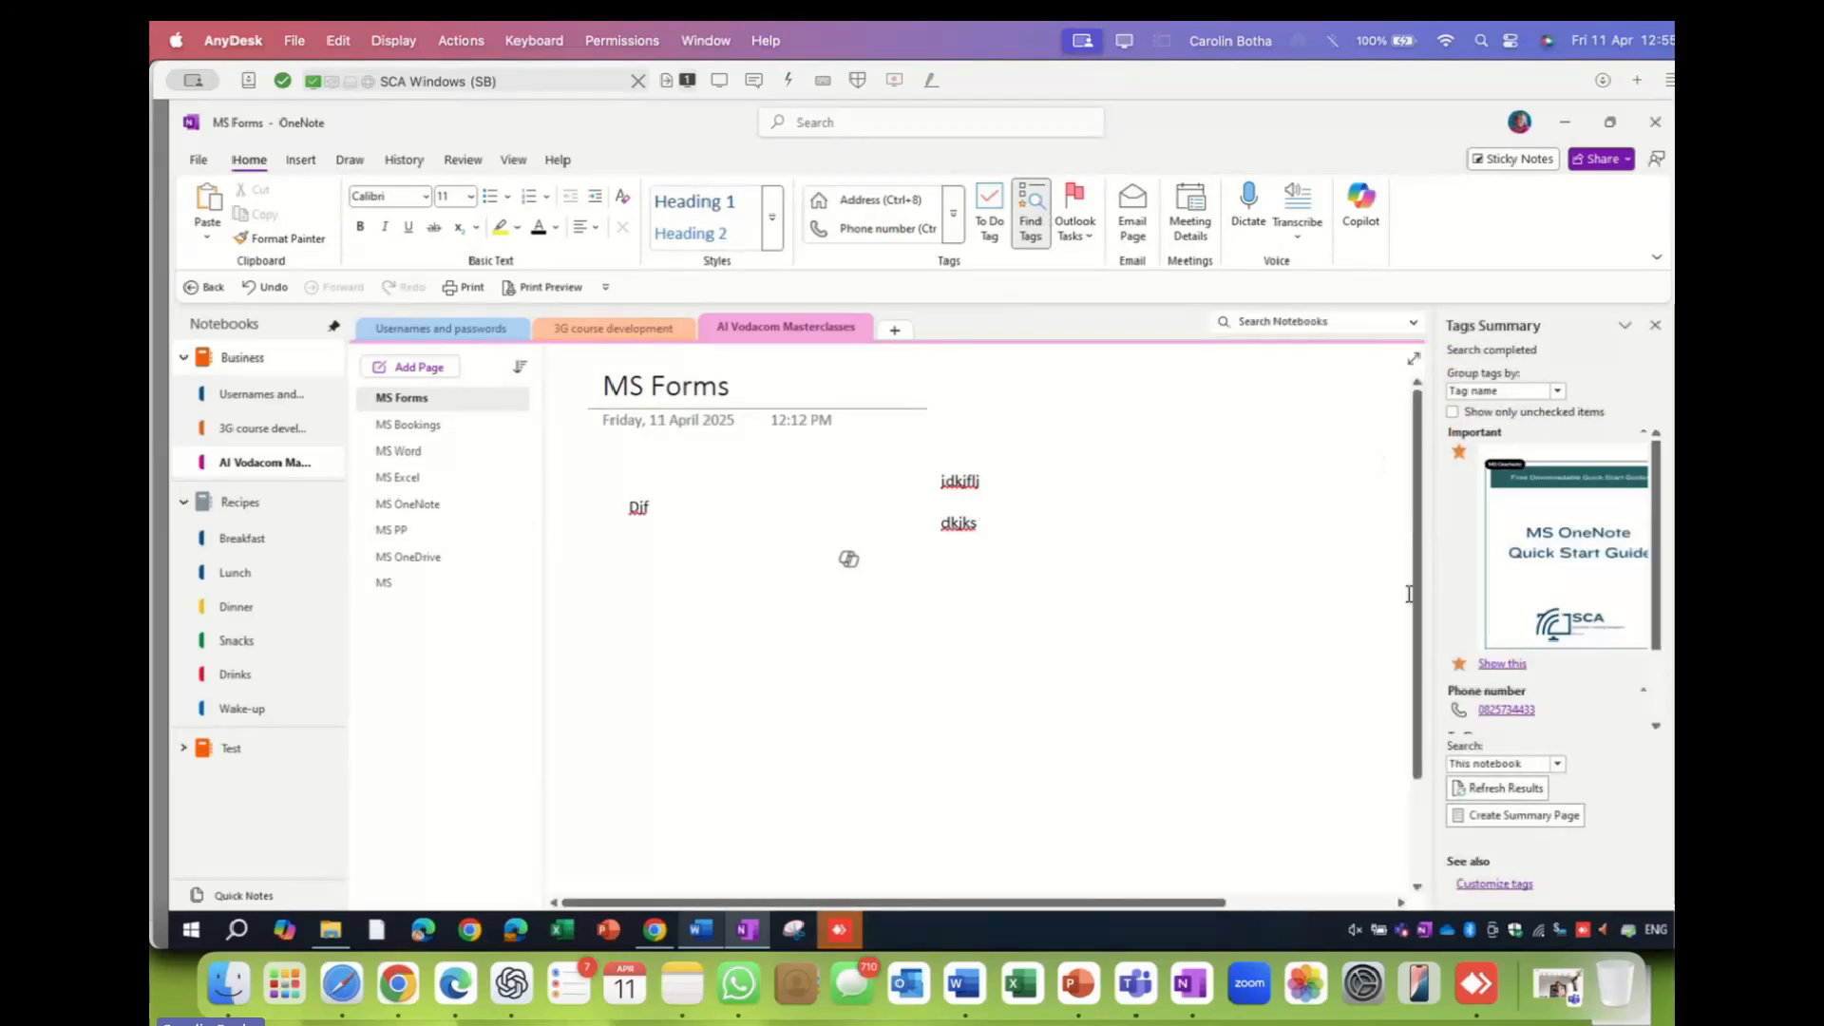